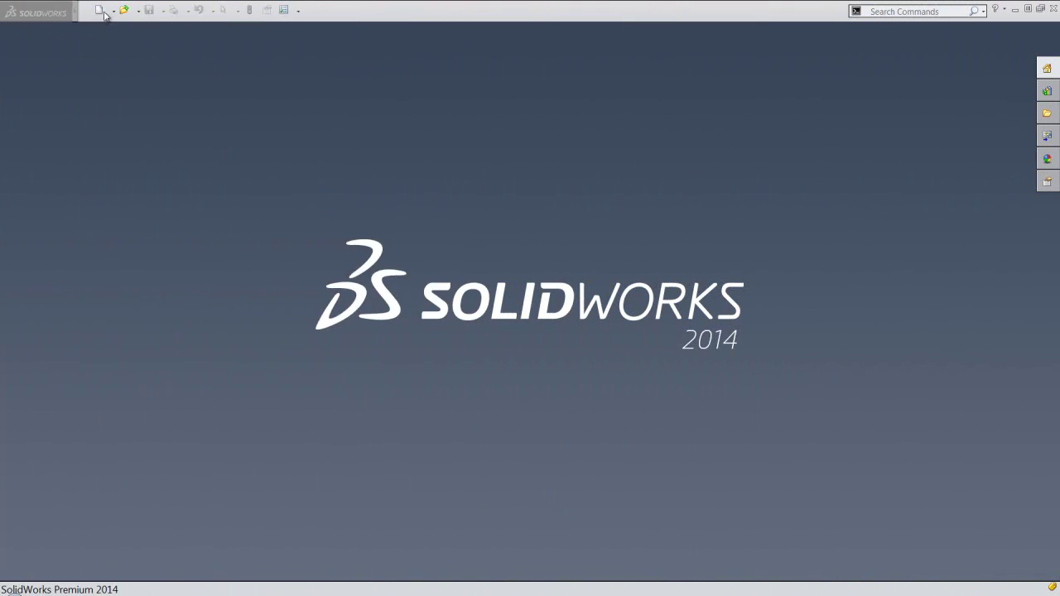
- Create a new part document, Part1, from the first custom template
{"action": "left_click", "coordinate": [100, 10]}
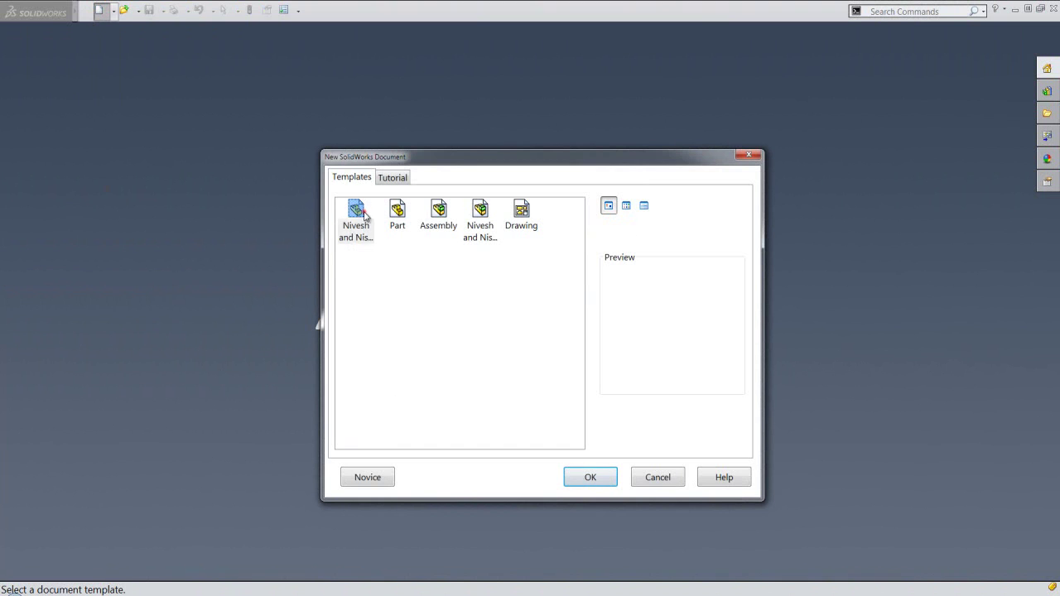
{"action": "left_click", "coordinate": [364, 248]}
{"action": "left_click", "coordinate": [583, 478]}
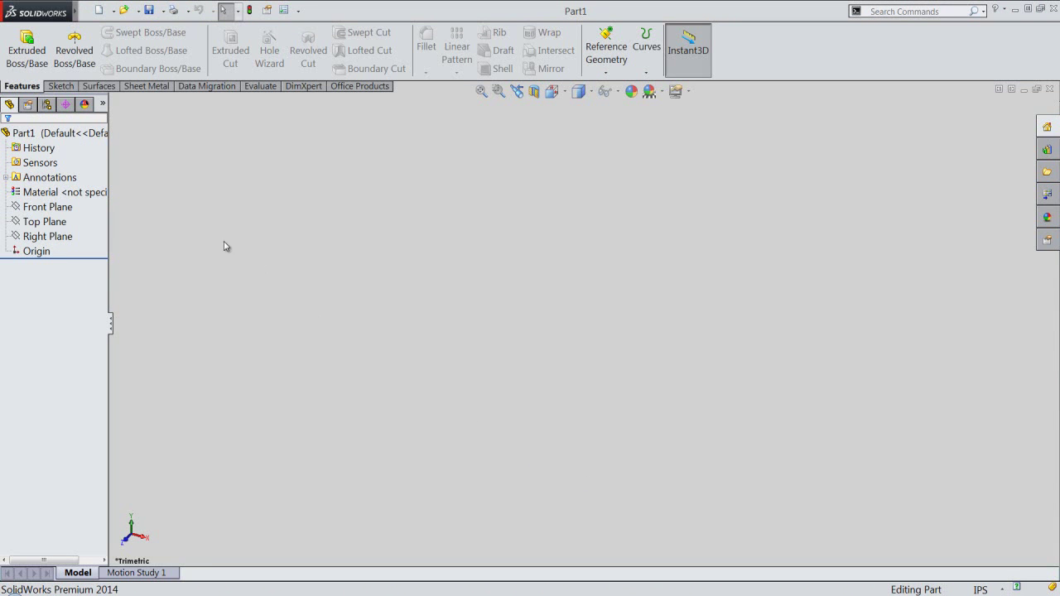
- Start a revolve sketch on the Front Plane with an infinite vertical centerline through the origin
{"action": "left_click", "coordinate": [81, 52]}
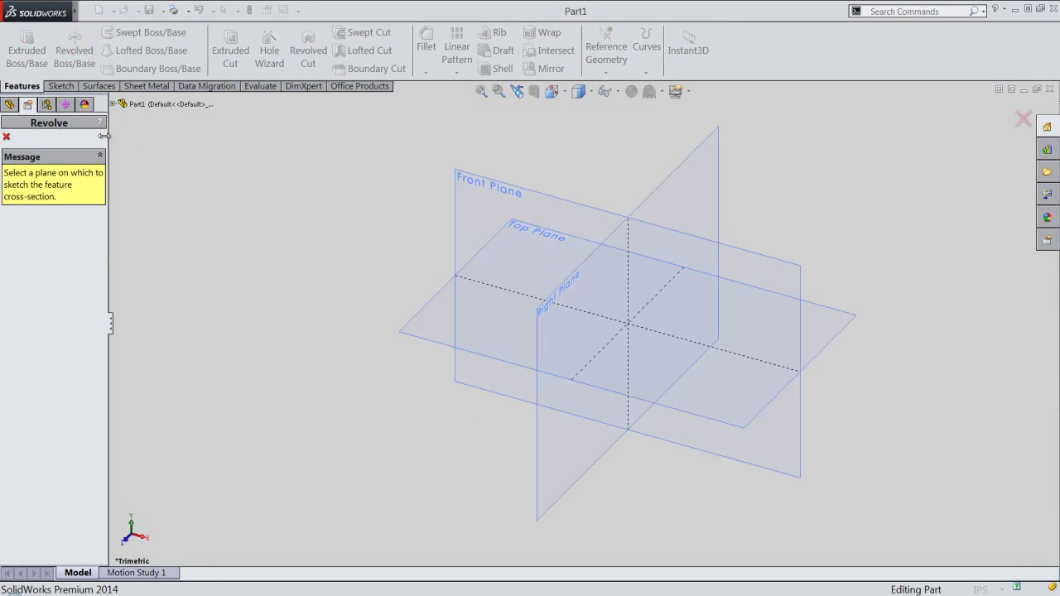
{"action": "left_click", "coordinate": [464, 213]}
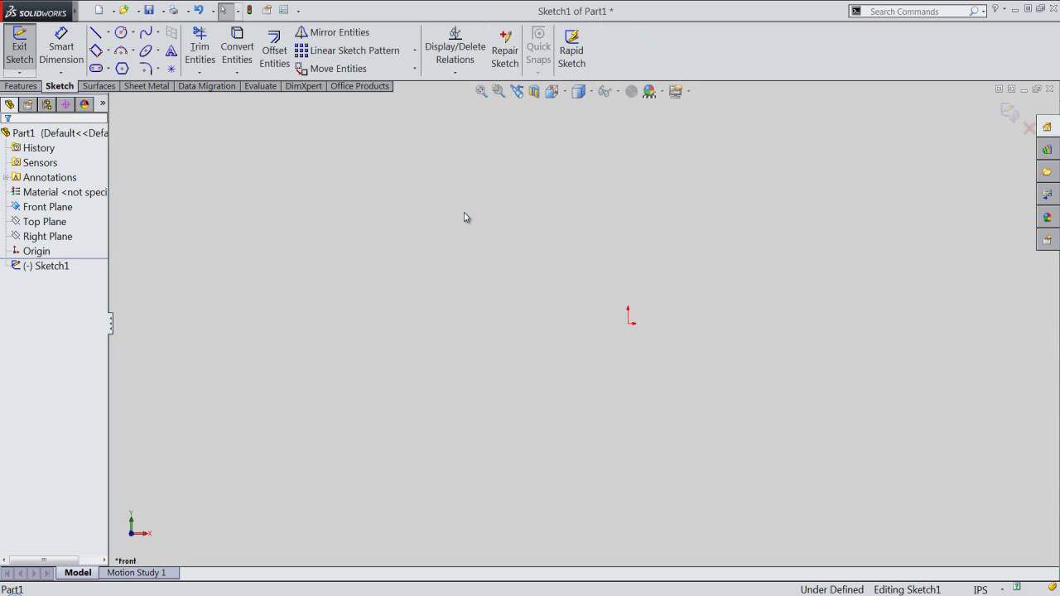
{"action": "right_click", "coordinate": [465, 217]}
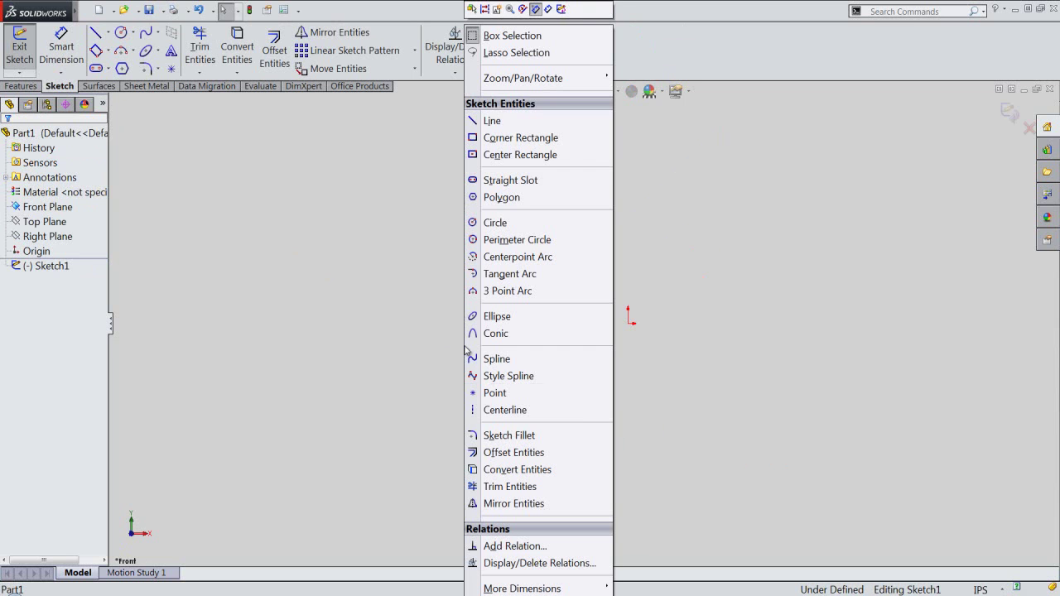
{"action": "left_click", "coordinate": [492, 415]}
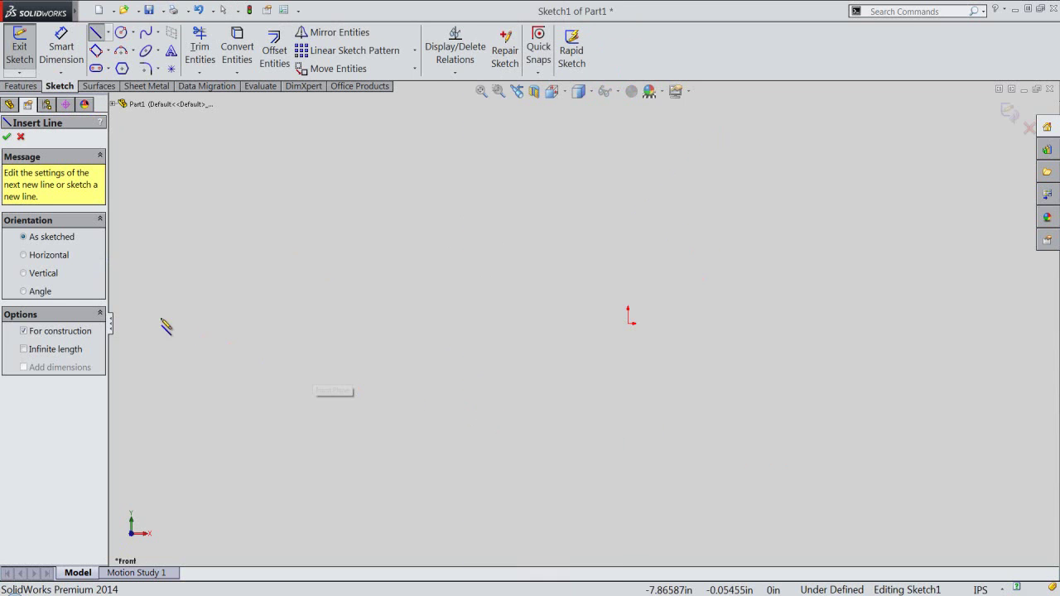
{"action": "left_click", "coordinate": [23, 274]}
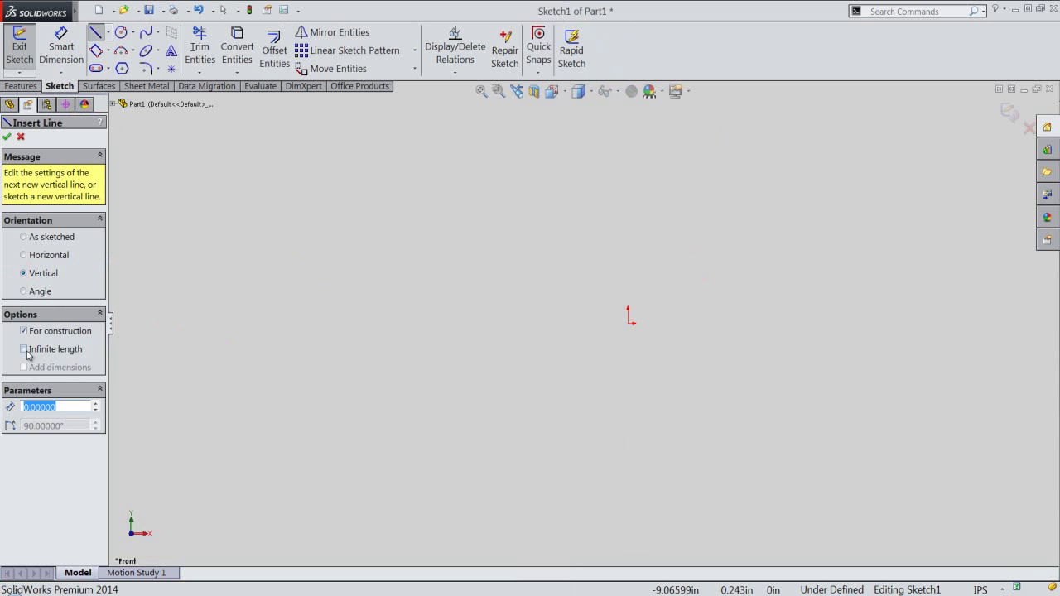
{"action": "left_click", "coordinate": [24, 351]}
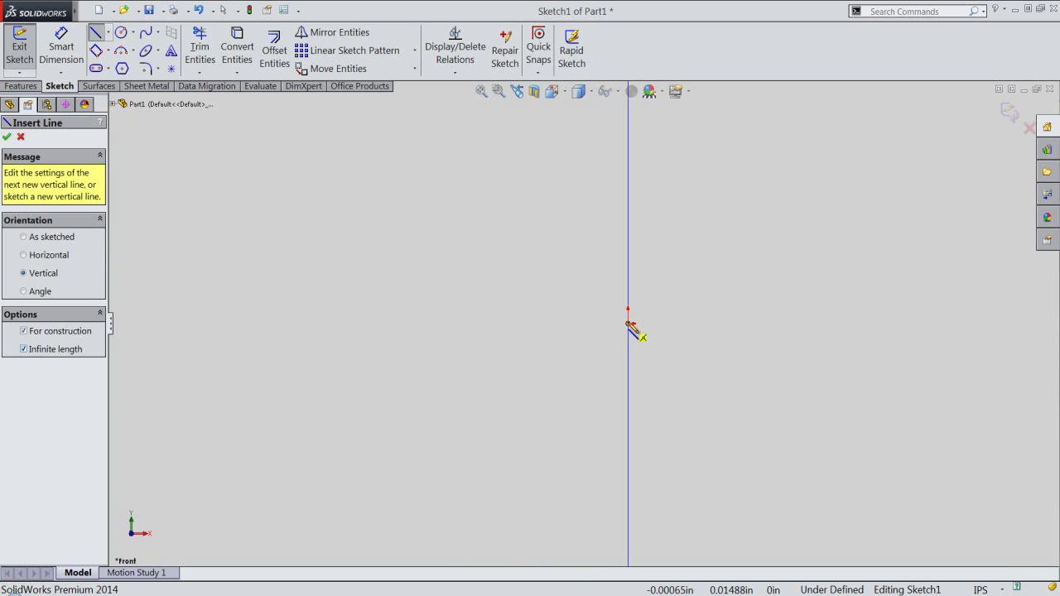
{"action": "left_click", "coordinate": [629, 325]}
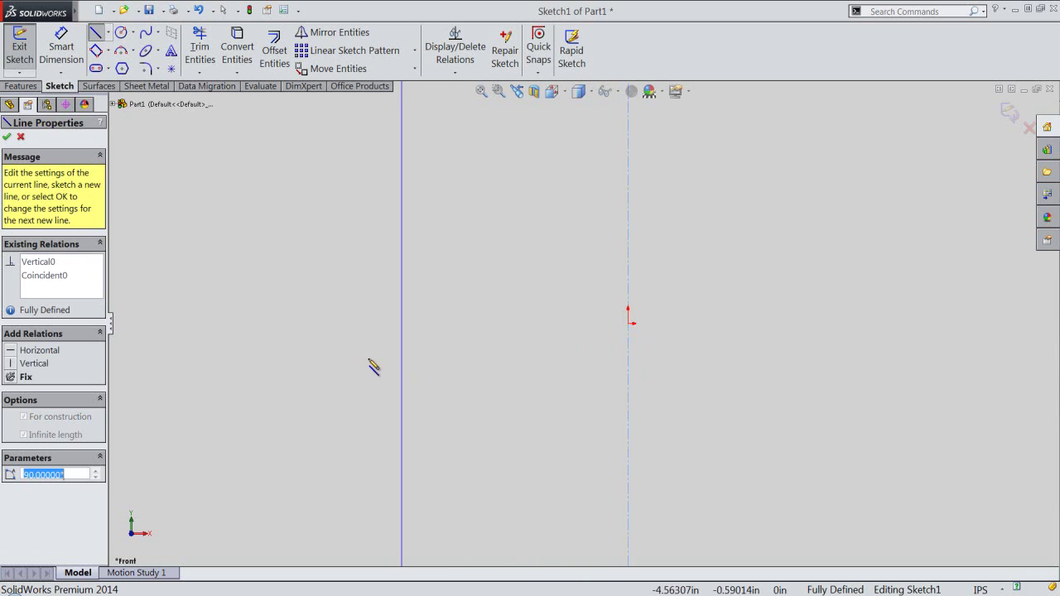
- Add an infinite horizontal centerline through the origin
{"action": "left_click", "coordinate": [10, 138]}
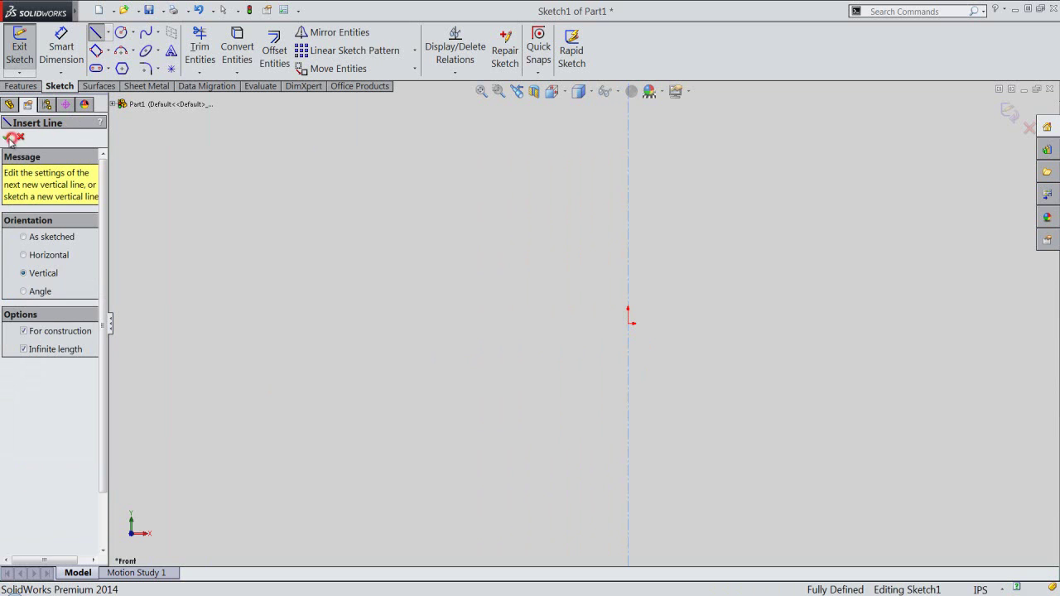
{"action": "left_click", "coordinate": [24, 256]}
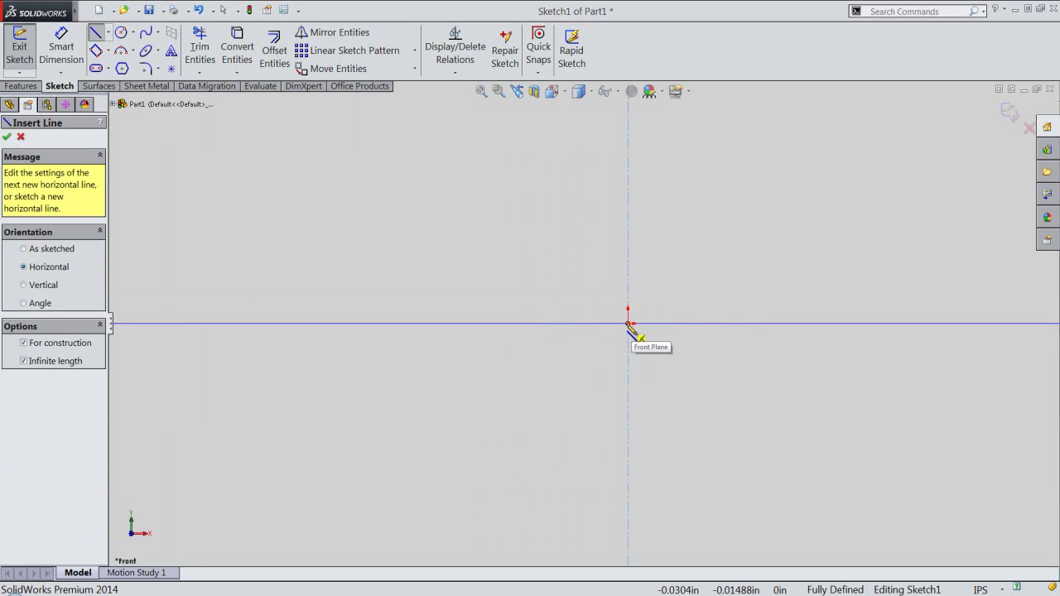
{"action": "left_click", "coordinate": [627, 323]}
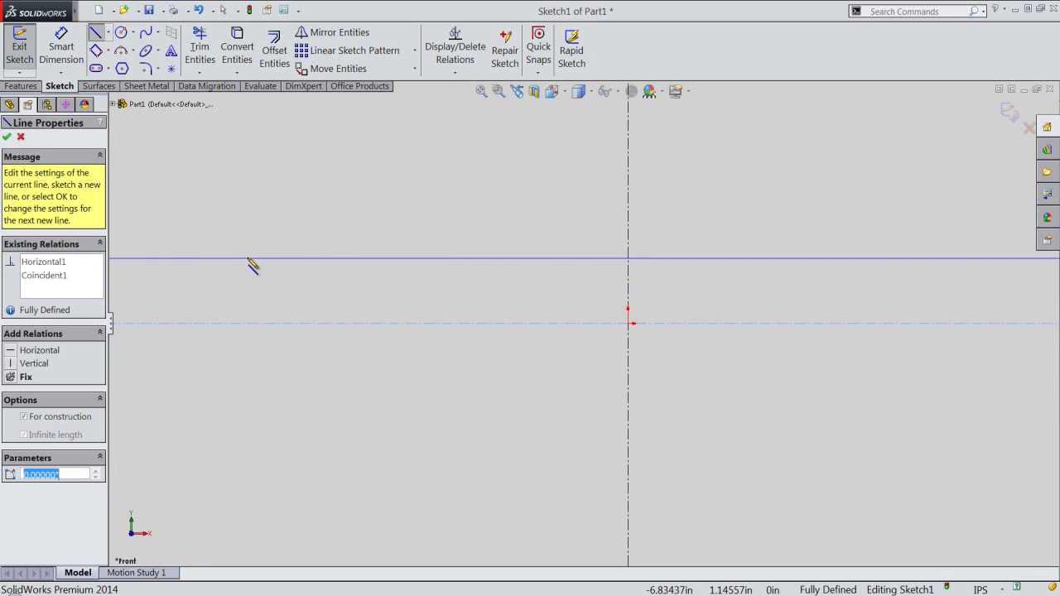
{"action": "right_click", "coordinate": [250, 262]}
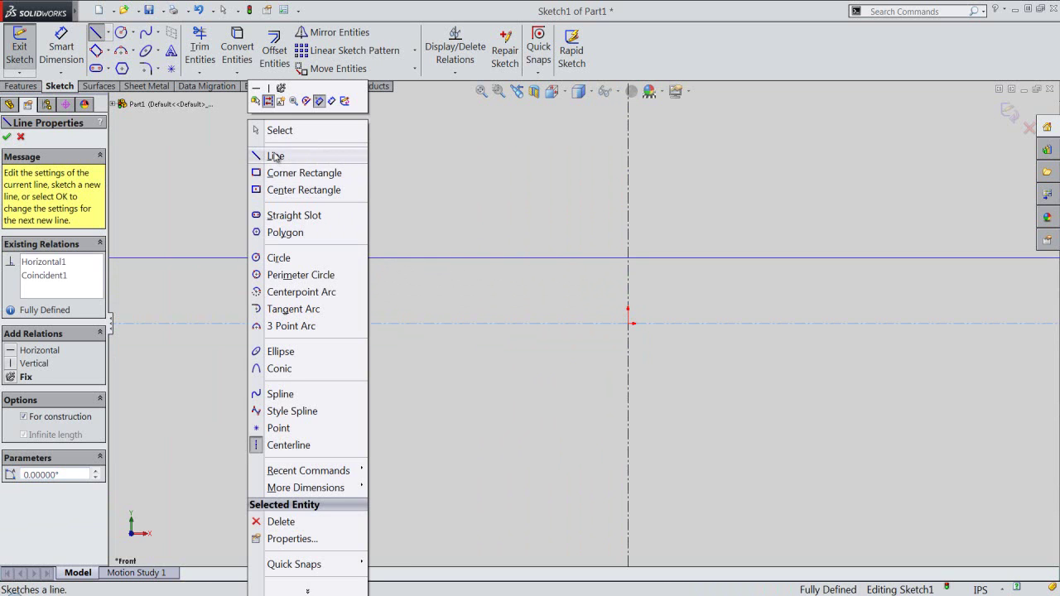
- Draw a stepped line chain from the origin: 1.625, 1.125, 0.0625, 0.1875 and 0.125 in
{"action": "left_click", "coordinate": [275, 157]}
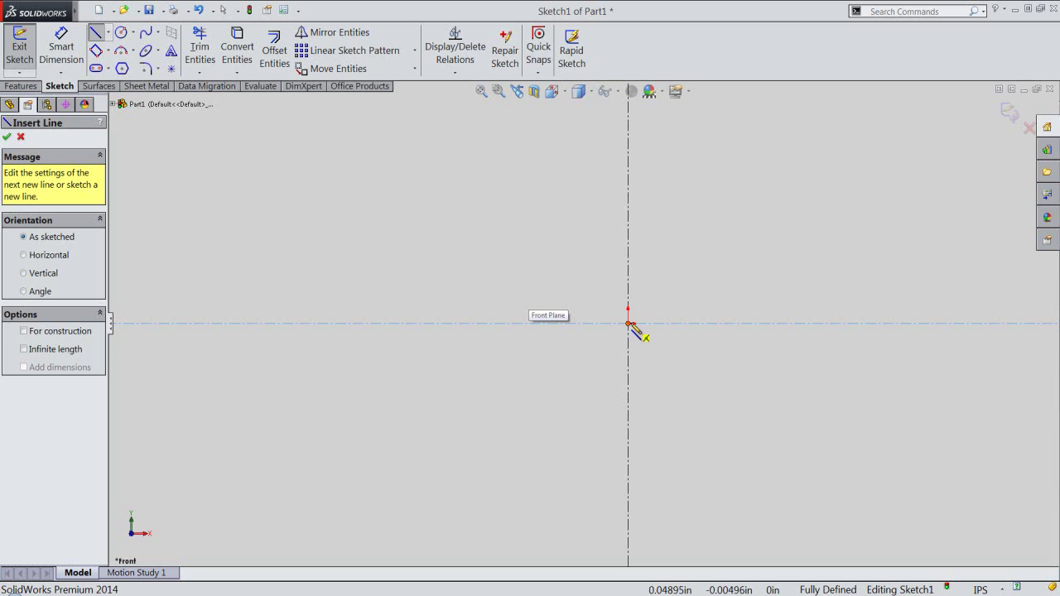
{"action": "left_click", "coordinate": [628, 323]}
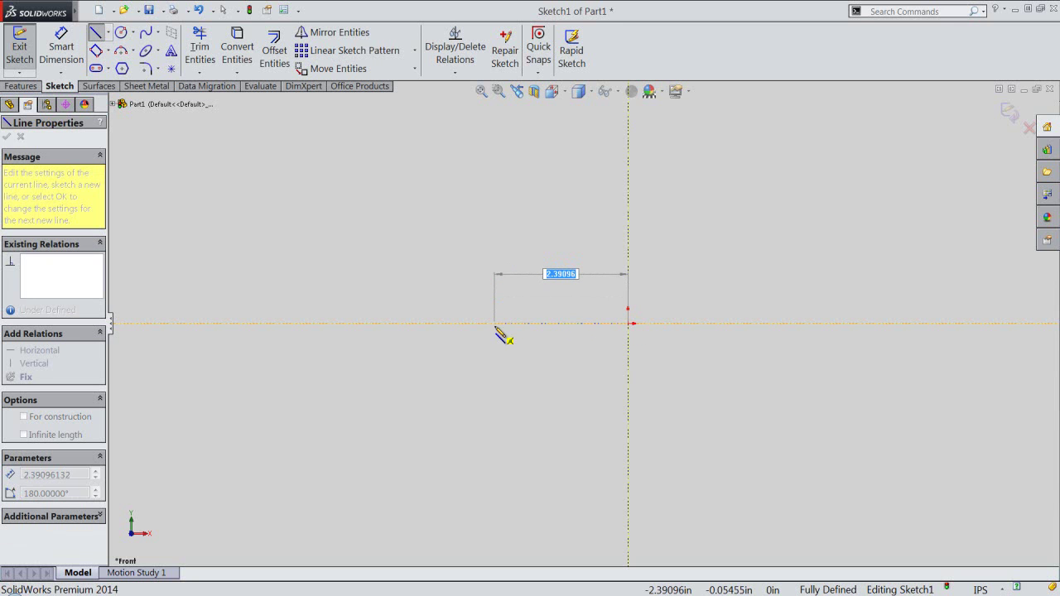
{"action": "type", "text": "1.625"}
{"action": "key", "text": "Return"}
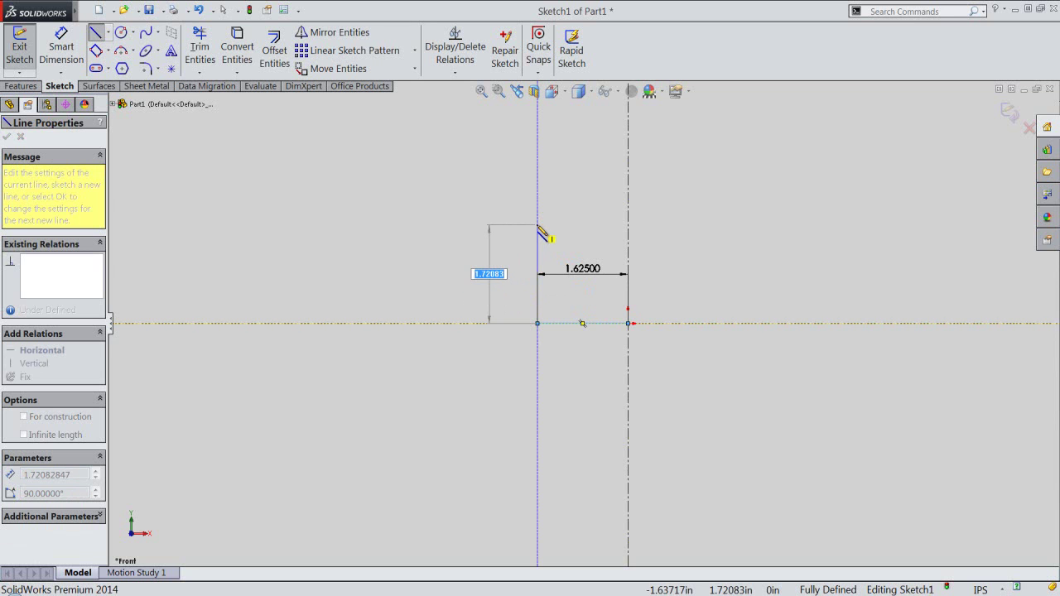
{"action": "type", "text": "1.125"}
{"action": "key", "text": "Return"}
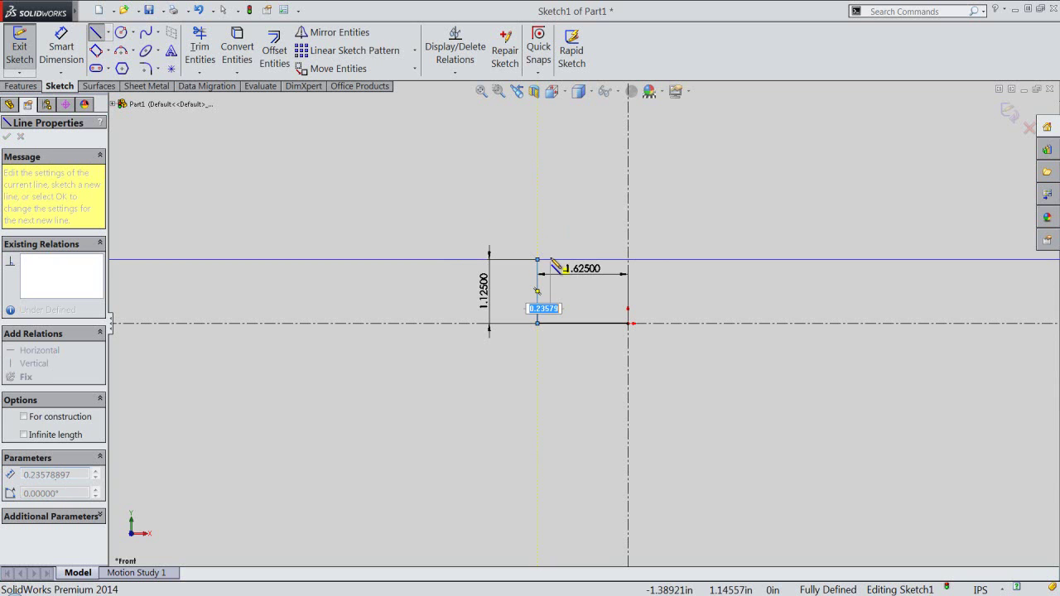
{"action": "key", "text": "BackSpace"}
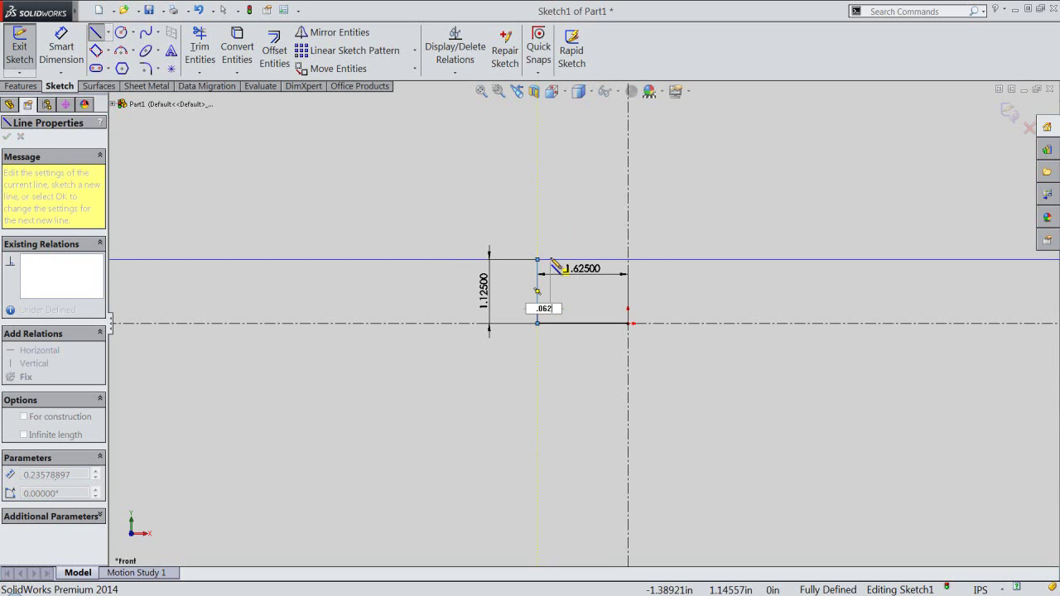
{"action": "key", "text": "Return"}
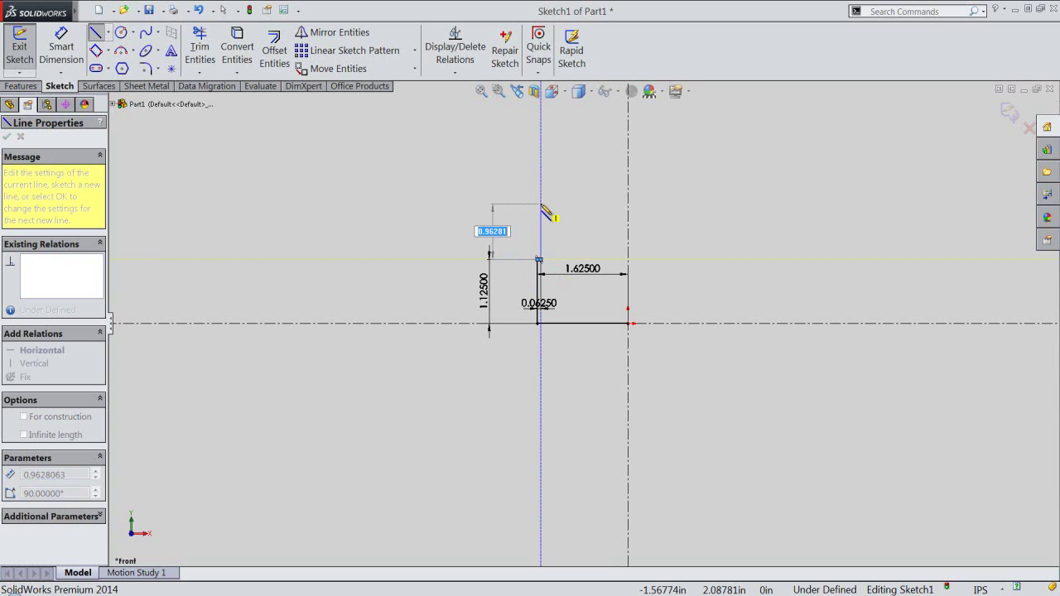
{"action": "key", "text": "BackSpace"}
{"action": "key", "text": "Return"}
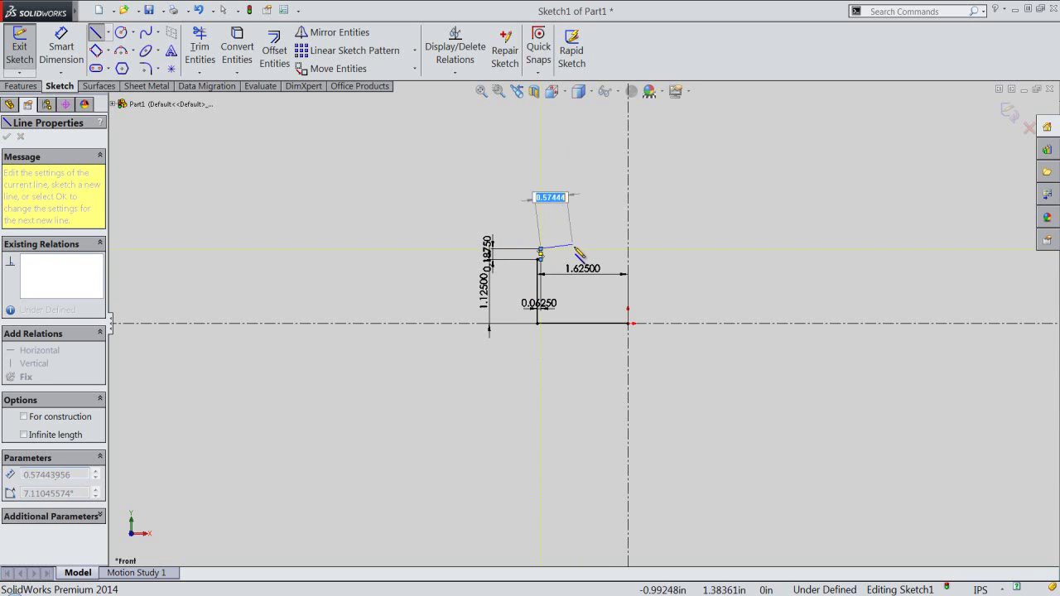
{"action": "type", "text": ".125"}
{"action": "key", "text": "Return"}
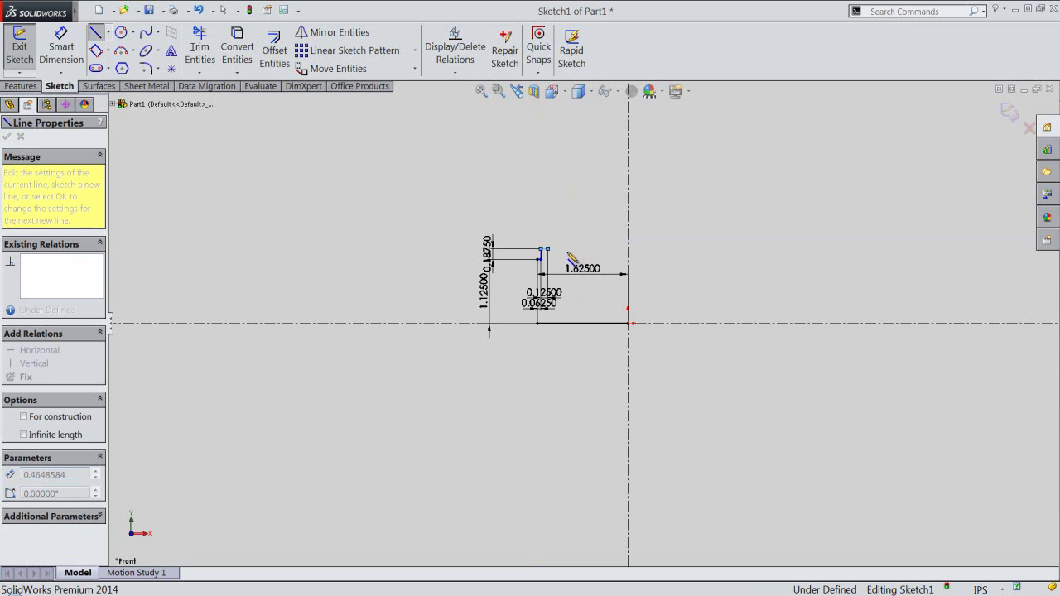
- Close the profile with a 1.1875 in downward line and lines back to the centerline and origin
{"action": "scroll", "coordinate": [569, 261], "scroll_direction": "down", "scroll_amount": 2}
{"action": "scroll", "coordinate": [564, 265], "scroll_direction": "down", "scroll_amount": 3}
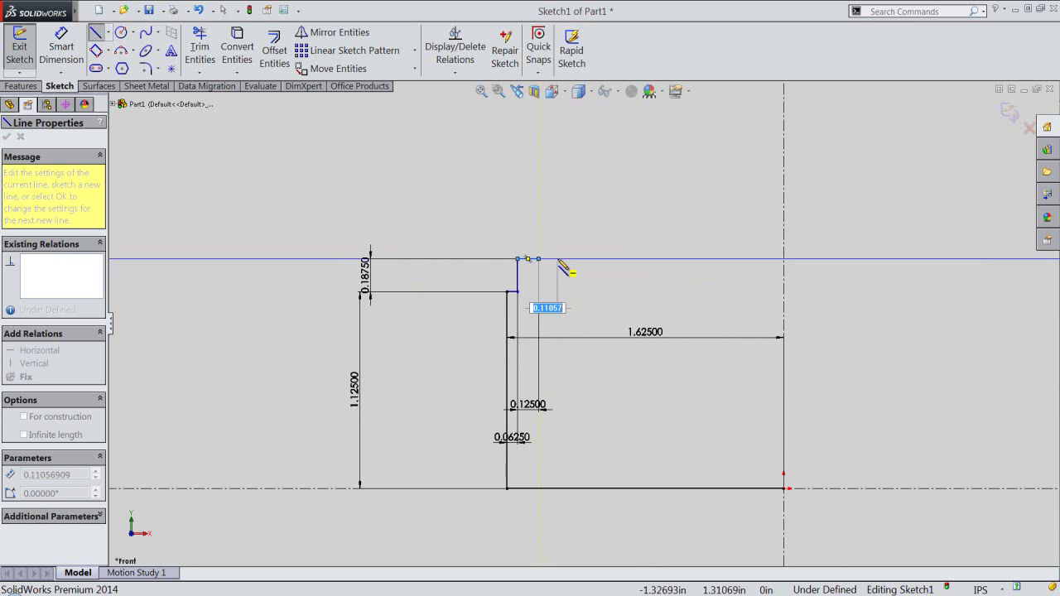
{"action": "scroll", "coordinate": [553, 278], "scroll_direction": "down", "scroll_amount": 1}
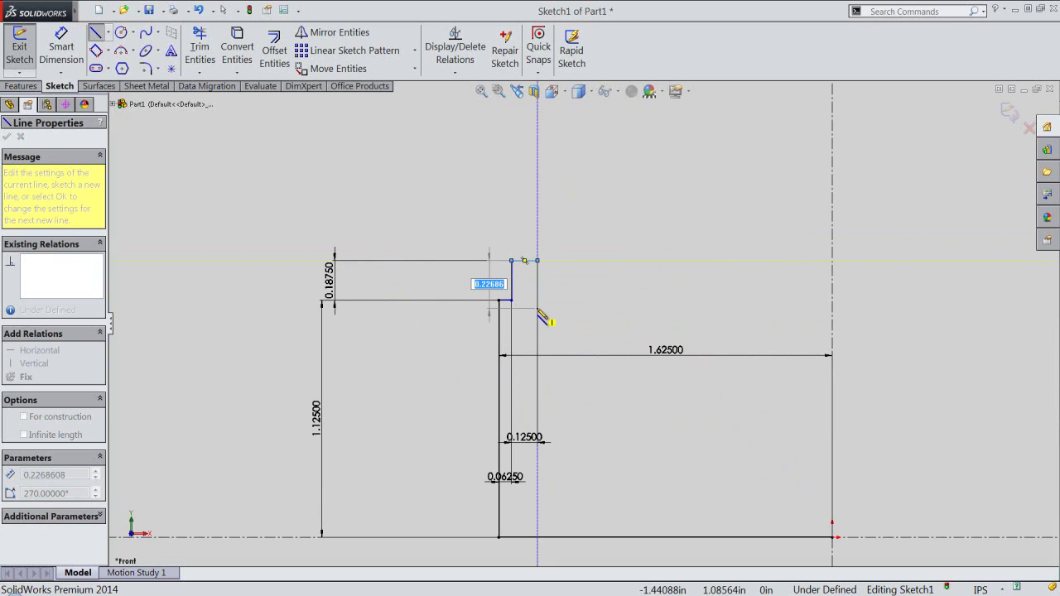
{"action": "type", "text": "1.1875"}
{"action": "key", "text": "Return"}
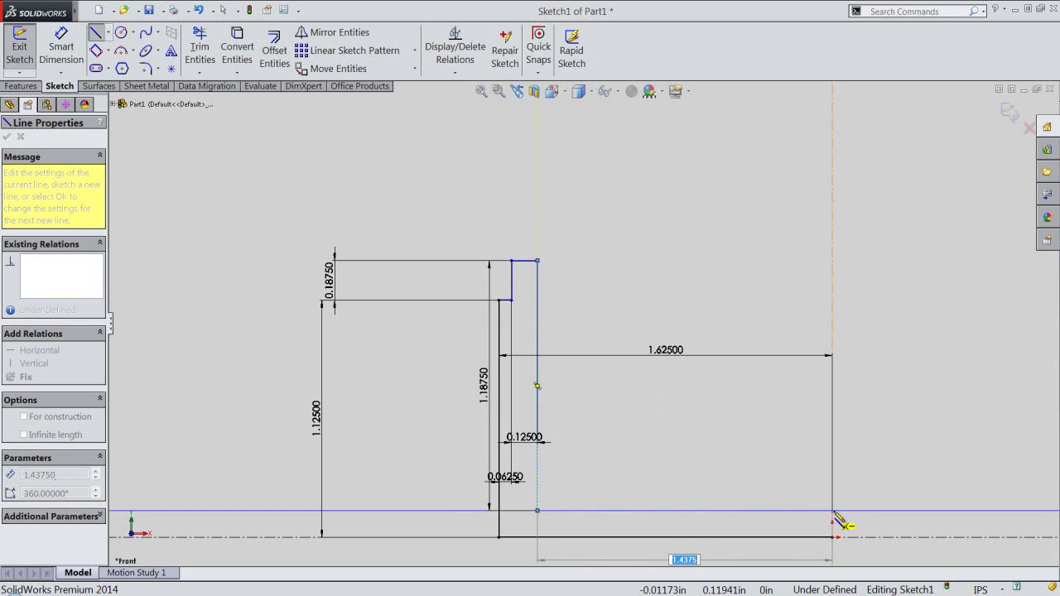
{"action": "left_click", "coordinate": [832, 511]}
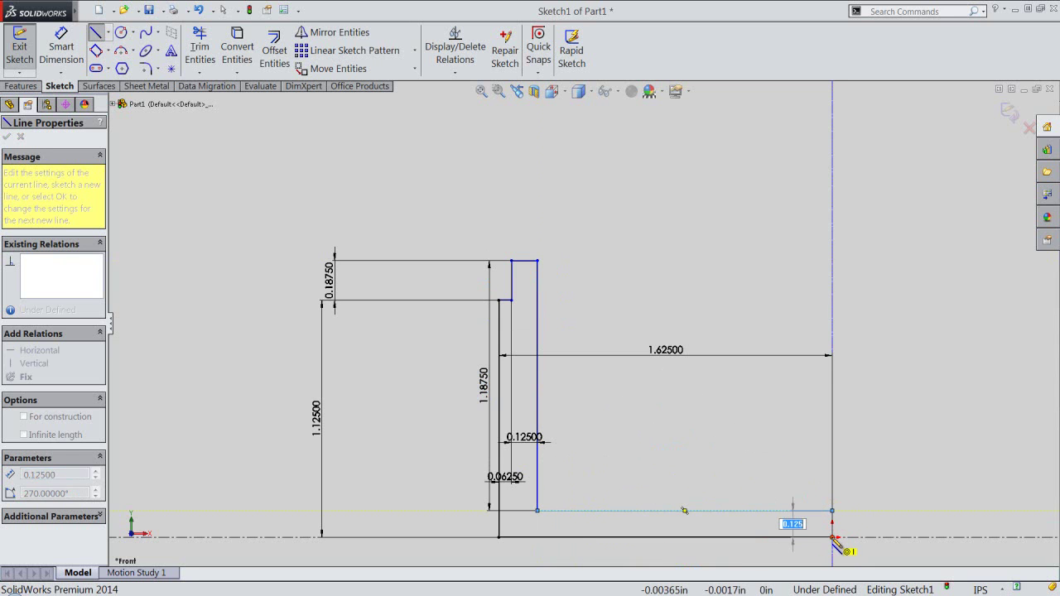
{"action": "left_click", "coordinate": [832, 536]}
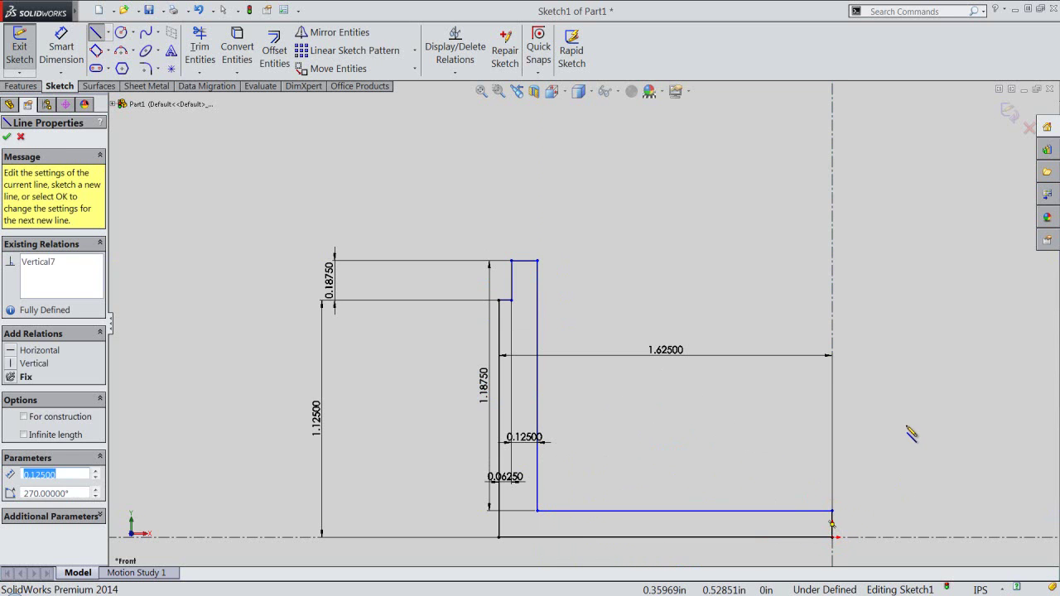
{"action": "right_click", "coordinate": [909, 430]}
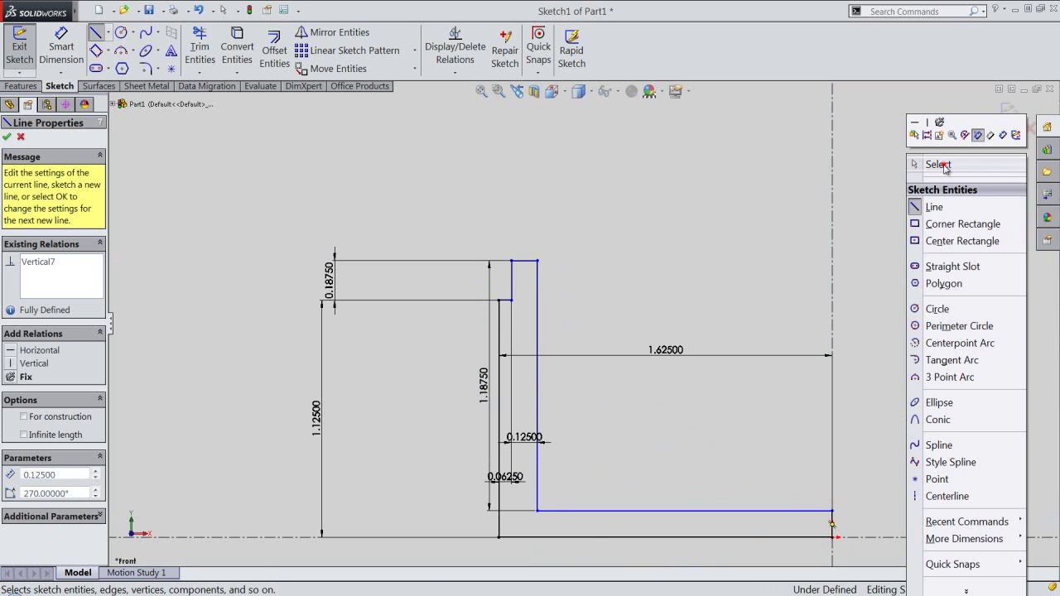
{"action": "left_click", "coordinate": [937, 165]}
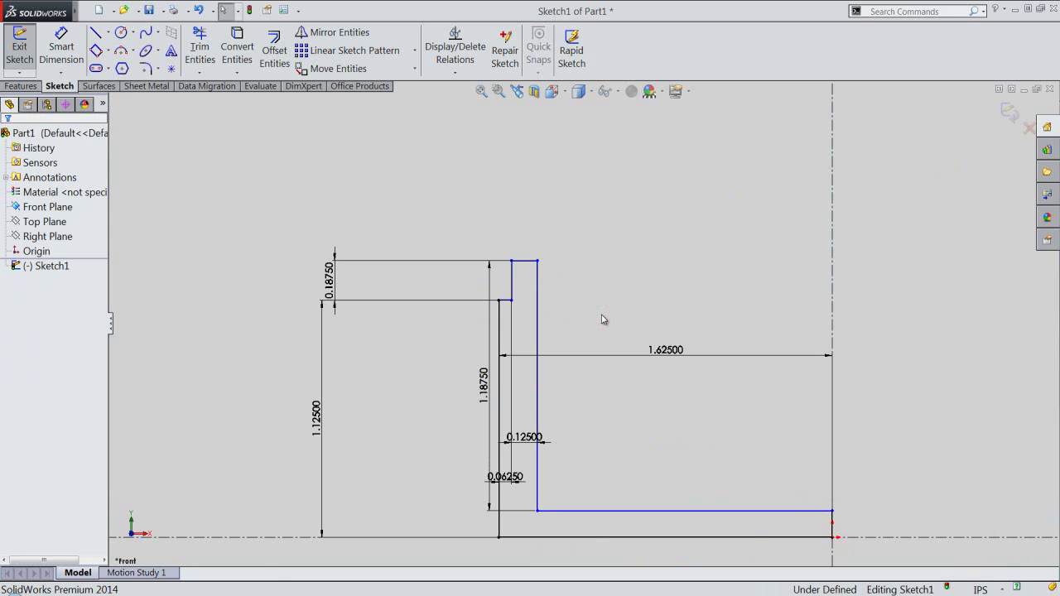
- Make the short step segment horizontal so the sketch becomes fully defined
{"action": "left_click", "coordinate": [593, 279]}
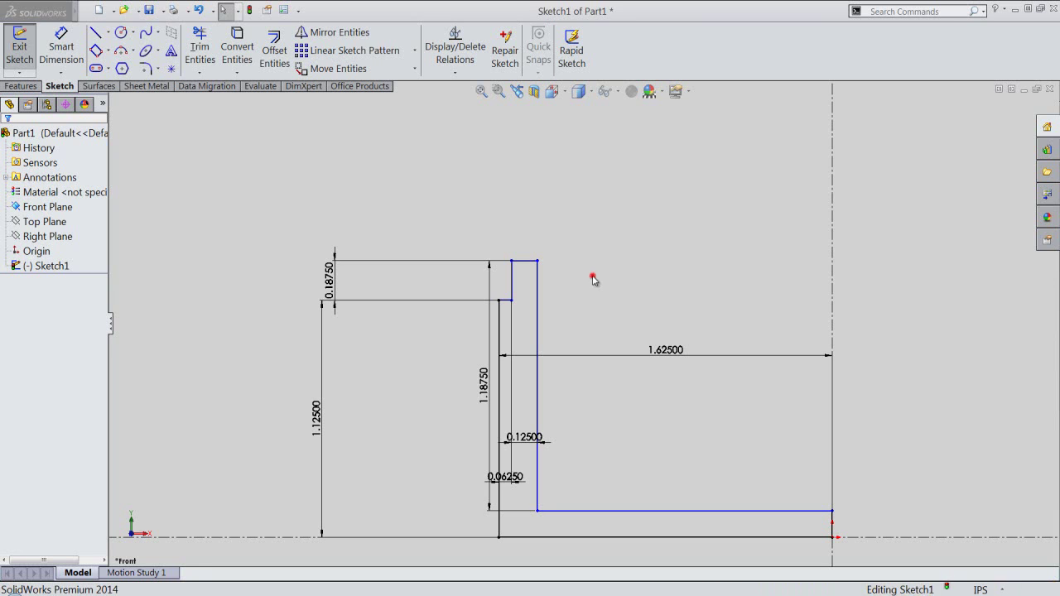
{"action": "left_click", "coordinate": [505, 303]}
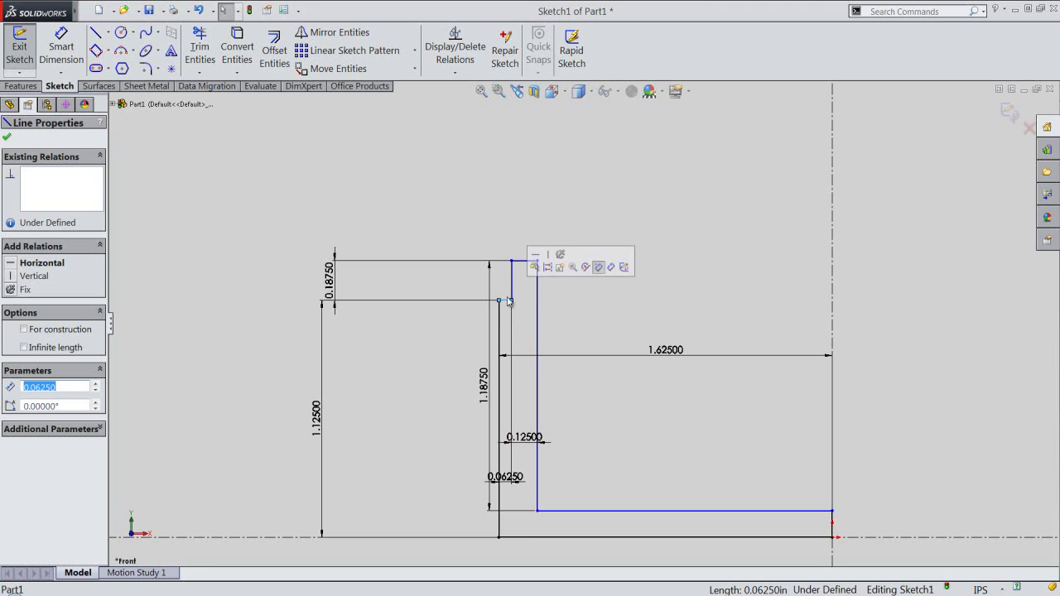
{"action": "left_click", "coordinate": [534, 257]}
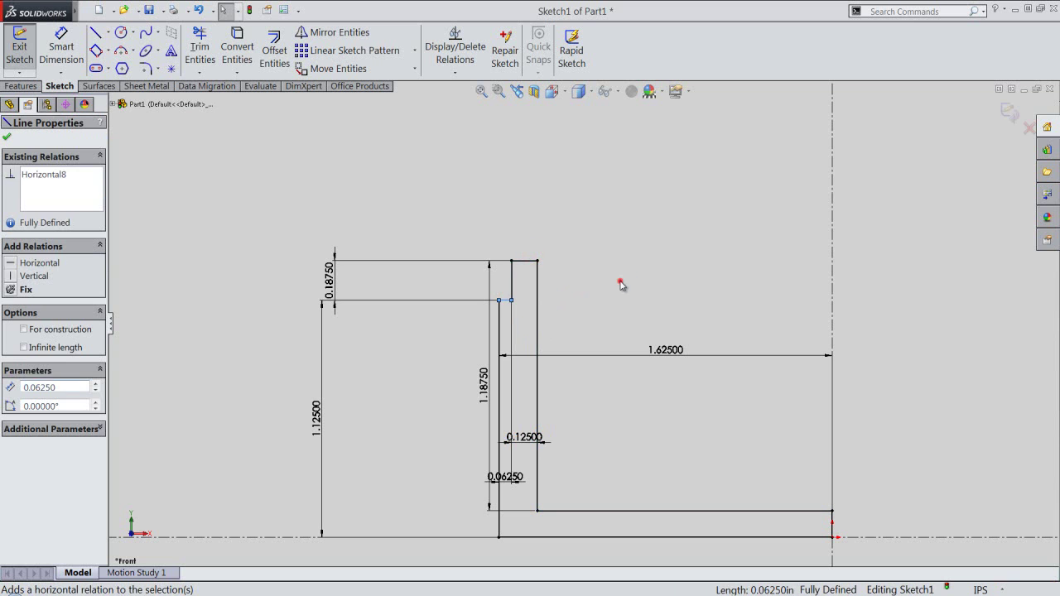
{"action": "left_click", "coordinate": [620, 282]}
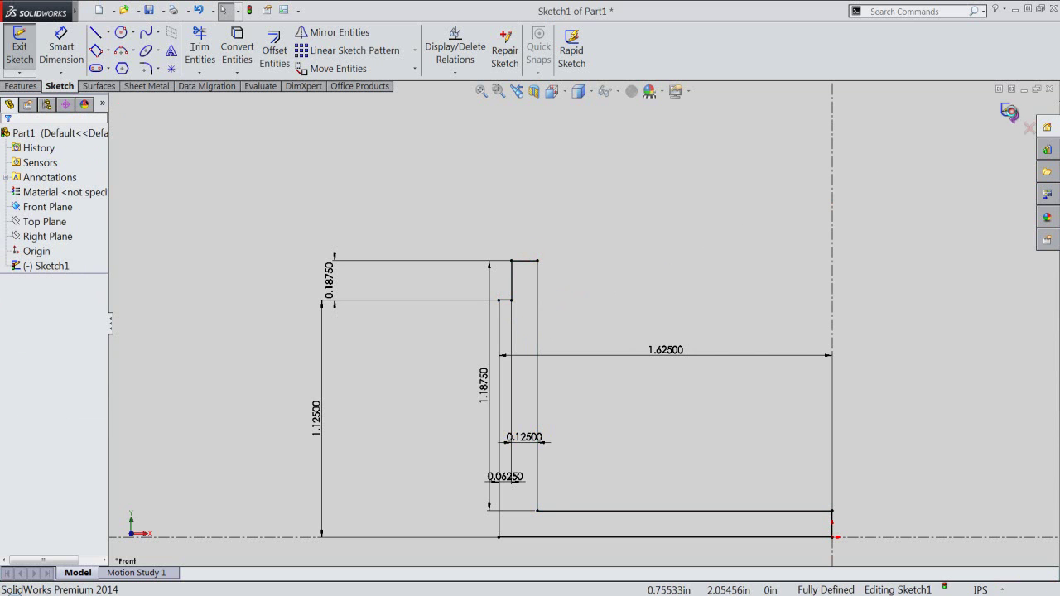
{"action": "key", "text": "r"}
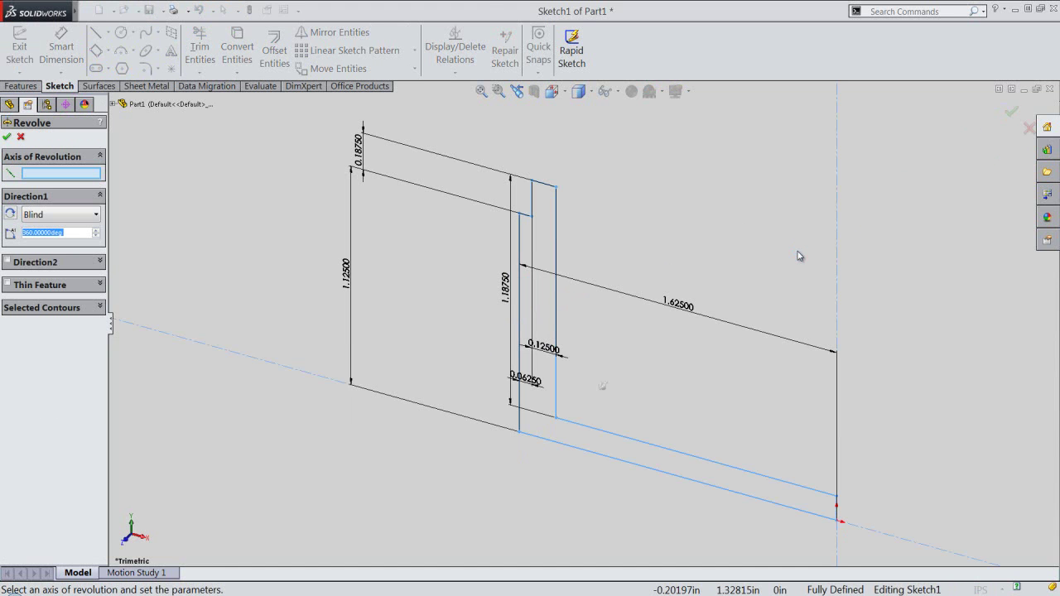
- Revolve the profile 360° around the vertical centerline to create the solid ring Revolve1
{"action": "left_click", "coordinate": [838, 507]}
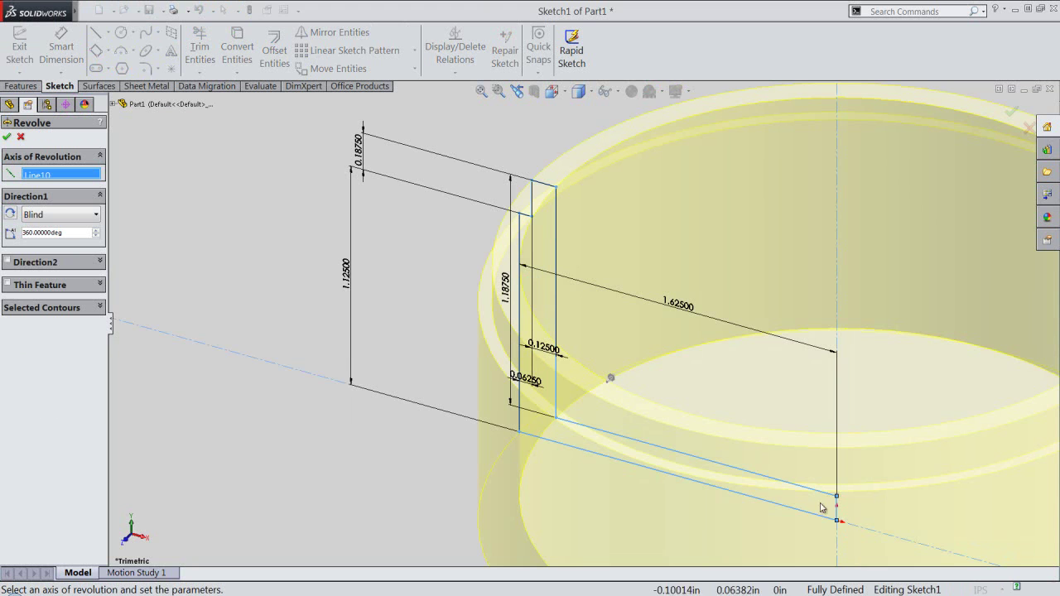
{"action": "left_click", "coordinate": [488, 95]}
{"action": "right_click", "coordinate": [484, 129]}
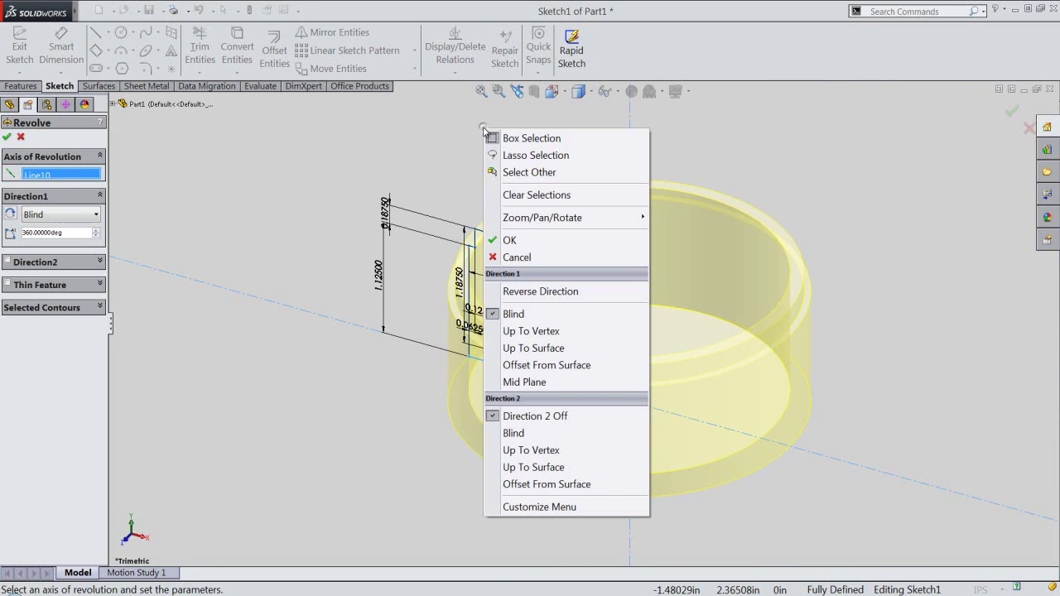
{"action": "left_click", "coordinate": [519, 243]}
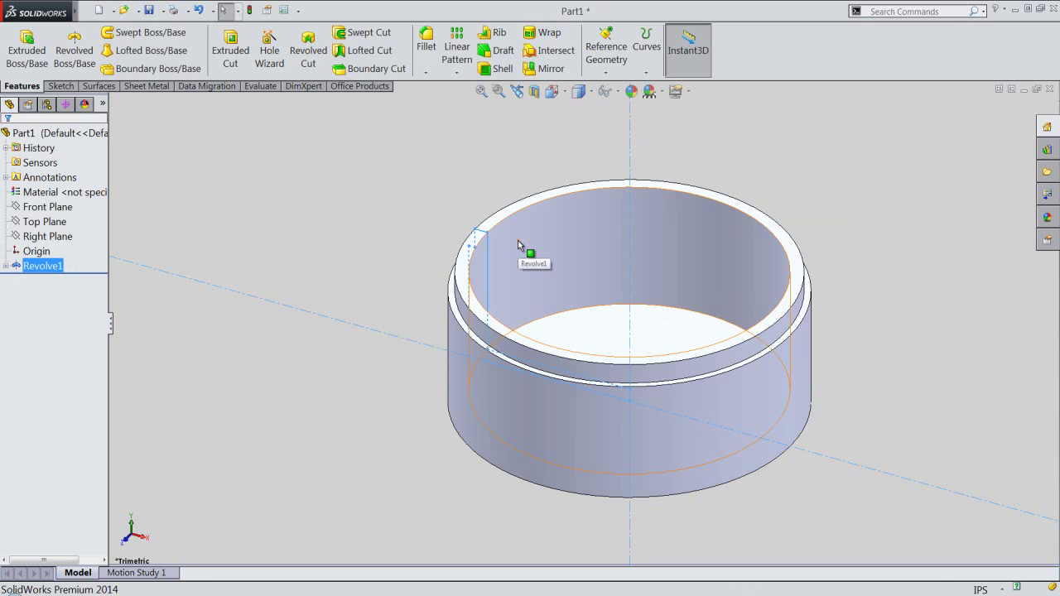
{"action": "left_click", "coordinate": [407, 234]}
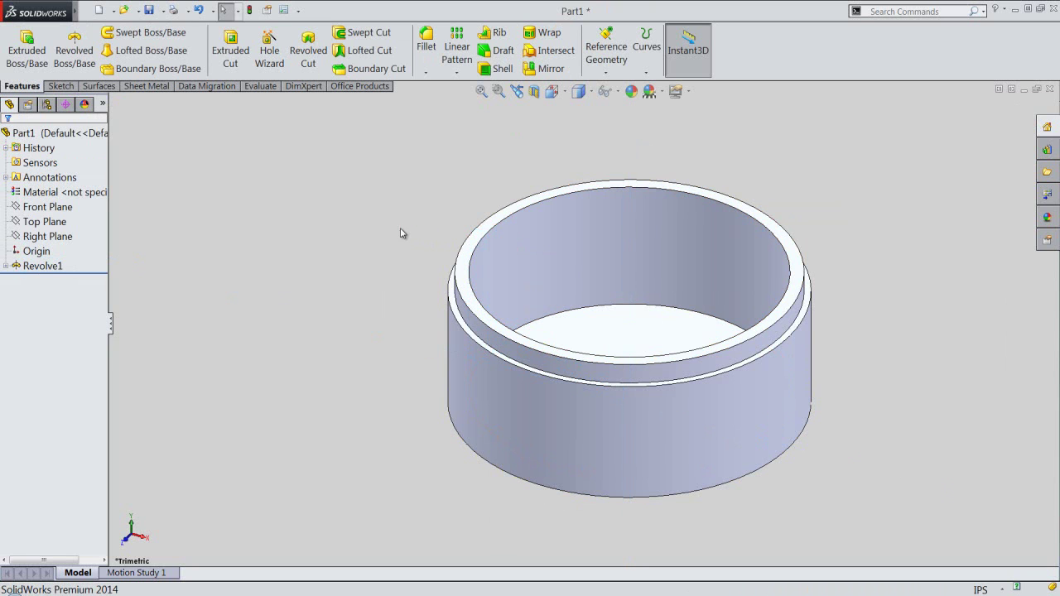
{"action": "left_click", "coordinate": [149, 10]}
- Save the part as Part1 in a new Burner folder inside the user folder
{"action": "left_click", "coordinate": [383, 273]}
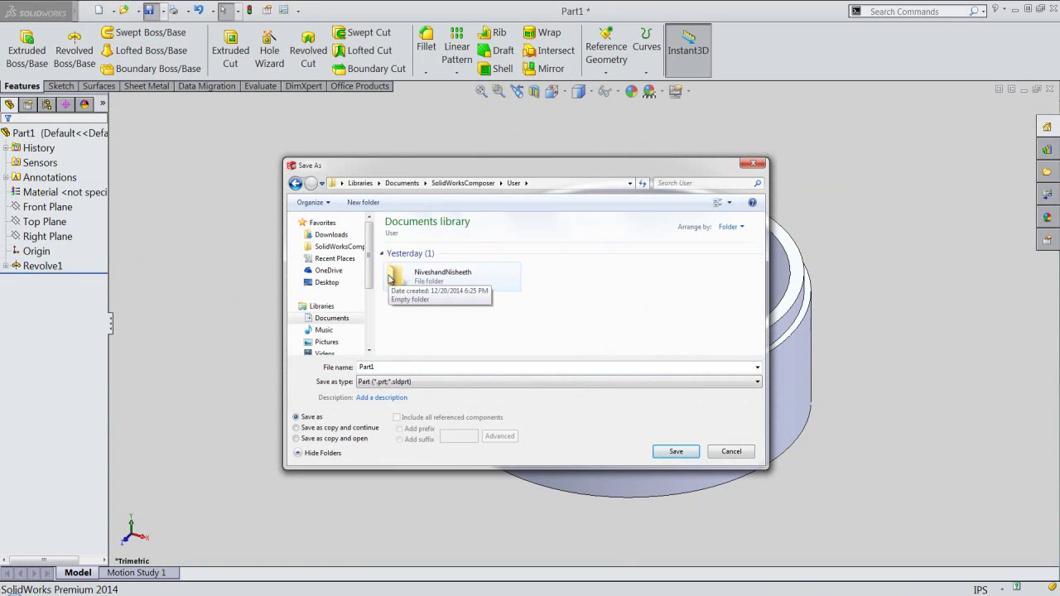
{"action": "double_click", "coordinate": [389, 276]}
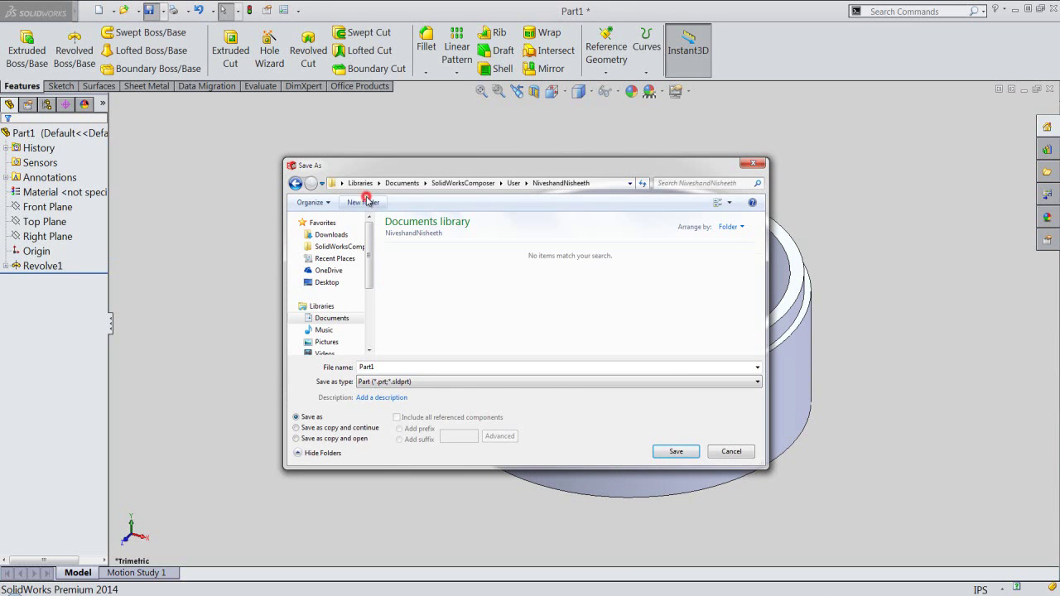
{"action": "left_click", "coordinate": [366, 201]}
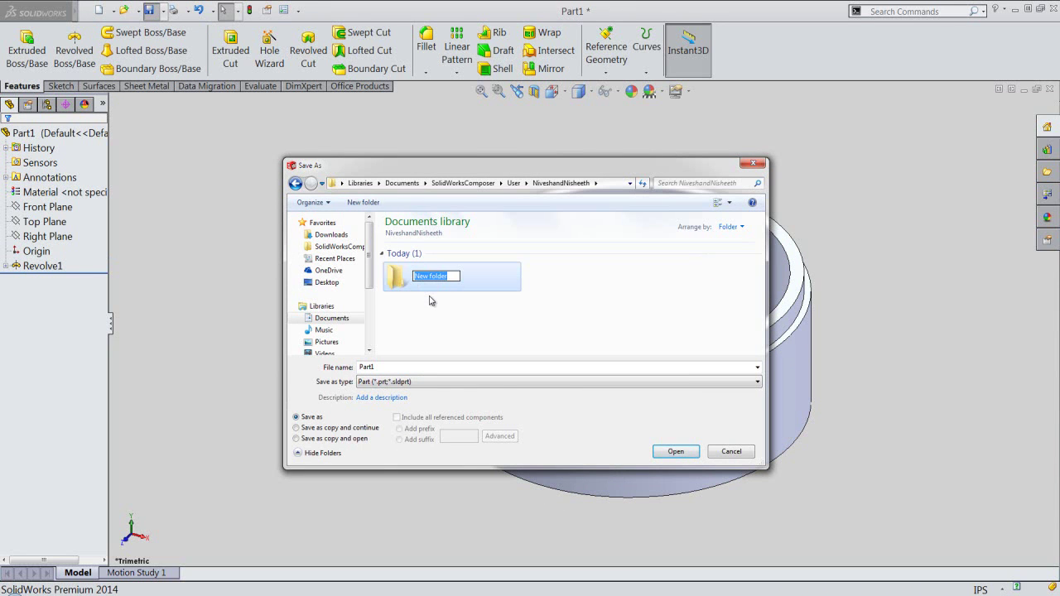
{"action": "type", "text": "Burner"}
{"action": "left_click", "coordinate": [429, 300]}
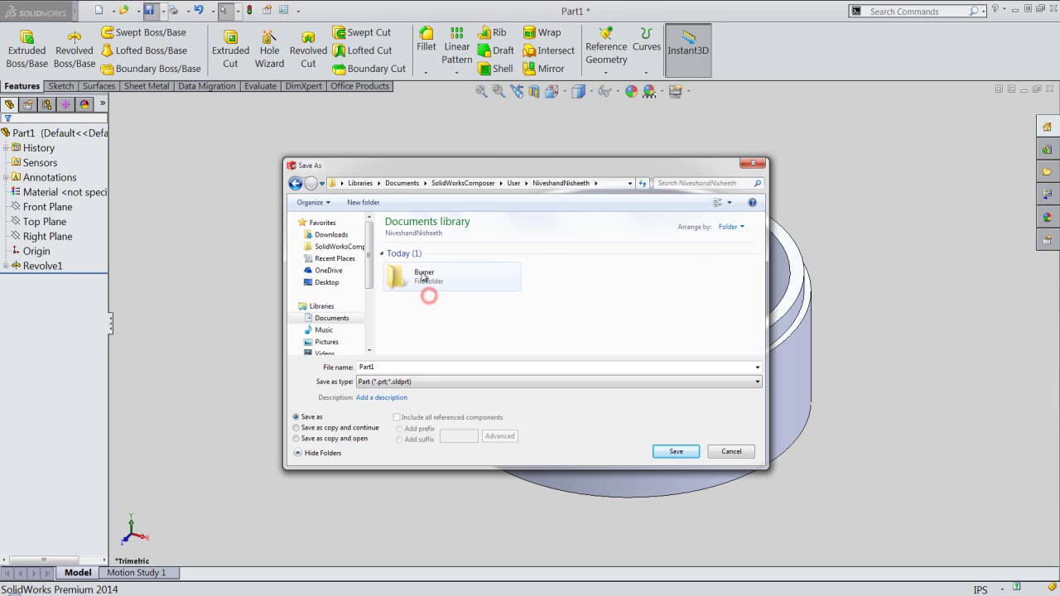
{"action": "double_click", "coordinate": [425, 278]}
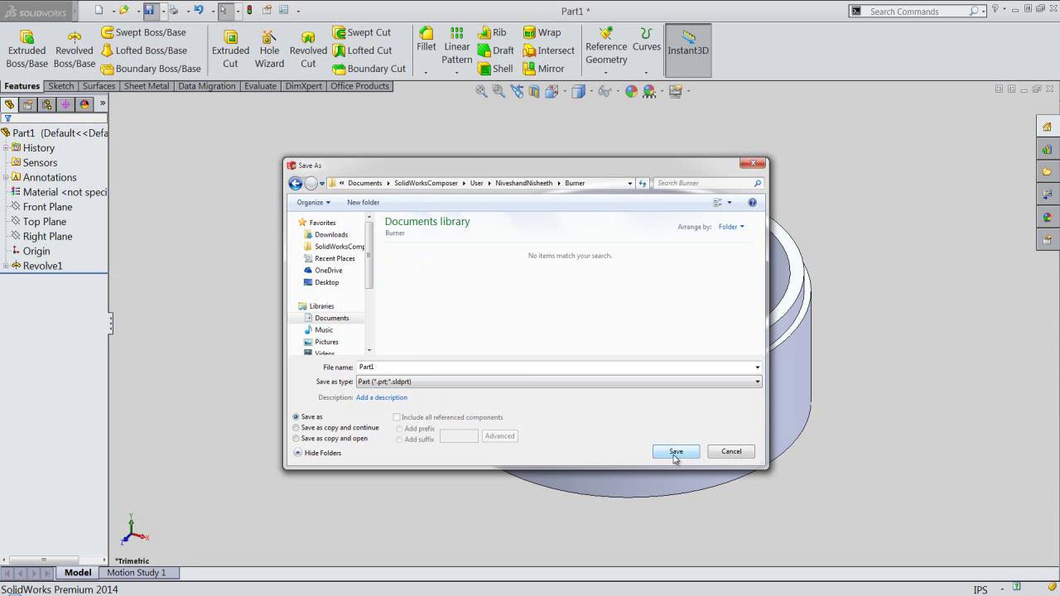
{"action": "left_click", "coordinate": [675, 455]}
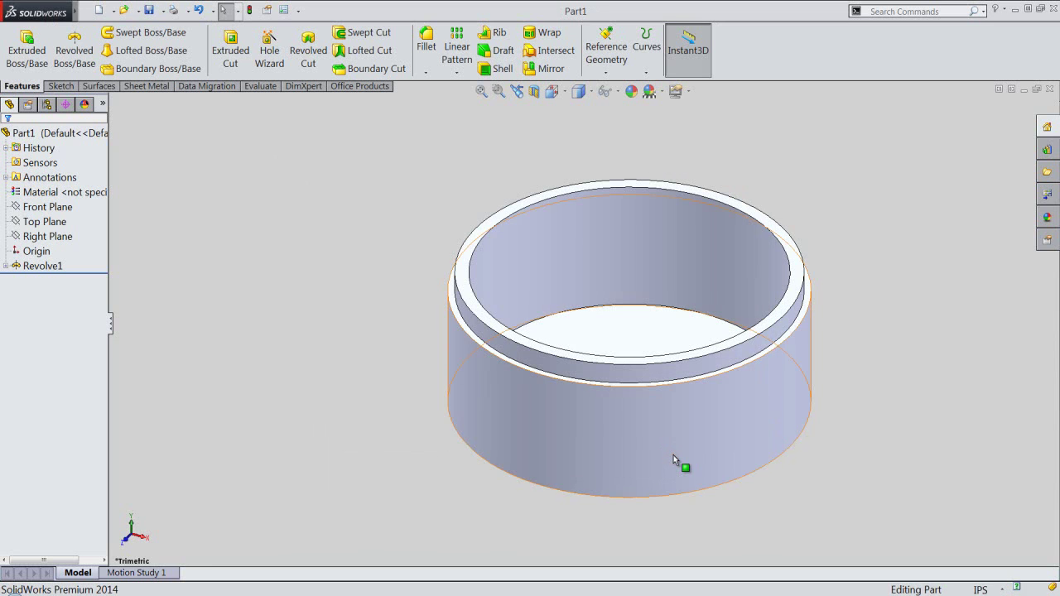
- Give the whole part the Metal > Steel wrought steel appearance
{"action": "left_click", "coordinate": [406, 396]}
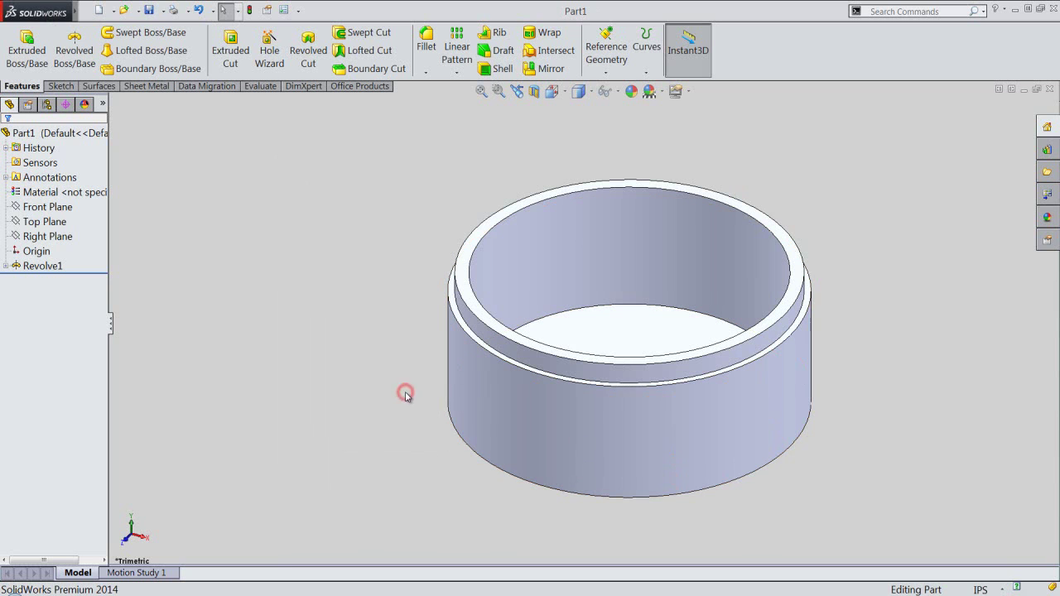
{"action": "left_click", "coordinate": [419, 445]}
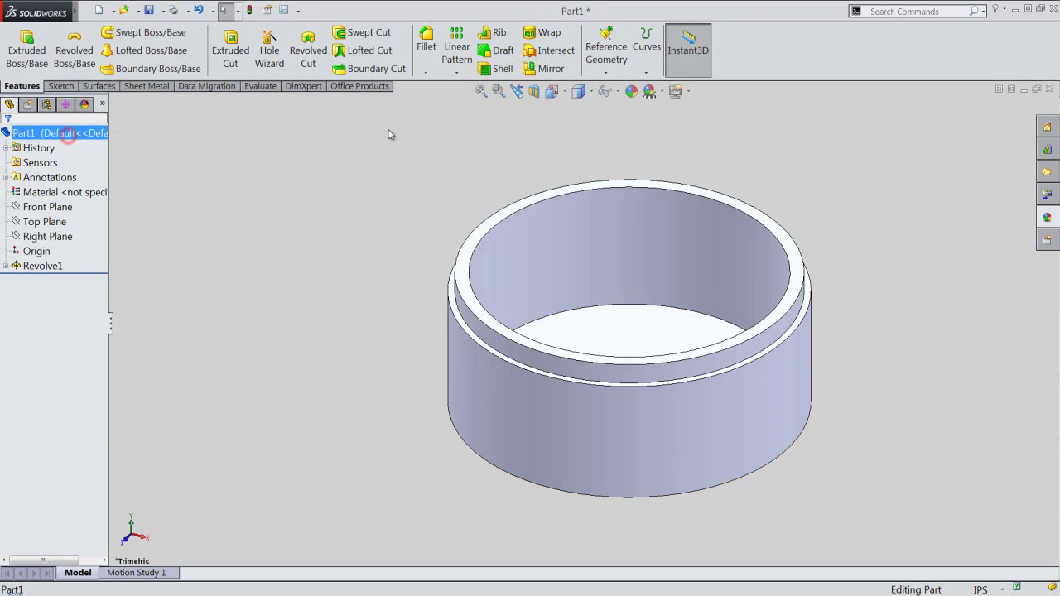
{"action": "left_click", "coordinate": [631, 92]}
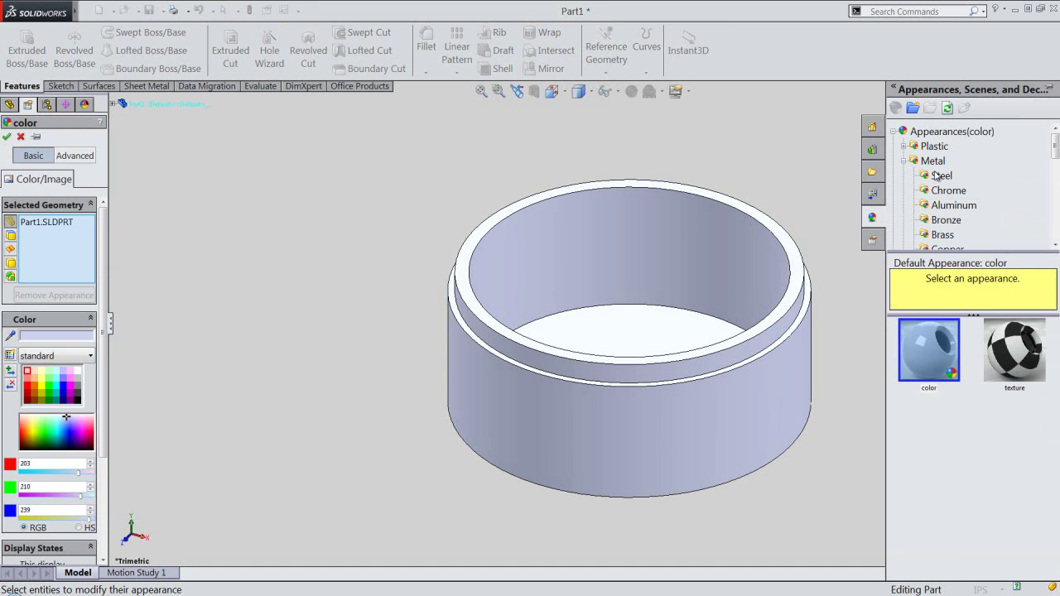
{"action": "left_click", "coordinate": [936, 177]}
{"action": "scroll", "coordinate": [1057, 346], "scroll_direction": "down", "scroll_amount": 3}
{"action": "scroll", "coordinate": [1057, 344], "scroll_direction": "down", "scroll_amount": 2}
{"action": "scroll", "coordinate": [1057, 344], "scroll_direction": "down", "scroll_amount": 2}
{"action": "scroll", "coordinate": [973, 447], "scroll_direction": "down", "scroll_amount": 2}
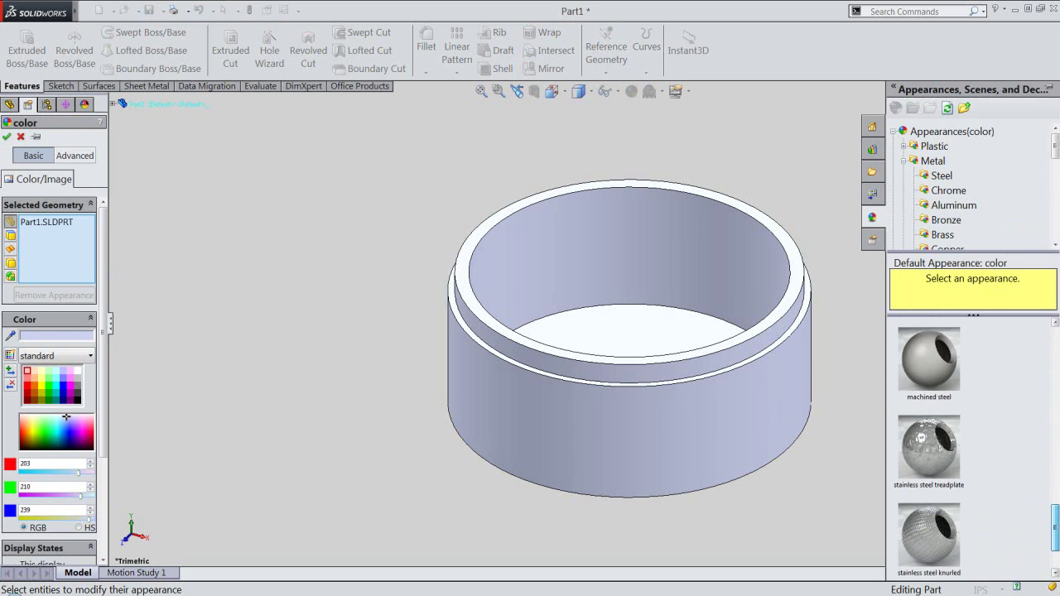
{"action": "scroll", "coordinate": [973, 447], "scroll_direction": "down", "scroll_amount": 2}
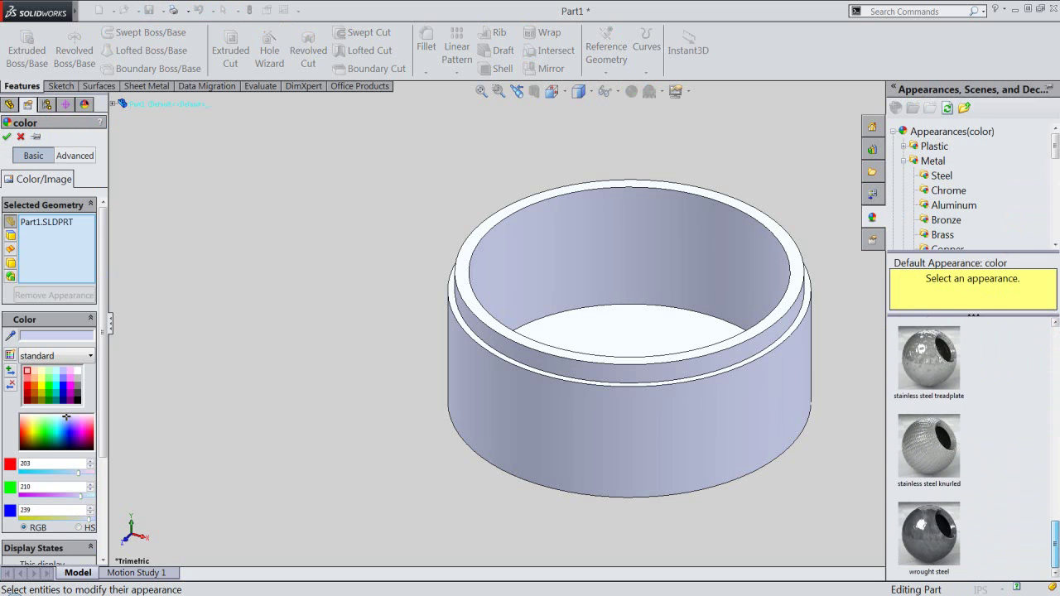
{"action": "left_click", "coordinate": [928, 534]}
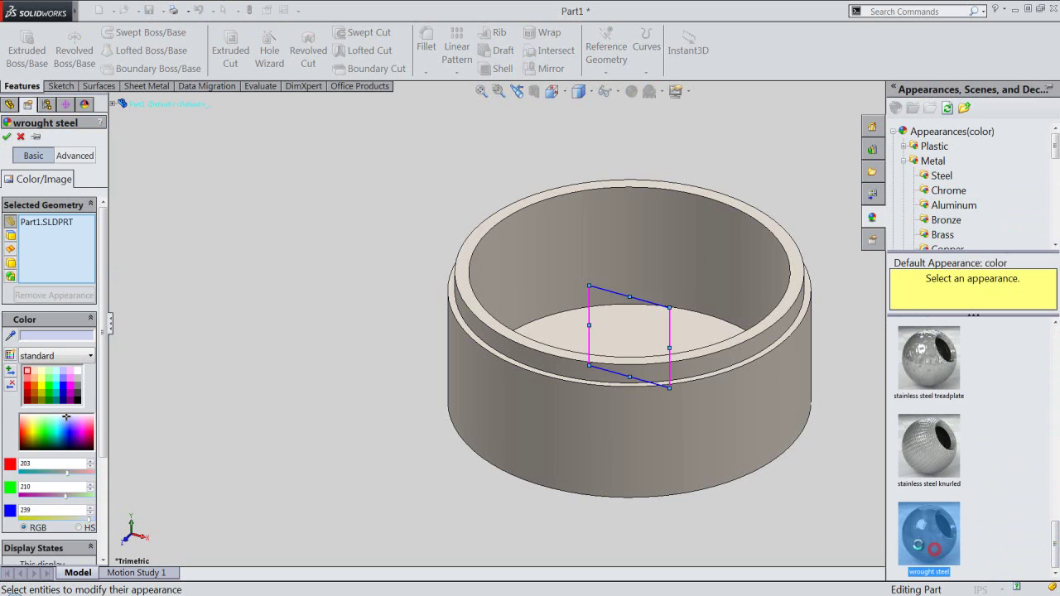
{"action": "right_click", "coordinate": [779, 524]}
{"action": "left_click", "coordinate": [800, 464]}
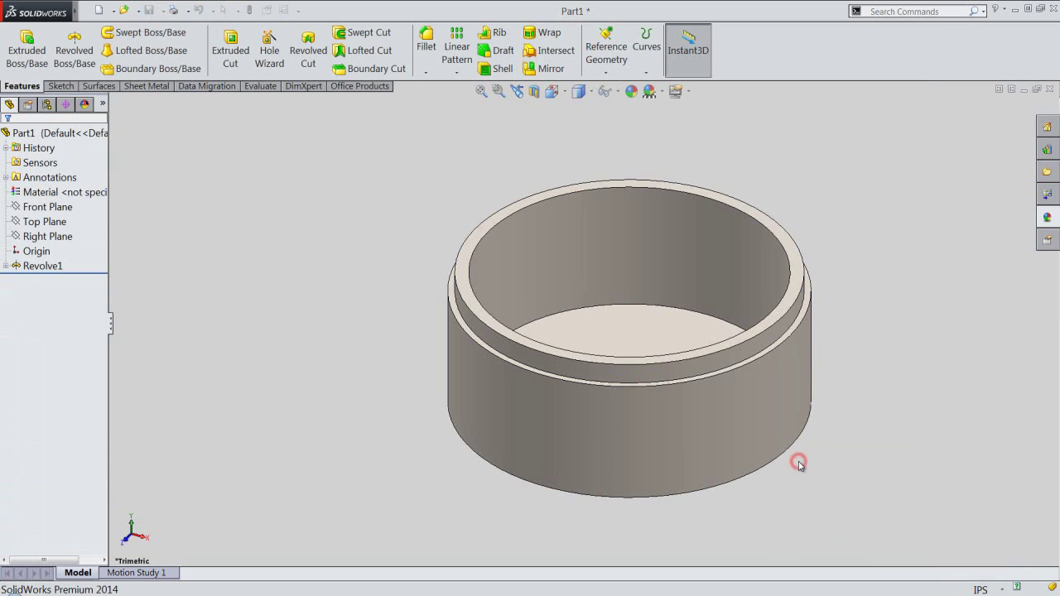
{"action": "left_click", "coordinate": [647, 341]}
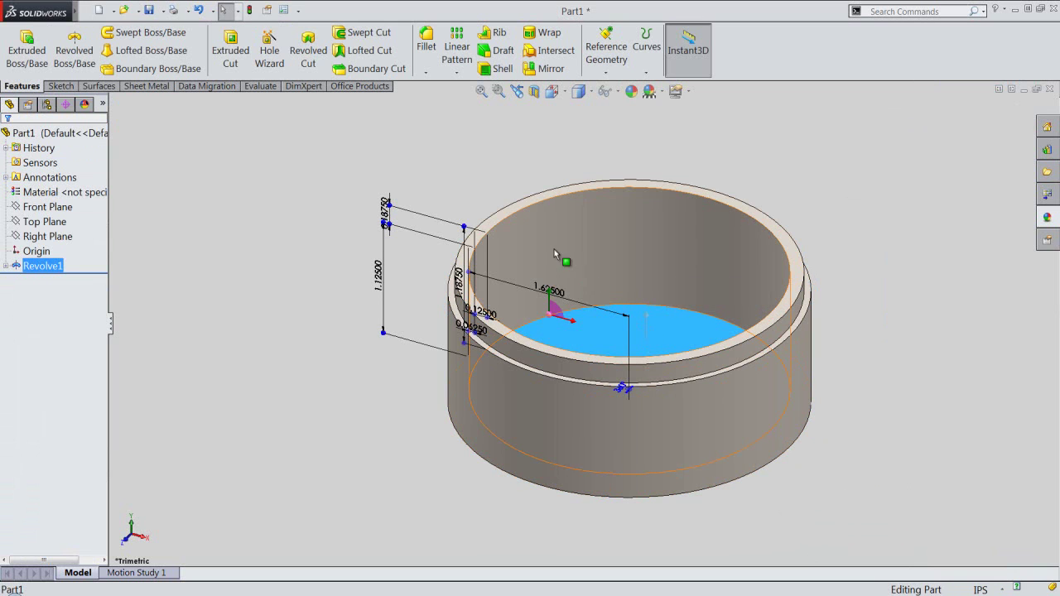
- Sketch a 1.06115 in diameter circle centred on the origin on the bottom face for an extruded cut
{"action": "left_click", "coordinate": [229, 53]}
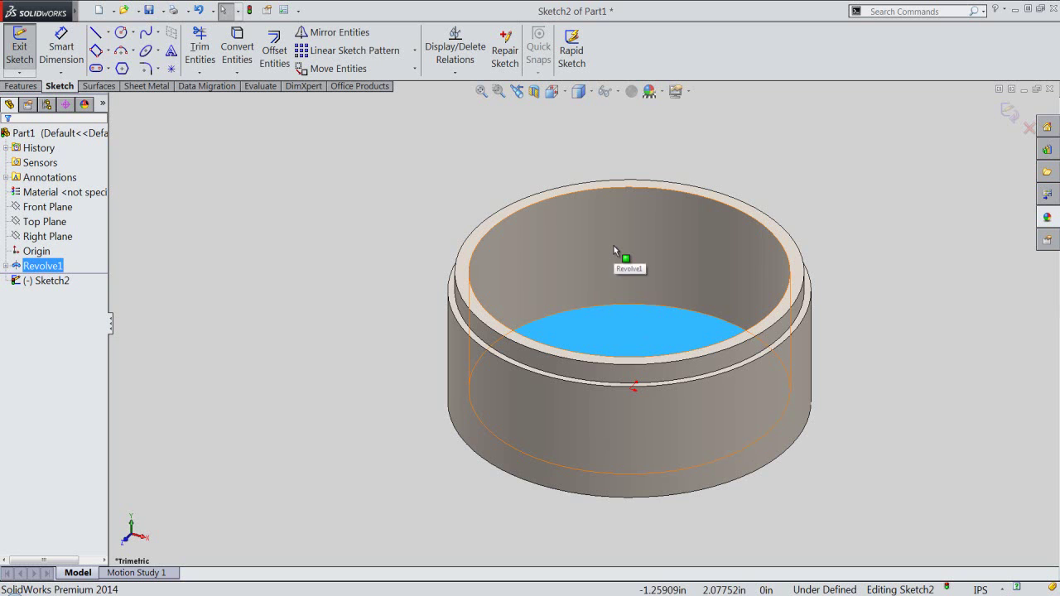
{"action": "left_click", "coordinate": [558, 91]}
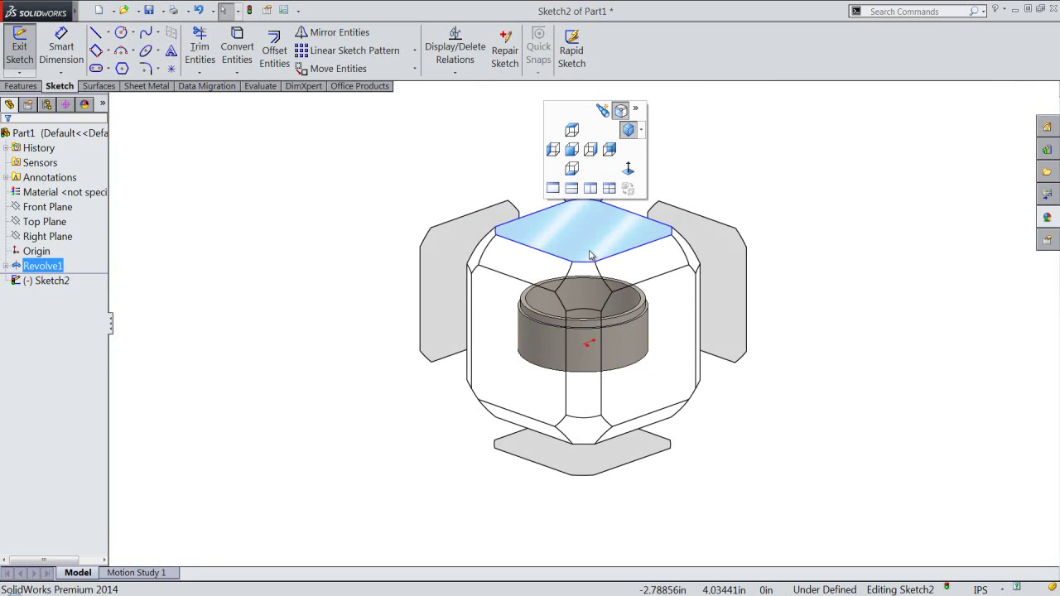
{"action": "left_click", "coordinate": [594, 252]}
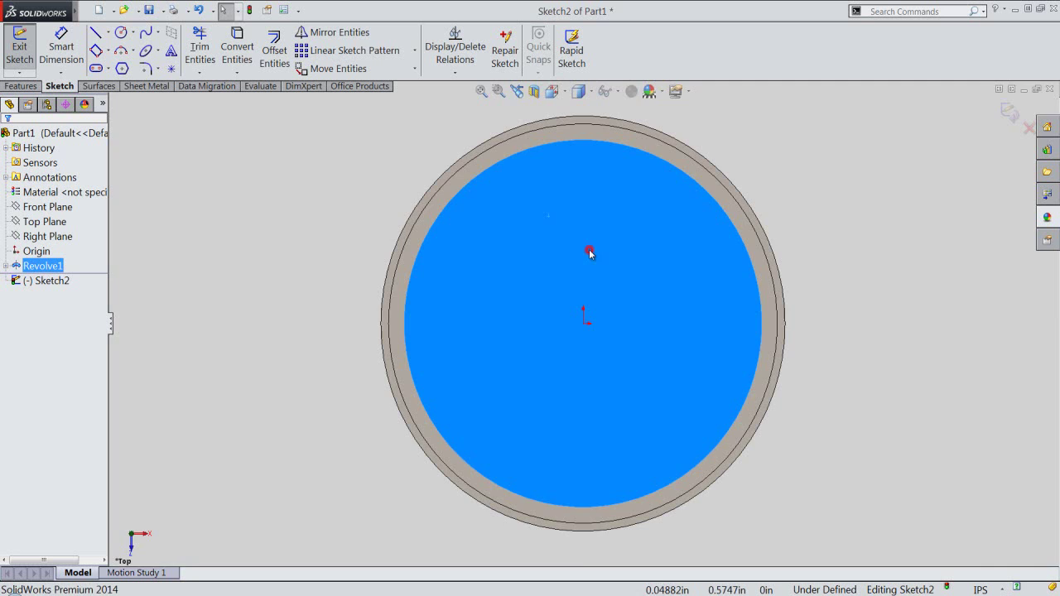
{"action": "right_click", "coordinate": [826, 267]}
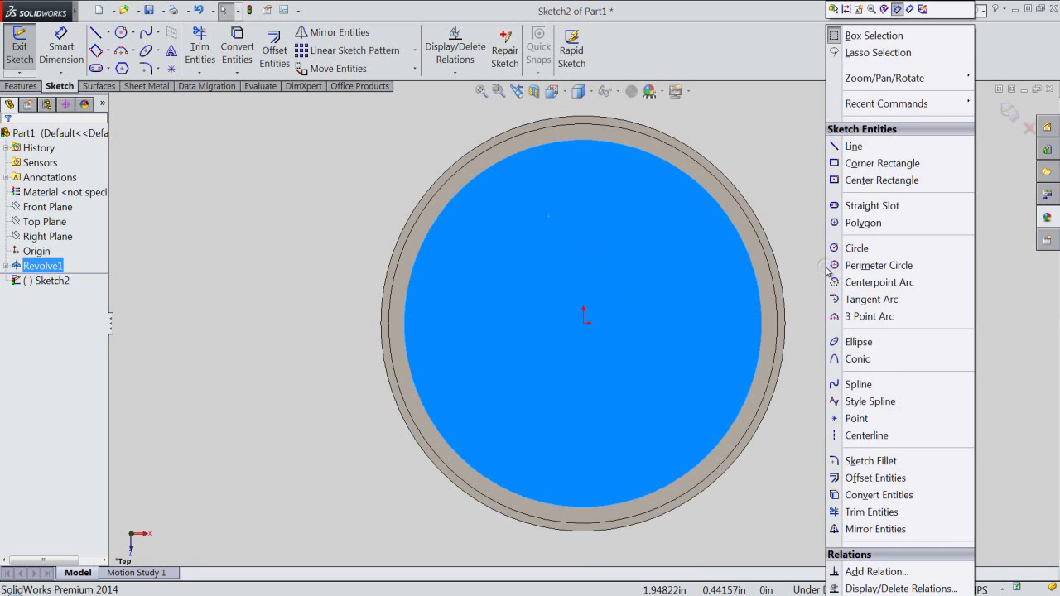
{"action": "left_click", "coordinate": [856, 248]}
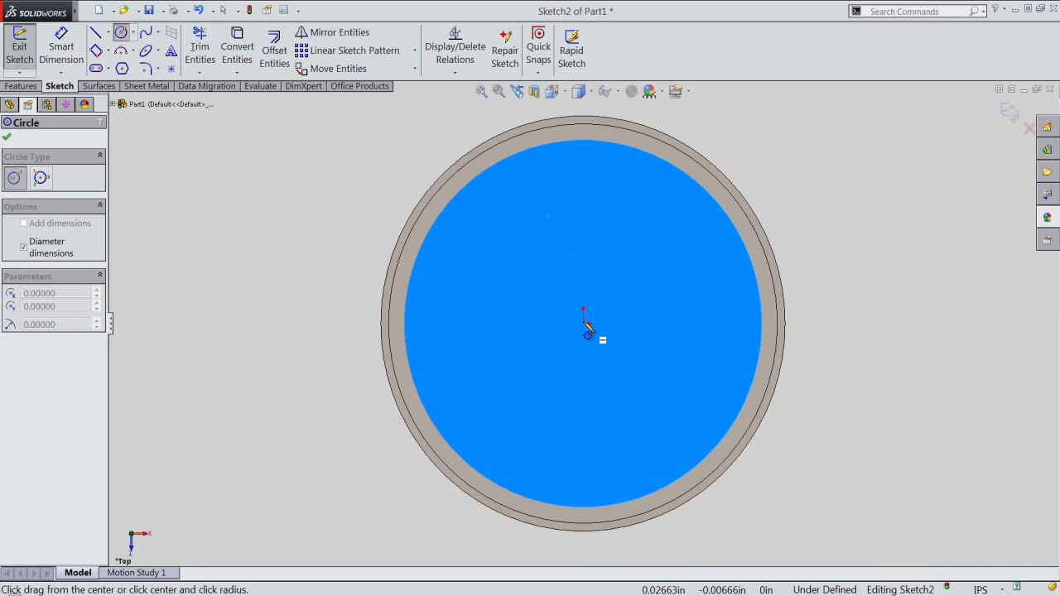
{"action": "left_click", "coordinate": [583, 323]}
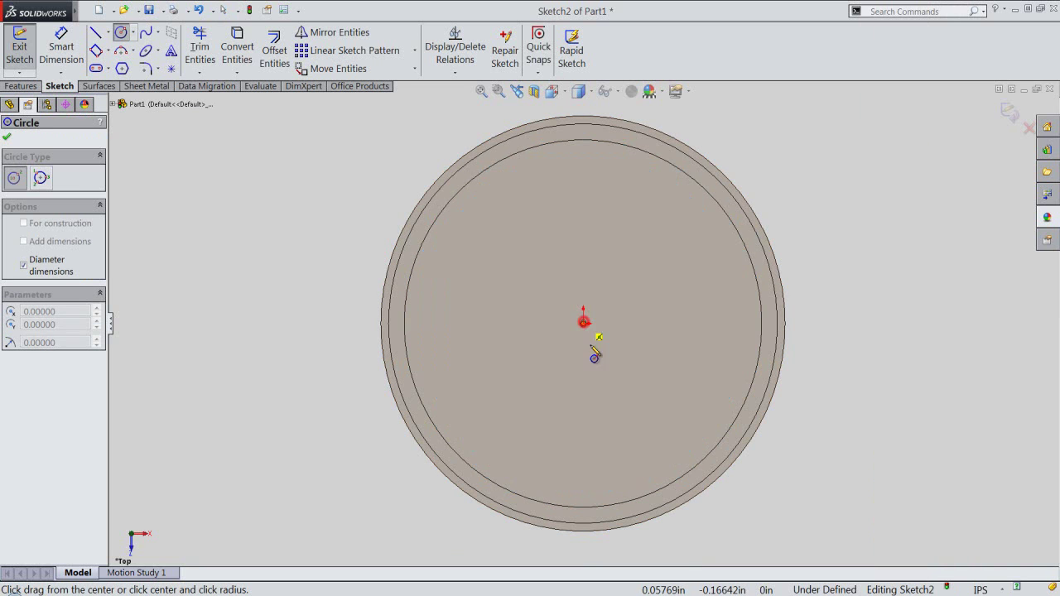
{"action": "type", "text": "1.06115"}
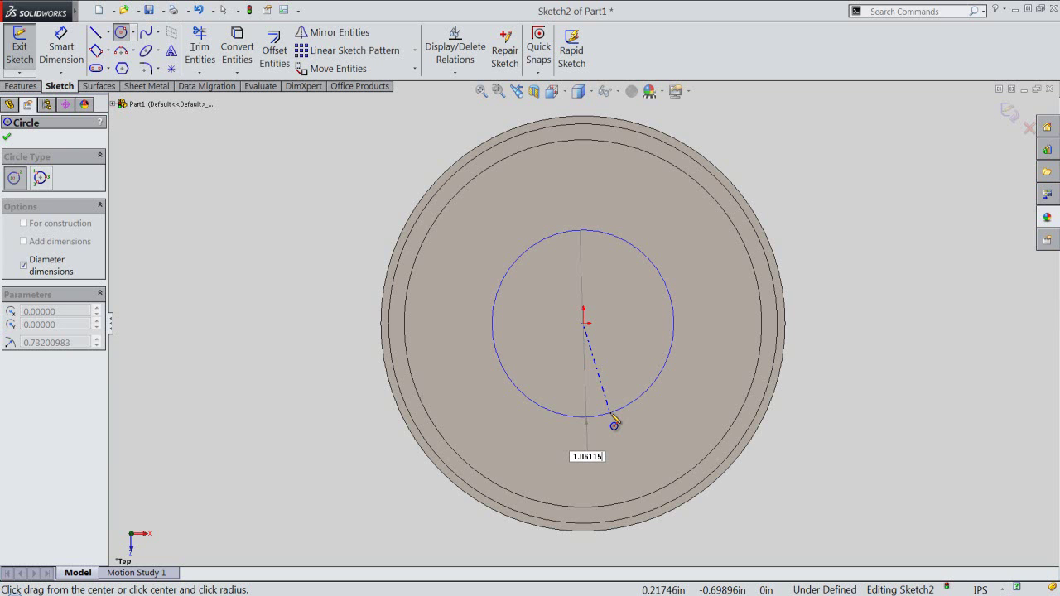
{"action": "key", "text": "Return"}
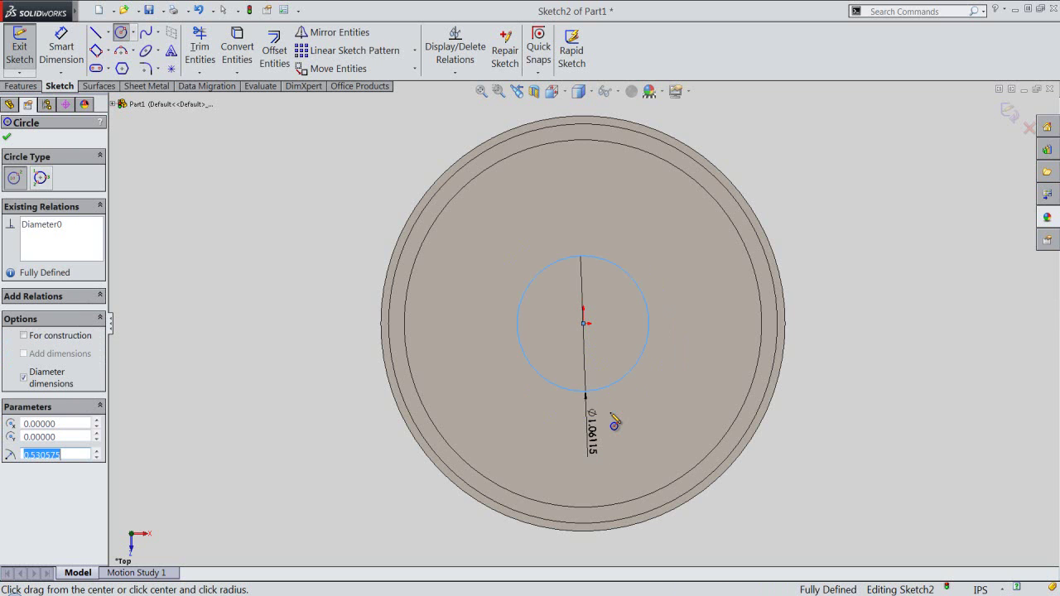
{"action": "right_click", "coordinate": [860, 286]}
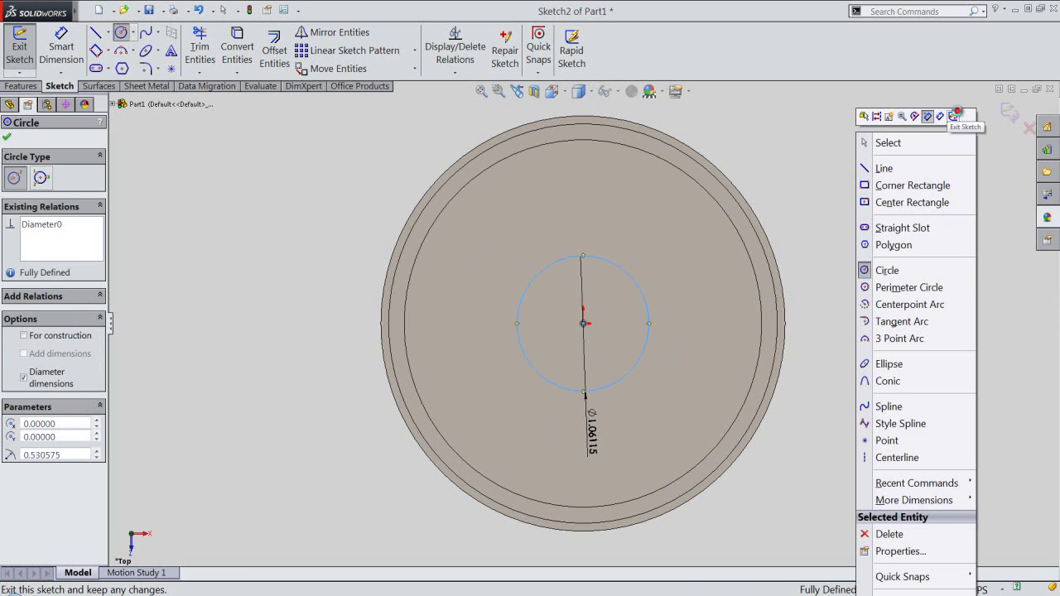
{"action": "left_click", "coordinate": [957, 116]}
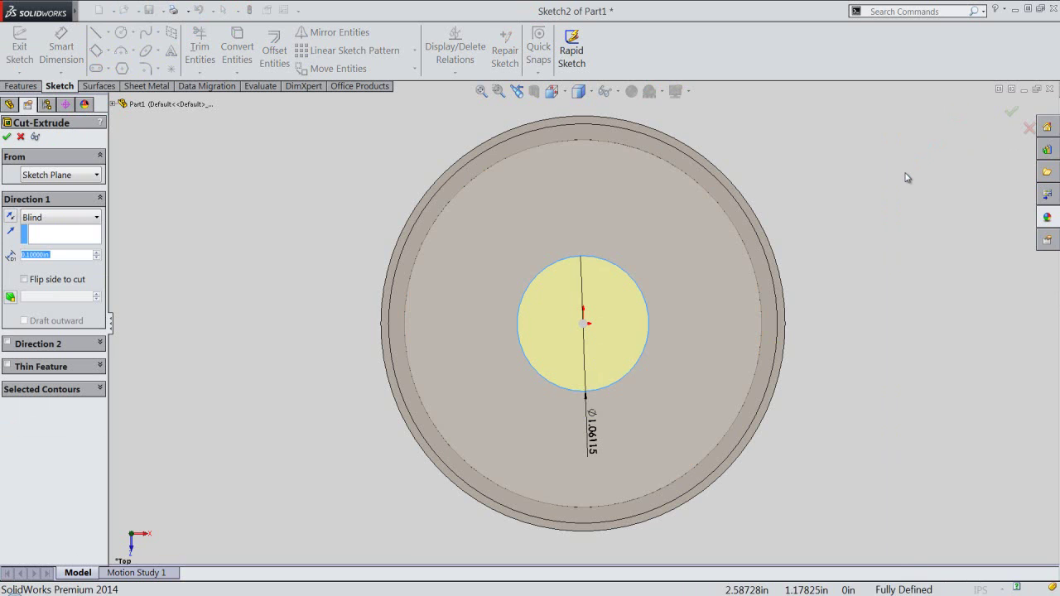
- Cut the circle Through All to create Cut-Extrude1, a round hole in the floor
{"action": "right_click", "coordinate": [906, 177]}
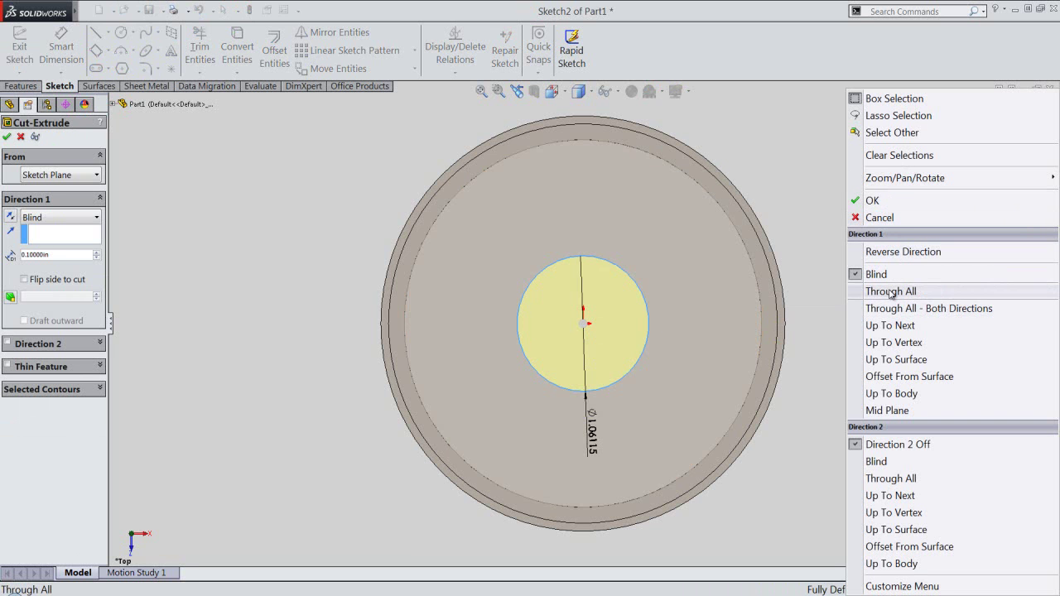
{"action": "left_click", "coordinate": [890, 292]}
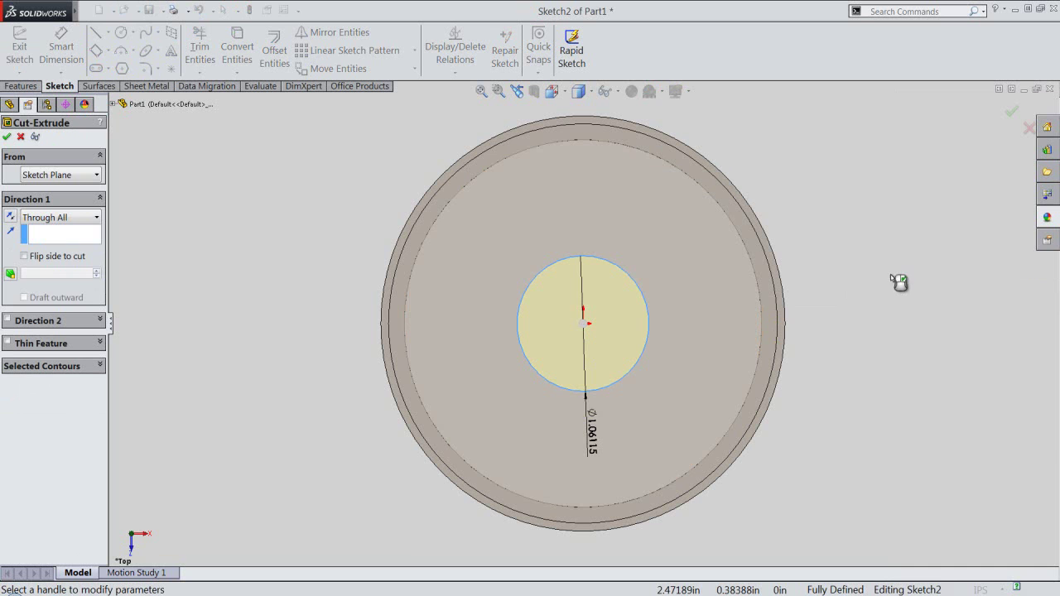
{"action": "right_click", "coordinate": [899, 256]}
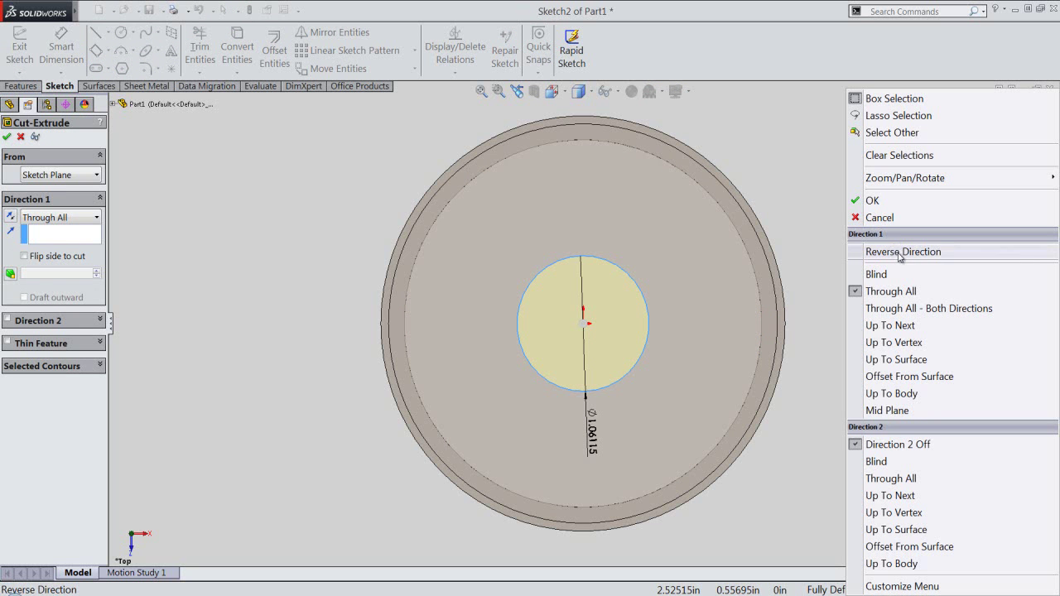
{"action": "left_click", "coordinate": [885, 202]}
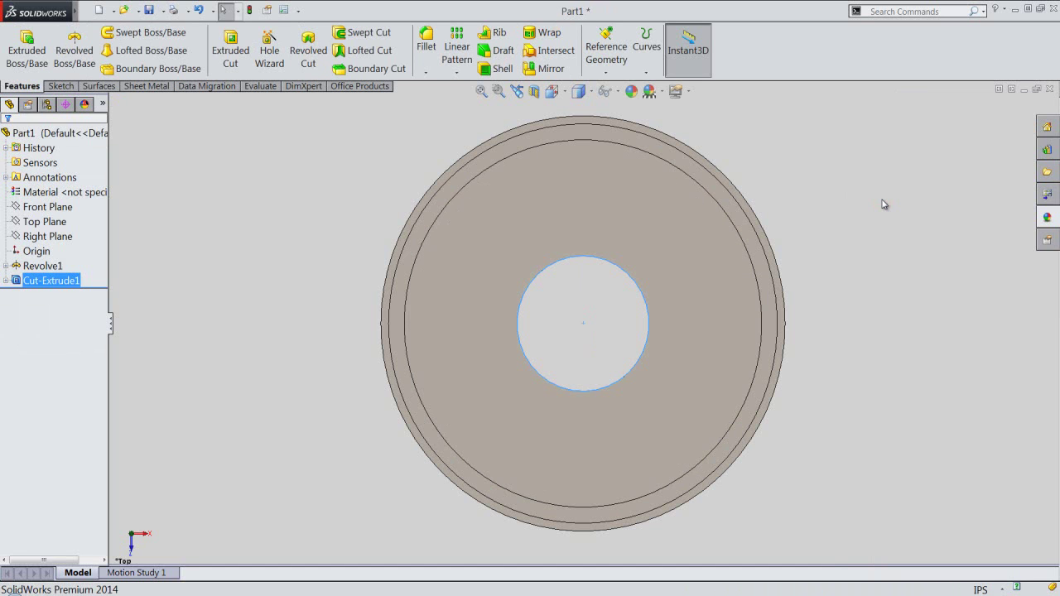
- Return to the isometric view and select the ring's inner floor face
{"action": "left_click", "coordinate": [563, 96]}
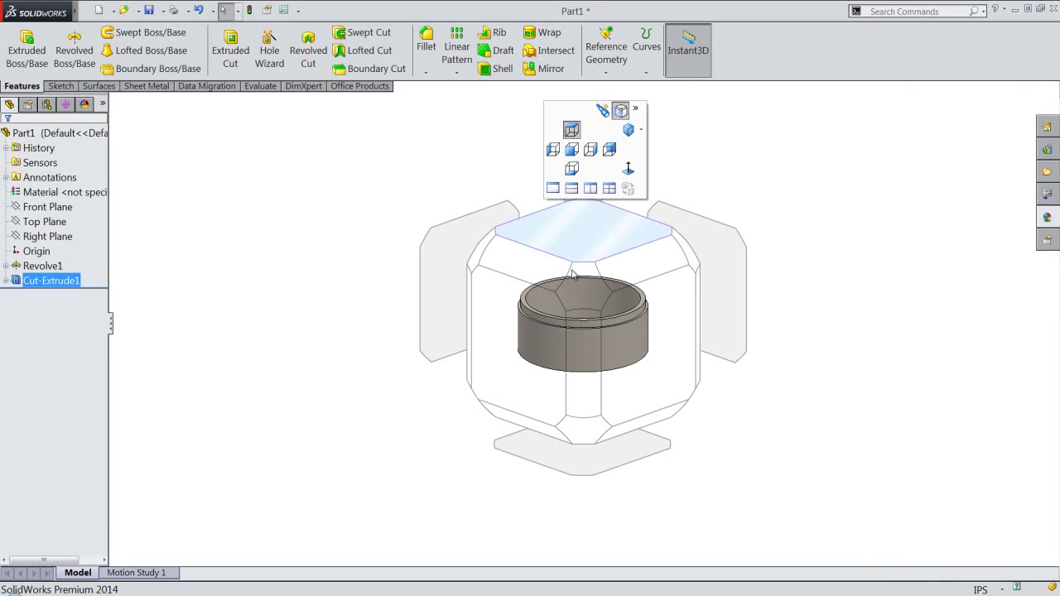
{"action": "left_click", "coordinate": [576, 298]}
{"action": "left_click", "coordinate": [358, 318]}
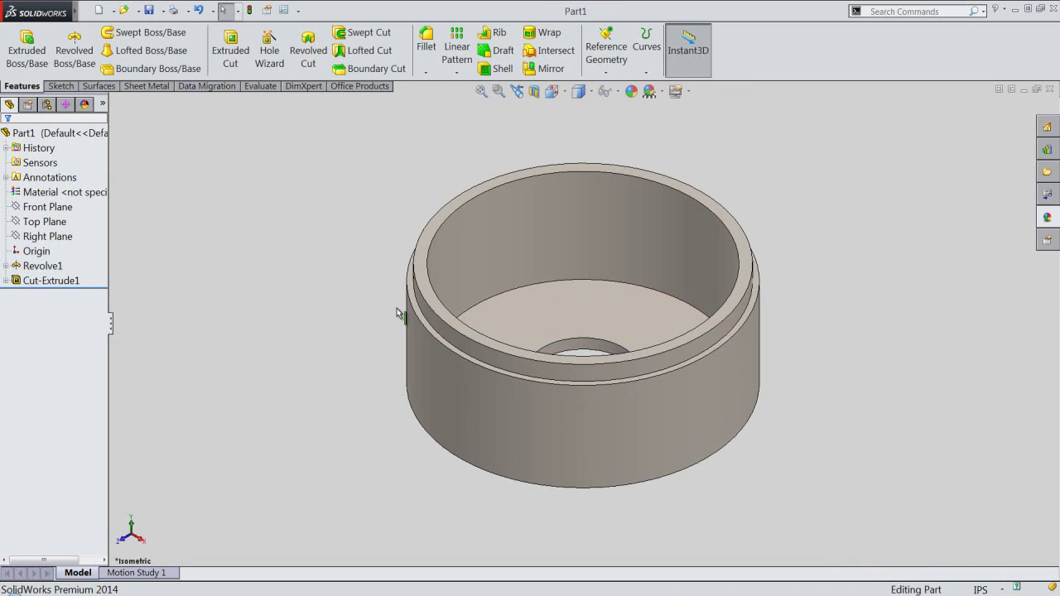
{"action": "left_click", "coordinate": [534, 313]}
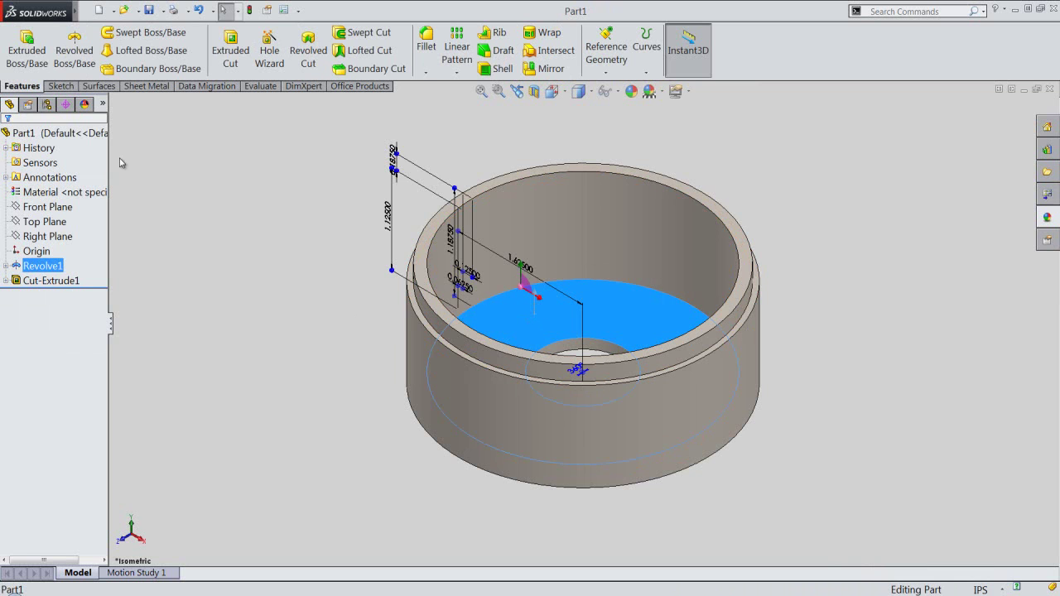
- Start a sketch on the floor face in Top view and convert the hole edge into it
{"action": "left_click", "coordinate": [33, 67]}
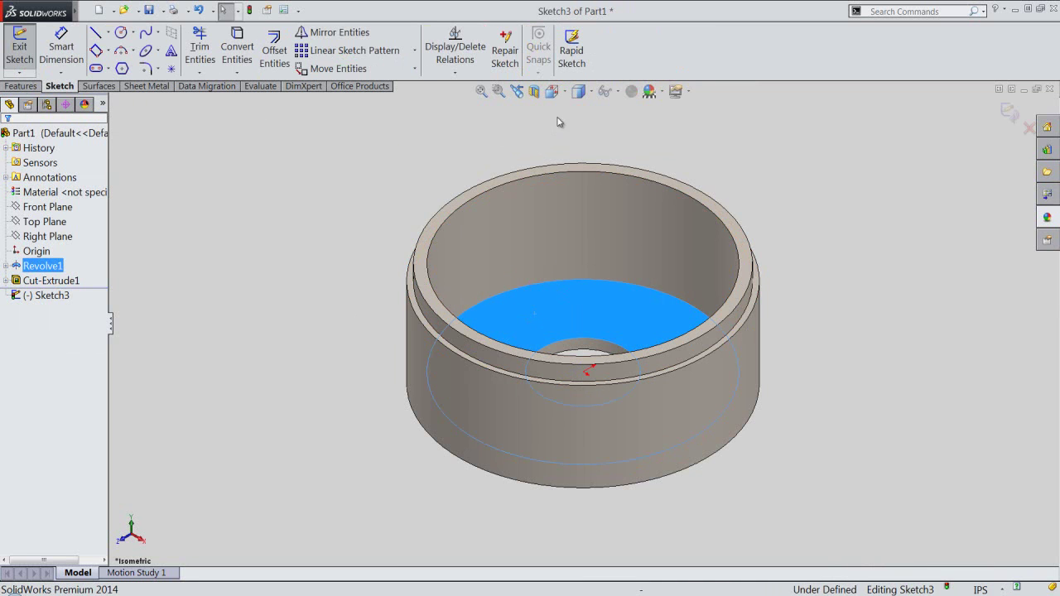
{"action": "left_click", "coordinate": [551, 93]}
{"action": "left_click", "coordinate": [551, 92]}
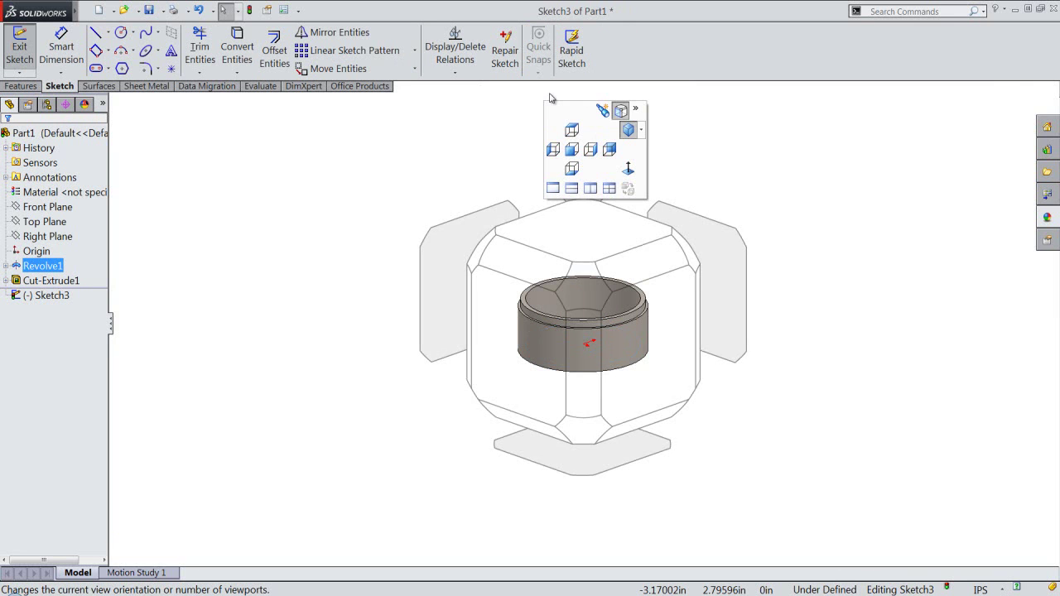
{"action": "left_click", "coordinate": [578, 240]}
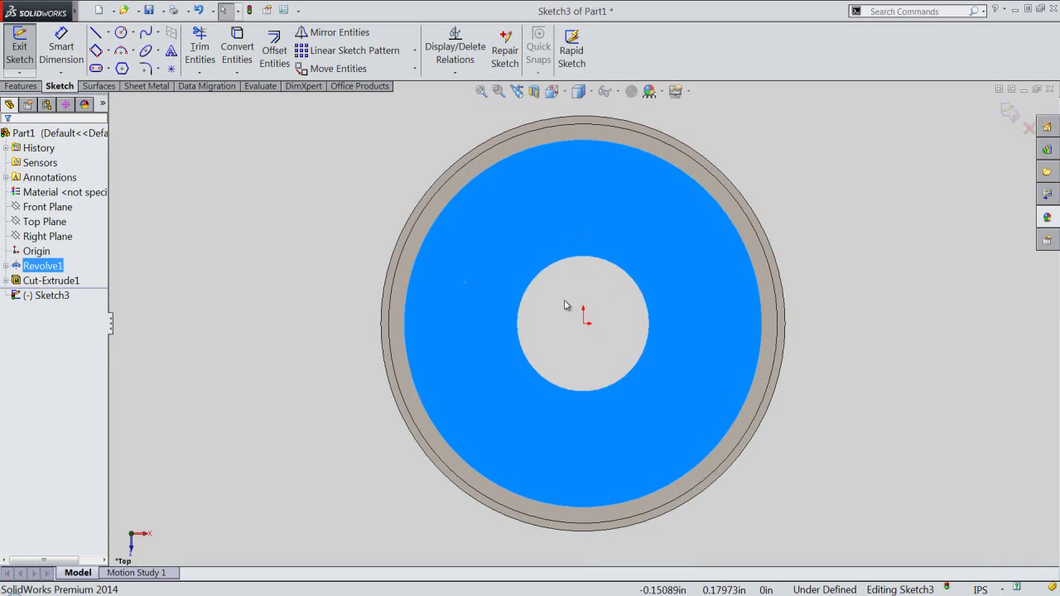
{"action": "left_click", "coordinate": [564, 305]}
{"action": "left_click", "coordinate": [554, 264]}
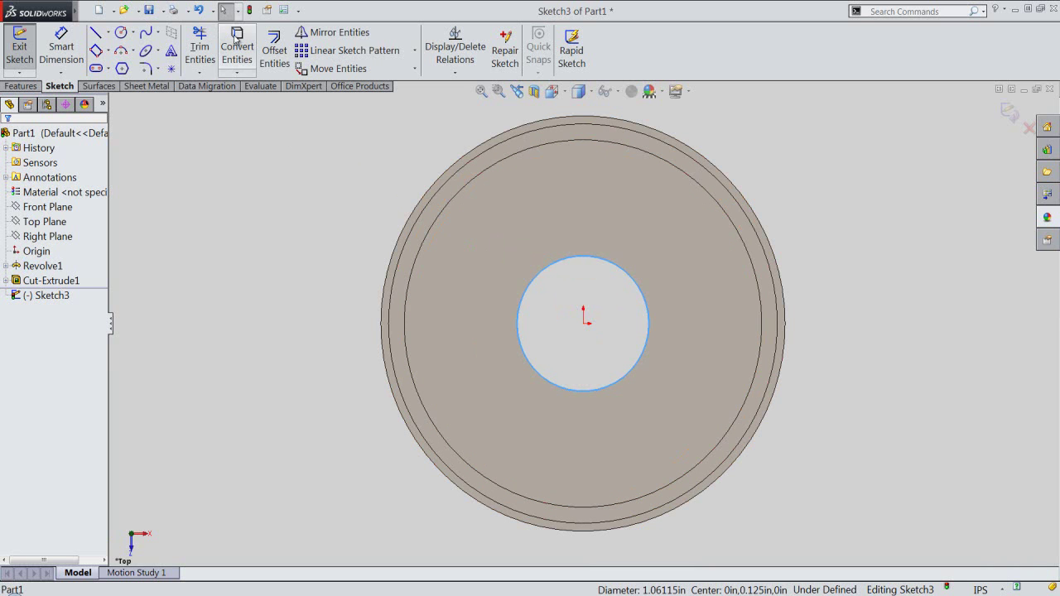
{"action": "left_click", "coordinate": [235, 39]}
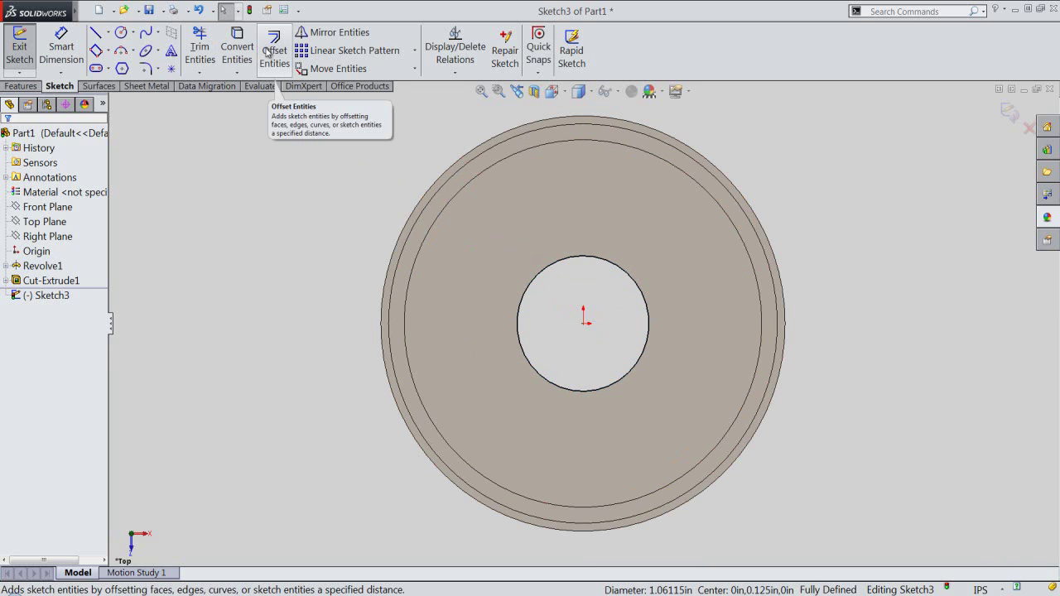
- Offset the converted hole circle 0.219 in outward to form the ring profile
{"action": "left_click", "coordinate": [268, 52]}
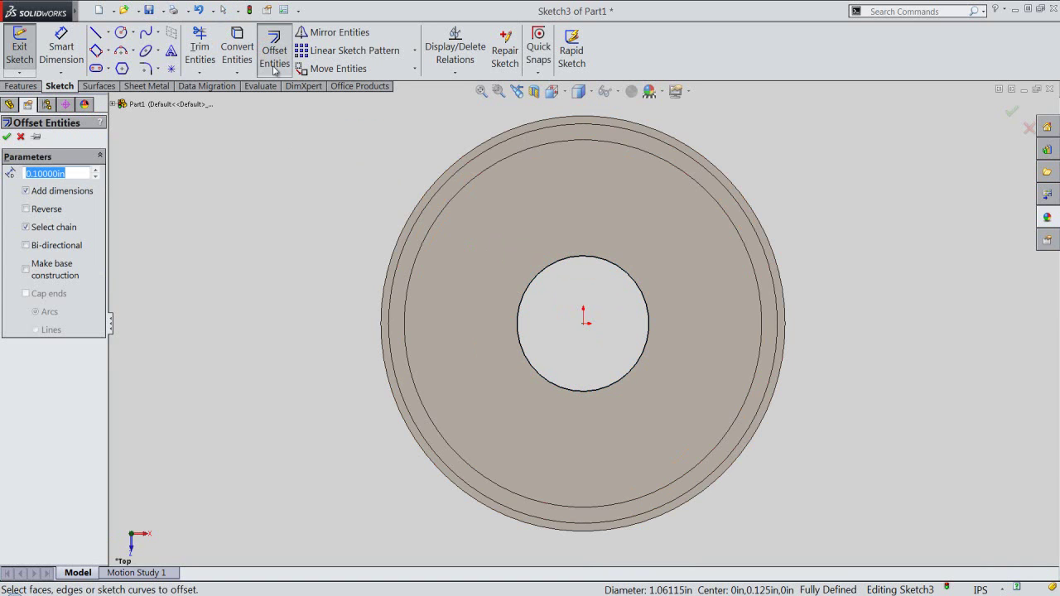
{"action": "left_click", "coordinate": [540, 272]}
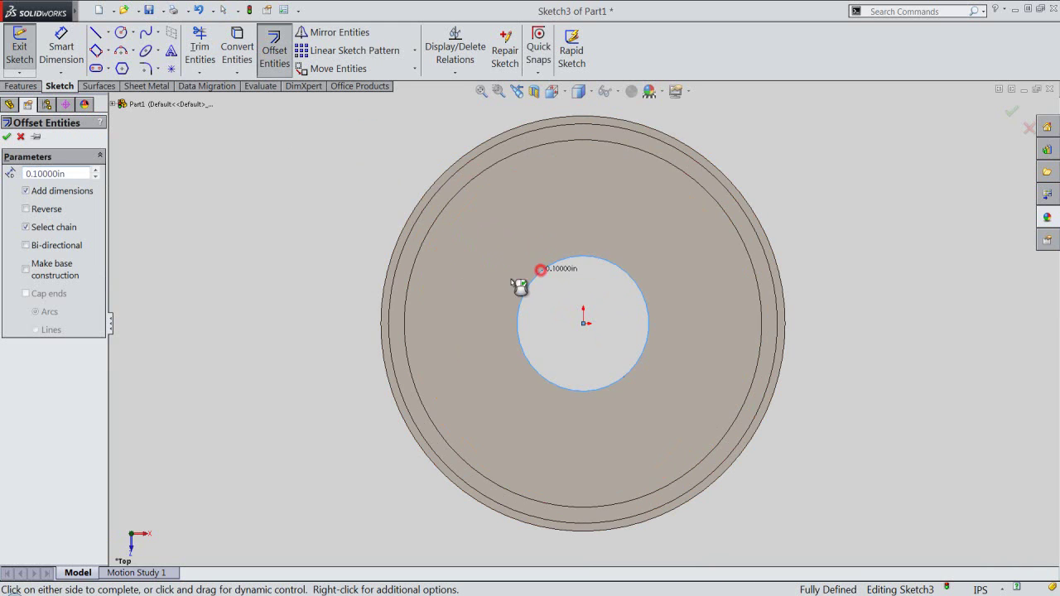
{"action": "key", "text": "BackSpace"}
{"action": "type", "text": ".219"}
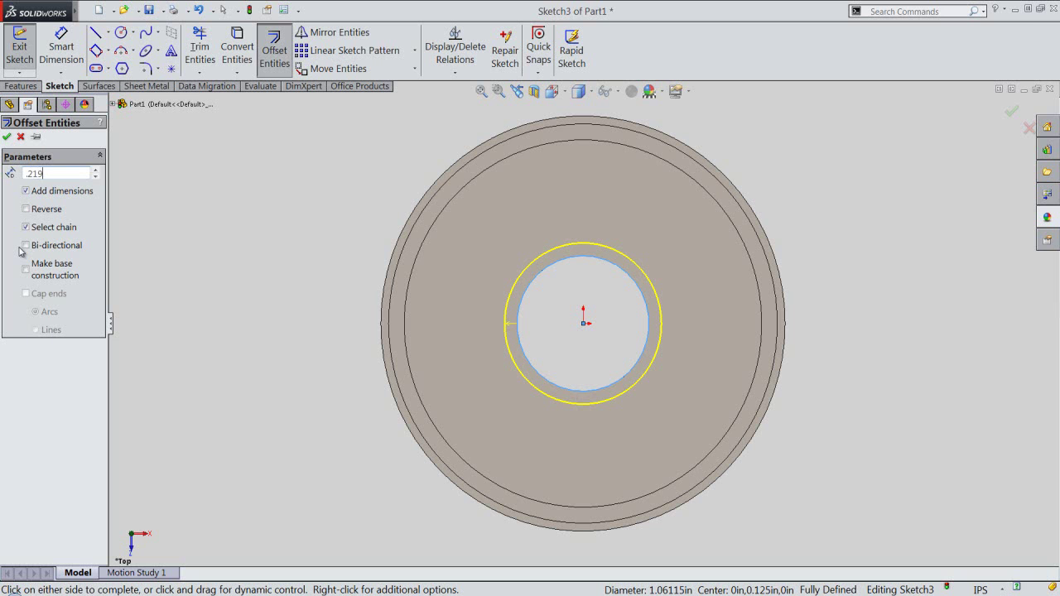
{"action": "key", "text": "Return"}
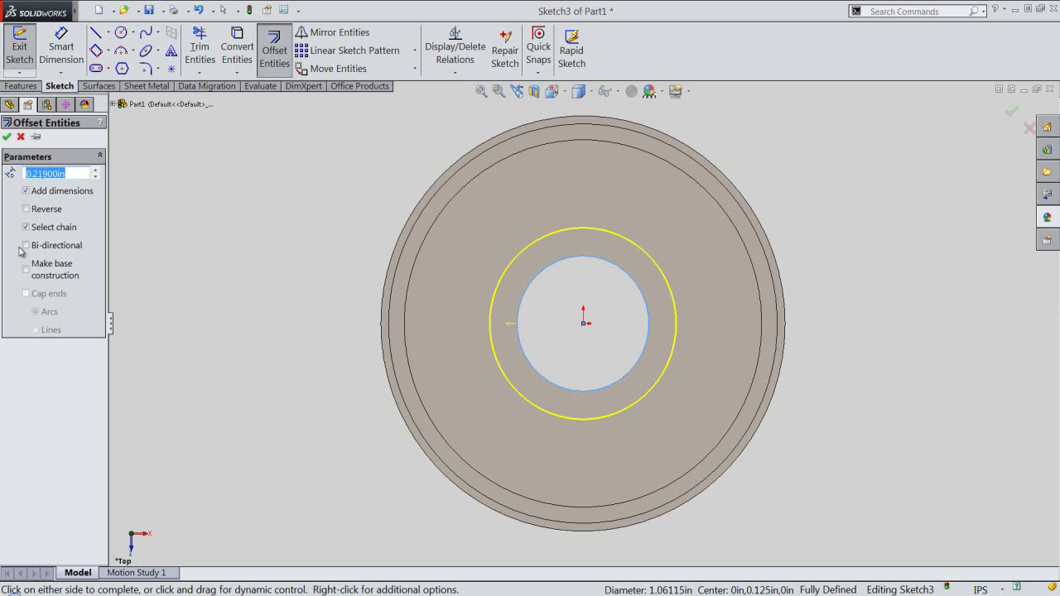
{"action": "key", "text": "Return"}
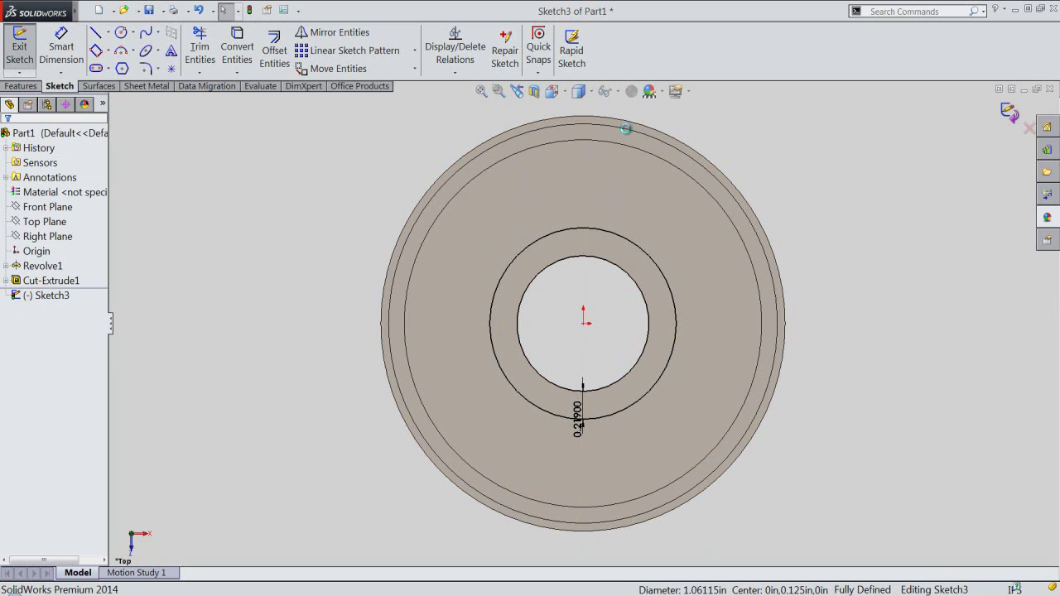
{"action": "key", "text": "e"}
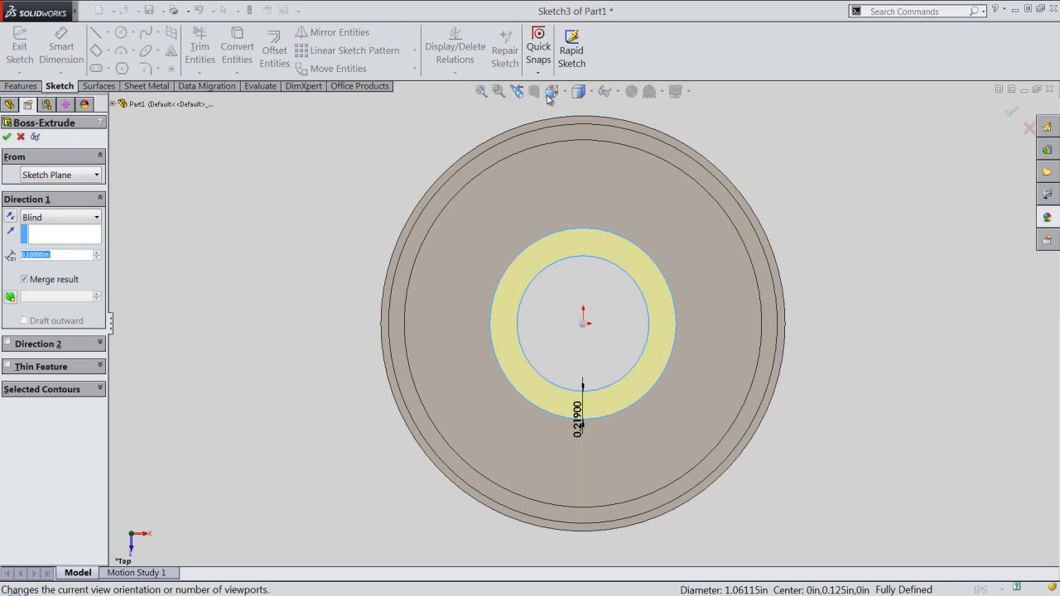
- Switch to an isometric view and set the boss extrusion depth to 0.938 in
{"action": "left_click", "coordinate": [548, 93]}
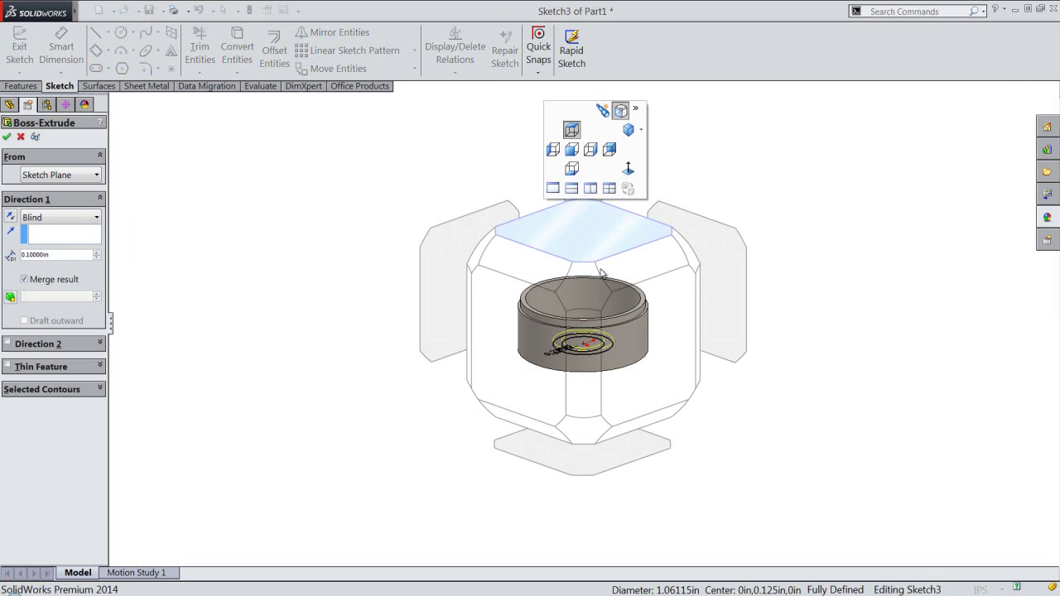
{"action": "left_click", "coordinate": [589, 292]}
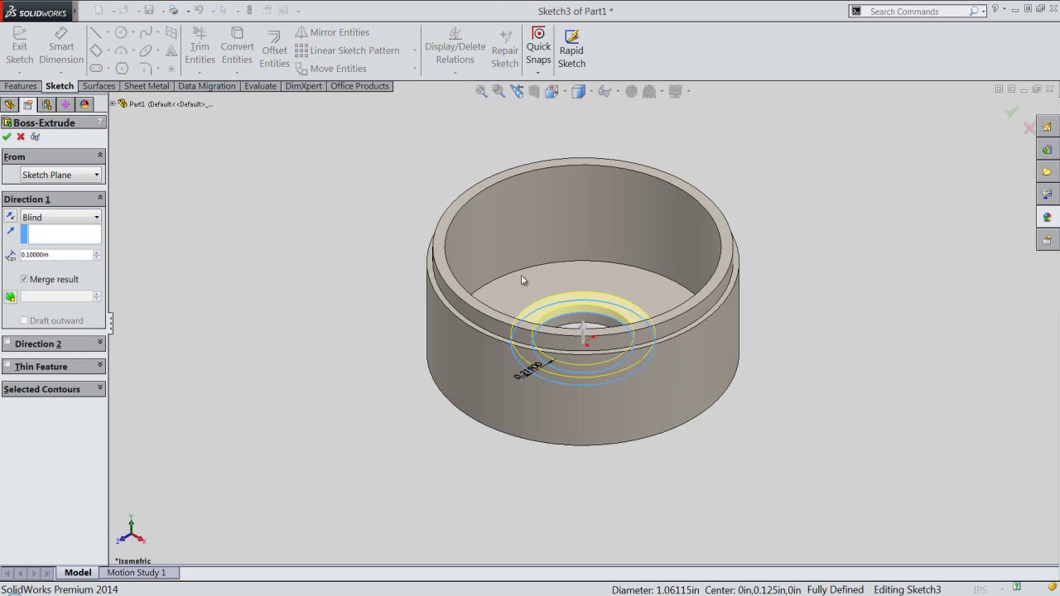
{"action": "double_click", "coordinate": [55, 255]}
{"action": "type", "text": "938"}
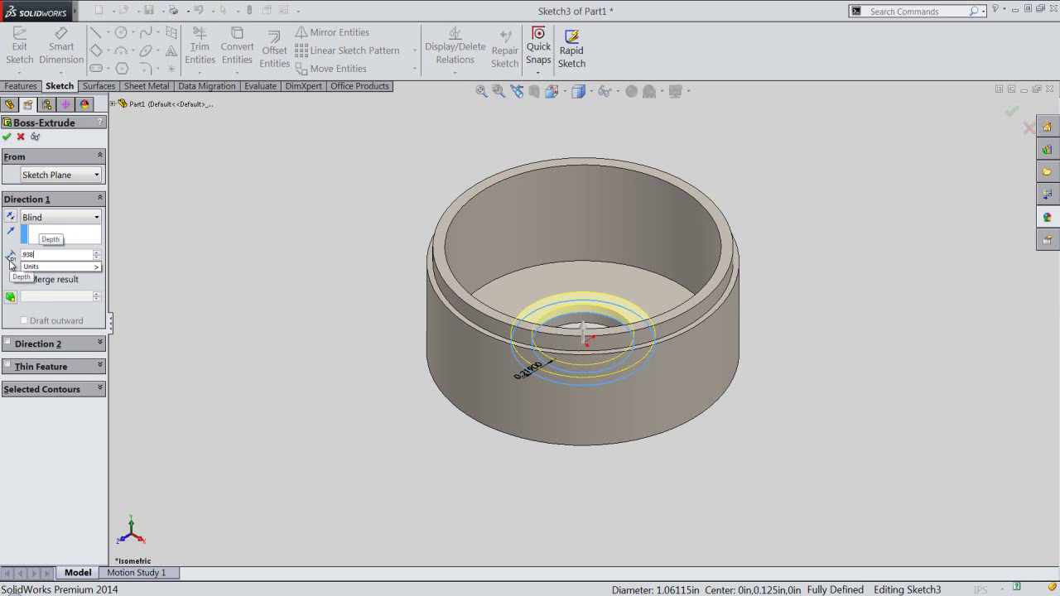
{"action": "key", "text": "Return"}
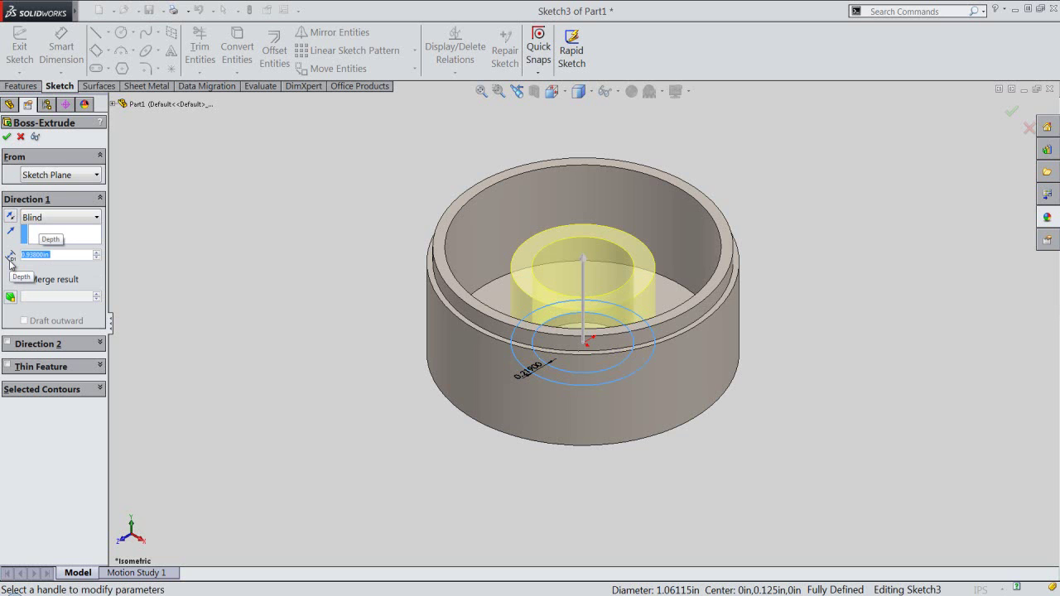
- Confirm Boss-Extrude1 around the hole and save the part
{"action": "right_click", "coordinate": [148, 225]}
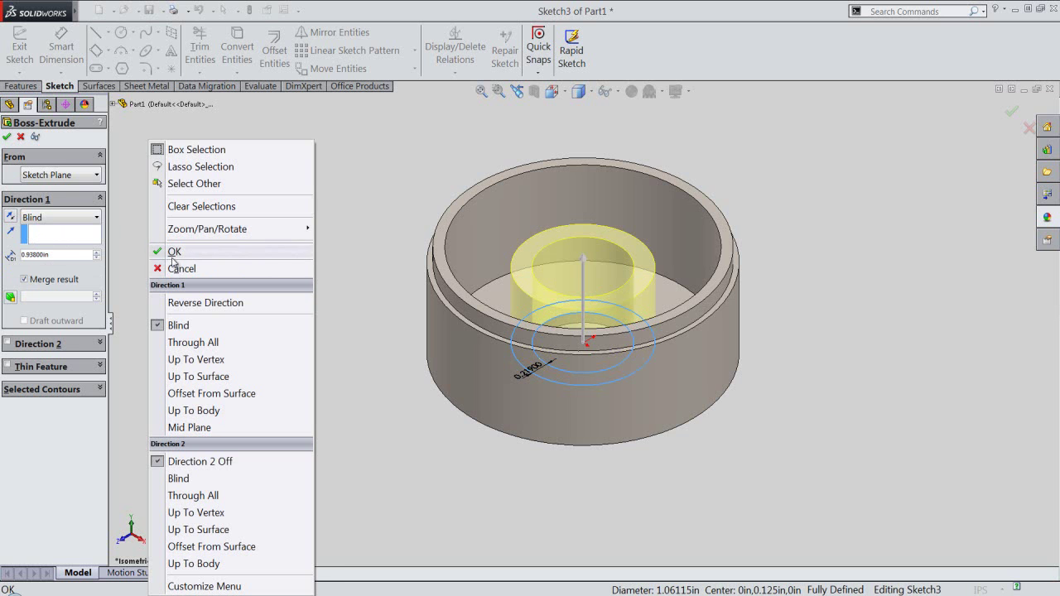
{"action": "left_click", "coordinate": [171, 251]}
{"action": "left_click", "coordinate": [173, 253]}
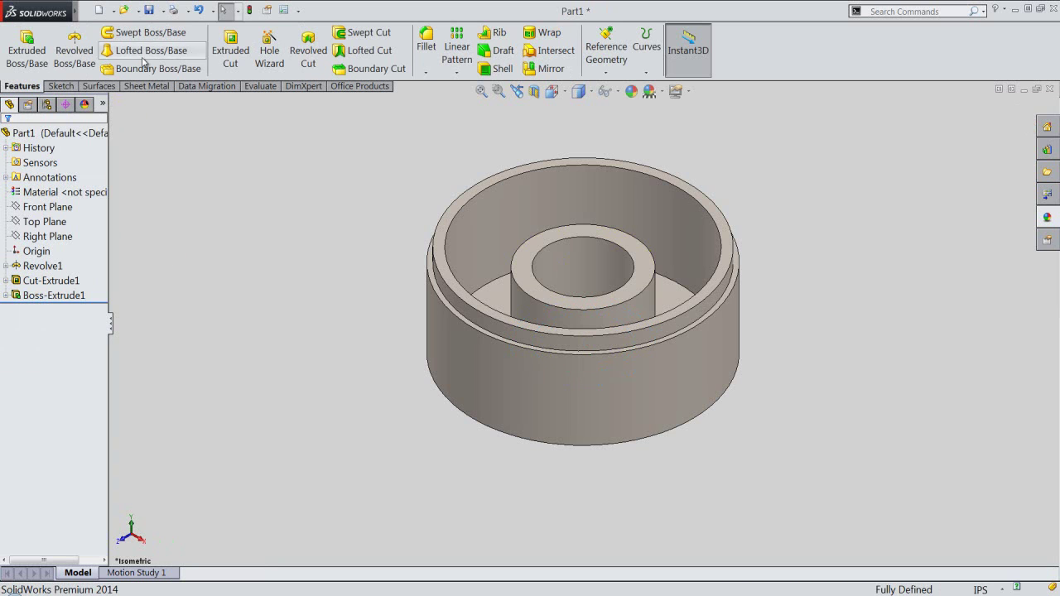
{"action": "left_click", "coordinate": [149, 10]}
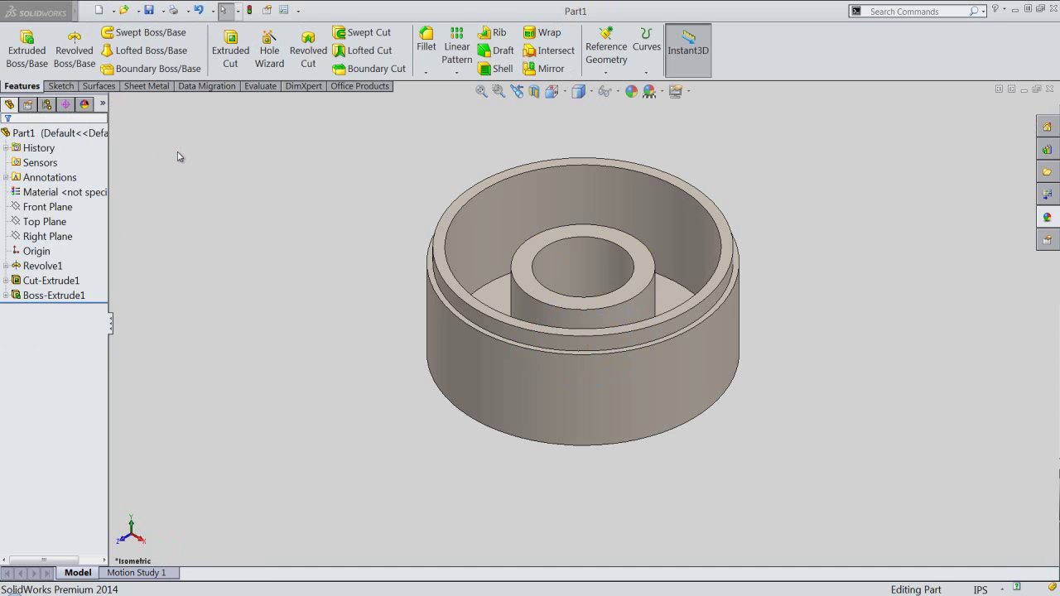
{"action": "left_click", "coordinate": [230, 56]}
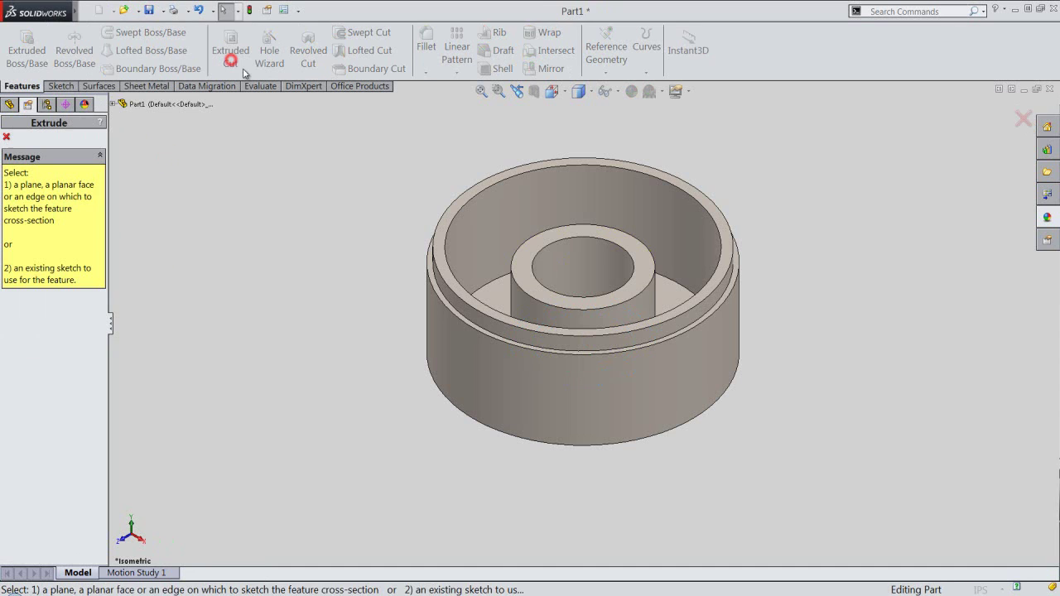
- Start a sketch on the boss top face and convert the hole's top edge into it
{"action": "left_click", "coordinate": [559, 233]}
{"action": "scroll", "coordinate": [599, 275], "scroll_direction": "down", "scroll_amount": 1}
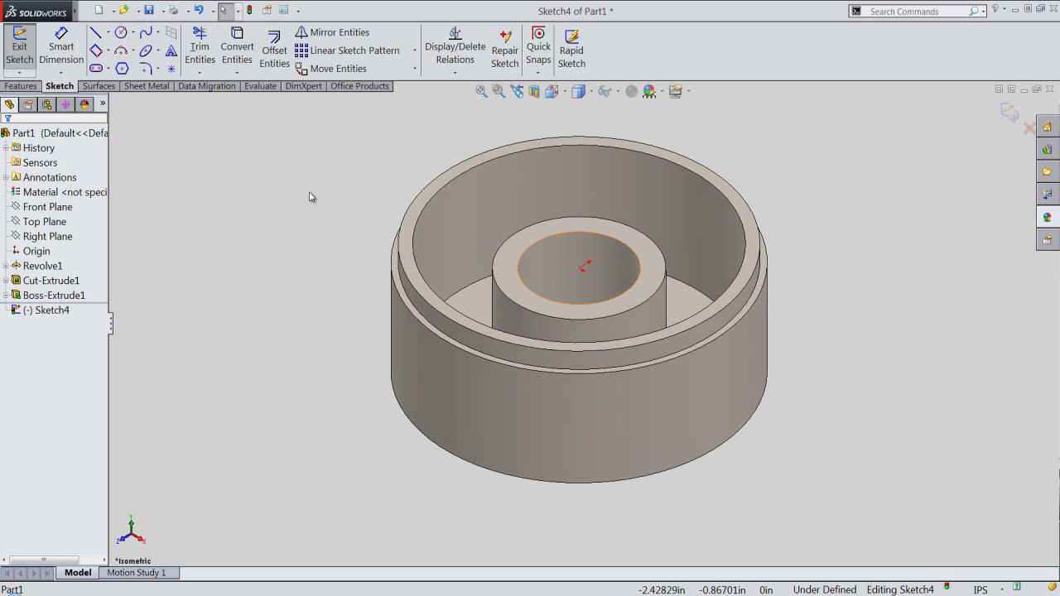
{"action": "left_click", "coordinate": [237, 47]}
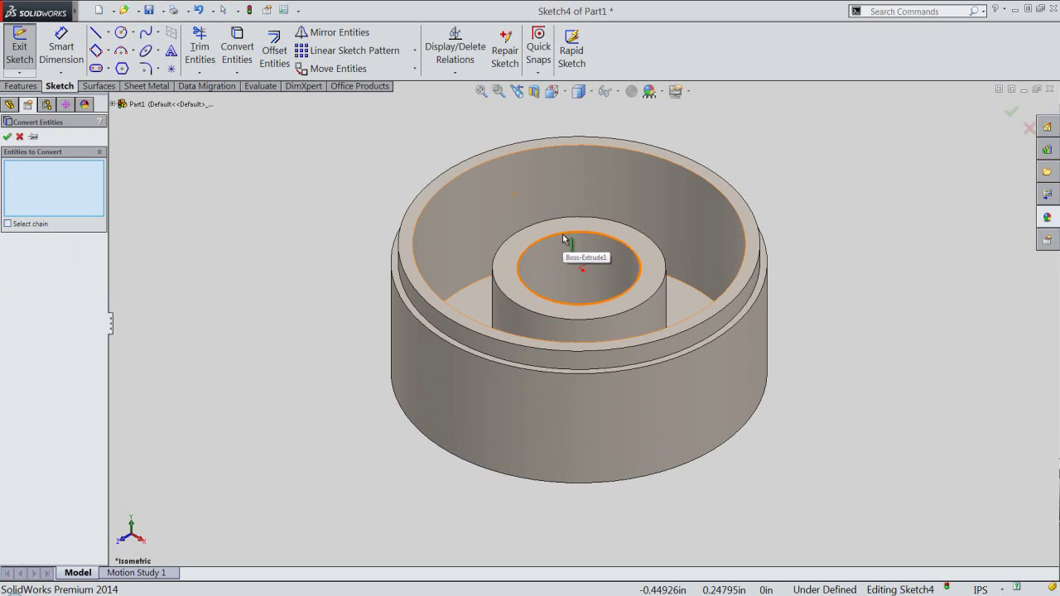
{"action": "left_click", "coordinate": [562, 235]}
{"action": "right_click", "coordinate": [253, 161]}
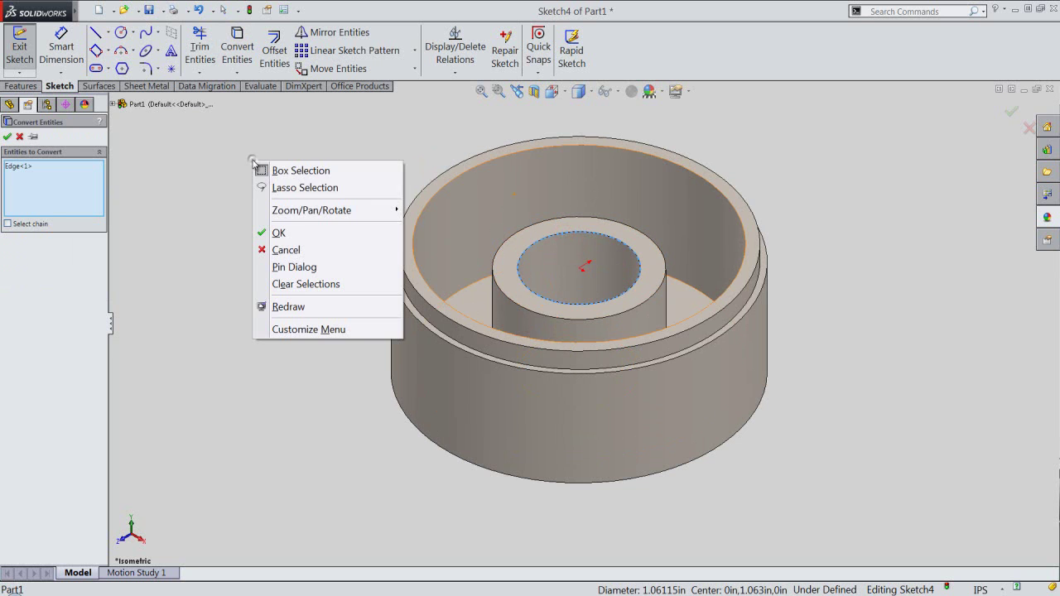
{"action": "left_click", "coordinate": [282, 234]}
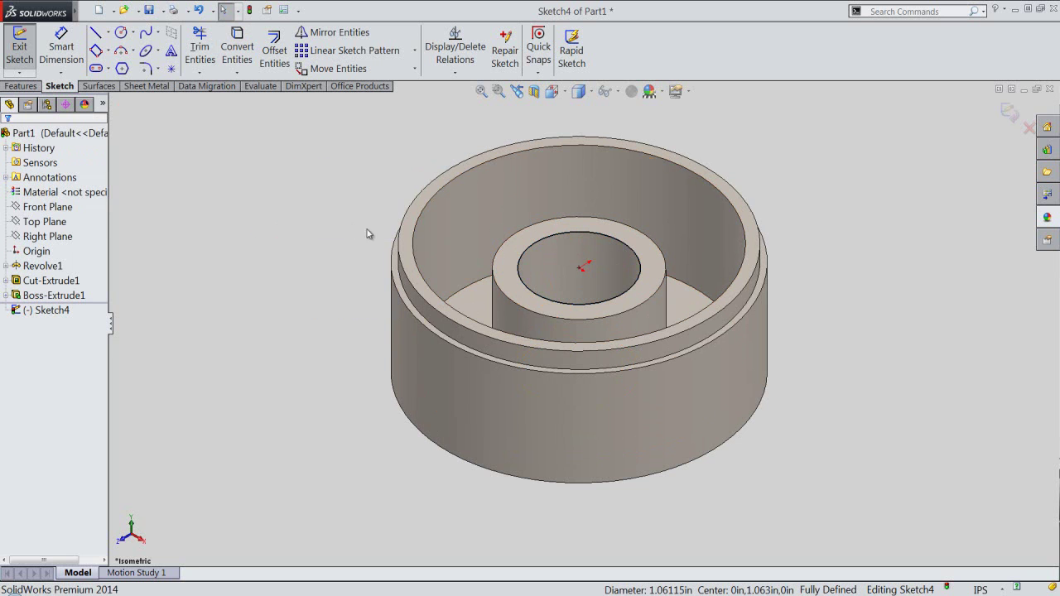
- Offset the converted hole circle by 0.094 in
{"action": "left_click", "coordinate": [543, 241]}
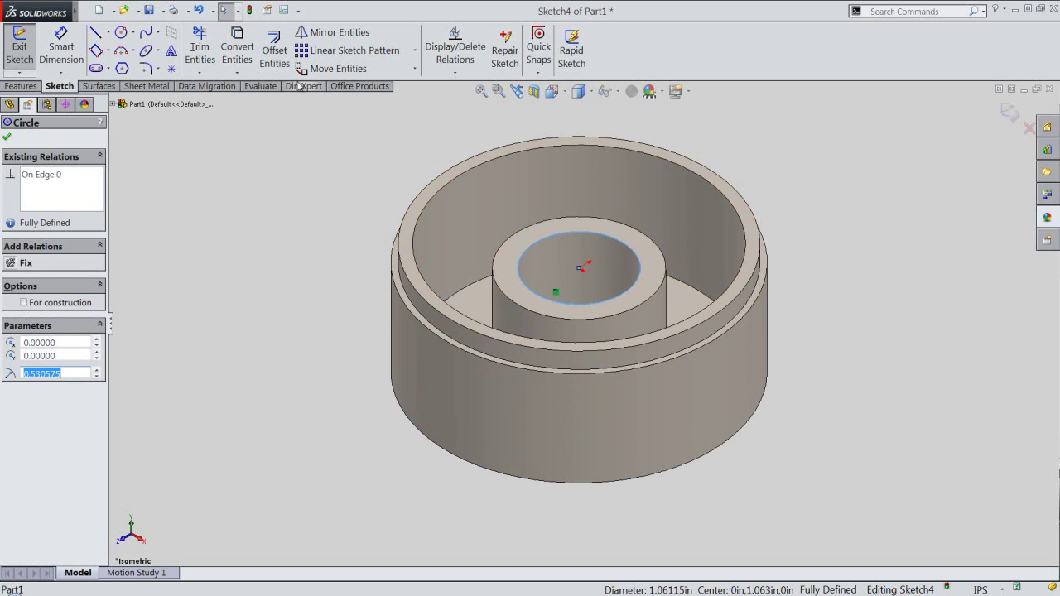
{"action": "left_click", "coordinate": [274, 50]}
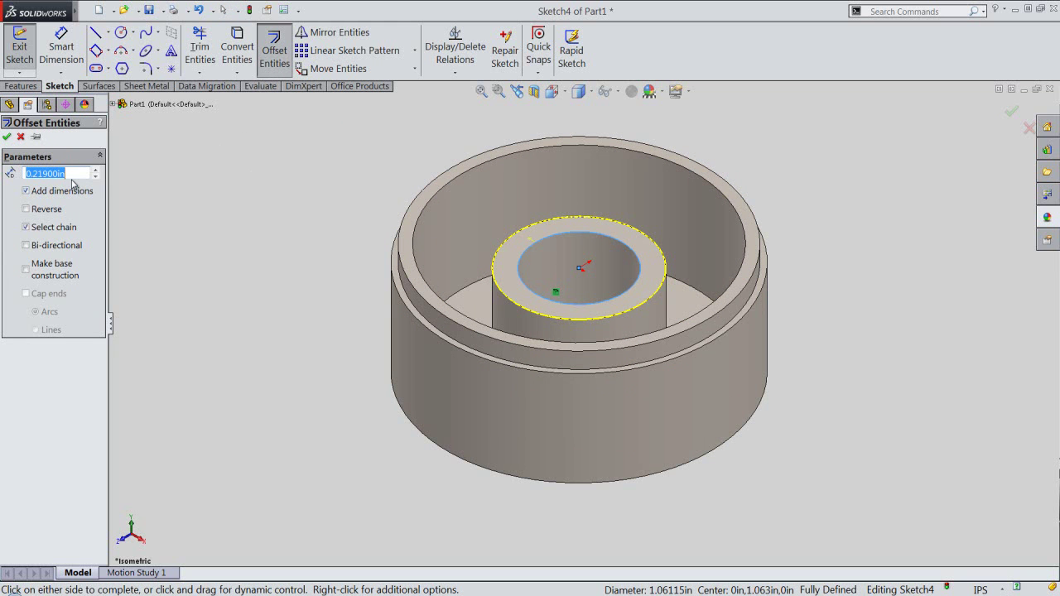
{"action": "type", "text": ".0"}
{"action": "key", "text": "Return"}
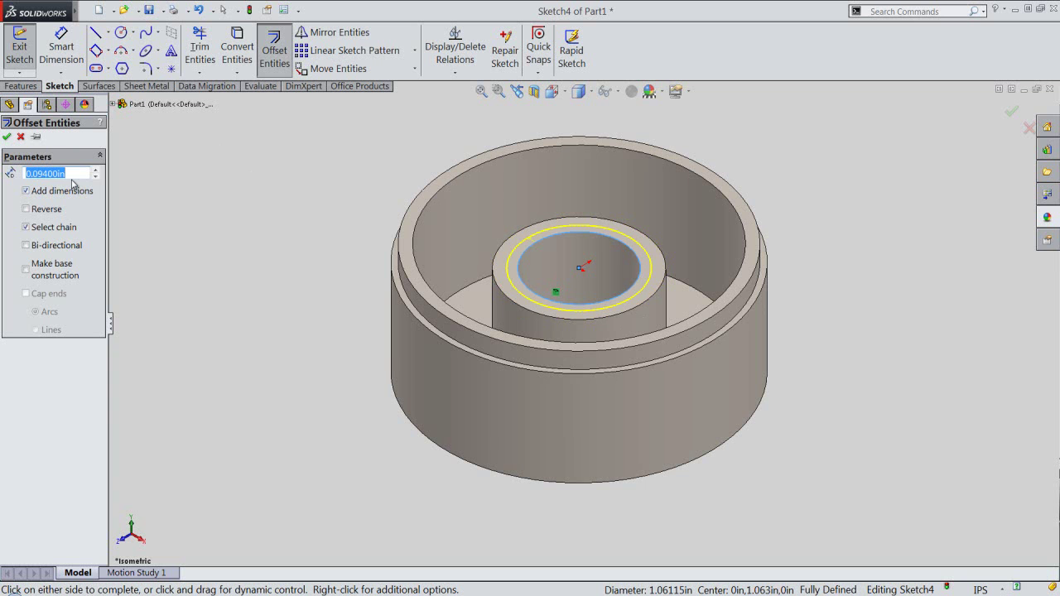
{"action": "right_click", "coordinate": [164, 174]}
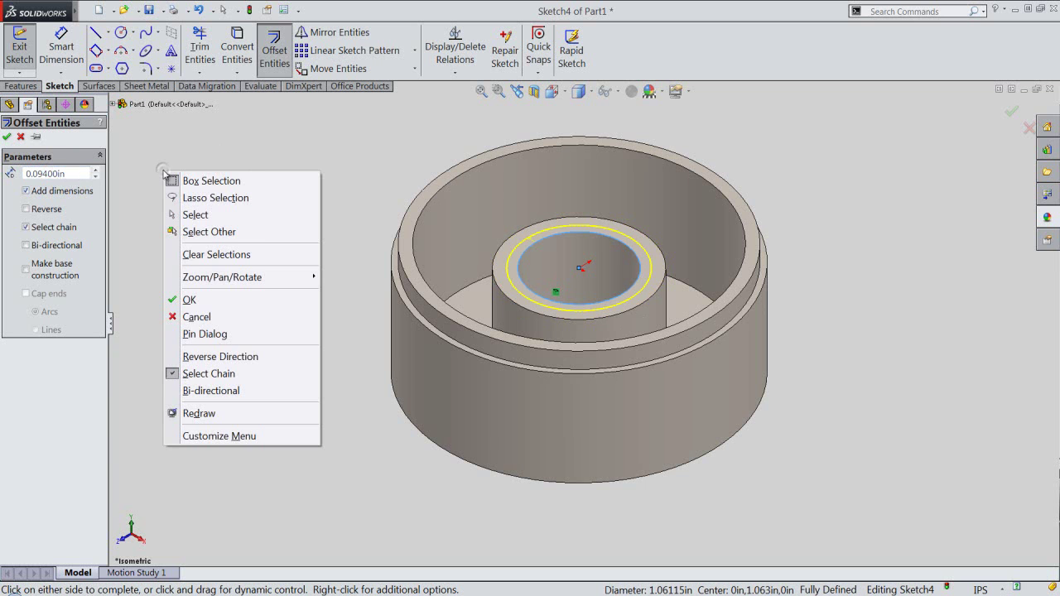
{"action": "left_click", "coordinate": [190, 300]}
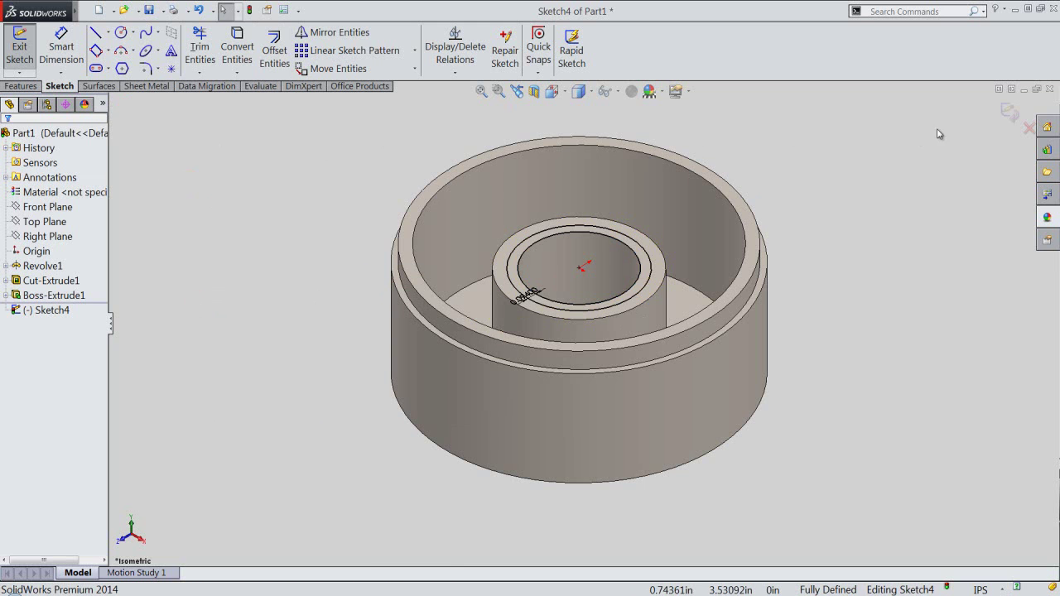
- Cut the boss-top ring sketch 0.188 in deep as Cut-Extrude2
{"action": "left_click", "coordinate": [1009, 112]}
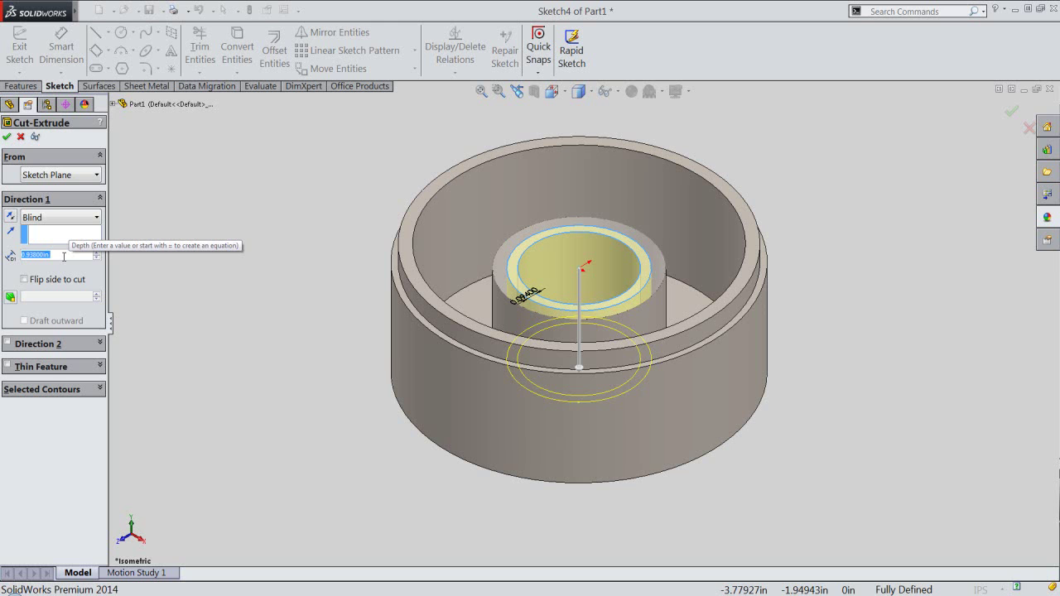
{"action": "type", "text": "188"}
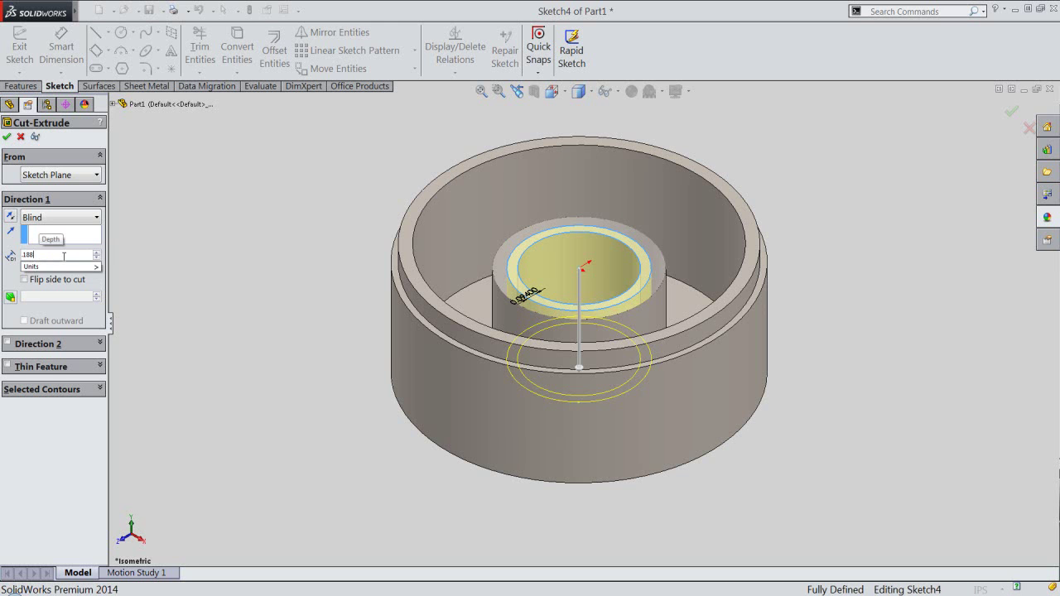
{"action": "key", "text": "Return"}
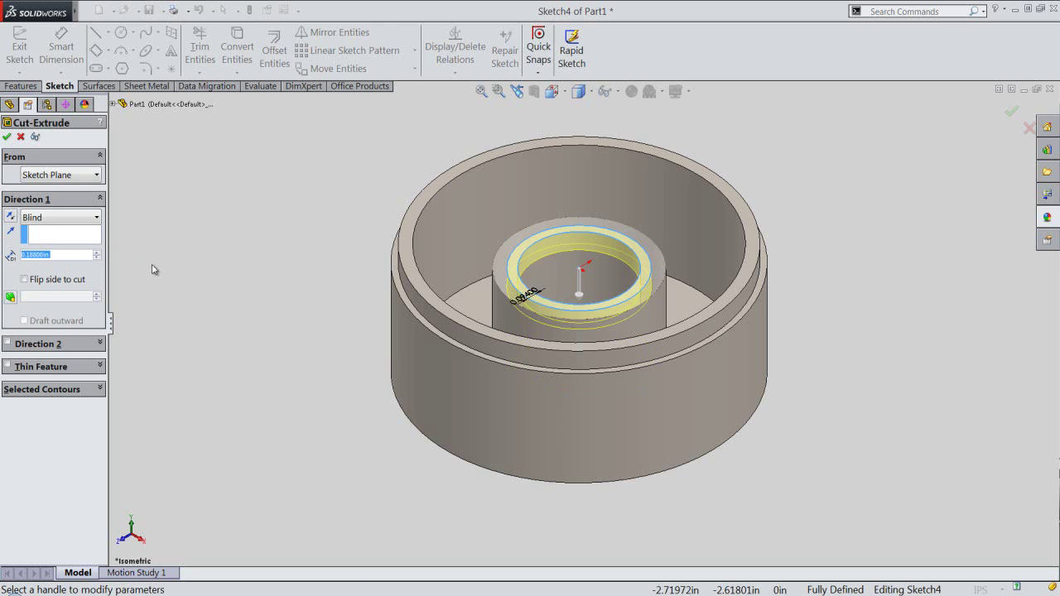
{"action": "right_click", "coordinate": [152, 207]}
{"action": "left_click", "coordinate": [183, 203]}
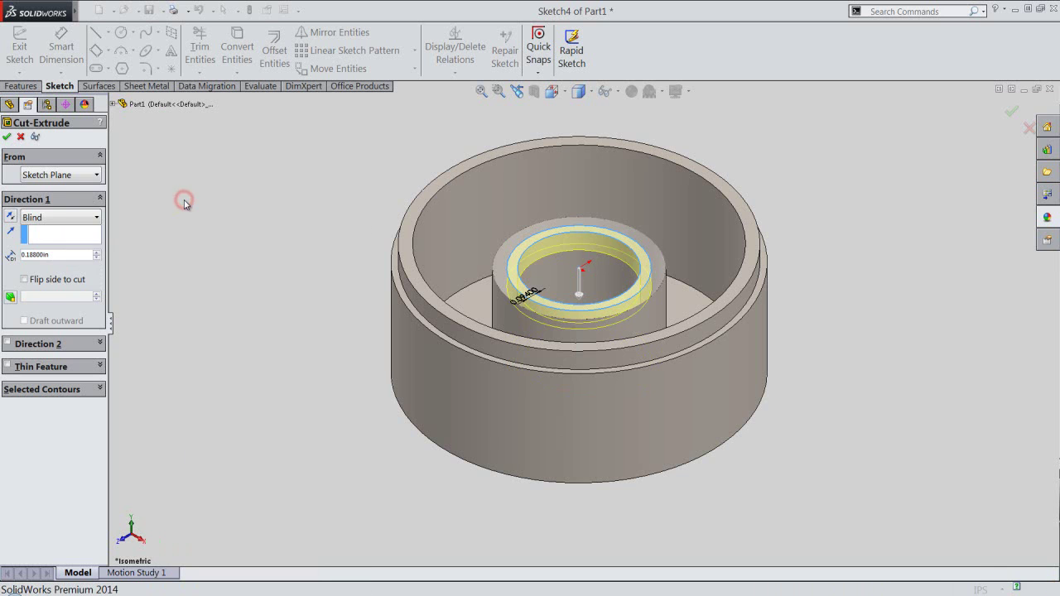
{"action": "left_click", "coordinate": [186, 205]}
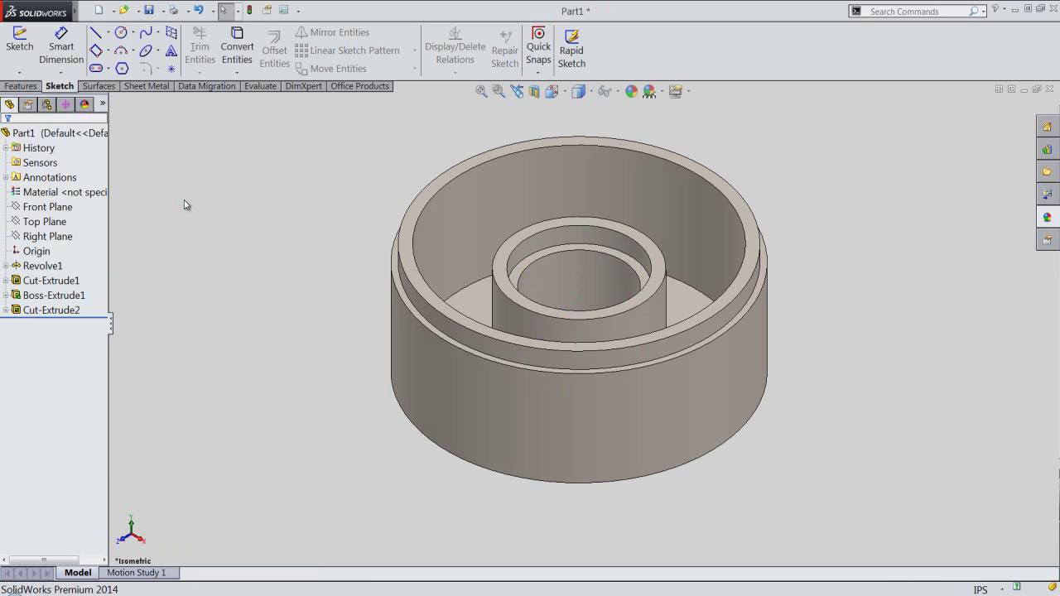
- Compare the Front and Top planes, then select the Right Plane as reference
{"action": "left_click", "coordinate": [187, 189]}
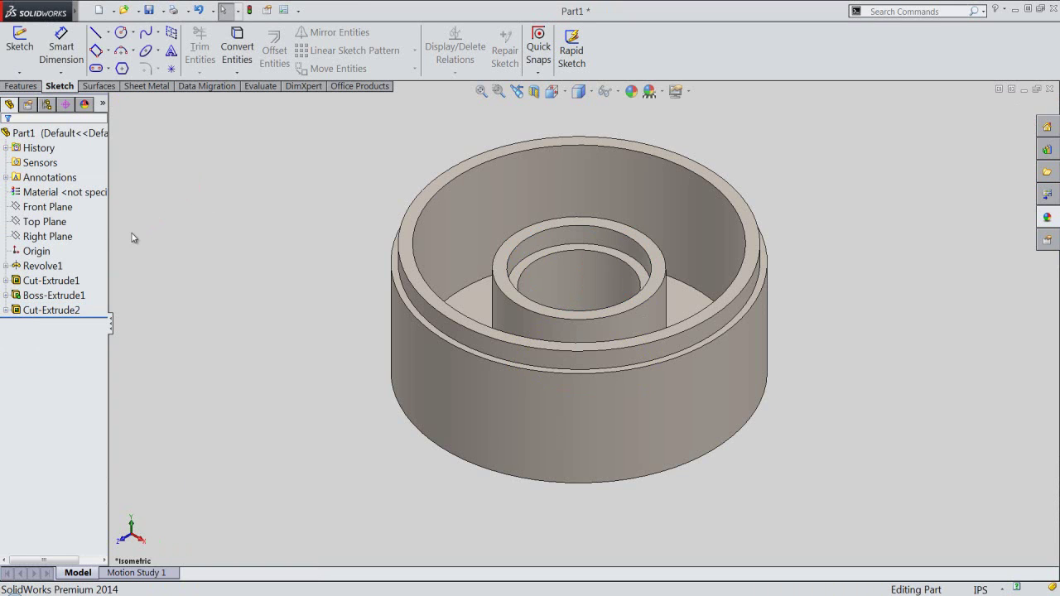
{"action": "left_click", "coordinate": [53, 212]}
{"action": "left_click", "coordinate": [46, 224]}
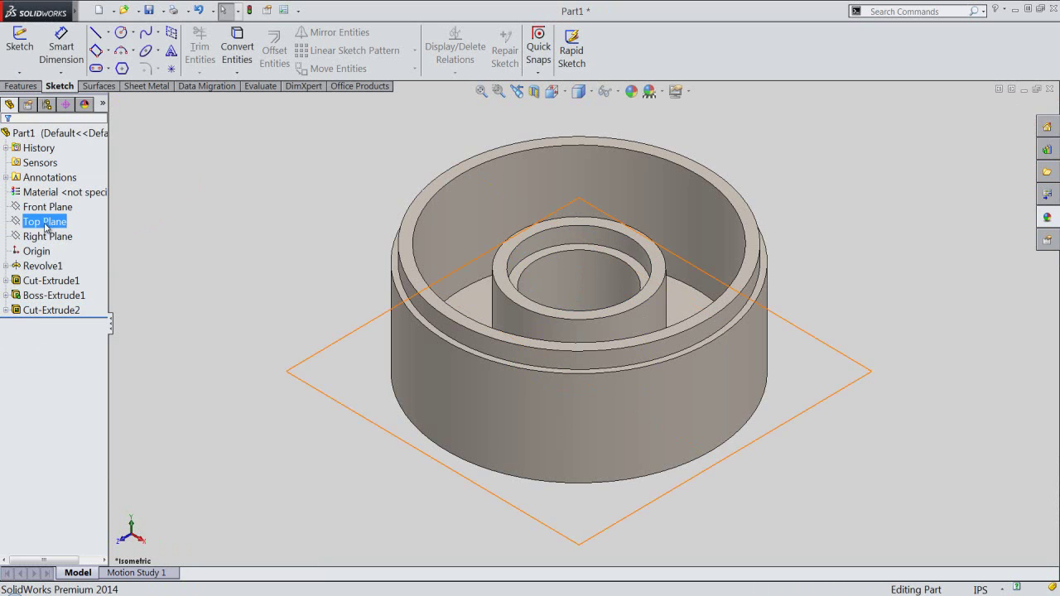
{"action": "left_click", "coordinate": [47, 237]}
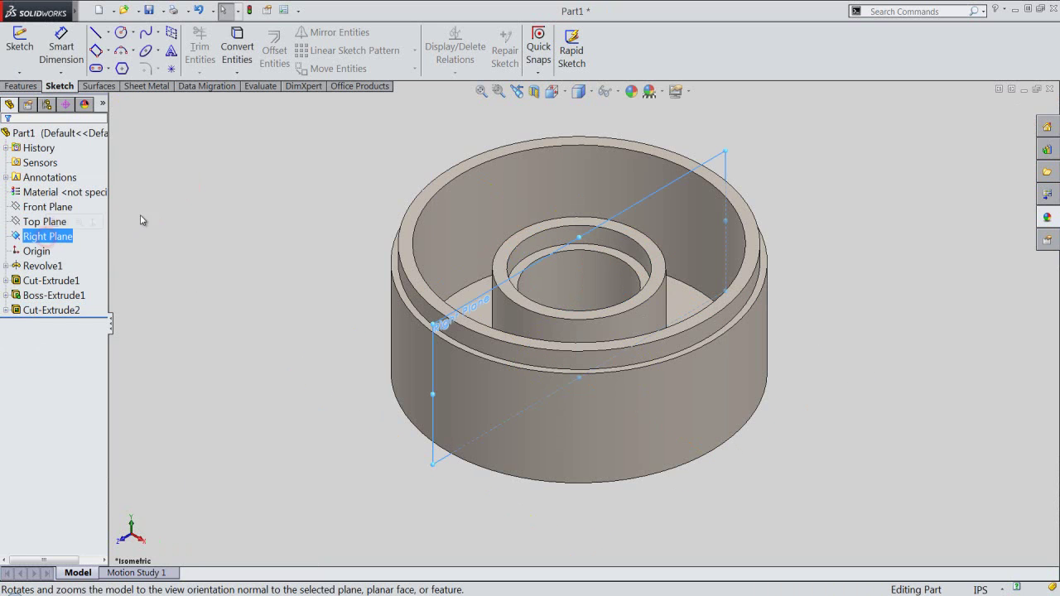
- Create Plane1 offset 2.125 in from the Right Plane
{"action": "left_click", "coordinate": [23, 86]}
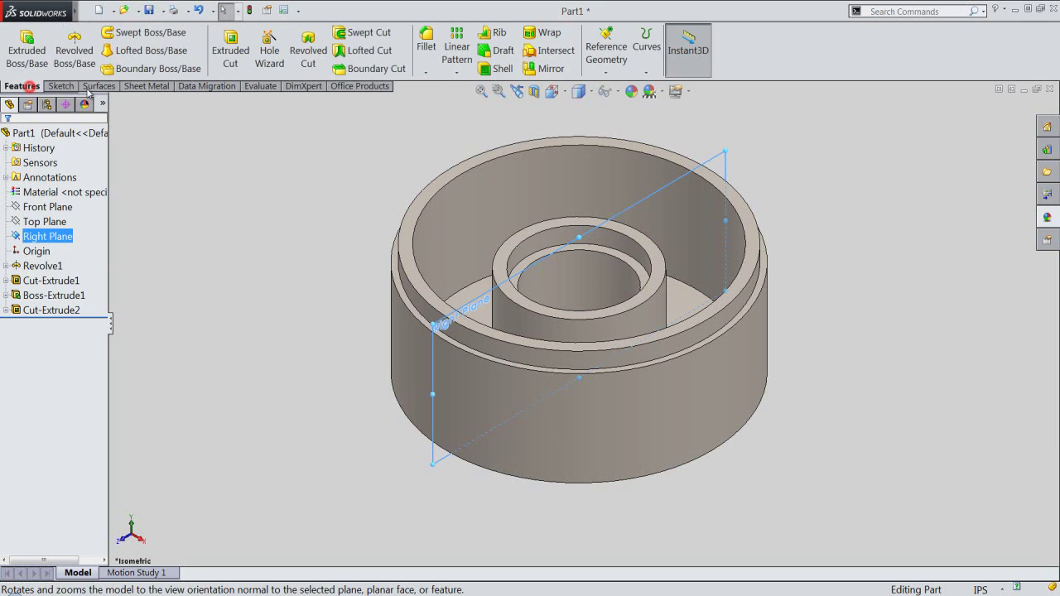
{"action": "left_click", "coordinate": [607, 73]}
{"action": "left_click", "coordinate": [615, 87]}
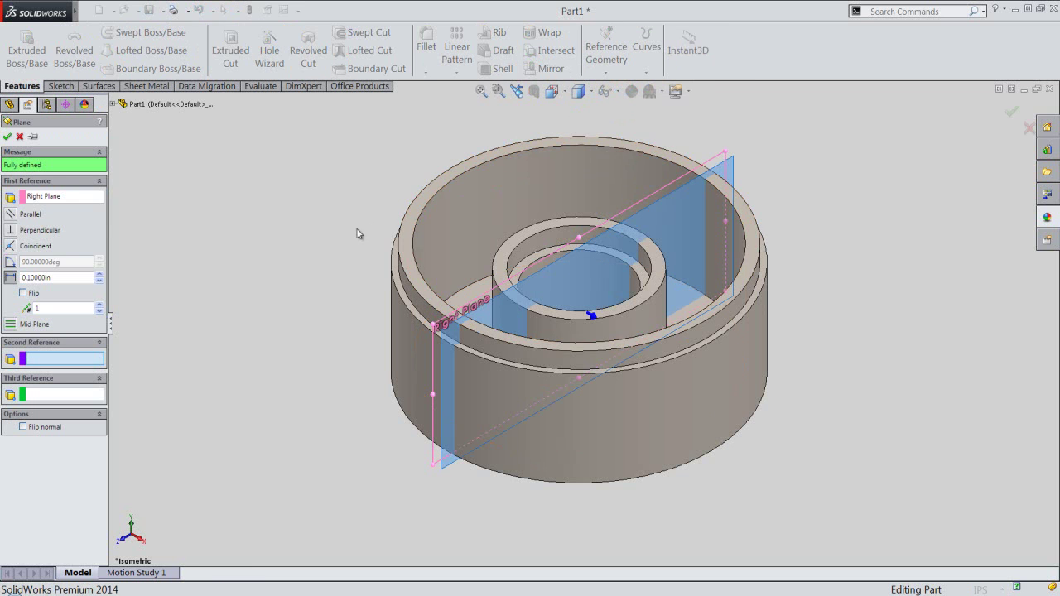
{"action": "left_click_drag", "start_coordinate": [60, 279], "coordinate": [24, 290]}
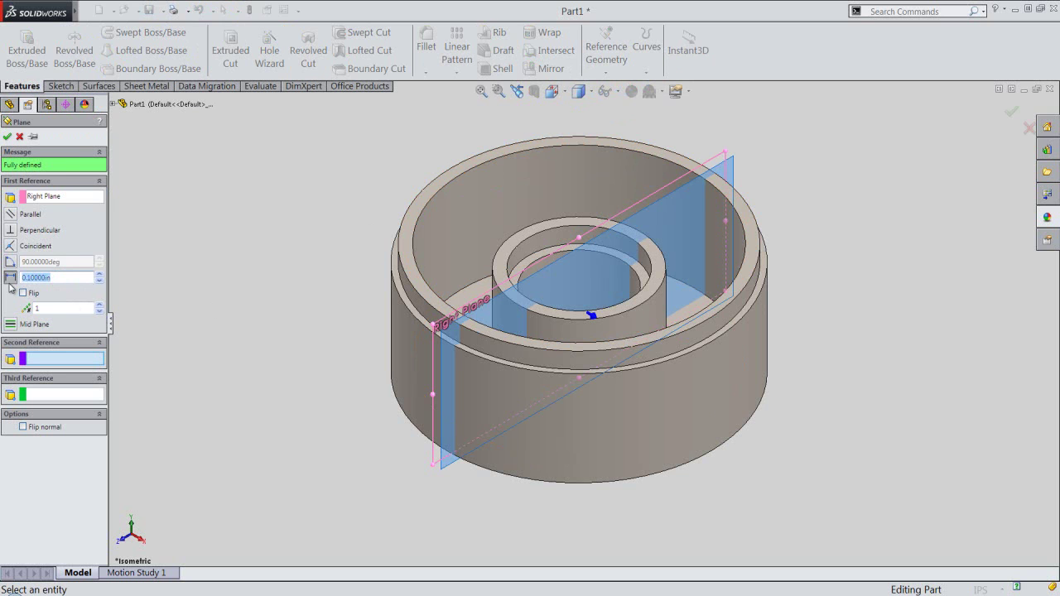
{"action": "type", "text": "2.125"}
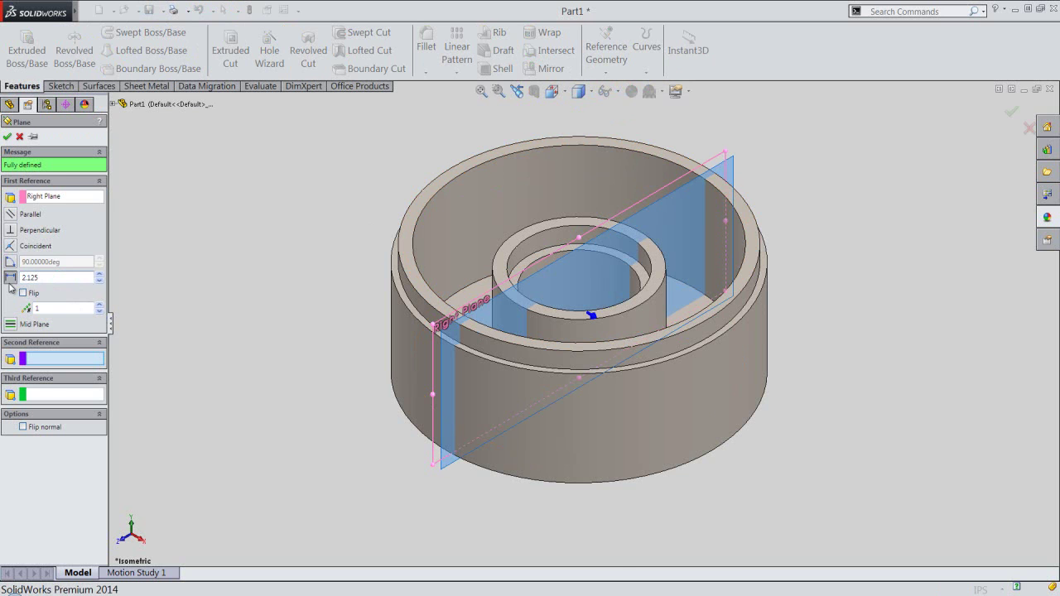
{"action": "key", "text": "Return"}
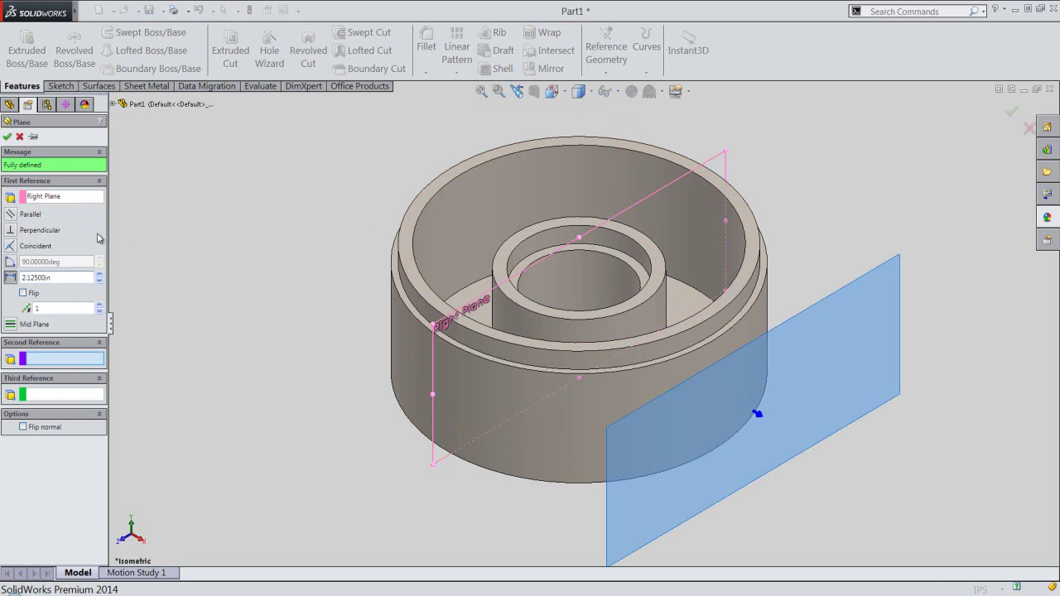
{"action": "right_click", "coordinate": [155, 241]}
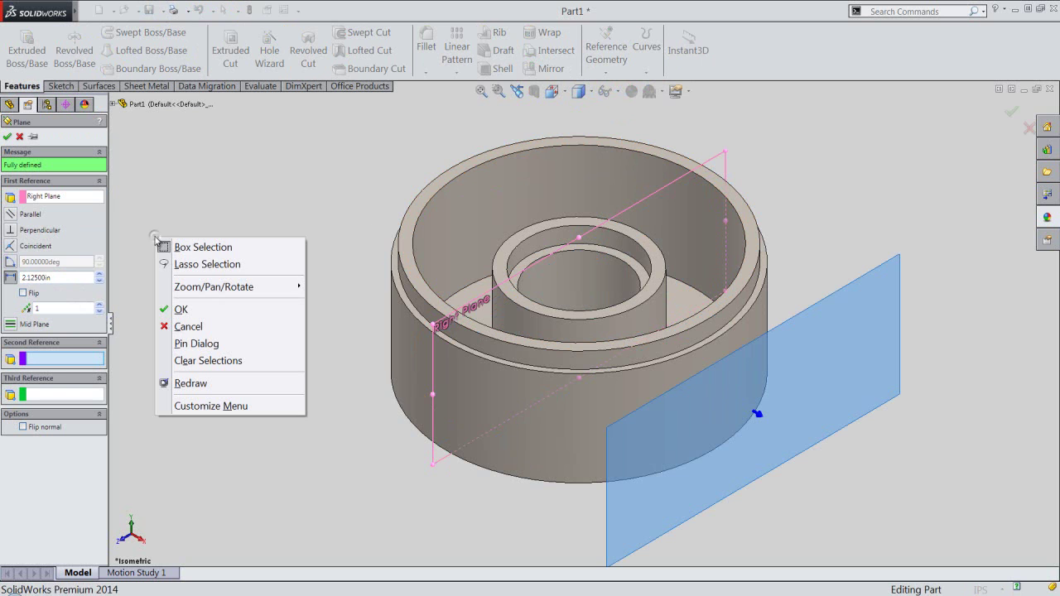
{"action": "left_click", "coordinate": [184, 310]}
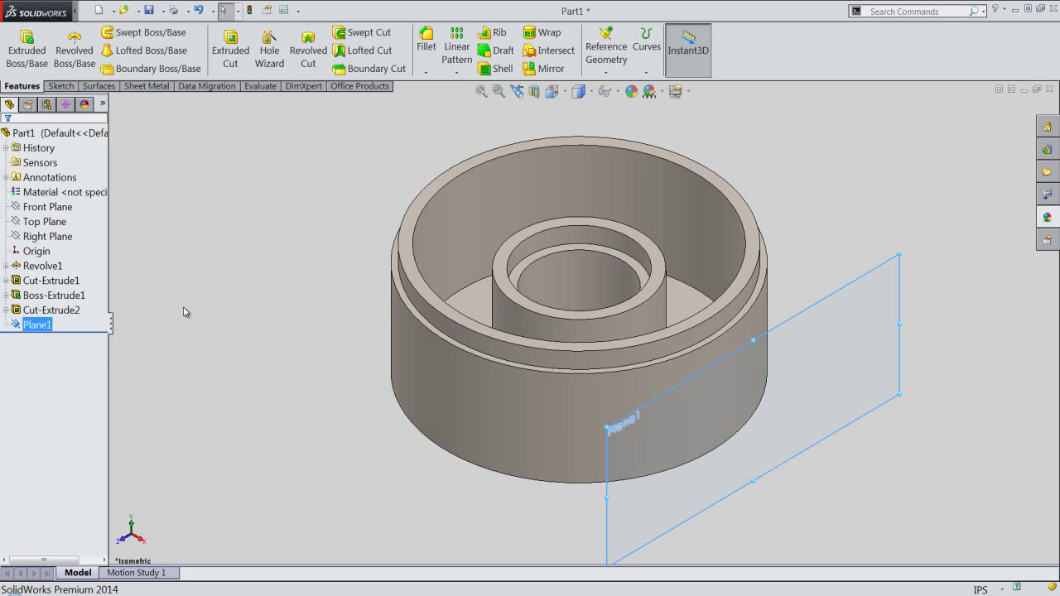
- Start Sketch5 on Plane1 and view it Normal To
{"action": "left_click", "coordinate": [33, 55]}
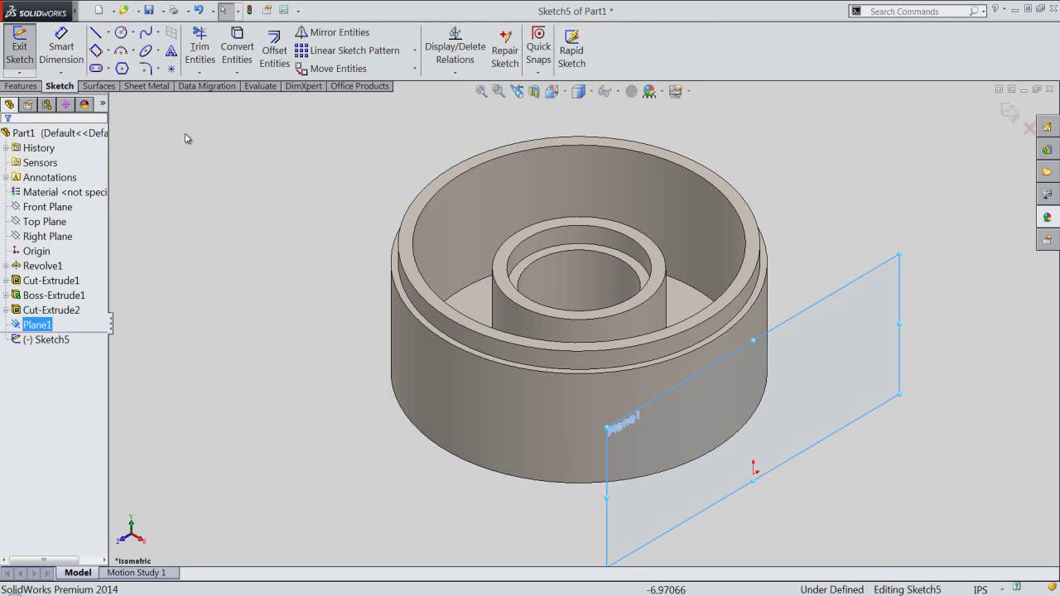
{"action": "left_click", "coordinate": [559, 99]}
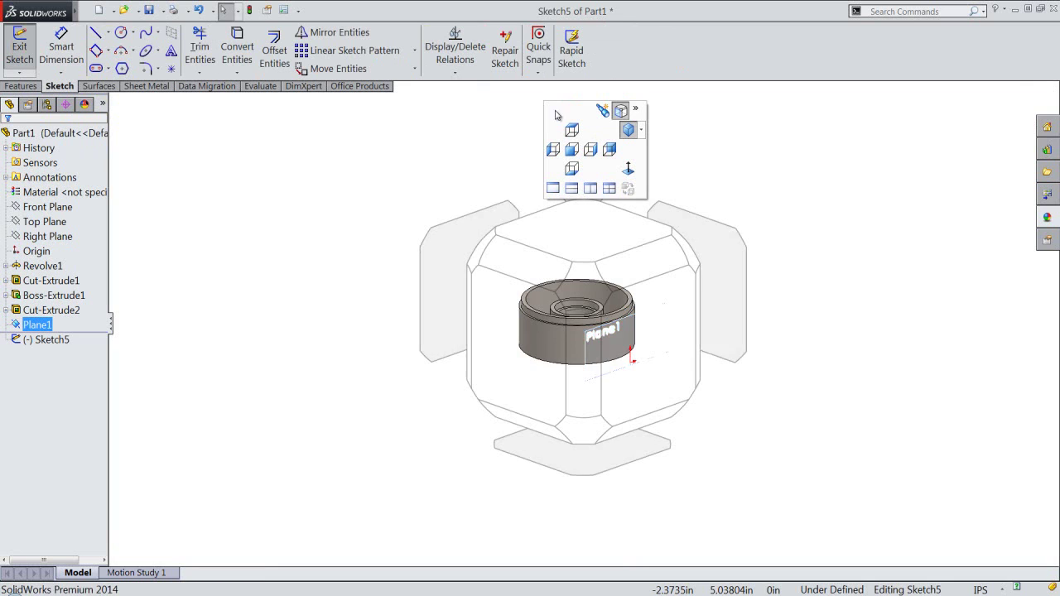
{"action": "left_click", "coordinate": [632, 357]}
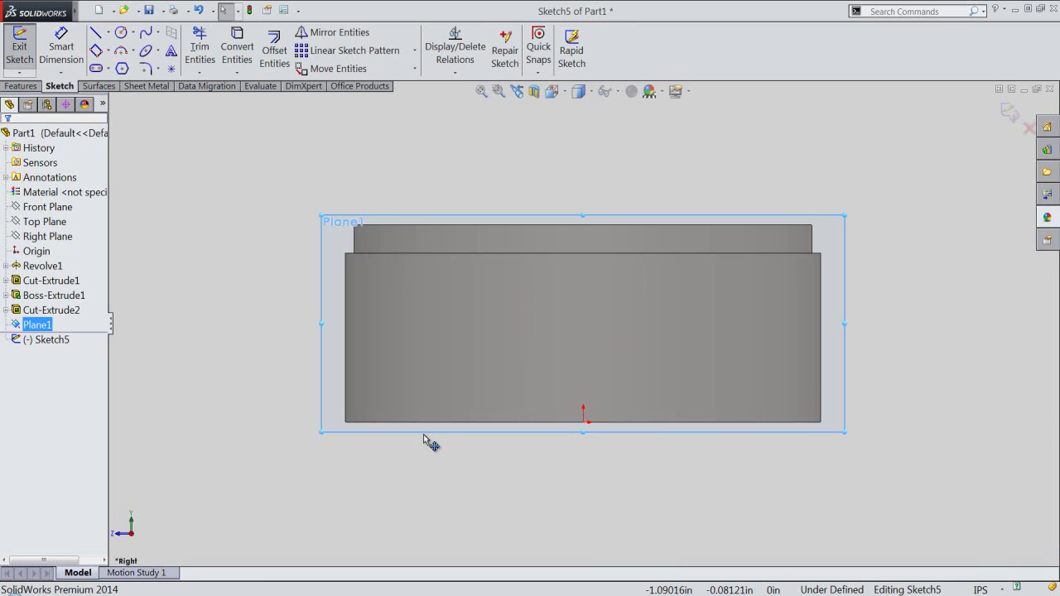
{"action": "left_click", "coordinate": [347, 108]}
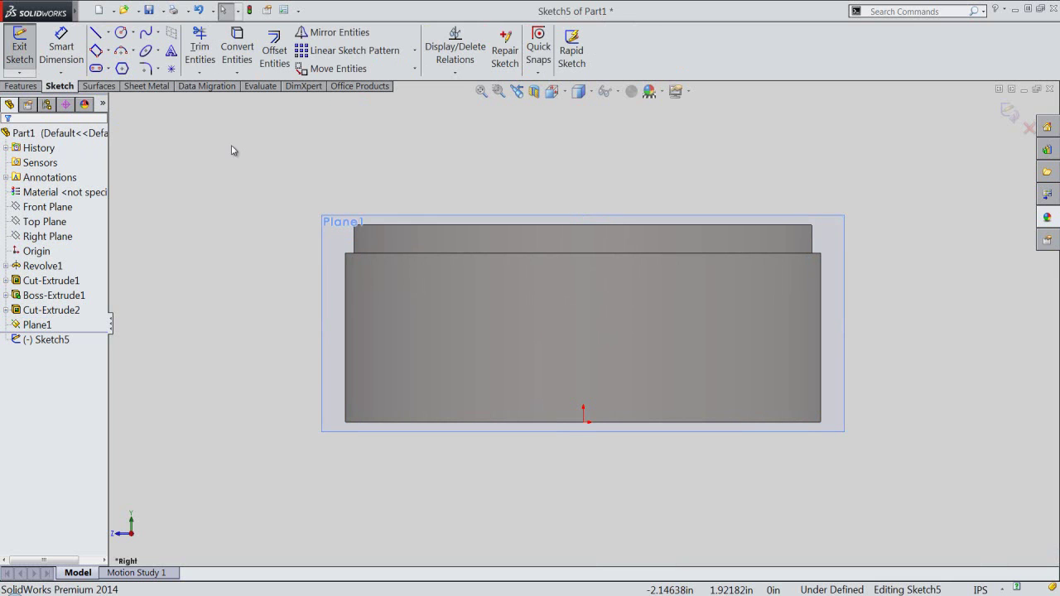
- Draw an infinite vertical centerline through the origin
{"action": "left_click", "coordinate": [108, 32]}
{"action": "left_click", "coordinate": [110, 69]}
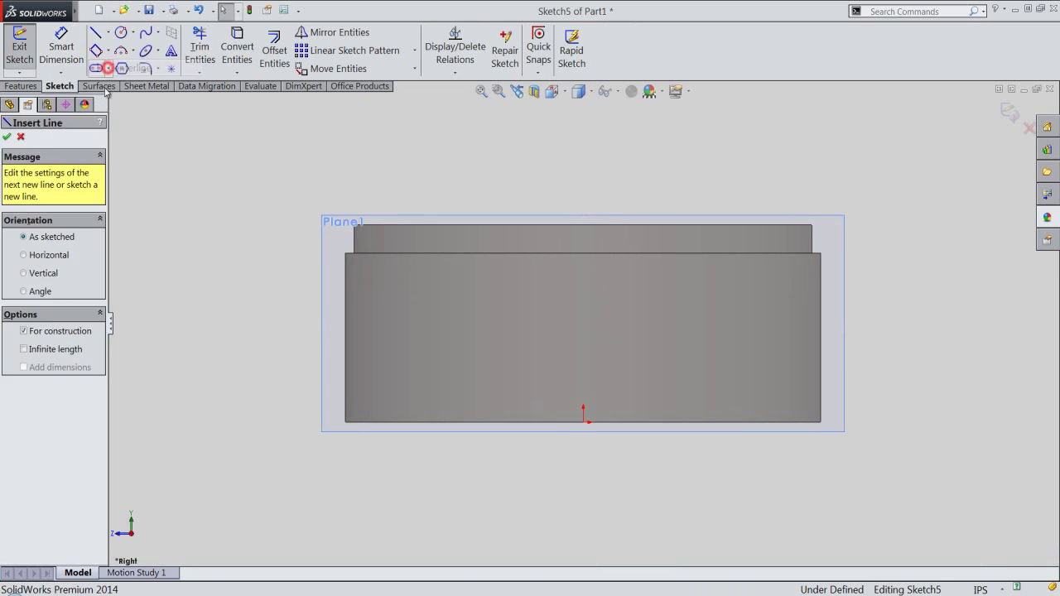
{"action": "left_click", "coordinate": [23, 273]}
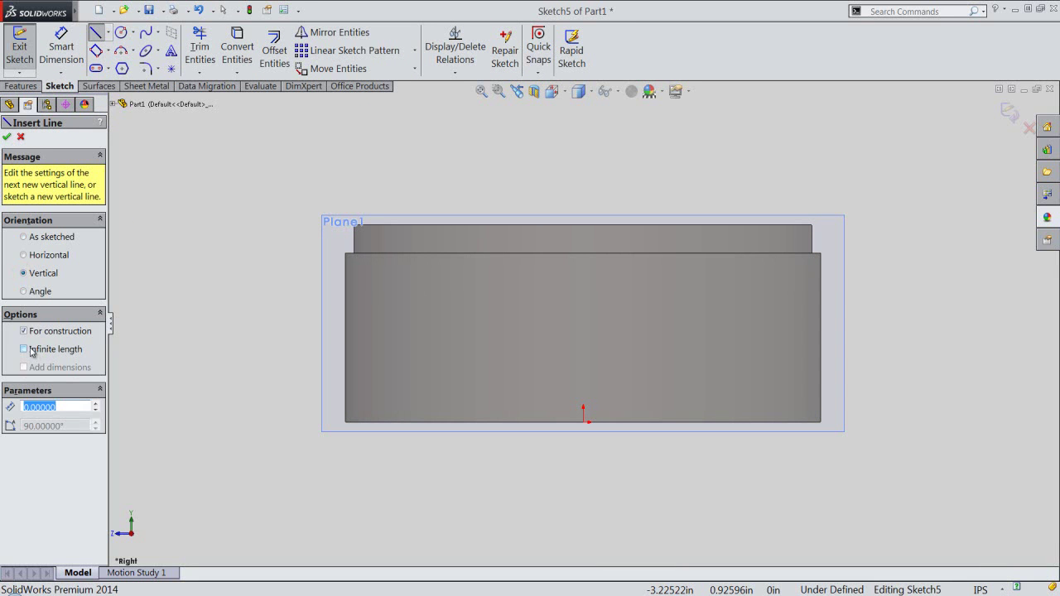
{"action": "left_click", "coordinate": [24, 349]}
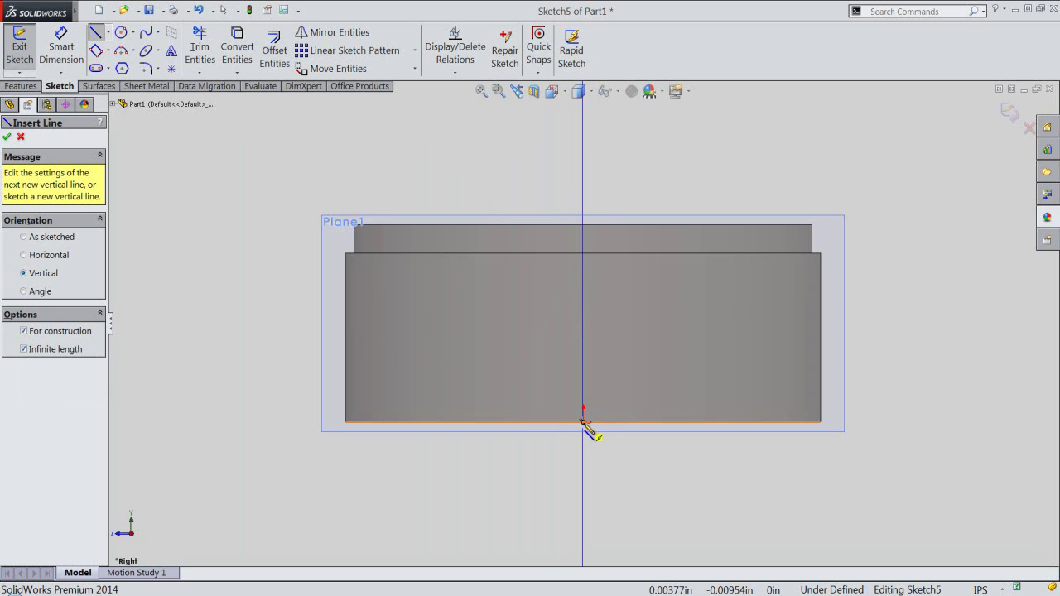
{"action": "left_click", "coordinate": [583, 422]}
{"action": "right_click", "coordinate": [605, 464]}
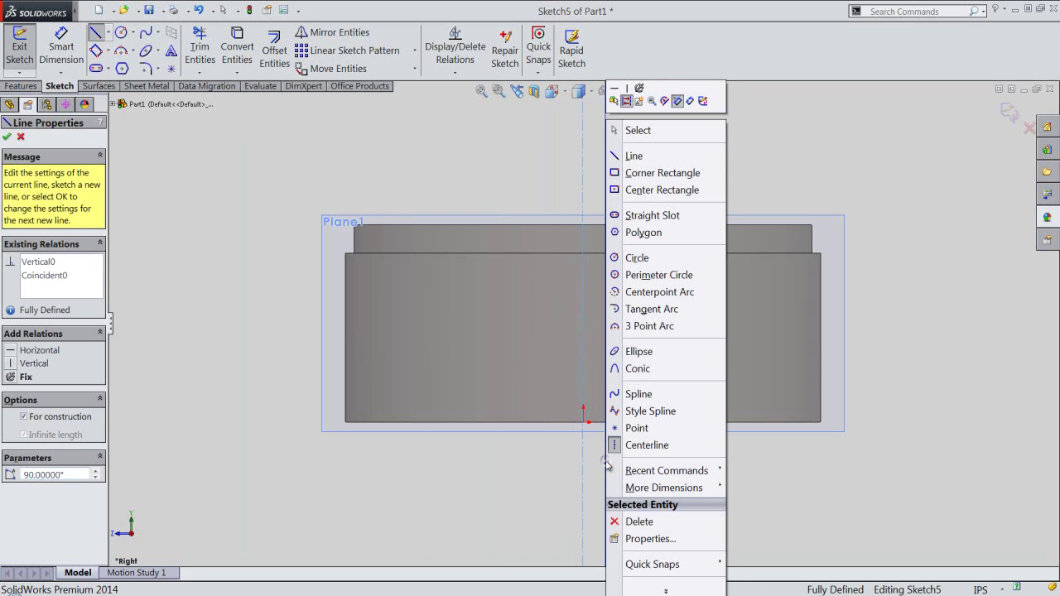
{"action": "left_click", "coordinate": [636, 257]}
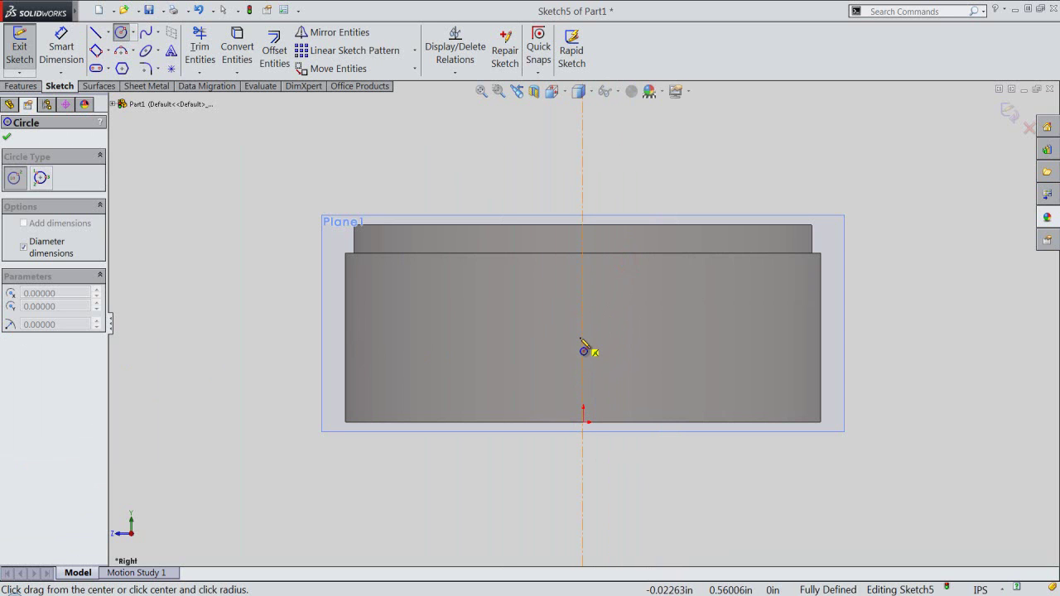
- Draw a 1.03125 in diameter circle centred on the centerline
{"action": "left_click", "coordinate": [579, 338]}
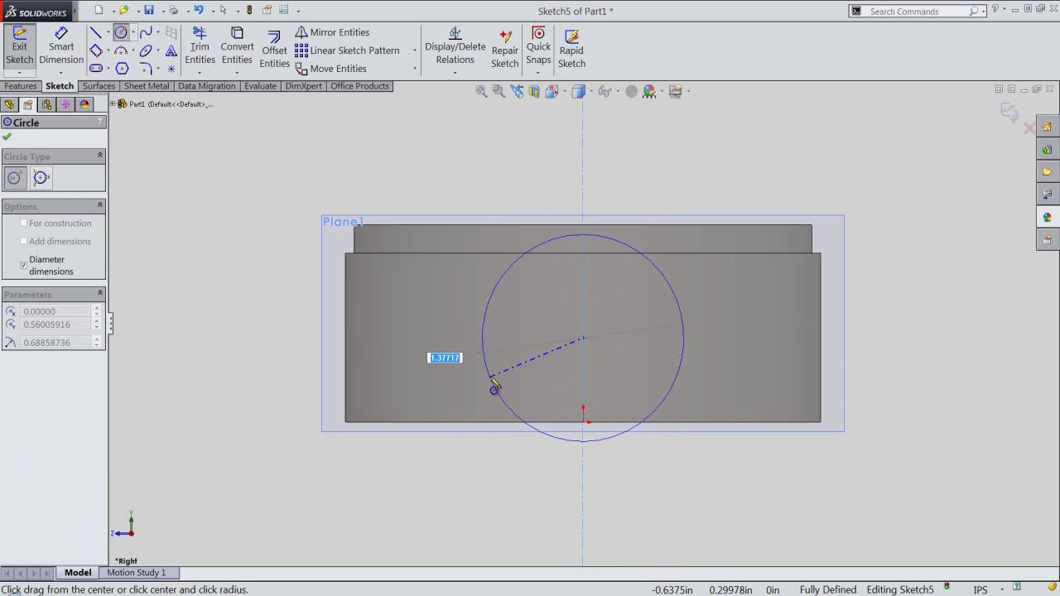
{"action": "type", "text": "125"}
{"action": "key", "text": "Return"}
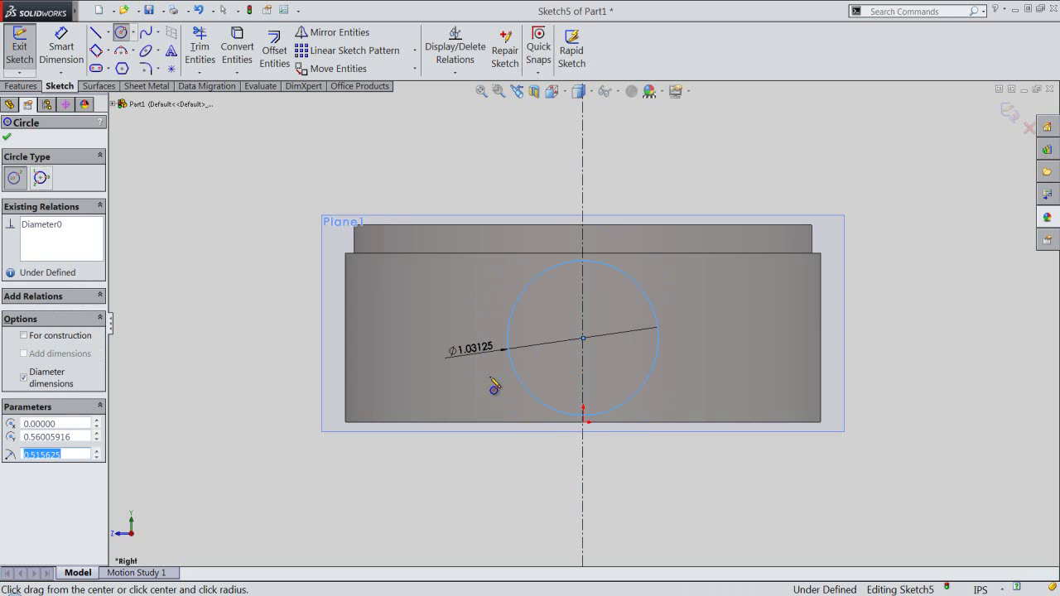
- Dimension the circle's centre 0.7185 in below the rim's top edge
{"action": "right_click", "coordinate": [626, 184]}
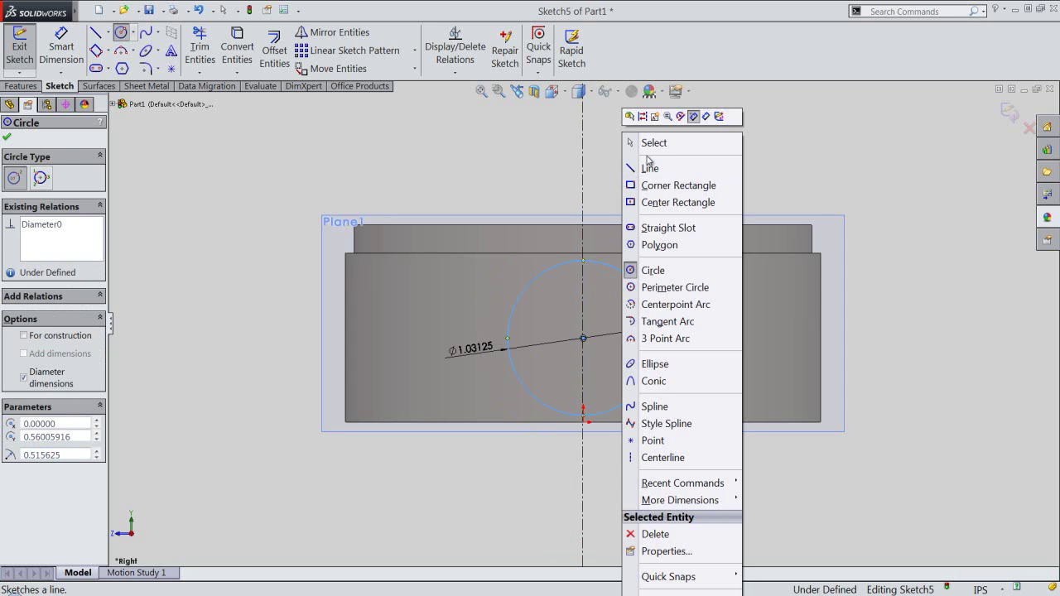
{"action": "left_click", "coordinate": [705, 117]}
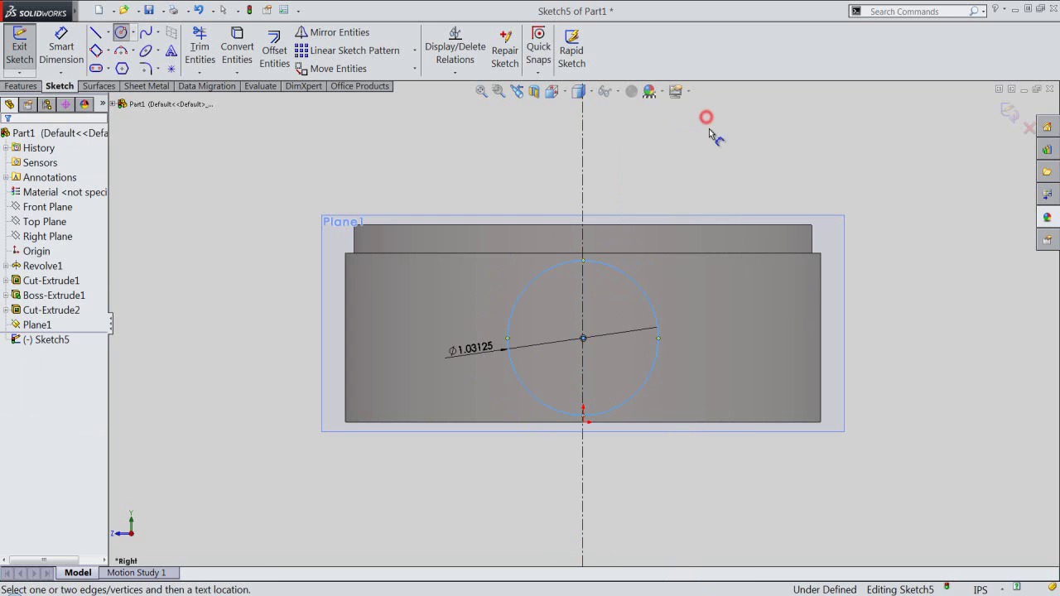
{"action": "left_click", "coordinate": [650, 254]}
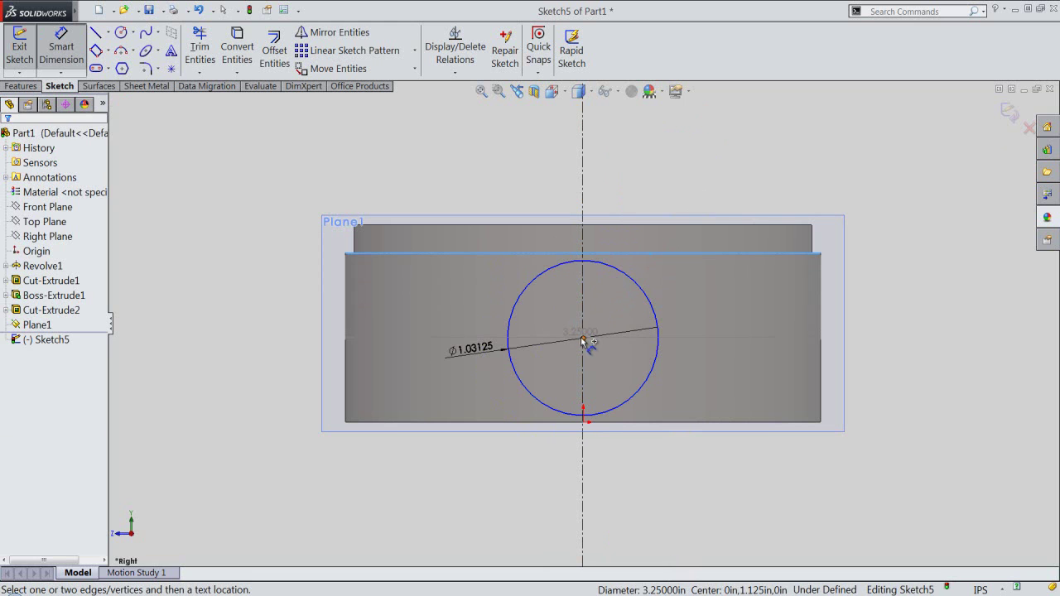
{"action": "left_click", "coordinate": [583, 338]}
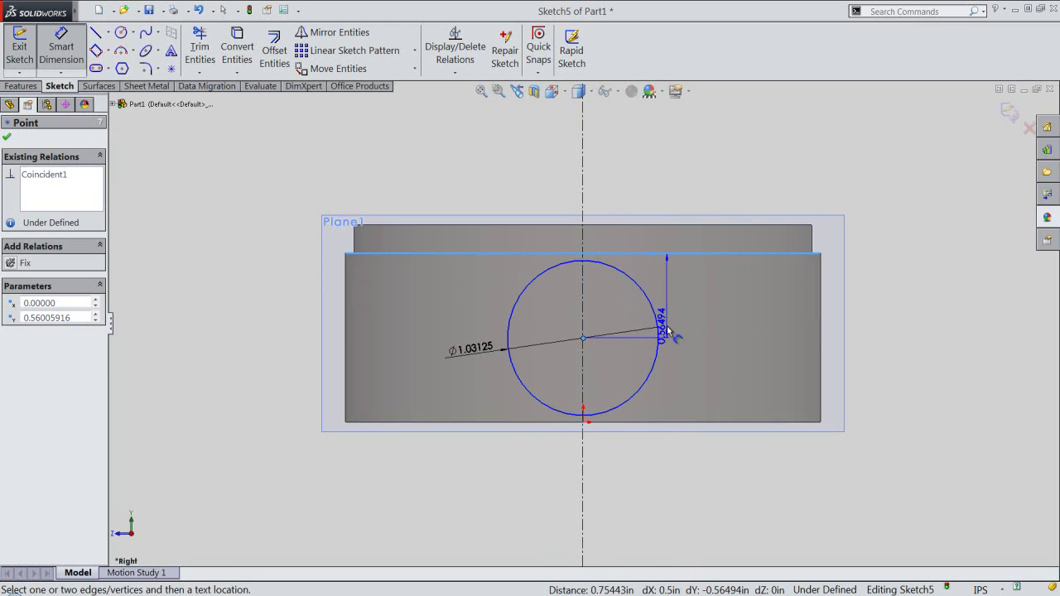
{"action": "left_click", "coordinate": [672, 334]}
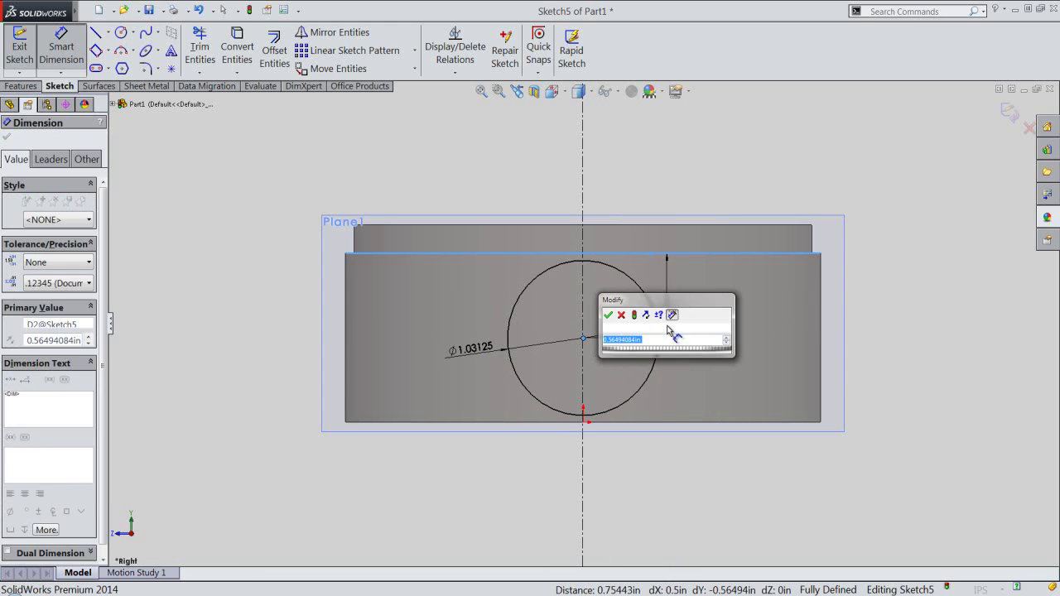
{"action": "type", "text": ".7185"}
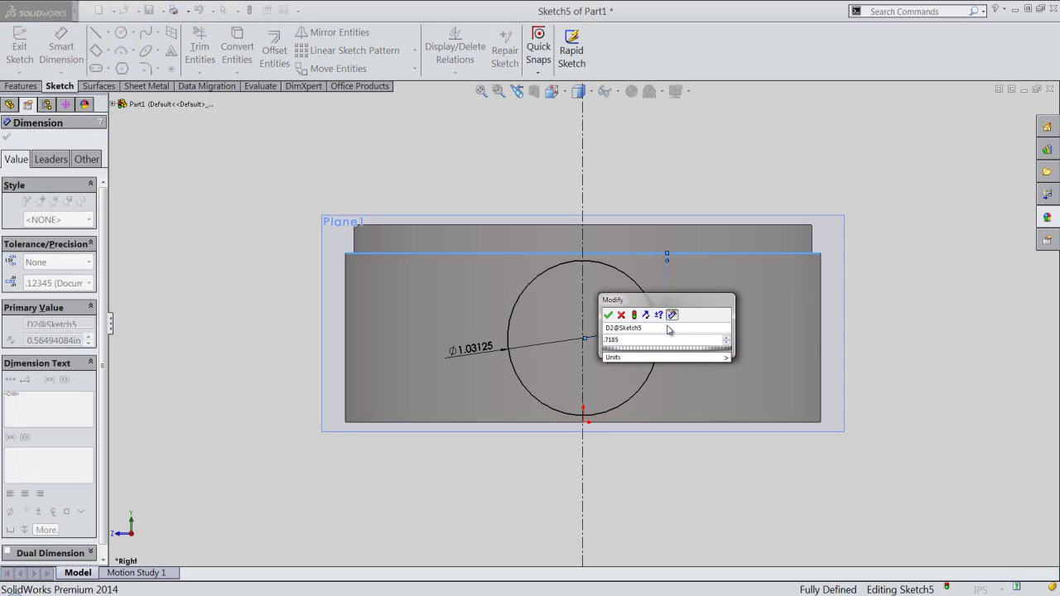
{"action": "key", "text": "Return"}
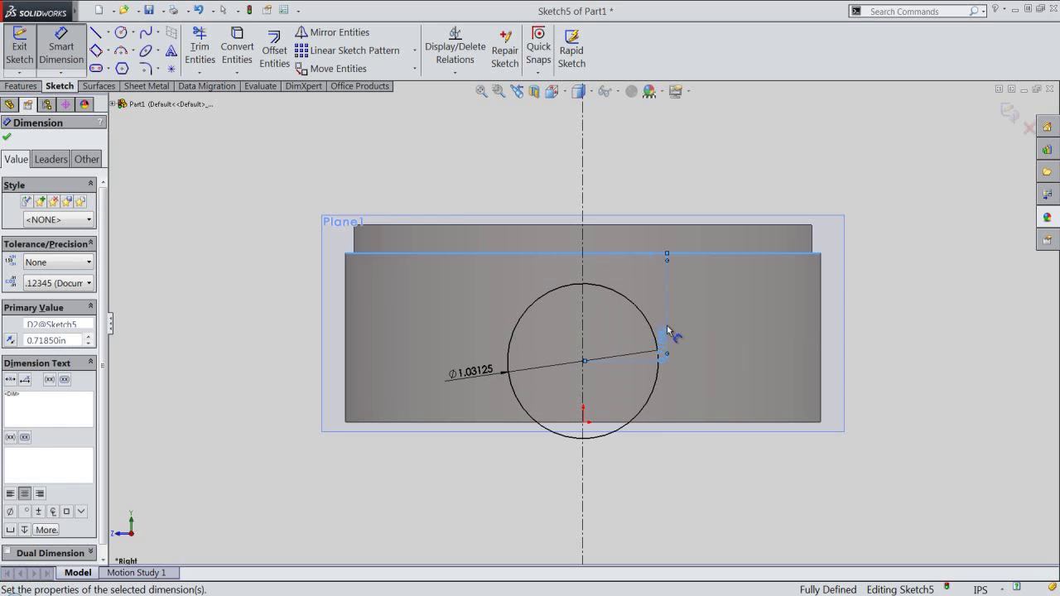
{"action": "right_click", "coordinate": [792, 175]}
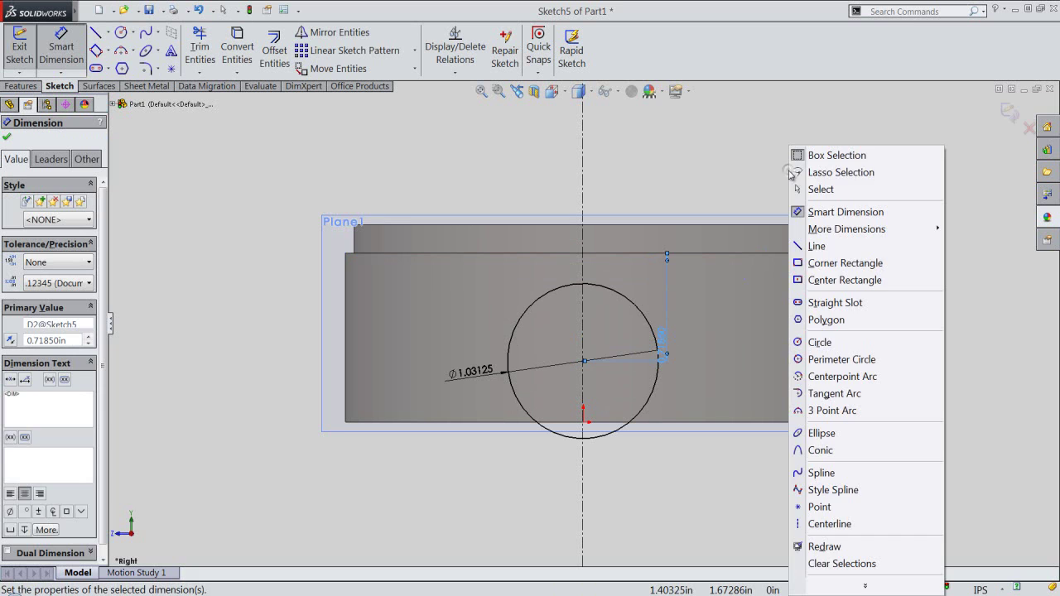
{"action": "left_click", "coordinate": [820, 190]}
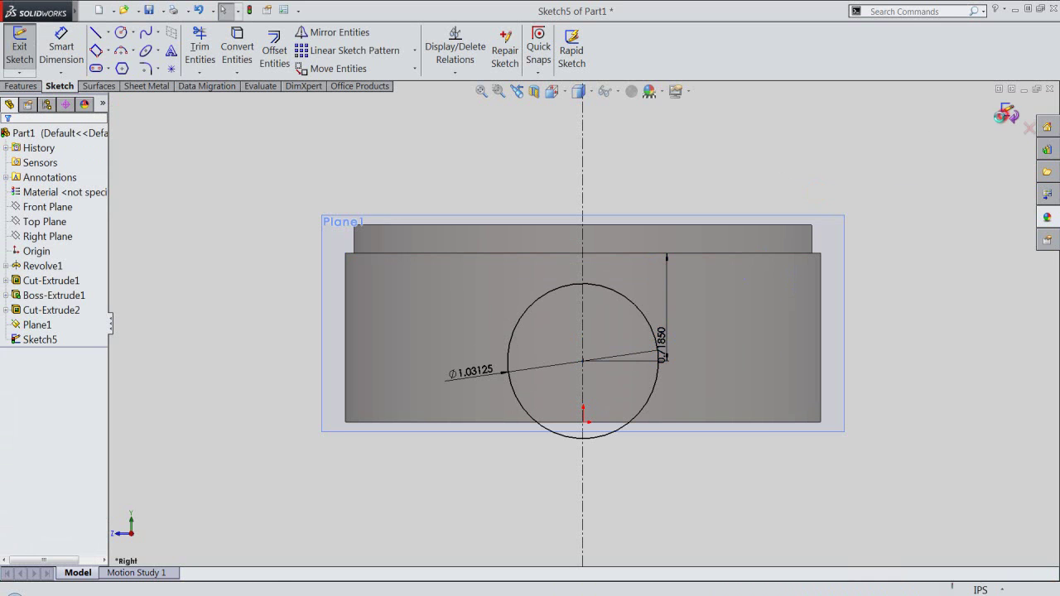
{"action": "key", "text": "e"}
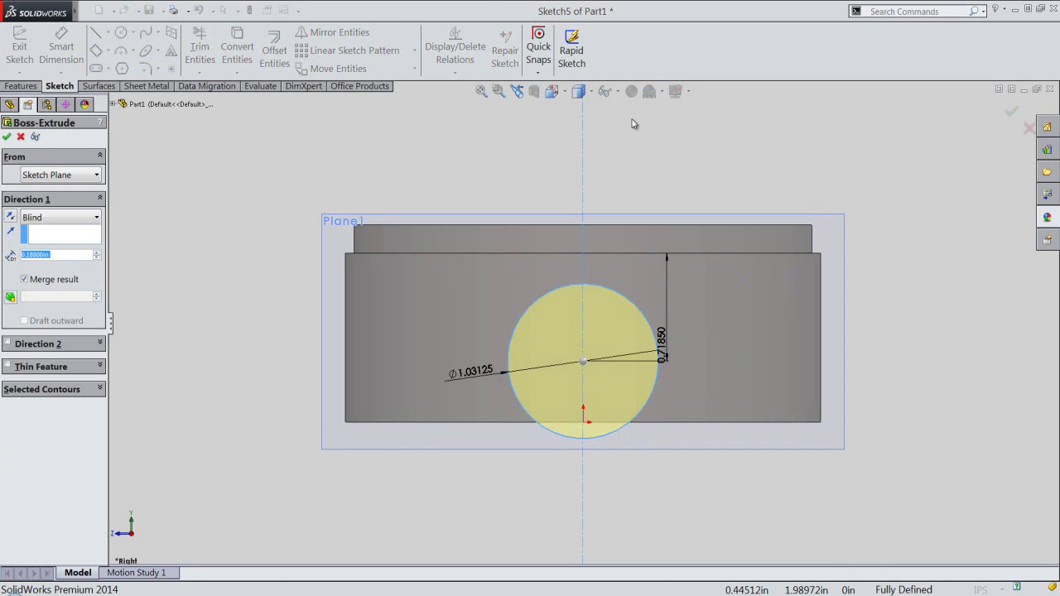
- Extrude the 1.03125 in circle reversed, Up To Surface at the central tube's face
{"action": "key", "text": "ctrl+7"}
{"action": "left_click", "coordinate": [552, 92]}
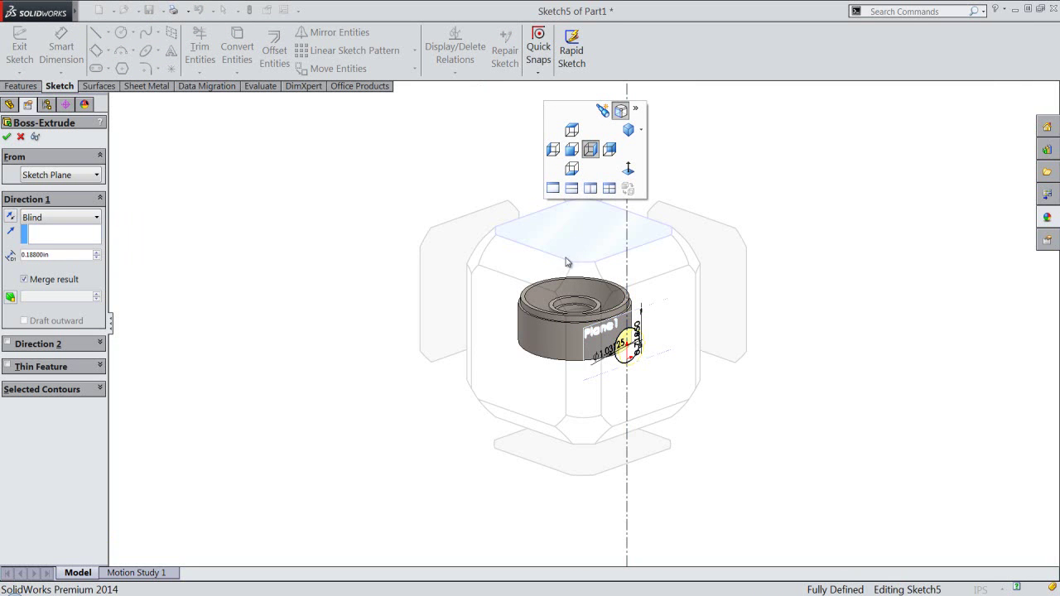
{"action": "left_click", "coordinate": [481, 263]}
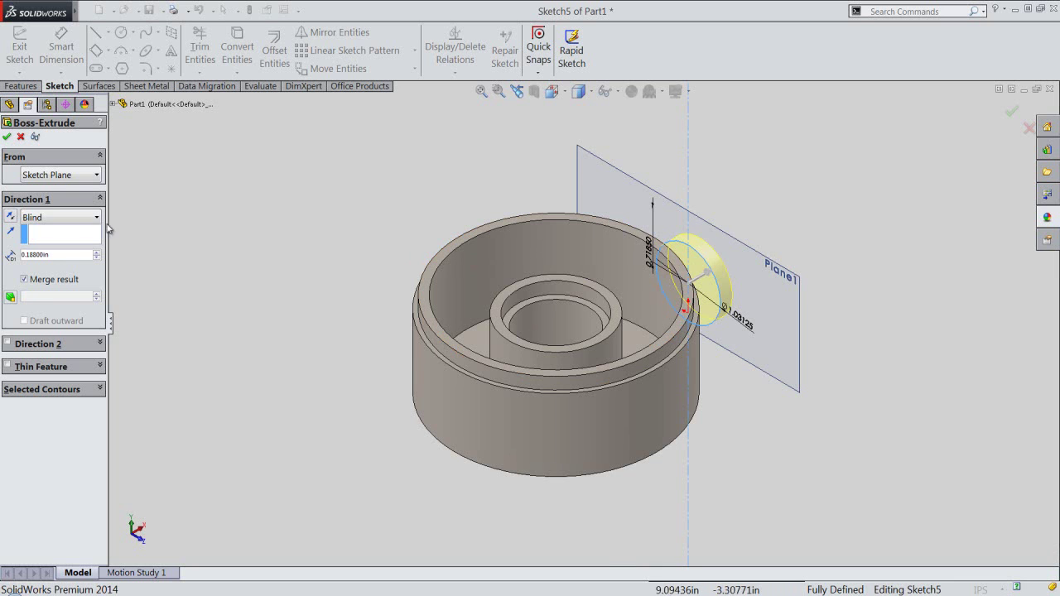
{"action": "left_click", "coordinate": [9, 216]}
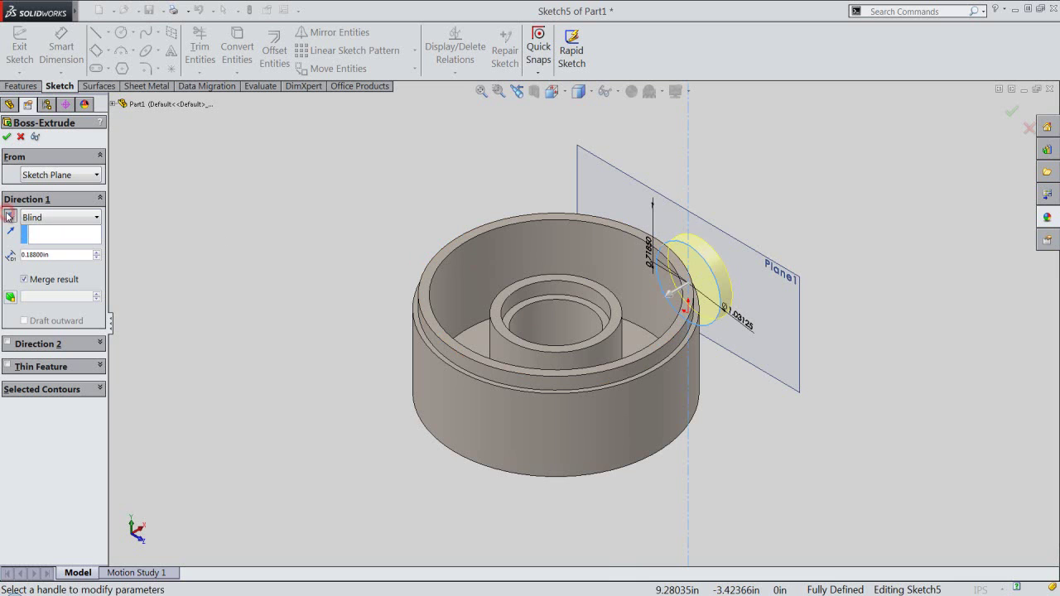
{"action": "left_click", "coordinate": [48, 217]}
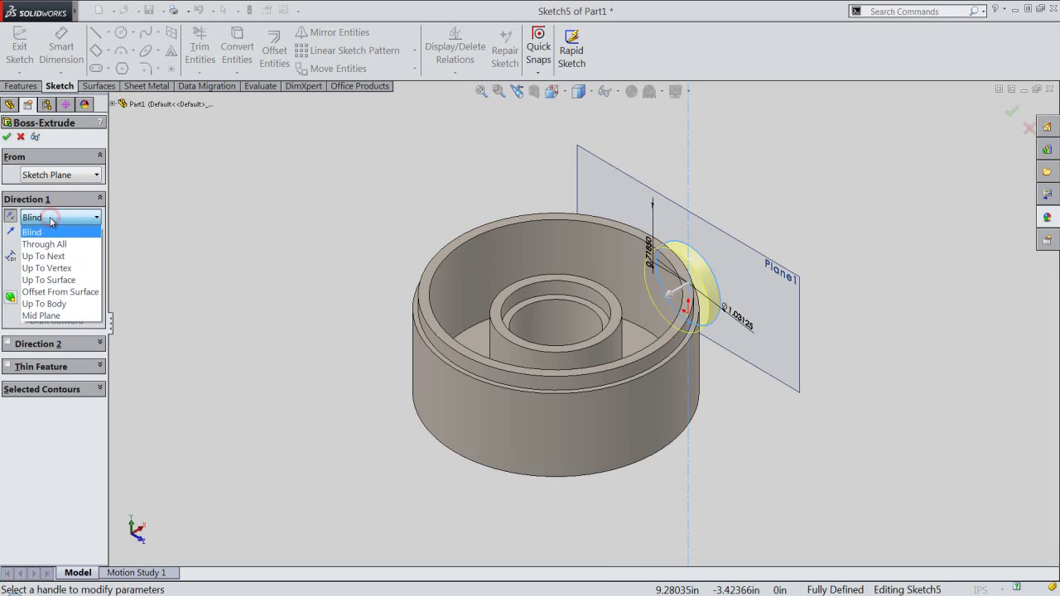
{"action": "left_click", "coordinate": [49, 280]}
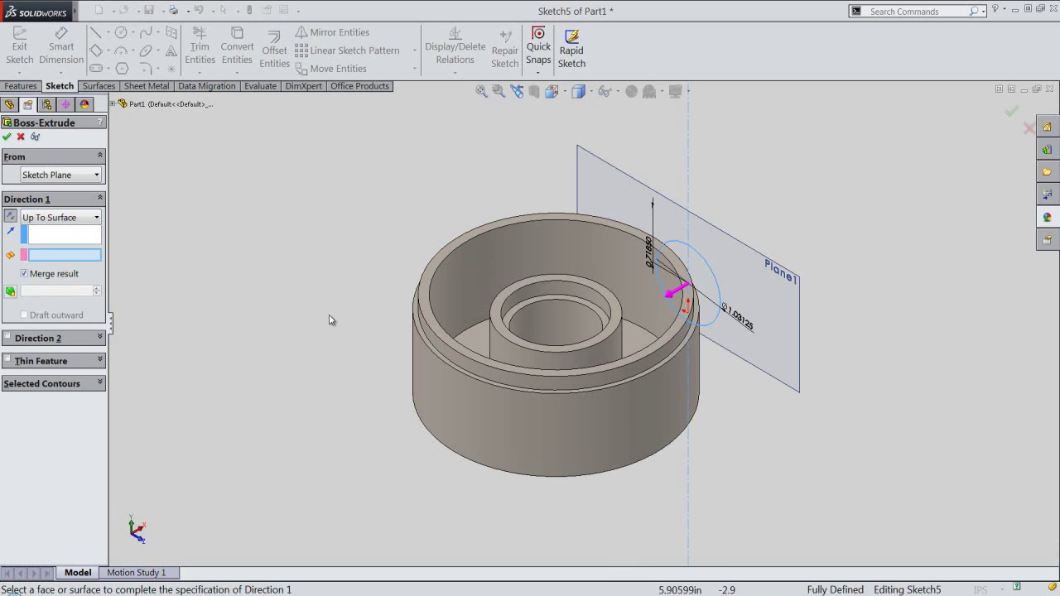
{"action": "left_click", "coordinate": [582, 321]}
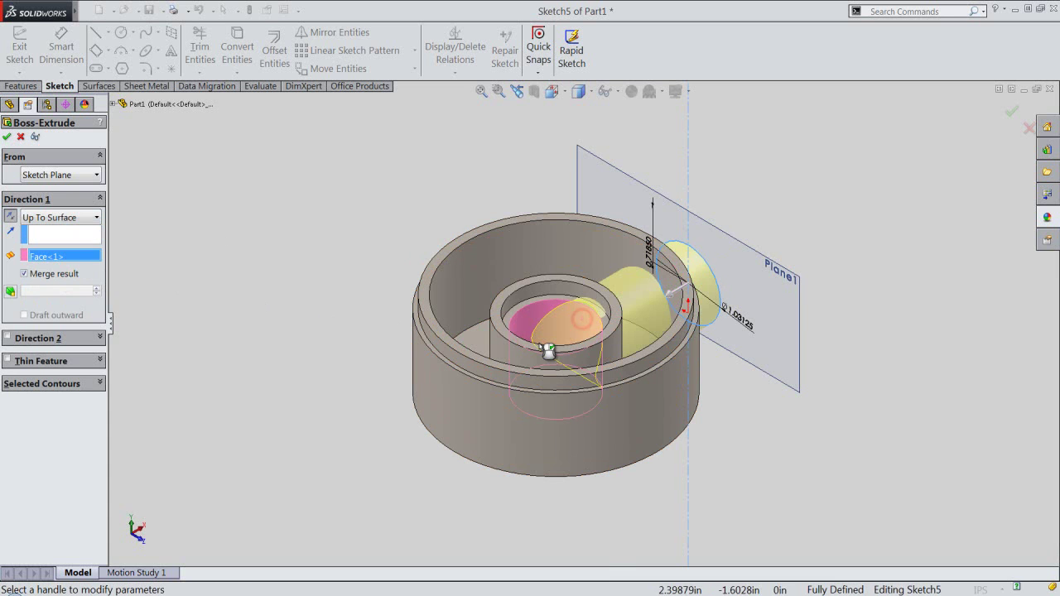
{"action": "left_click", "coordinate": [6, 138]}
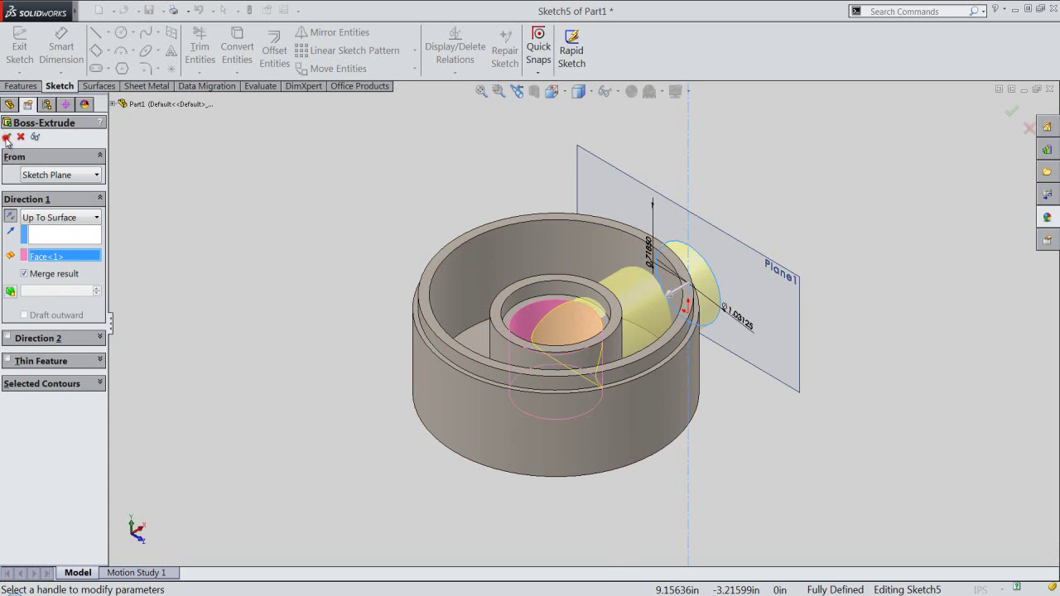
{"action": "left_click", "coordinate": [391, 224]}
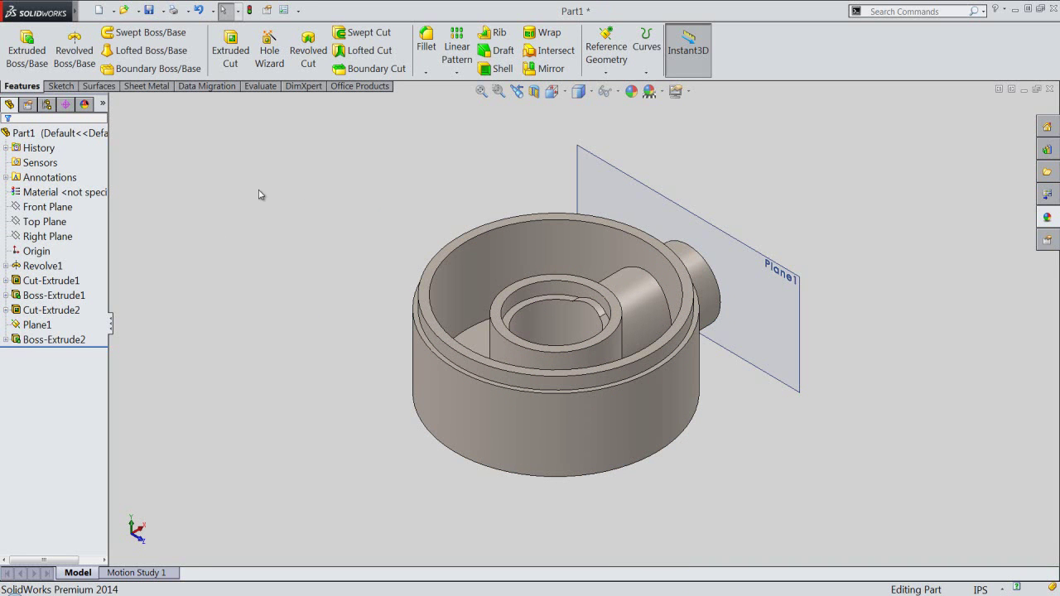
- Hide Plane1 and start a Revolved Cut on the Front Plane
{"action": "right_click", "coordinate": [600, 166]}
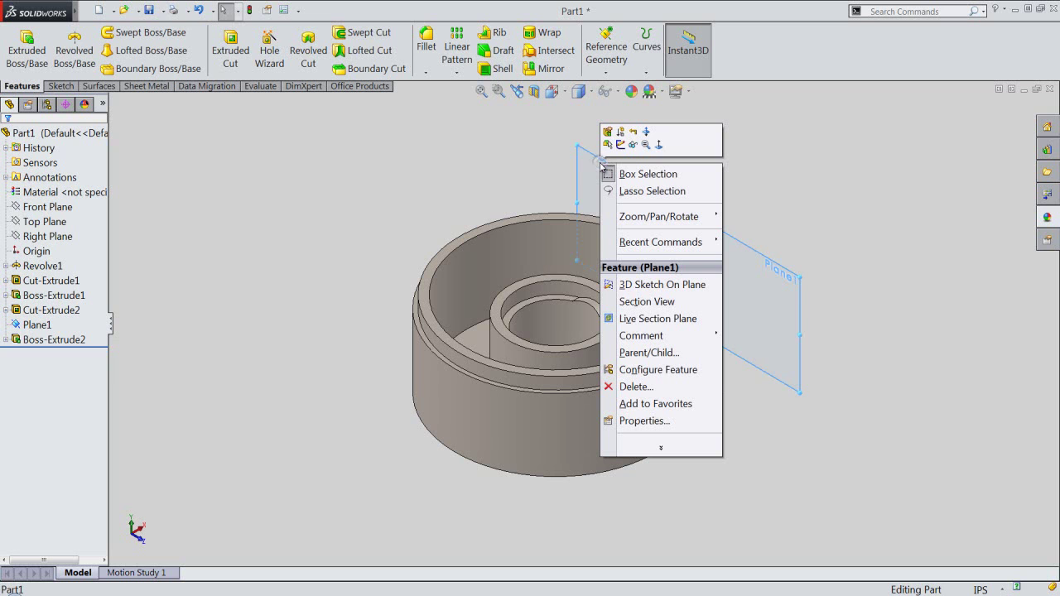
{"action": "left_click", "coordinate": [633, 146]}
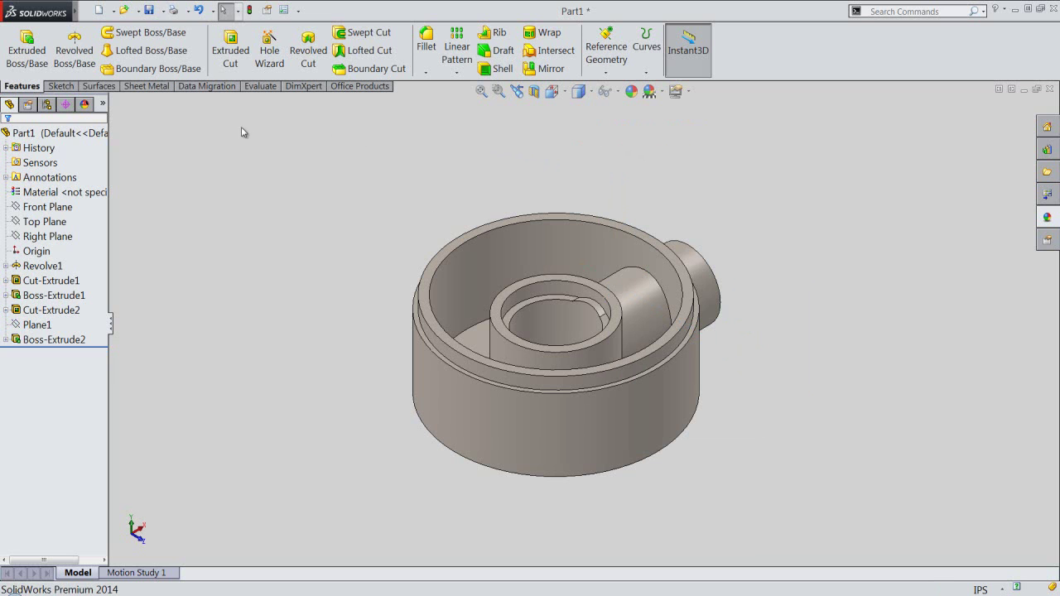
{"action": "left_click", "coordinate": [303, 66]}
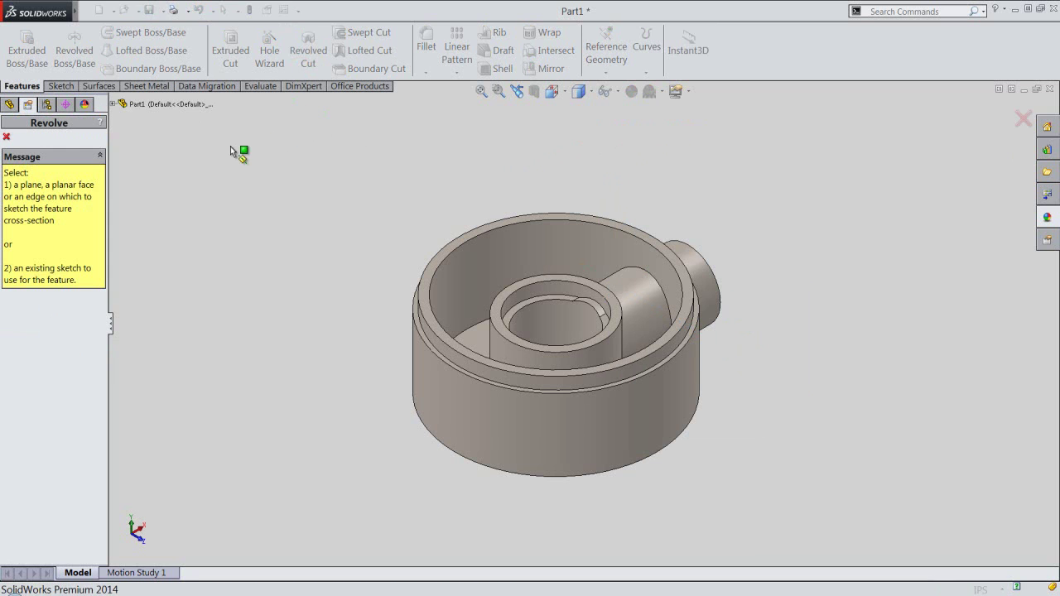
{"action": "left_click", "coordinate": [114, 105]}
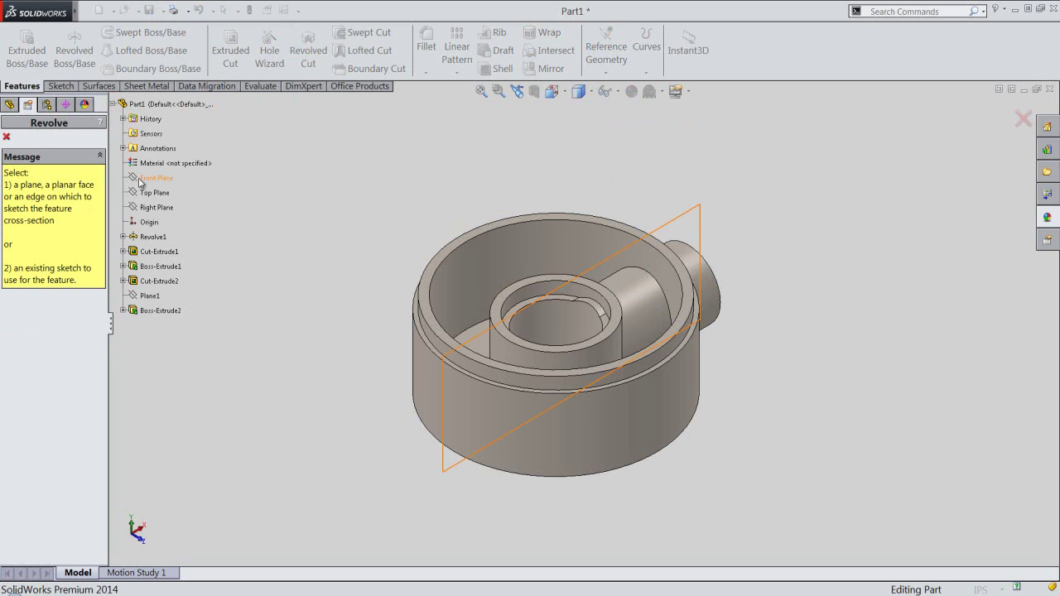
- Open Sketch6 on the Front Plane in Front view, toggling Section View on and off
{"action": "left_click", "coordinate": [139, 177]}
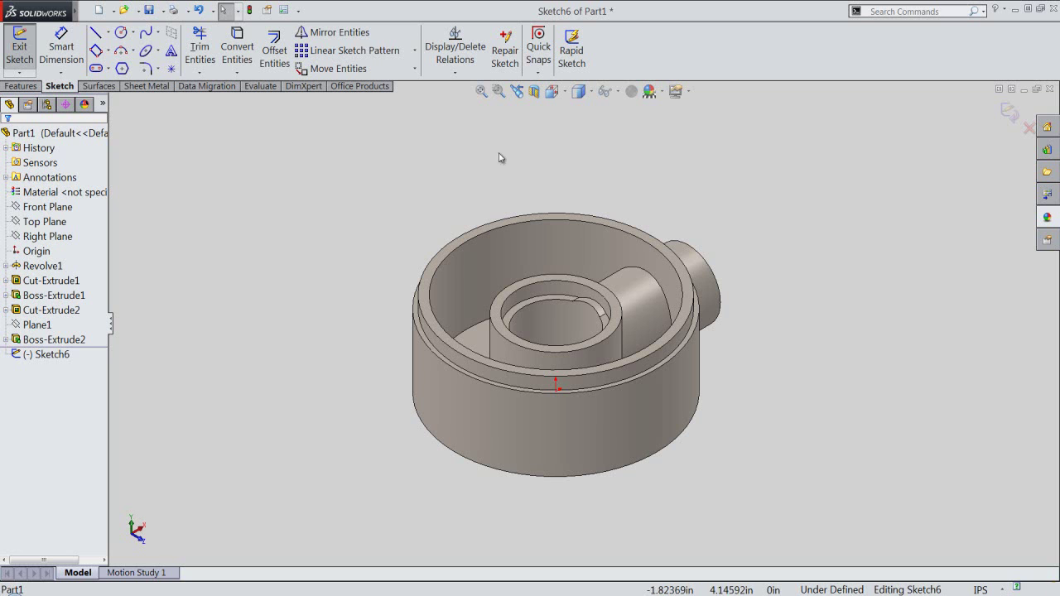
{"action": "left_click", "coordinate": [557, 94]}
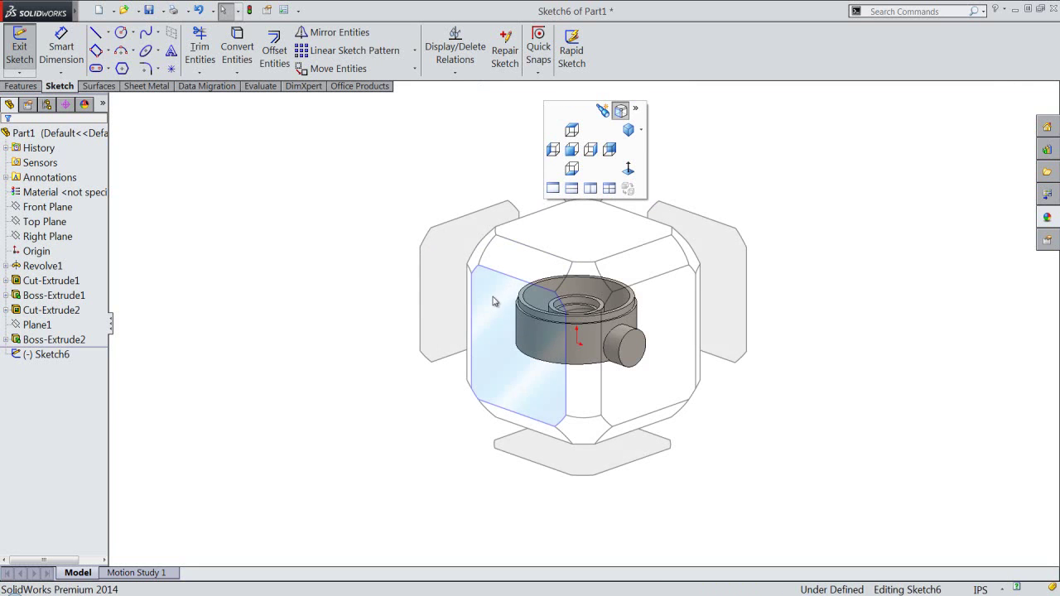
{"action": "left_click", "coordinate": [494, 302]}
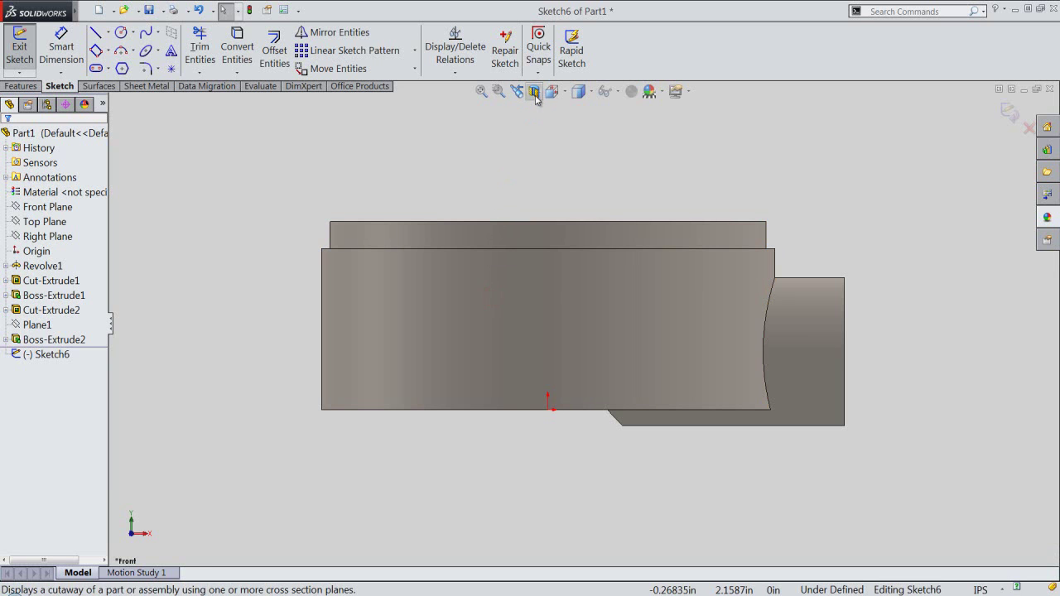
{"action": "left_click", "coordinate": [535, 93]}
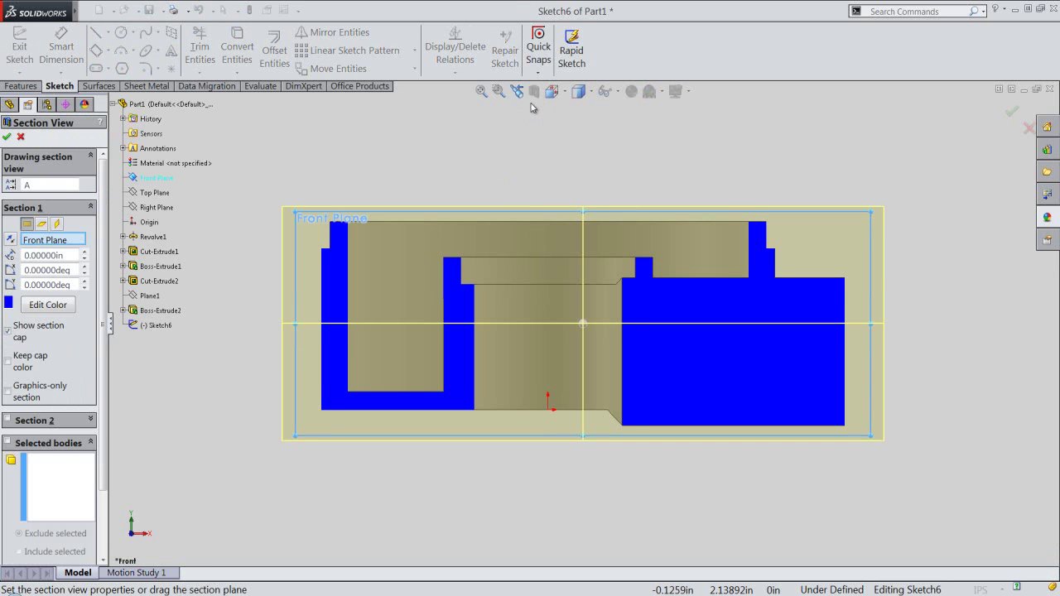
{"action": "right_click", "coordinate": [527, 119]}
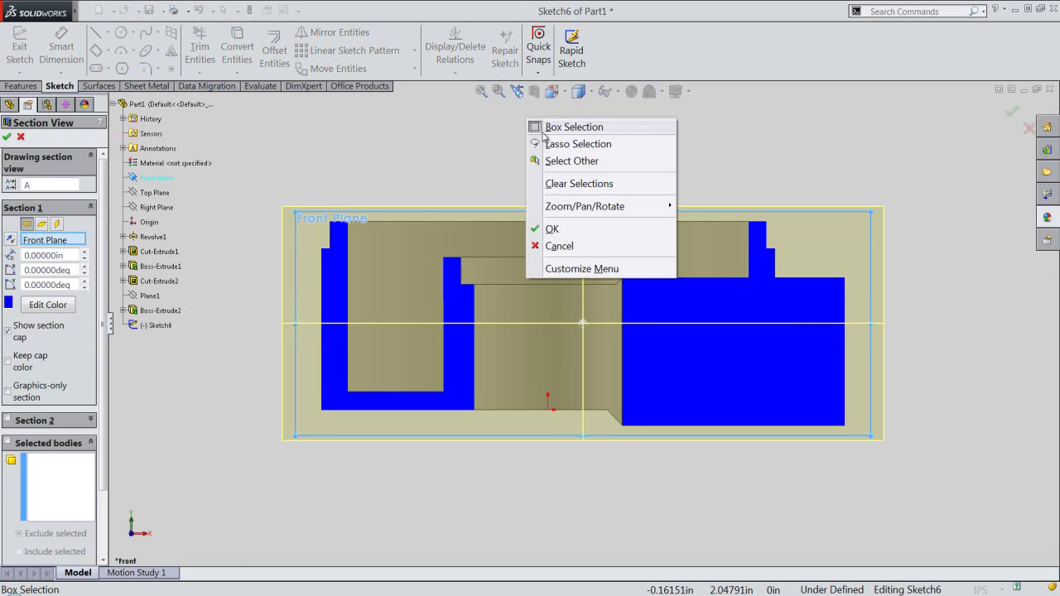
{"action": "left_click", "coordinate": [558, 229]}
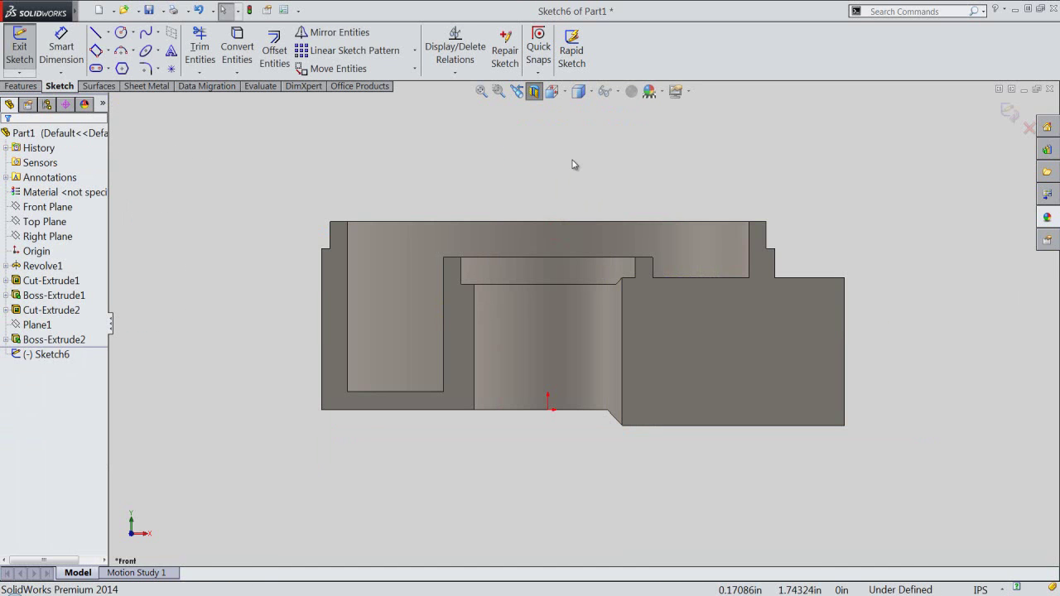
{"action": "left_click", "coordinate": [573, 161]}
{"action": "right_click", "coordinate": [856, 142]}
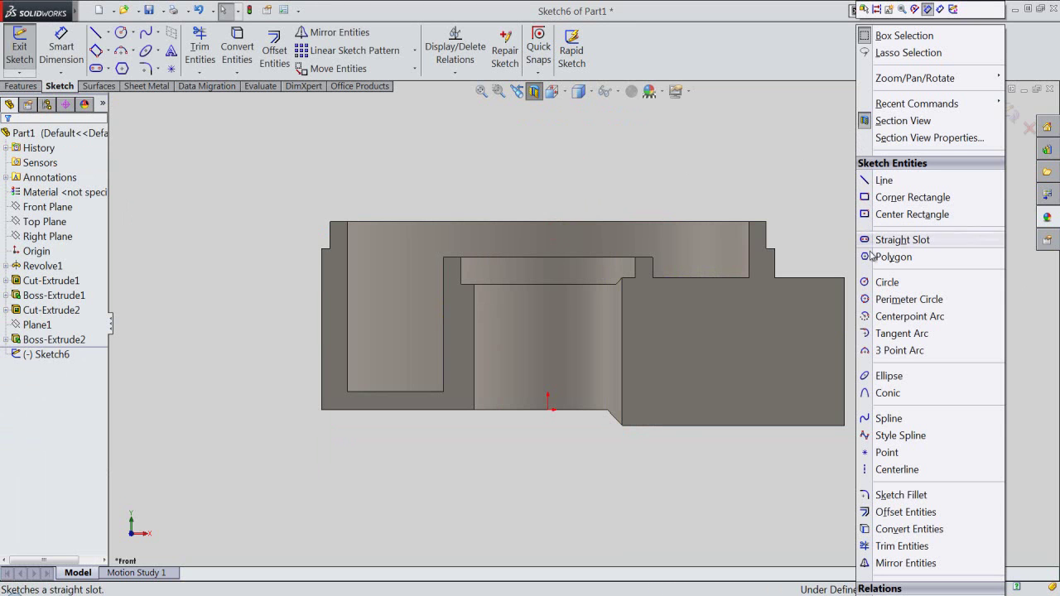
- Draw an infinite vertical centerline through the origin in Sketch6
{"action": "left_click", "coordinate": [890, 468]}
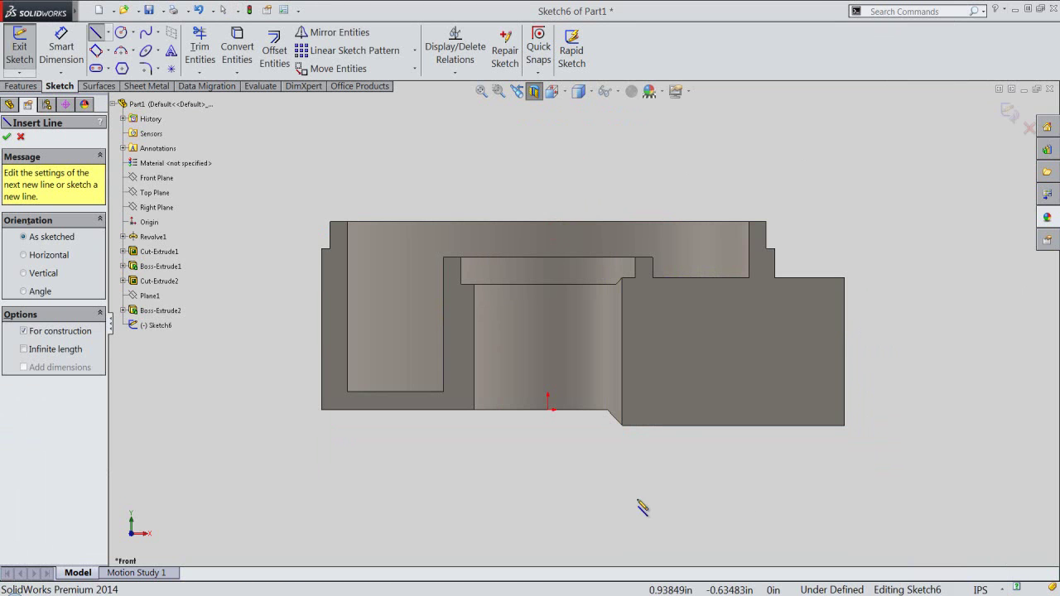
{"action": "left_click", "coordinate": [24, 350]}
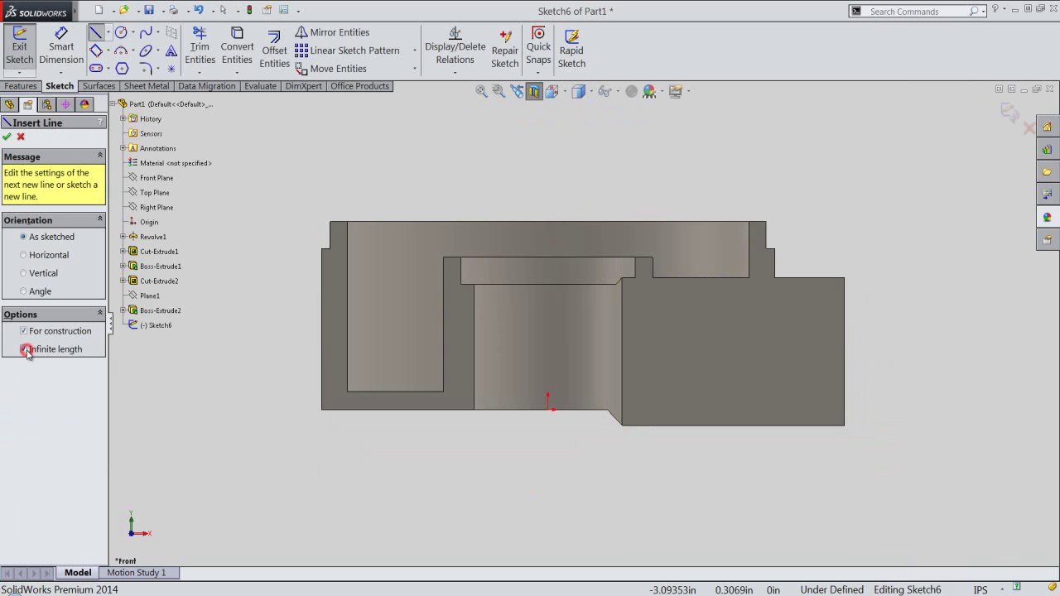
{"action": "left_click", "coordinate": [24, 273]}
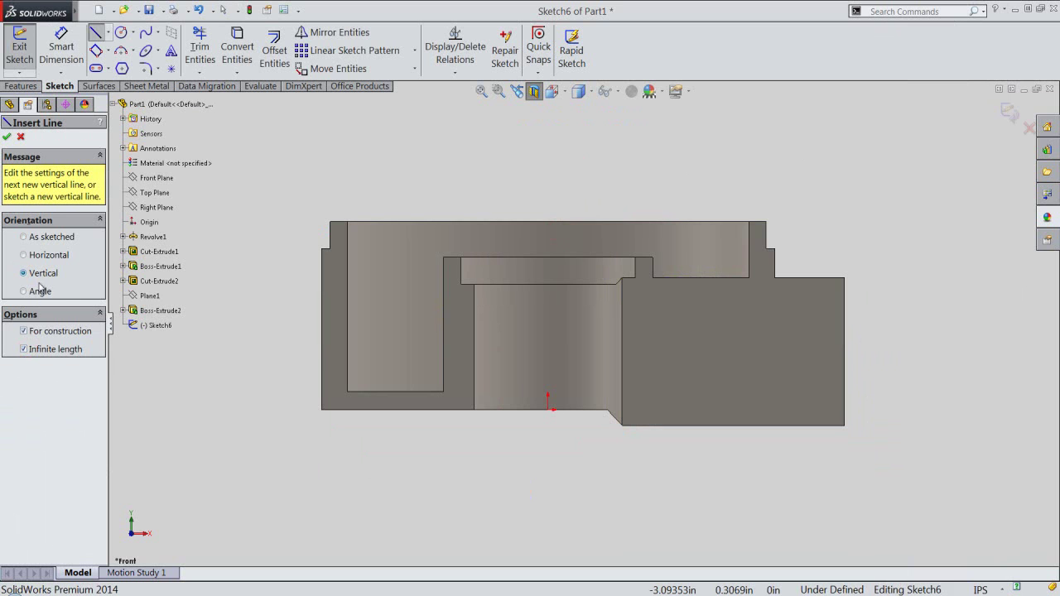
{"action": "left_click", "coordinate": [547, 409]}
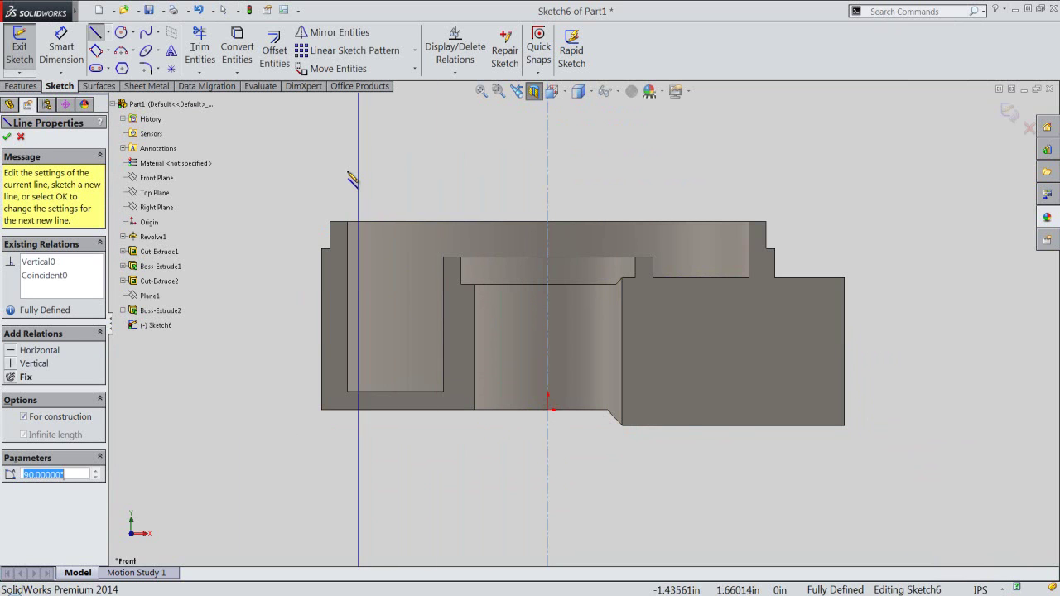
{"action": "right_click", "coordinate": [348, 130]}
{"action": "left_click", "coordinate": [371, 142]}
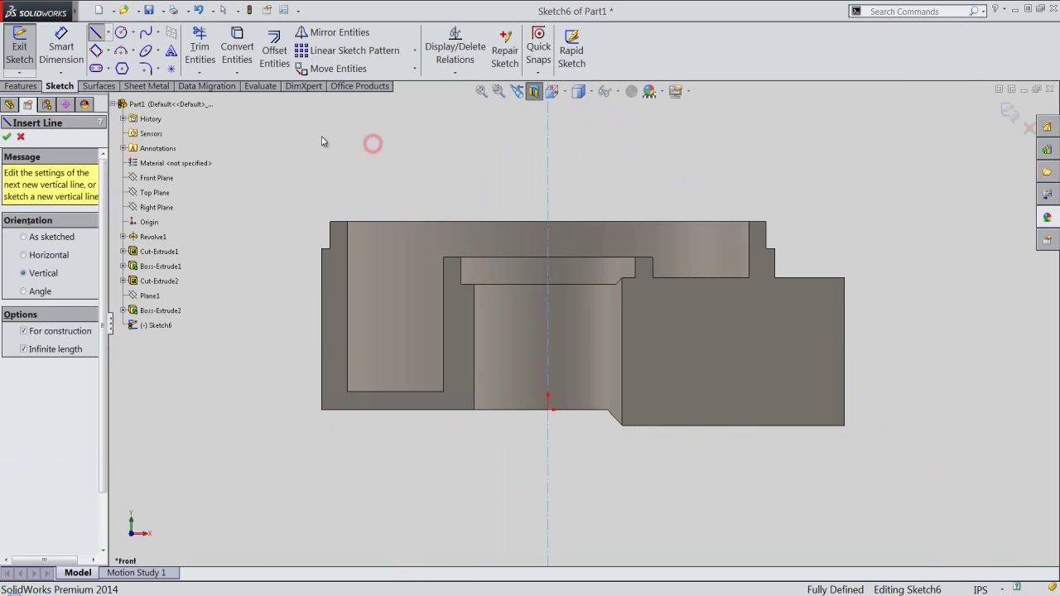
{"action": "left_click", "coordinate": [243, 76]}
- Create intersection curves tracing the whole part's cross-section outline in Sketch6
{"action": "left_click", "coordinate": [252, 104]}
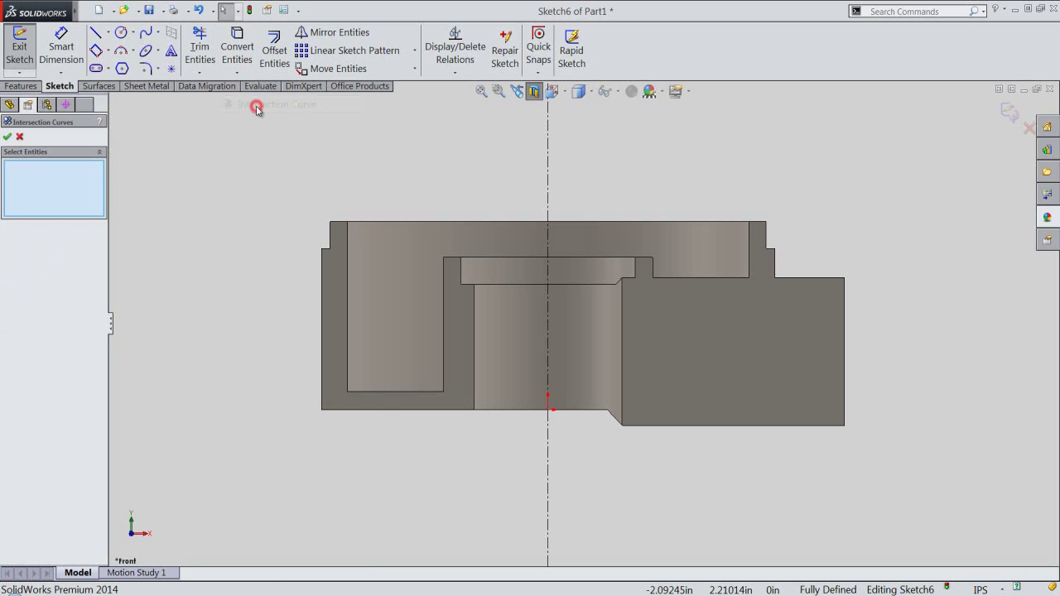
{"action": "left_click", "coordinate": [193, 102]}
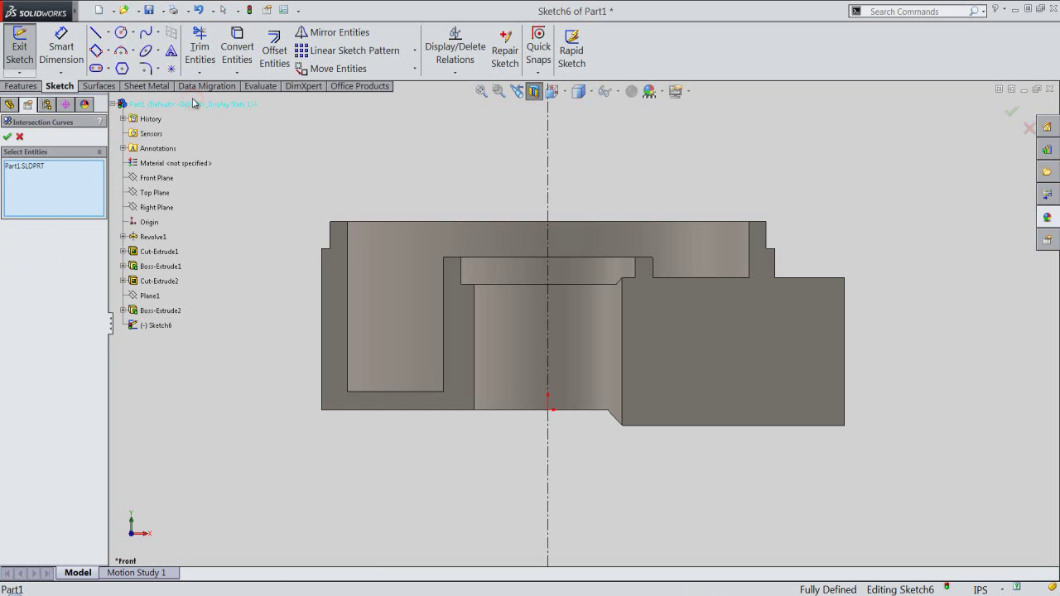
{"action": "left_click", "coordinate": [6, 137]}
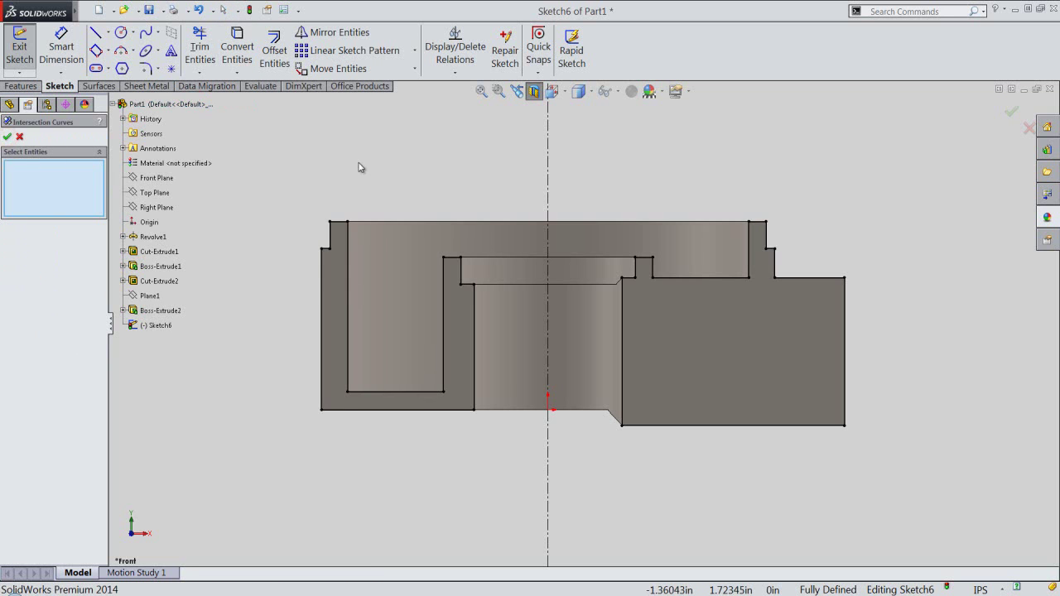
{"action": "left_click", "coordinate": [7, 136]}
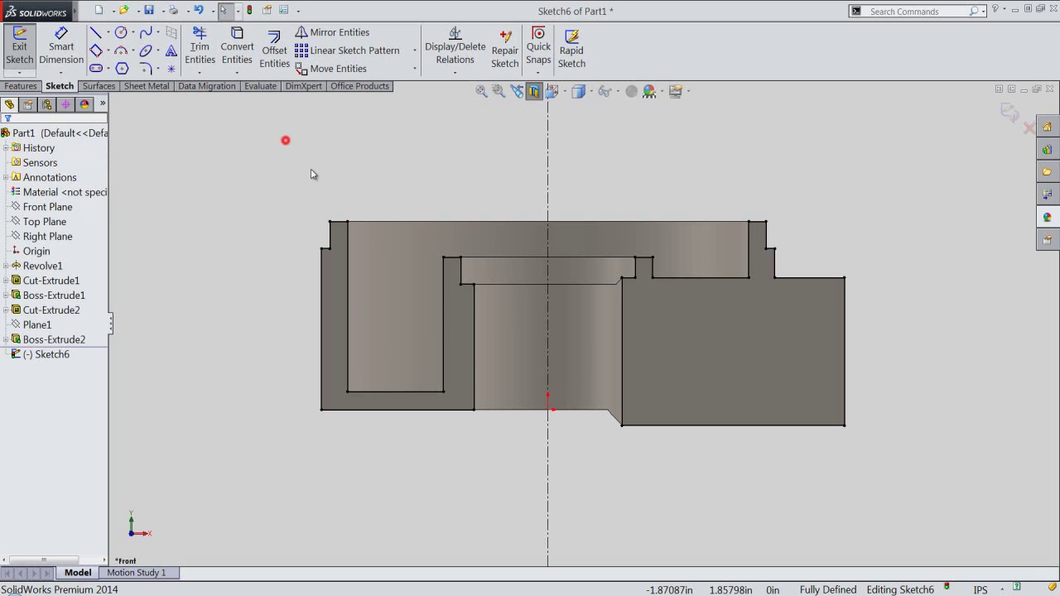
- Box-select the entire sketch profile, then clear the selection
{"action": "left_click_drag", "start_coordinate": [285, 140], "coordinate": [920, 434]}
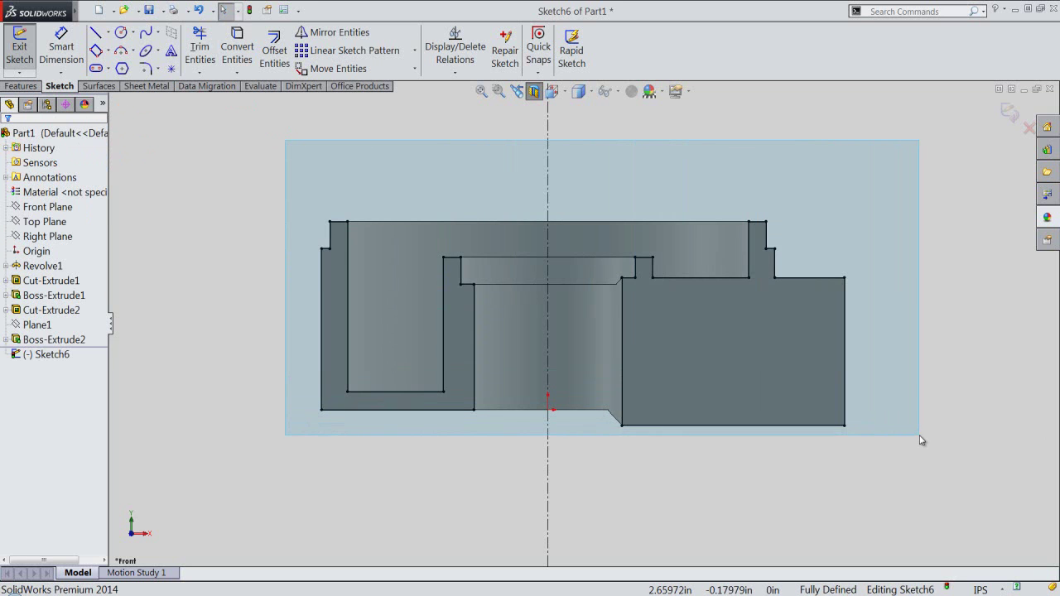
{"action": "left_click", "coordinate": [964, 398]}
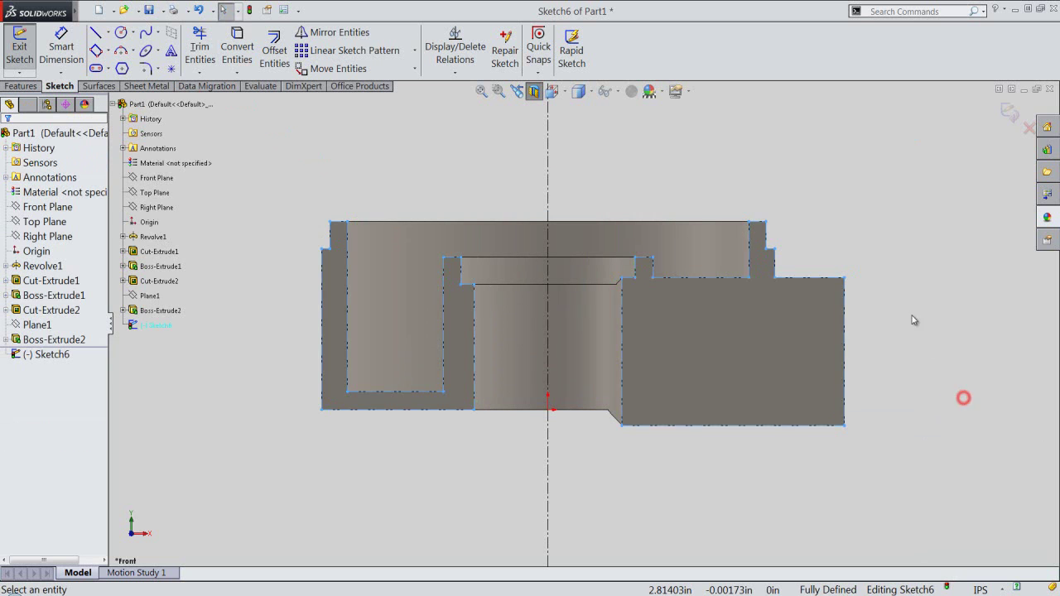
{"action": "left_click", "coordinate": [904, 300]}
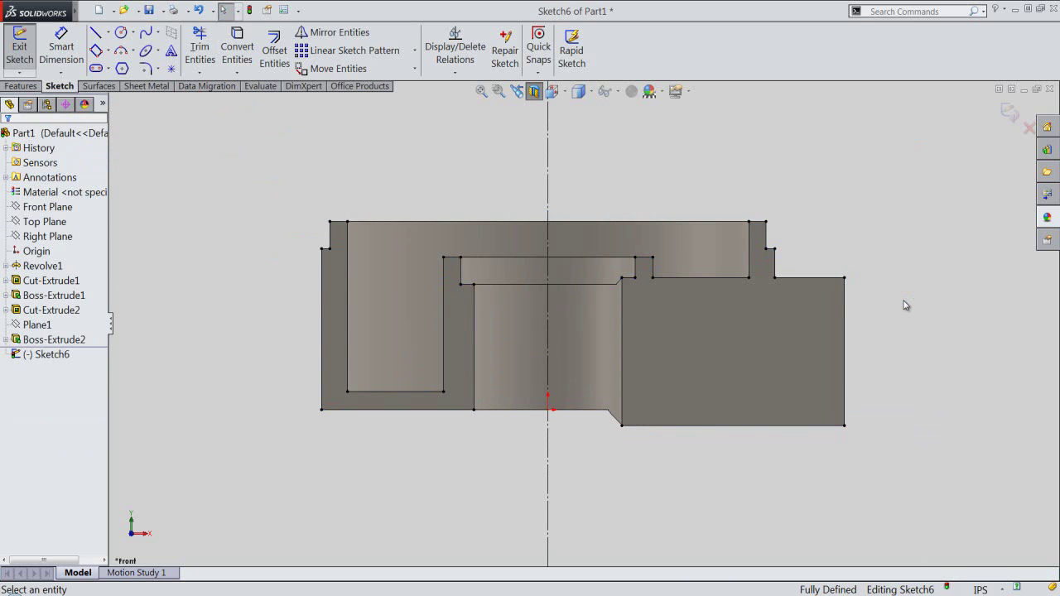
- Draw a corner rectangle from the rim step down into the side boss
{"action": "right_click", "coordinate": [743, 147]}
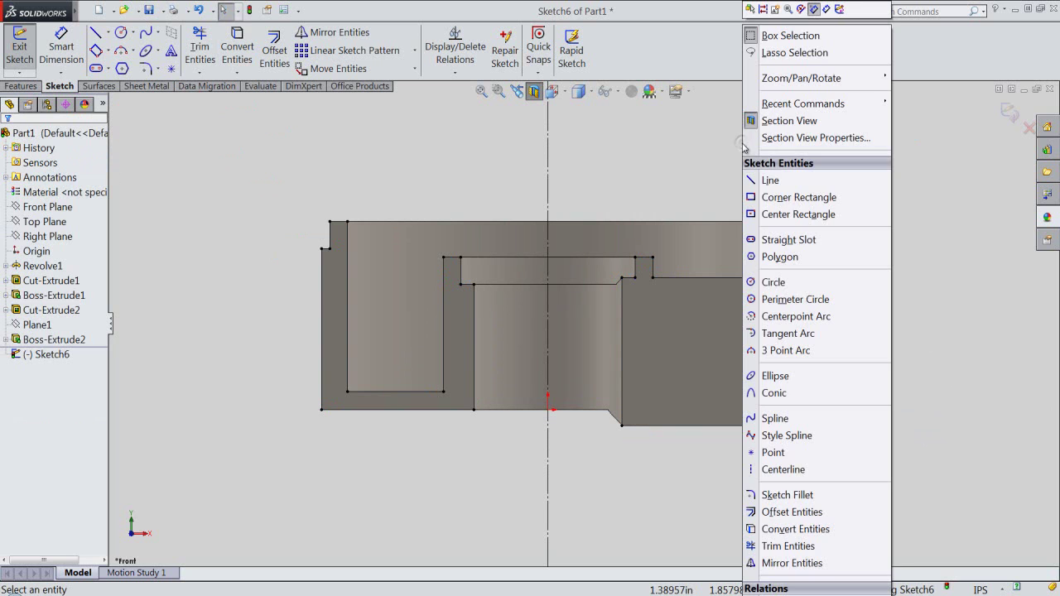
{"action": "left_click", "coordinate": [763, 197]}
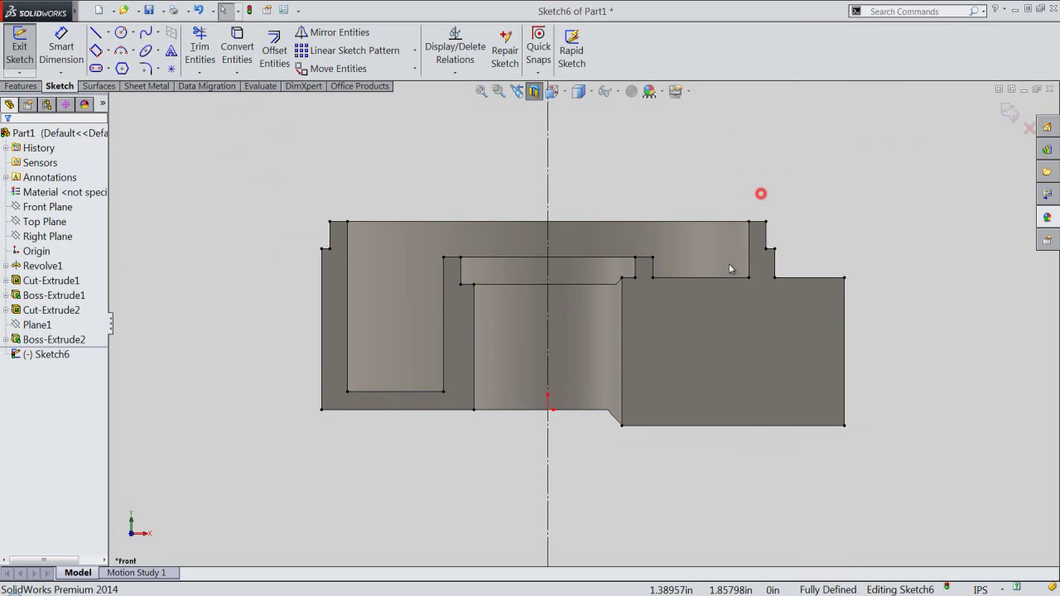
{"action": "left_click", "coordinate": [652, 278]}
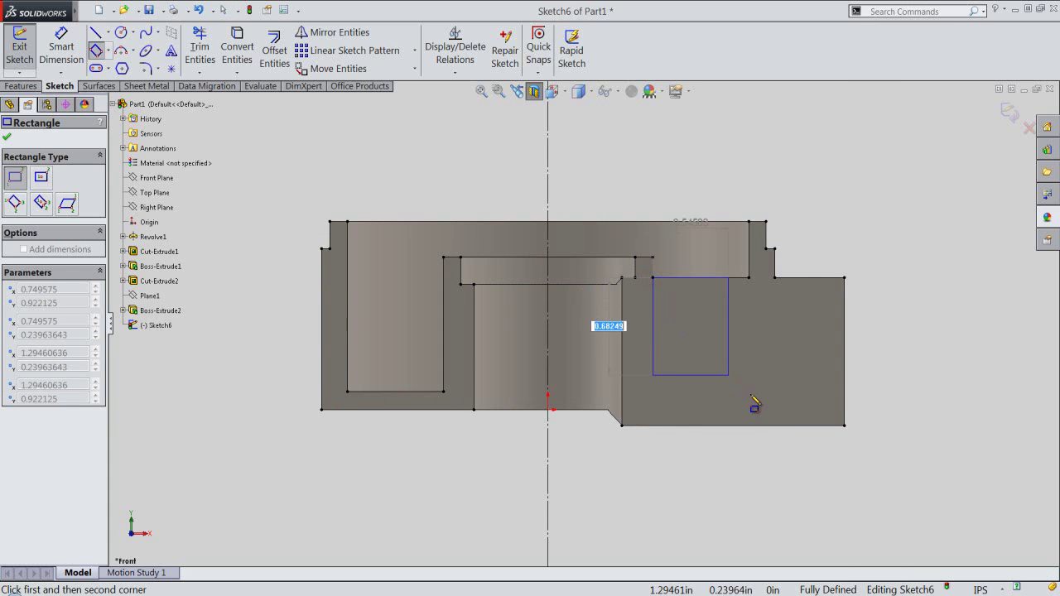
{"action": "left_click", "coordinate": [755, 381]}
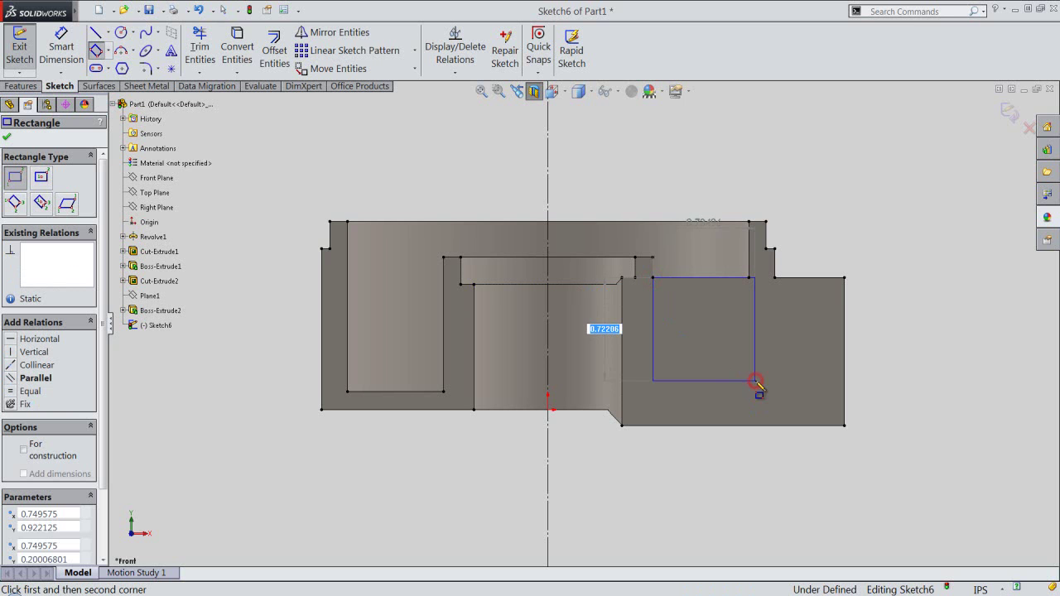
{"action": "right_click", "coordinate": [893, 191]}
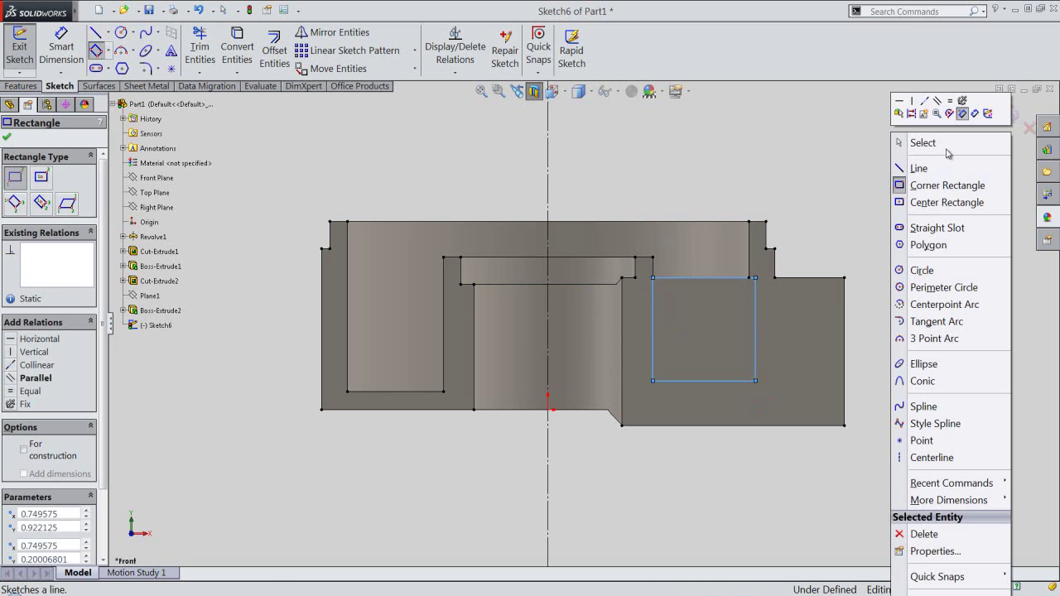
{"action": "left_click", "coordinate": [922, 142]}
- Make the rectangle's right edge collinear with the short rim-step line
{"action": "left_click", "coordinate": [756, 326]}
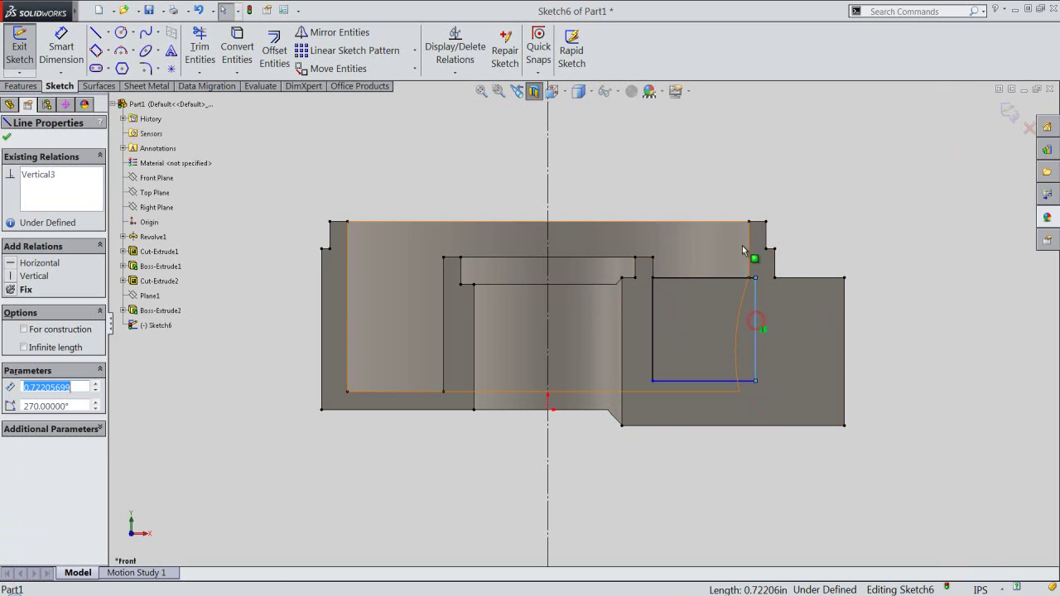
{"action": "left_click", "coordinate": [749, 251], "text": "ctrl"}
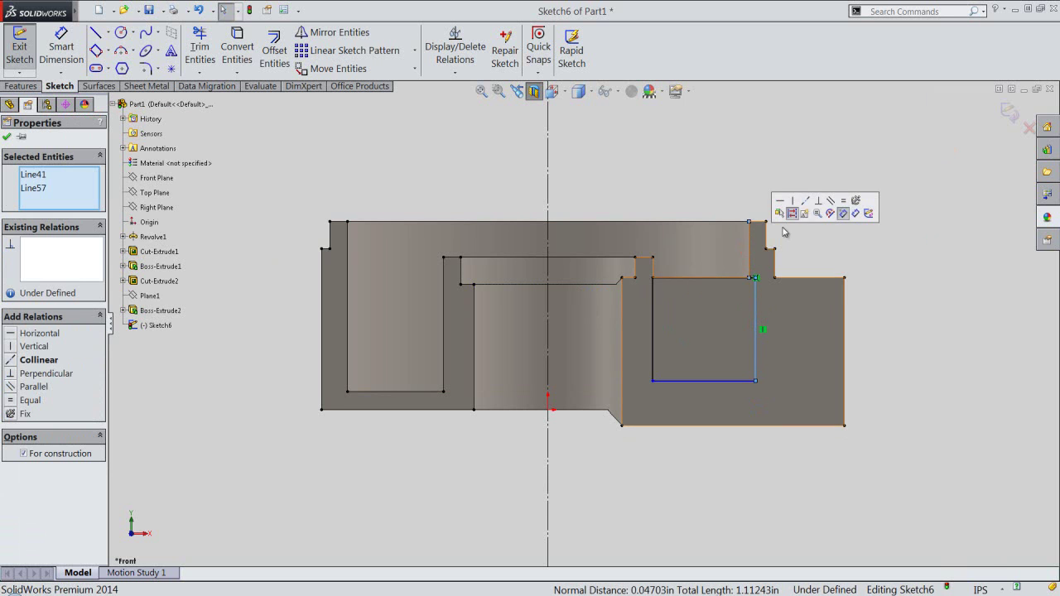
{"action": "left_click", "coordinate": [805, 201]}
{"action": "left_click", "coordinate": [829, 238]}
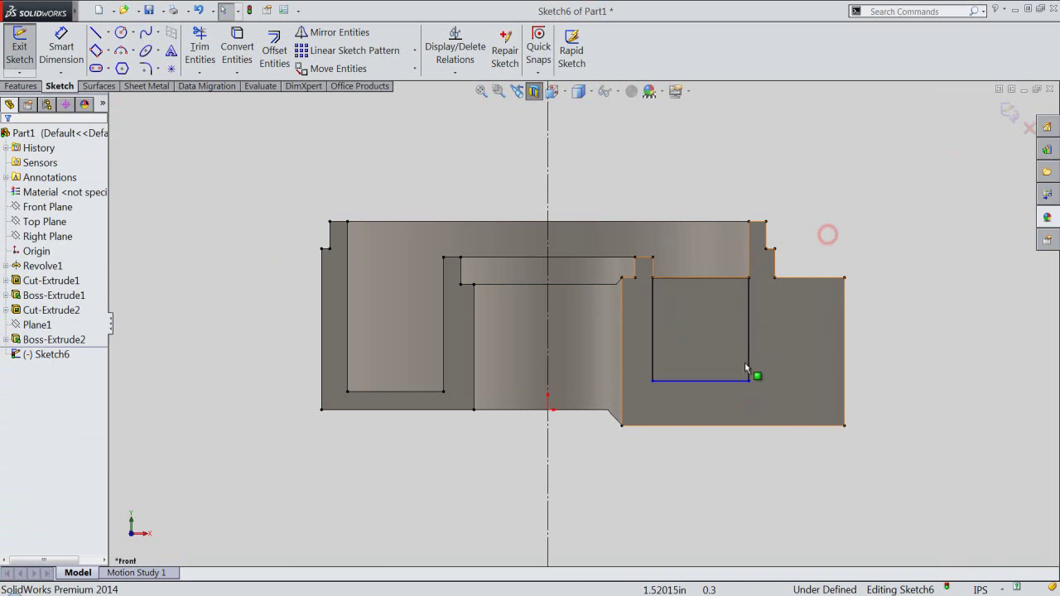
- Make the rectangle's bottom edge collinear with the left pocket's bottom edge
{"action": "left_click", "coordinate": [729, 381]}
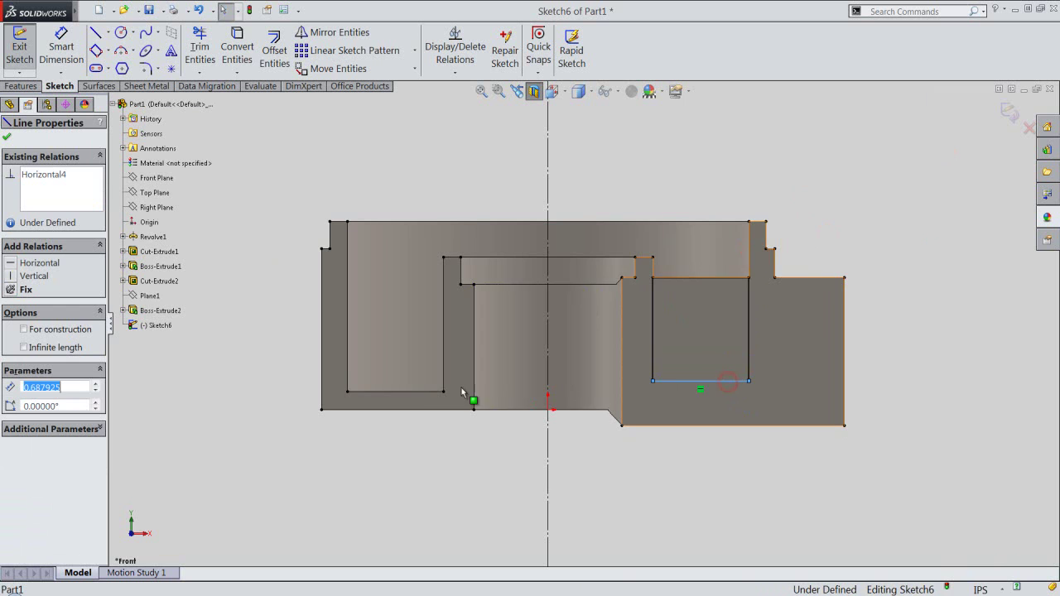
{"action": "left_click", "coordinate": [418, 392], "text": "ctrl"}
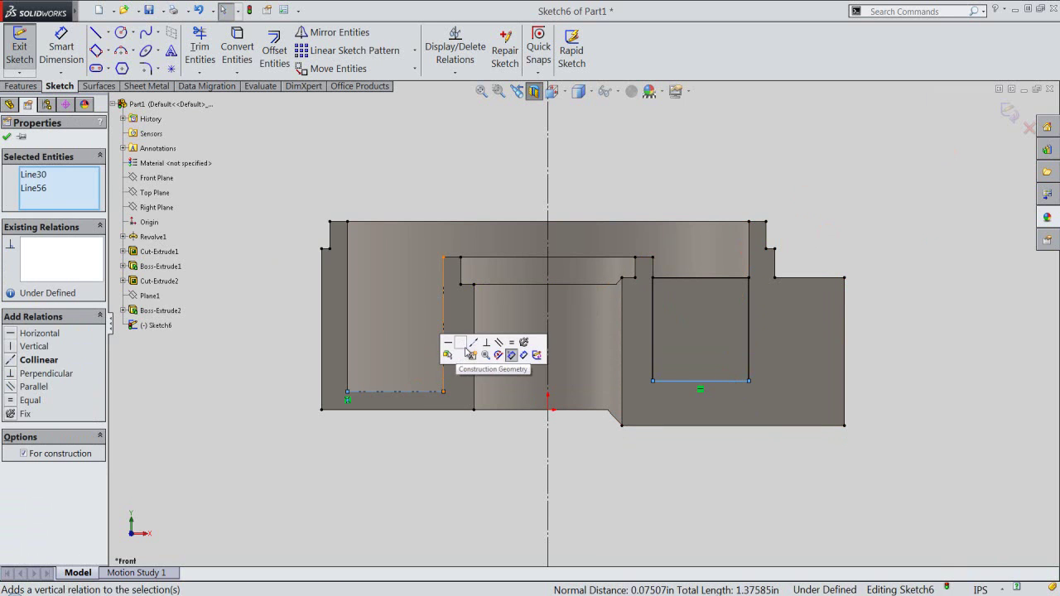
{"action": "left_click", "coordinate": [473, 351]}
{"action": "left_click", "coordinate": [507, 164]}
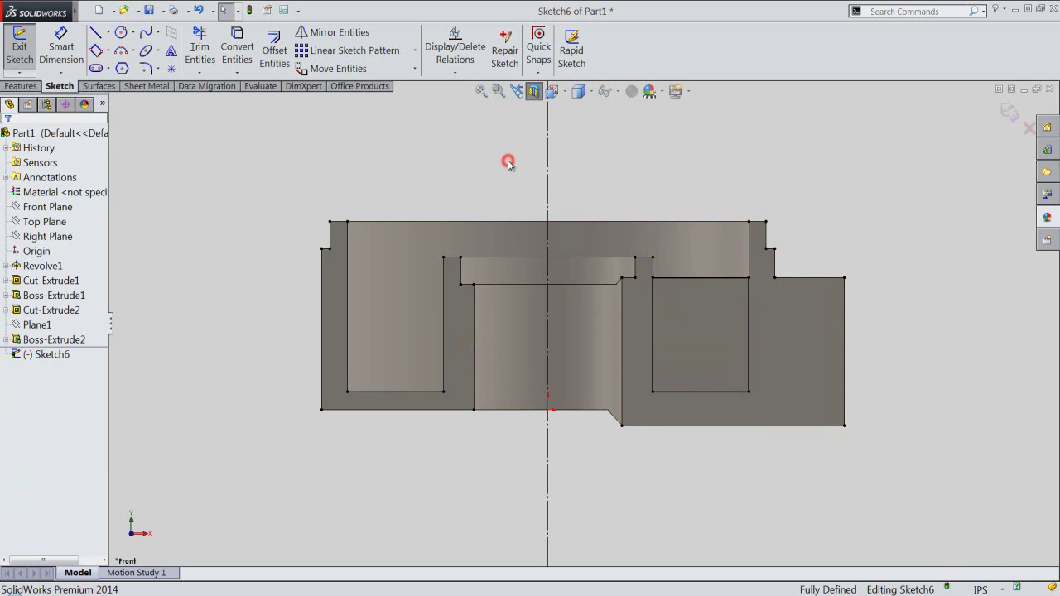
{"action": "scroll", "coordinate": [651, 300], "scroll_direction": "down", "scroll_amount": 2}
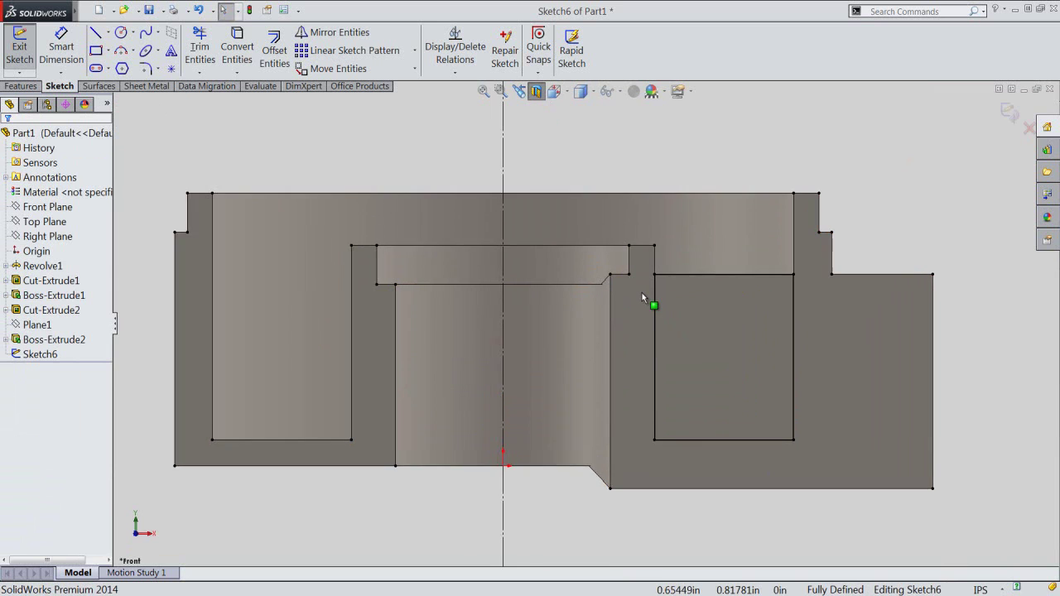
{"action": "scroll", "coordinate": [643, 295], "scroll_direction": "down", "scroll_amount": 2}
- Draw a small corner rectangle at the outer end of the inner ledge
{"action": "right_click", "coordinate": [721, 108]}
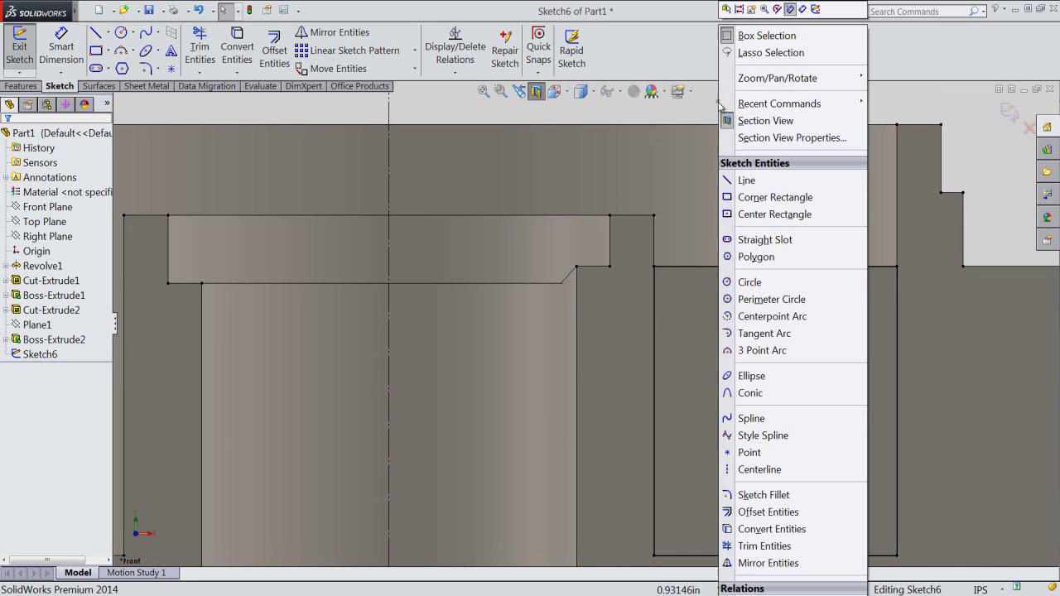
{"action": "left_click", "coordinate": [749, 197]}
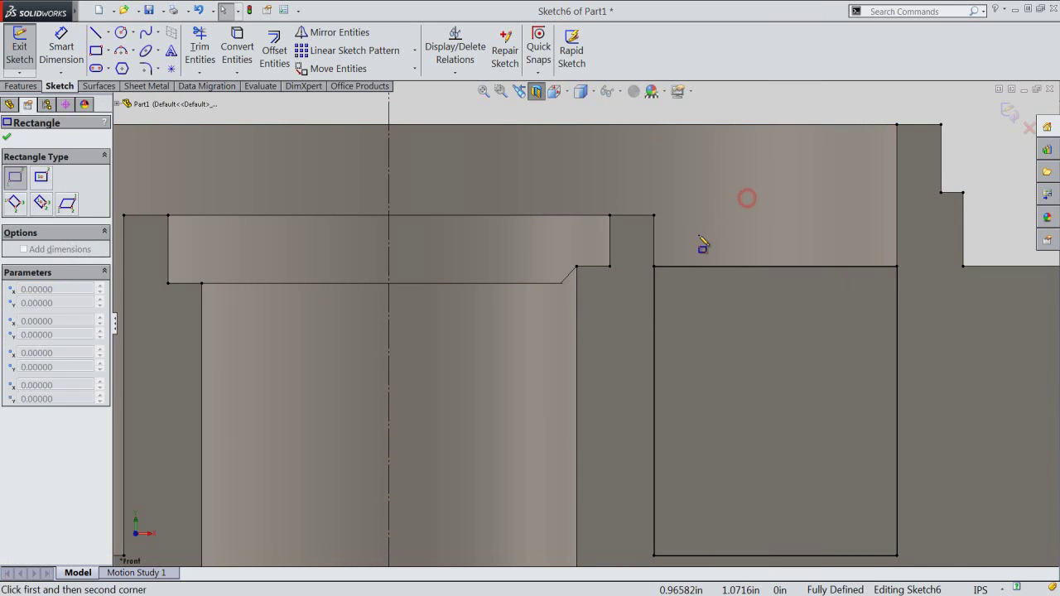
{"action": "left_click", "coordinate": [609, 267]}
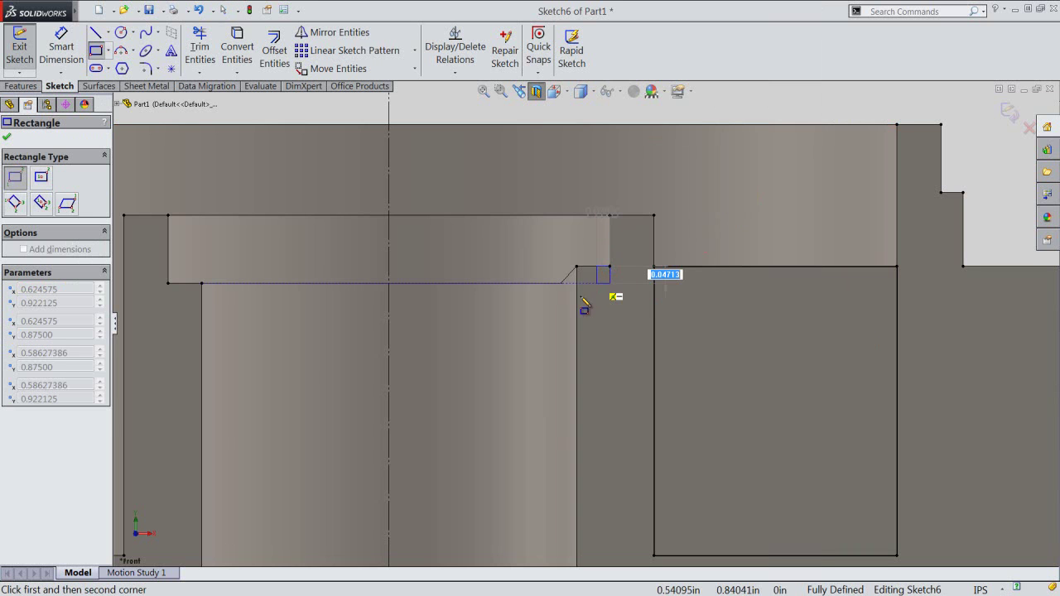
{"action": "left_click", "coordinate": [577, 296]}
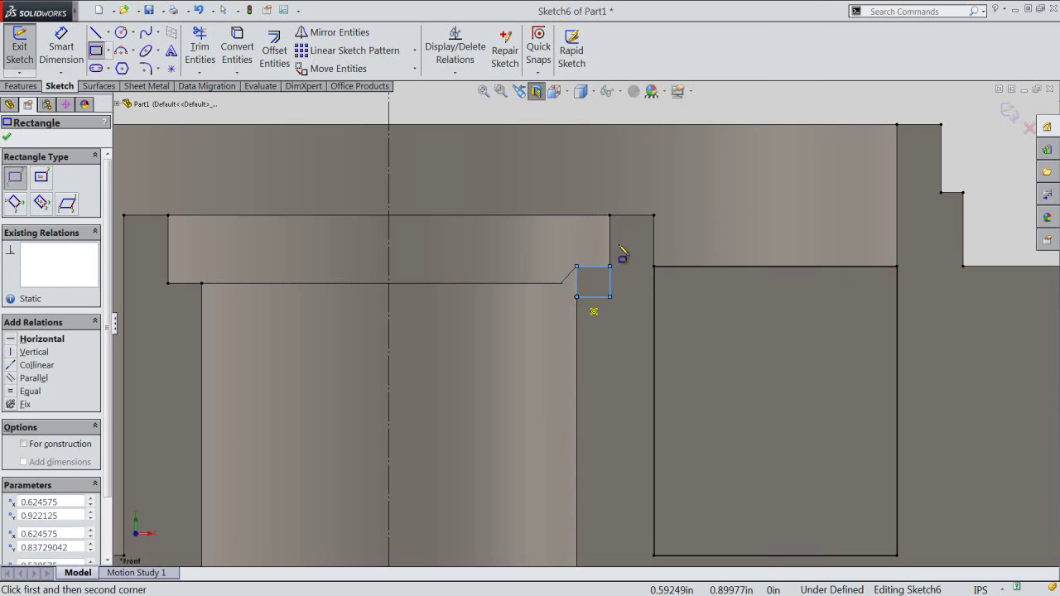
{"action": "right_click", "coordinate": [669, 112]}
{"action": "left_click", "coordinate": [727, 121]}
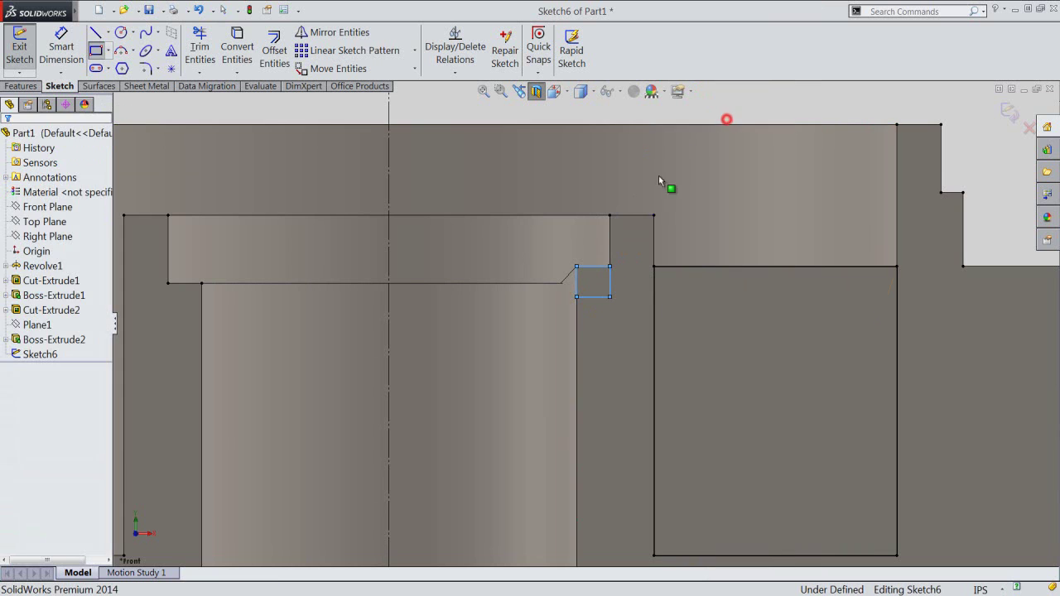
- Make the small rectangle's bottom edge collinear with the ledge's lower edge
{"action": "left_click", "coordinate": [597, 298]}
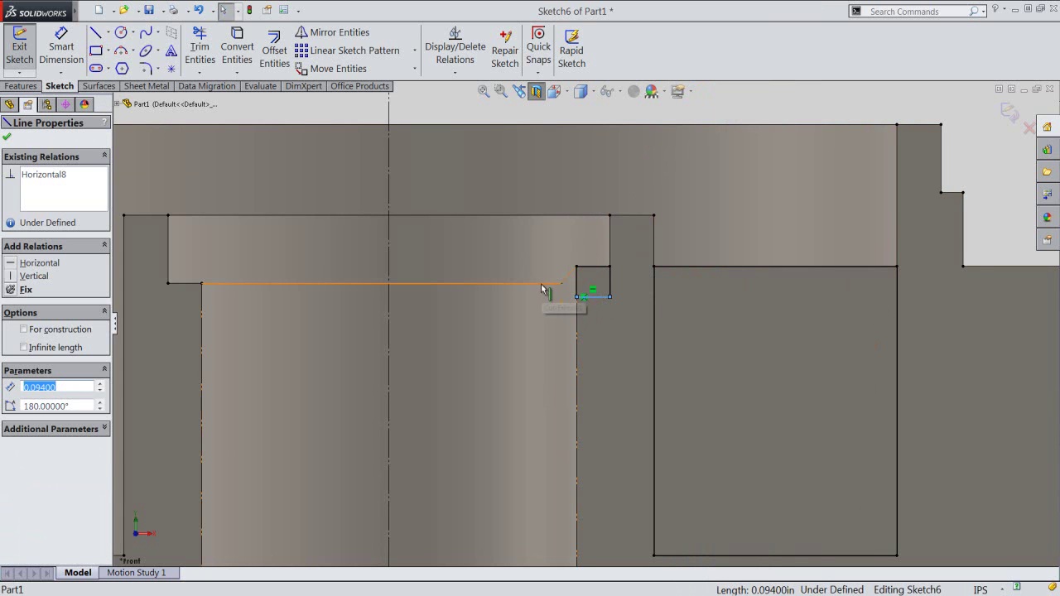
{"action": "left_click", "coordinate": [542, 285], "text": "ctrl"}
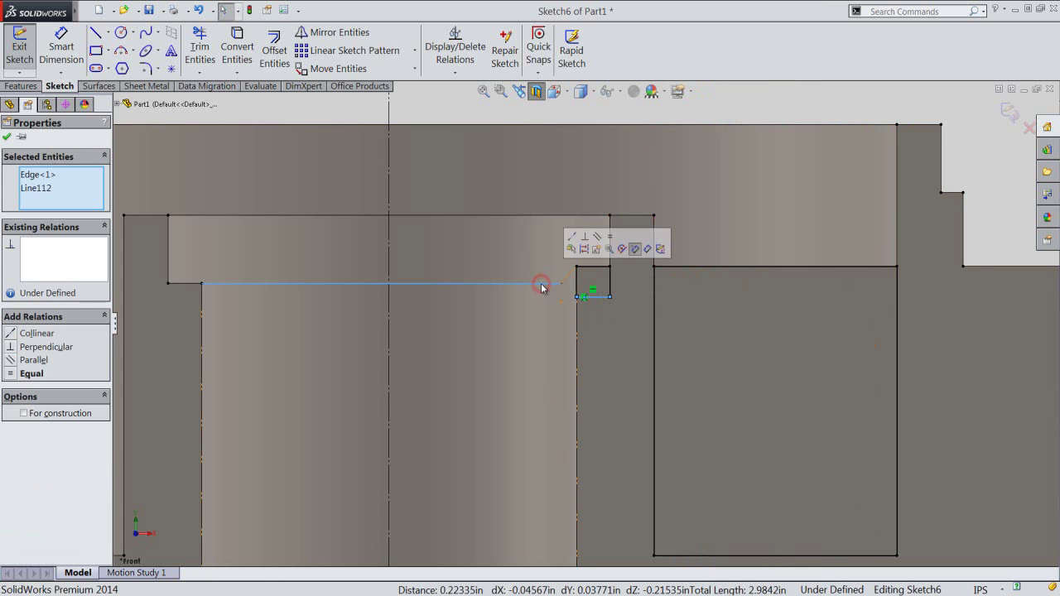
{"action": "left_click", "coordinate": [573, 238]}
{"action": "left_click", "coordinate": [739, 109]}
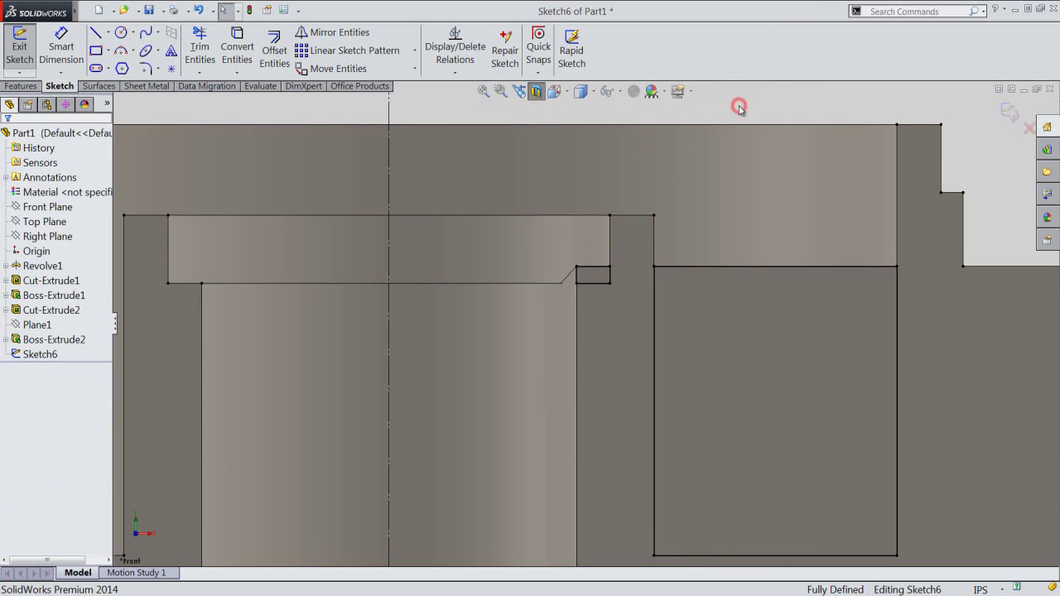
{"action": "right_click", "coordinate": [741, 110]}
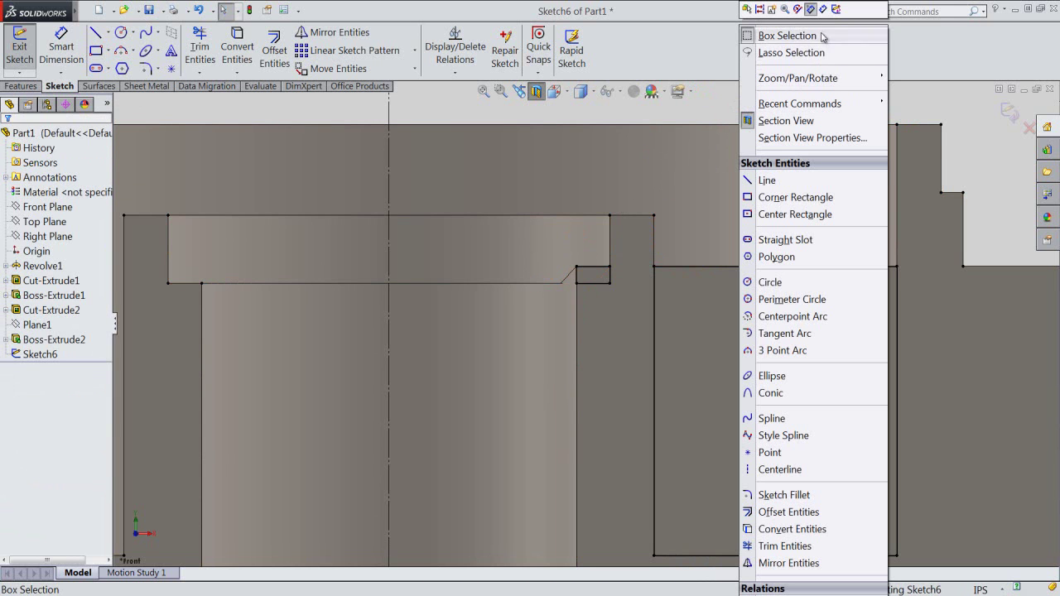
- Revolve-cut the small notch and large side rectangle regions of Sketch6 a full 360°
{"action": "left_click", "coordinate": [836, 9]}
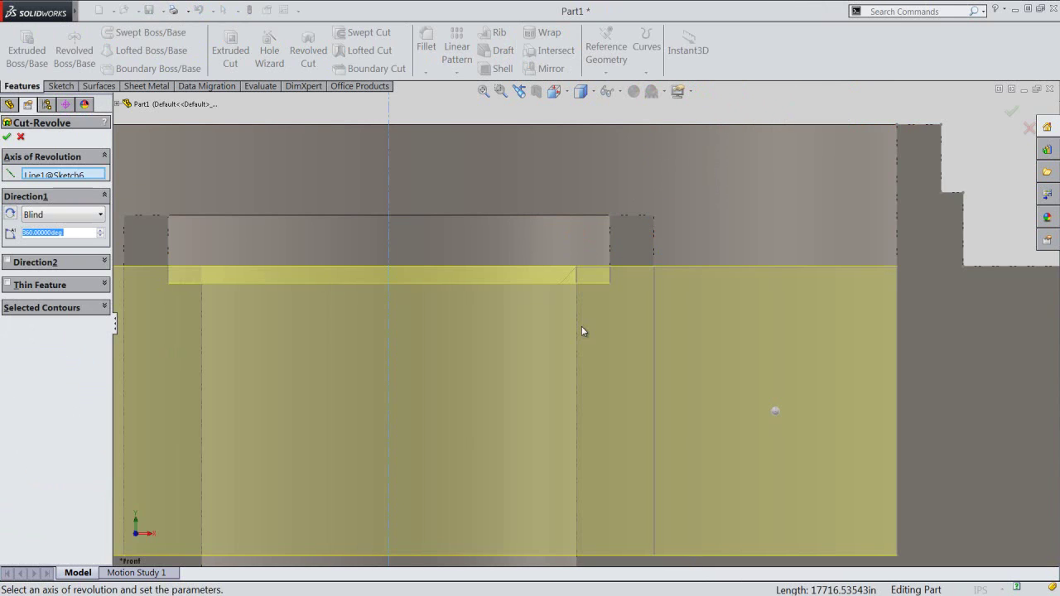
{"action": "left_click", "coordinate": [105, 308]}
{"action": "left_click", "coordinate": [83, 328]}
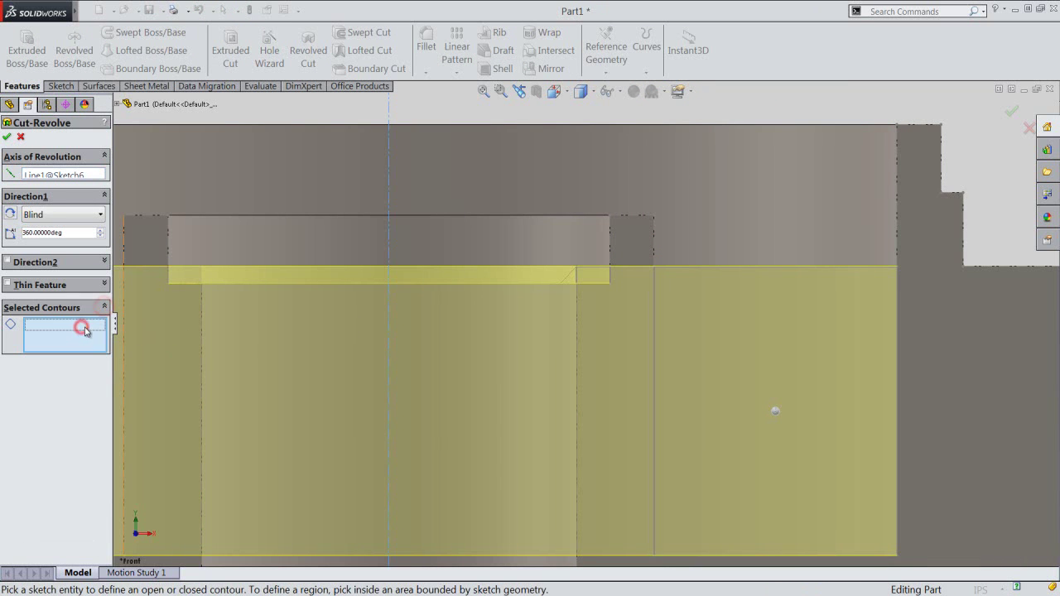
{"action": "left_click", "coordinate": [593, 276]}
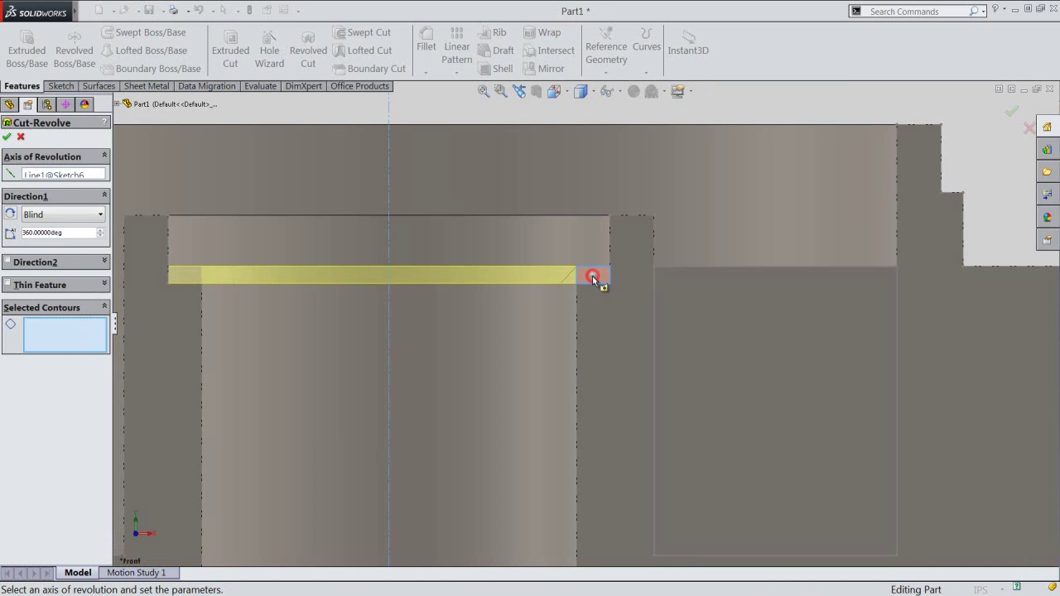
{"action": "left_click", "coordinate": [696, 305]}
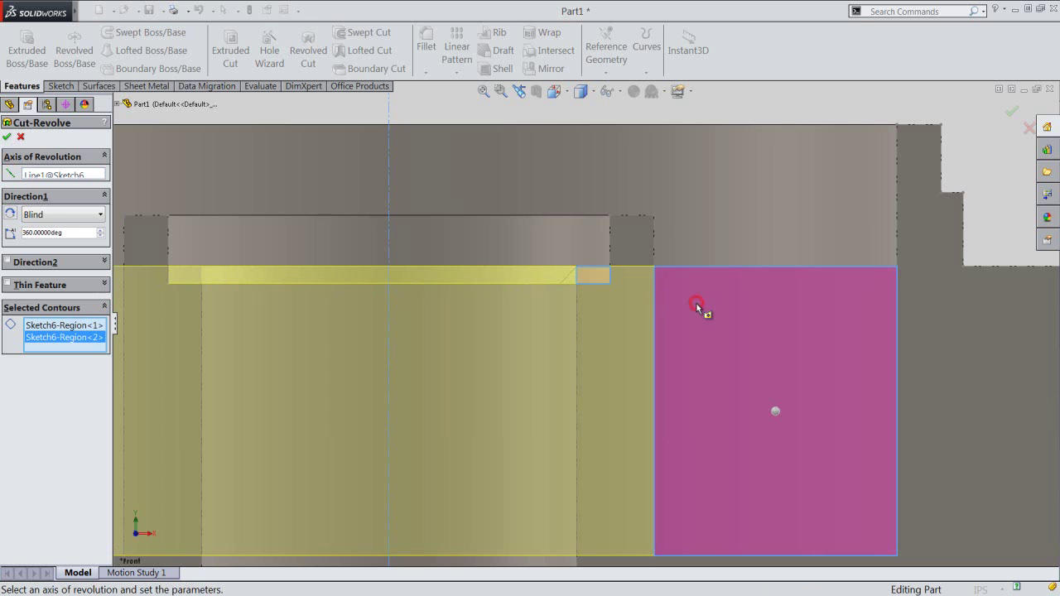
{"action": "left_click", "coordinate": [7, 137]}
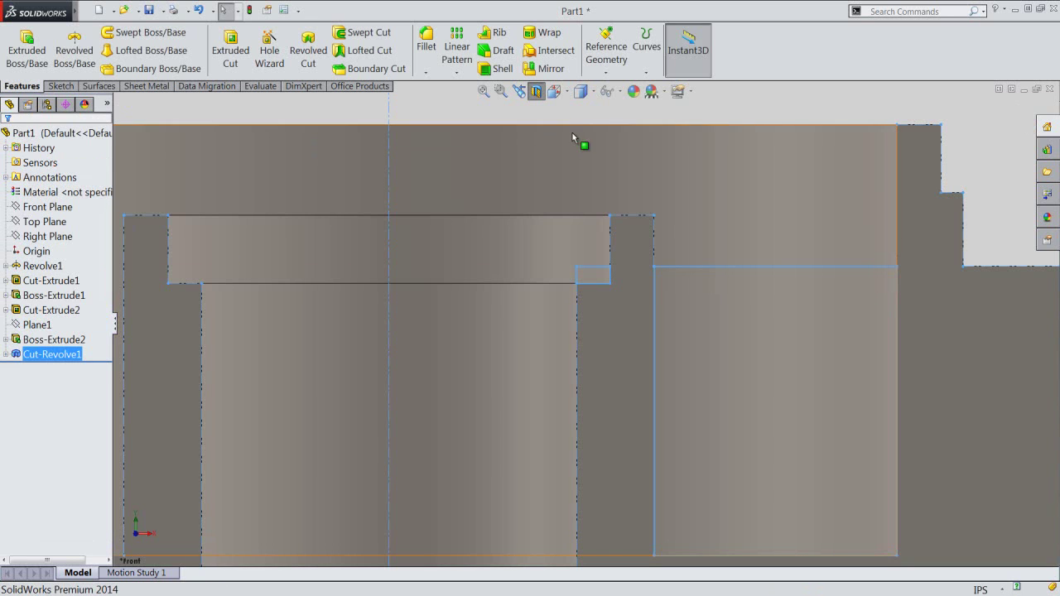
- Rebuild Part1 in isometric view, zoom to fit, and save it with Ctrl+S
{"action": "key", "text": "ctrl+7"}
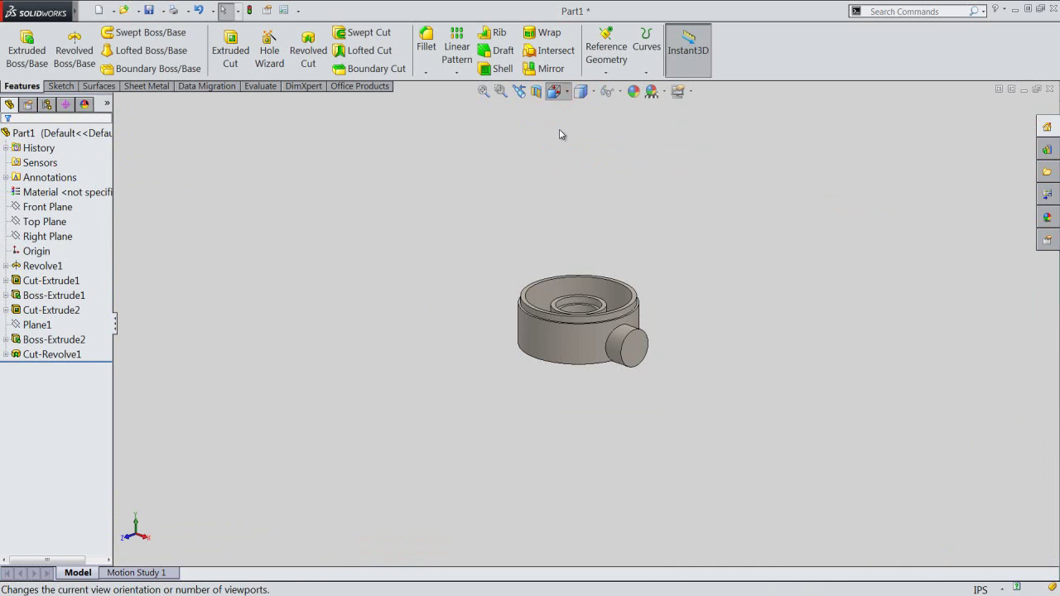
{"action": "left_click", "coordinate": [554, 91]}
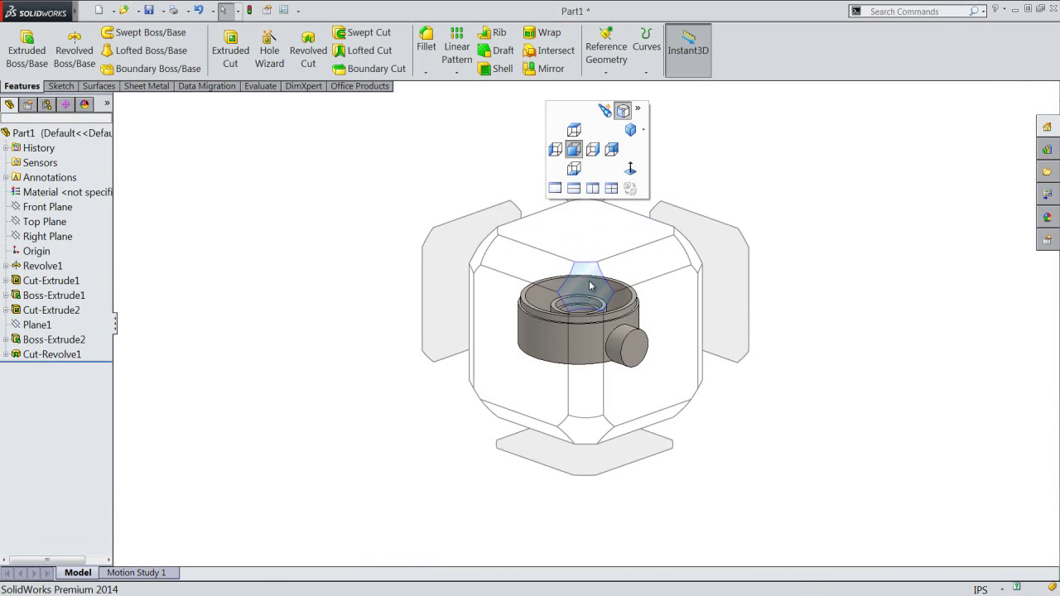
{"action": "left_click", "coordinate": [583, 287]}
{"action": "mouse_move", "coordinate": [580, 290]}
{"action": "middle_mouse_down"}
{"action": "mouse_move", "coordinate": [585, 326]}
{"action": "mouse_move", "coordinate": [644, 428]}
{"action": "middle_mouse_up"}
{"action": "left_click", "coordinate": [519, 90]}
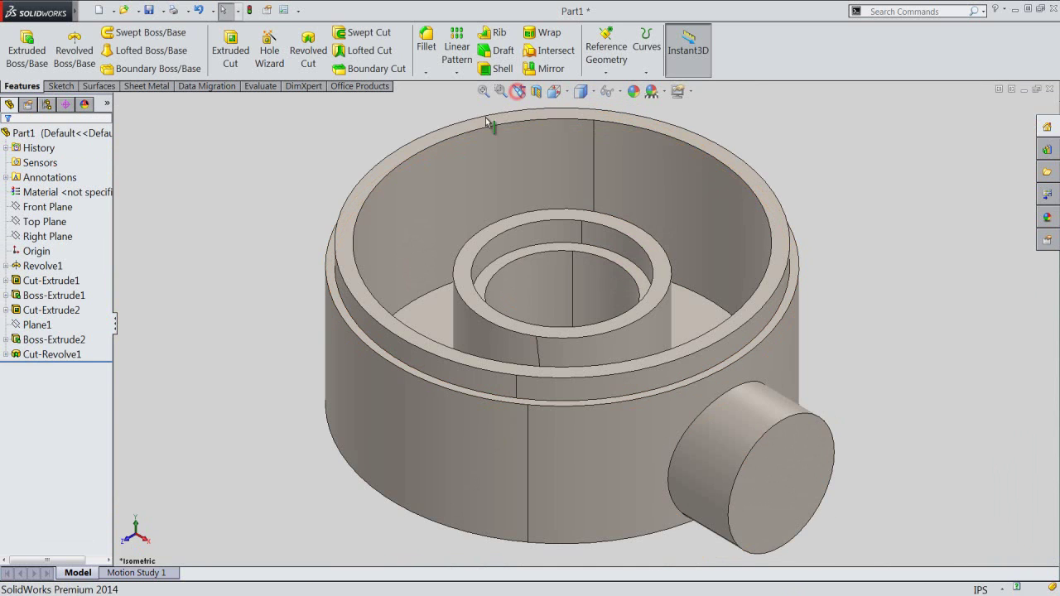
{"action": "left_click", "coordinate": [252, 14]}
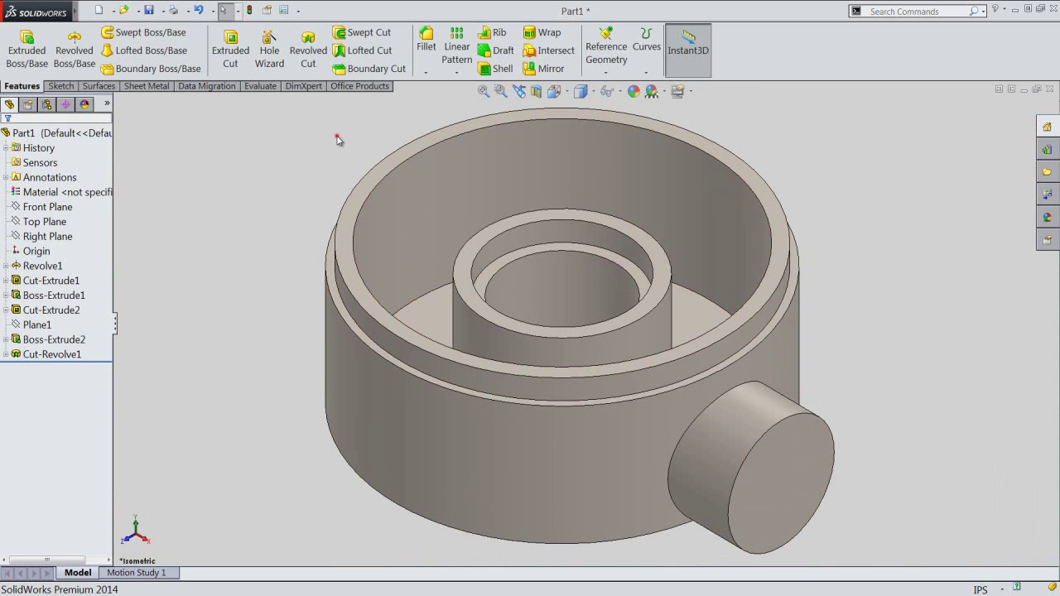
{"action": "left_click", "coordinate": [483, 90]}
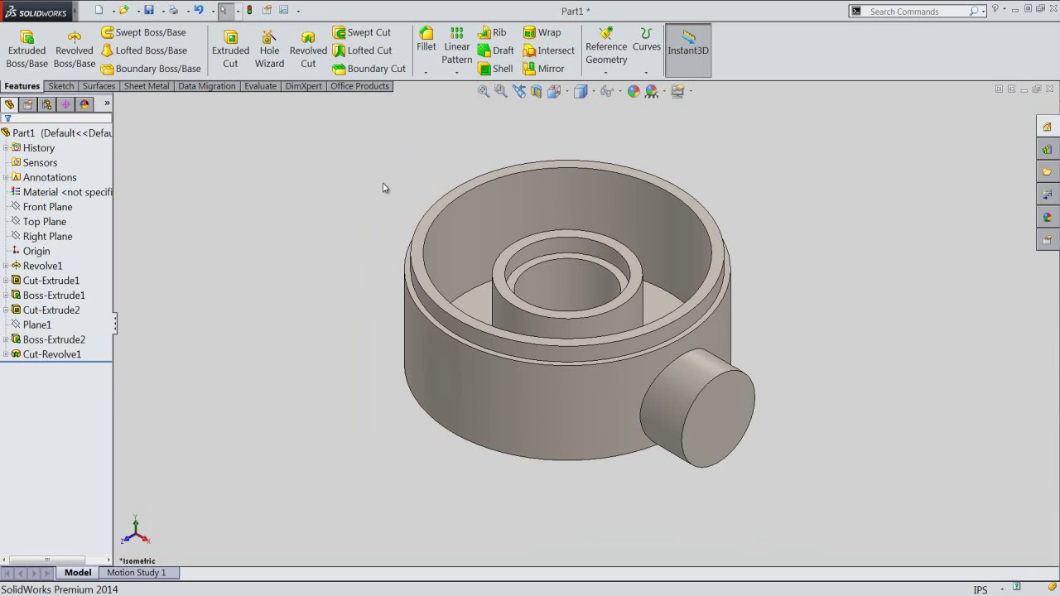
{"action": "key", "text": "ctrl+s"}
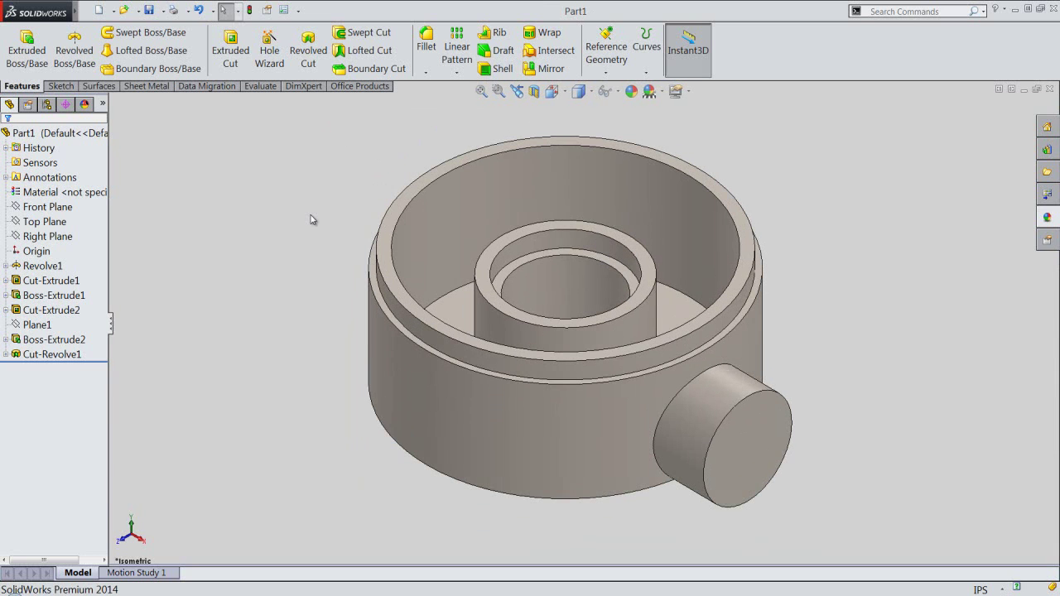
- For a new boss extrude, sketch the side boss end face's edge offset 0.0625 in inward
{"action": "left_click", "coordinate": [12, 51]}
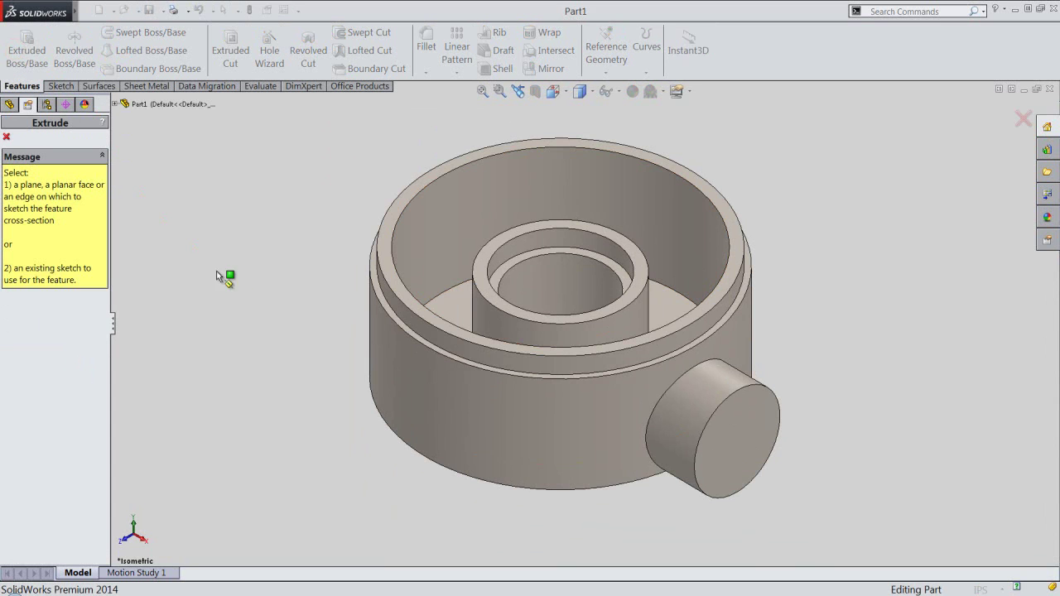
{"action": "left_click", "coordinate": [742, 442]}
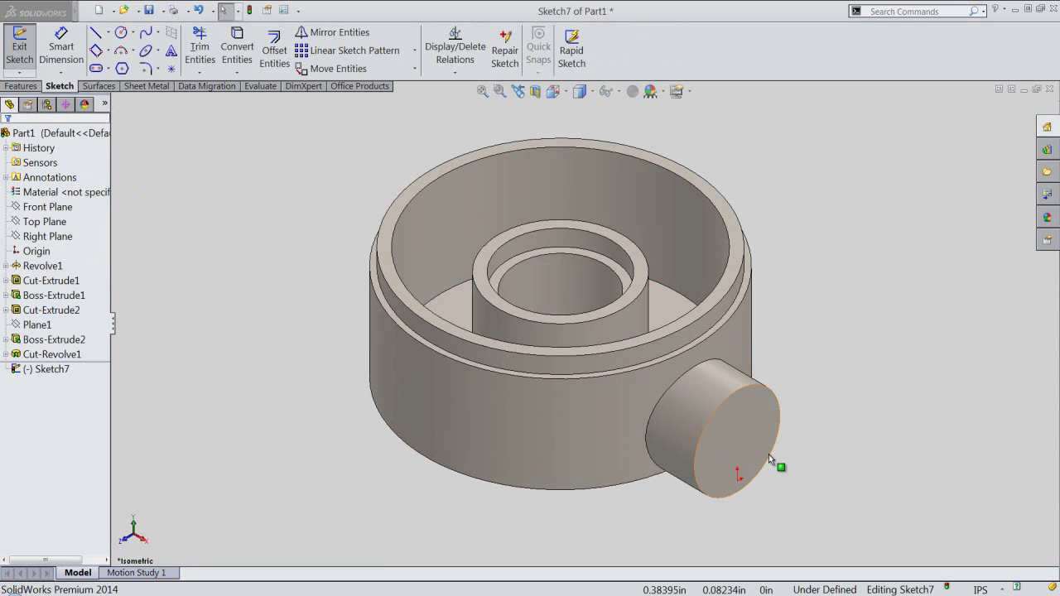
{"action": "left_click", "coordinate": [769, 455]}
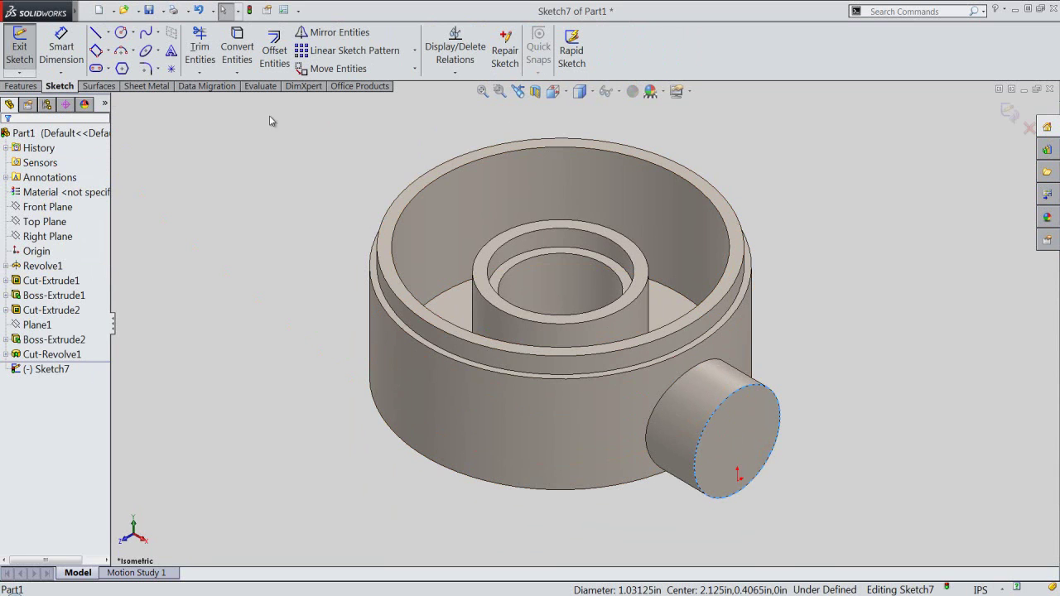
{"action": "left_click", "coordinate": [274, 51]}
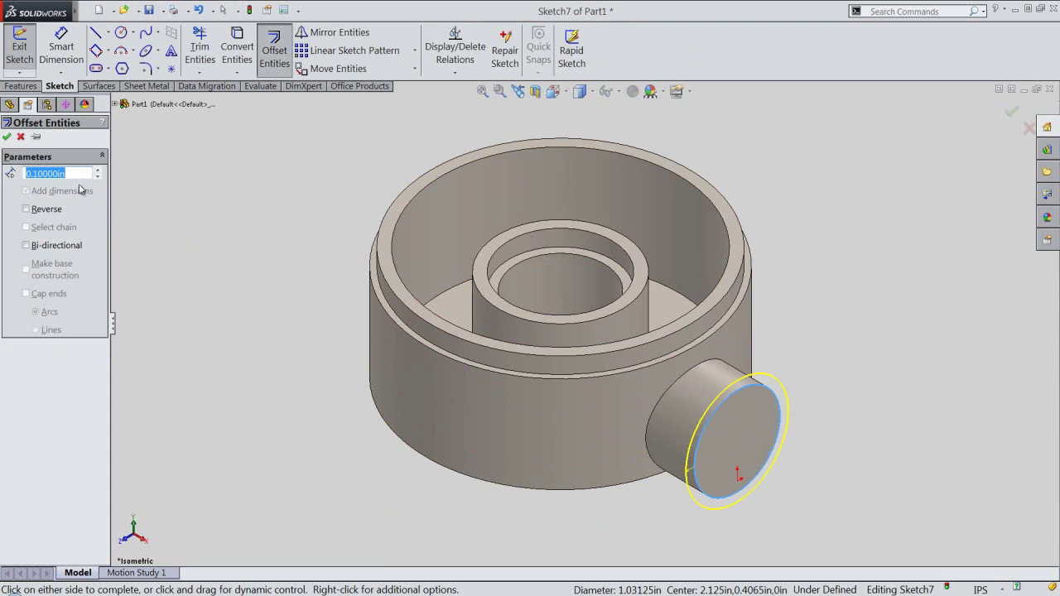
{"action": "left_click", "coordinate": [74, 171]}
{"action": "key", "text": "BackSpace"}
{"action": "type", "text": ".0625"}
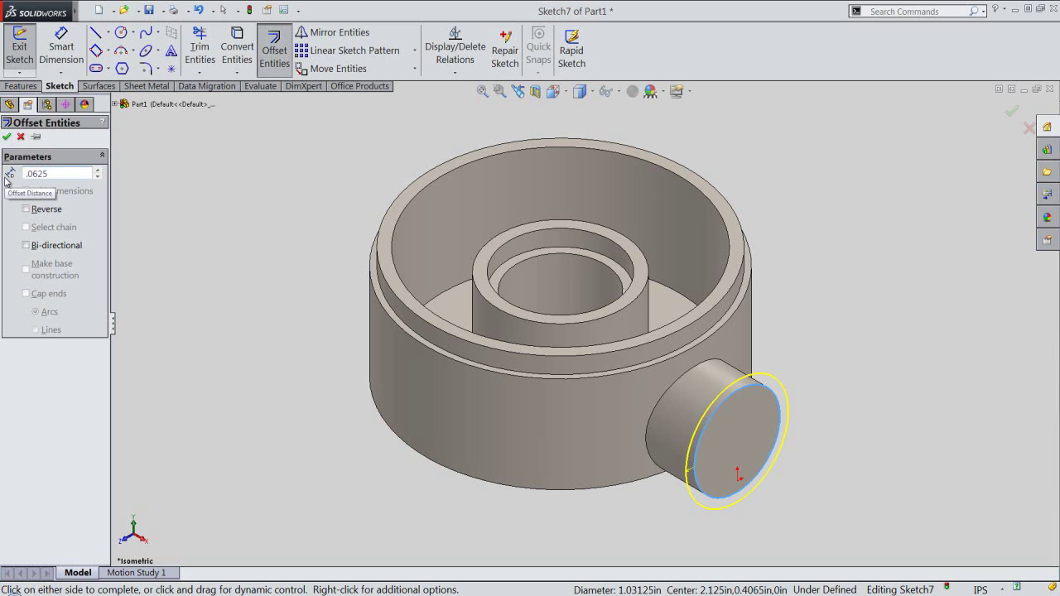
{"action": "key", "text": "Return"}
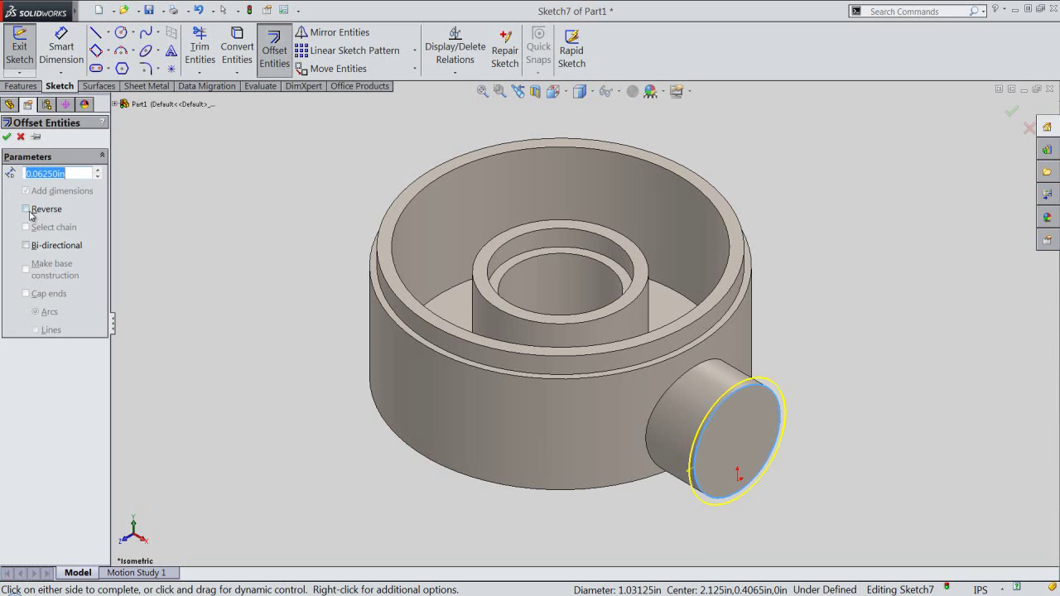
{"action": "left_click", "coordinate": [27, 210]}
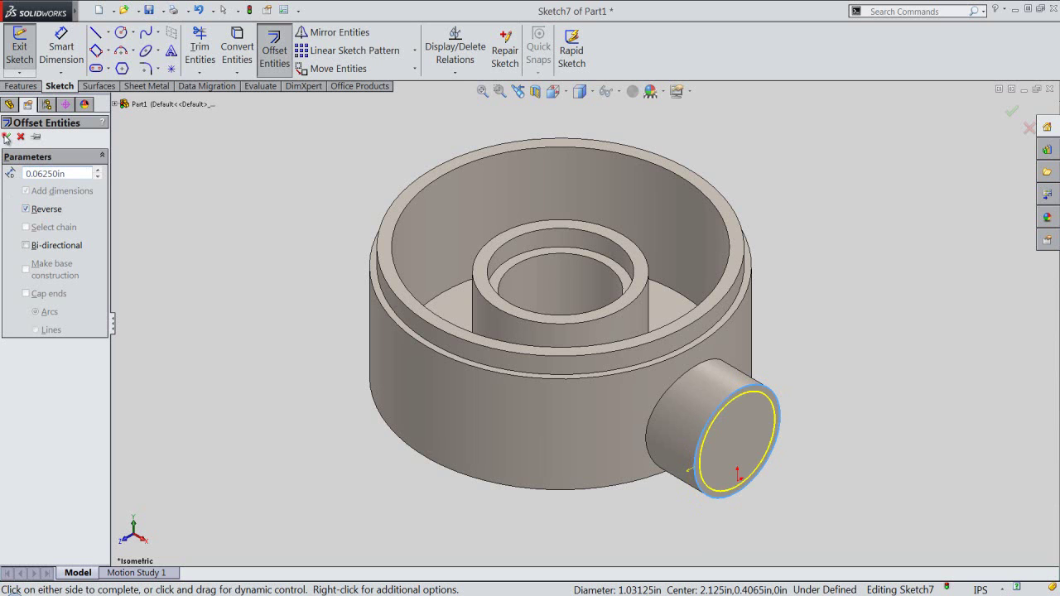
{"action": "right_click", "coordinate": [244, 234]}
{"action": "left_click", "coordinate": [341, 9]}
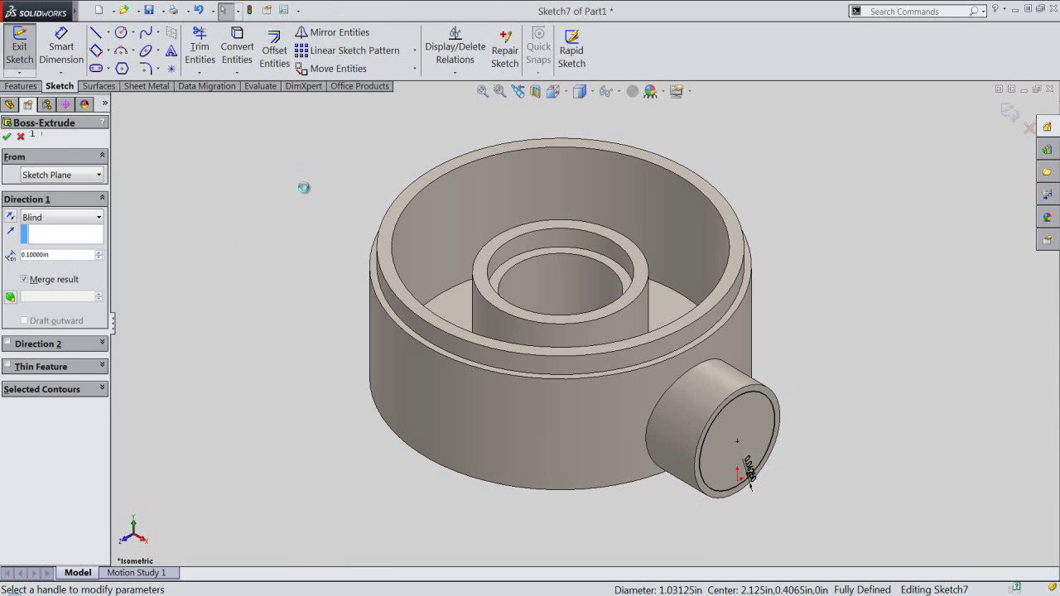
- Extrude the offset circle 3.875 in blind to form the handle tube, then zoom to fit
{"action": "left_click", "coordinate": [69, 253]}
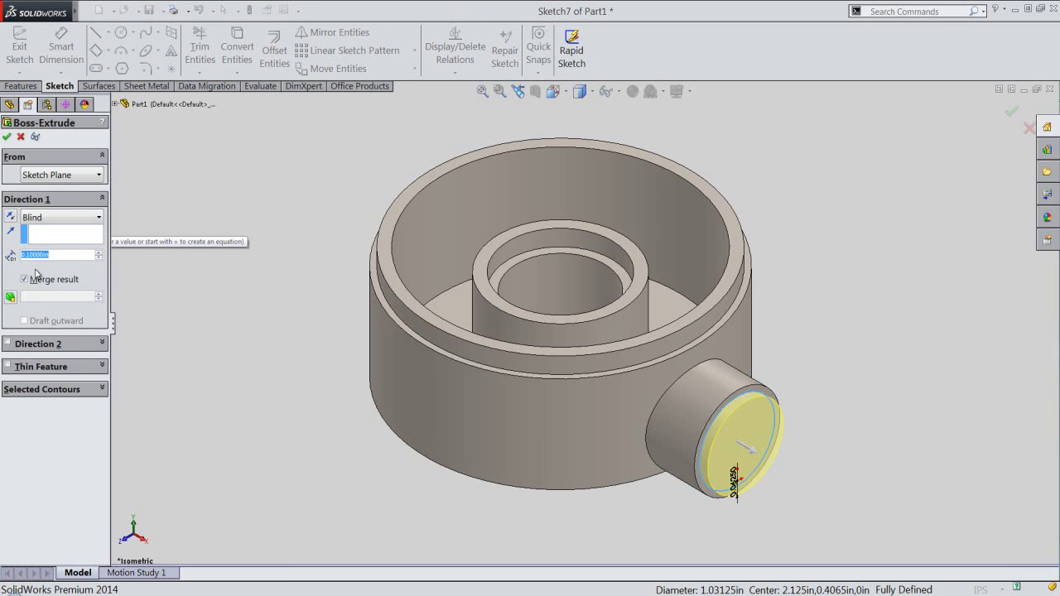
{"action": "type", "text": "3"}
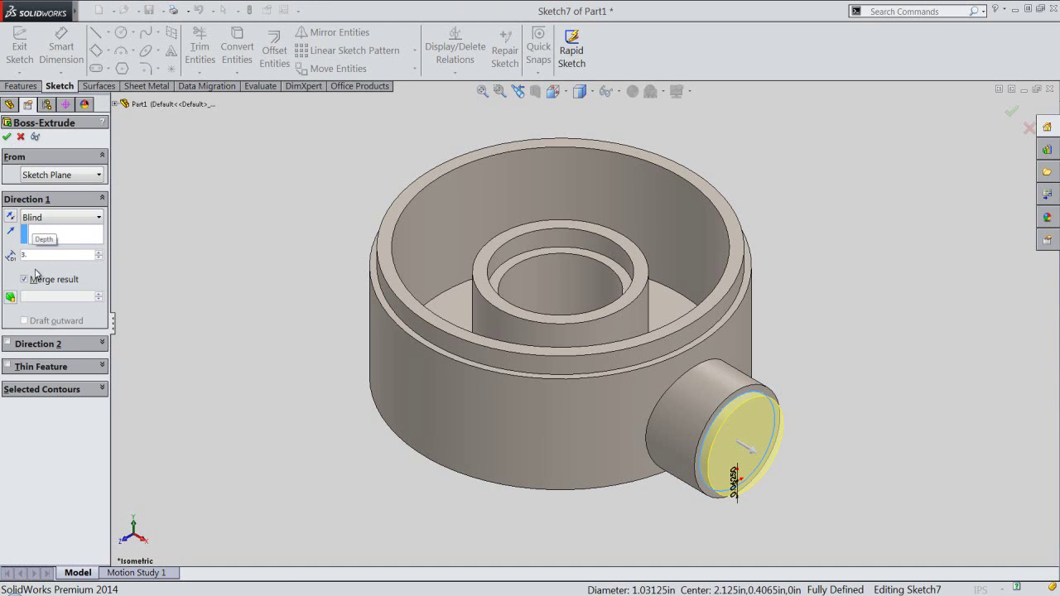
{"action": "type", "text": ".875"}
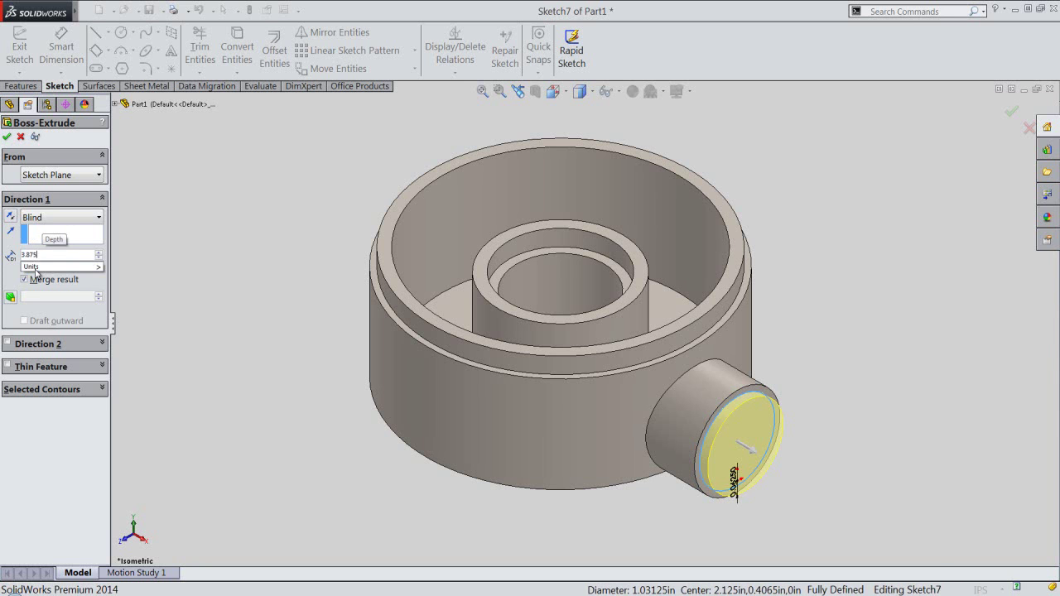
{"action": "key", "text": "Return"}
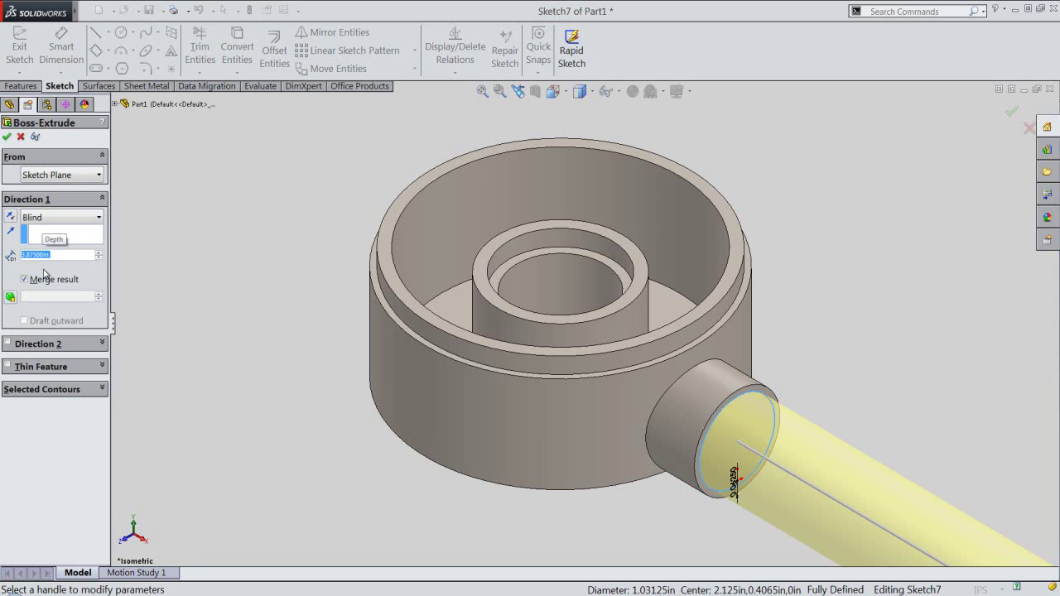
{"action": "right_click", "coordinate": [164, 245]}
{"action": "left_click", "coordinate": [177, 236]}
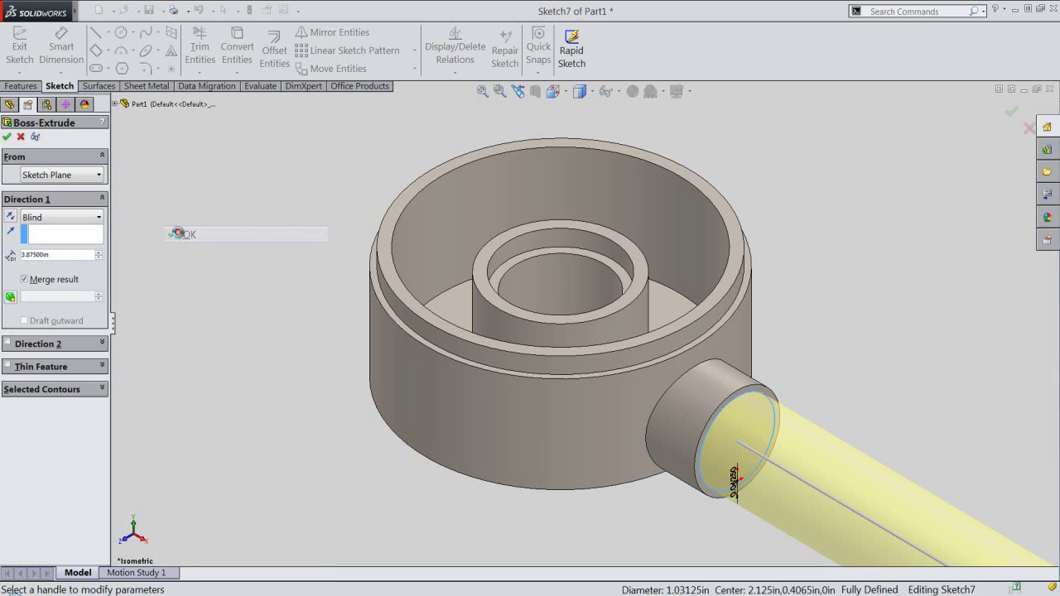
{"action": "left_click", "coordinate": [482, 91]}
{"action": "left_click", "coordinate": [329, 171]}
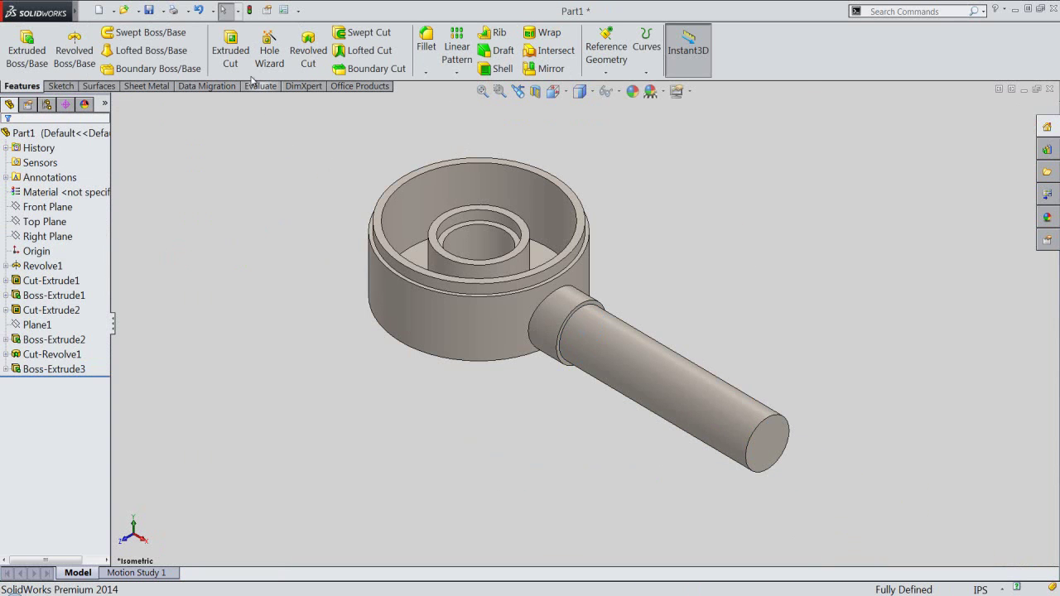
- For an extruded cut, draw a centred 0.8125 in circle on the handle's end face
{"action": "left_click", "coordinate": [234, 56]}
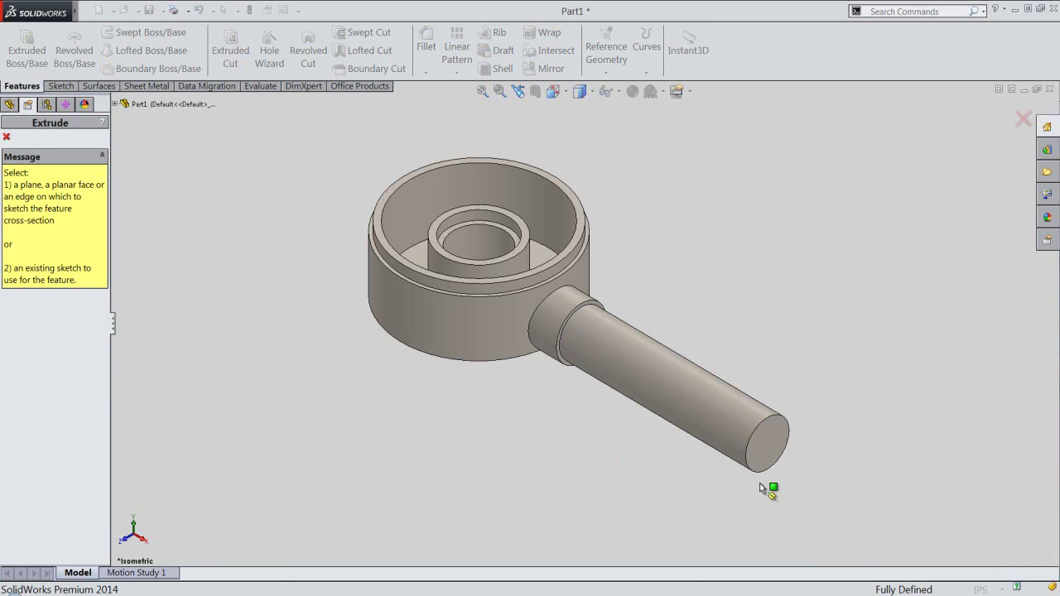
{"action": "scroll", "coordinate": [762, 480], "scroll_direction": "down", "scroll_amount": 3}
{"action": "scroll", "coordinate": [783, 432], "scroll_direction": "down", "scroll_amount": 2}
{"action": "left_click", "coordinate": [710, 426]}
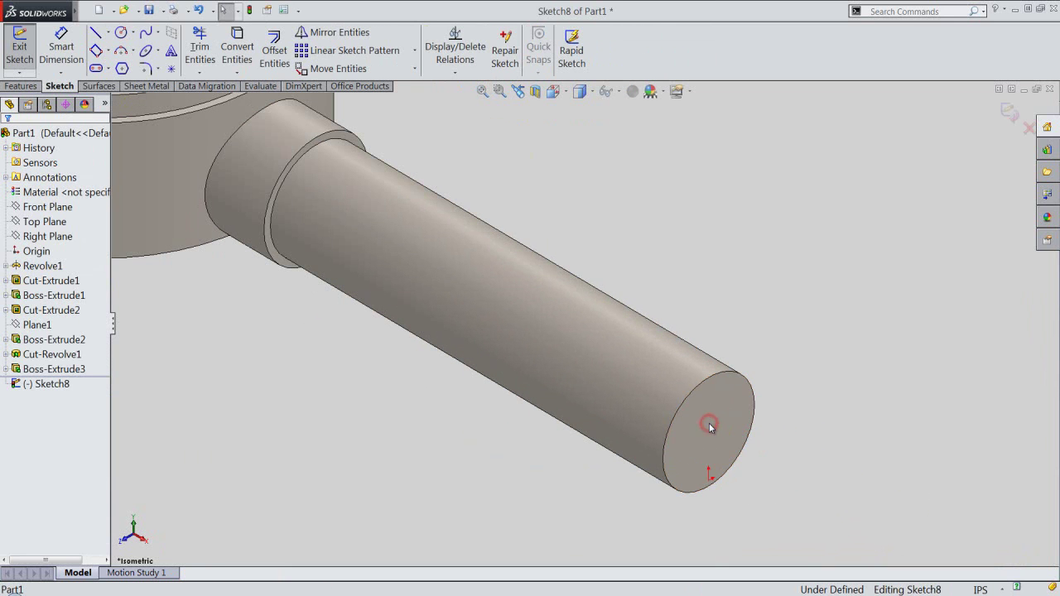
{"action": "right_click", "coordinate": [789, 280]}
{"action": "left_click", "coordinate": [802, 249]}
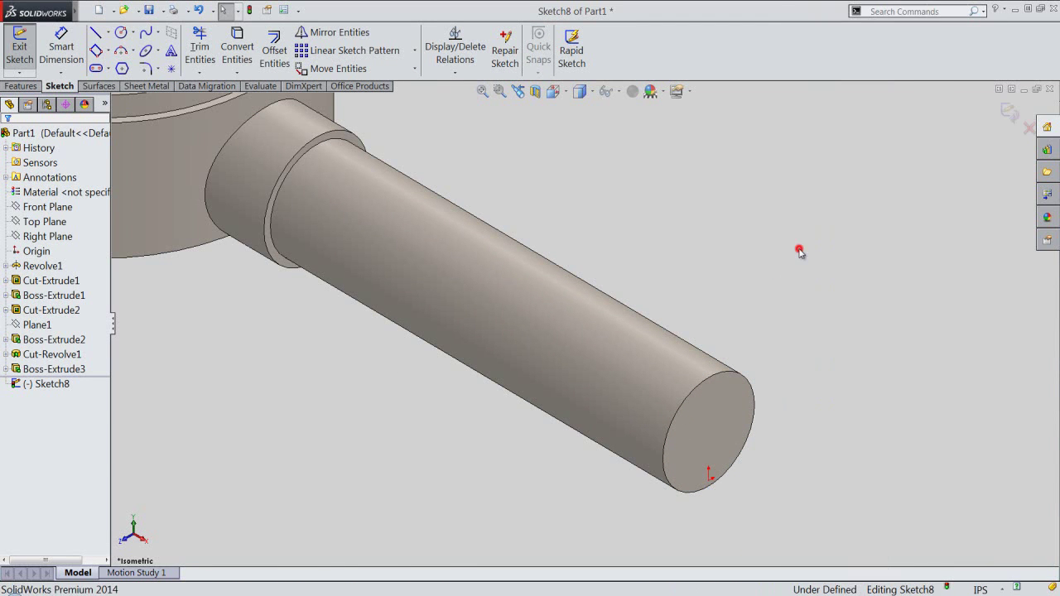
{"action": "left_click", "coordinate": [709, 432]}
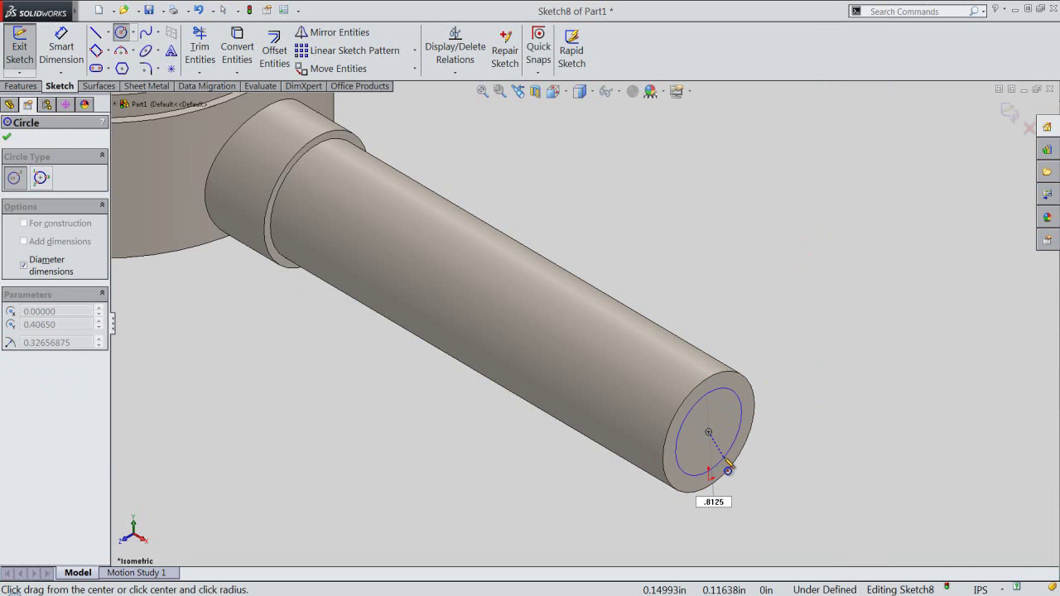
{"action": "left_click", "coordinate": [728, 469]}
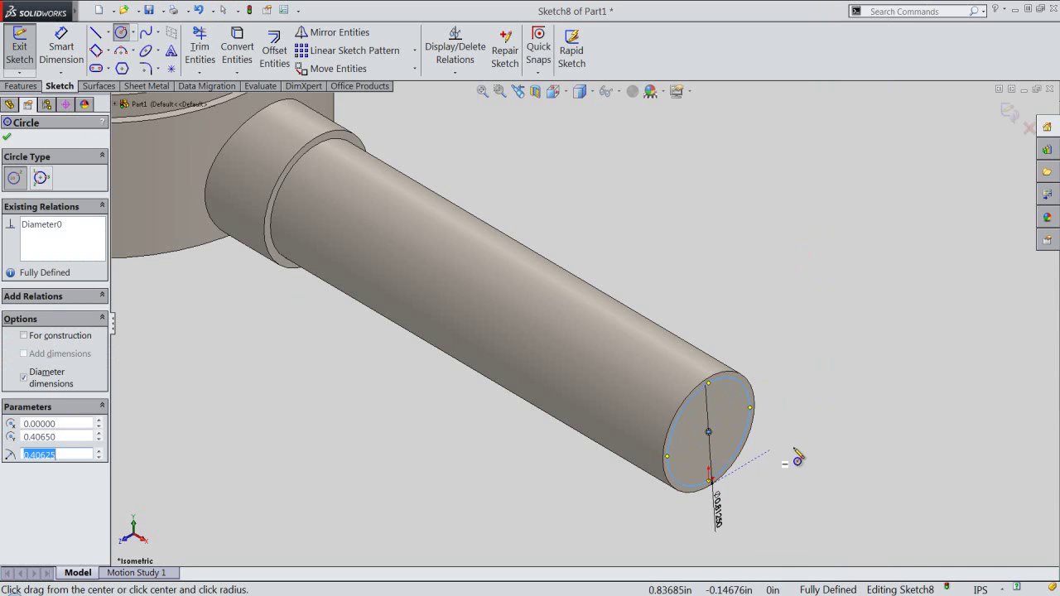
- Exit the circle sketch into the 3.875 in Cut-Extrude preview and open its direction options
{"action": "right_click", "coordinate": [785, 463]}
{"action": "left_click", "coordinate": [851, 143]}
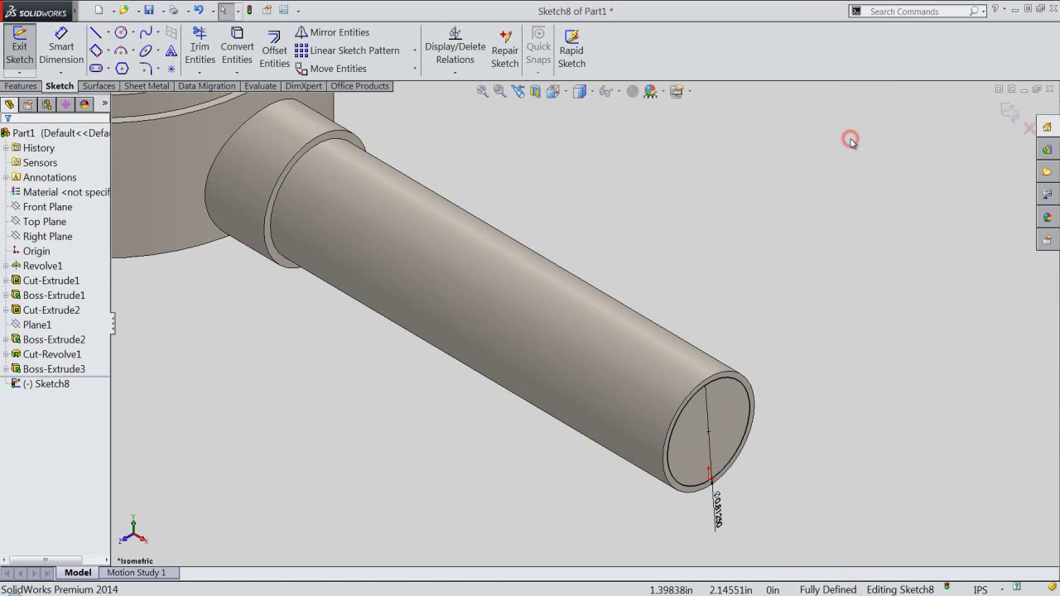
{"action": "right_click", "coordinate": [851, 143]}
{"action": "left_click", "coordinate": [864, 204]}
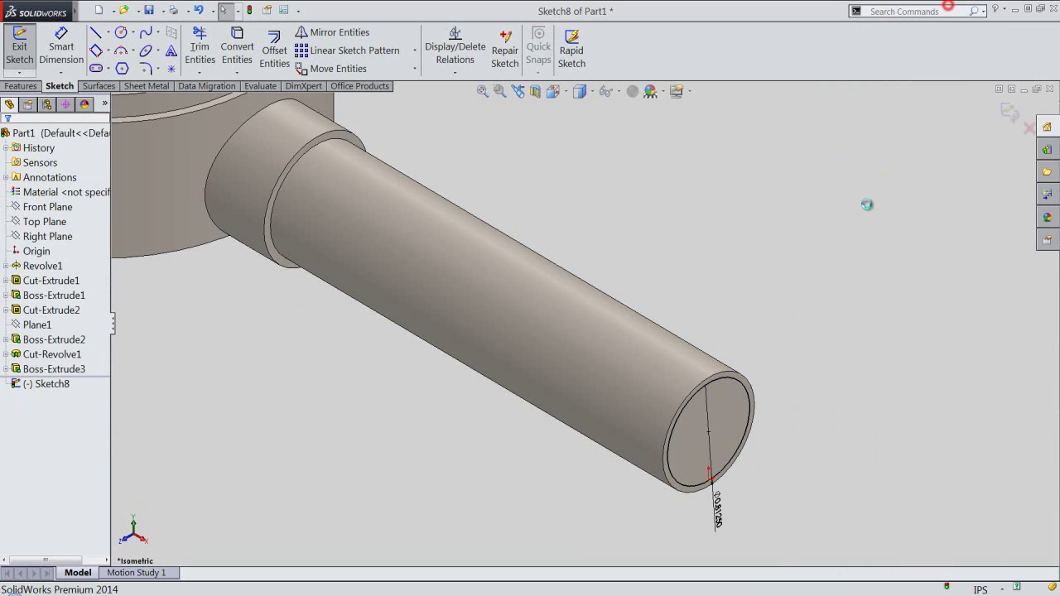
{"action": "right_click", "coordinate": [859, 231]}
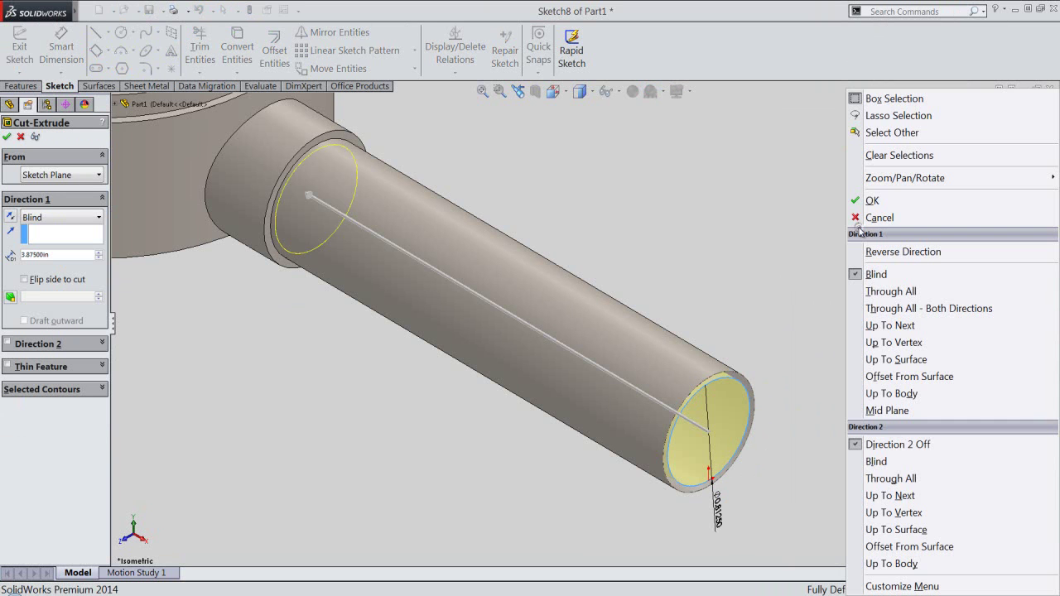
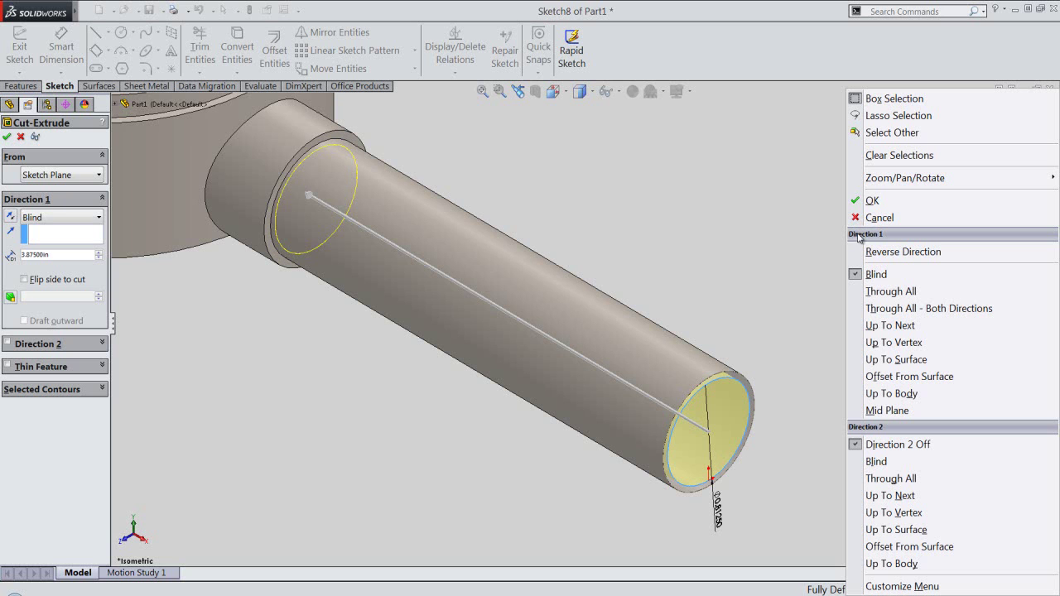
- End the bore cut Up To Surface at the bowl's inner wall, creating Cut-Extrude3
{"action": "left_click", "coordinate": [896, 360]}
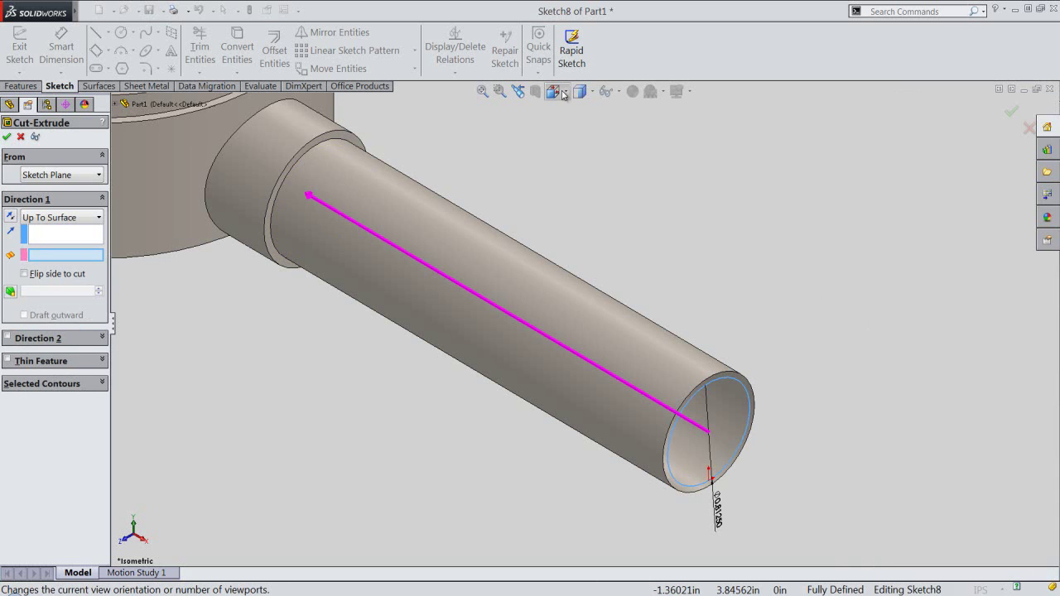
{"action": "key", "text": "f"}
{"action": "key", "text": "space"}
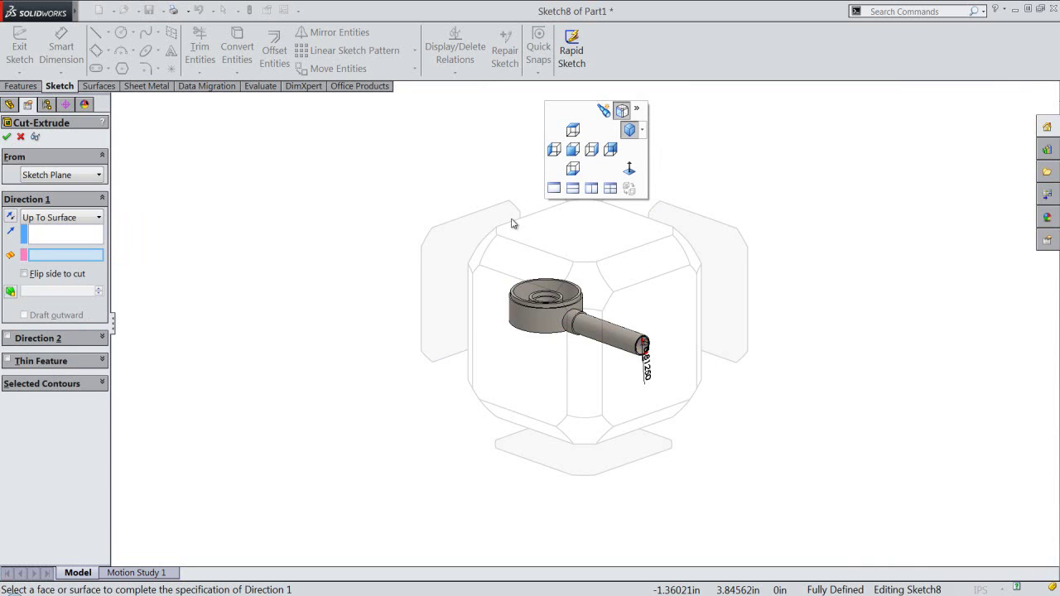
{"action": "left_click", "coordinate": [482, 255]}
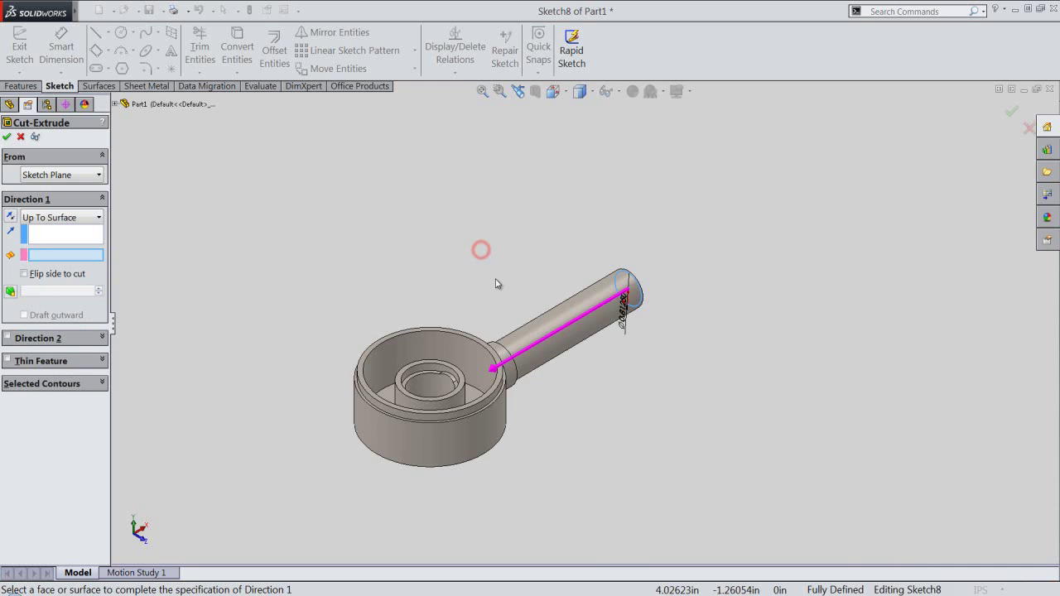
{"action": "scroll", "coordinate": [490, 380], "scroll_direction": "down", "scroll_amount": 3}
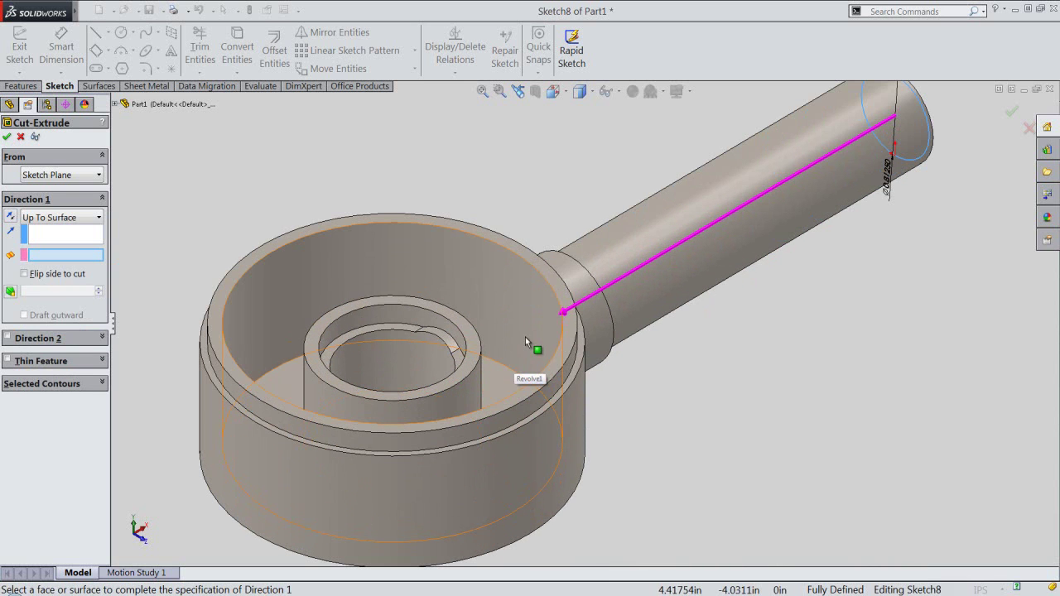
{"action": "left_click", "coordinate": [525, 337]}
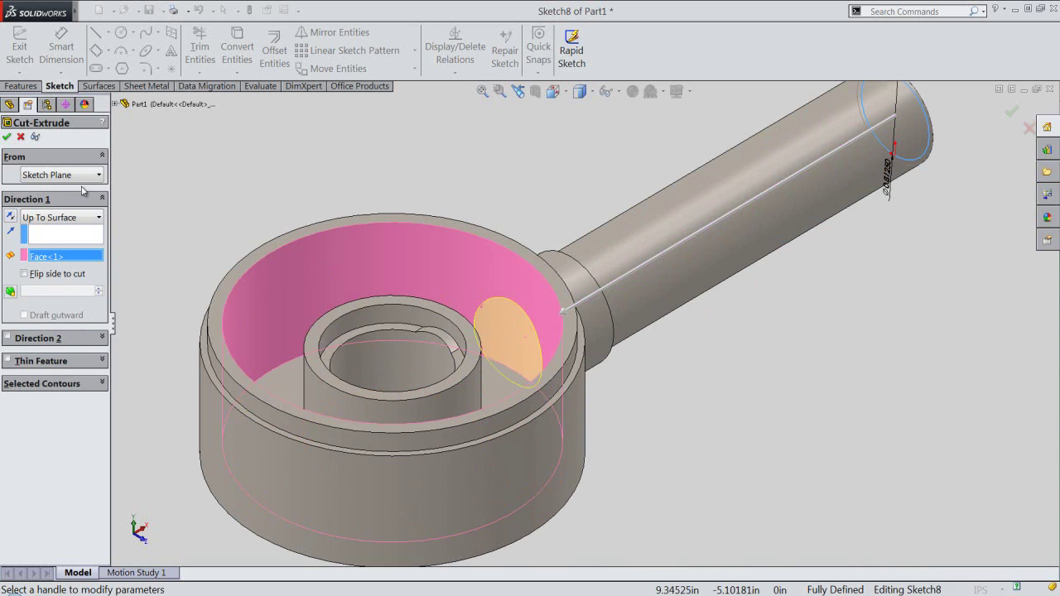
{"action": "left_click", "coordinate": [9, 137]}
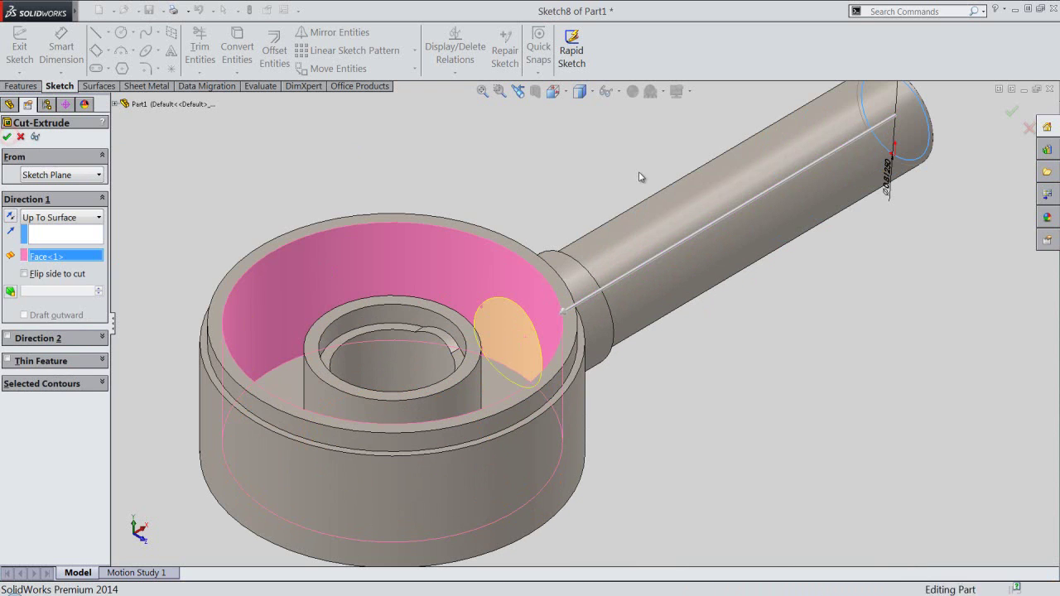
{"action": "left_click", "coordinate": [596, 162]}
{"action": "scroll", "coordinate": [523, 332], "scroll_direction": "down", "scroll_amount": 1}
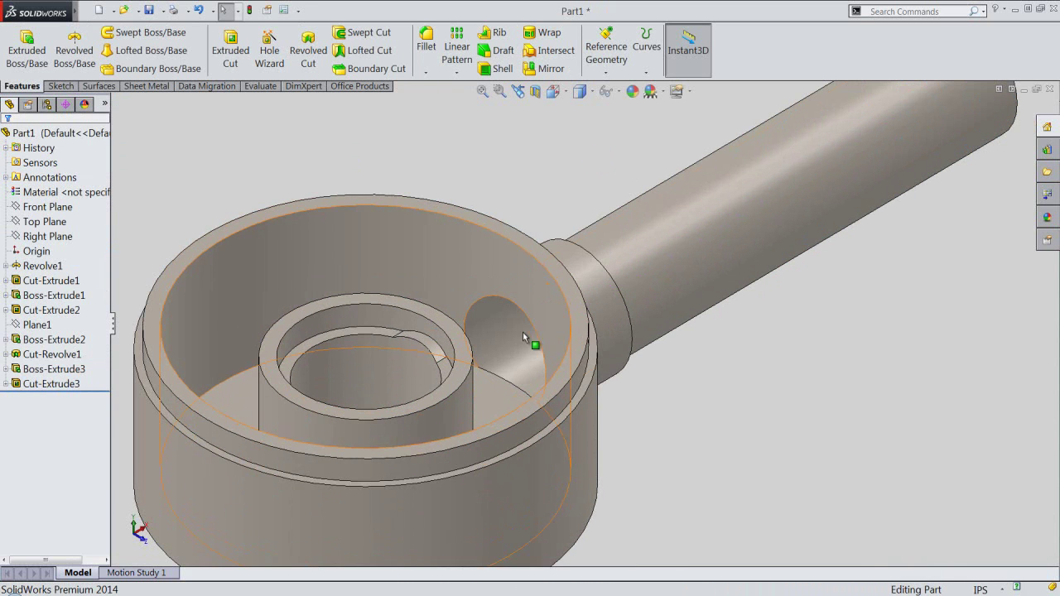
{"action": "scroll", "coordinate": [497, 373], "scroll_direction": "down", "scroll_amount": 2}
{"action": "mouse_move", "coordinate": [489, 385]}
{"action": "middle_mouse_down"}
{"action": "mouse_move", "coordinate": [397, 456]}
{"action": "mouse_move", "coordinate": [378, 492]}
{"action": "mouse_move", "coordinate": [386, 516]}
{"action": "middle_mouse_up"}
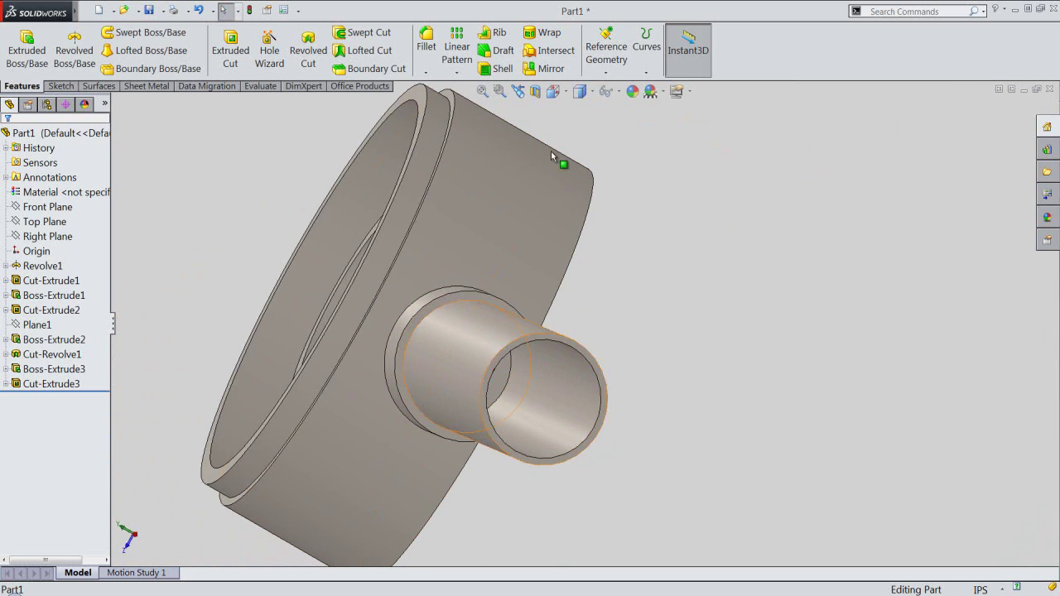
{"action": "left_click", "coordinate": [519, 92]}
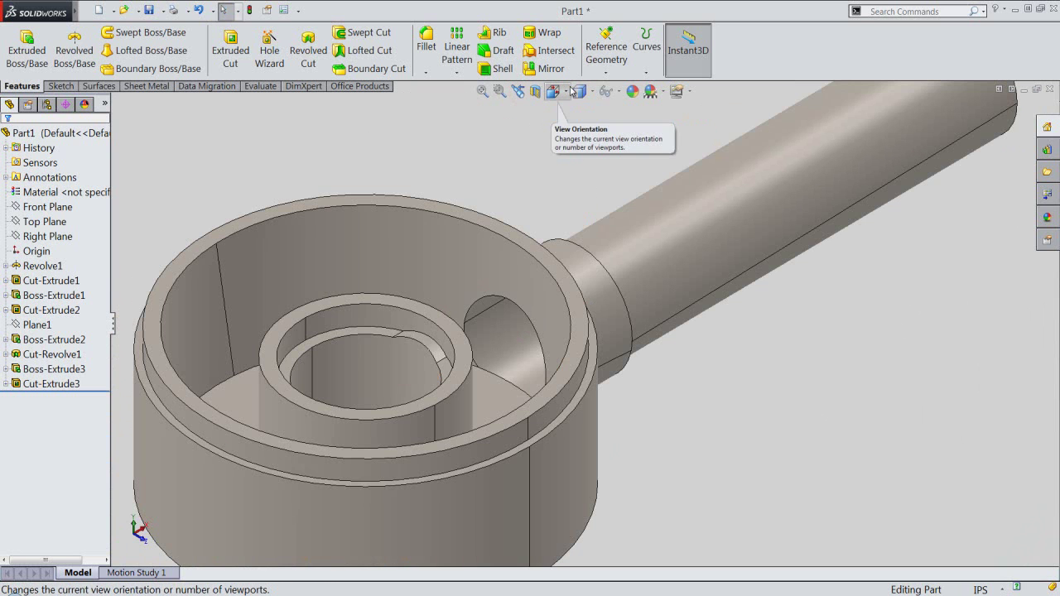
{"action": "left_click", "coordinate": [564, 93]}
{"action": "left_click", "coordinate": [564, 93]}
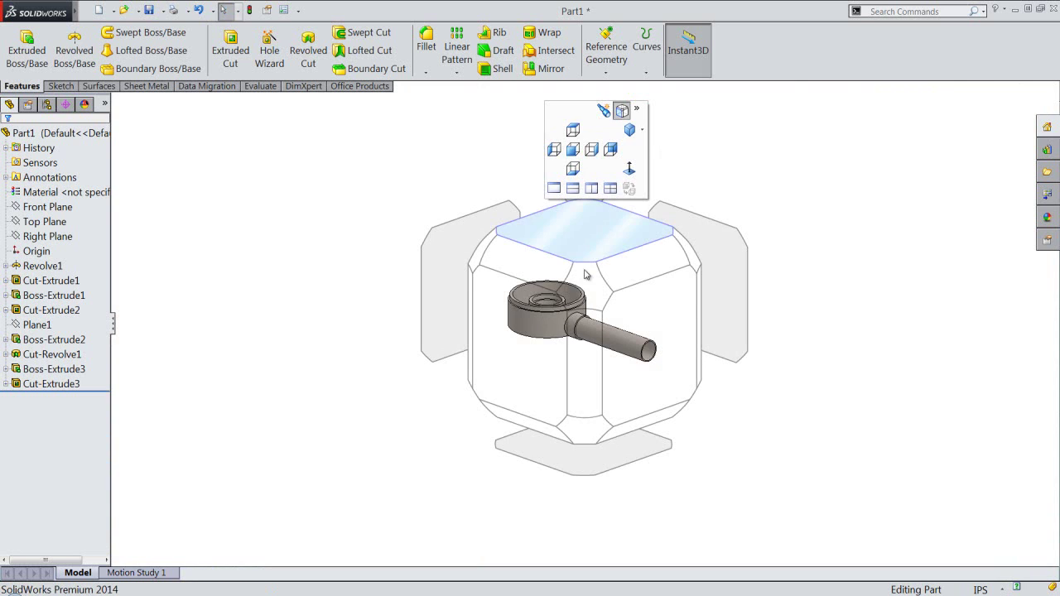
{"action": "left_click", "coordinate": [570, 250]}
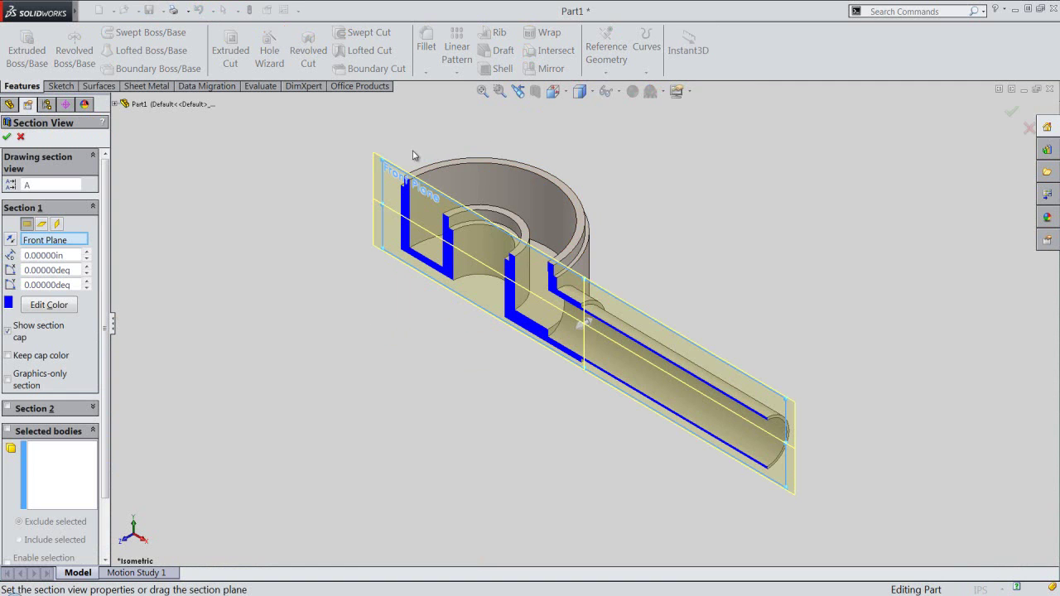
{"action": "left_click", "coordinate": [10, 137]}
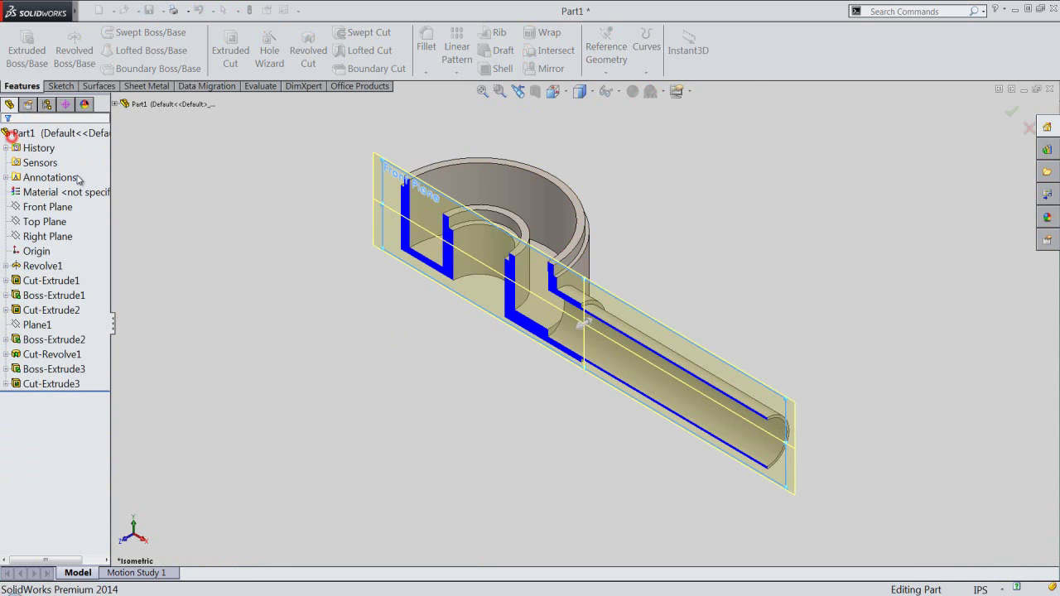
{"action": "left_click", "coordinate": [565, 93]}
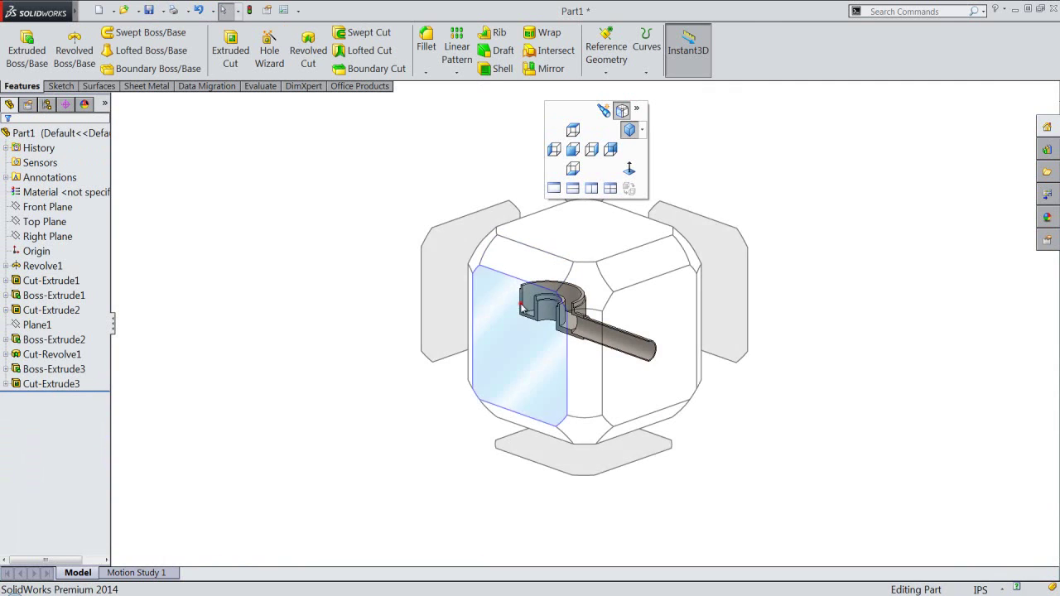
{"action": "left_click", "coordinate": [522, 306]}
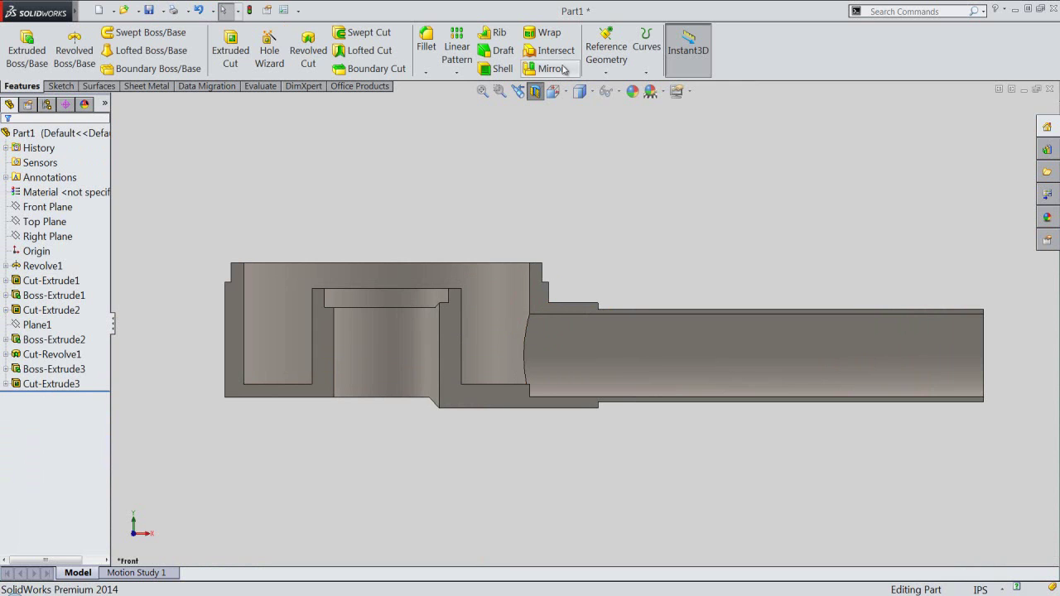
{"action": "left_click", "coordinate": [565, 92]}
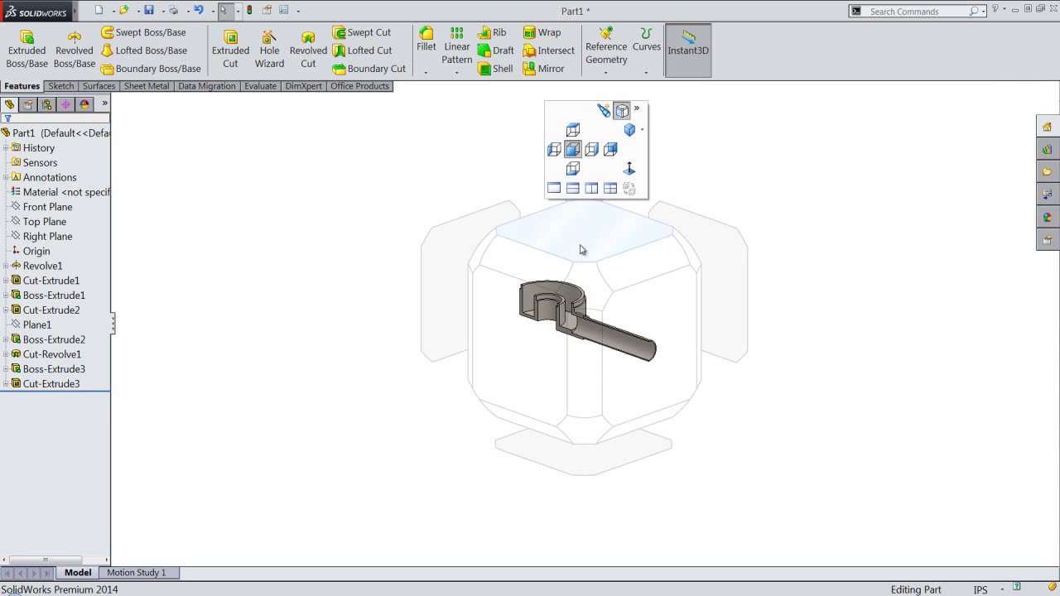
{"action": "left_click", "coordinate": [577, 280]}
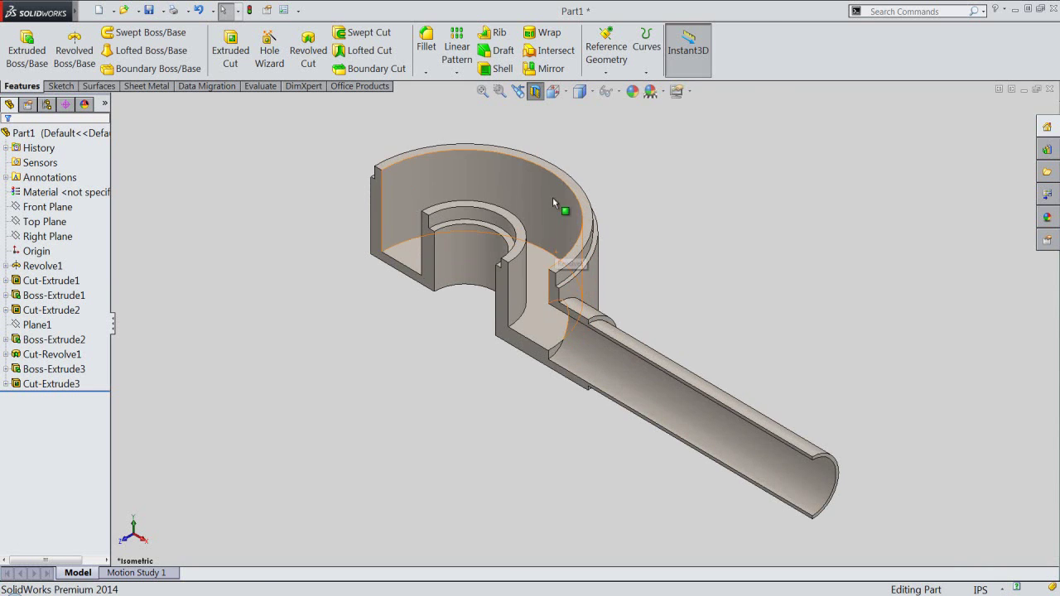
{"action": "left_click", "coordinate": [533, 93]}
{"action": "left_click", "coordinate": [333, 133]}
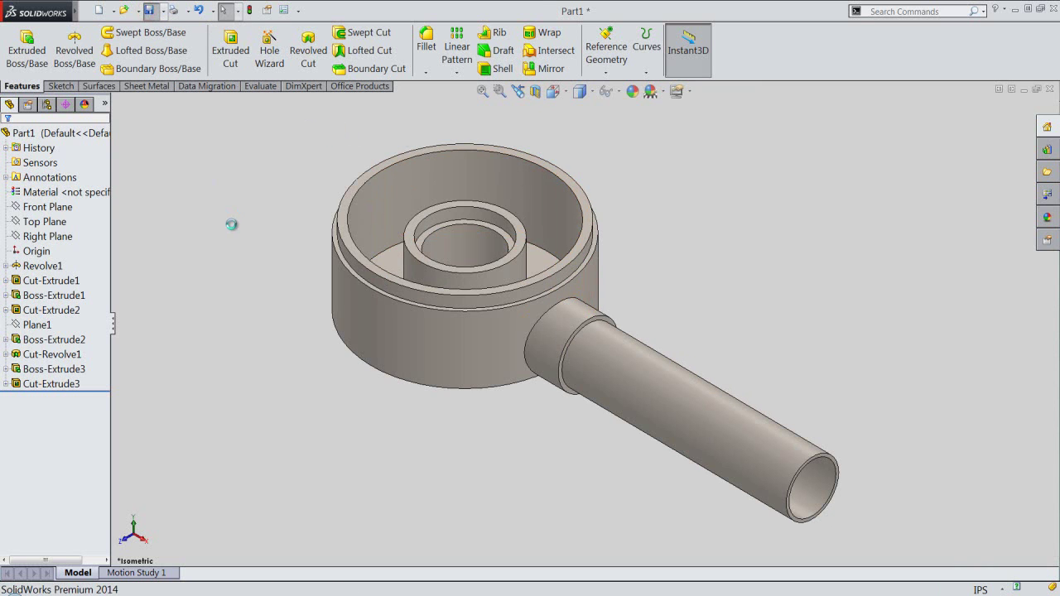
{"action": "left_click", "coordinate": [275, 224]}
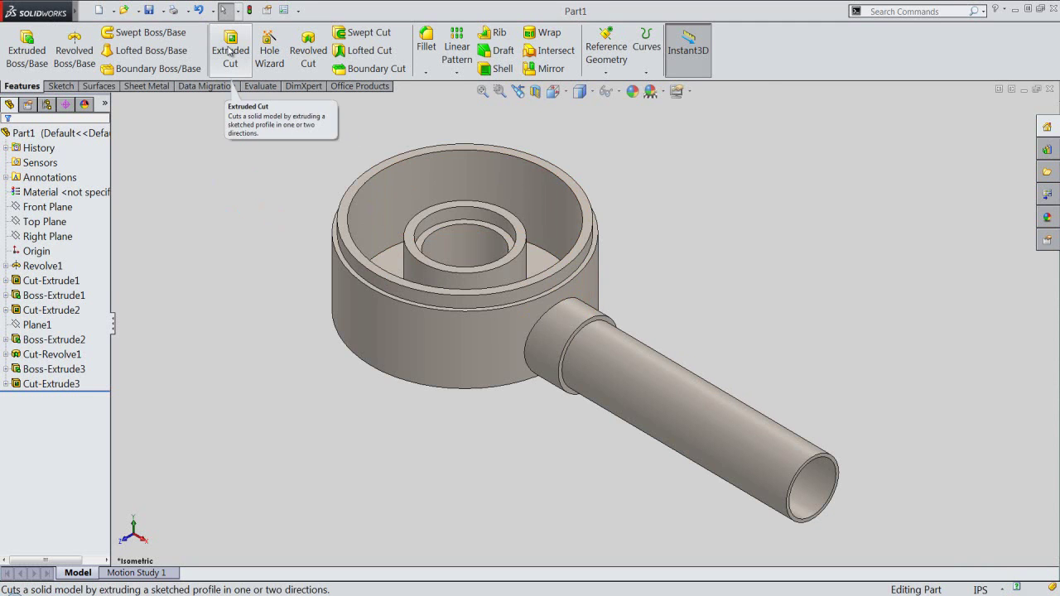
- Start an extruded-cut sketch on the Front Plane with a section view, seen normal to it
{"action": "left_click", "coordinate": [229, 48]}
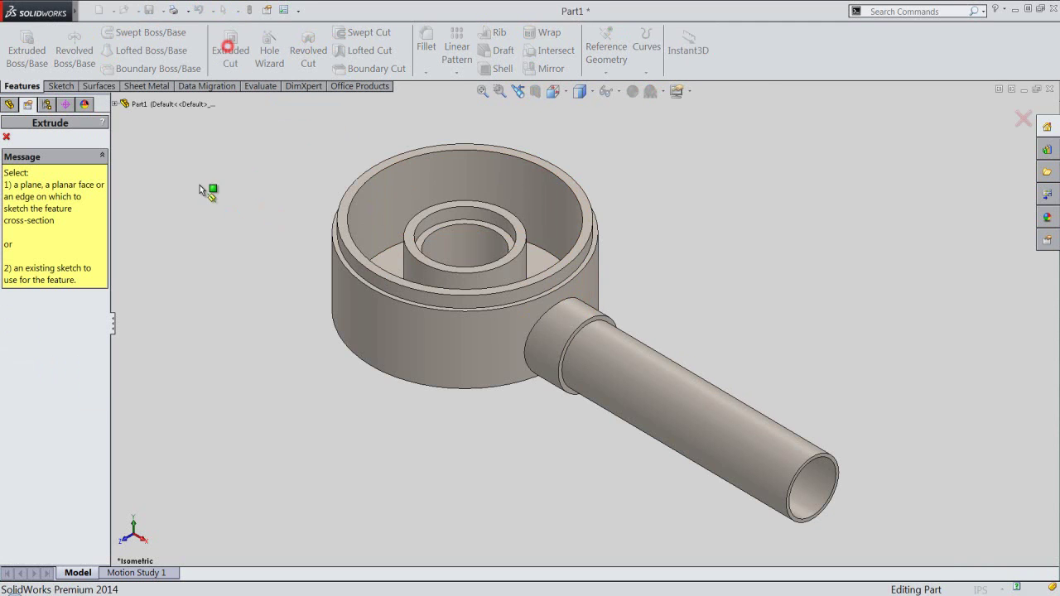
{"action": "left_click", "coordinate": [118, 104]}
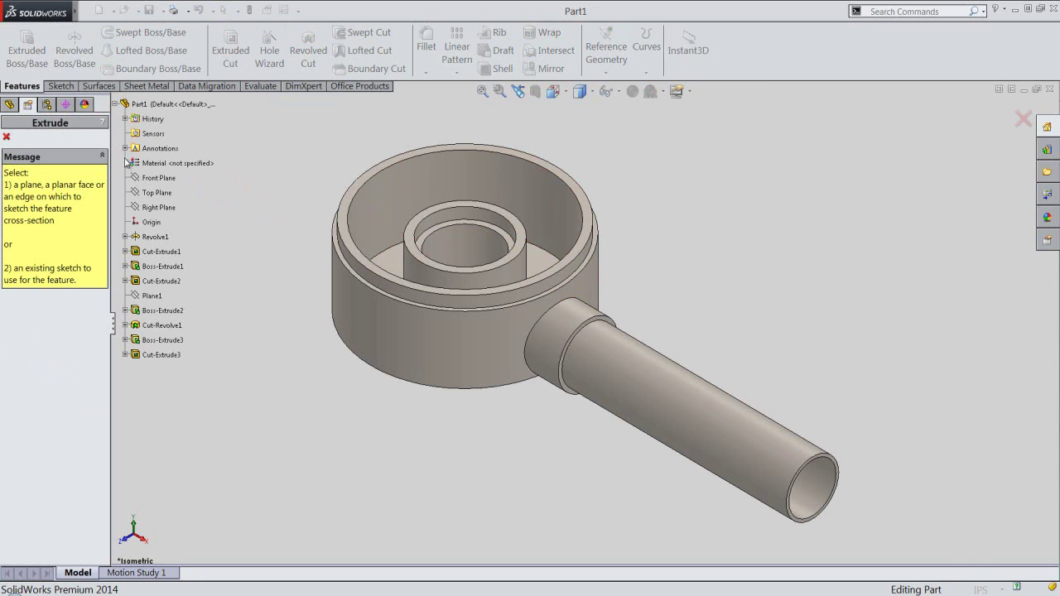
{"action": "left_click", "coordinate": [145, 179]}
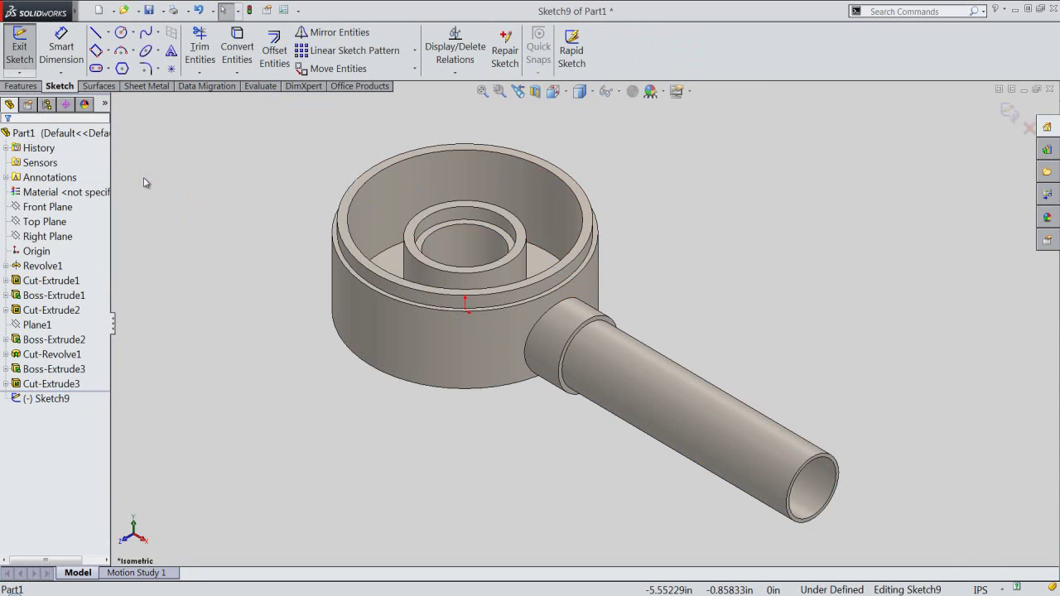
{"action": "left_click", "coordinate": [535, 92]}
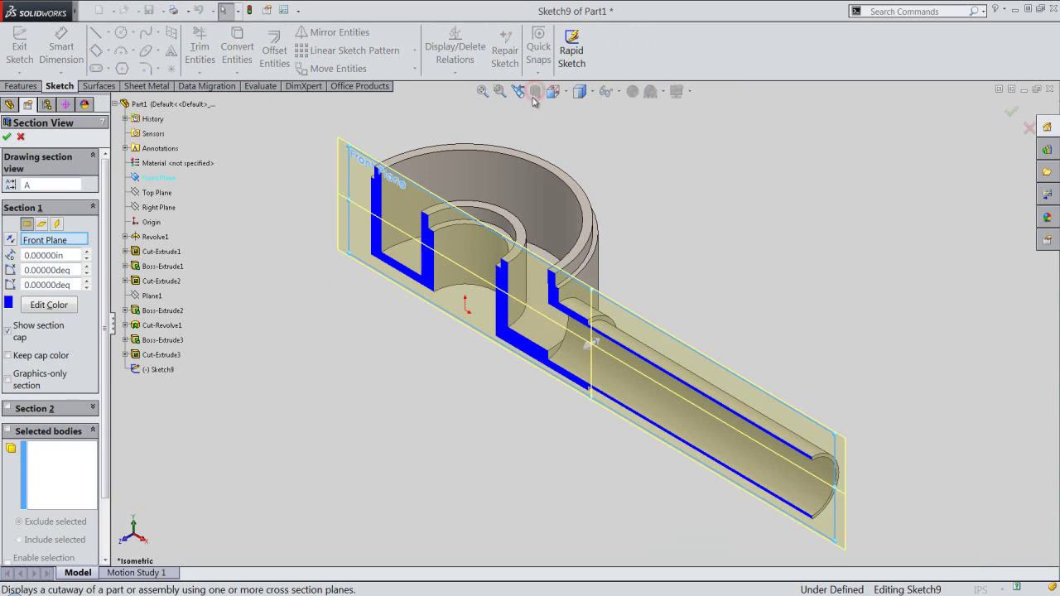
{"action": "left_click", "coordinate": [7, 137]}
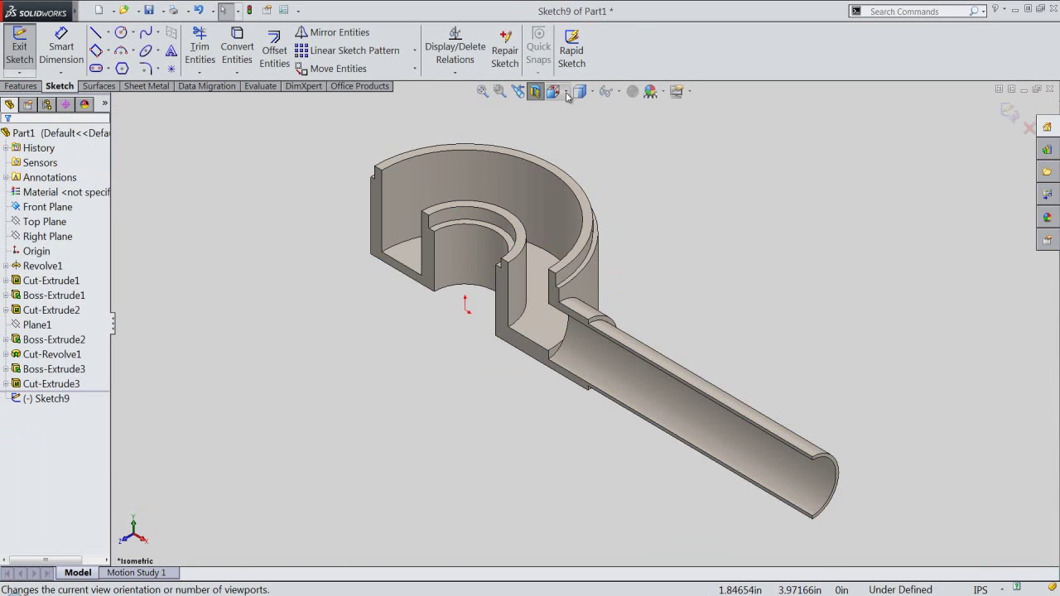
{"action": "left_click", "coordinate": [568, 93]}
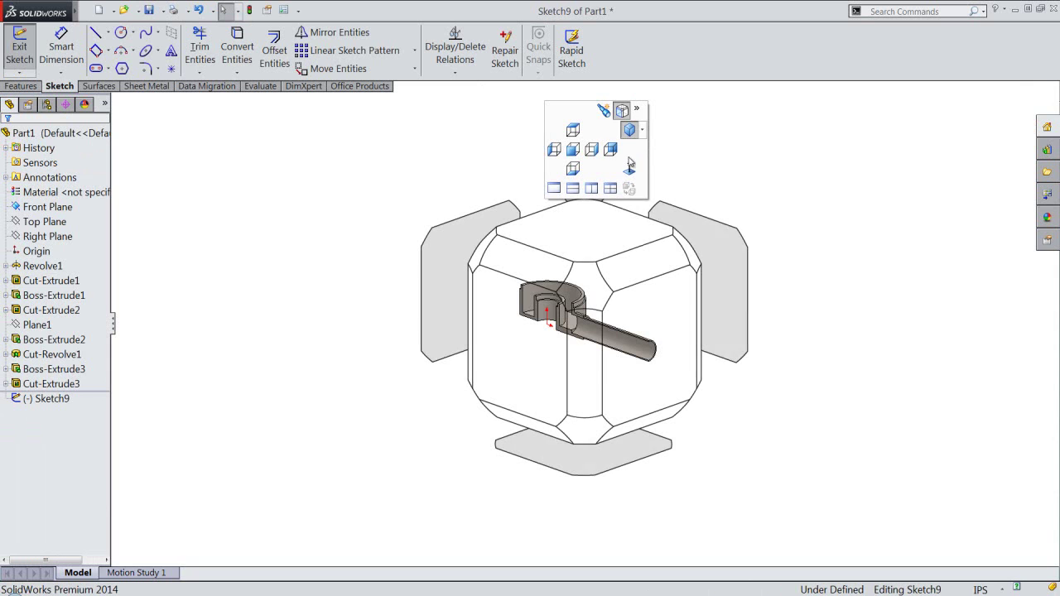
{"action": "left_click", "coordinate": [630, 169]}
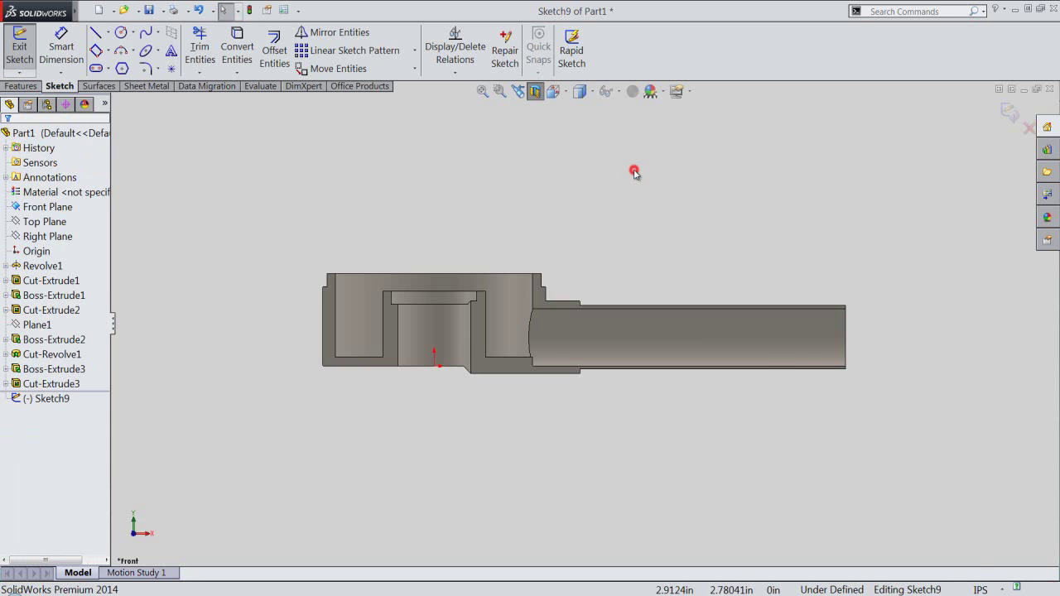
- Convert the pipe end's circular edge into the sketch with Convert Entities
{"action": "key", "text": "c"}
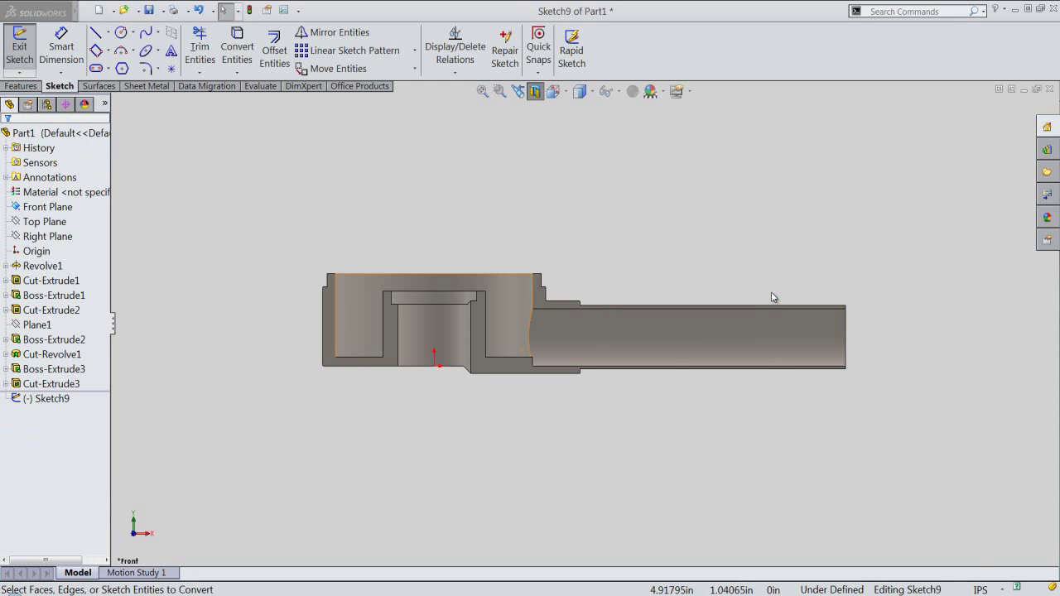
{"action": "middle_click_drag", "start_coordinate": [842, 337], "coordinate": [796, 392]}
{"action": "scroll", "coordinate": [775, 331], "scroll_direction": "down", "scroll_amount": 5}
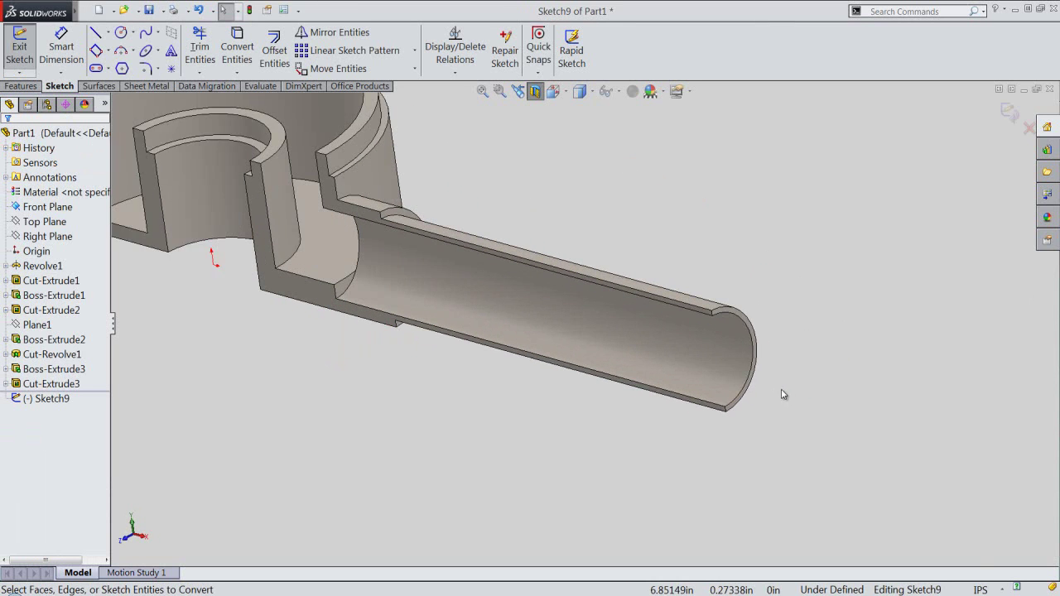
{"action": "left_click", "coordinate": [236, 43]}
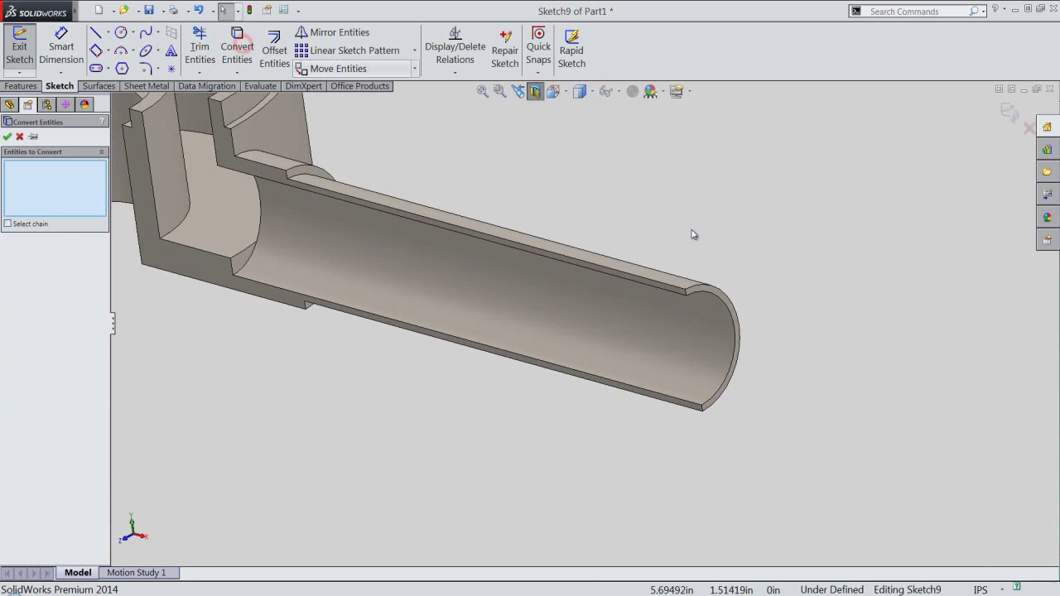
{"action": "left_click", "coordinate": [736, 312]}
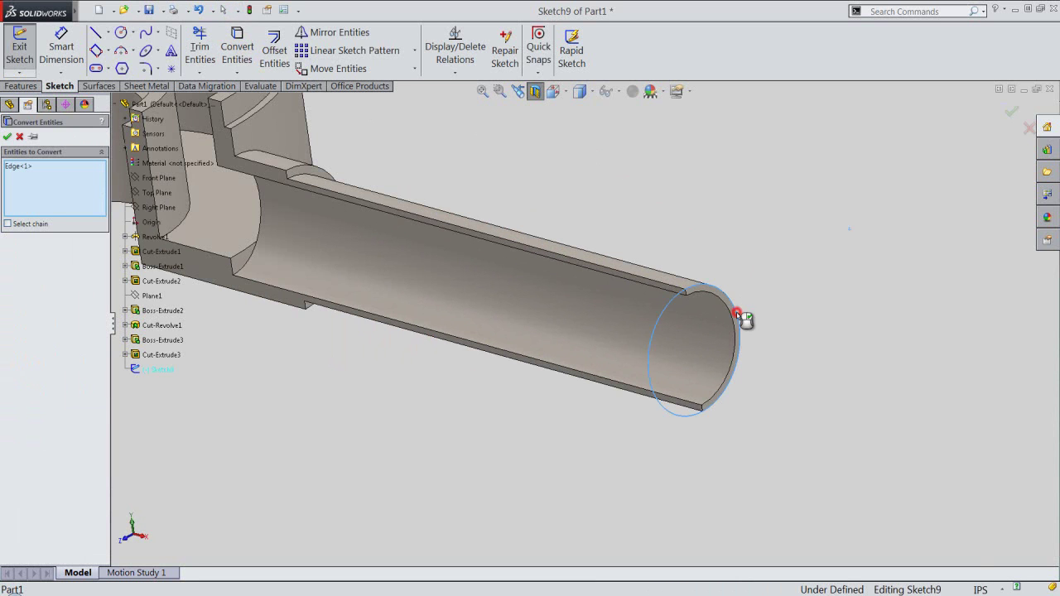
{"action": "left_click", "coordinate": [6, 137]}
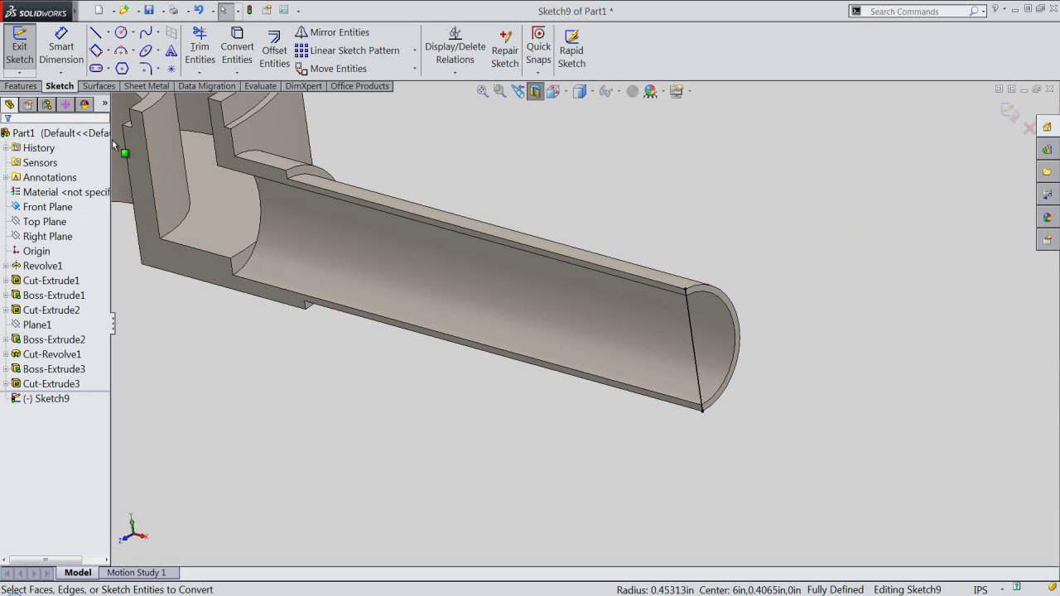
- View the sketch from the front, zoomed in on the tube's open end
{"action": "left_click", "coordinate": [517, 91]}
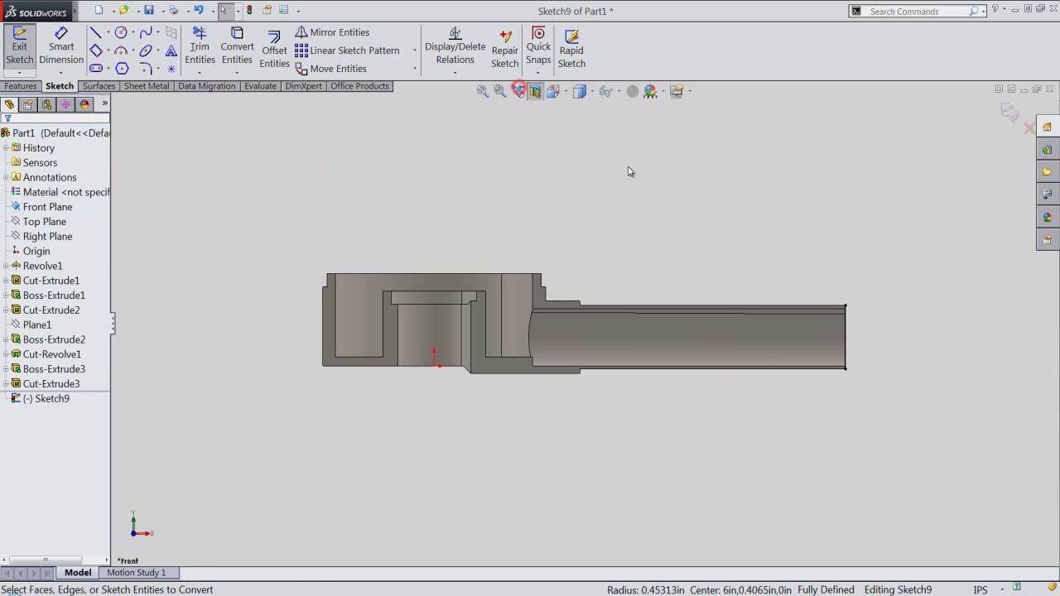
{"action": "scroll", "coordinate": [942, 334], "scroll_direction": "down", "scroll_amount": 3}
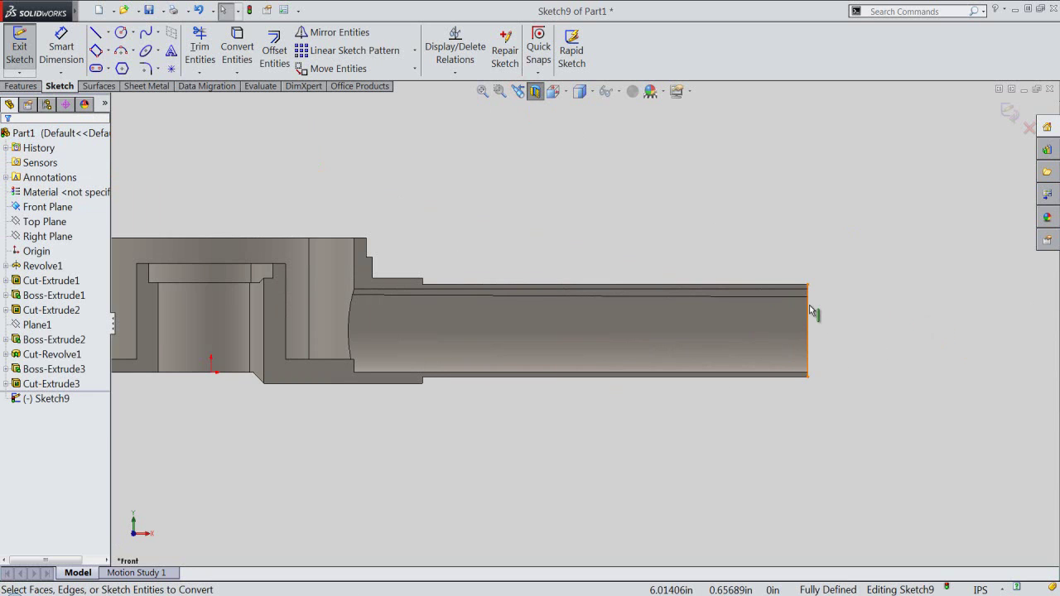
{"action": "left_click", "coordinate": [809, 305]}
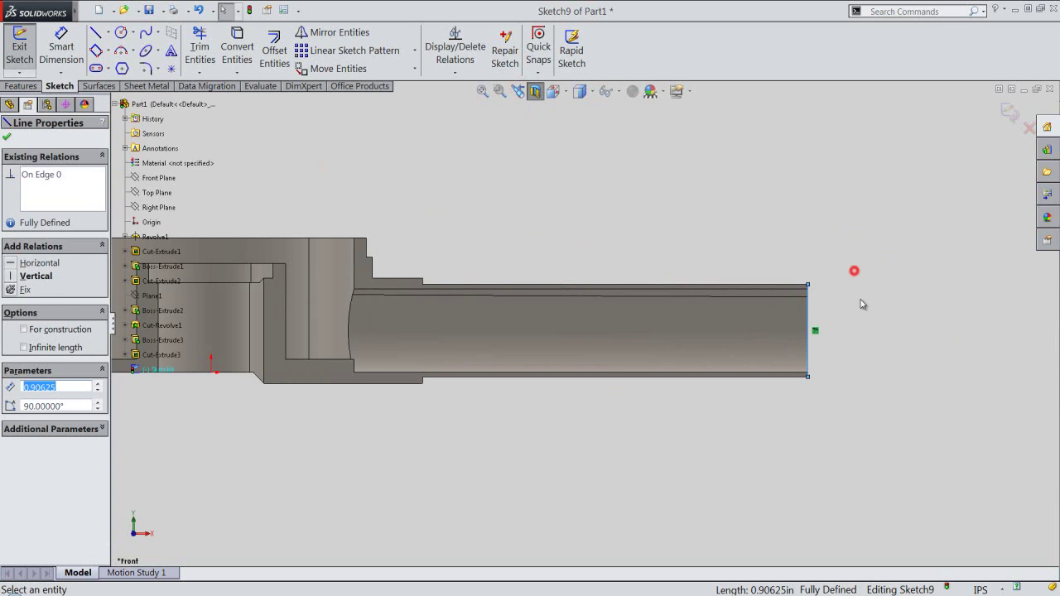
- Add an infinite horizontal centerline through the middle of the tube
{"action": "left_click", "coordinate": [861, 302]}
{"action": "right_click", "coordinate": [864, 338]}
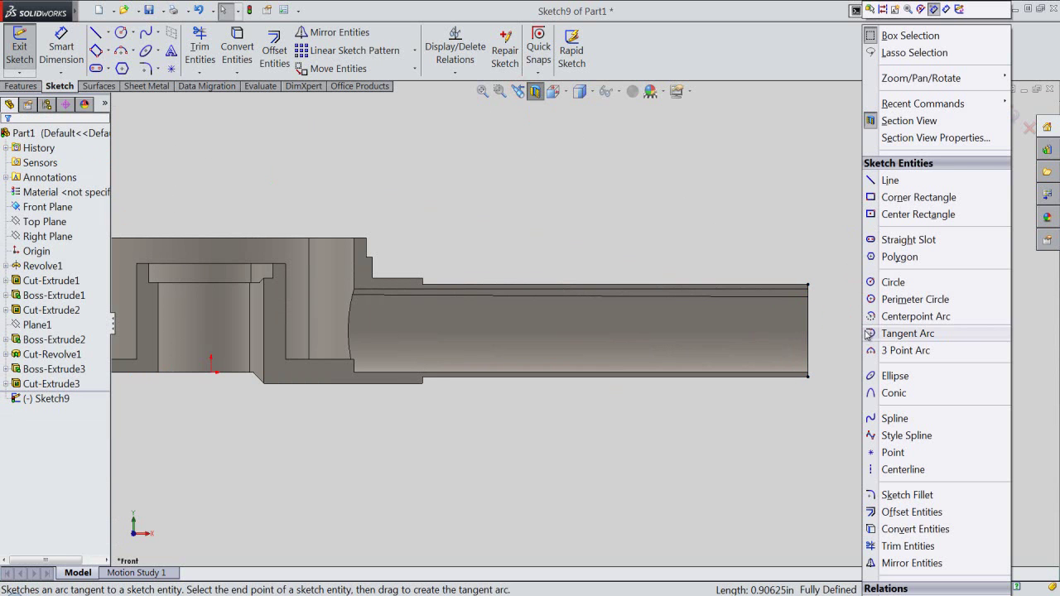
{"action": "left_click", "coordinate": [903, 469]}
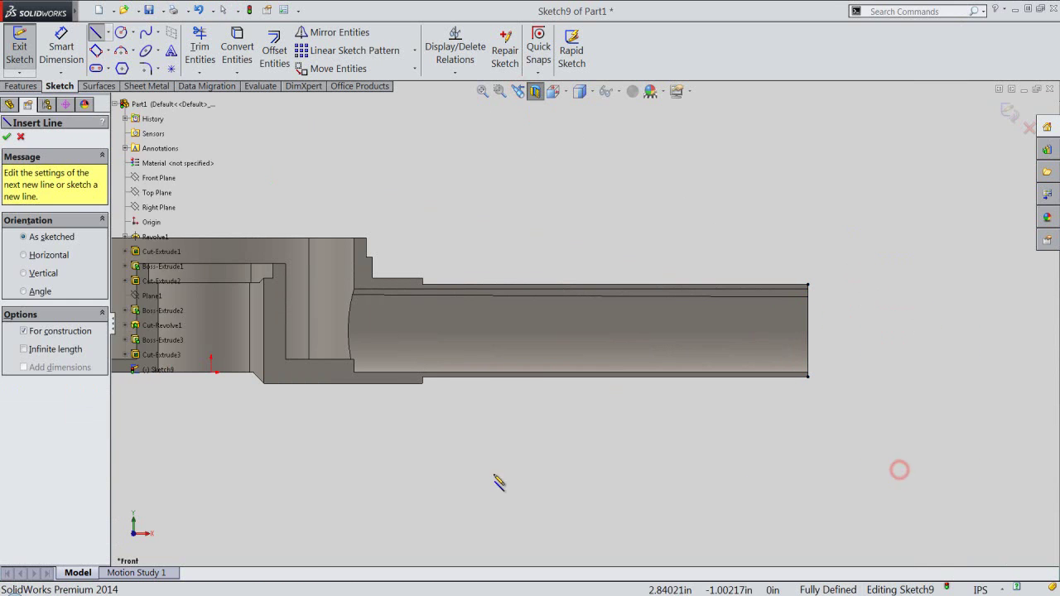
{"action": "left_click", "coordinate": [26, 349]}
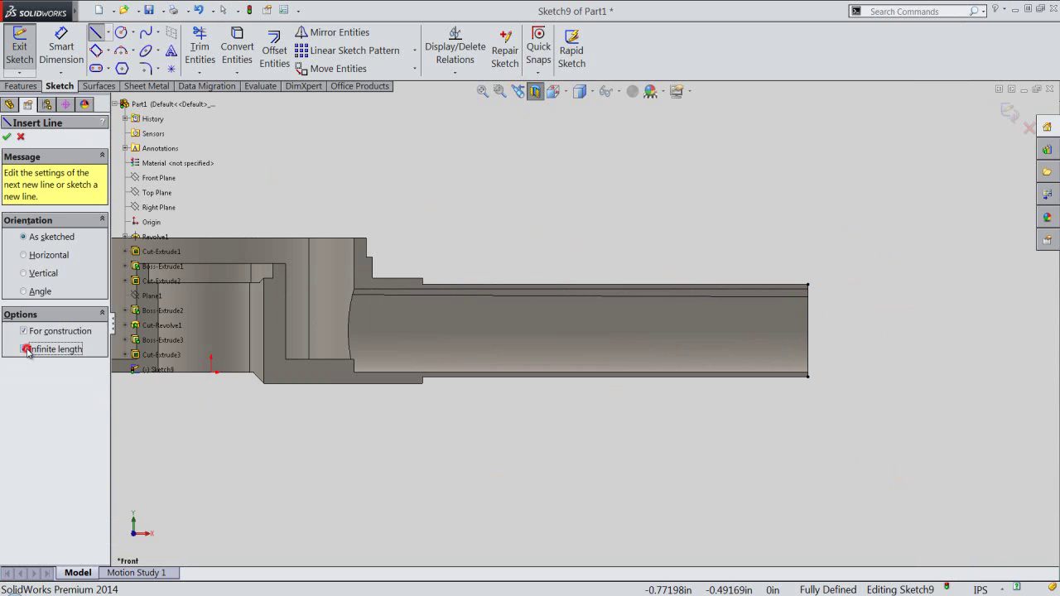
{"action": "left_click", "coordinate": [24, 256]}
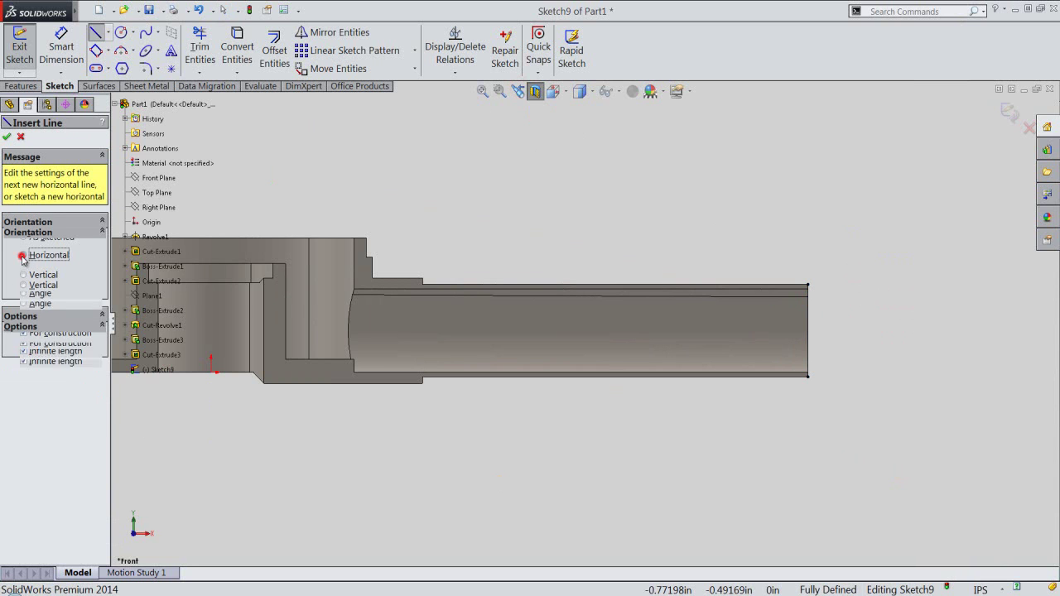
{"action": "left_click", "coordinate": [811, 334]}
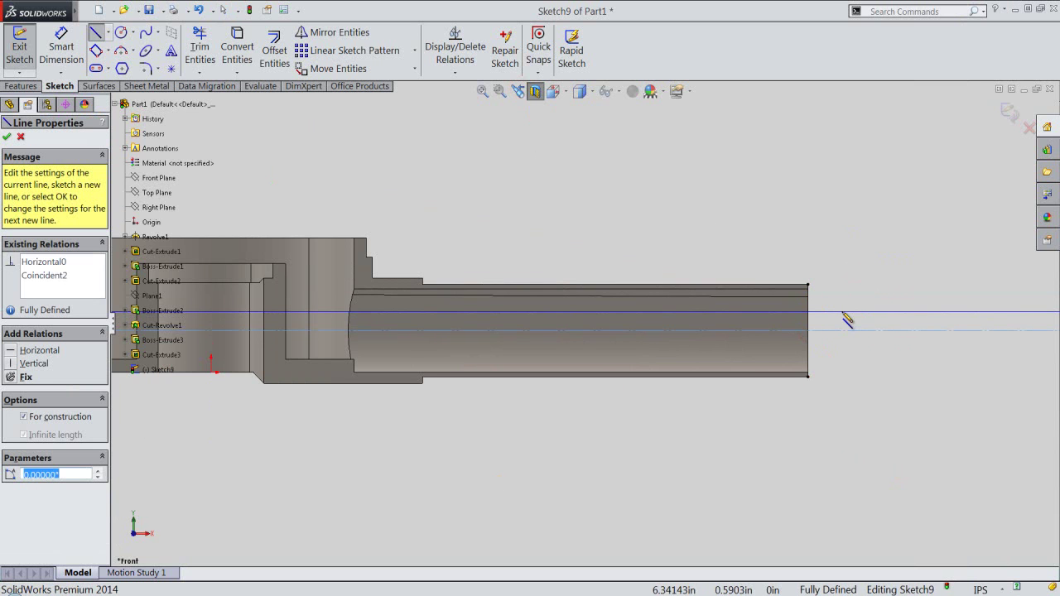
- Draw a 0.625-diameter circle centred on the centerline
{"action": "right_click", "coordinate": [843, 313]}
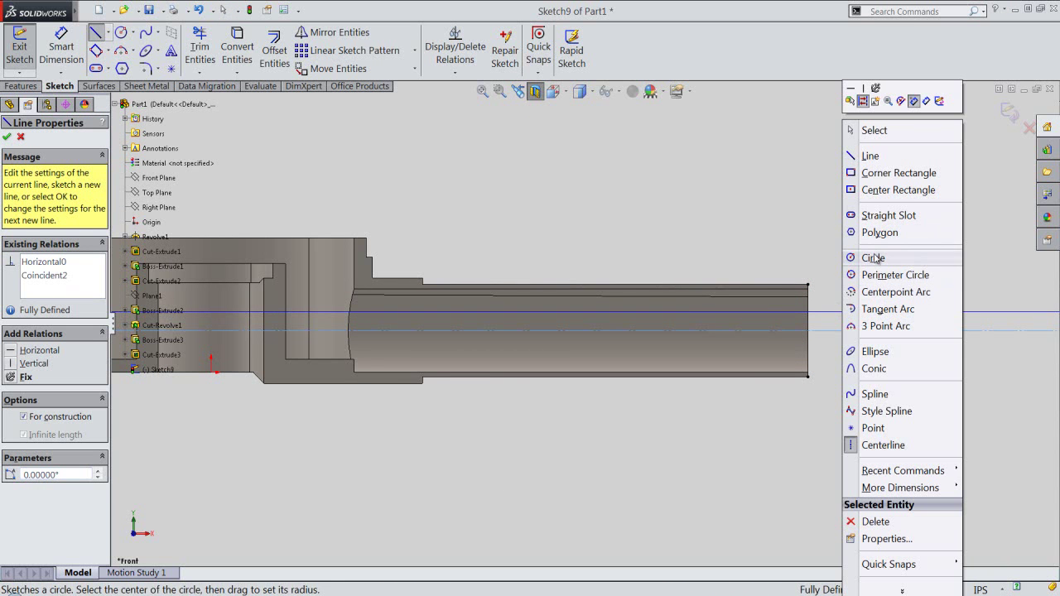
{"action": "left_click", "coordinate": [873, 256]}
{"action": "scroll", "coordinate": [829, 299], "scroll_direction": "down", "scroll_amount": 2}
{"action": "scroll", "coordinate": [745, 339], "scroll_direction": "down", "scroll_amount": 3}
{"action": "scroll", "coordinate": [698, 350], "scroll_direction": "down", "scroll_amount": 1}
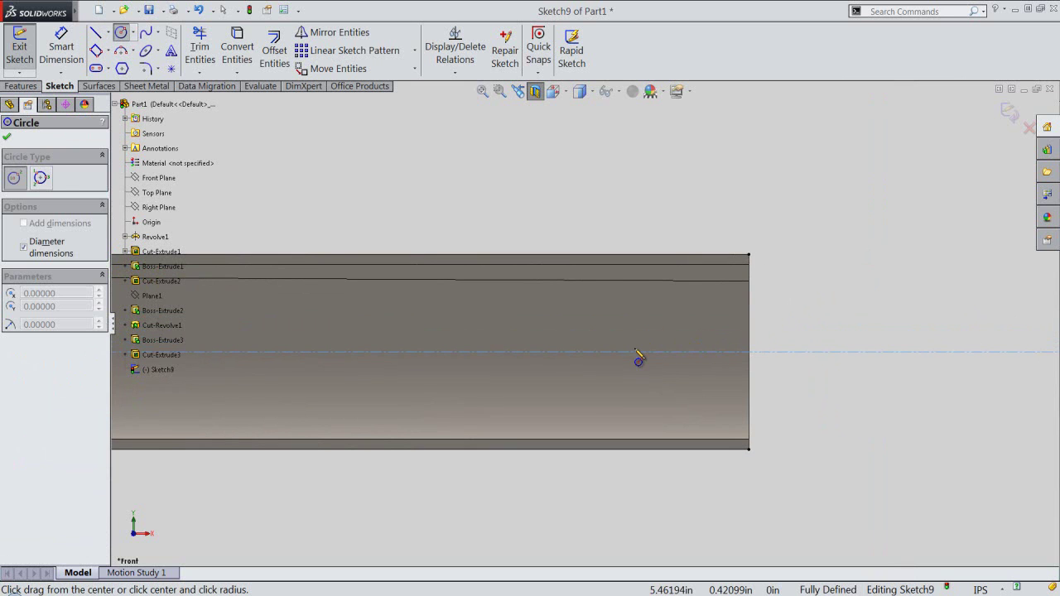
{"action": "left_click", "coordinate": [635, 353]}
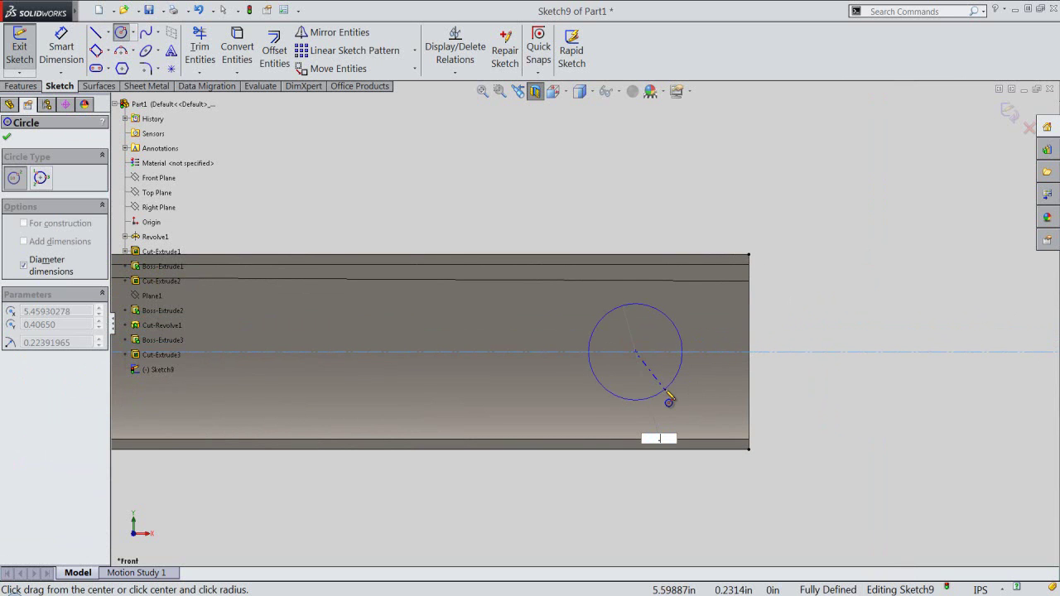
{"action": "type", "text": ".625"}
{"action": "key", "text": "Return"}
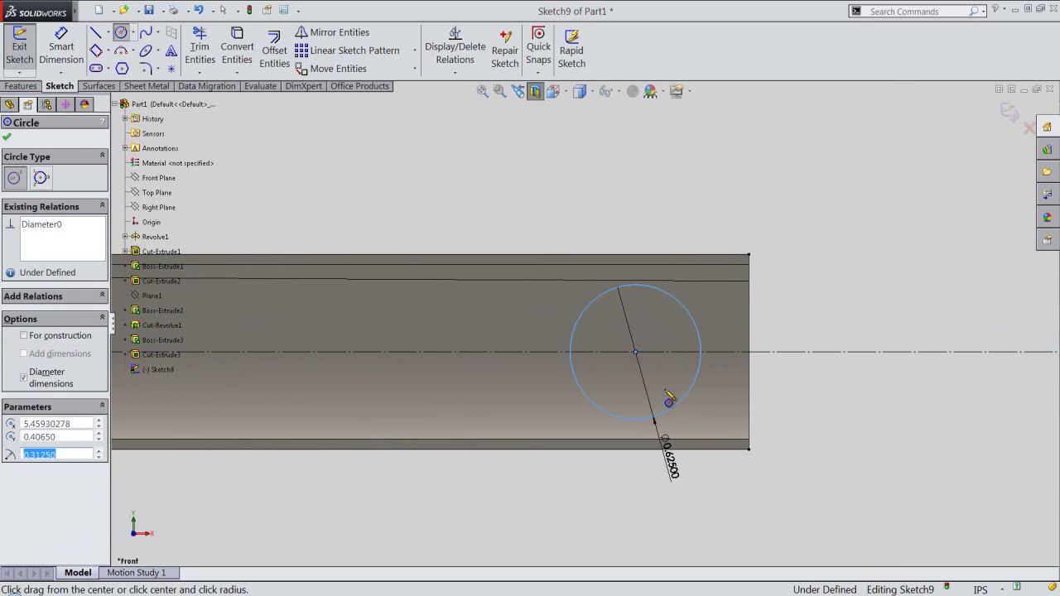
- Dimension the circle centre 0.5 from the tube's end edge
{"action": "right_click", "coordinate": [634, 192]}
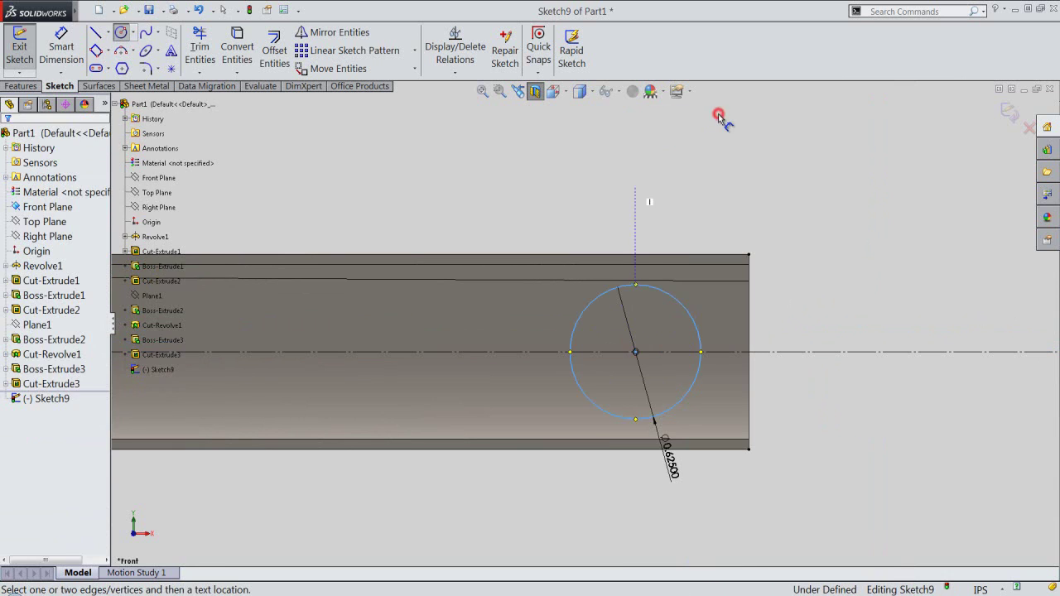
{"action": "left_click", "coordinate": [717, 116]}
{"action": "left_click", "coordinate": [749, 298]}
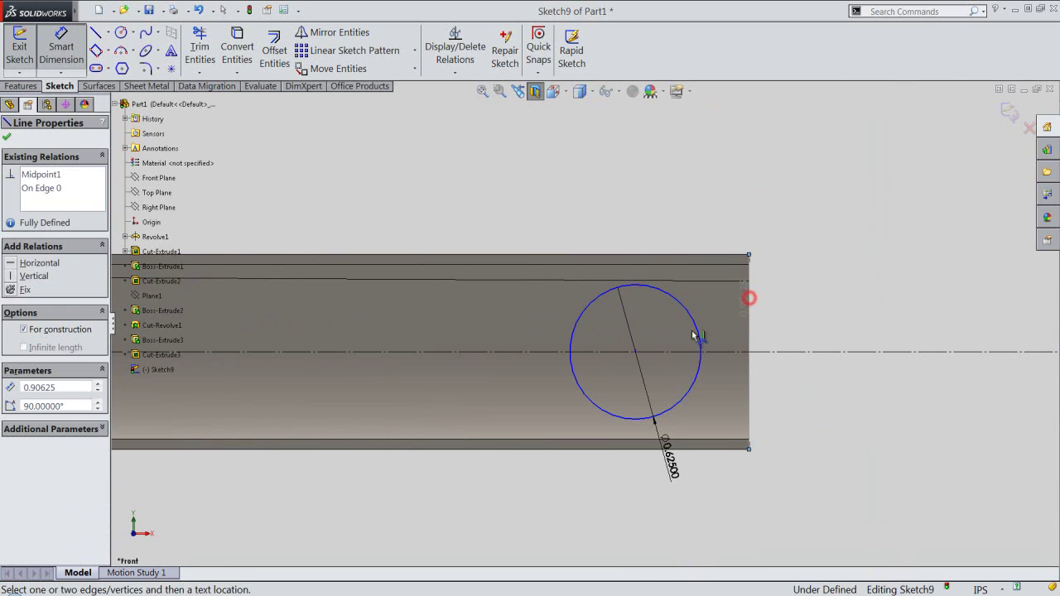
{"action": "left_click", "coordinate": [635, 352]}
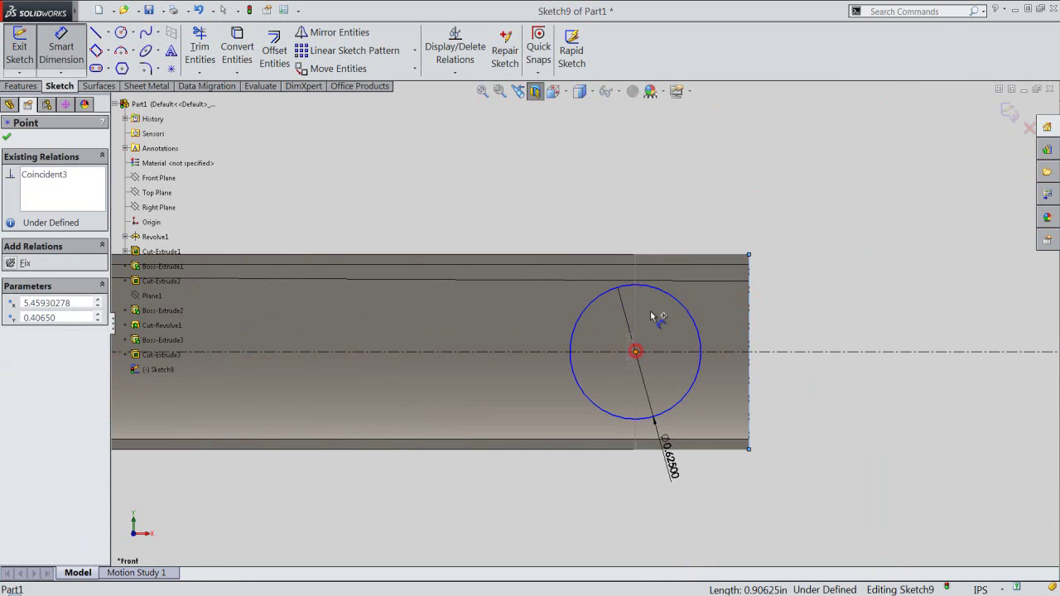
{"action": "left_click", "coordinate": [695, 218]}
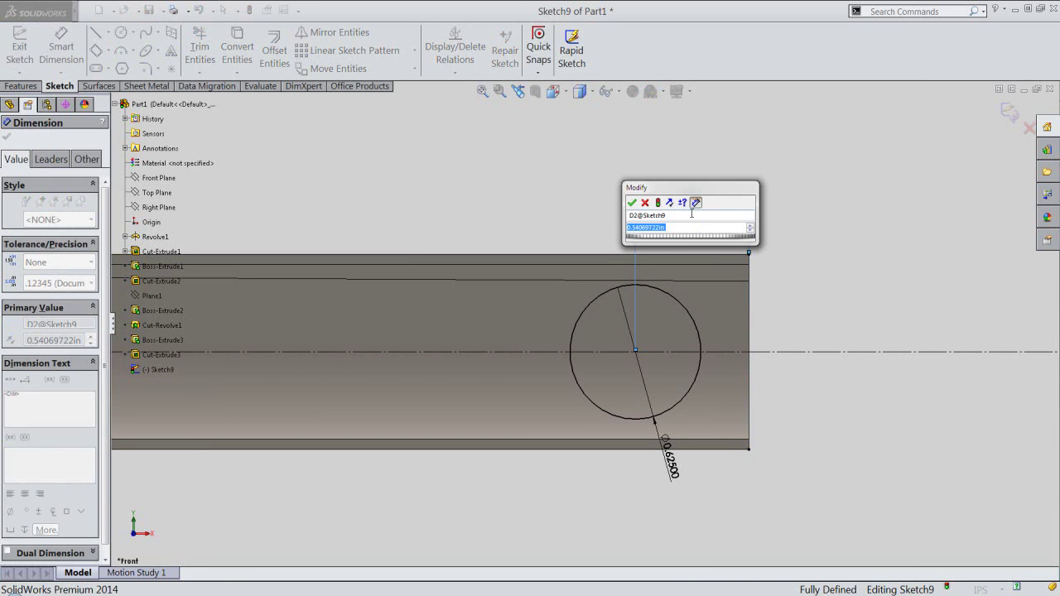
{"action": "type", "text": ".5"}
{"action": "key", "text": "Return"}
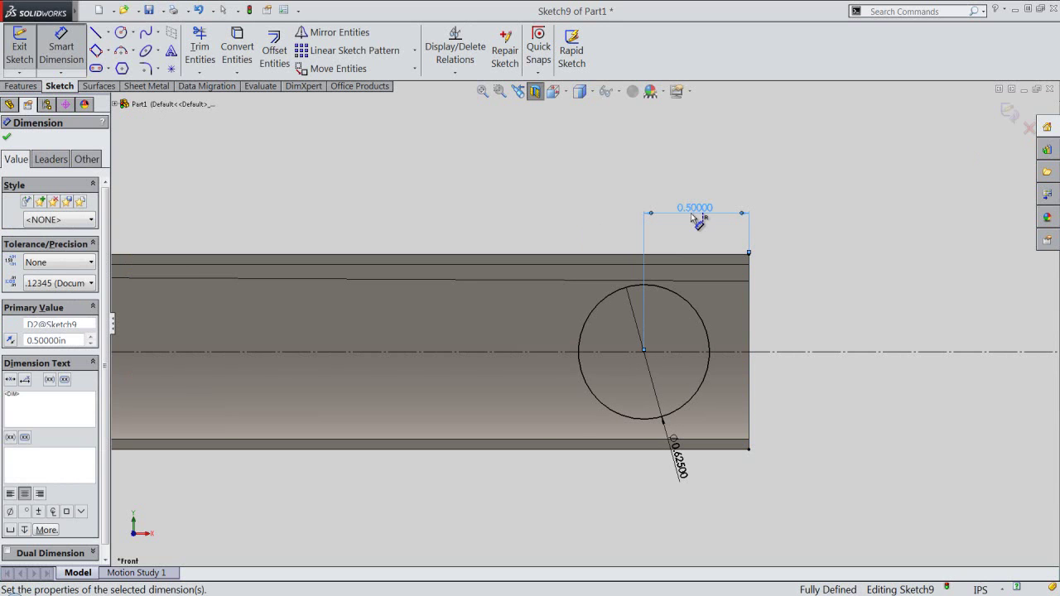
- Finish dimensioning and begin an extruded cut from the circle sketch
{"action": "right_click", "coordinate": [733, 194]}
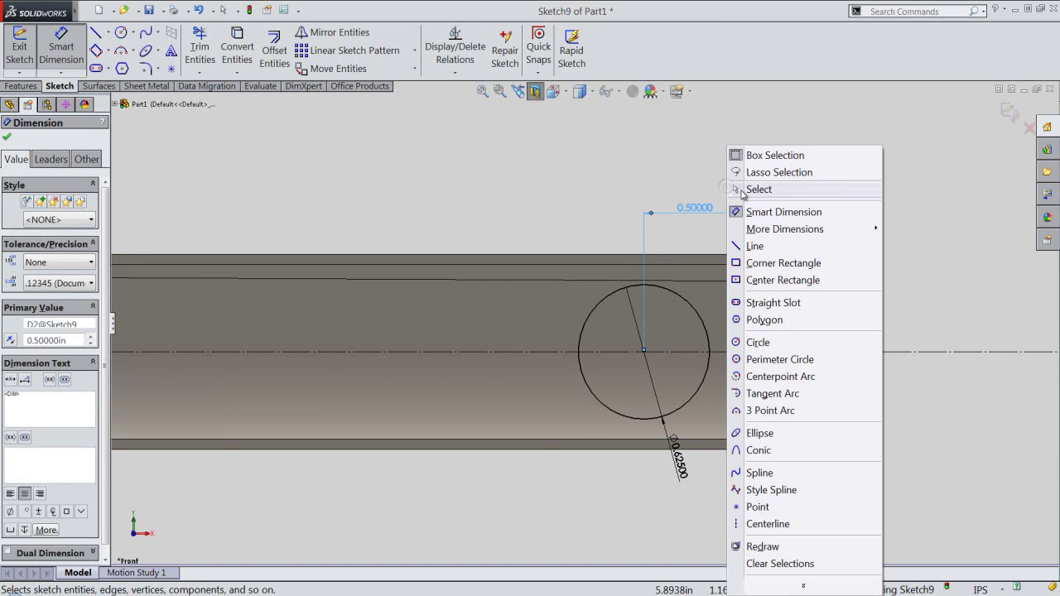
{"action": "left_click", "coordinate": [743, 192]}
{"action": "key", "text": "Return"}
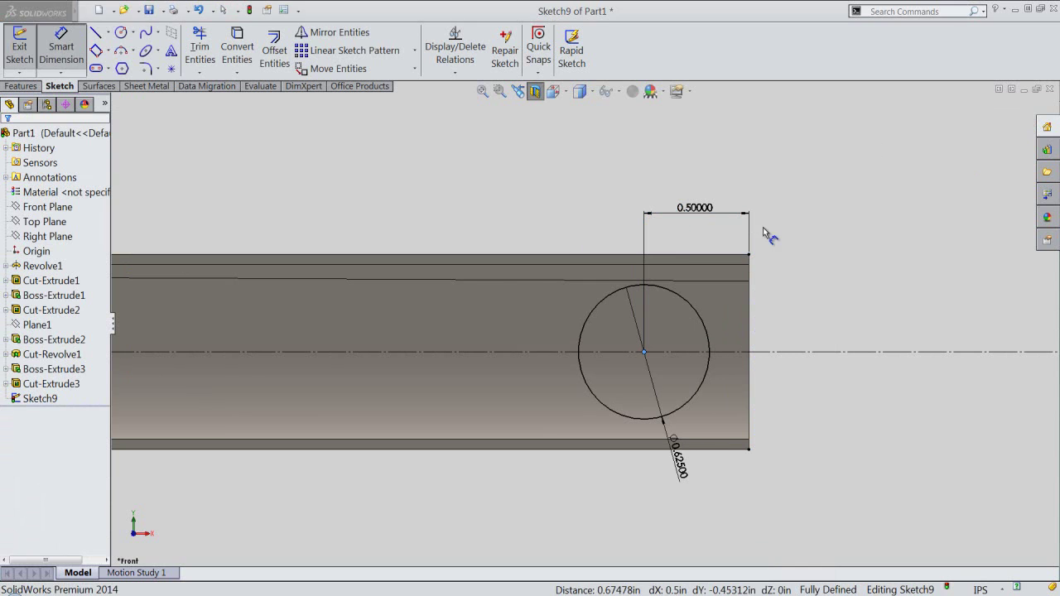
{"action": "right_click", "coordinate": [841, 190]}
{"action": "left_click", "coordinate": [861, 165]}
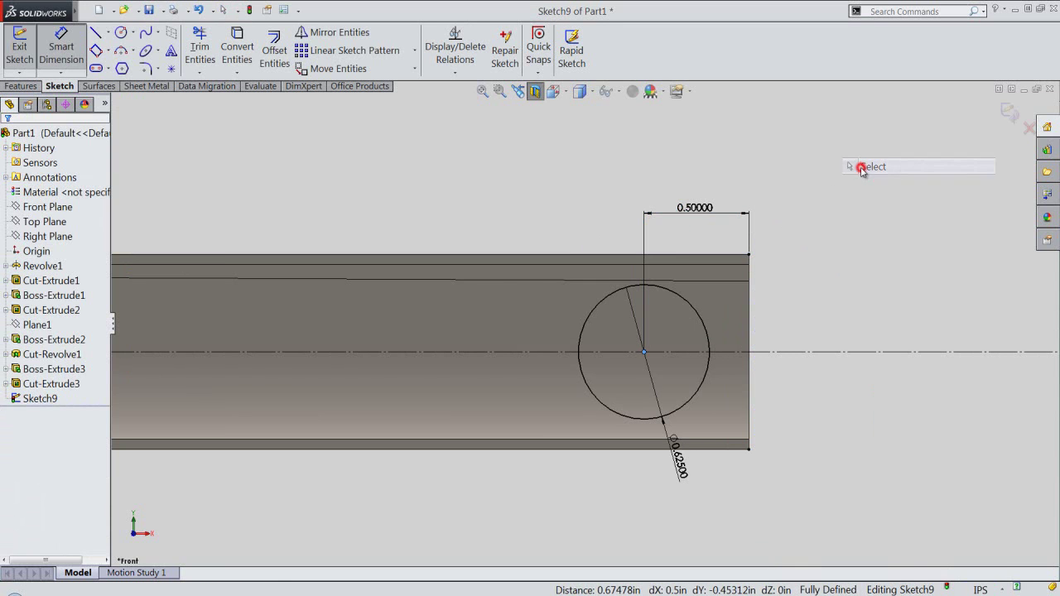
{"action": "left_click", "coordinate": [1010, 115]}
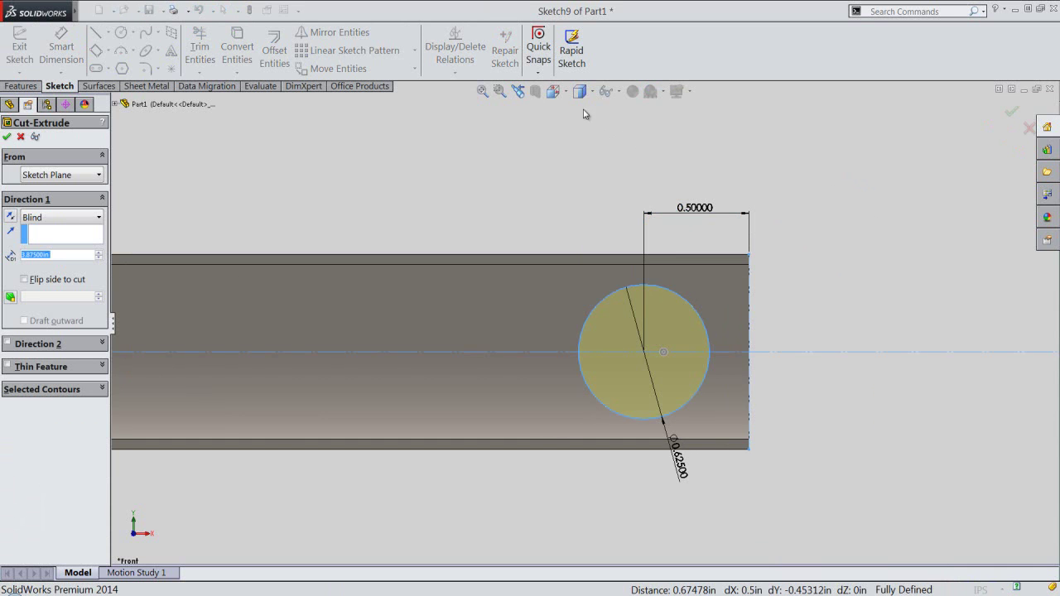
- Cut the circle Through All – Both as Cut-Extrude4, turn off the section, and select the Right Plane
{"action": "left_click", "coordinate": [553, 91]}
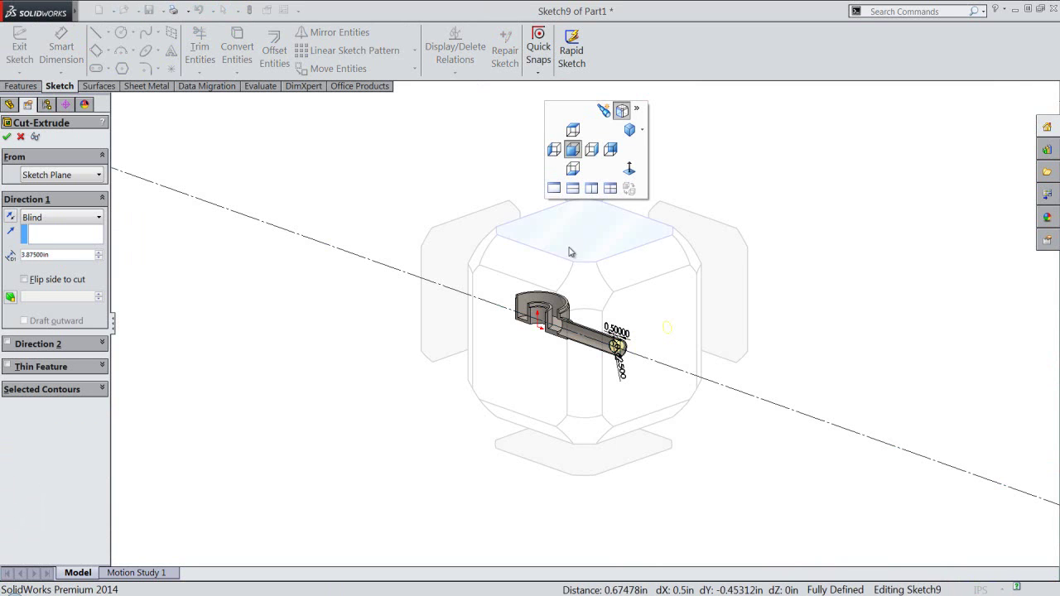
{"action": "left_click", "coordinate": [580, 257]}
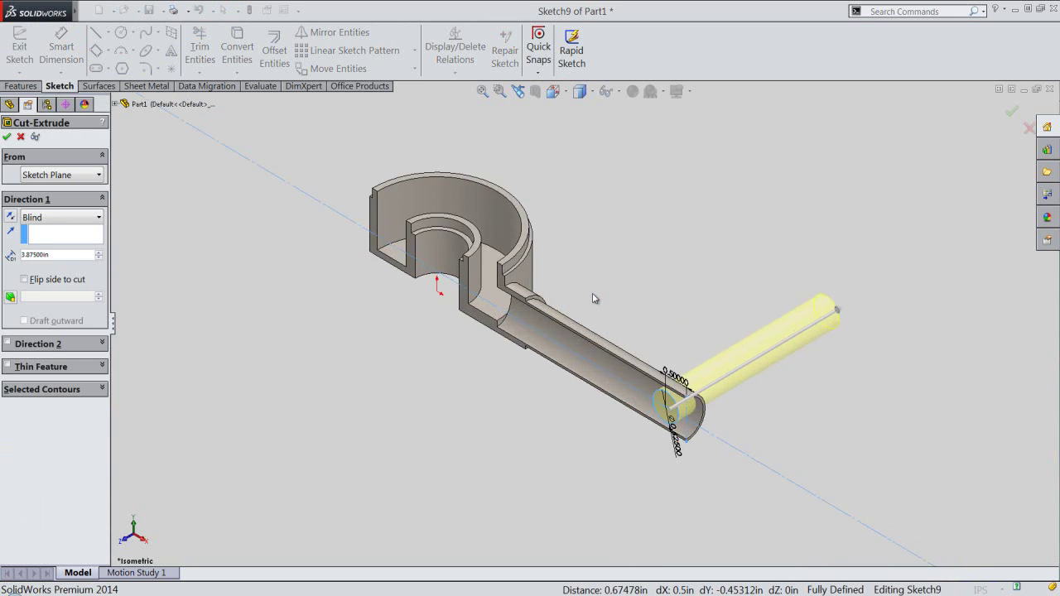
{"action": "right_click", "coordinate": [716, 230]}
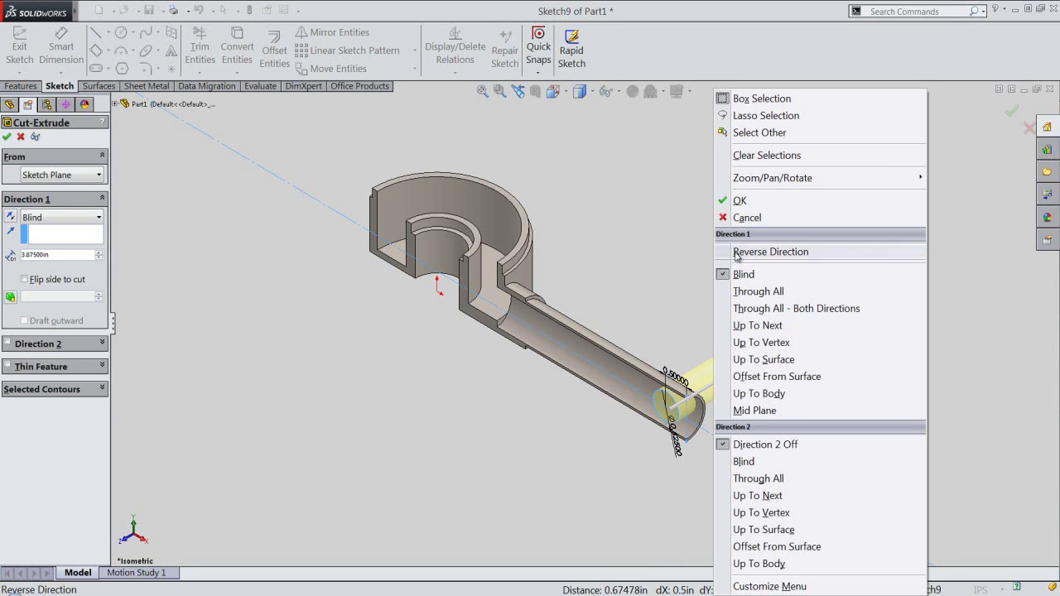
{"action": "left_click", "coordinate": [771, 308]}
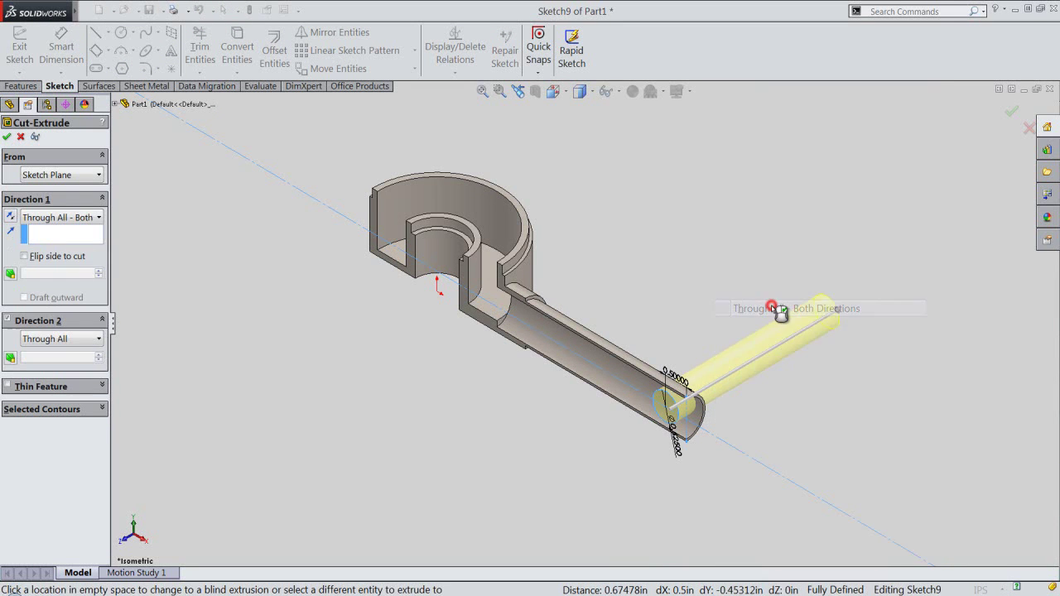
{"action": "left_click", "coordinate": [6, 138]}
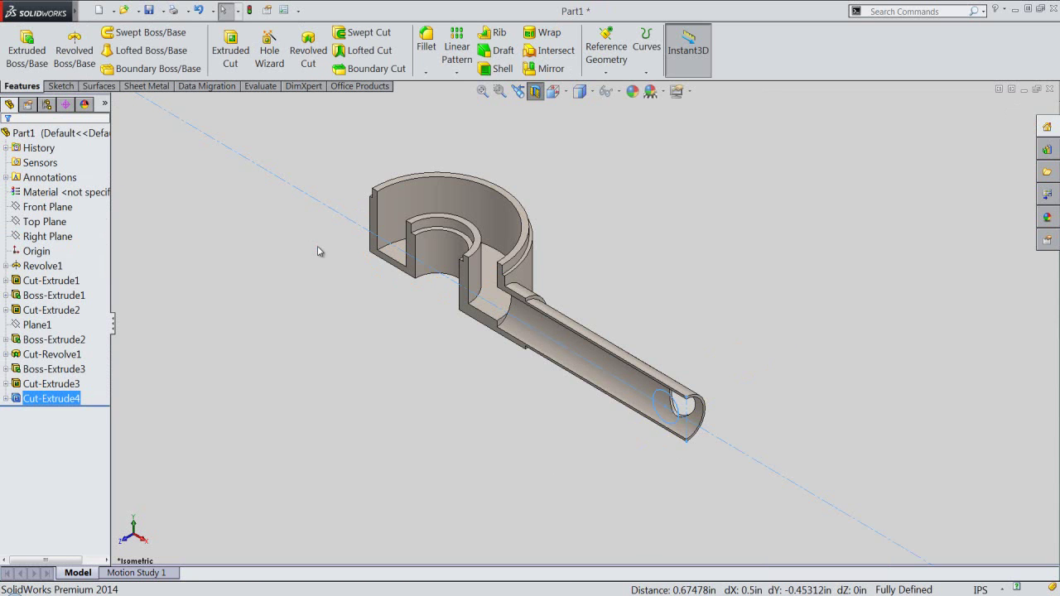
{"action": "left_click", "coordinate": [536, 91]}
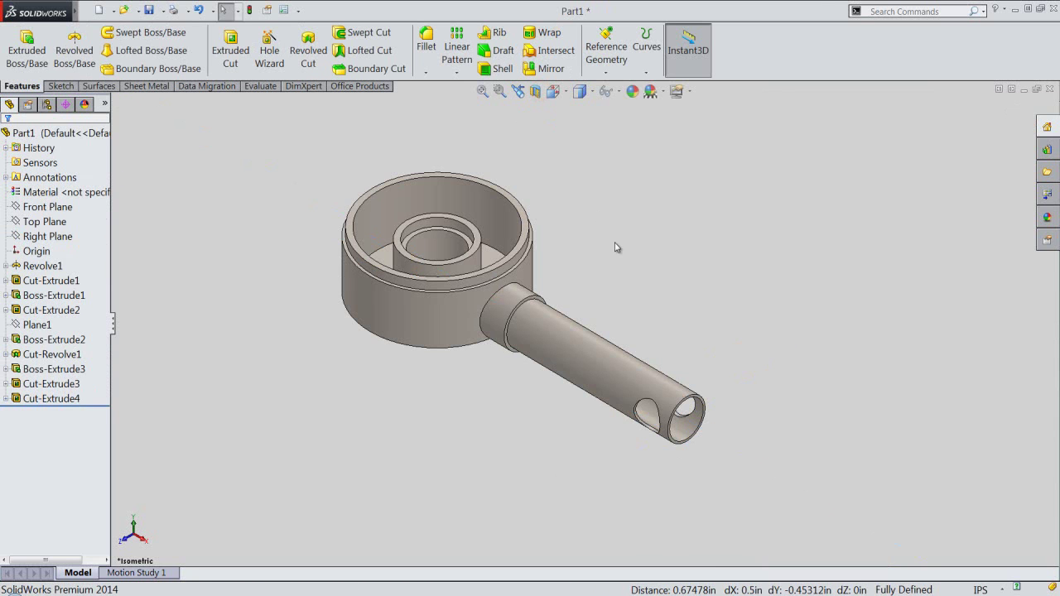
{"action": "scroll", "coordinate": [548, 280], "scroll_direction": "down", "scroll_amount": 2}
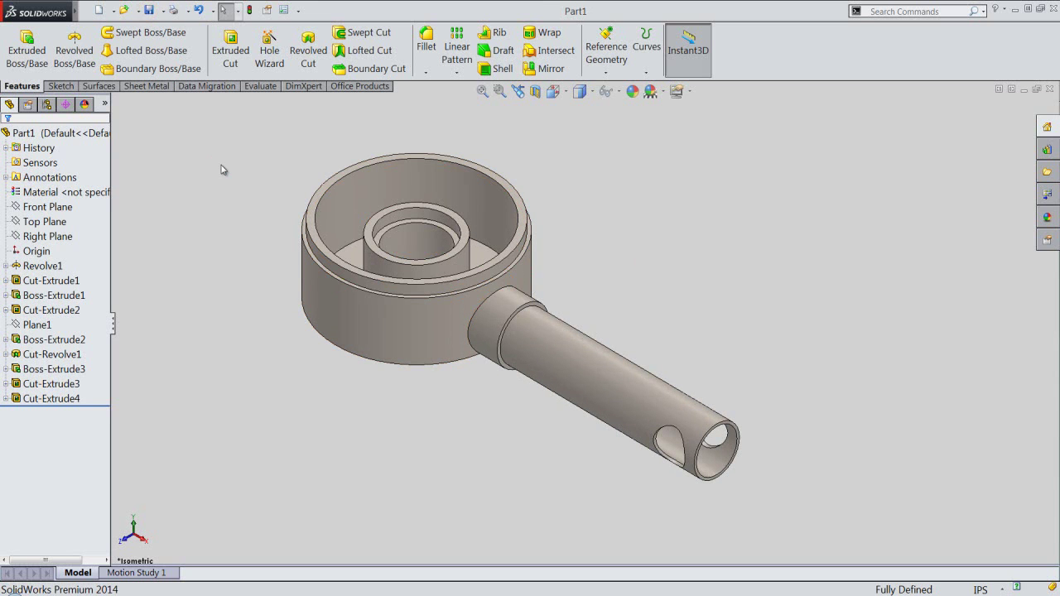
{"action": "left_click", "coordinate": [41, 224]}
{"action": "left_click", "coordinate": [41, 237]}
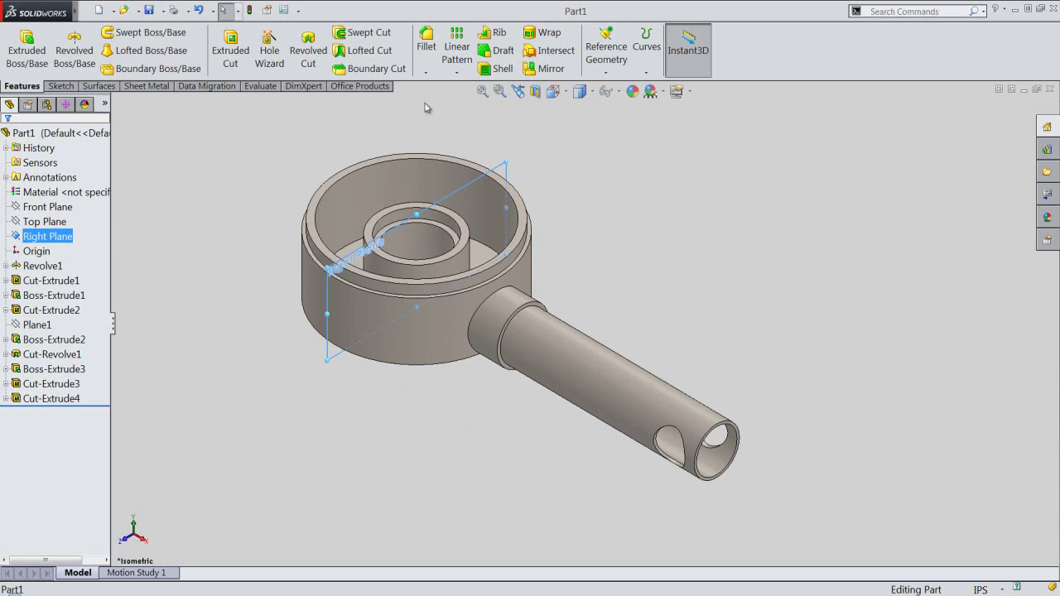
- Create Plane2 offset 3 in from the Right Plane, flipped away from the shaft
{"action": "left_click", "coordinate": [602, 68]}
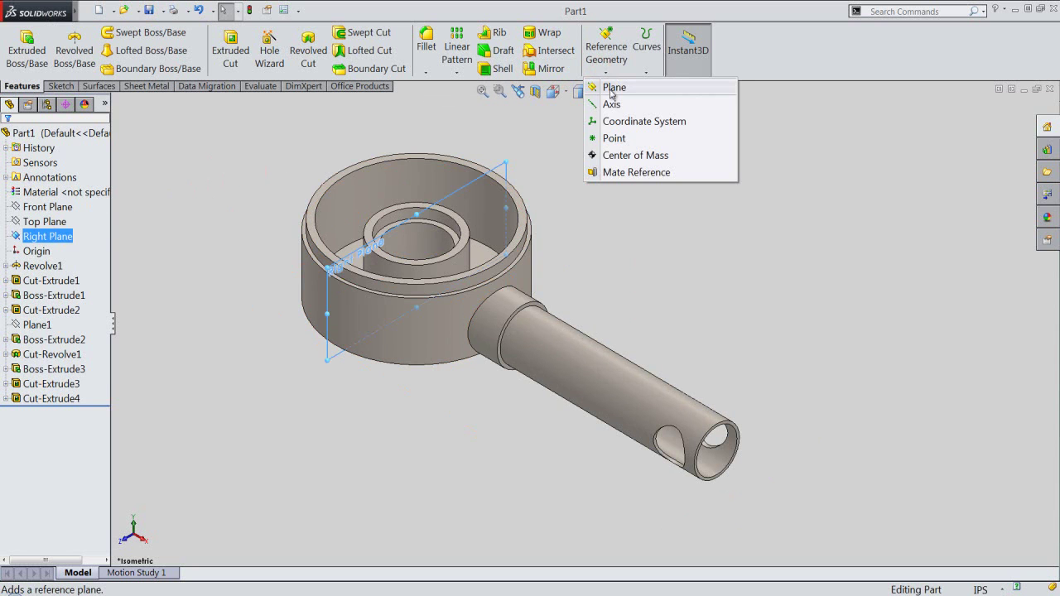
{"action": "left_click", "coordinate": [611, 90]}
{"action": "scroll", "coordinate": [396, 162], "scroll_direction": "up", "scroll_amount": 2}
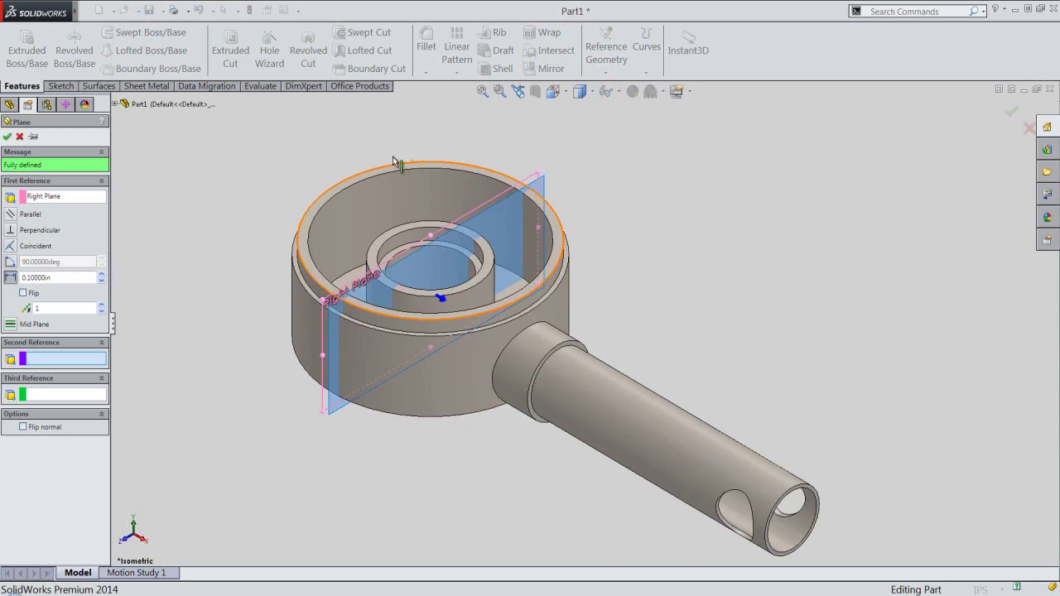
{"action": "scroll", "coordinate": [396, 162], "scroll_direction": "up", "scroll_amount": 1}
{"action": "left_click", "coordinate": [73, 278]}
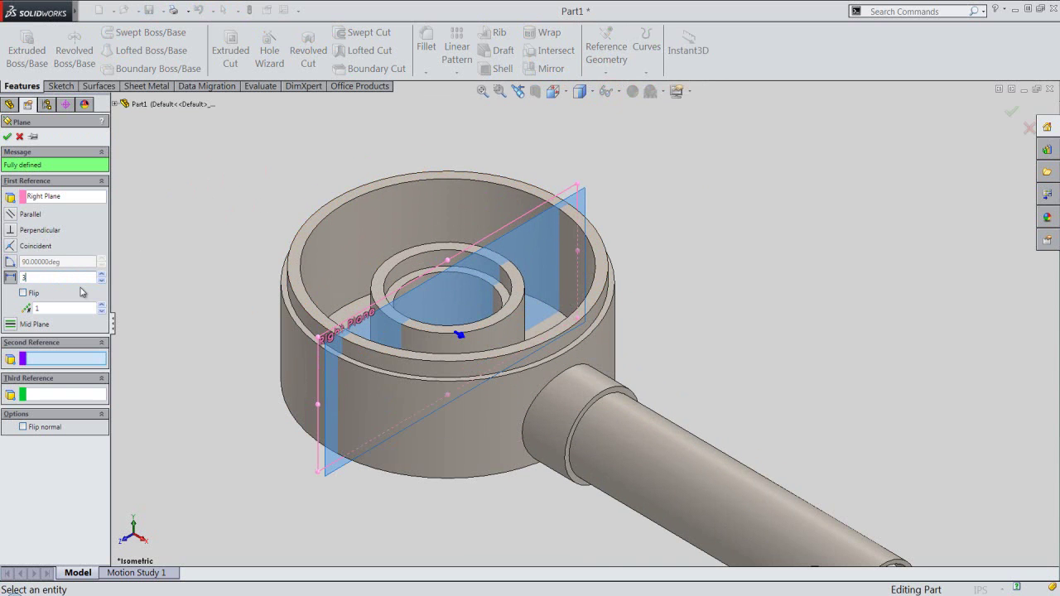
{"action": "key", "text": "Return"}
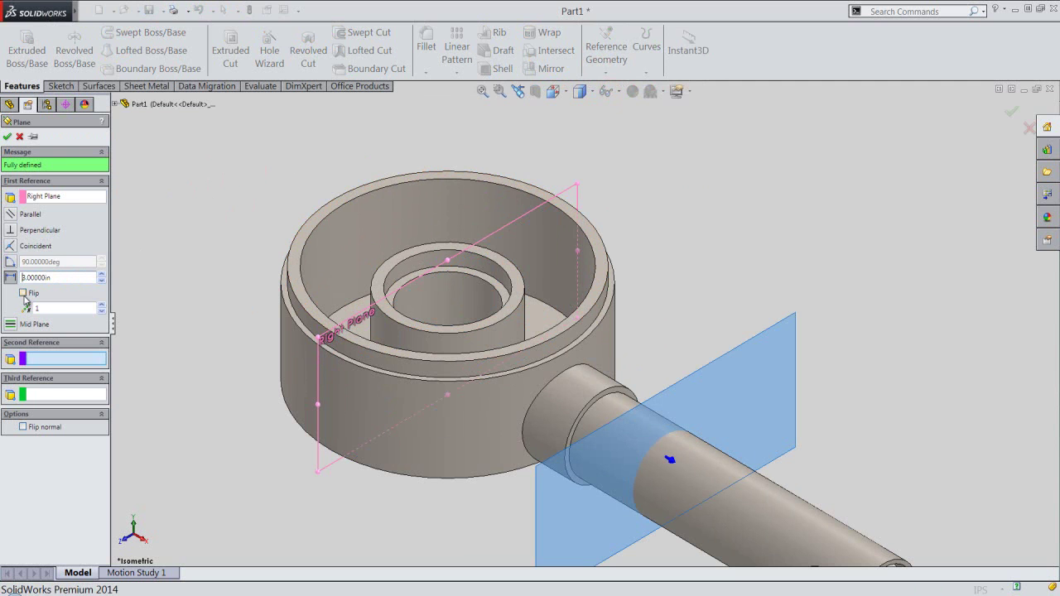
{"action": "left_click", "coordinate": [23, 294]}
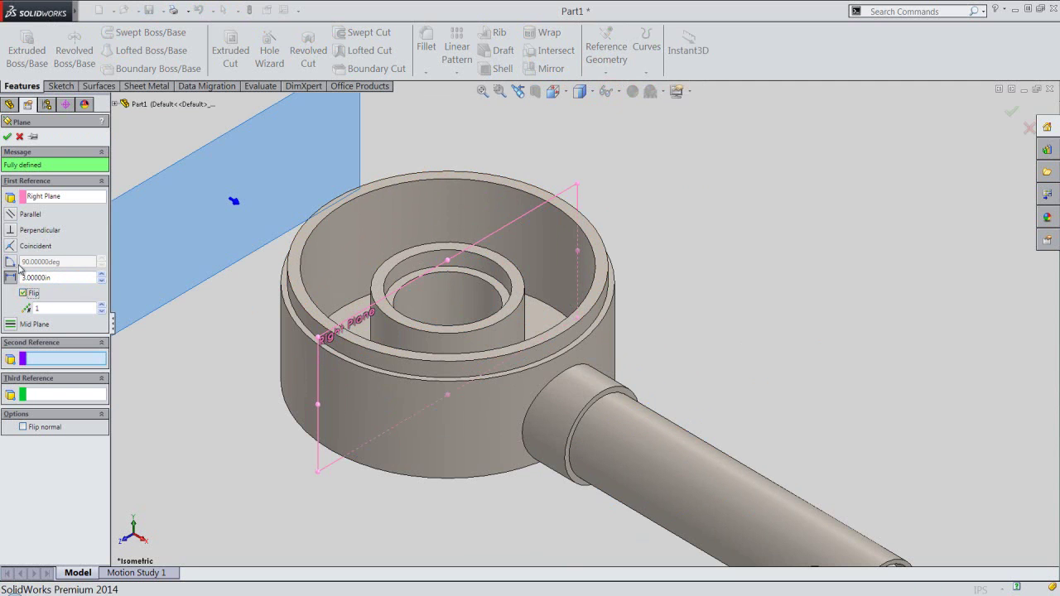
{"action": "left_click", "coordinate": [7, 138]}
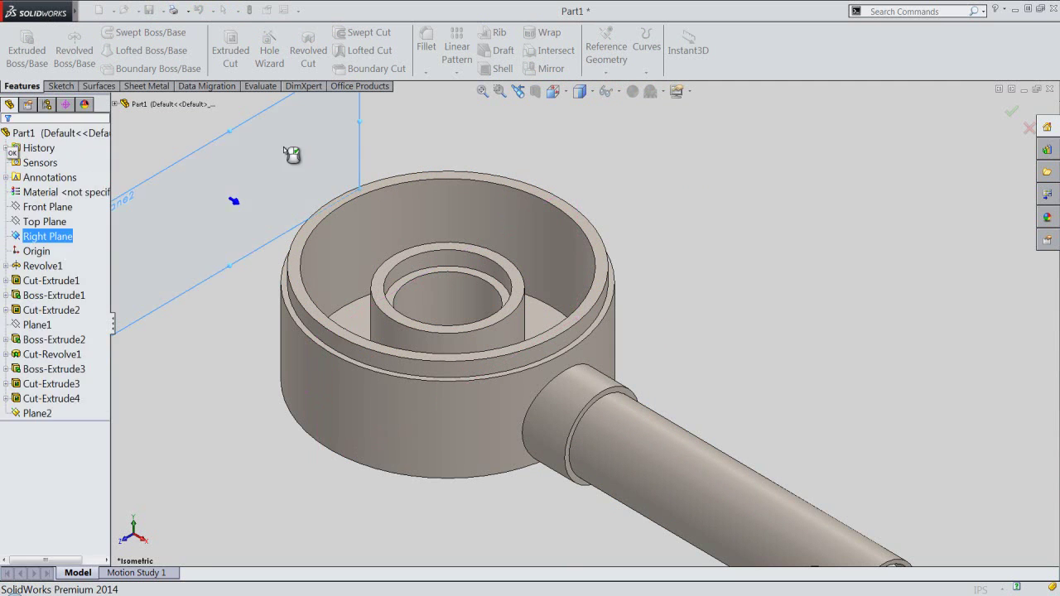
{"action": "left_click", "coordinate": [482, 91]}
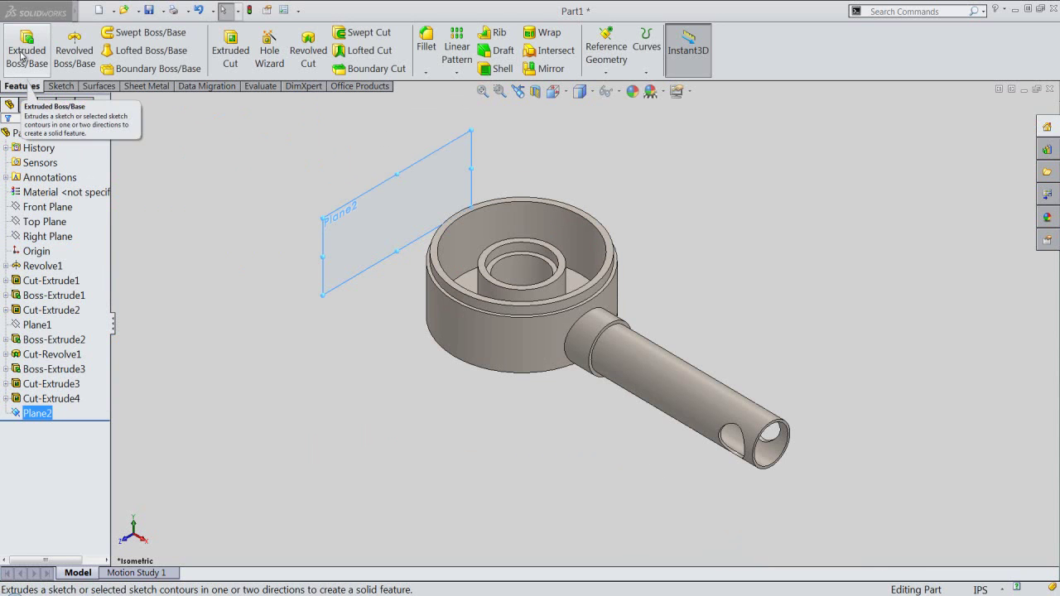
- Open Sketch10 on Plane2 viewed normal from the left, and hide Plane2
{"action": "left_click", "coordinate": [26, 46]}
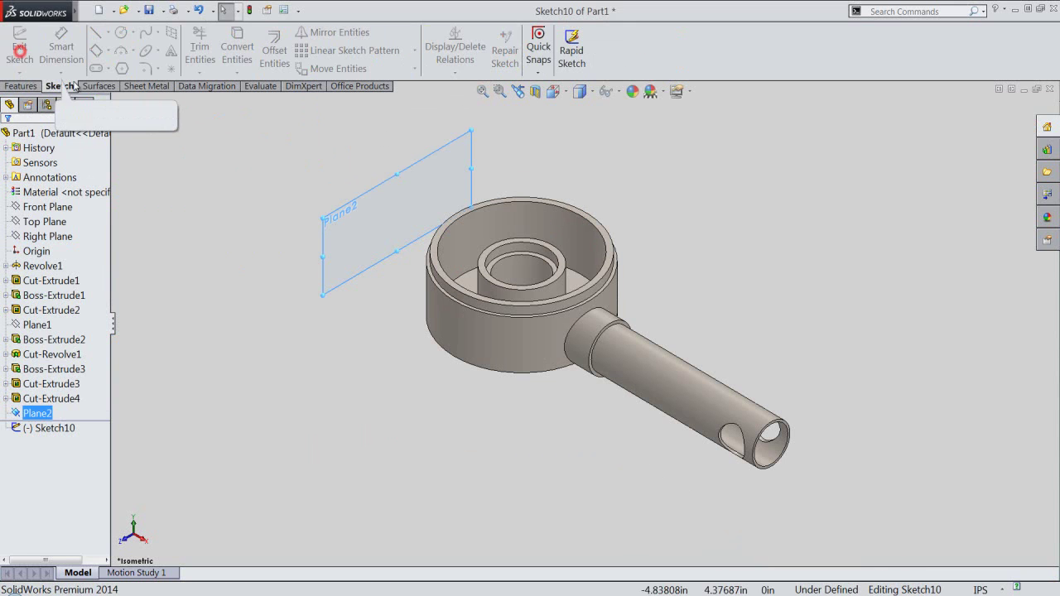
{"action": "left_click", "coordinate": [553, 91]}
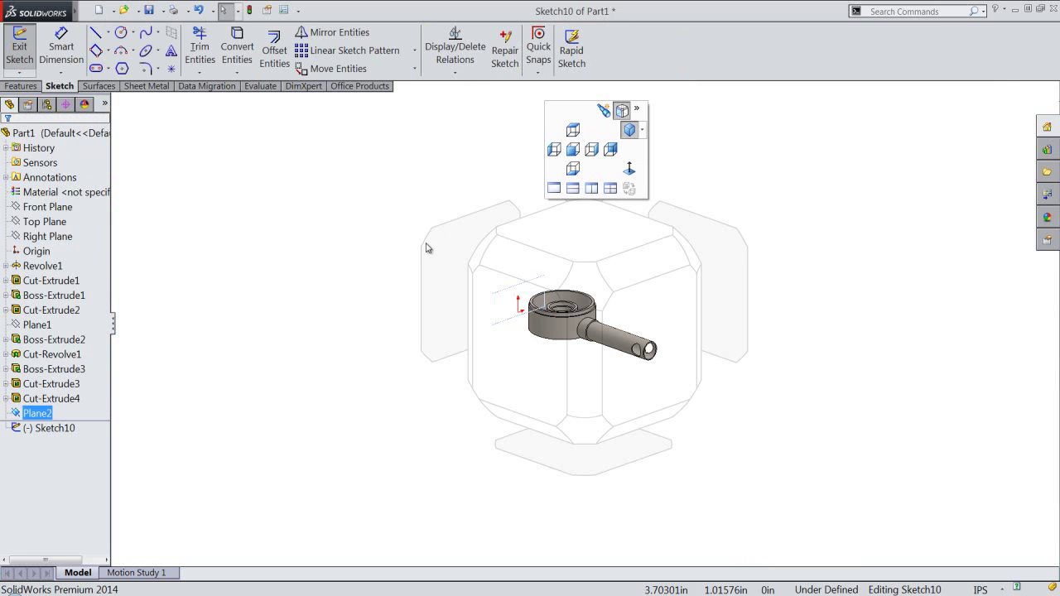
{"action": "left_click", "coordinate": [430, 272]}
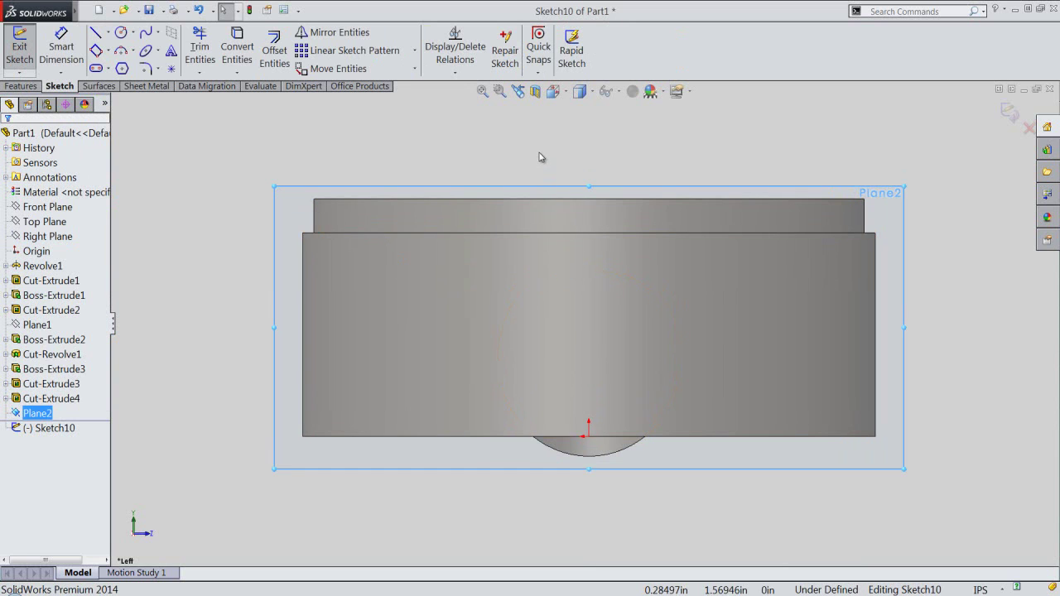
{"action": "left_click", "coordinate": [539, 152]}
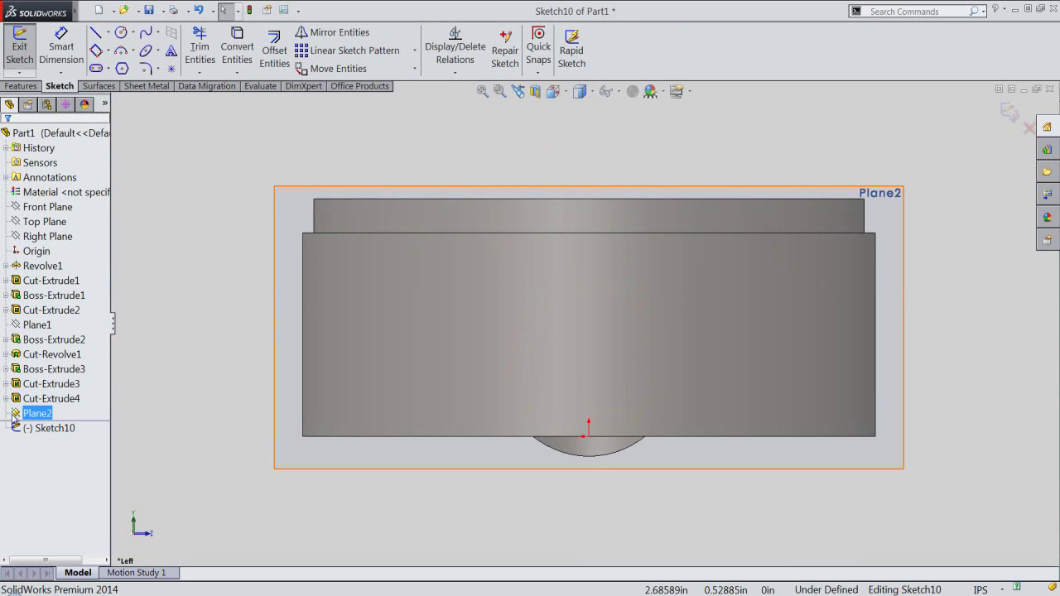
{"action": "left_click", "coordinate": [13, 414]}
{"action": "left_click", "coordinate": [33, 397]}
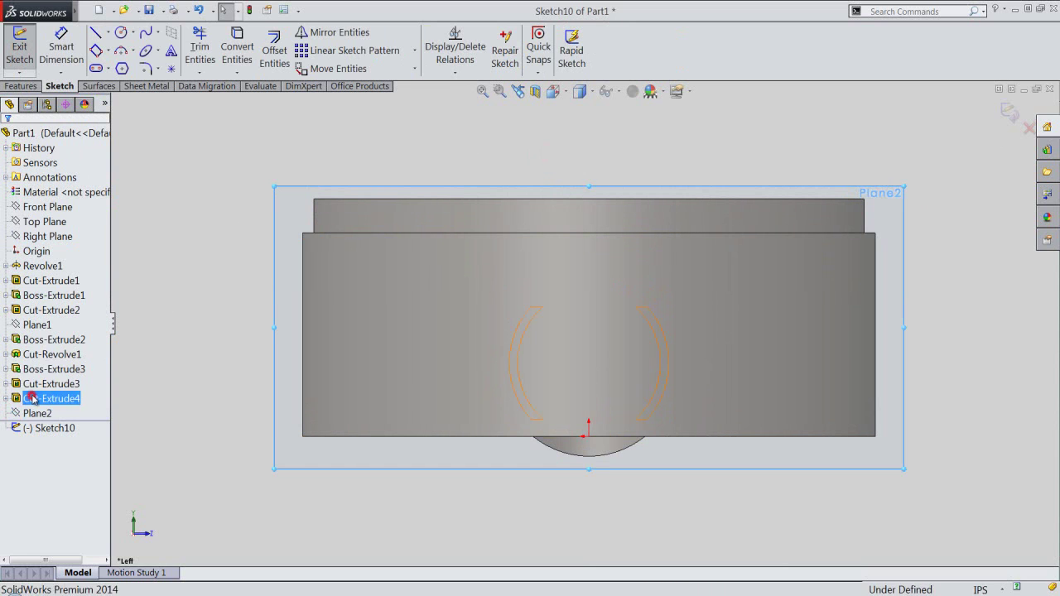
{"action": "left_click", "coordinate": [257, 188]}
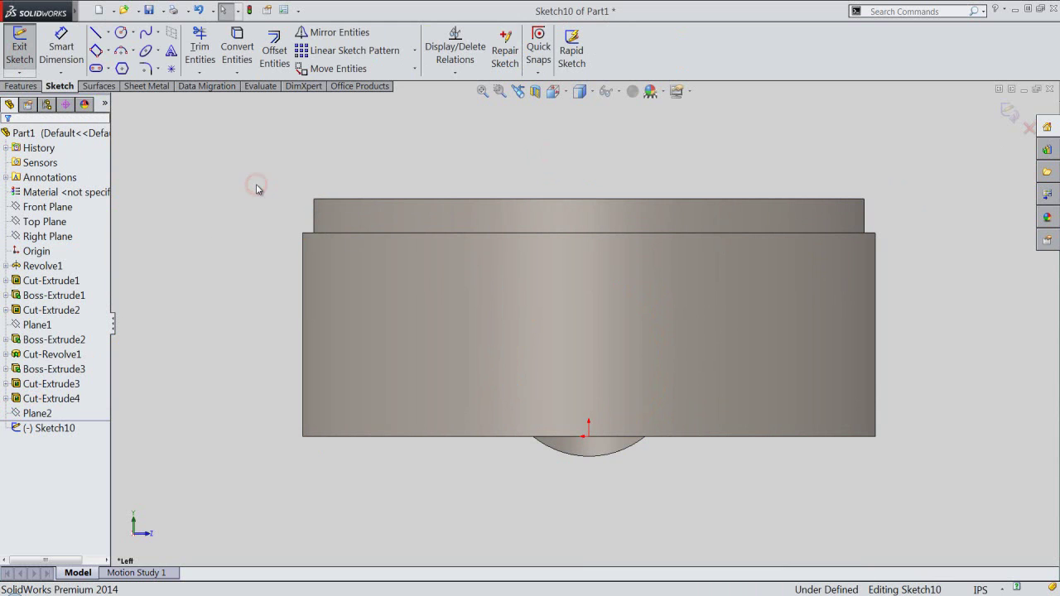
{"action": "right_click", "coordinate": [257, 188]}
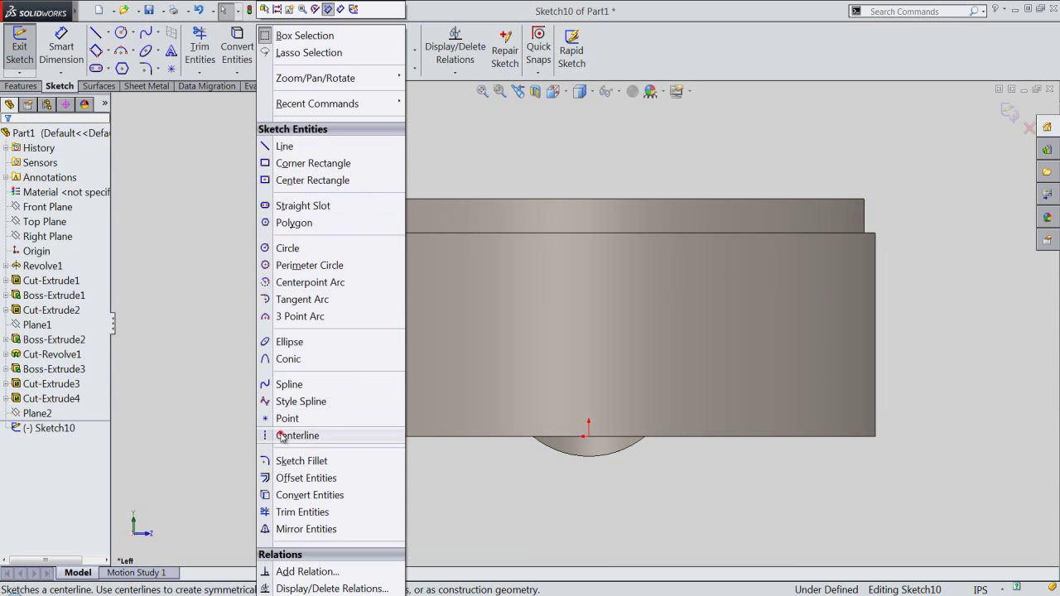
- Add an infinite vertical centerline through the origin
{"action": "left_click", "coordinate": [281, 436]}
{"action": "left_click", "coordinate": [25, 351]}
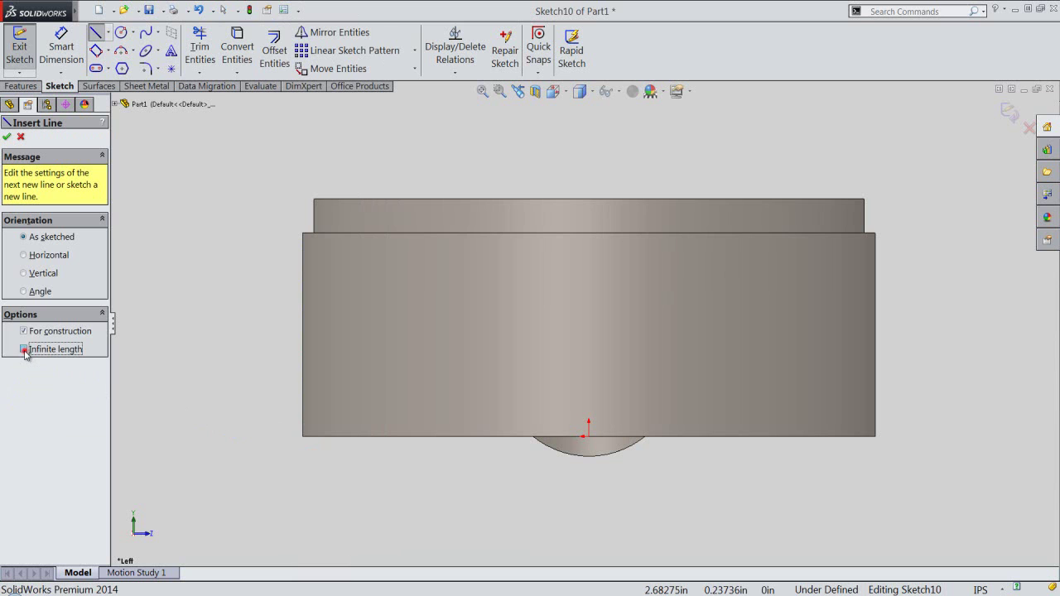
{"action": "left_click", "coordinate": [22, 274]}
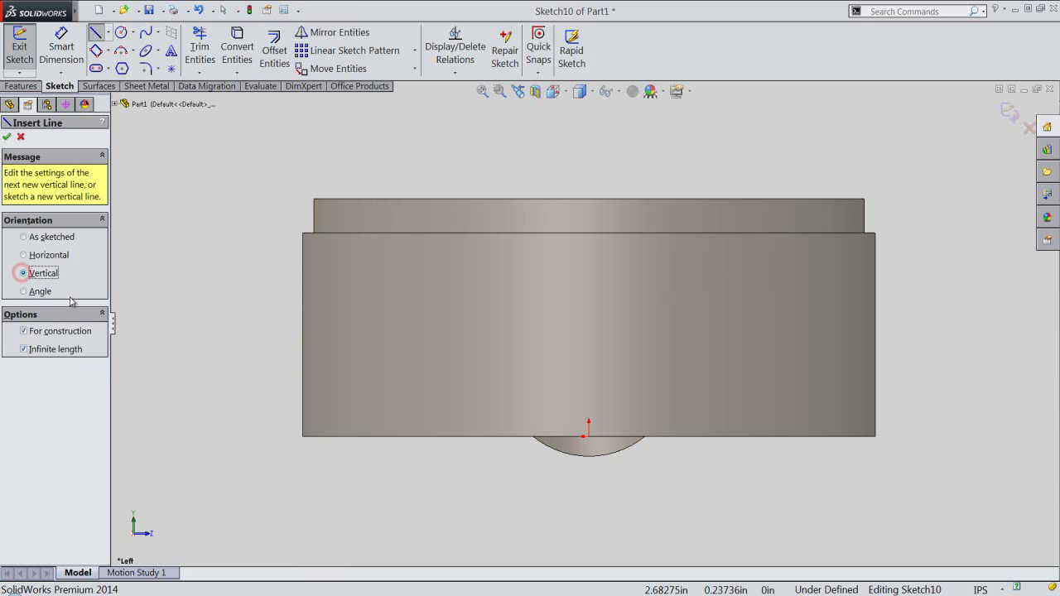
{"action": "left_click", "coordinate": [588, 437]}
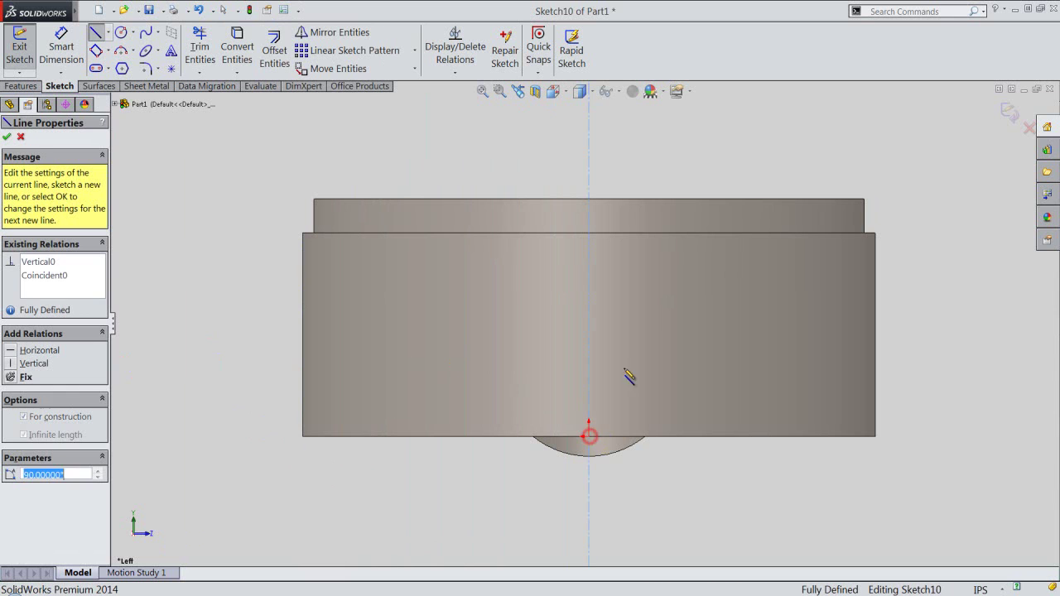
- Draw a 0.8125 × 0.3125 center rectangle centred on the centerline
{"action": "right_click", "coordinate": [662, 310]}
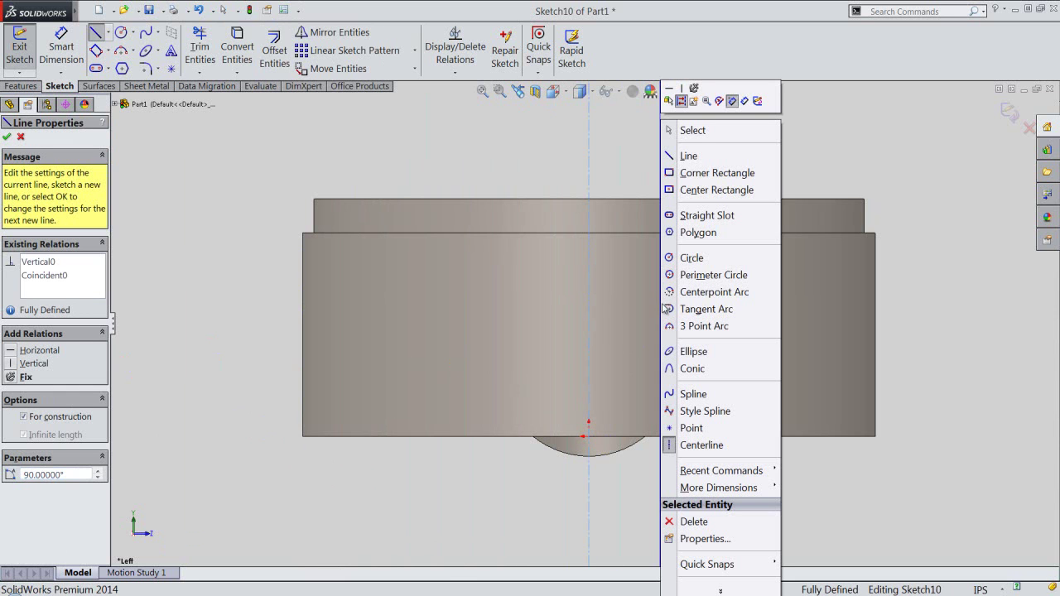
{"action": "left_click", "coordinate": [692, 189]}
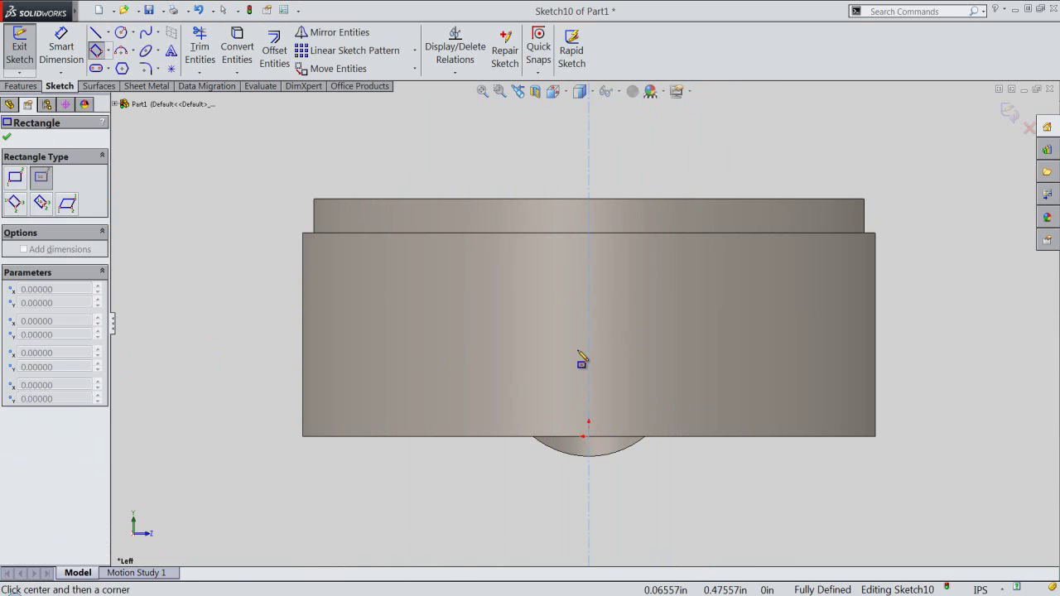
{"action": "left_click", "coordinate": [589, 355]}
{"action": "type", "text": ".3125"}
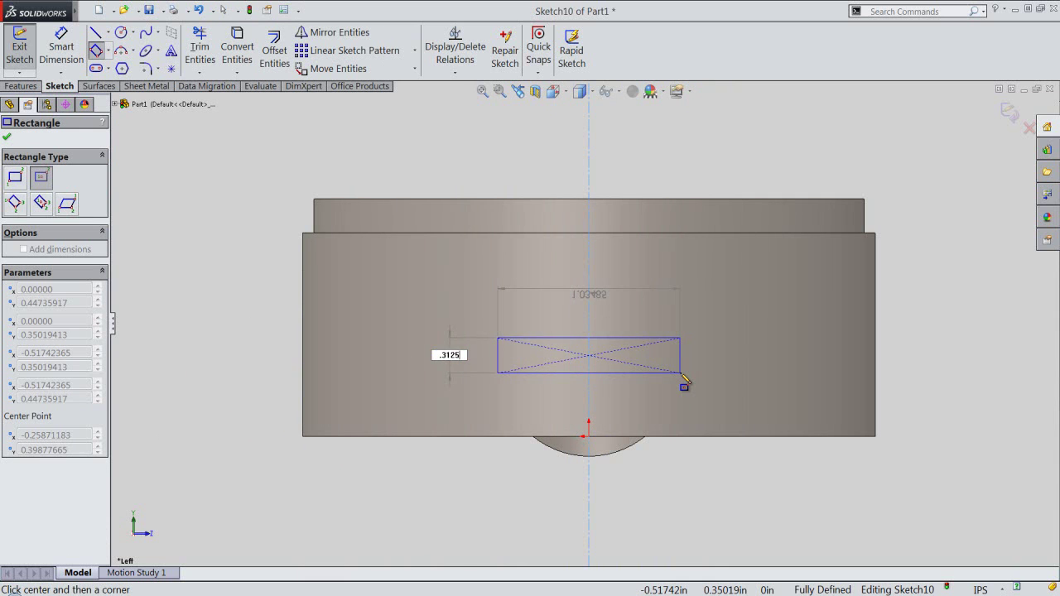
{"action": "key", "text": "Tab"}
{"action": "type", "text": ".8125"}
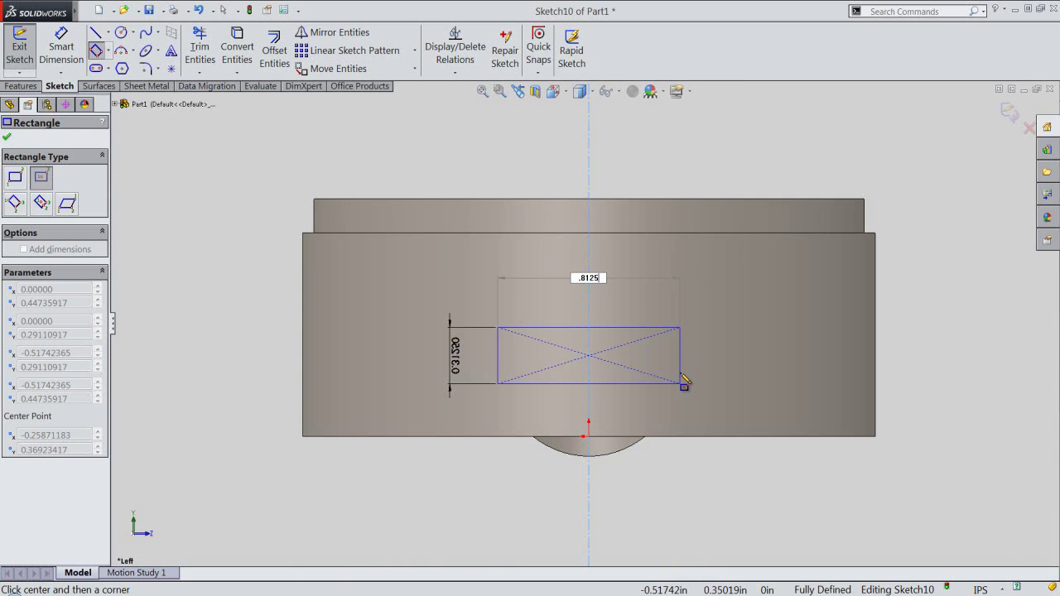
{"action": "key", "text": "Return"}
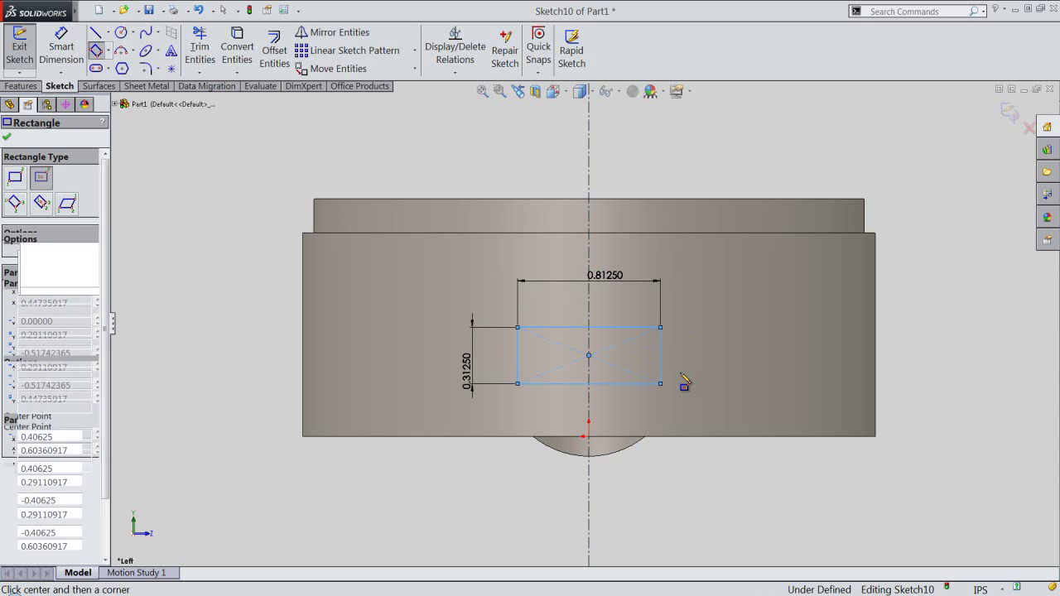
- Dimension the rectangle's bottom 0.125 above the part's bottom edge and exit the sketch
{"action": "right_click", "coordinate": [682, 377]}
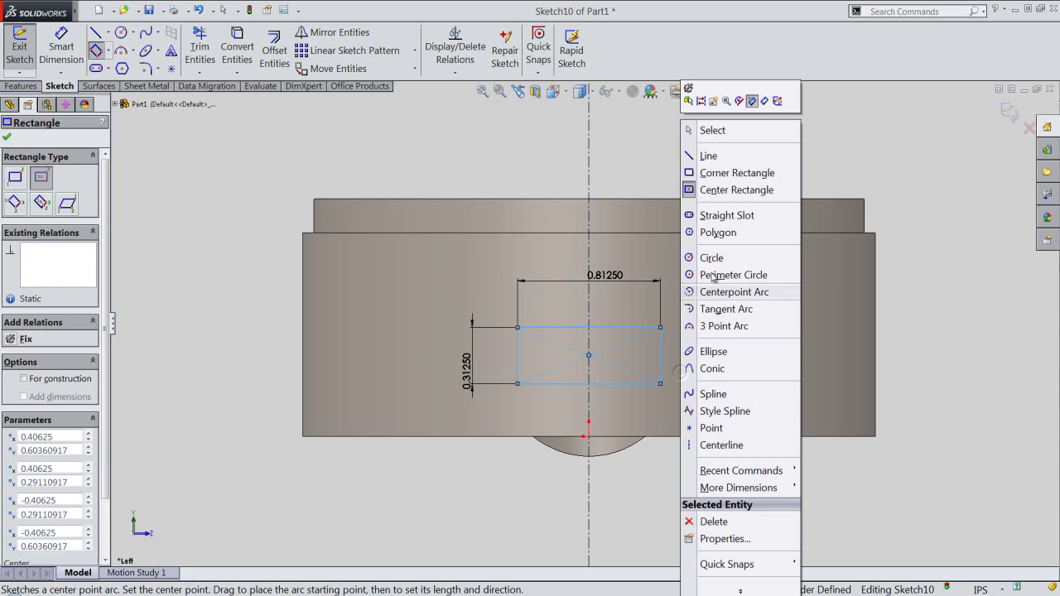
{"action": "left_click", "coordinate": [766, 100]}
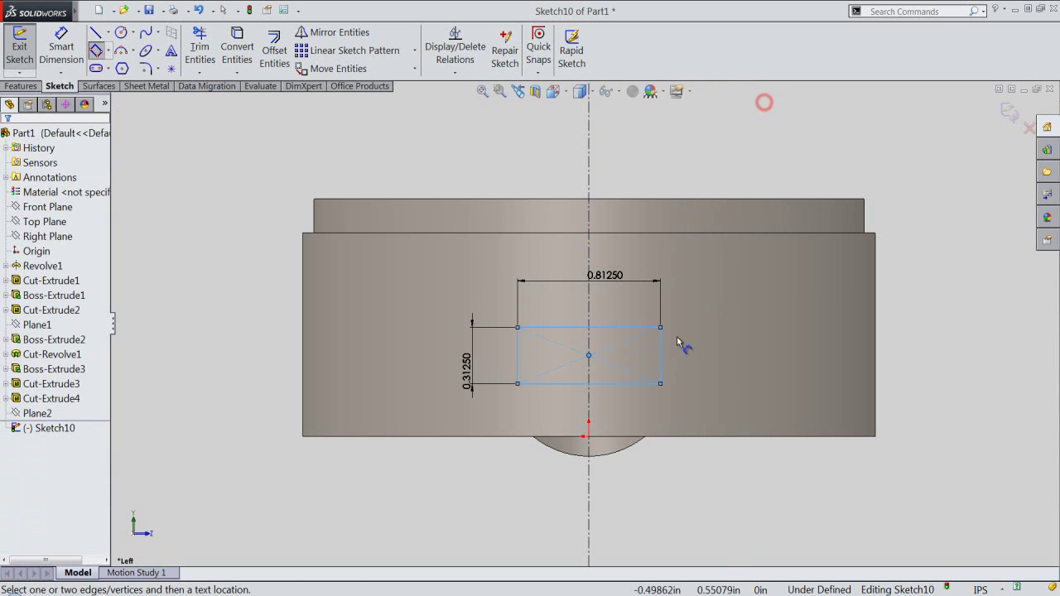
{"action": "left_click", "coordinate": [638, 383]}
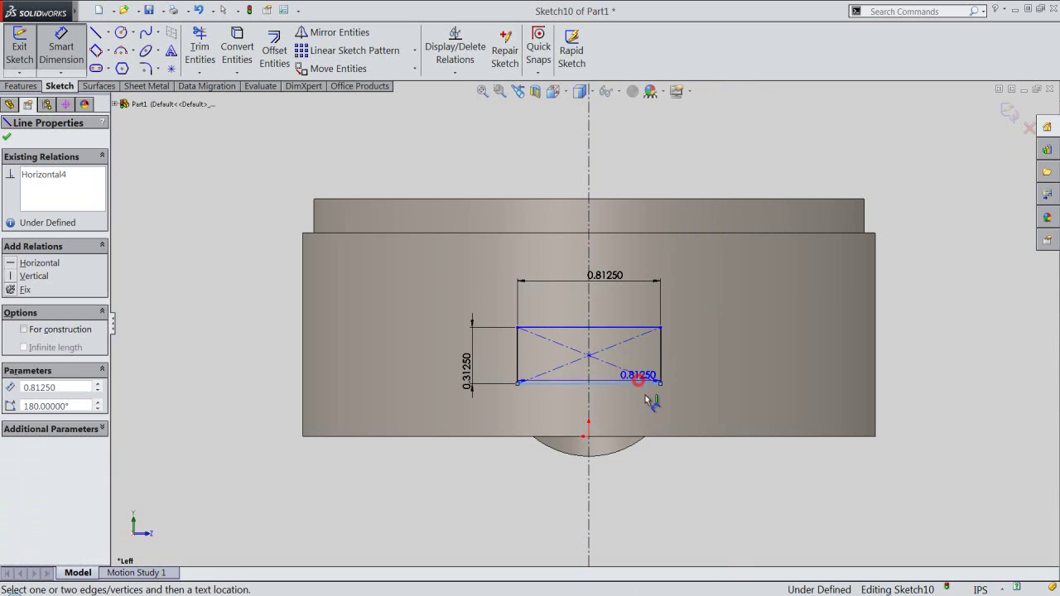
{"action": "left_click", "coordinate": [675, 437]}
{"action": "left_click", "coordinate": [696, 411]}
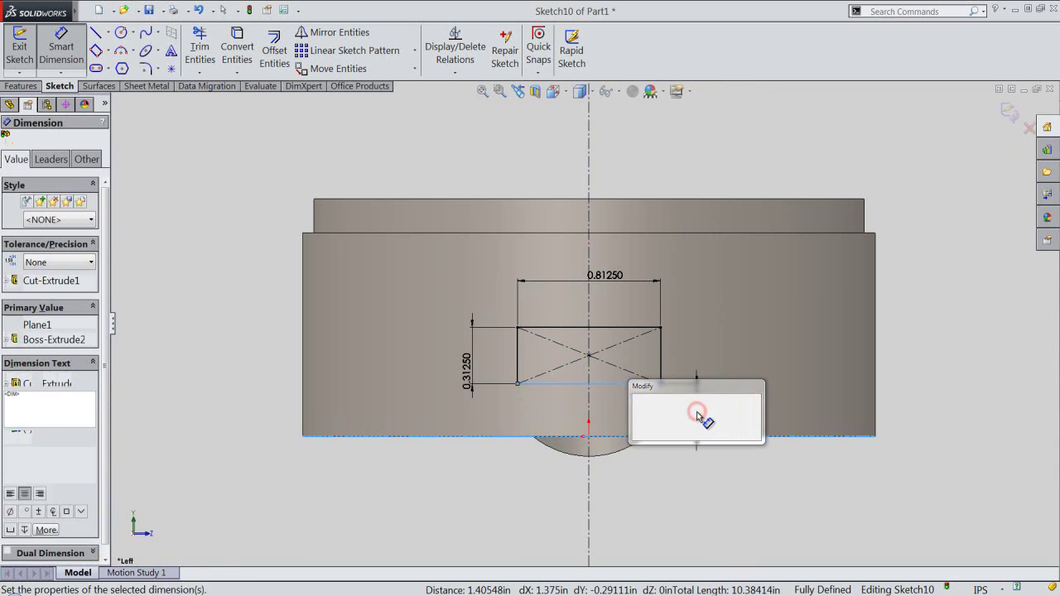
{"action": "type", "text": ".125"}
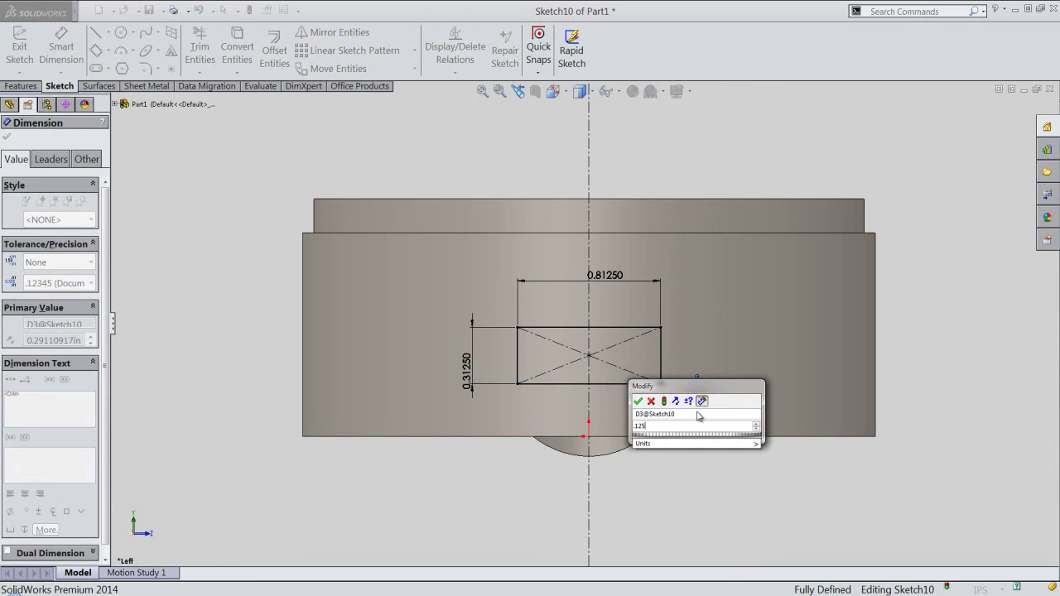
{"action": "key", "text": "Return"}
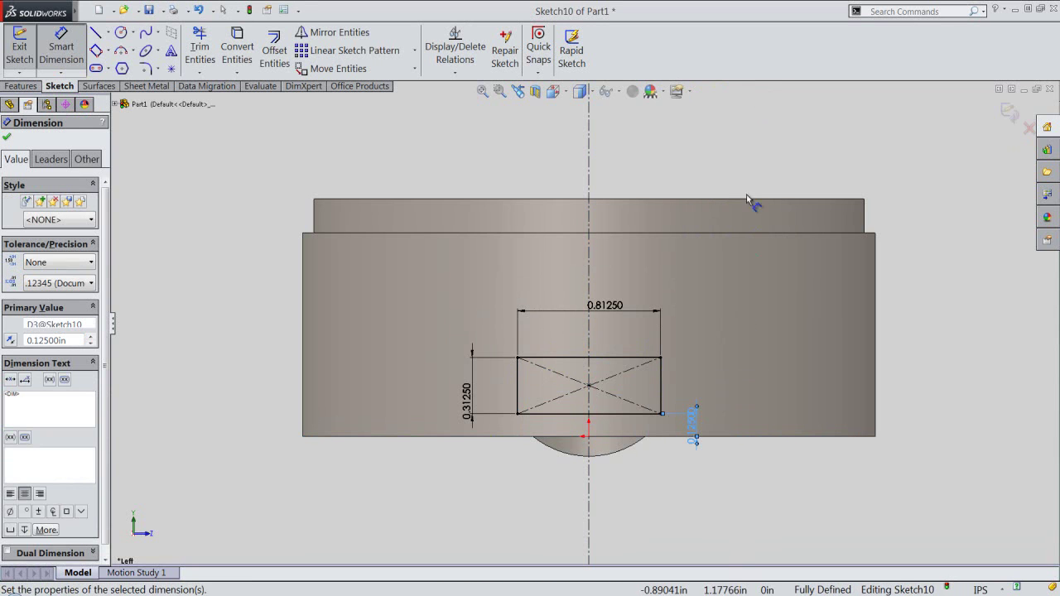
{"action": "right_click", "coordinate": [745, 182]}
{"action": "left_click", "coordinate": [762, 188]}
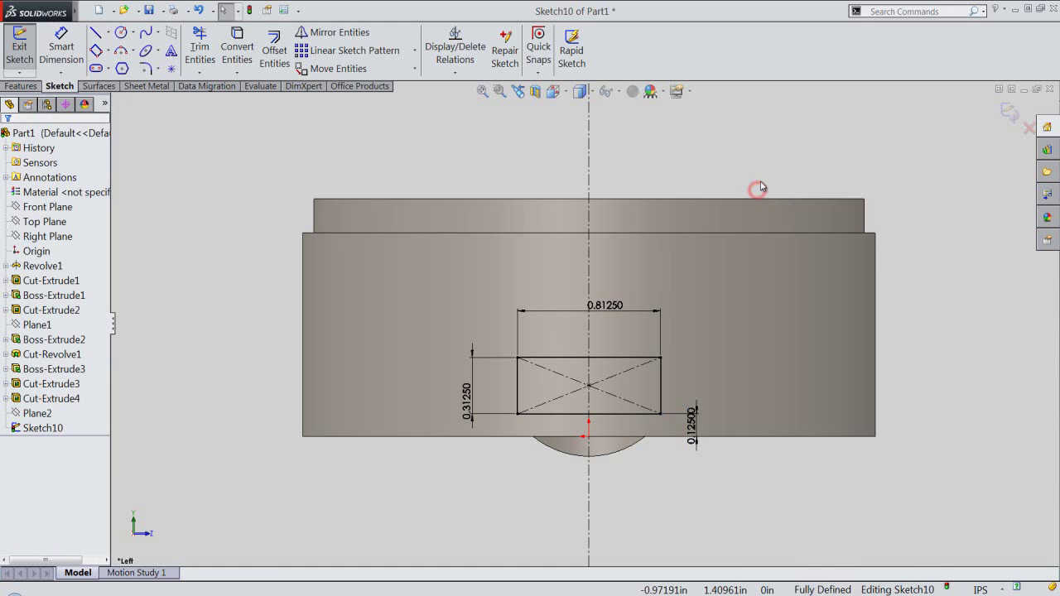
{"action": "right_click", "coordinate": [791, 140]}
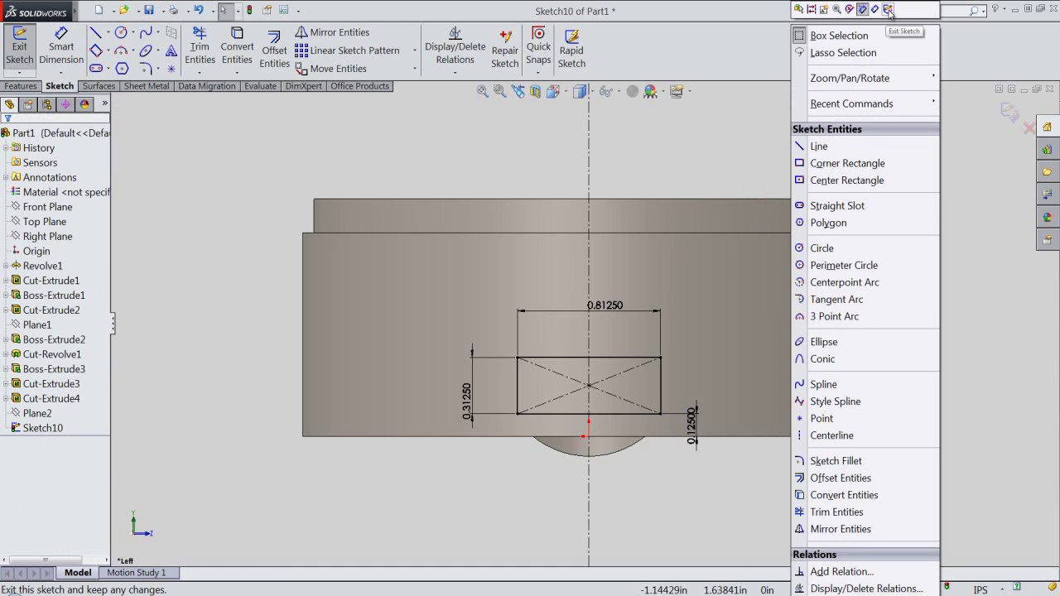
{"action": "left_click", "coordinate": [887, 9]}
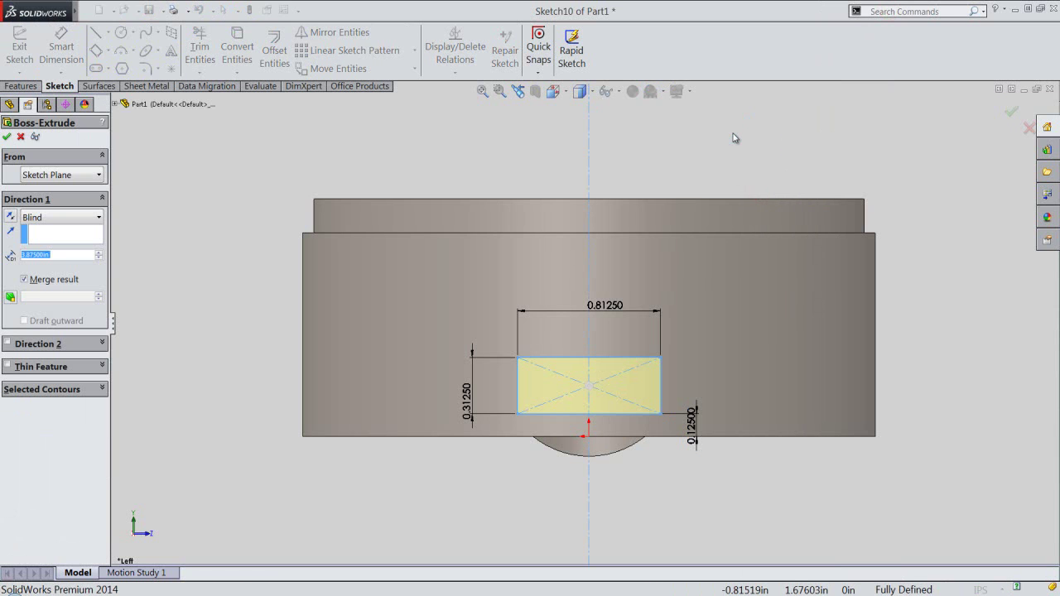
- Extrude the rectangle Up To Surface at the burner's cylindrical outer face as Boss-Extrude4
{"action": "right_click", "coordinate": [732, 133]}
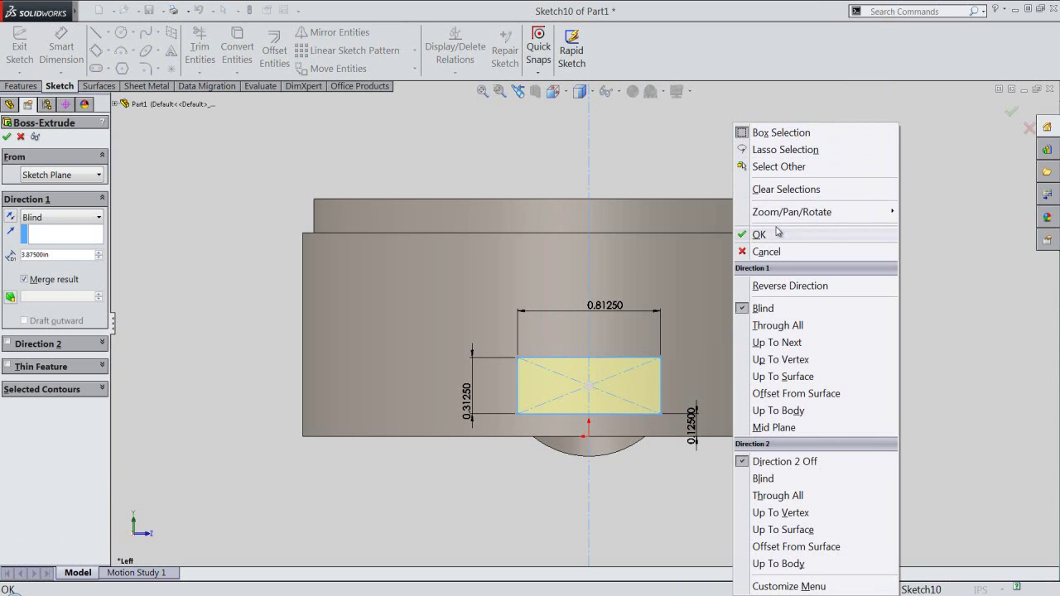
{"action": "left_click", "coordinate": [812, 379]}
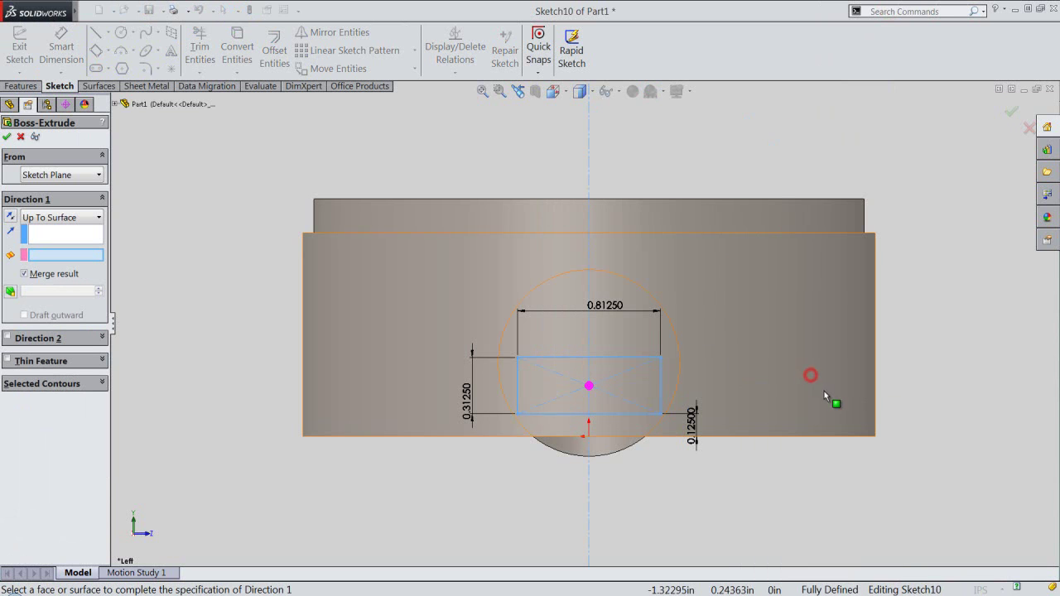
{"action": "middle_click_drag", "start_coordinate": [817, 398], "coordinate": [763, 458]}
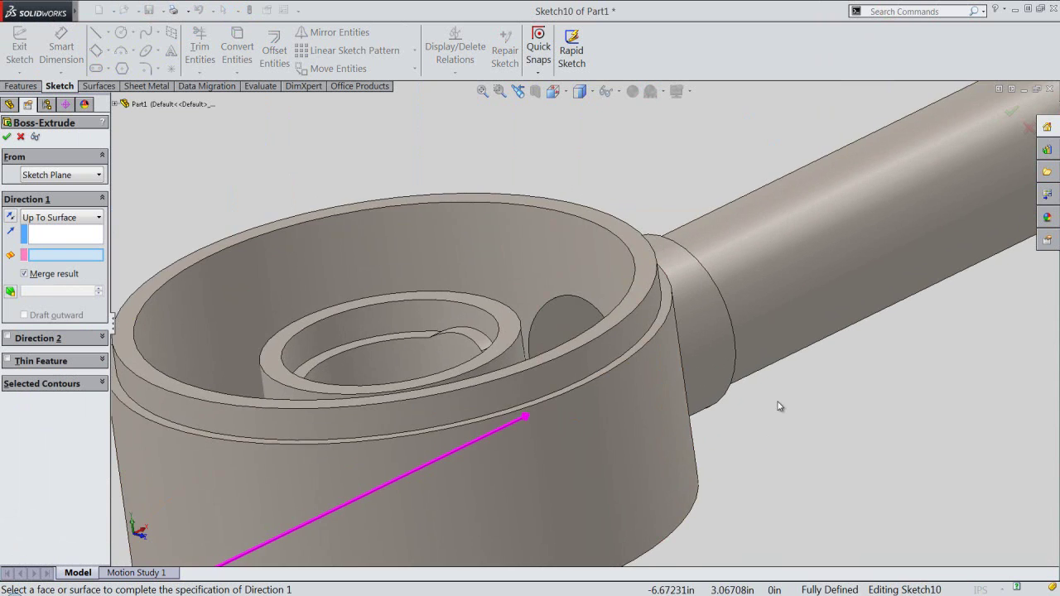
{"action": "scroll", "coordinate": [778, 402], "scroll_direction": "up", "scroll_amount": 3}
{"action": "scroll", "coordinate": [469, 464], "scroll_direction": "up", "scroll_amount": 1}
{"action": "left_click", "coordinate": [456, 452]}
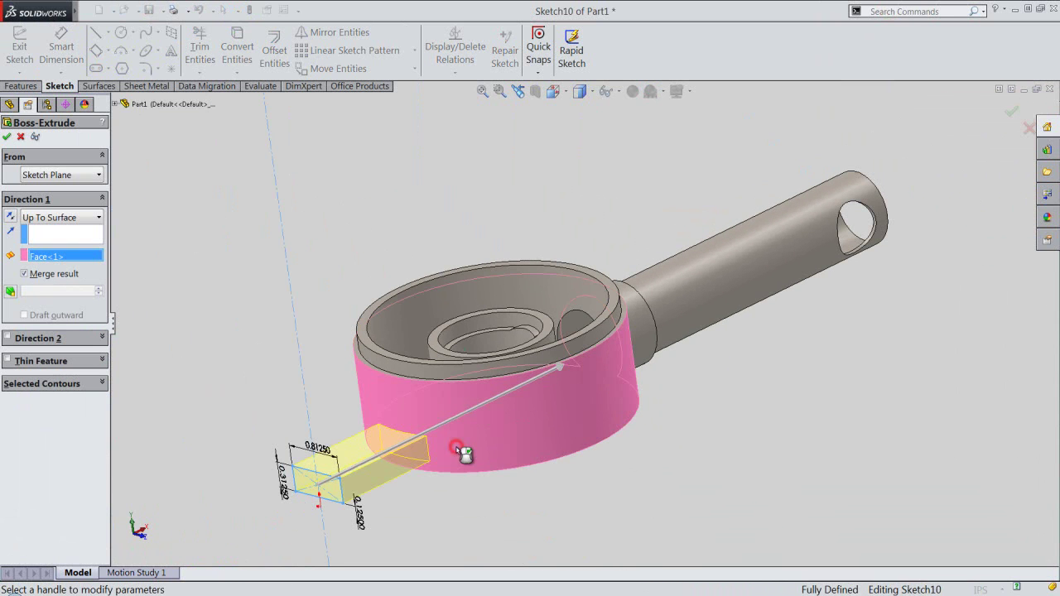
{"action": "left_click", "coordinate": [8, 137]}
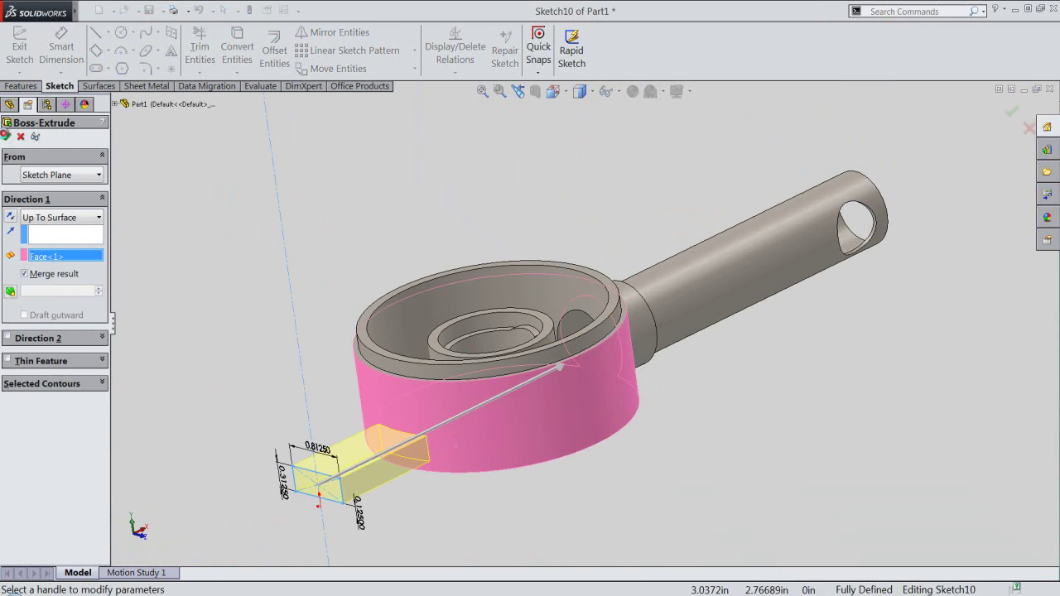
{"action": "left_click", "coordinate": [356, 207]}
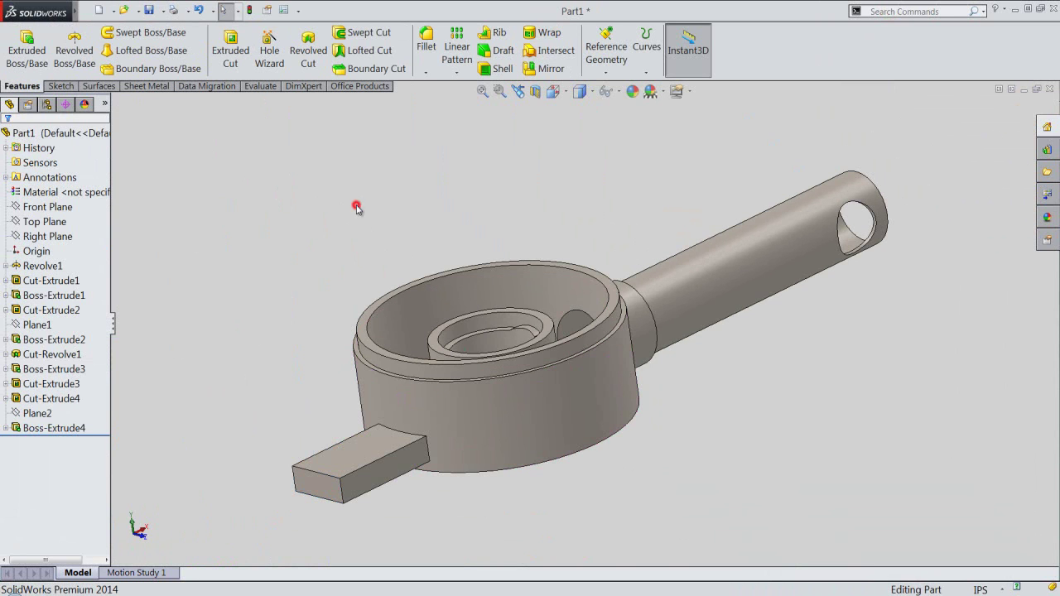
{"action": "left_click", "coordinate": [564, 94]}
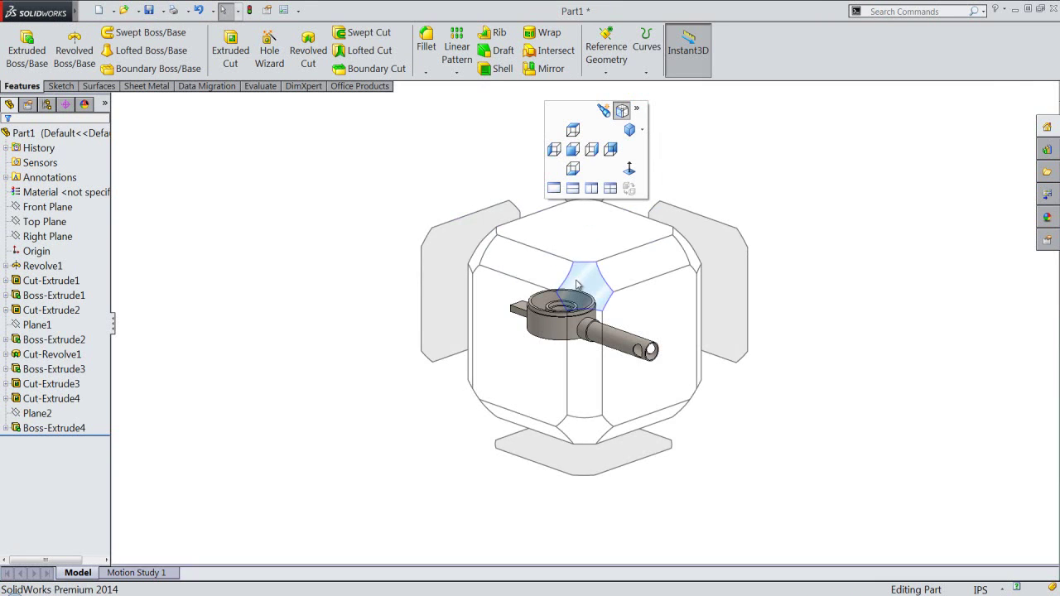
{"action": "left_click", "coordinate": [578, 284]}
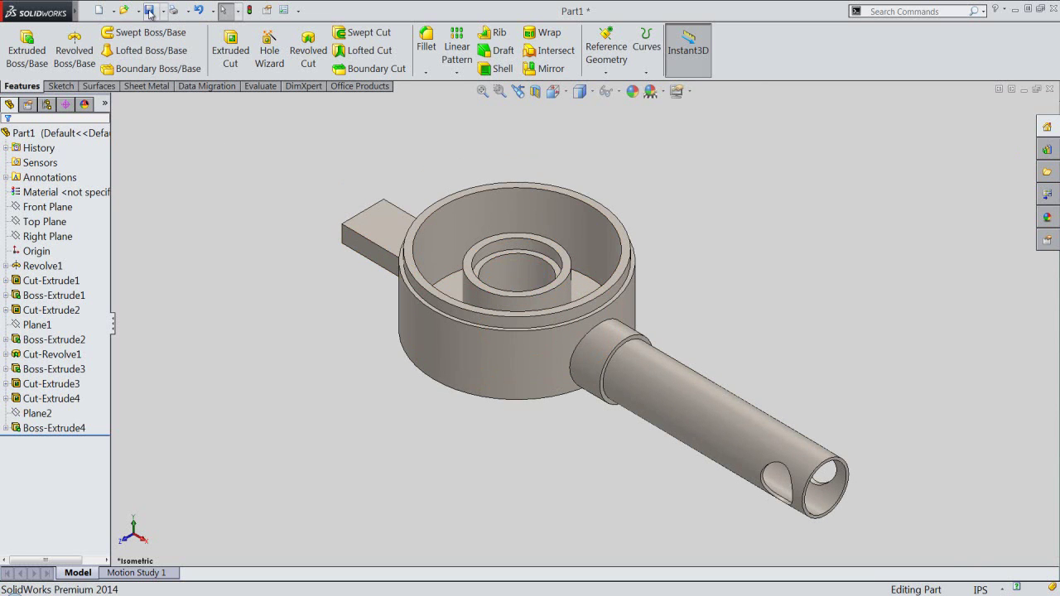
- Sketch a 0.25-diameter circle on the tab's top face, viewed from the top
{"action": "left_click", "coordinate": [233, 64]}
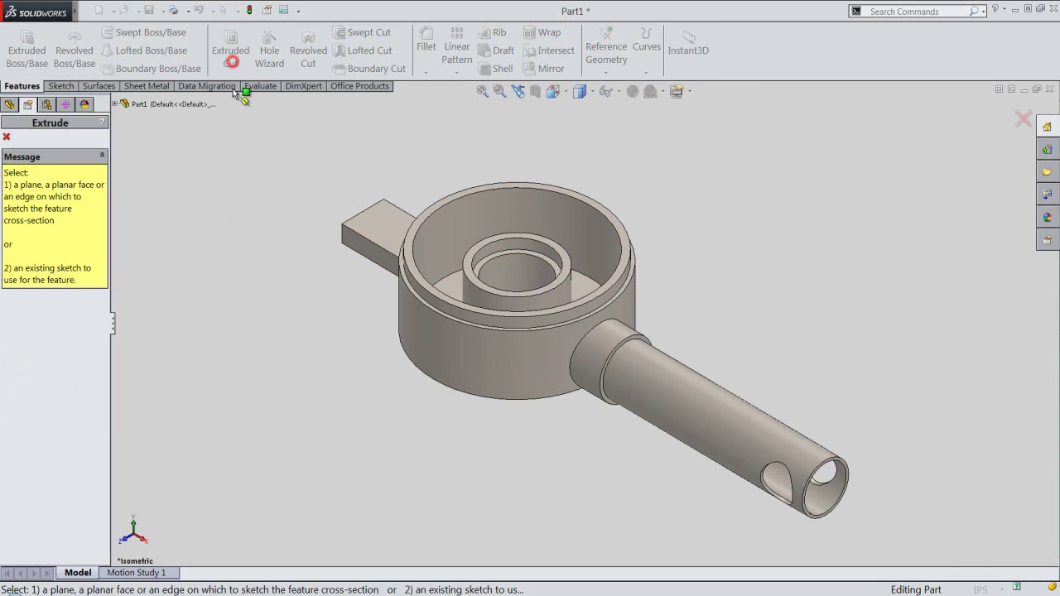
{"action": "left_click", "coordinate": [369, 217]}
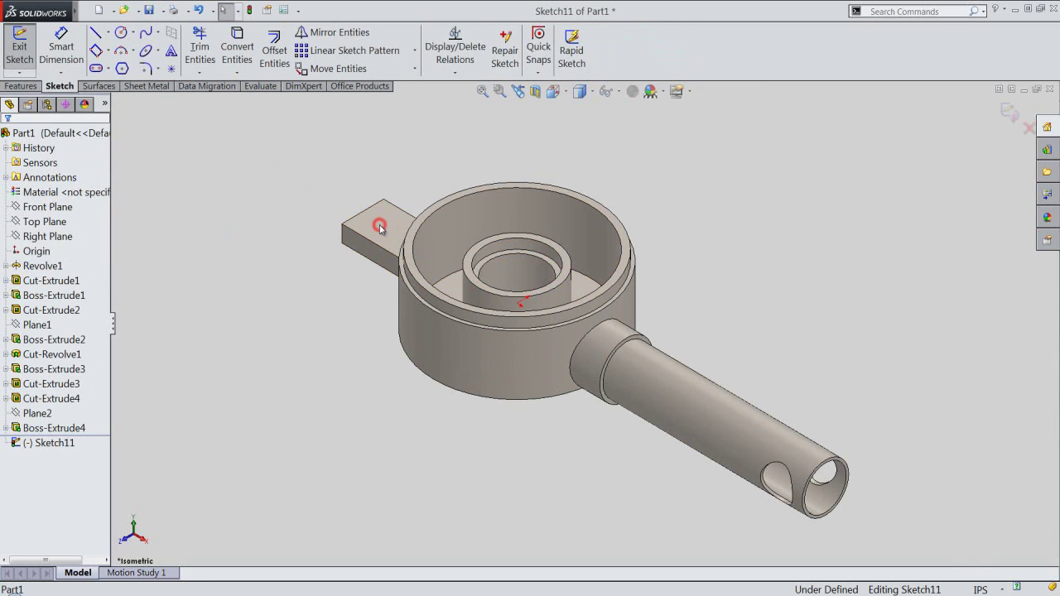
{"action": "left_click", "coordinate": [568, 92]}
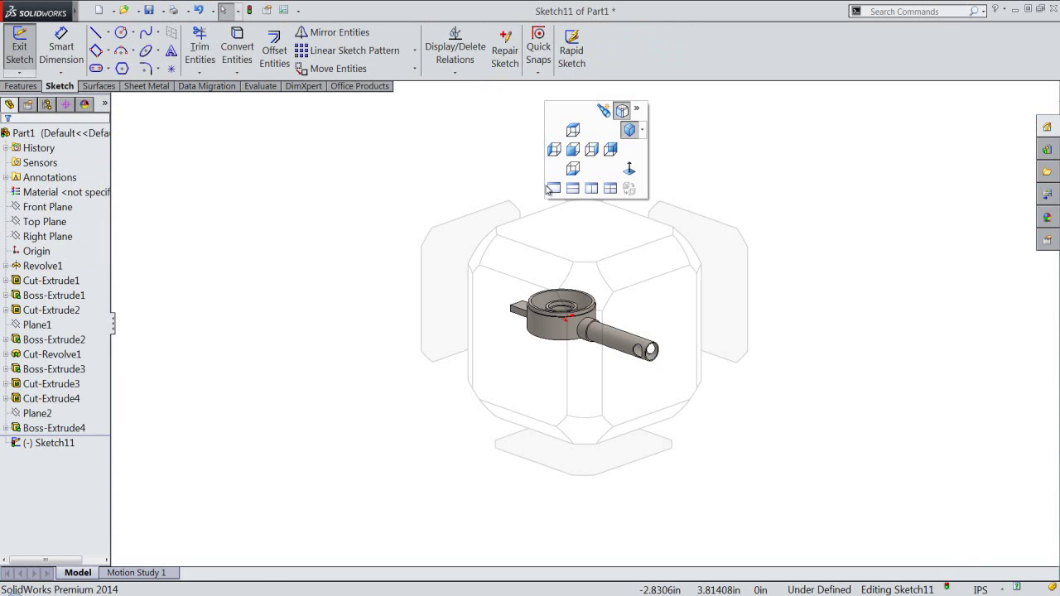
{"action": "left_click", "coordinate": [579, 231]}
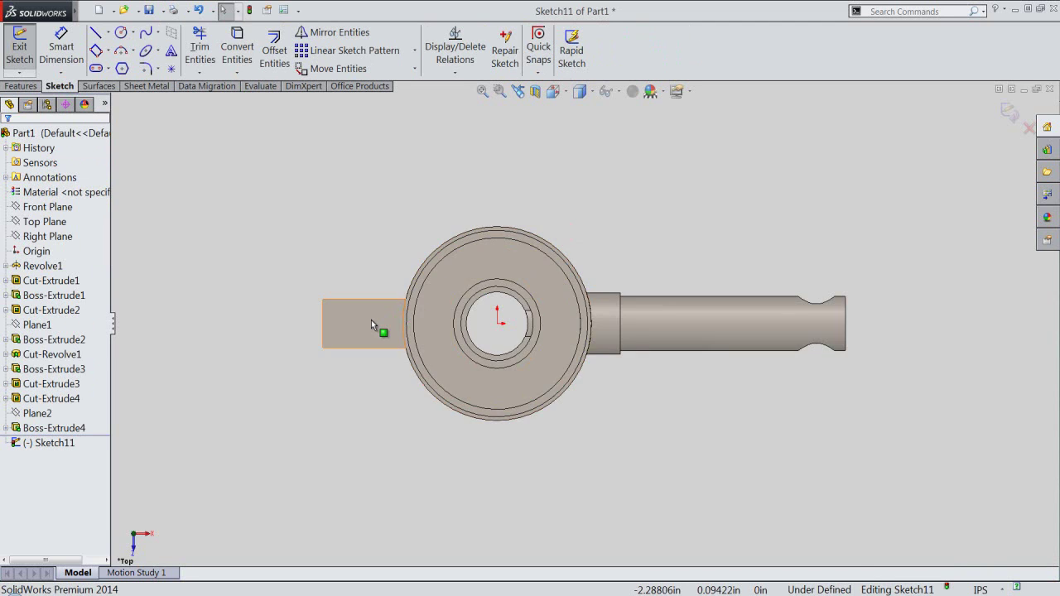
{"action": "scroll", "coordinate": [371, 320], "scroll_direction": "down", "scroll_amount": 5}
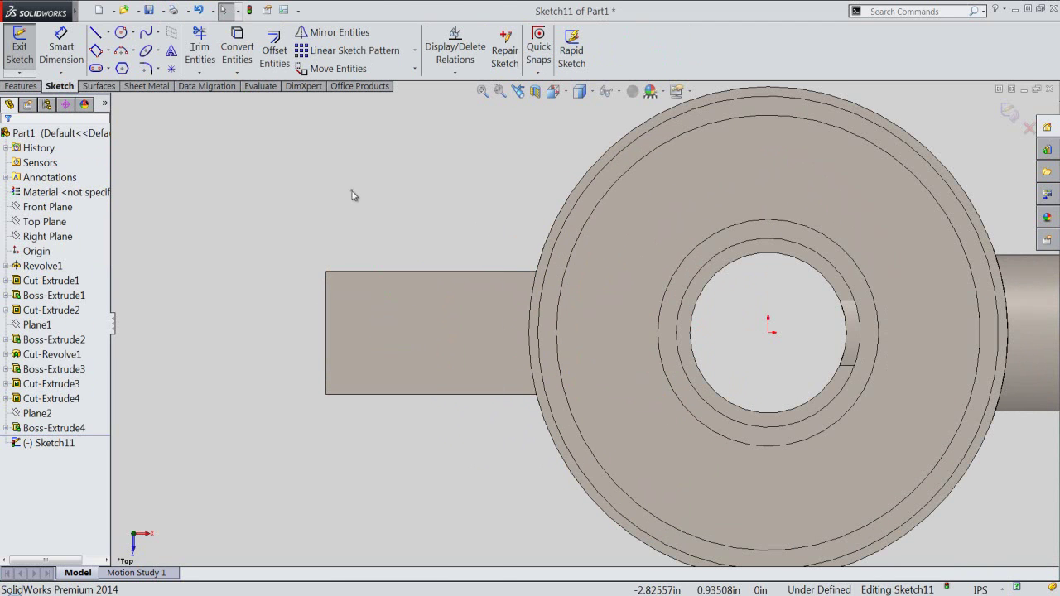
{"action": "right_click", "coordinate": [351, 195]}
{"action": "left_click", "coordinate": [383, 245]}
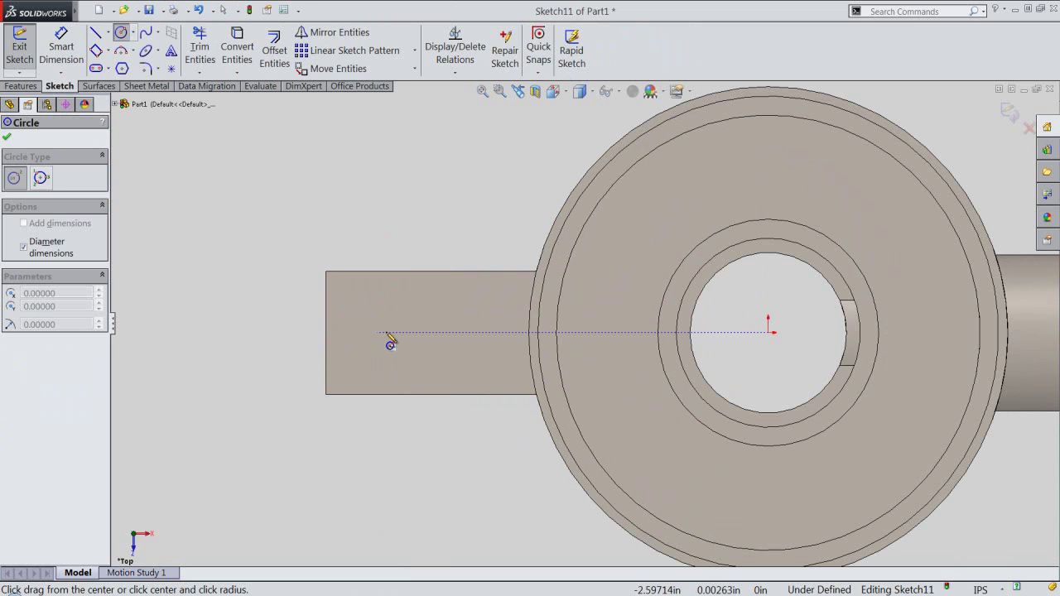
{"action": "left_click", "coordinate": [387, 333]}
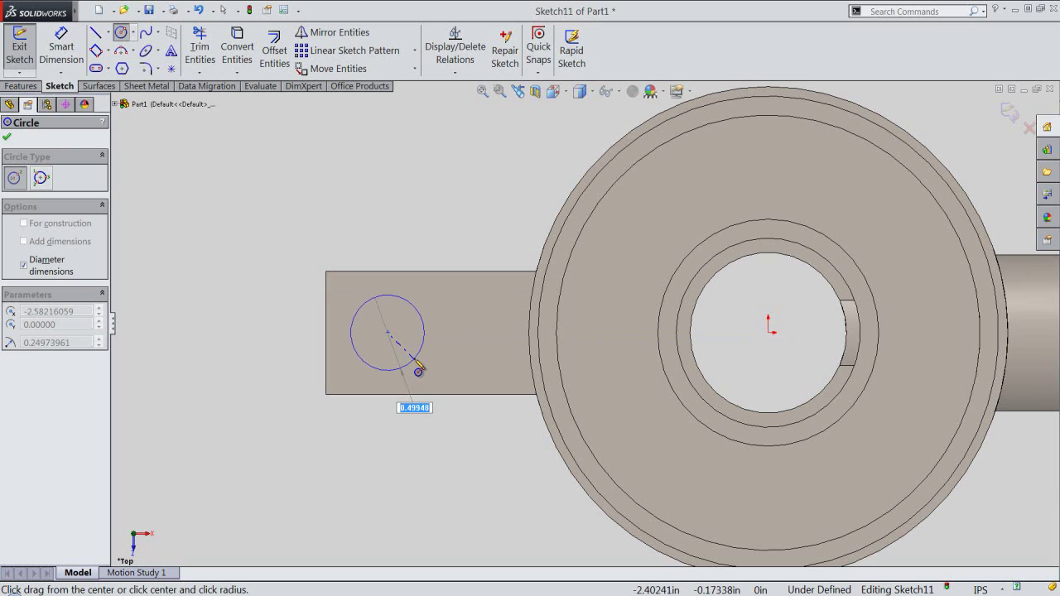
{"action": "key", "text": "Return"}
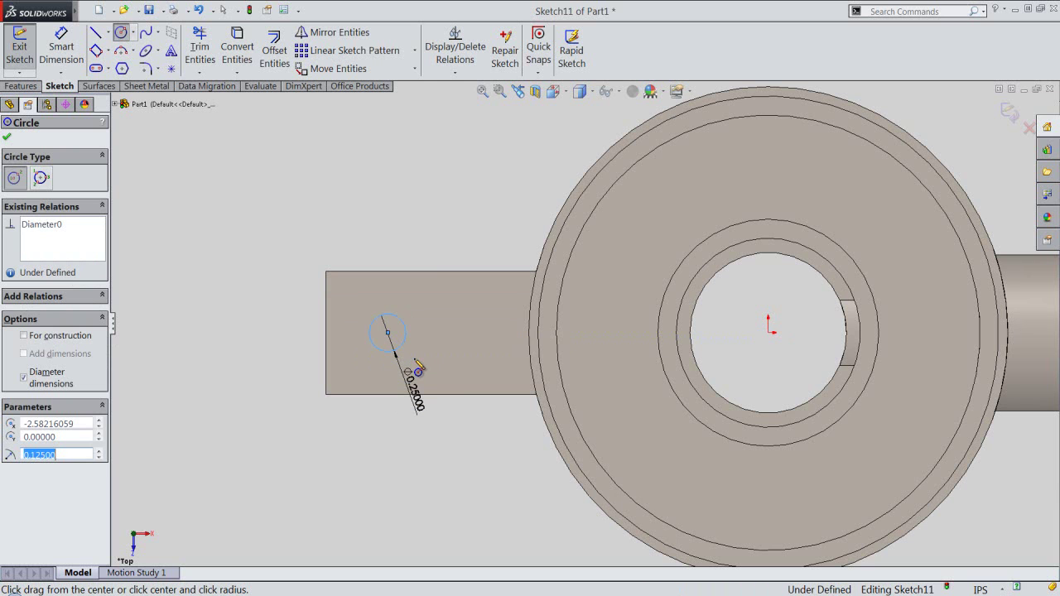
- Add a Horizontal relation between the circle centre and the origin
{"action": "right_click", "coordinate": [403, 227]}
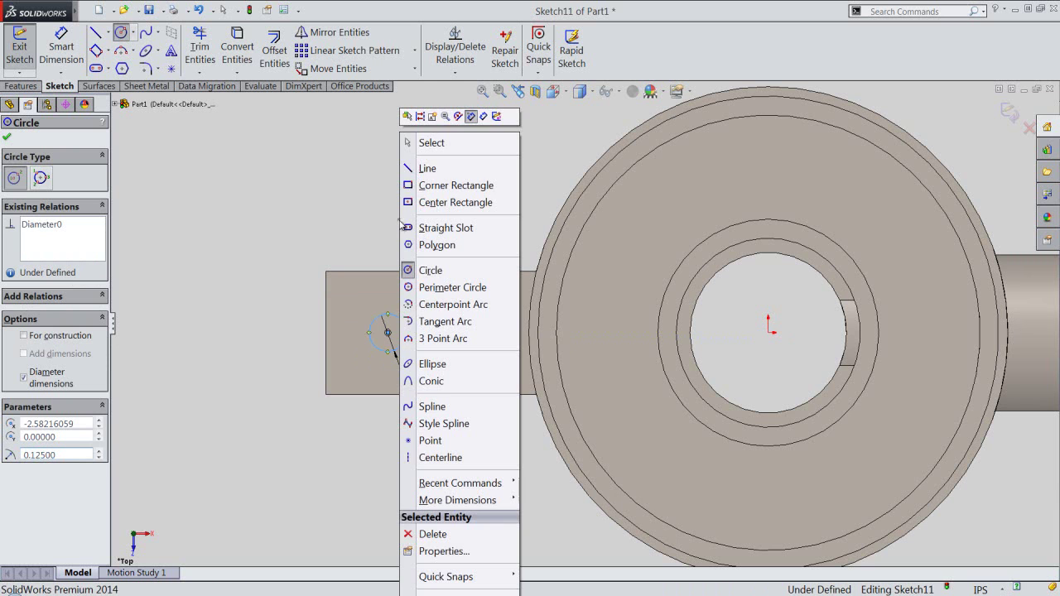
{"action": "left_click", "coordinate": [423, 143]}
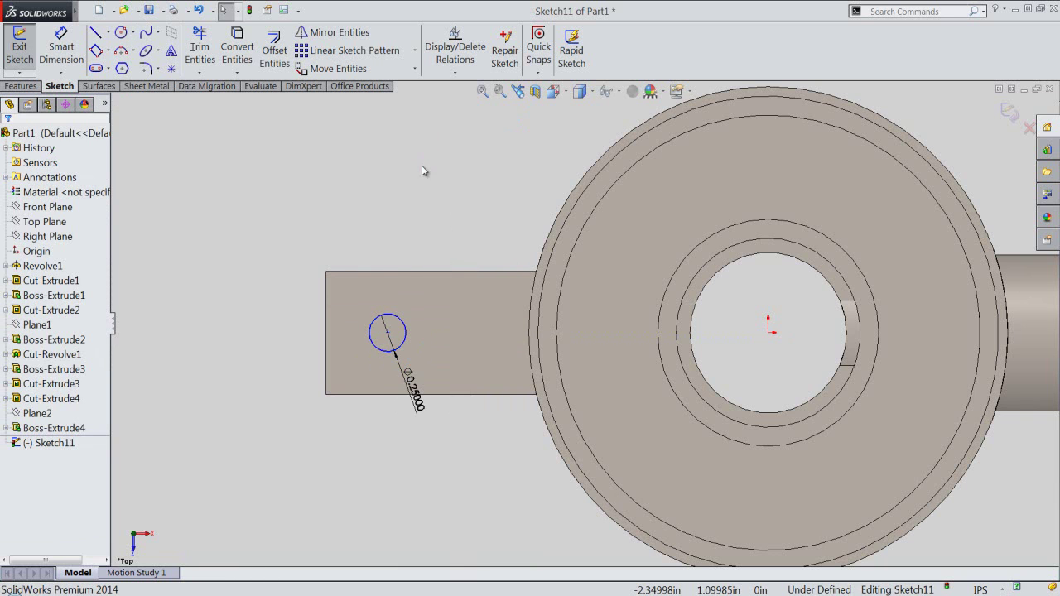
{"action": "left_click", "coordinate": [388, 333]}
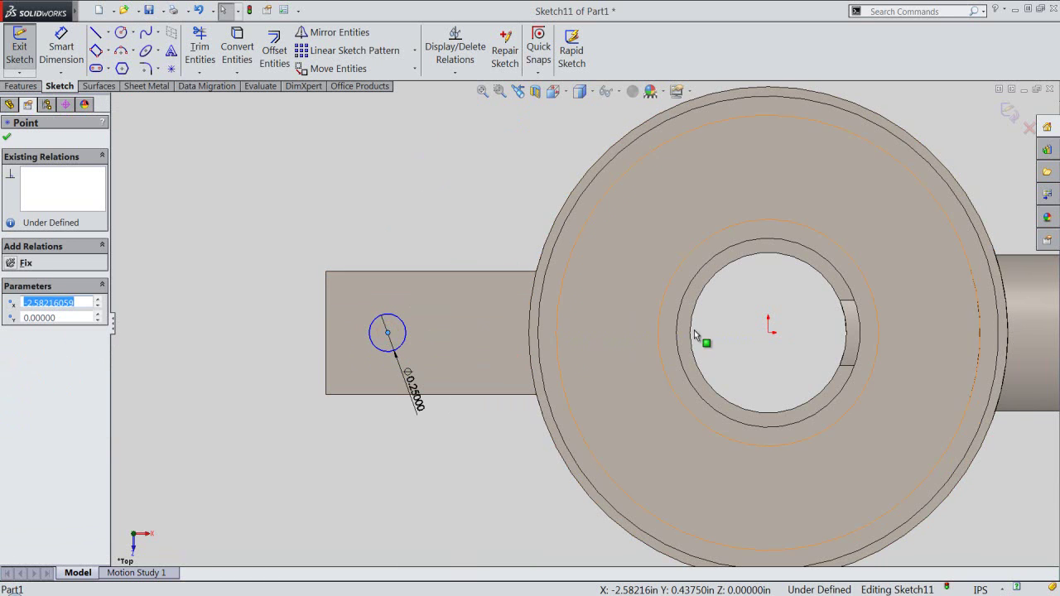
{"action": "left_click", "coordinate": [768, 333], "text": "ctrl"}
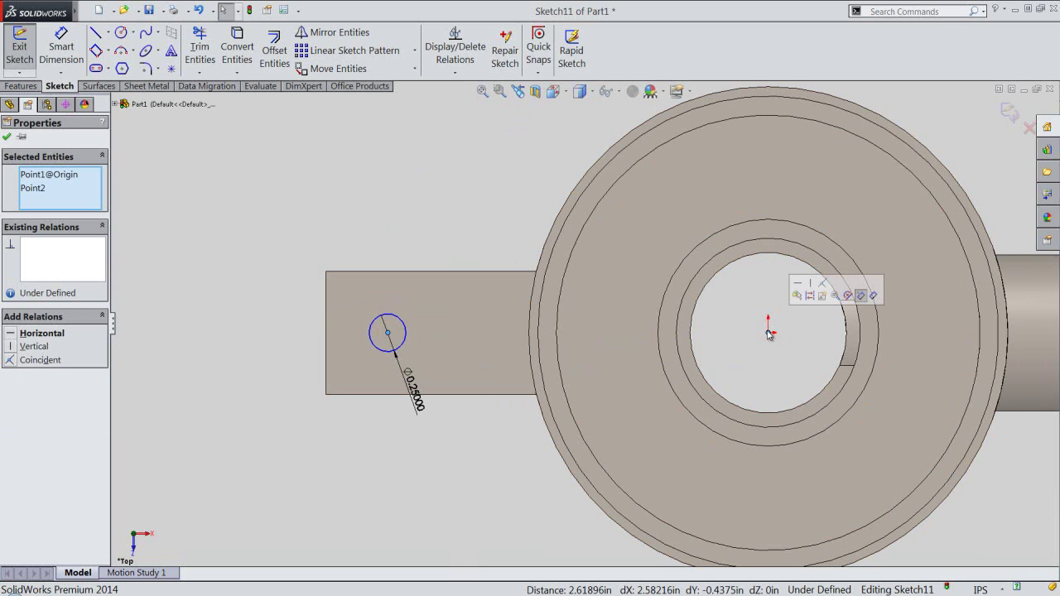
{"action": "left_click", "coordinate": [798, 283]}
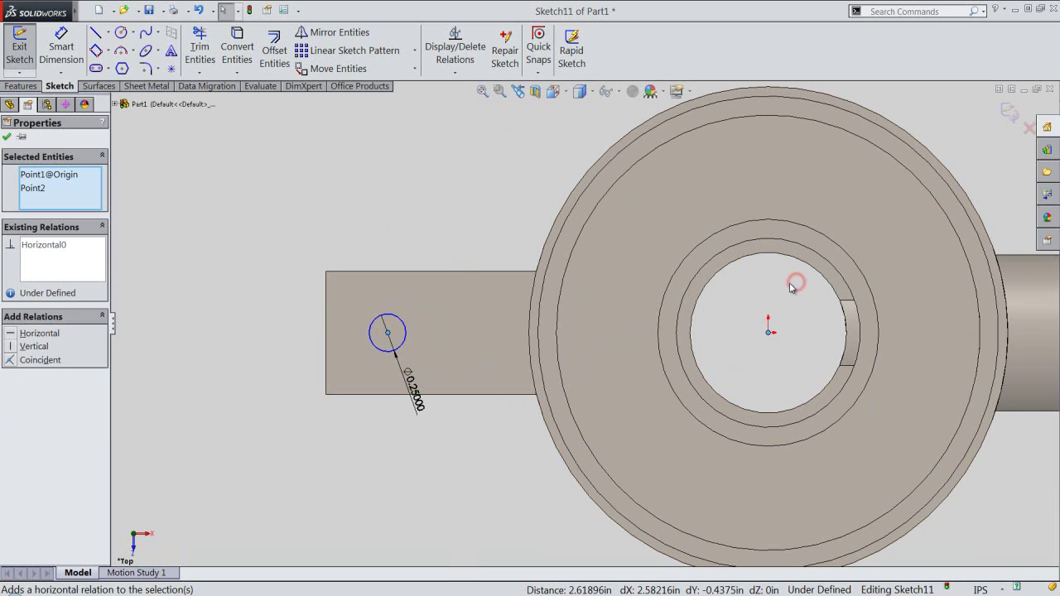
{"action": "left_click", "coordinate": [316, 214]}
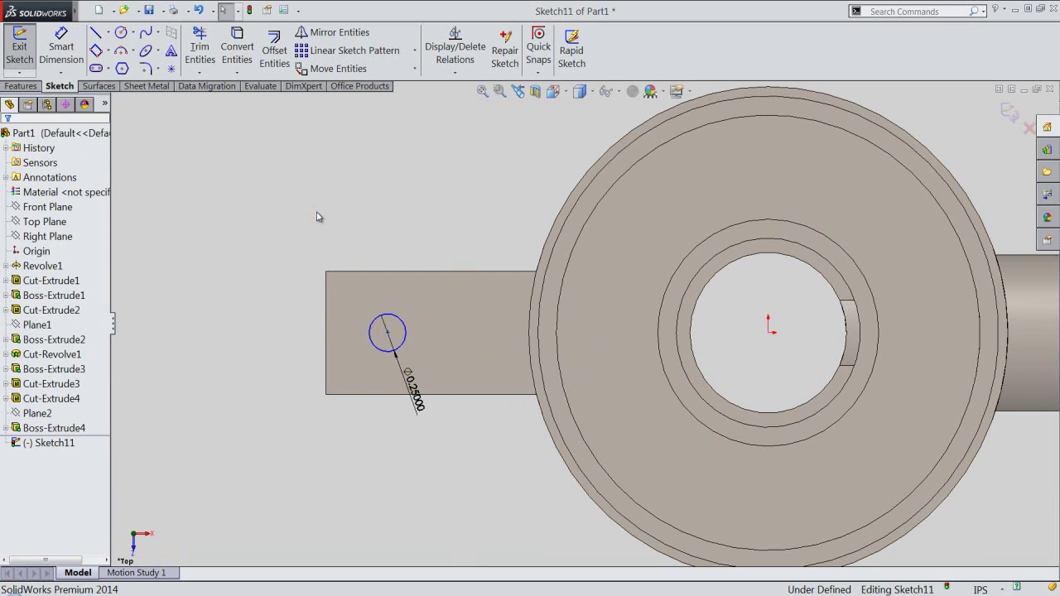
- Dimension the circle centre 0.25 from the tab's left edge and exit the sketch
{"action": "right_click", "coordinate": [316, 235]}
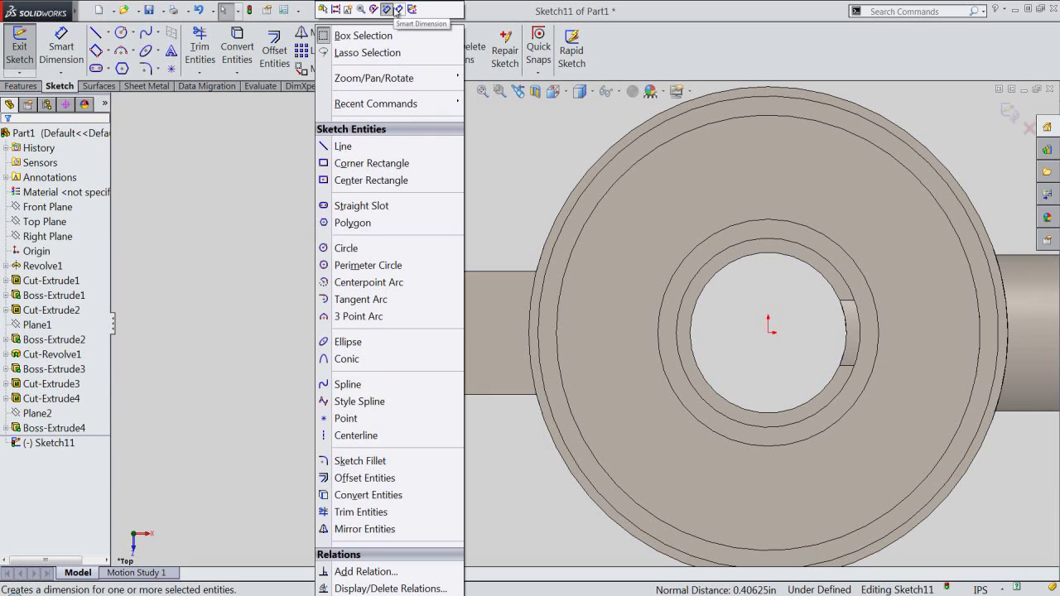
{"action": "left_click", "coordinate": [396, 10]}
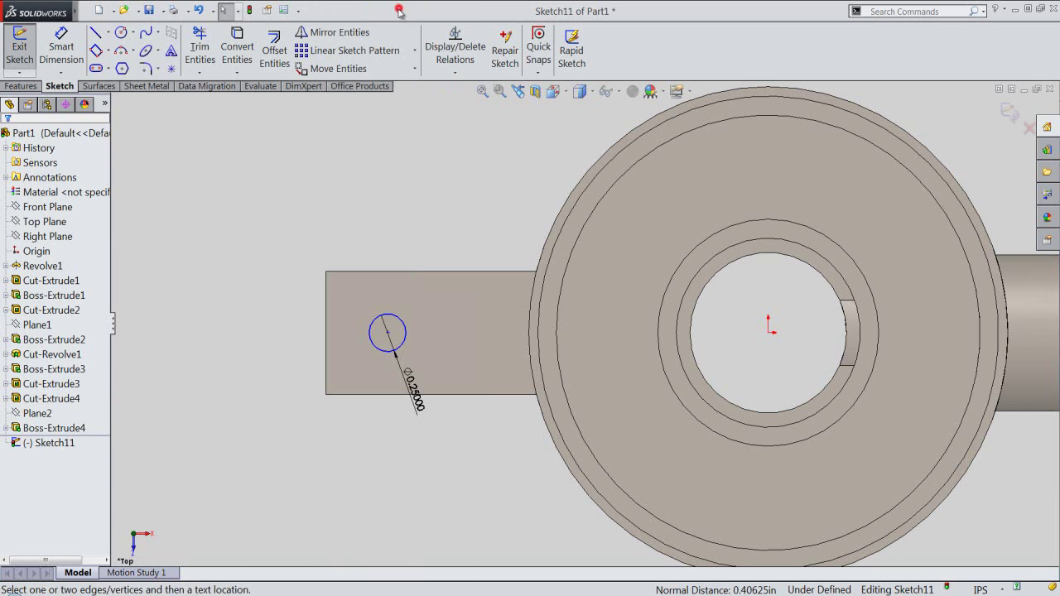
{"action": "left_click", "coordinate": [327, 324]}
{"action": "left_click", "coordinate": [388, 333]}
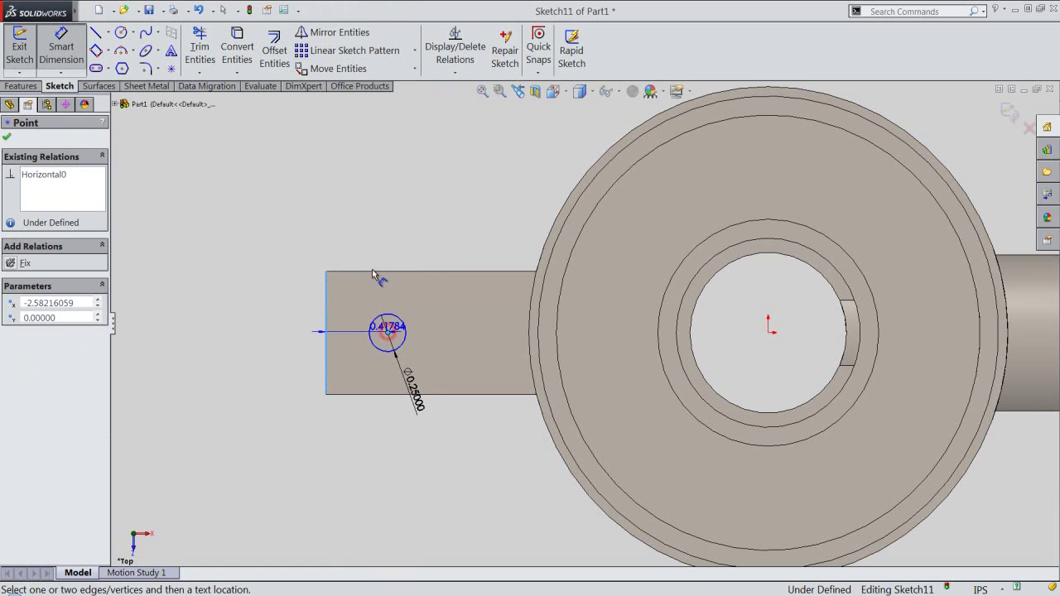
{"action": "left_click", "coordinate": [365, 240]}
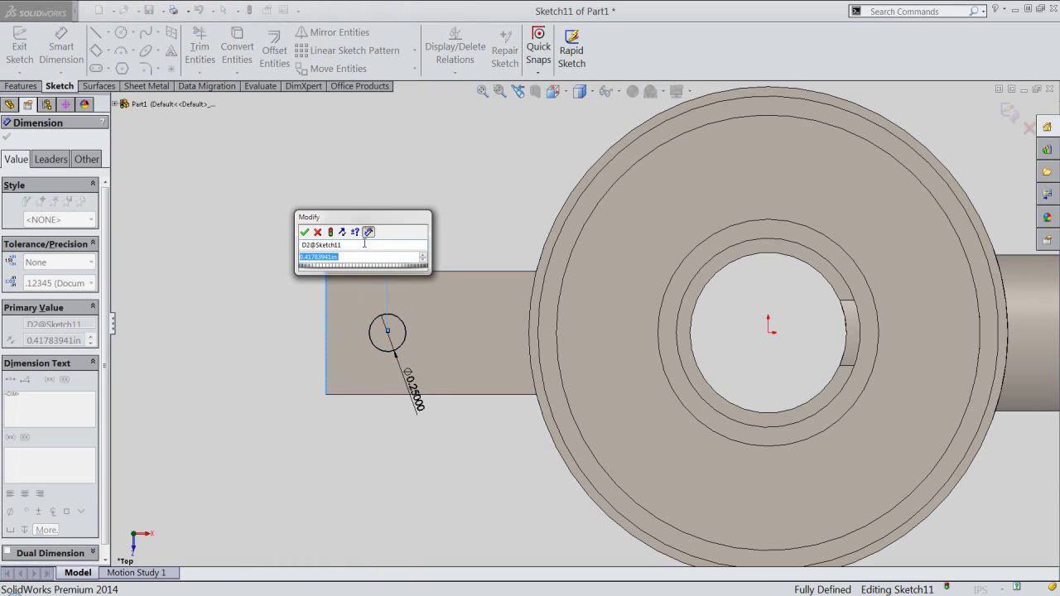
{"action": "type", "text": ".25"}
{"action": "key", "text": "Return"}
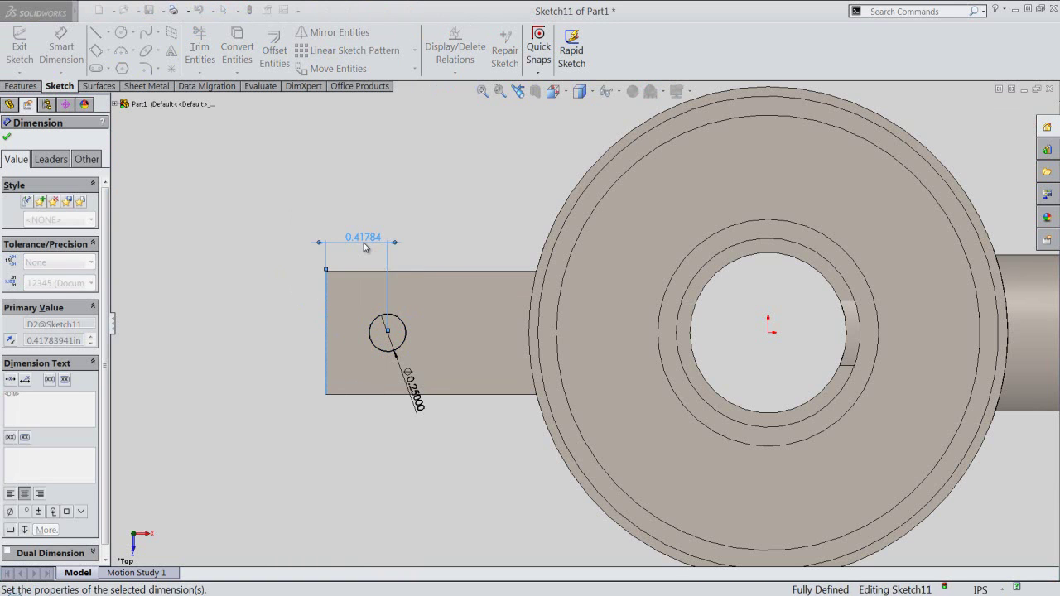
{"action": "right_click", "coordinate": [426, 228]}
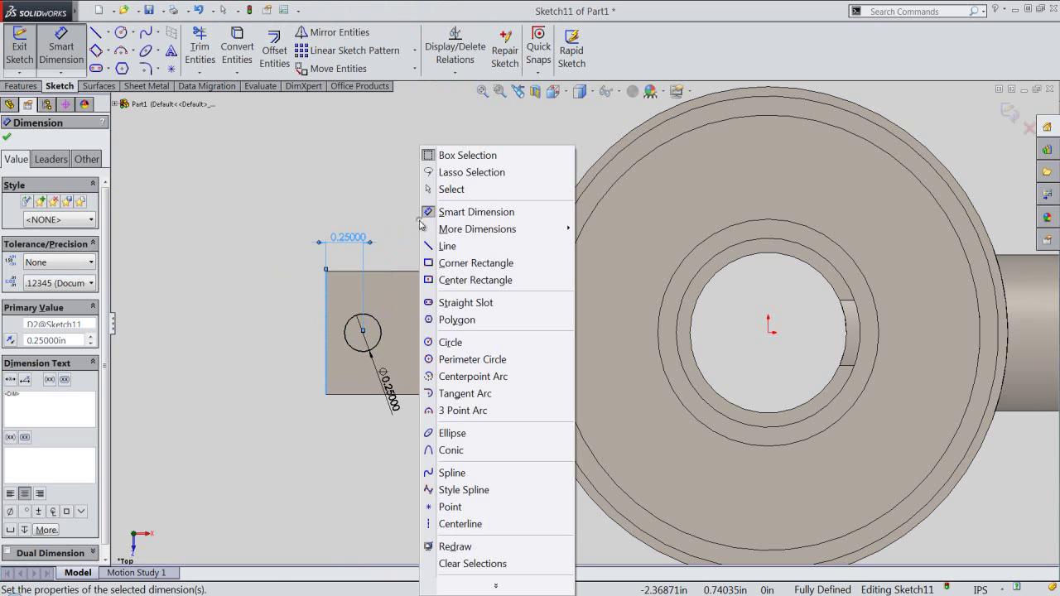
{"action": "left_click", "coordinate": [440, 192]}
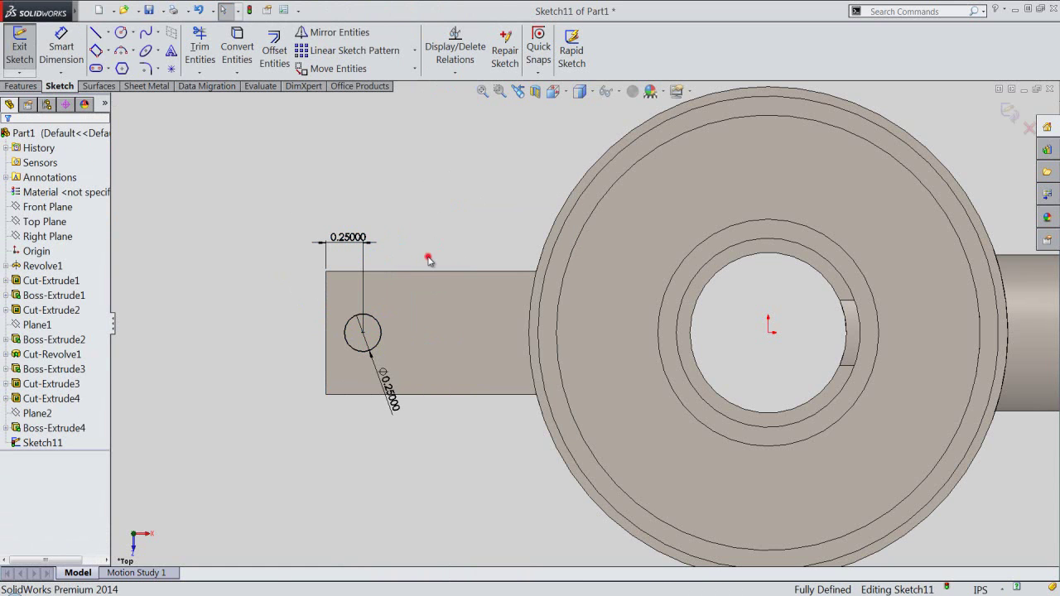
{"action": "right_click", "coordinate": [427, 254]}
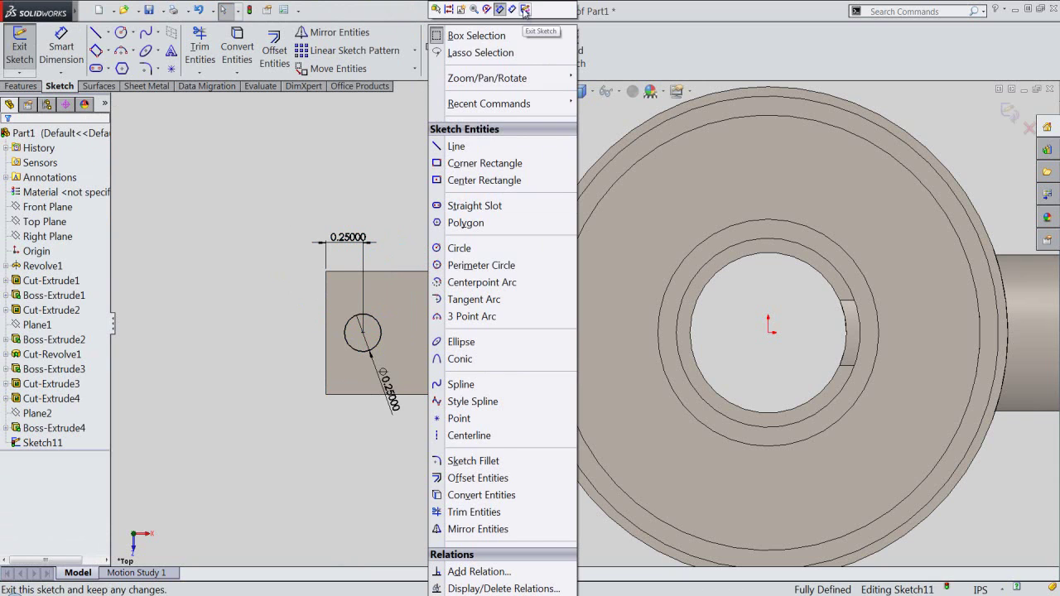
{"action": "left_click", "coordinate": [525, 10]}
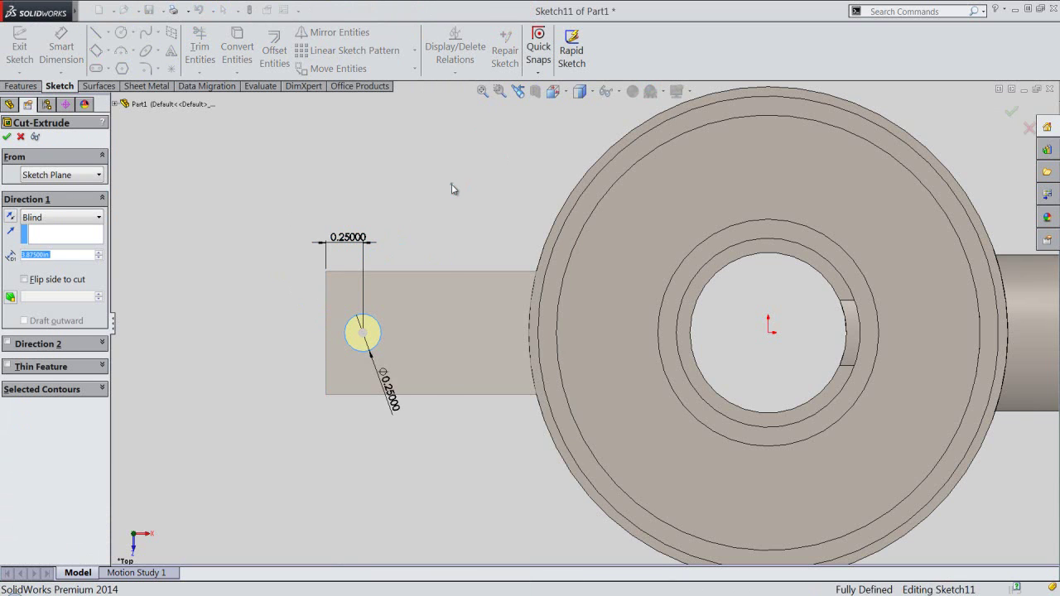
- Set the 0.25 circle's cut to Through All and confirm it as Cut-Extrude5
{"action": "right_click", "coordinate": [452, 188]}
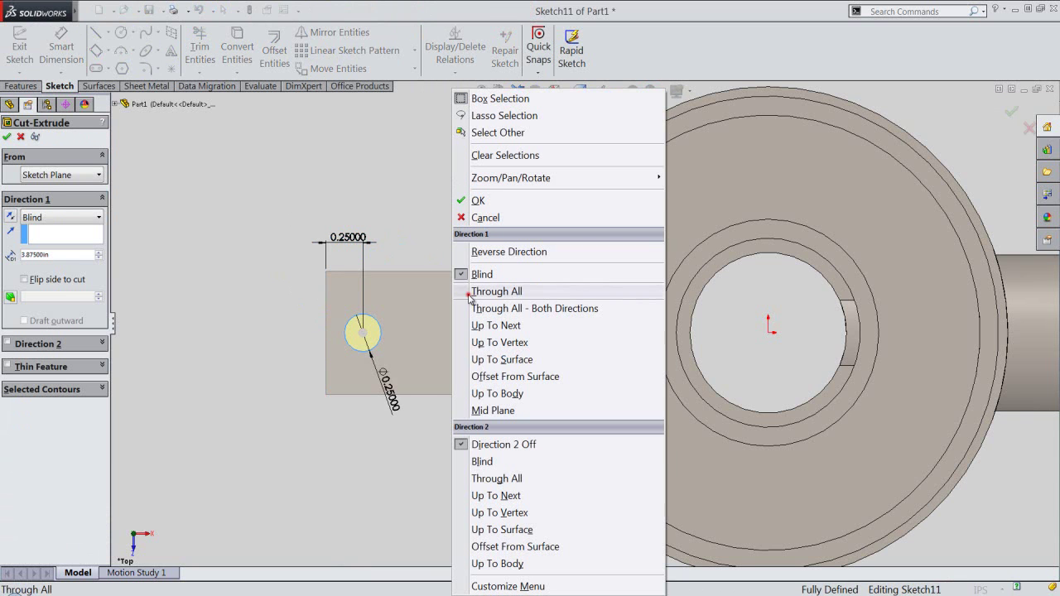
{"action": "left_click", "coordinate": [469, 292]}
{"action": "right_click", "coordinate": [303, 181]}
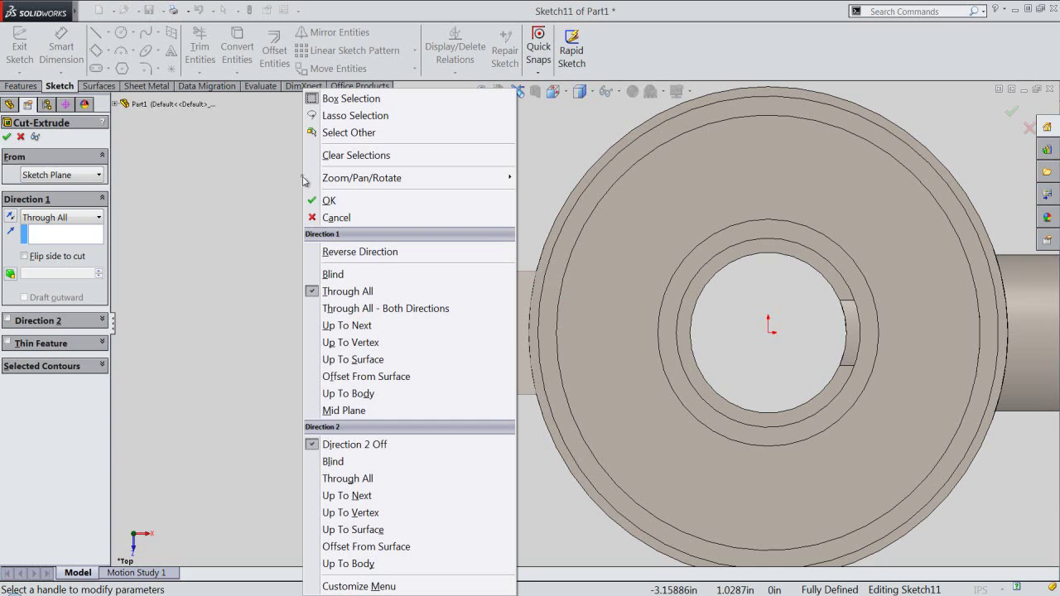
{"action": "left_click", "coordinate": [321, 199]}
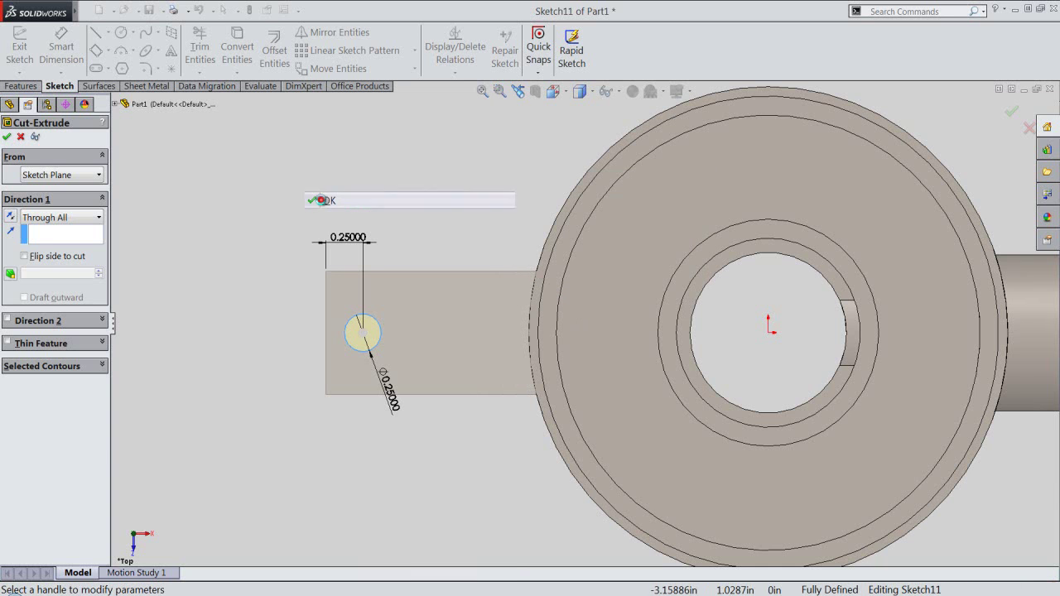
{"action": "left_click", "coordinate": [398, 166]}
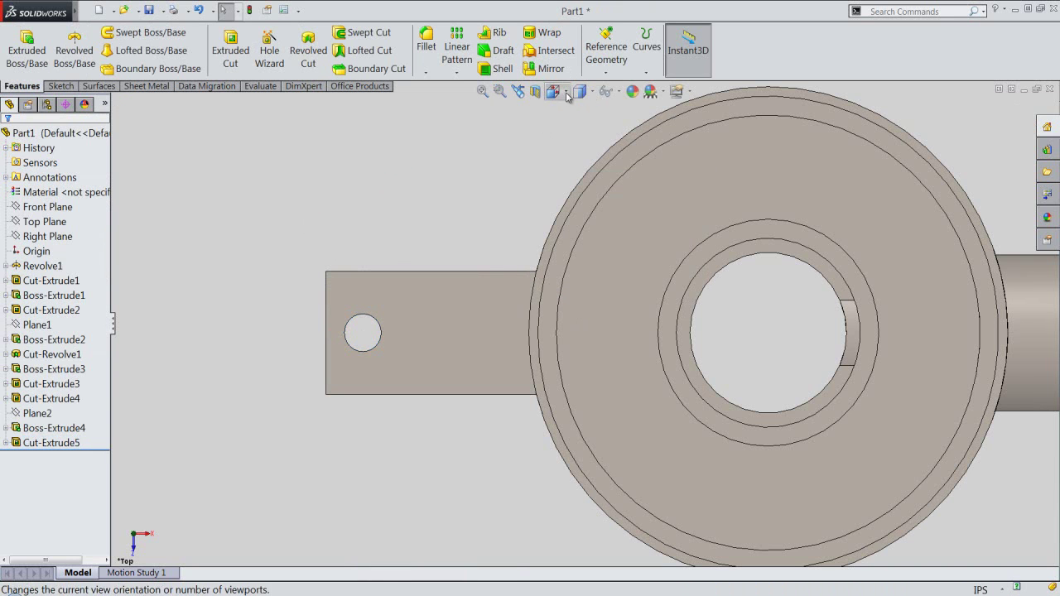
- Show the burner part in Isometric view, then close the Part1 document
{"action": "left_click", "coordinate": [577, 92]}
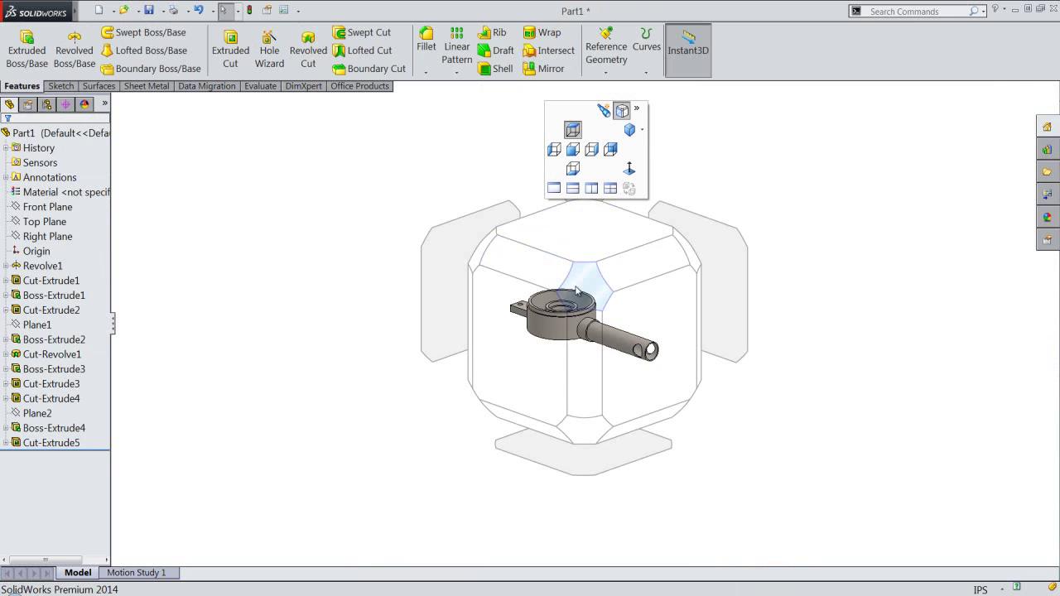
{"action": "left_click", "coordinate": [592, 274]}
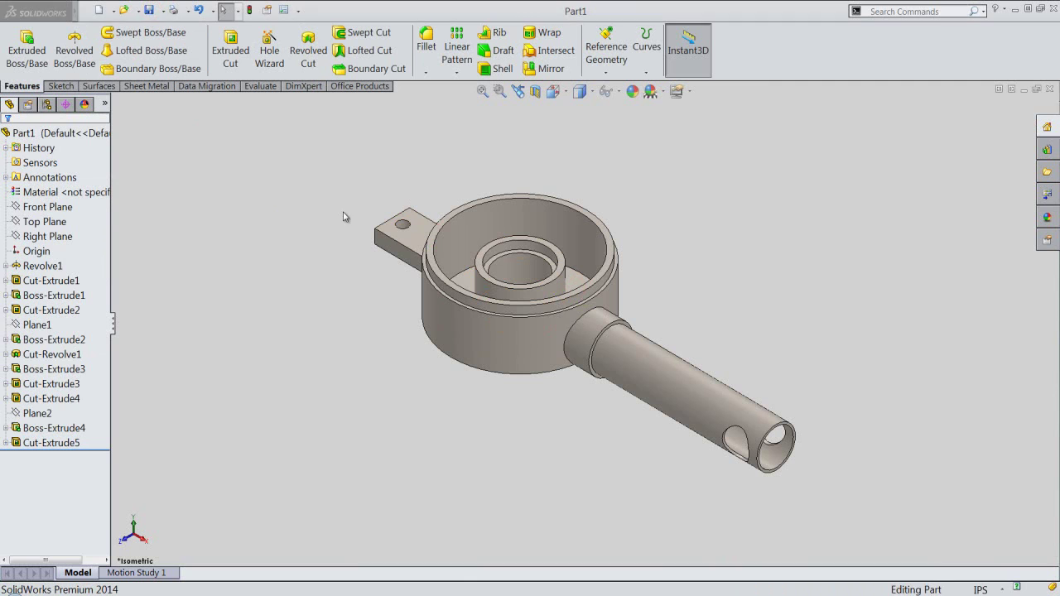
{"action": "left_click", "coordinate": [1019, 103]}
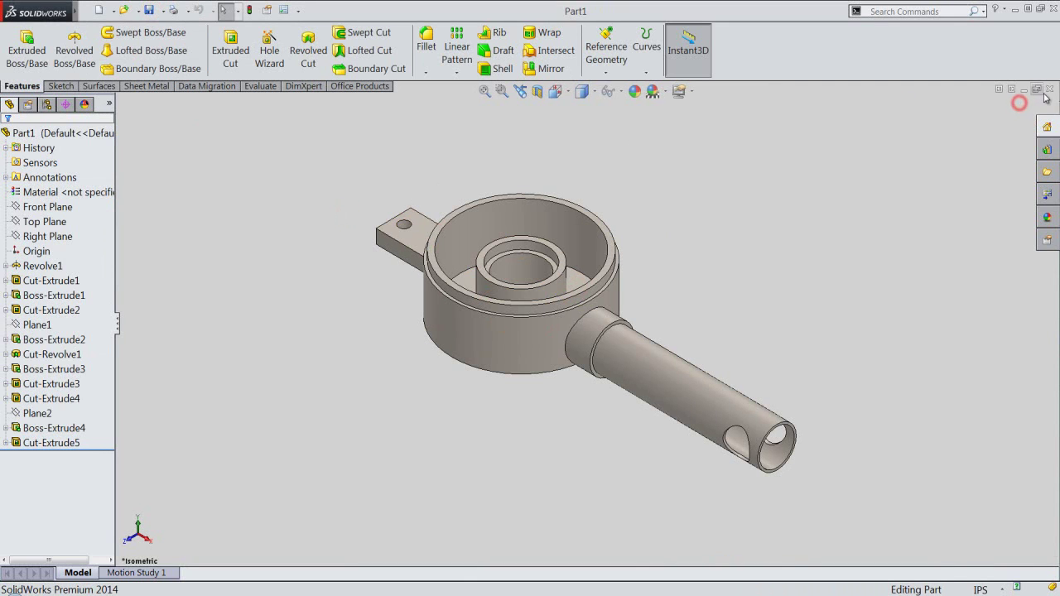
{"action": "left_click", "coordinate": [1049, 91]}
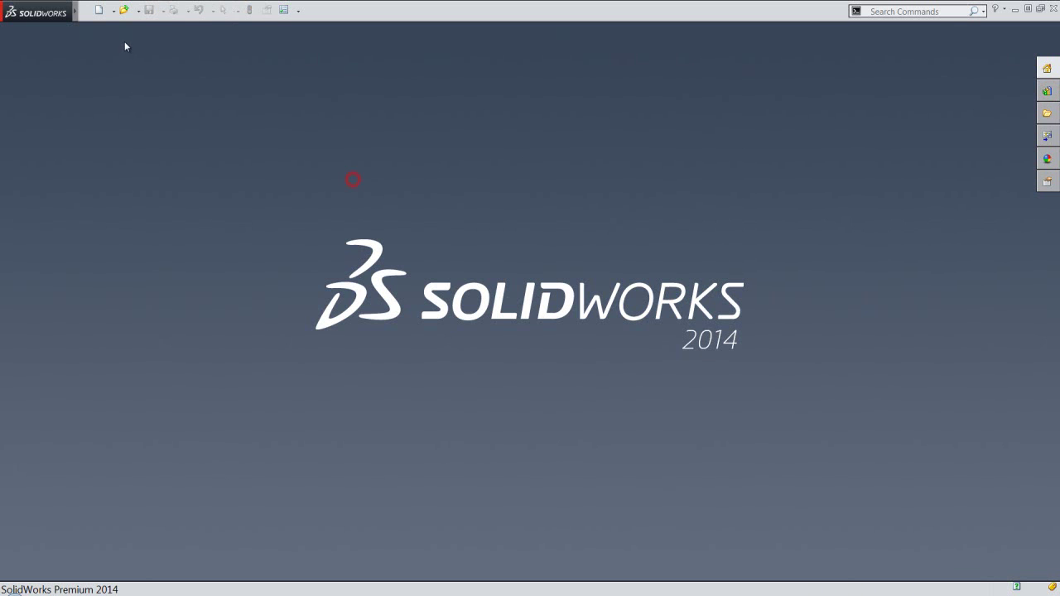
- Create a new assembly and insert Part1 from the Burner folder at the origin
{"action": "left_click", "coordinate": [99, 12]}
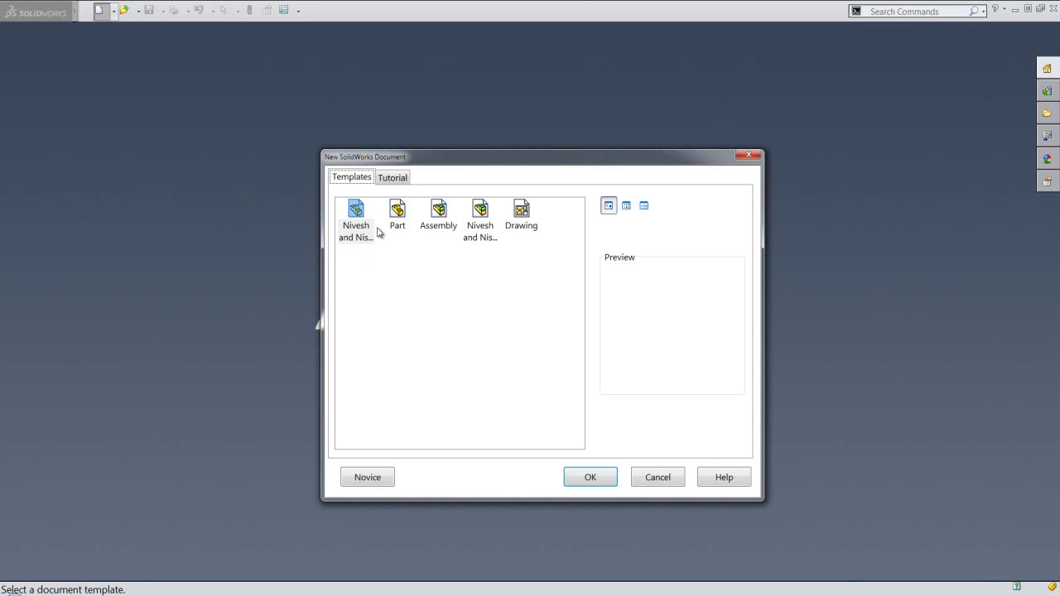
{"action": "double_click", "coordinate": [480, 211]}
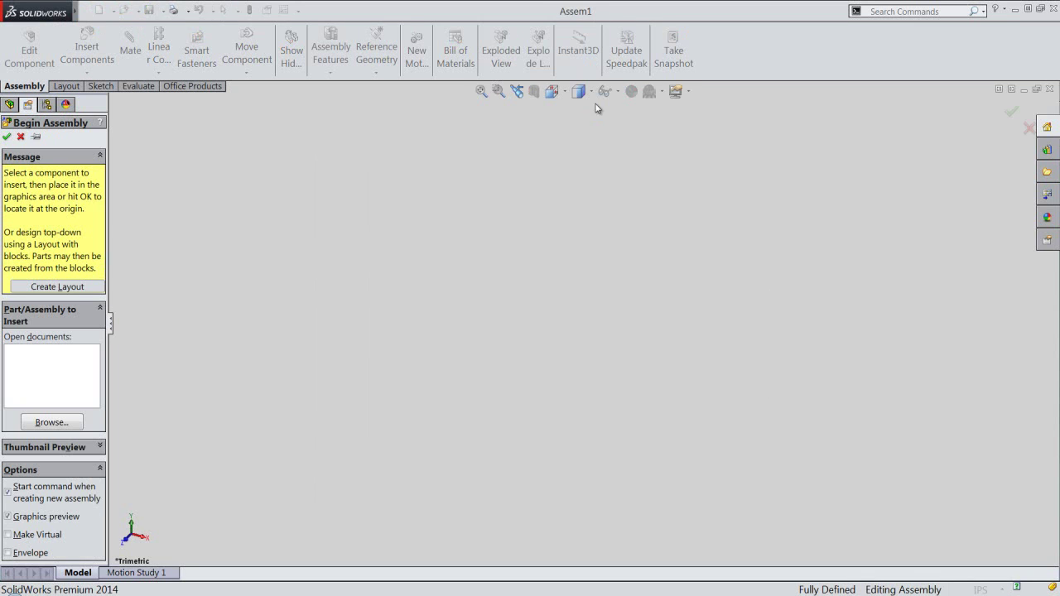
{"action": "left_click", "coordinate": [609, 91]}
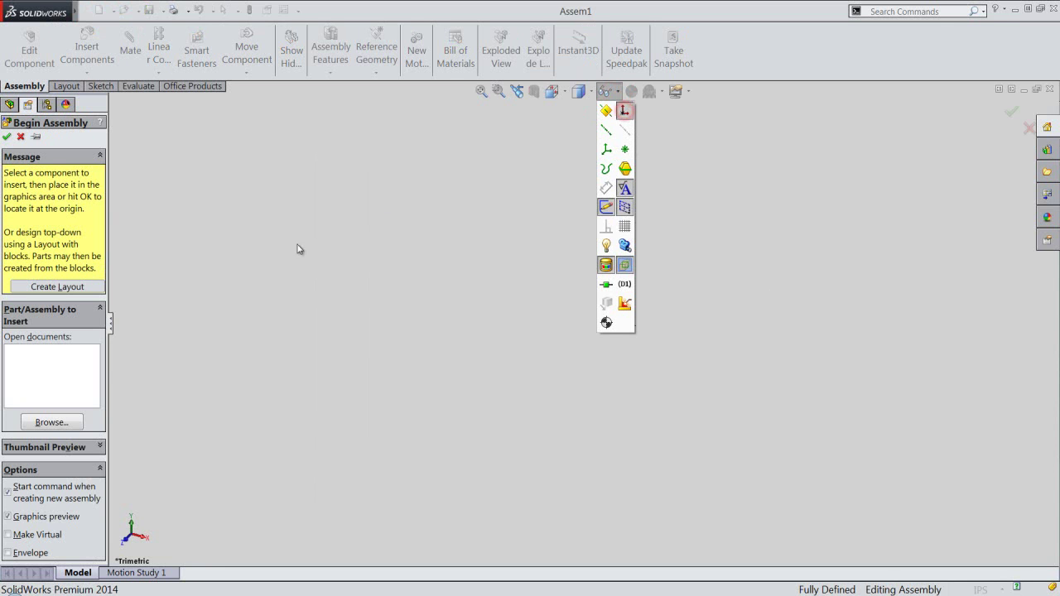
{"action": "left_click", "coordinate": [75, 425]}
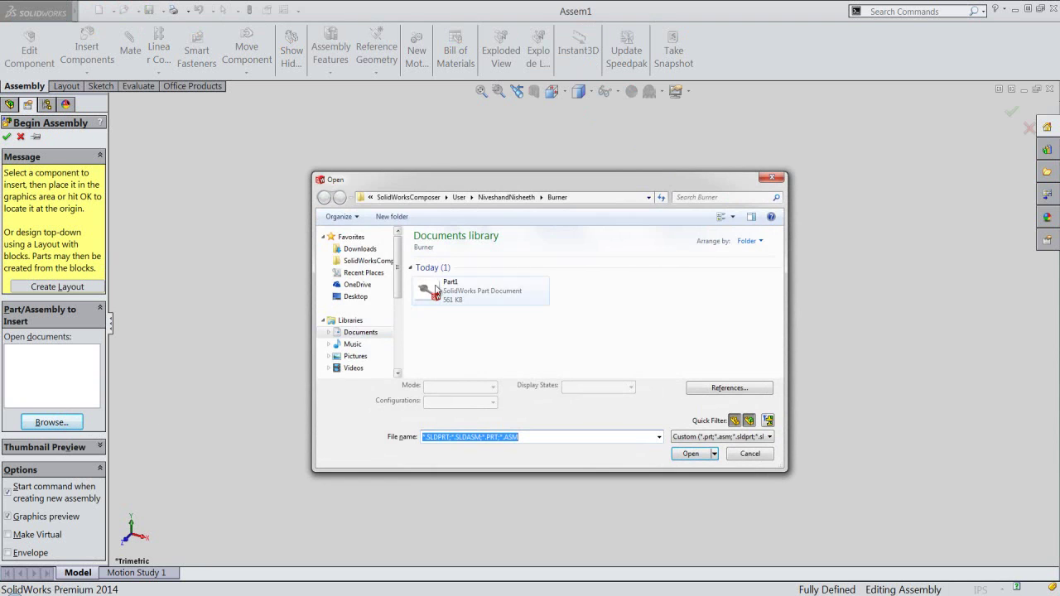
{"action": "double_click", "coordinate": [438, 287]}
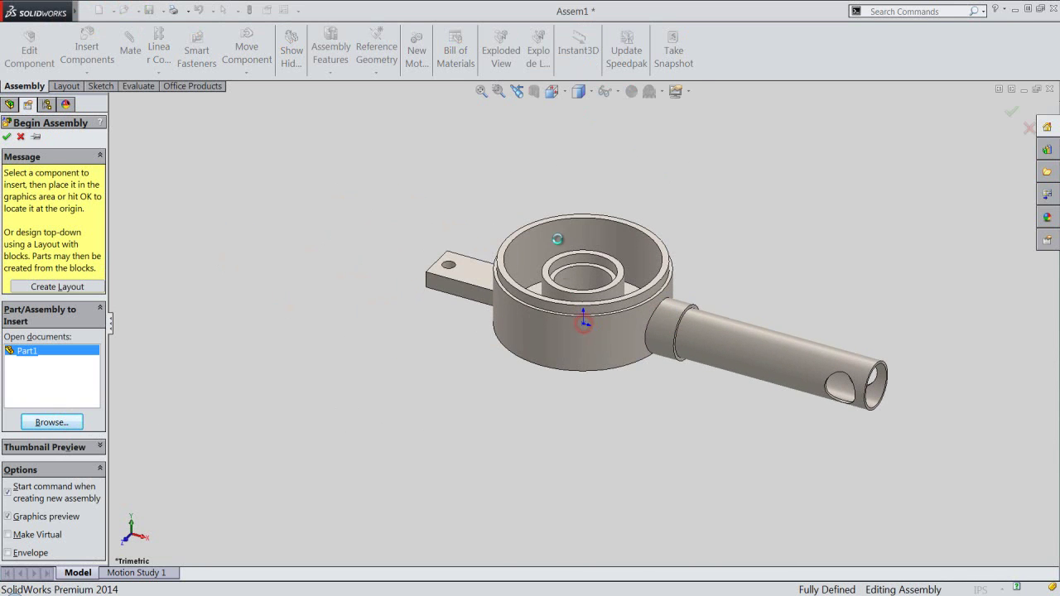
{"action": "left_click", "coordinate": [584, 321]}
- Switch the assembly to Isometric view and hide the origin
{"action": "left_click", "coordinate": [554, 91]}
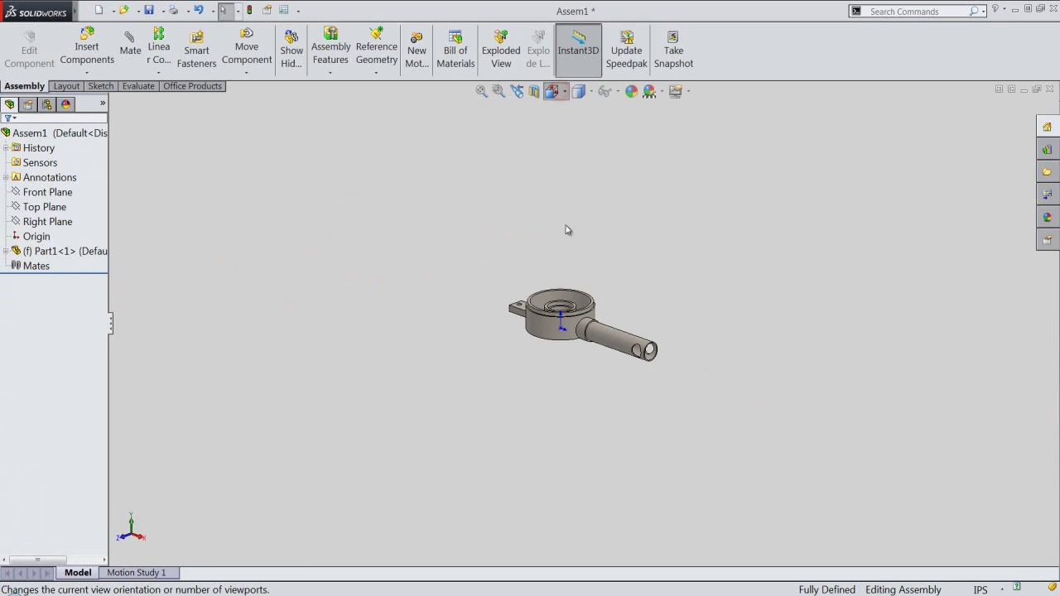
{"action": "left_click", "coordinate": [586, 305]}
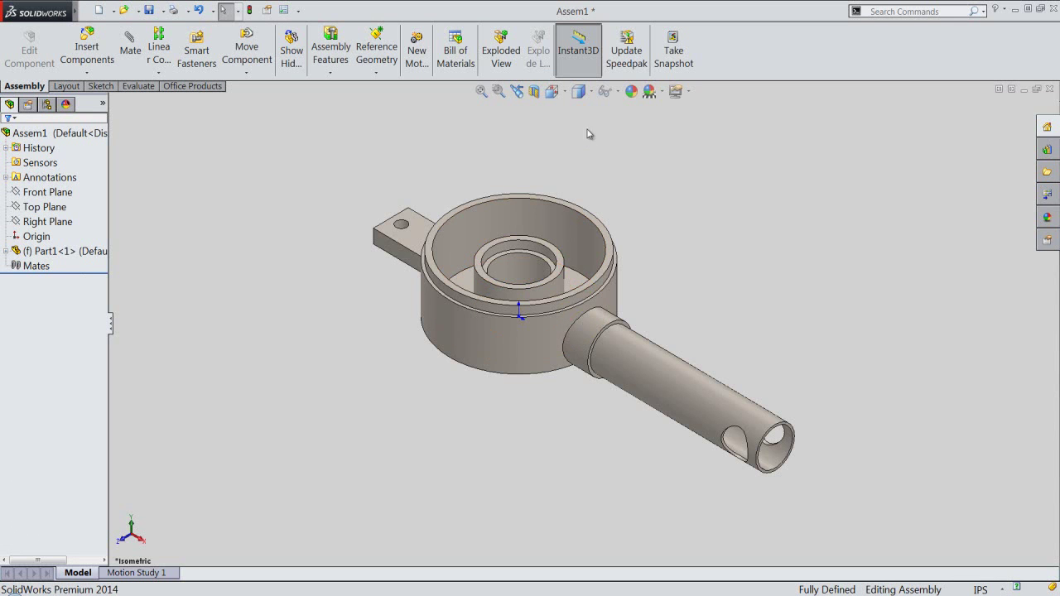
{"action": "left_click", "coordinate": [616, 91]}
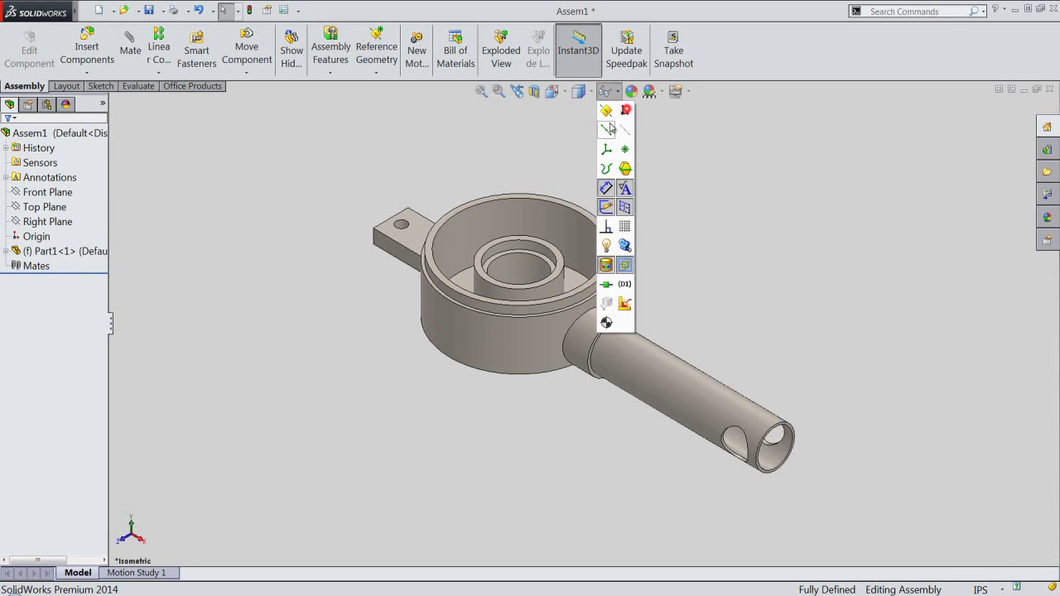
{"action": "left_click", "coordinate": [420, 166]}
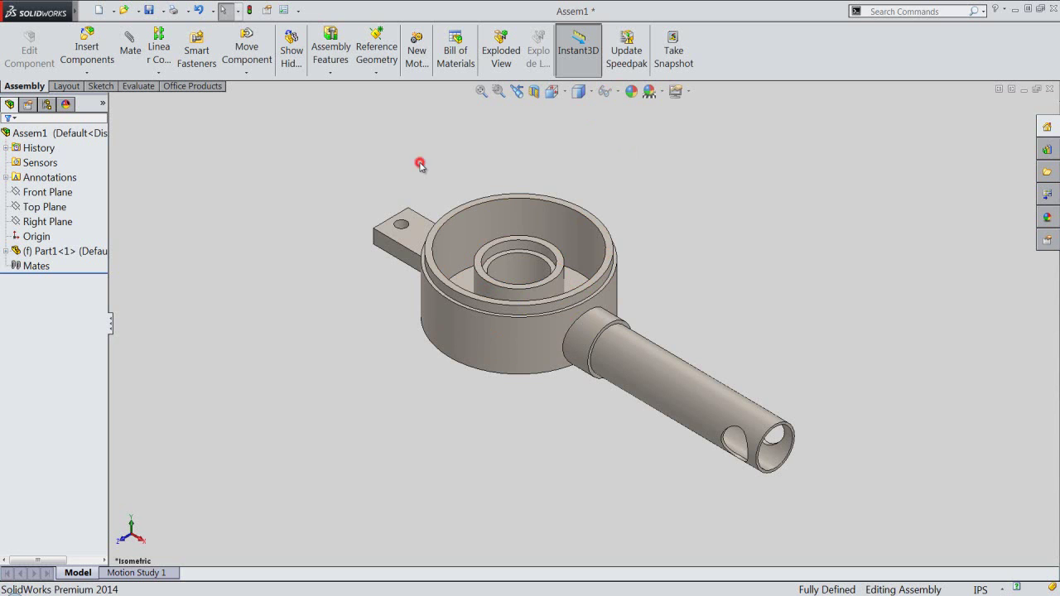
- Insert a new part, saving the assembly as Burner and the new part as Part2
{"action": "left_click", "coordinate": [87, 72]}
{"action": "left_click", "coordinate": [95, 103]}
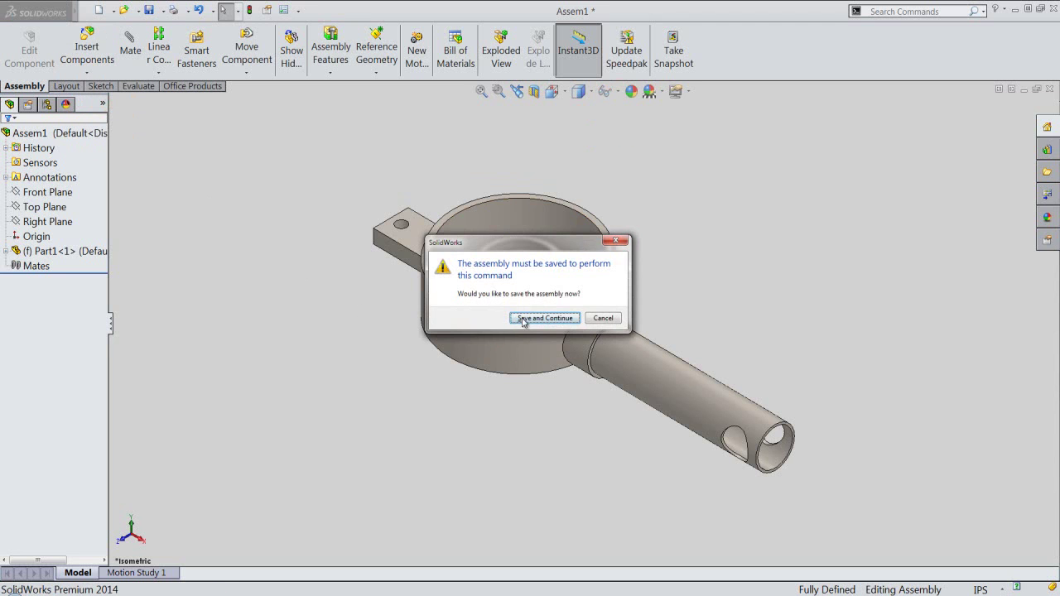
{"action": "left_click", "coordinate": [528, 318]}
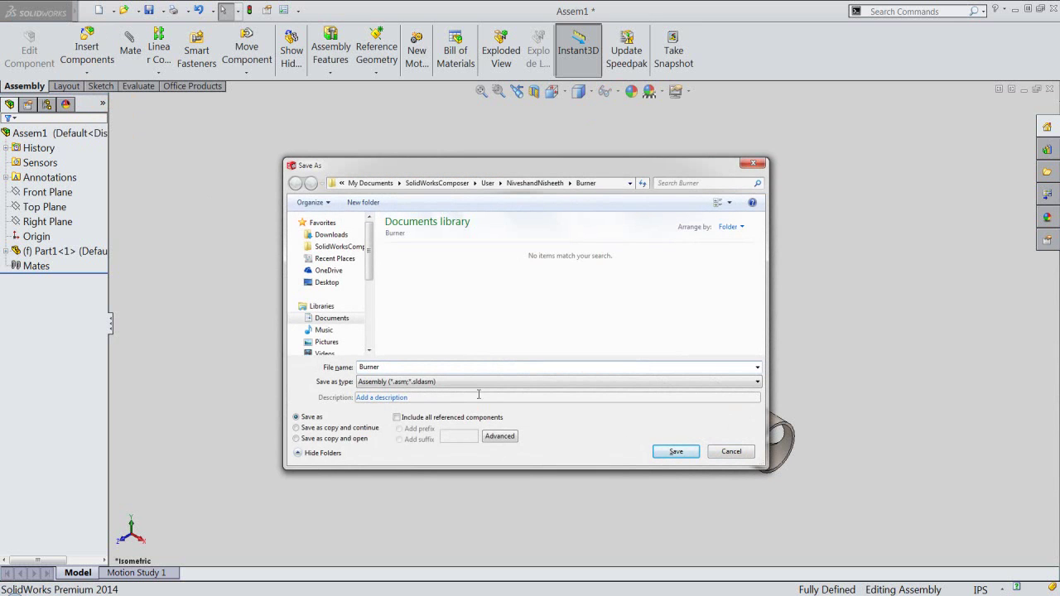
{"action": "key", "text": "Return"}
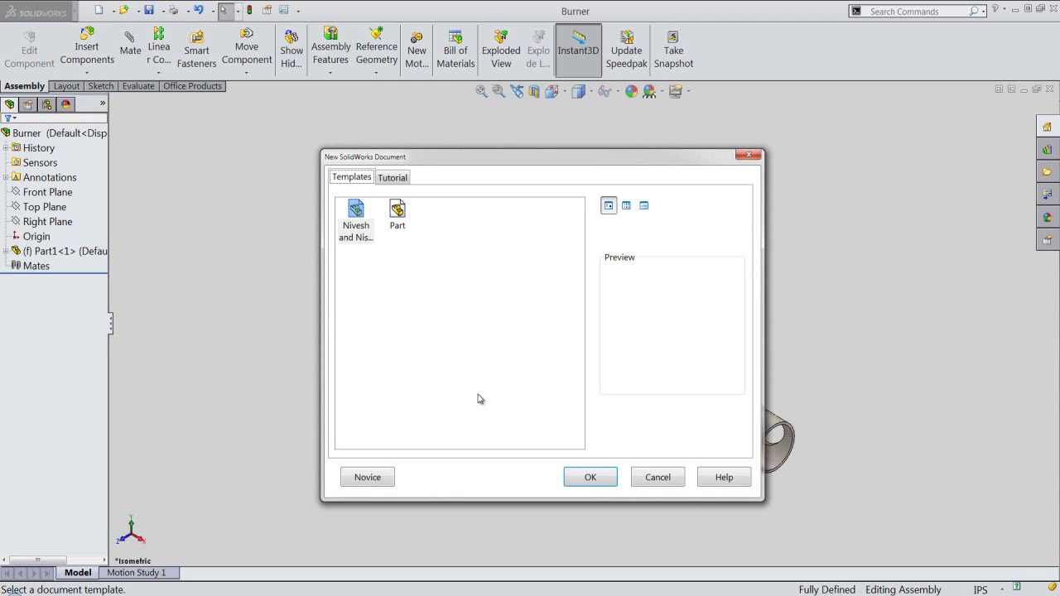
{"action": "left_click", "coordinate": [583, 474]}
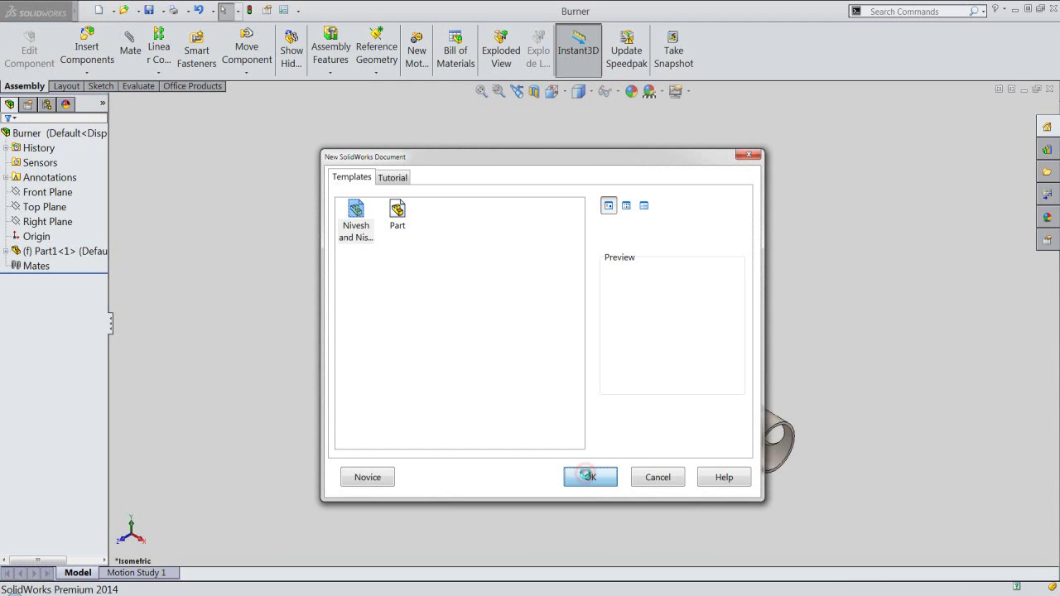
{"action": "key", "text": "ctrl+s"}
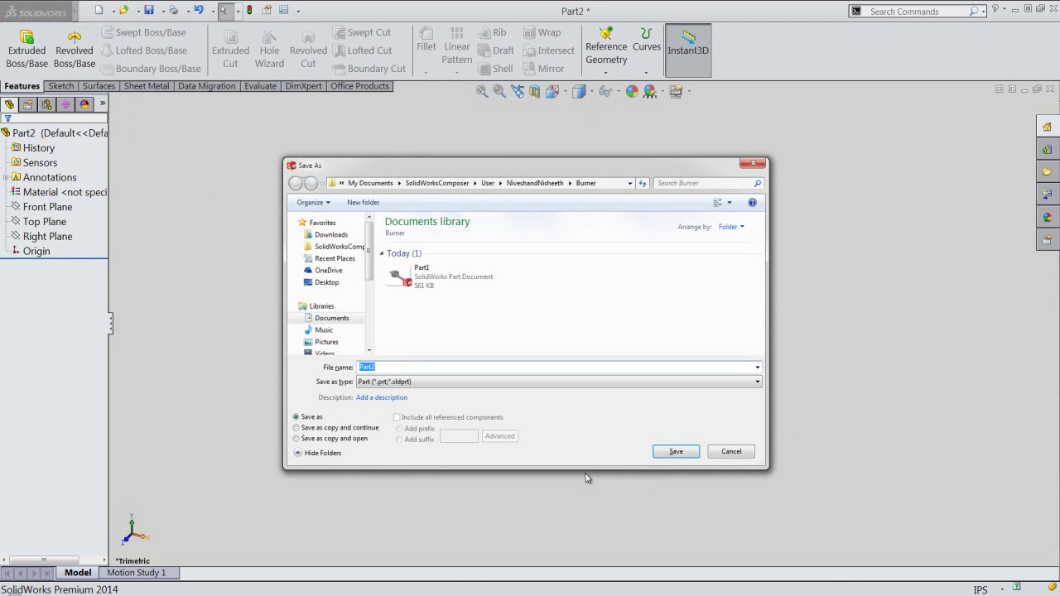
{"action": "left_click", "coordinate": [663, 455]}
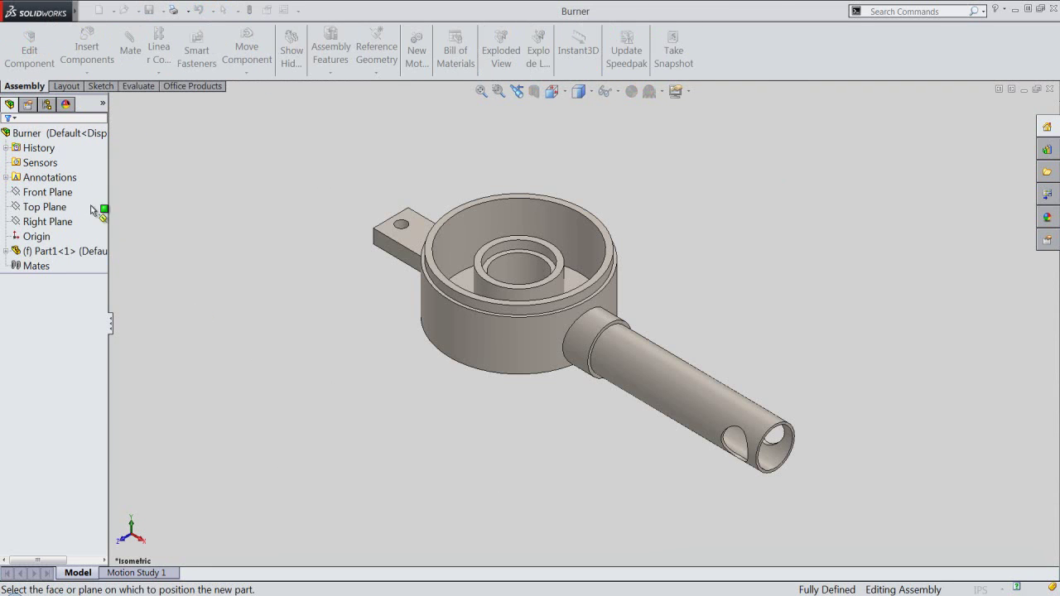
- Place Part2 on the Front Plane and section the assembly along Front Plane
{"action": "left_click", "coordinate": [50, 192]}
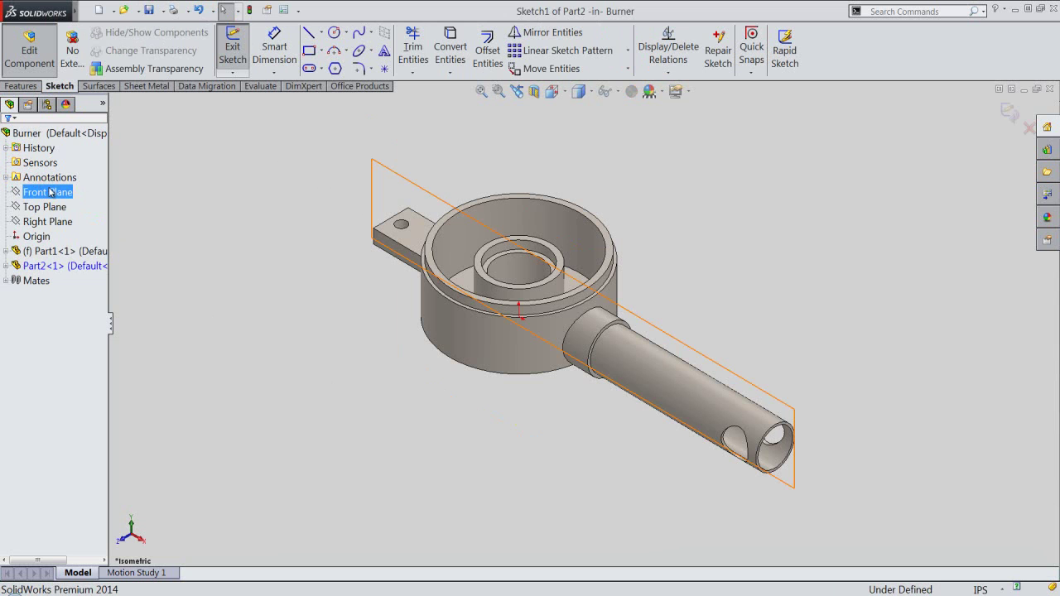
{"action": "left_click", "coordinate": [534, 93]}
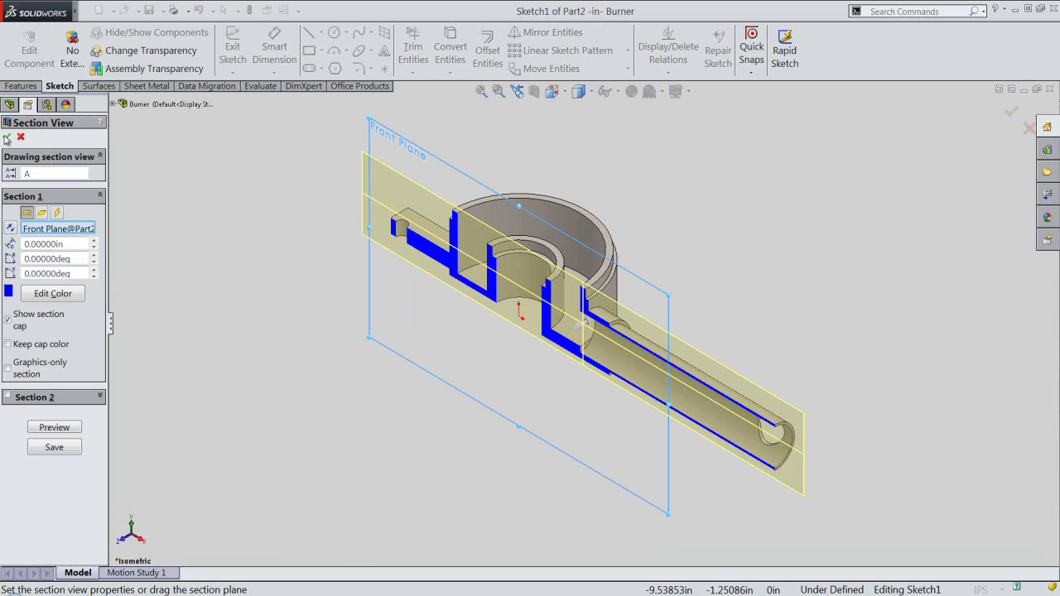
{"action": "left_click", "coordinate": [6, 137]}
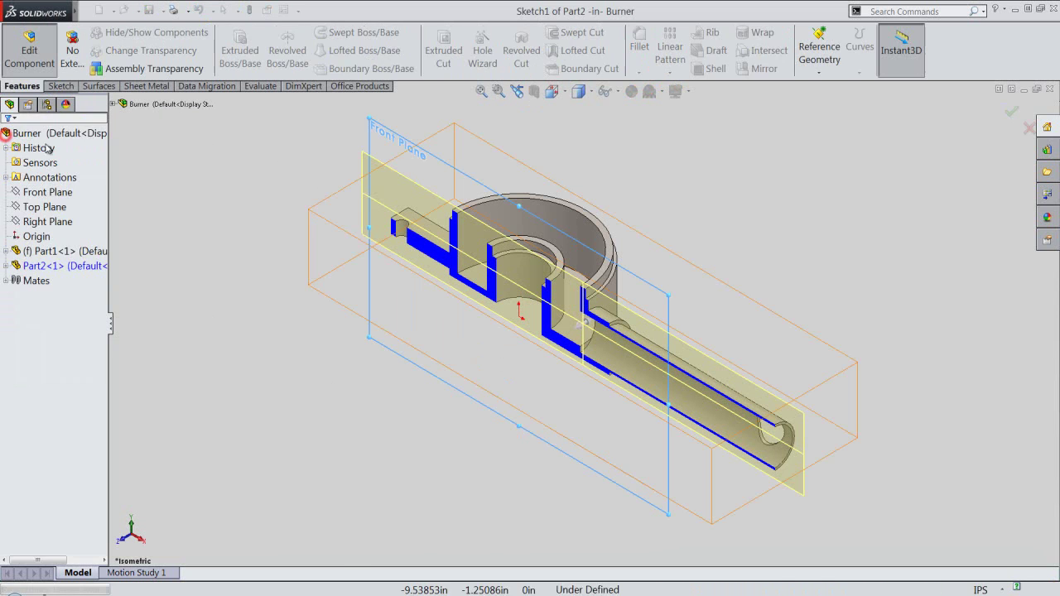
- View the sectioned assembly from the Front and select Part1 for sketching
{"action": "left_click", "coordinate": [552, 91]}
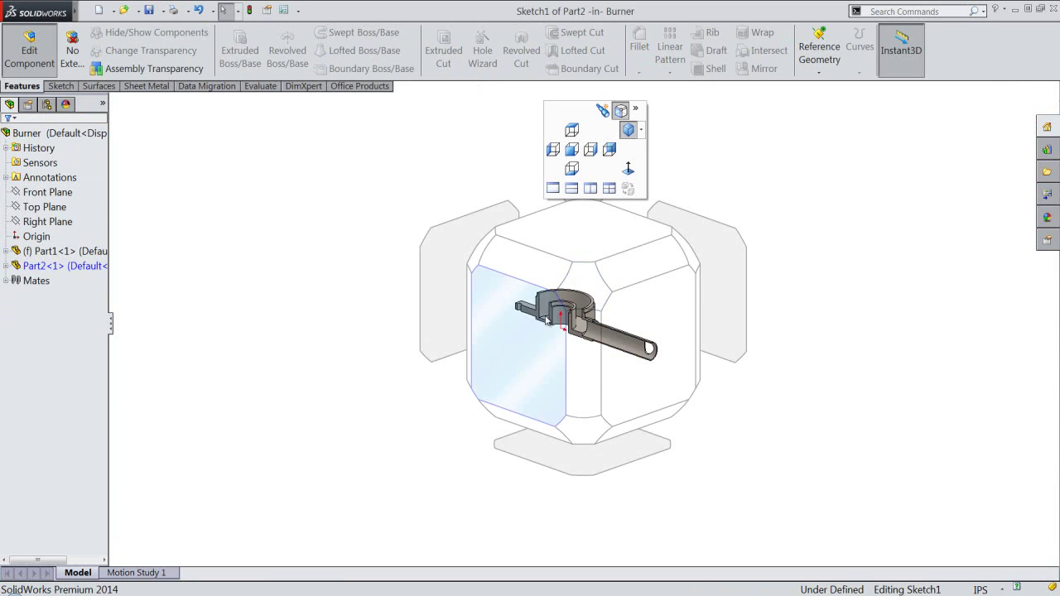
{"action": "left_click", "coordinate": [545, 321]}
{"action": "left_click", "coordinate": [58, 251]}
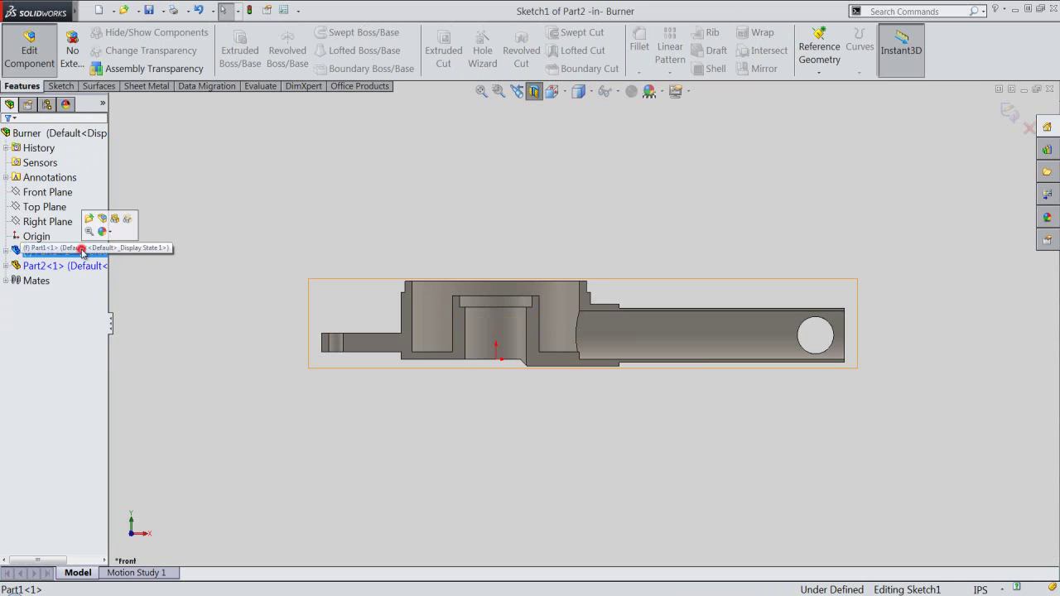
{"action": "left_click", "coordinate": [65, 86]}
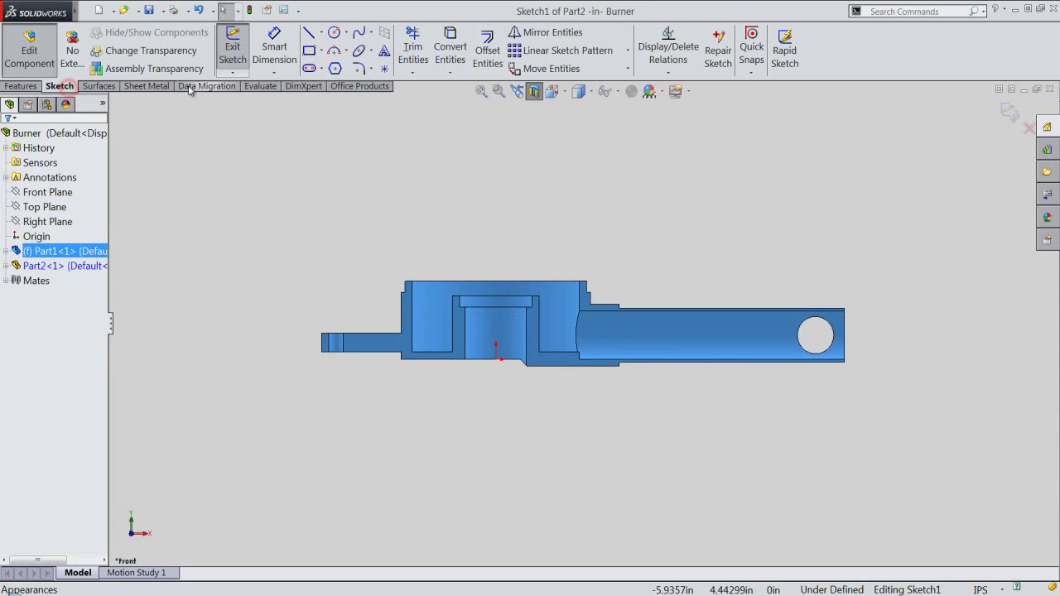
{"action": "left_click", "coordinate": [443, 74]}
{"action": "left_click", "coordinate": [471, 104]}
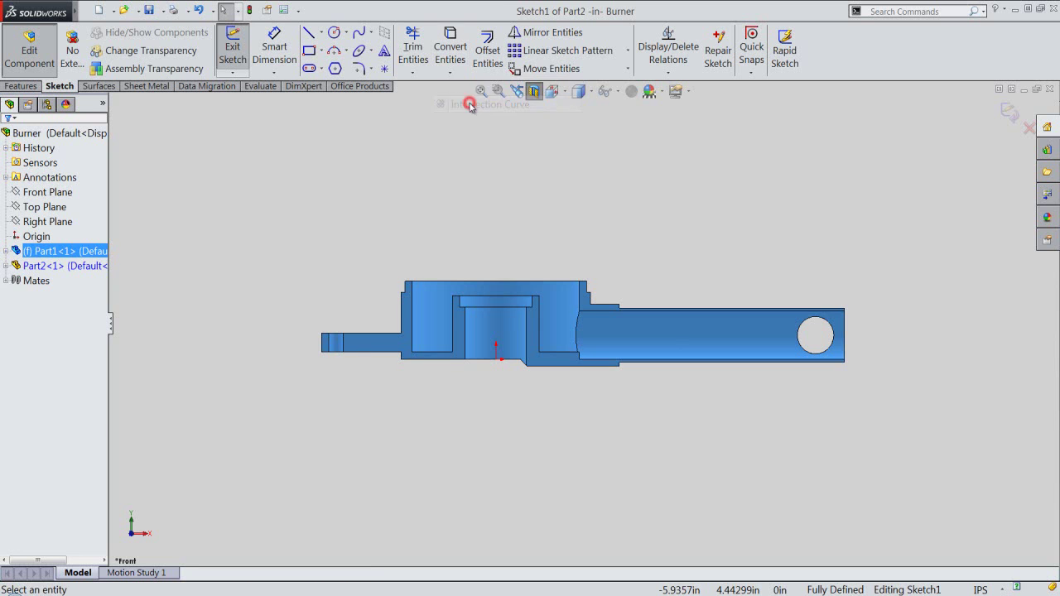
{"action": "left_click_drag", "start_coordinate": [222, 183], "coordinate": [892, 403]}
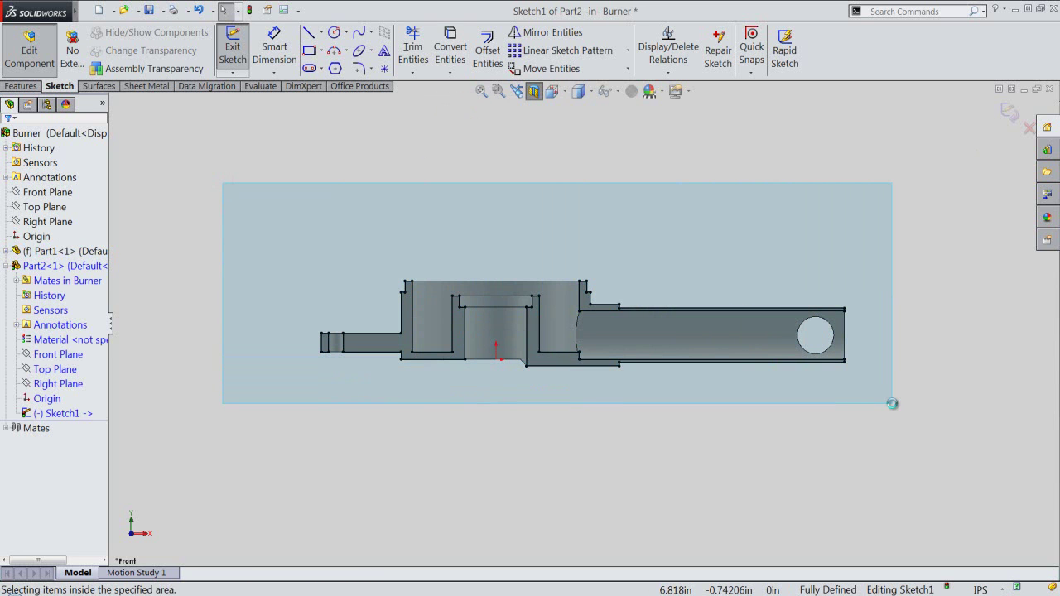
{"action": "left_click", "coordinate": [935, 365]}
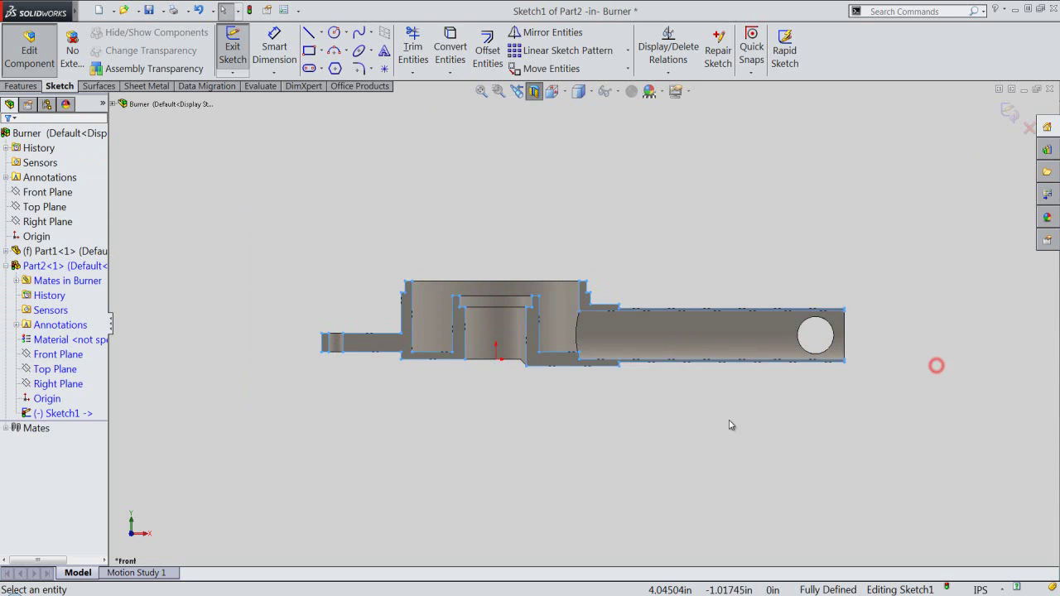
{"action": "scroll", "coordinate": [597, 294], "scroll_direction": "down", "scroll_amount": 3}
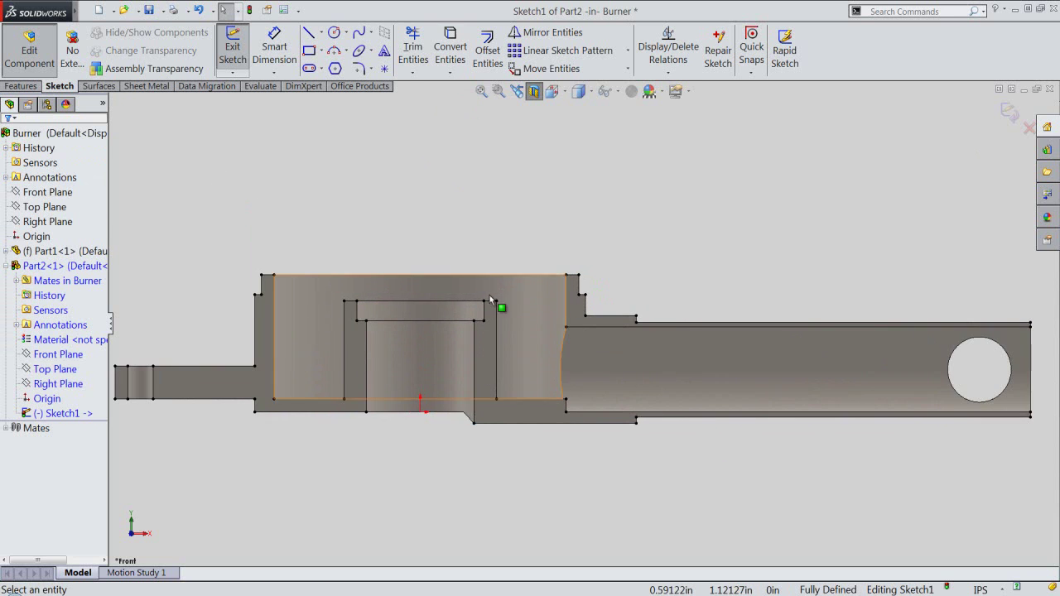
{"action": "scroll", "coordinate": [443, 282], "scroll_direction": "down", "scroll_amount": 1}
{"action": "scroll", "coordinate": [444, 281], "scroll_direction": "down", "scroll_amount": 1}
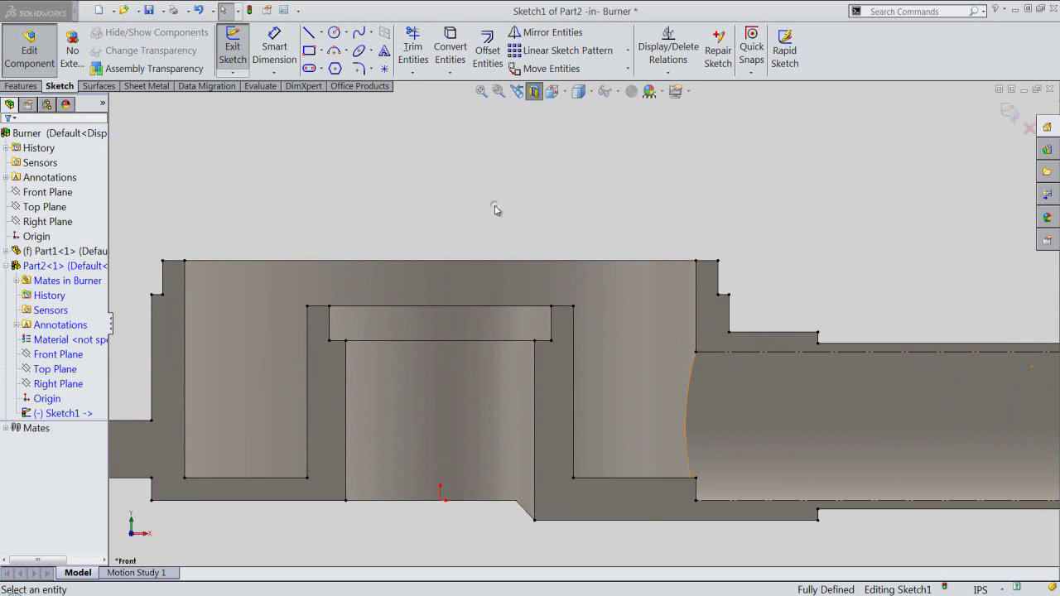
{"action": "right_click", "coordinate": [494, 209]}
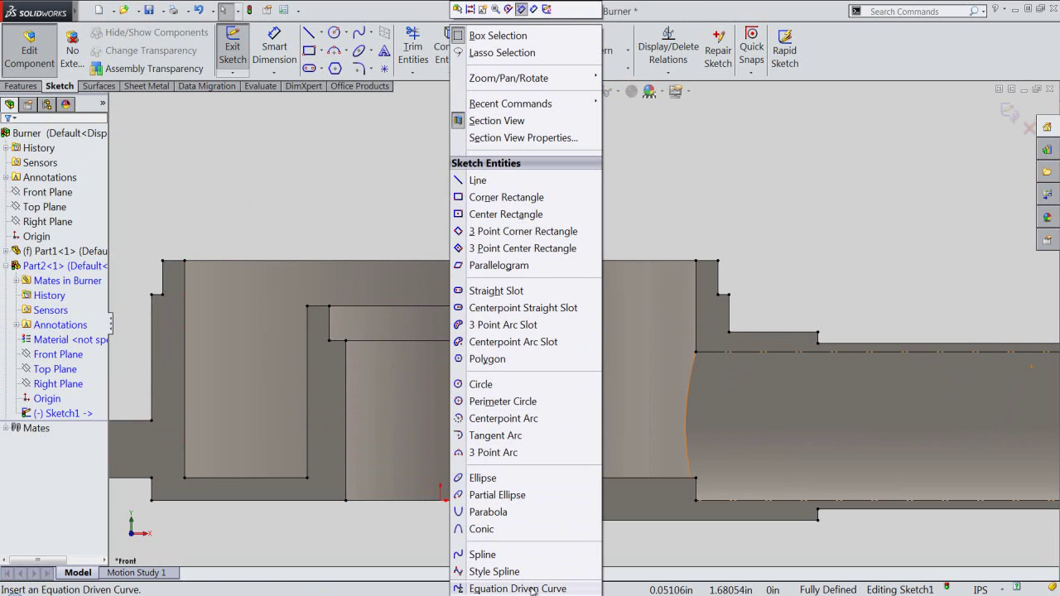
- Add an infinite-length vertical construction centerline through the origin
{"action": "scroll", "coordinate": [534, 586], "scroll_direction": "down", "scroll_amount": 3}
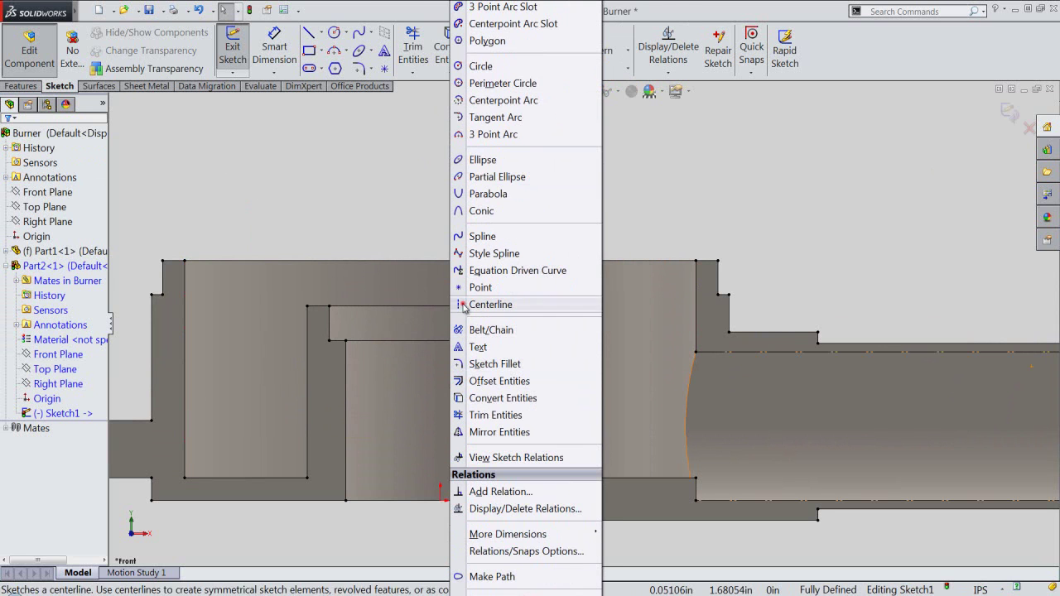
{"action": "left_click", "coordinate": [464, 305]}
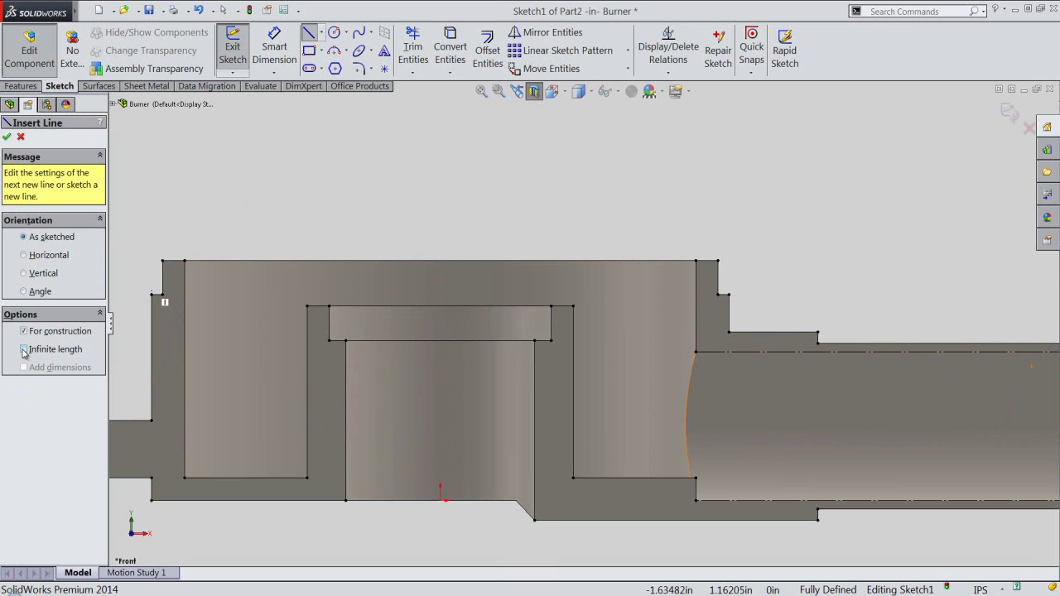
{"action": "left_click", "coordinate": [23, 350]}
{"action": "left_click", "coordinate": [23, 274]}
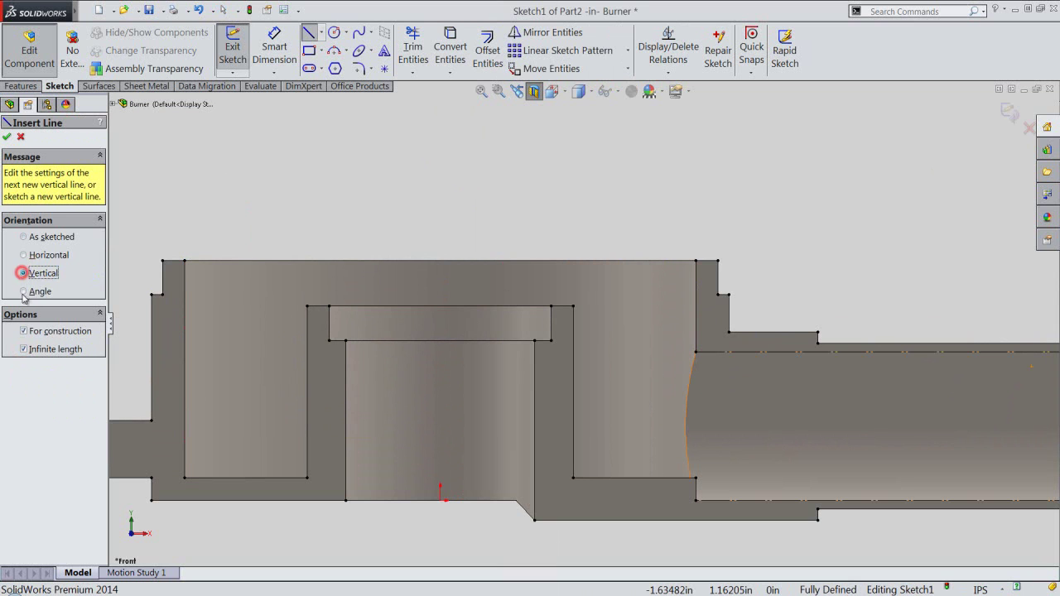
{"action": "left_click", "coordinate": [440, 500]}
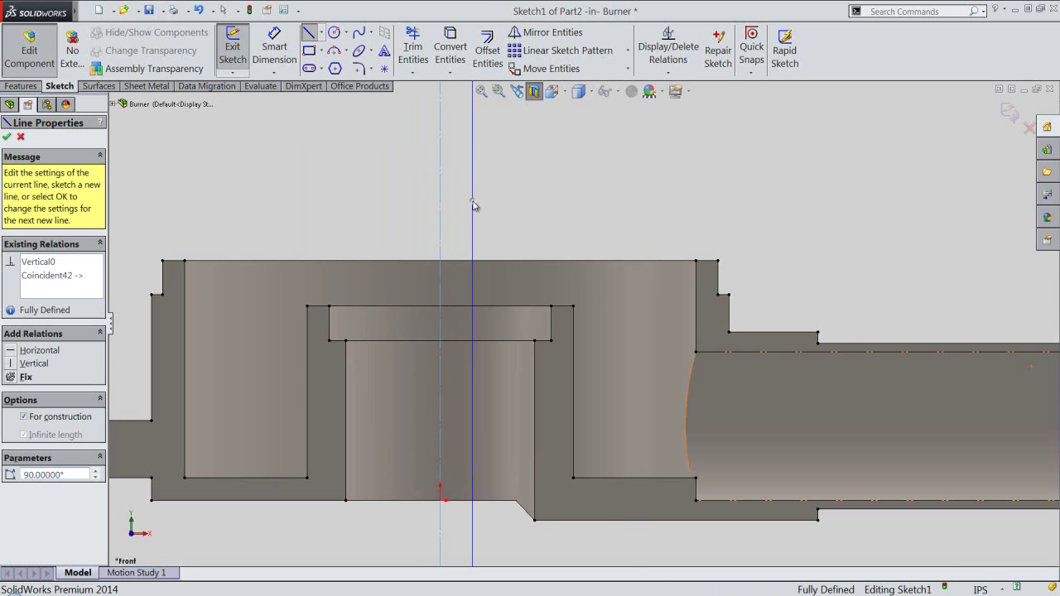
- Draw the tapered cap outline with 0.3125 and 0.25 vertical lines and a 0.375 top edge
{"action": "right_click", "coordinate": [477, 208]}
{"action": "left_click", "coordinate": [495, 73]}
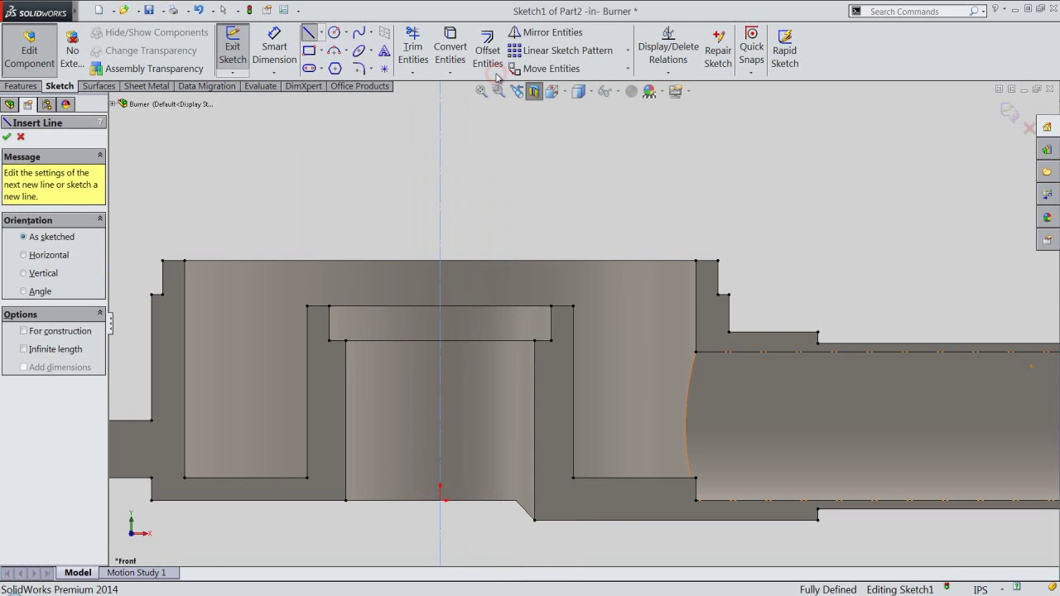
{"action": "scroll", "coordinate": [556, 303], "scroll_direction": "down", "scroll_amount": 1}
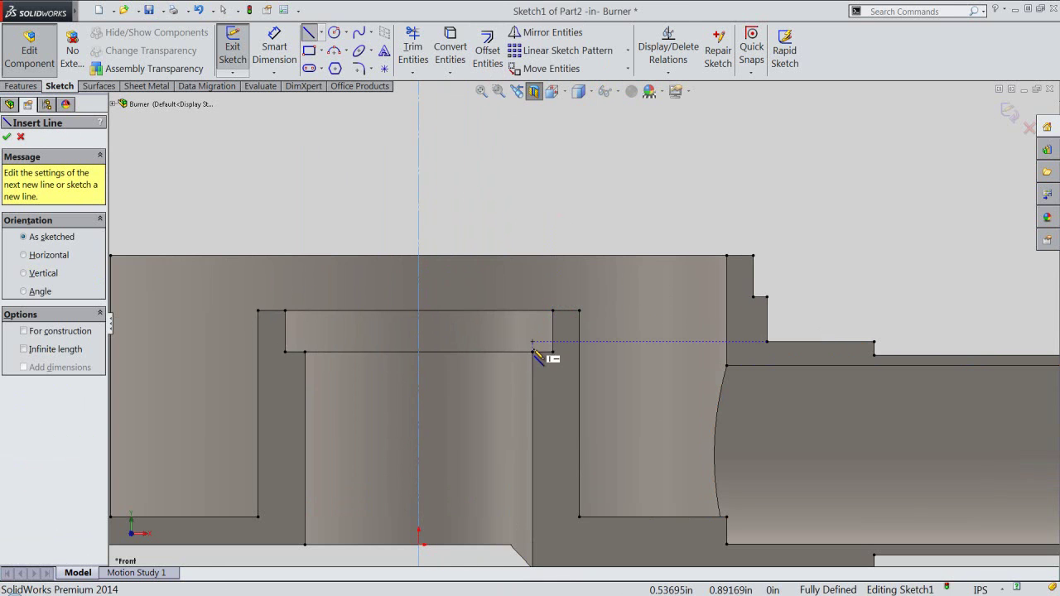
{"action": "left_click", "coordinate": [533, 353]}
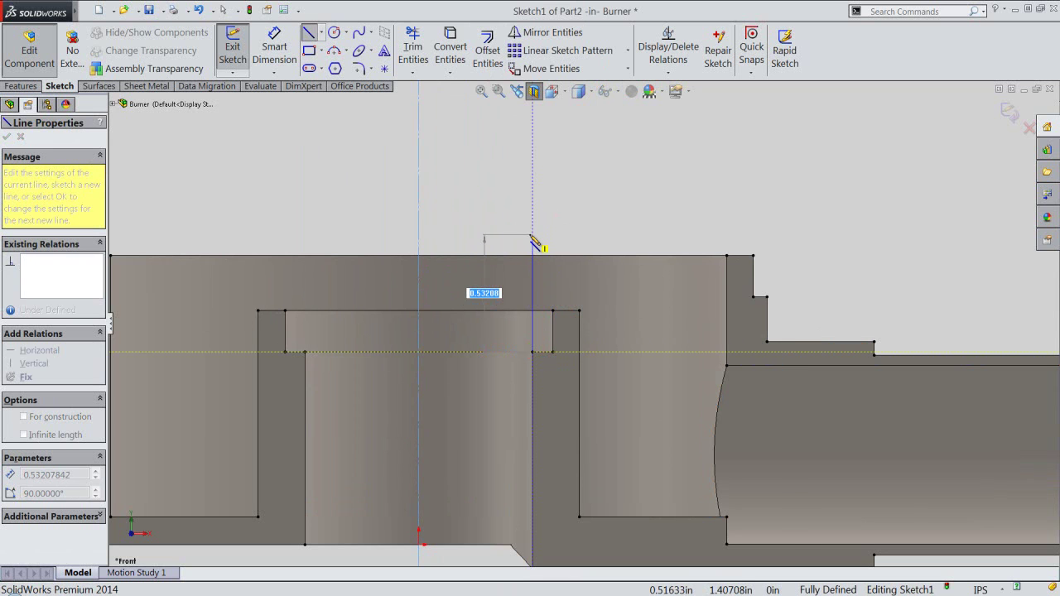
{"action": "key", "text": "Return"}
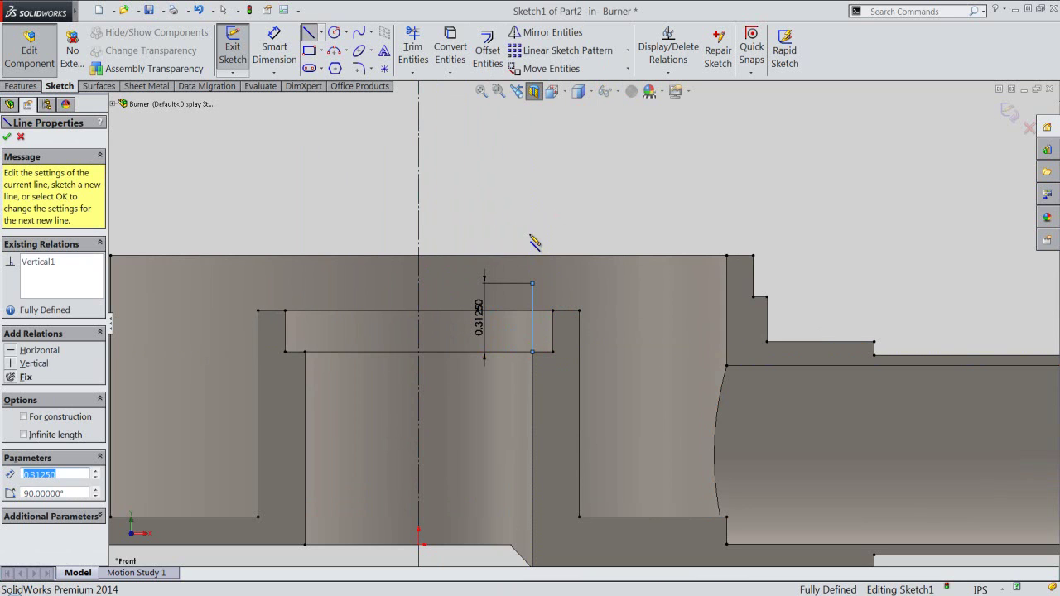
{"action": "key", "text": "Escape"}
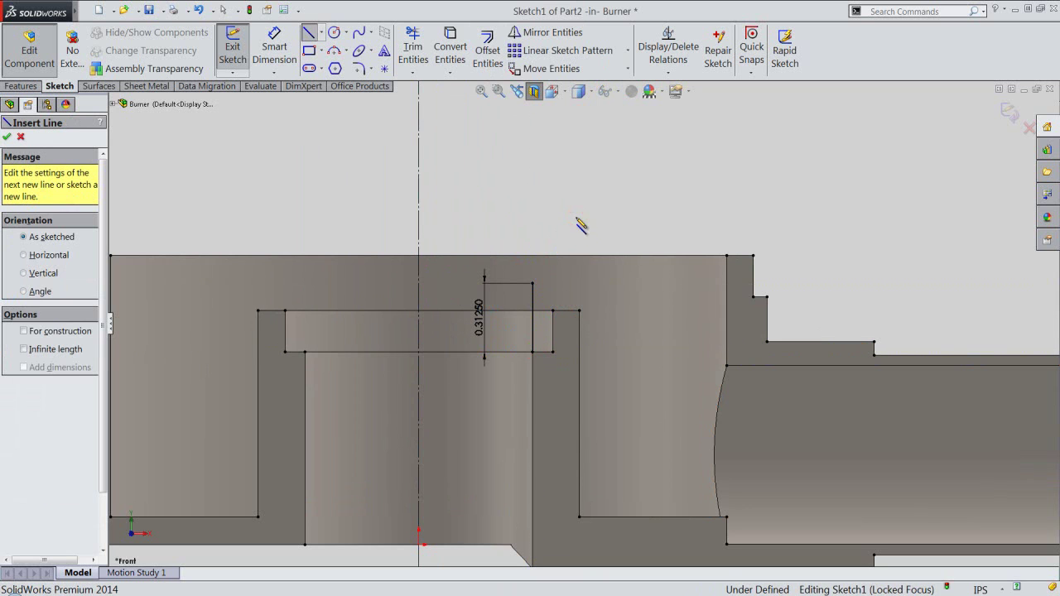
{"action": "left_click", "coordinate": [767, 297]}
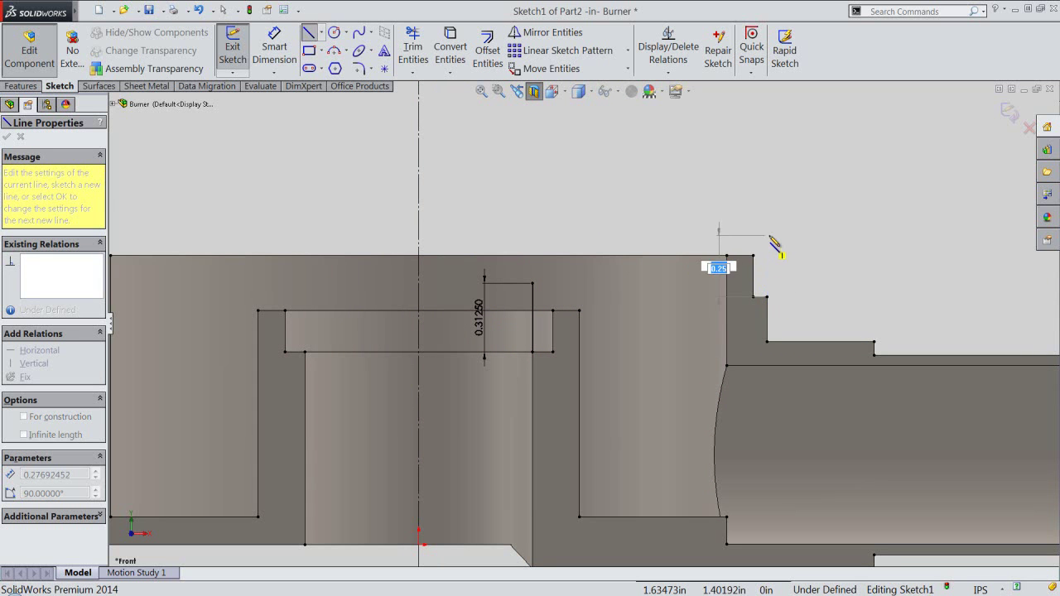
{"action": "key", "text": "Return"}
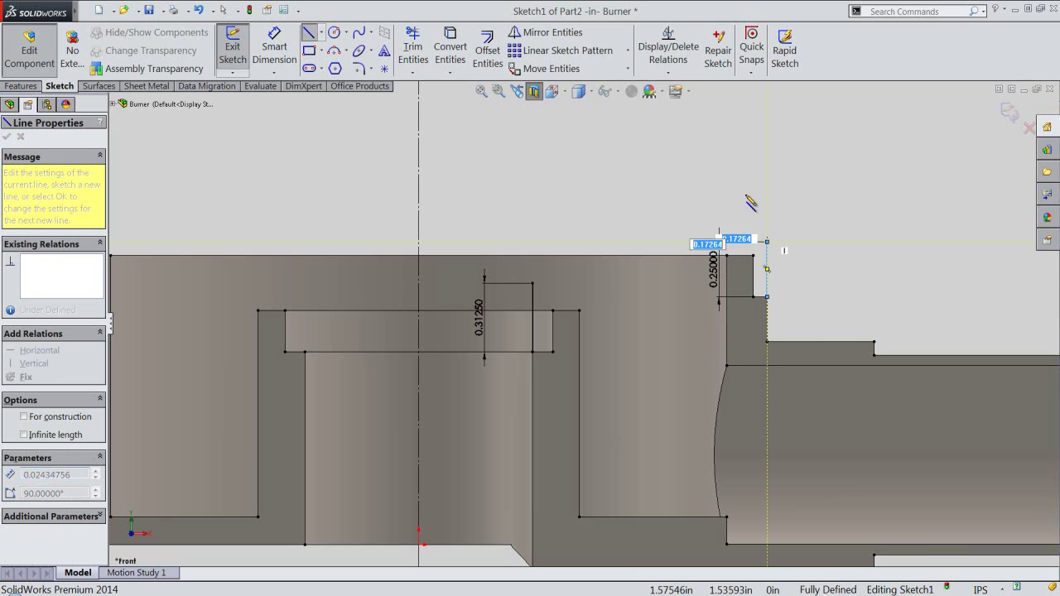
{"action": "left_click", "coordinate": [726, 165]}
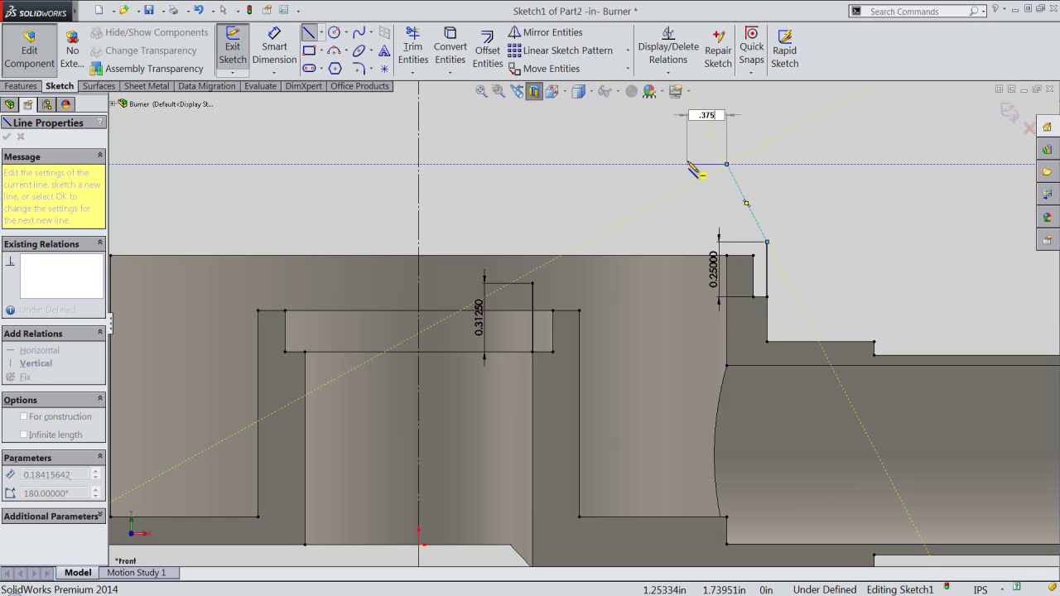
{"action": "key", "text": "Return"}
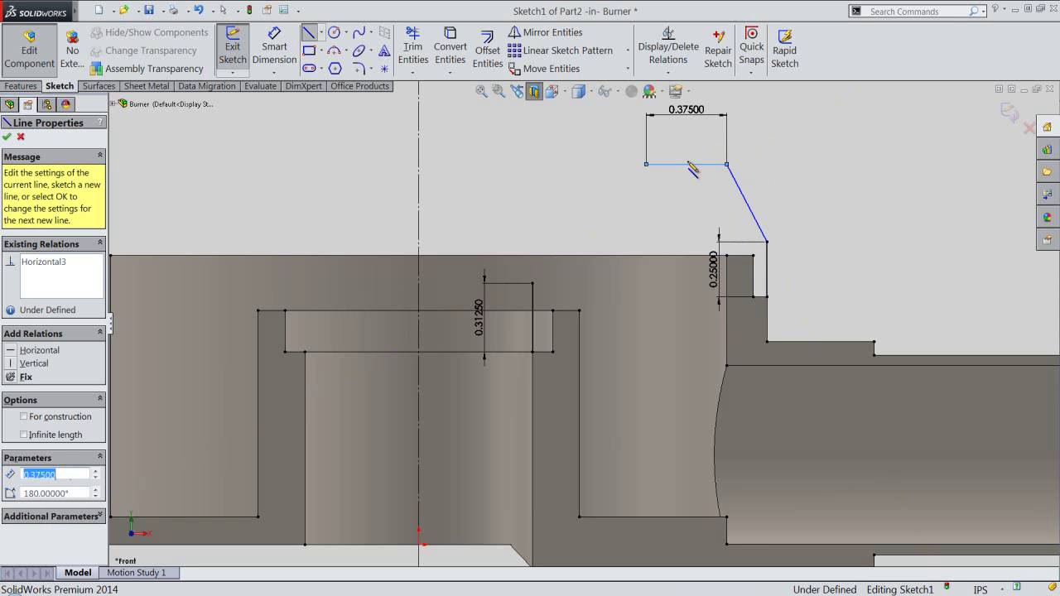
{"action": "left_click", "coordinate": [532, 284]}
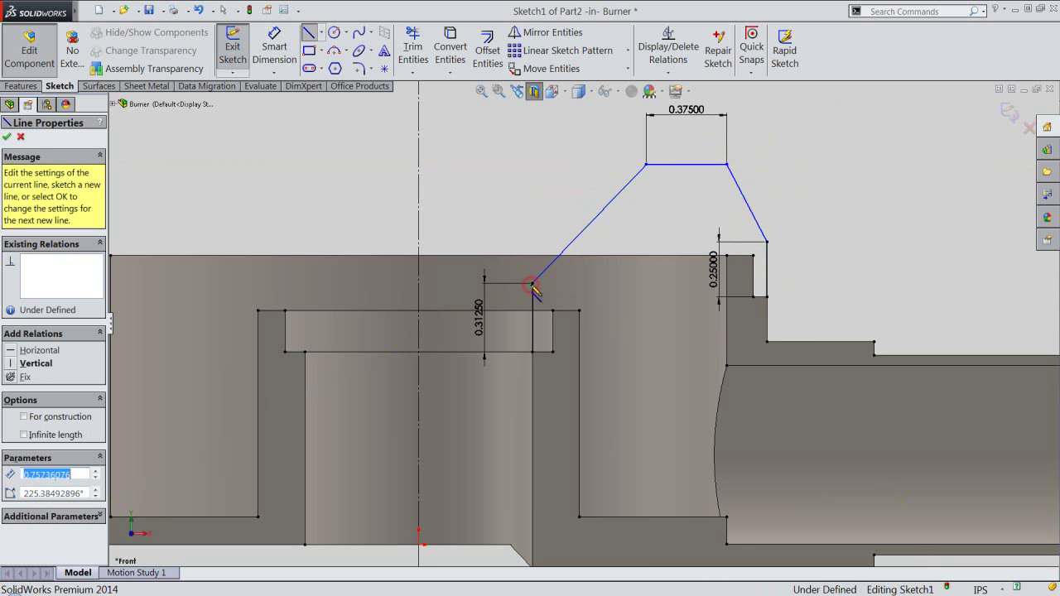
{"action": "right_click", "coordinate": [518, 207]}
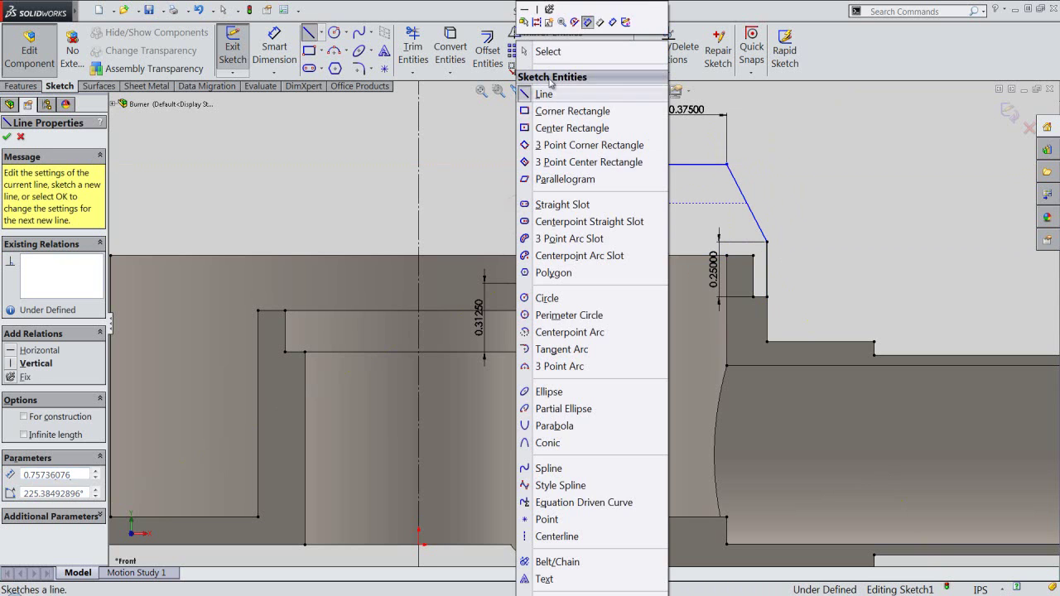
- Dimension the top edge's right corner 0.37566 horizontally from the 0.25 line's top
{"action": "left_click", "coordinate": [611, 23]}
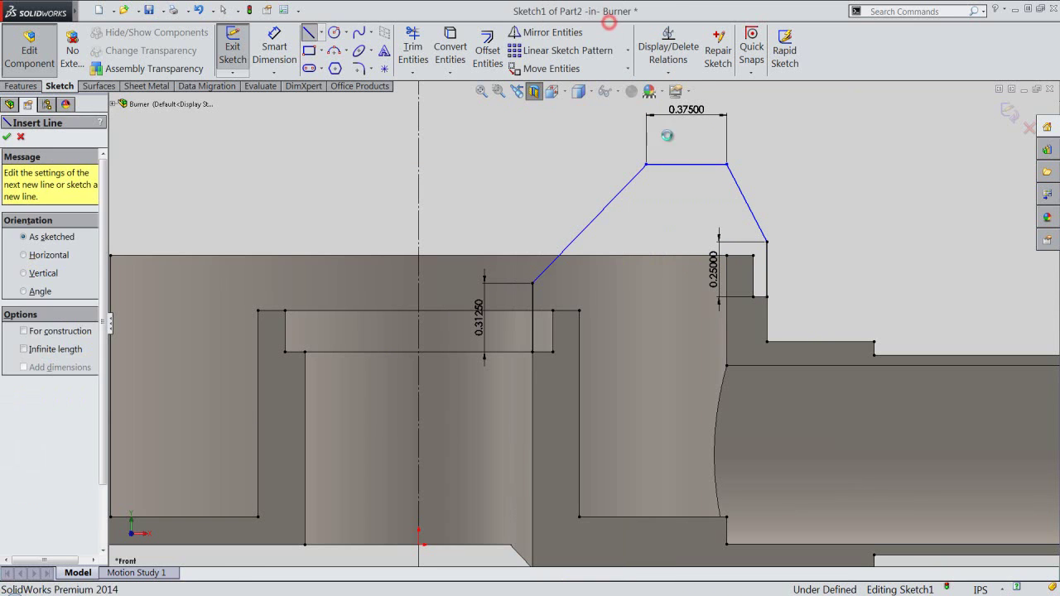
{"action": "left_click", "coordinate": [728, 166]}
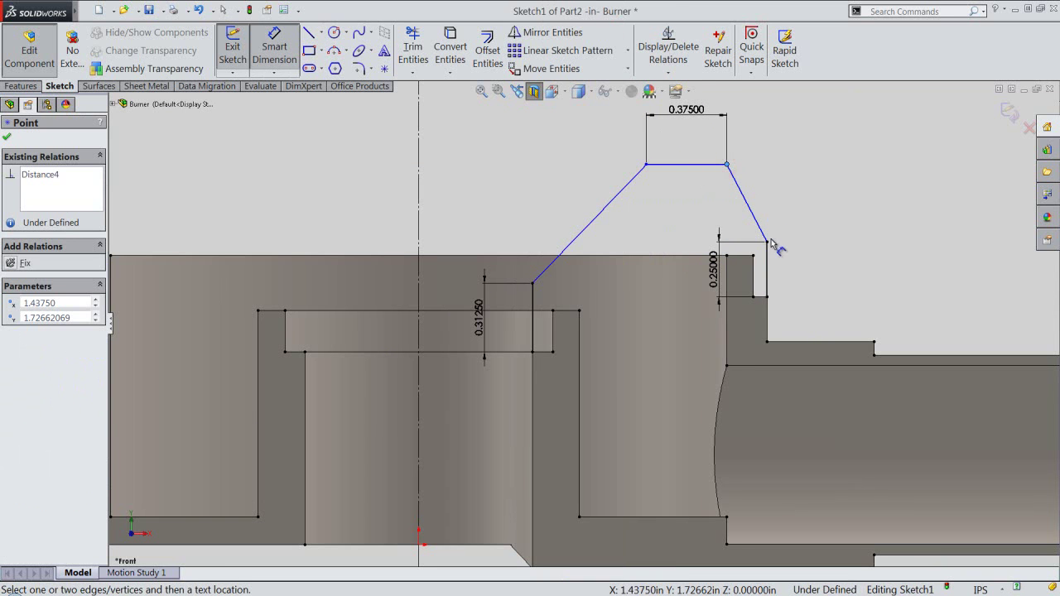
{"action": "left_click", "coordinate": [769, 243]}
{"action": "left_click", "coordinate": [760, 142]}
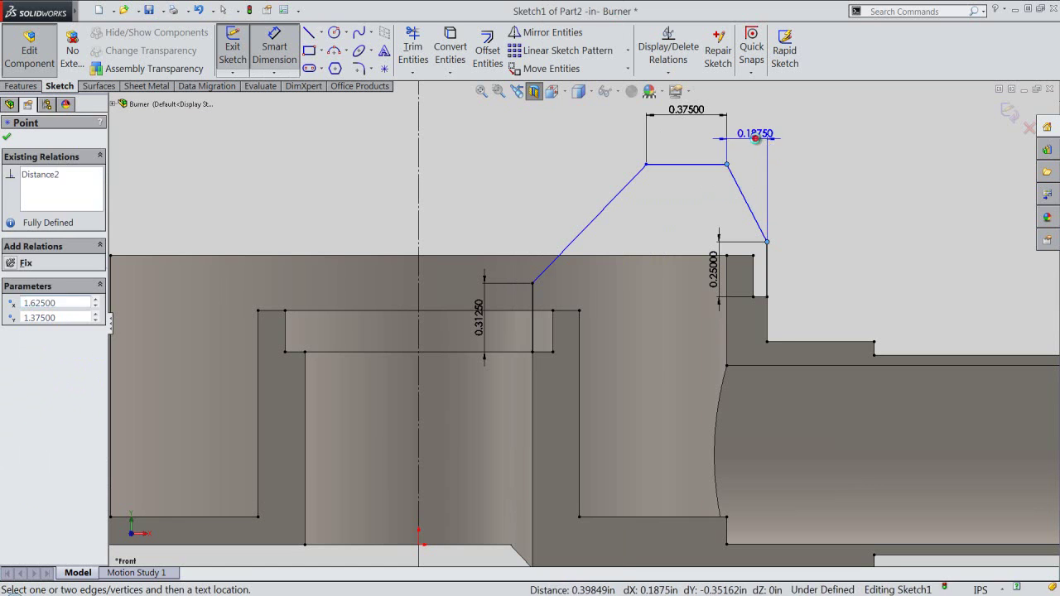
{"action": "type", "text": "37566"}
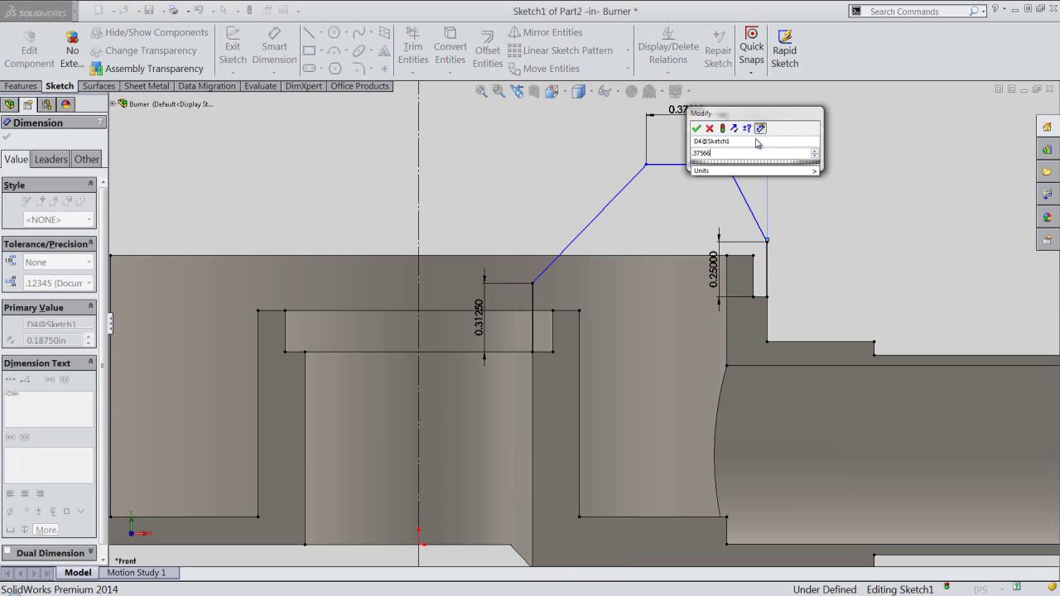
{"action": "key", "text": "Return"}
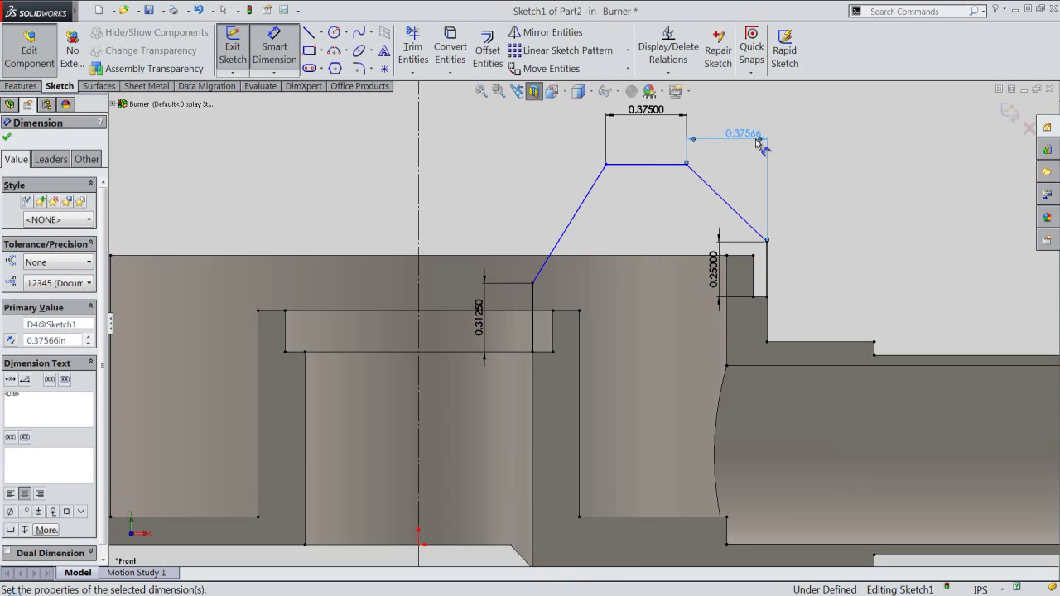
{"action": "left_click", "coordinate": [851, 203]}
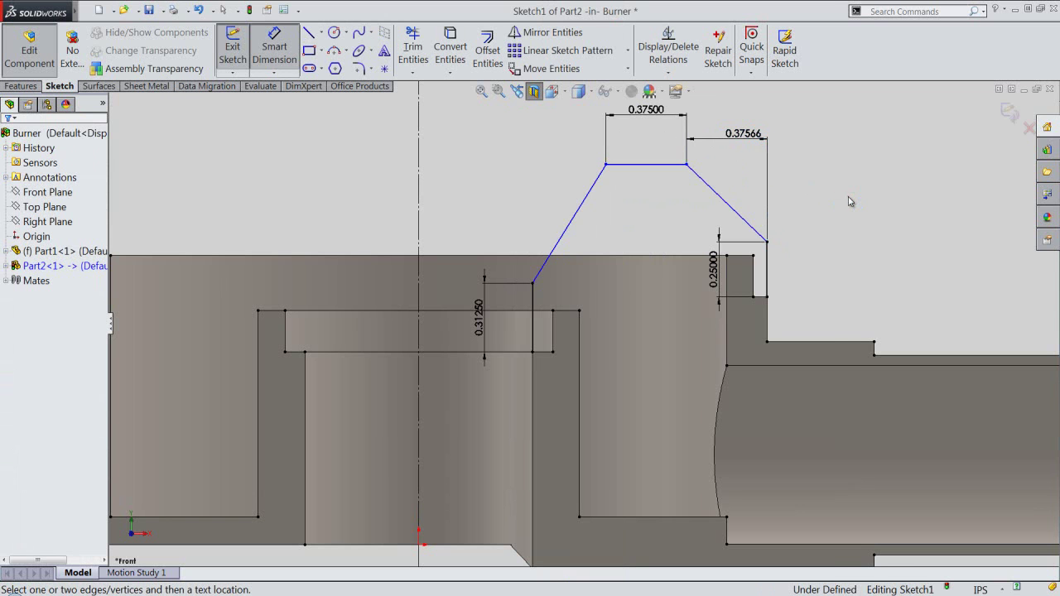
{"action": "right_click", "coordinate": [852, 202]}
- Draw the inner outline's 0.1885 line, slanted side and 0.25 top edge
{"action": "left_click", "coordinate": [867, 134]}
{"action": "scroll", "coordinate": [862, 221], "scroll_direction": "down", "scroll_amount": 1}
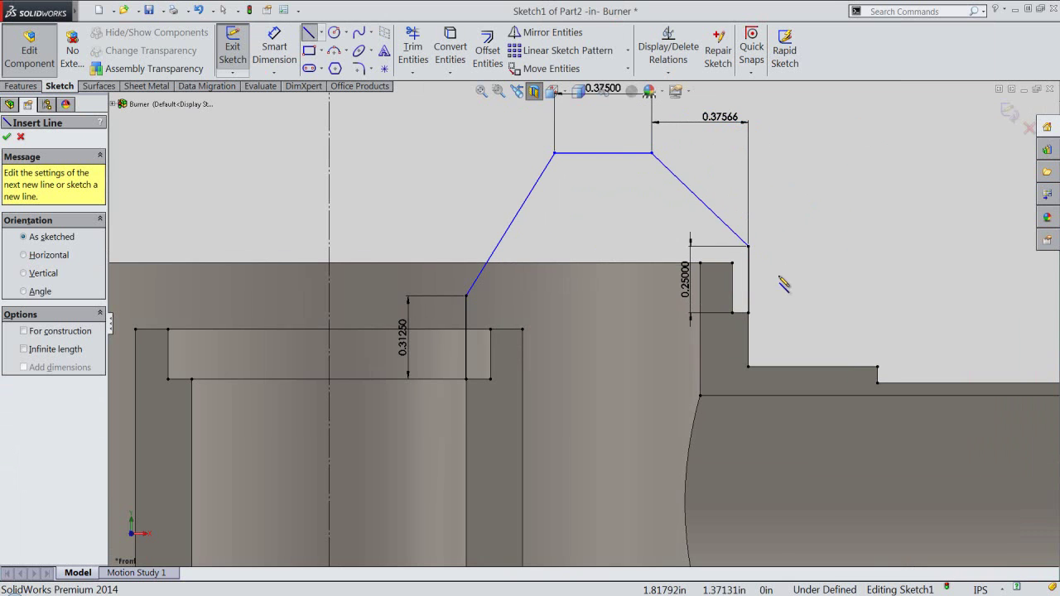
{"action": "left_click", "coordinate": [749, 313]}
{"action": "left_click", "coordinate": [732, 313]}
{"action": "left_click", "coordinate": [732, 264]}
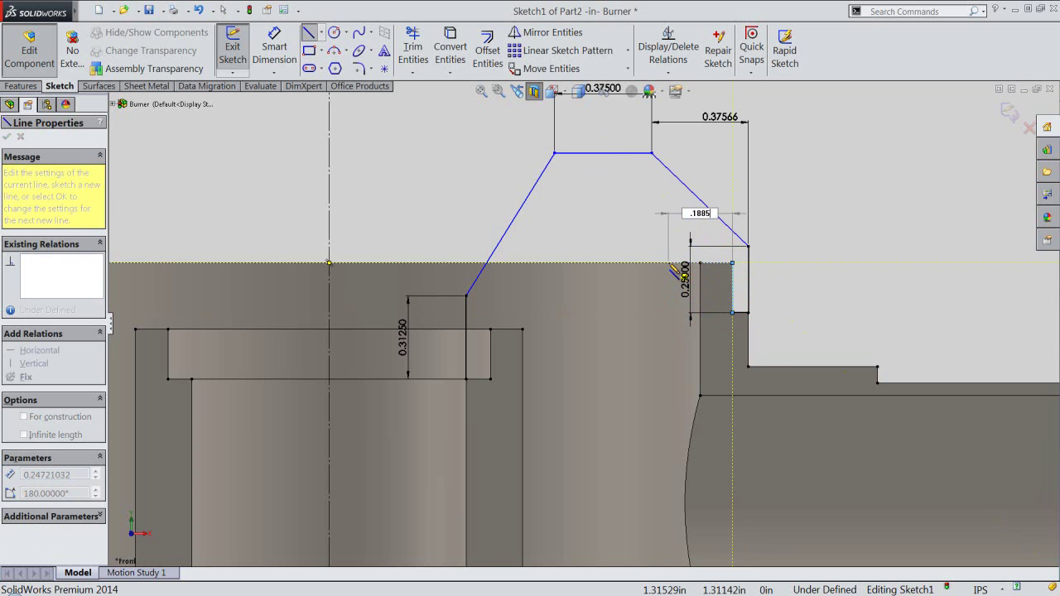
{"action": "key", "text": "Return"}
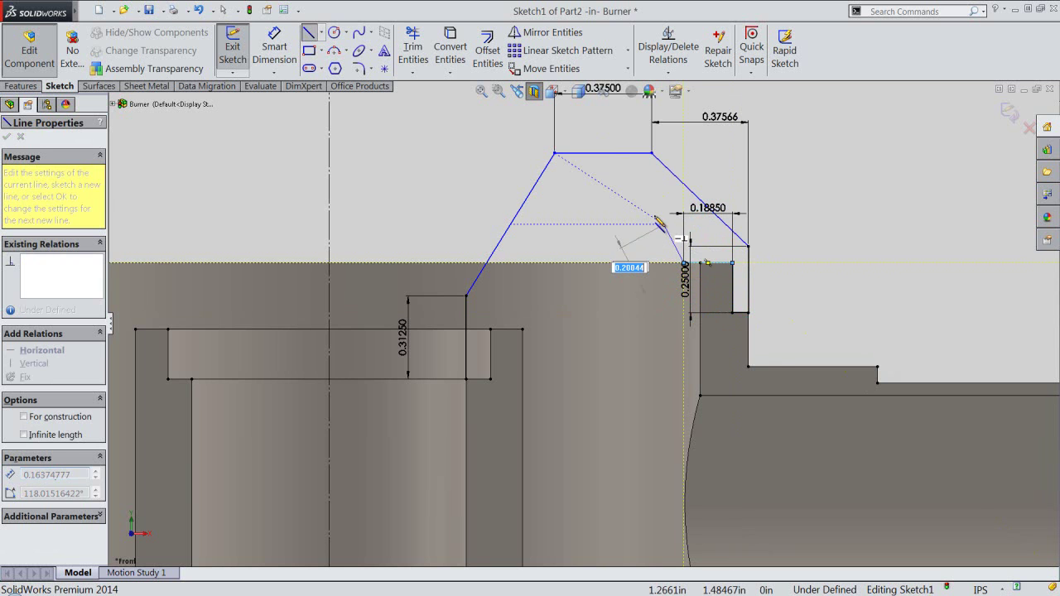
{"action": "left_click", "coordinate": [651, 217]}
{"action": "type", "text": ".25"}
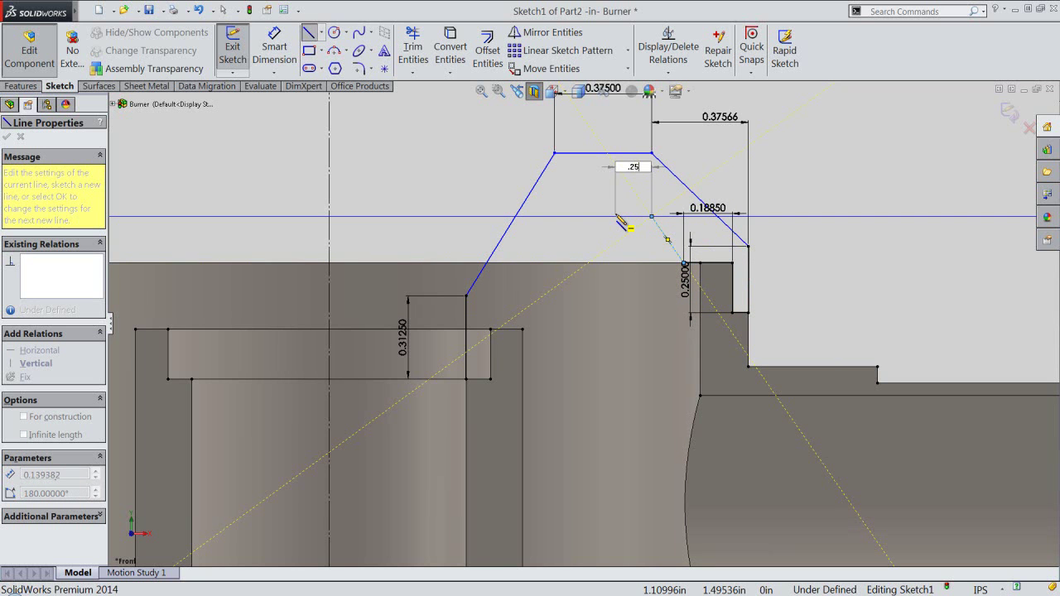
{"action": "key", "text": "Return"}
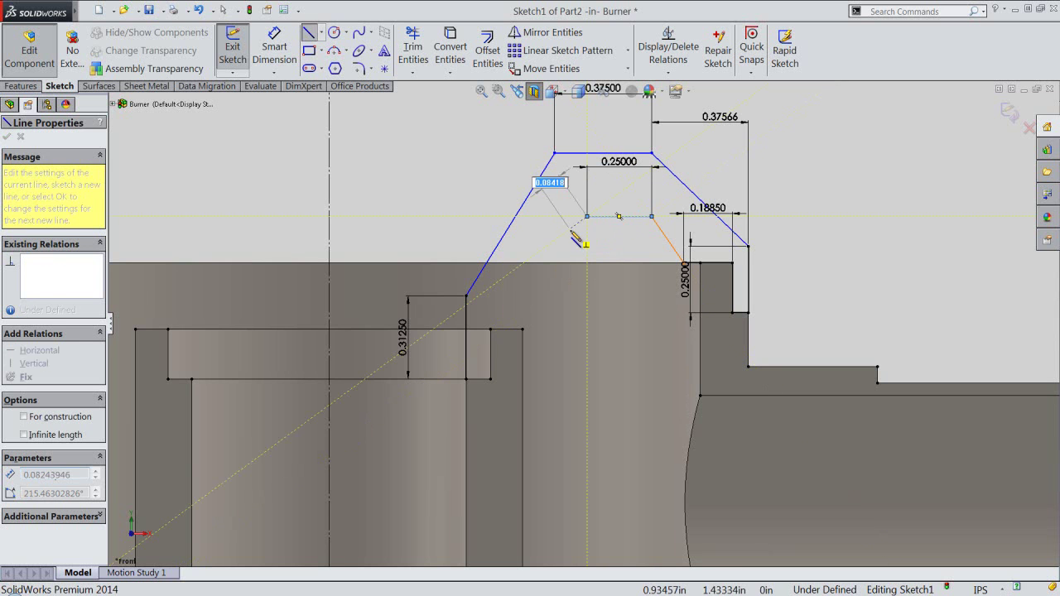
{"action": "key", "text": "Escape"}
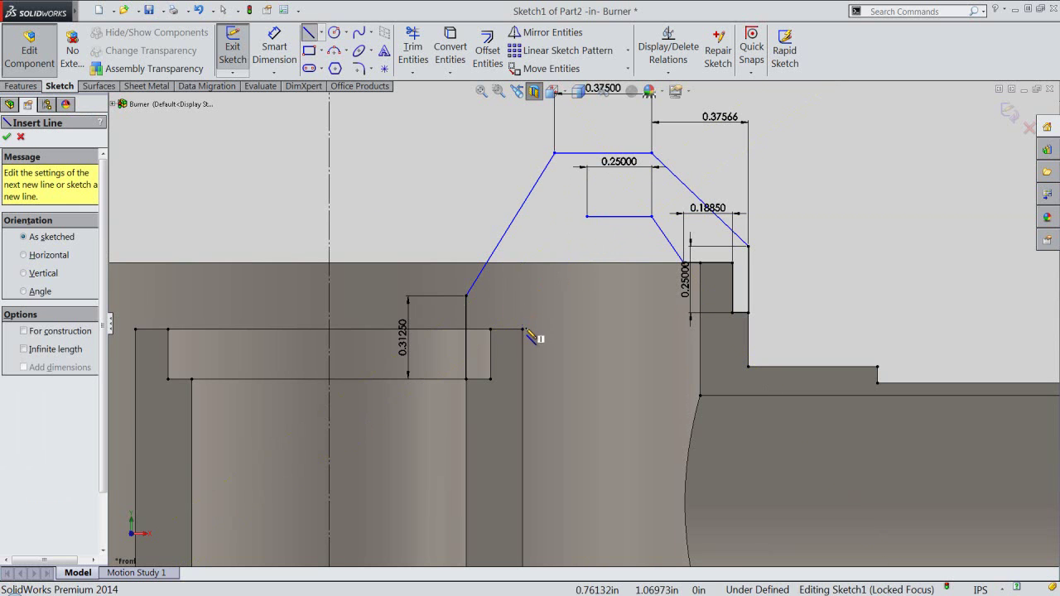
- Add the inner step lines: a short horizontal, a 0.125 rise and a 0.25 vertical segment
{"action": "left_click", "coordinate": [466, 380]}
{"action": "left_click", "coordinate": [490, 379]}
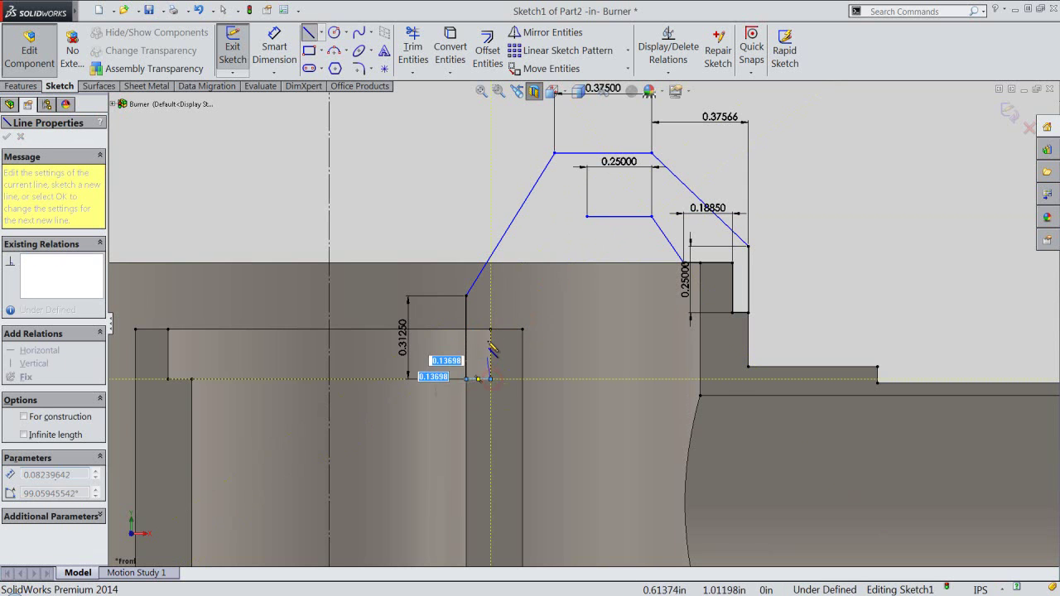
{"action": "left_click", "coordinate": [490, 329]}
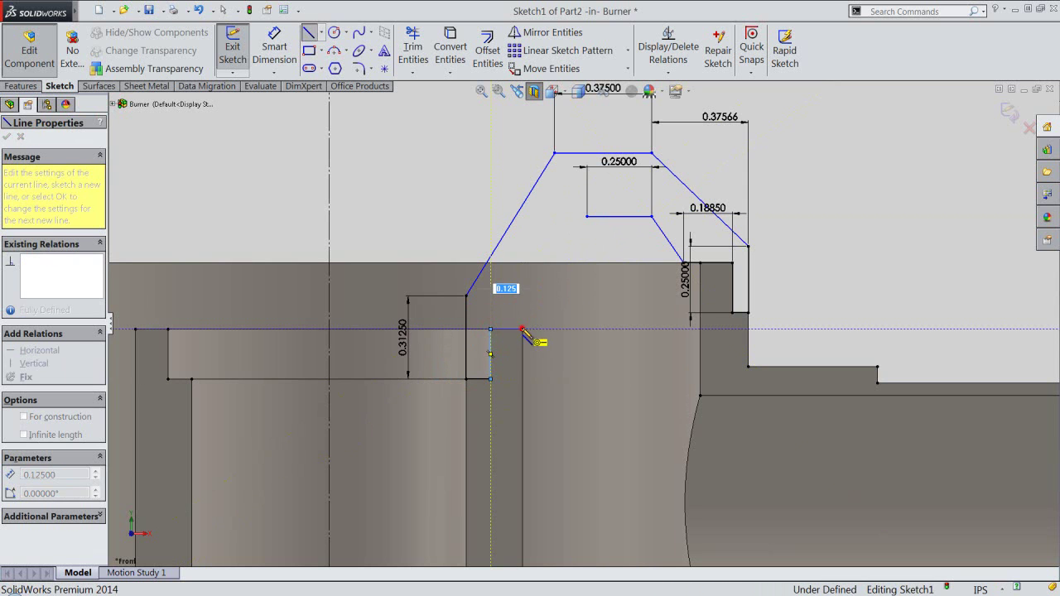
{"action": "left_click", "coordinate": [522, 329]}
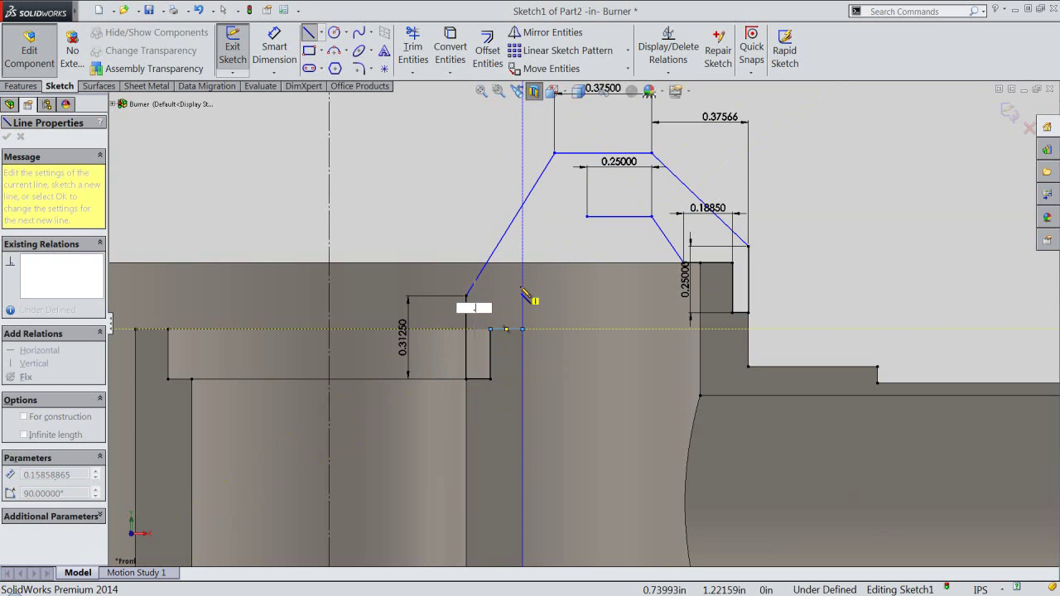
{"action": "type", "text": "0.25"}
{"action": "key", "text": "Return"}
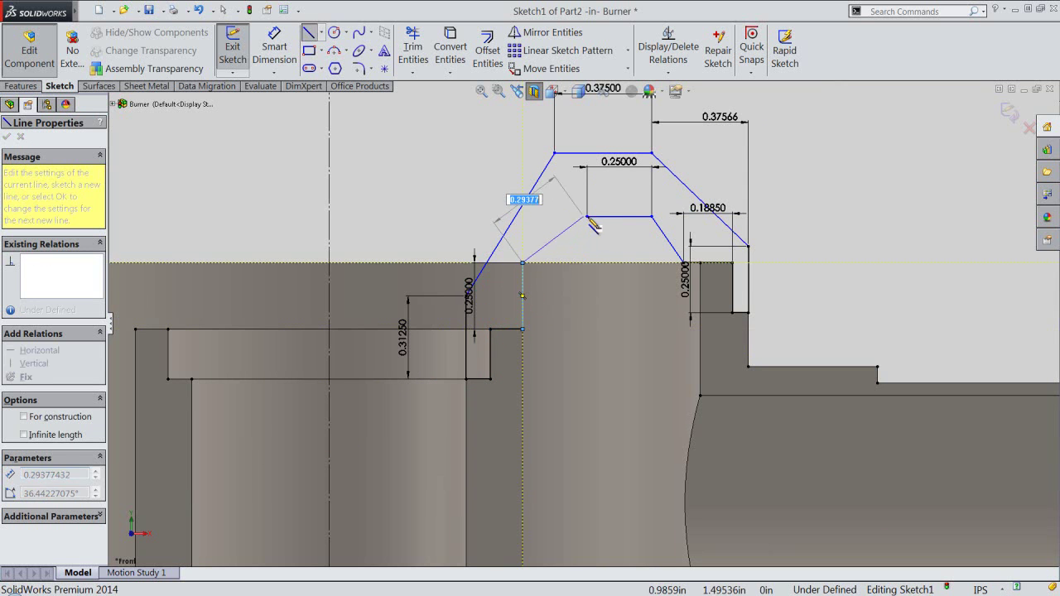
{"action": "right_click", "coordinate": [605, 240]}
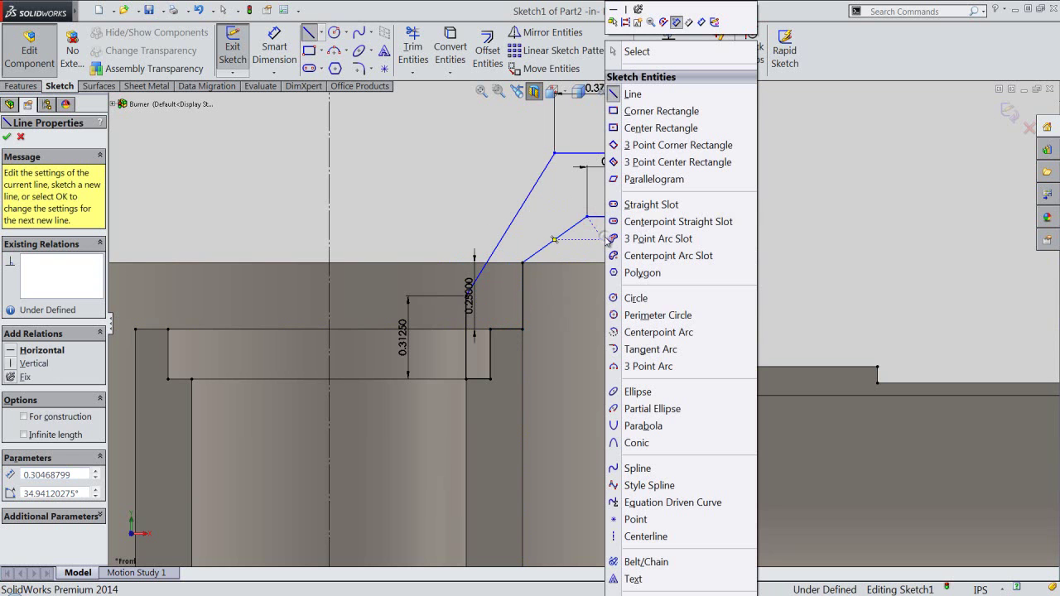
{"action": "left_click", "coordinate": [667, 58]}
- Dimension the inner outline's height to 0.12481 and its horizontal offset to 0.18721
{"action": "key", "text": "d"}
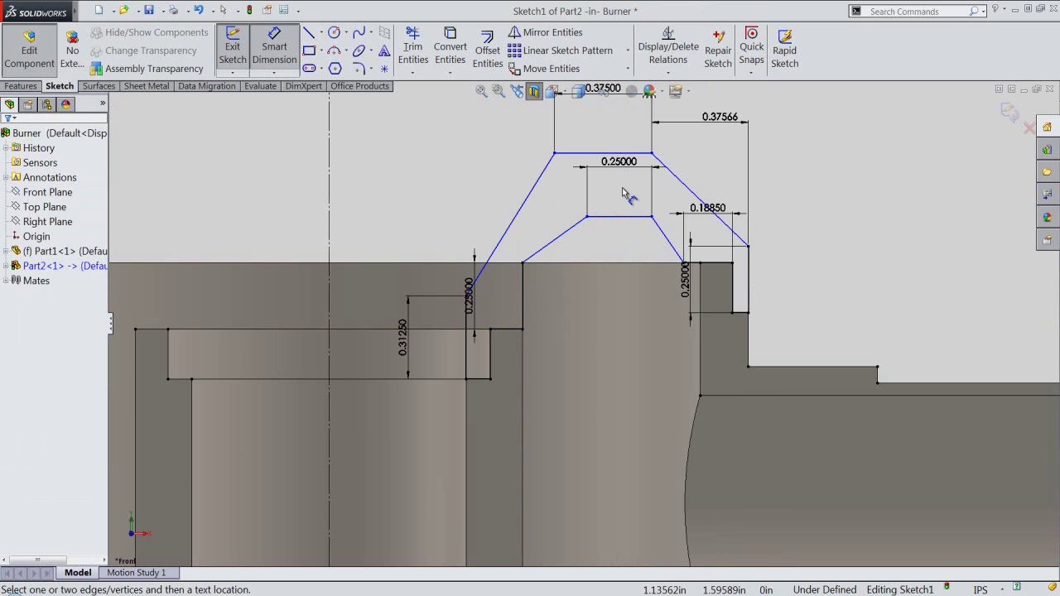
{"action": "left_click", "coordinate": [616, 216]}
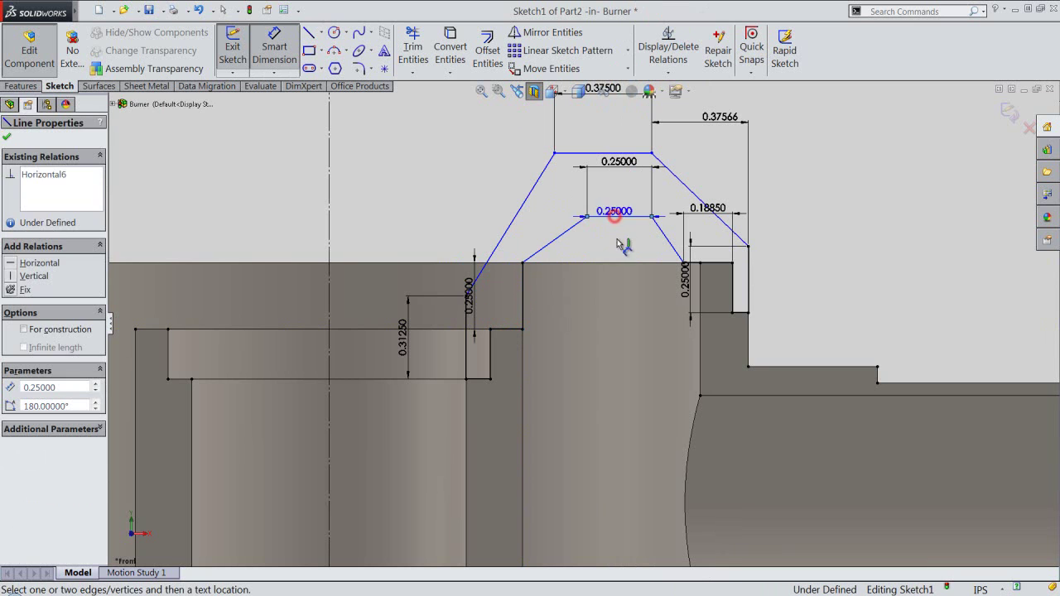
{"action": "left_click", "coordinate": [621, 264]}
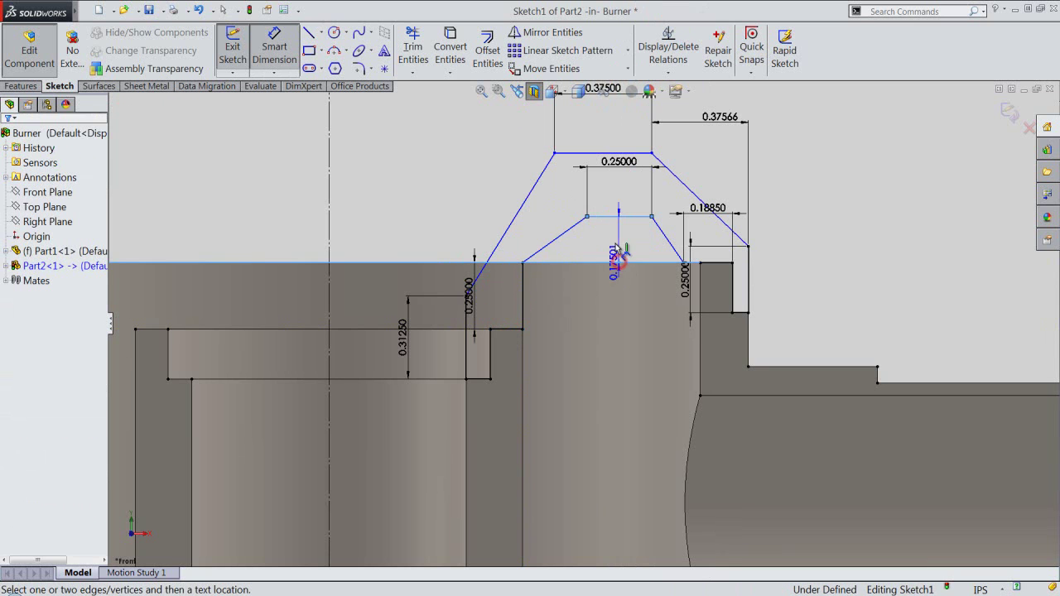
{"action": "left_click", "coordinate": [615, 245]}
{"action": "type", "text": ".1248"}
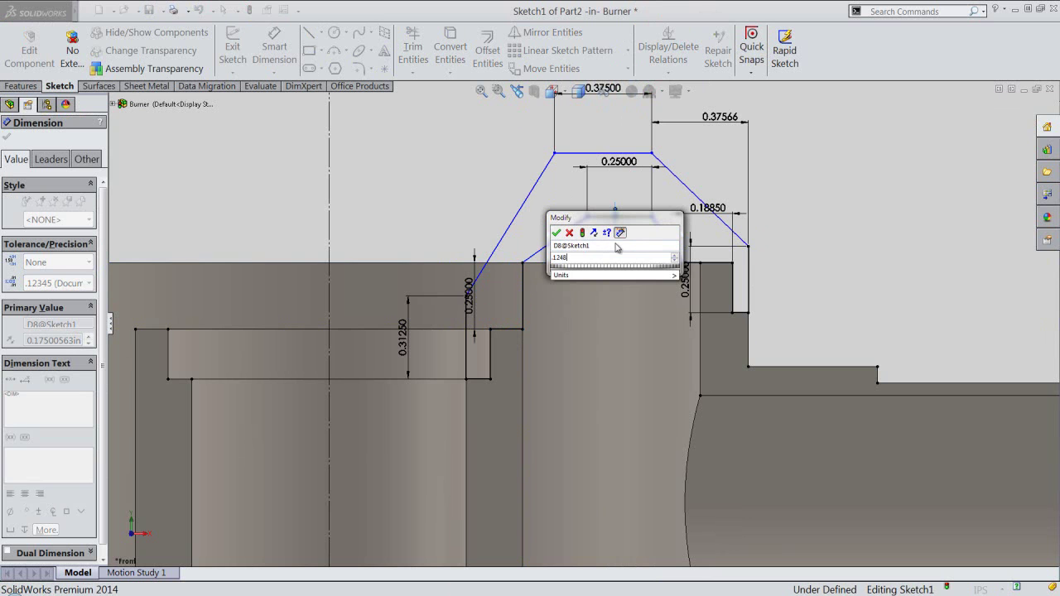
{"action": "key", "text": "Return"}
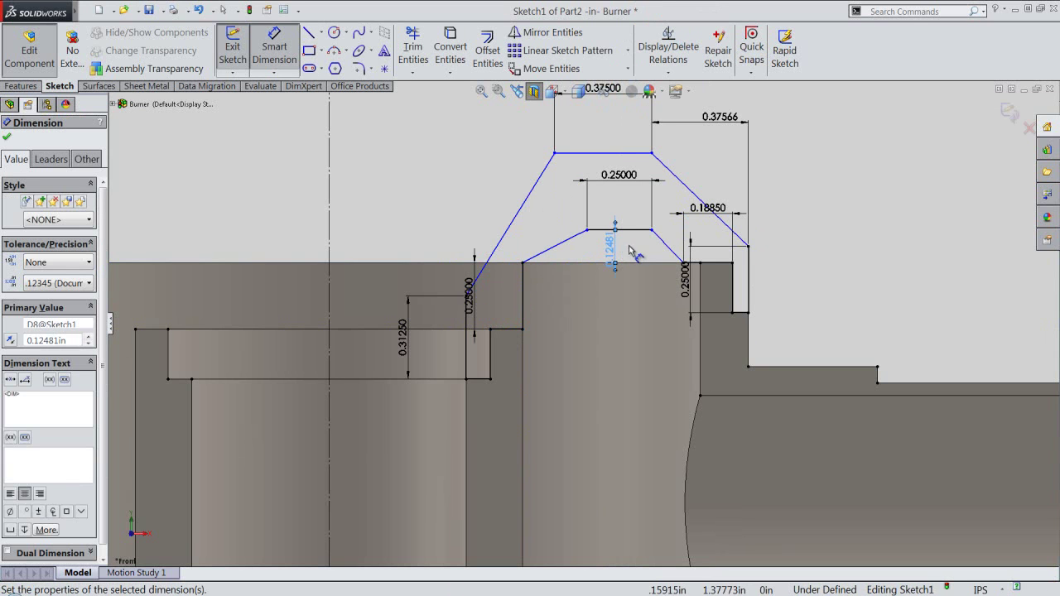
{"action": "left_click", "coordinate": [631, 244]}
{"action": "left_click", "coordinate": [652, 229]}
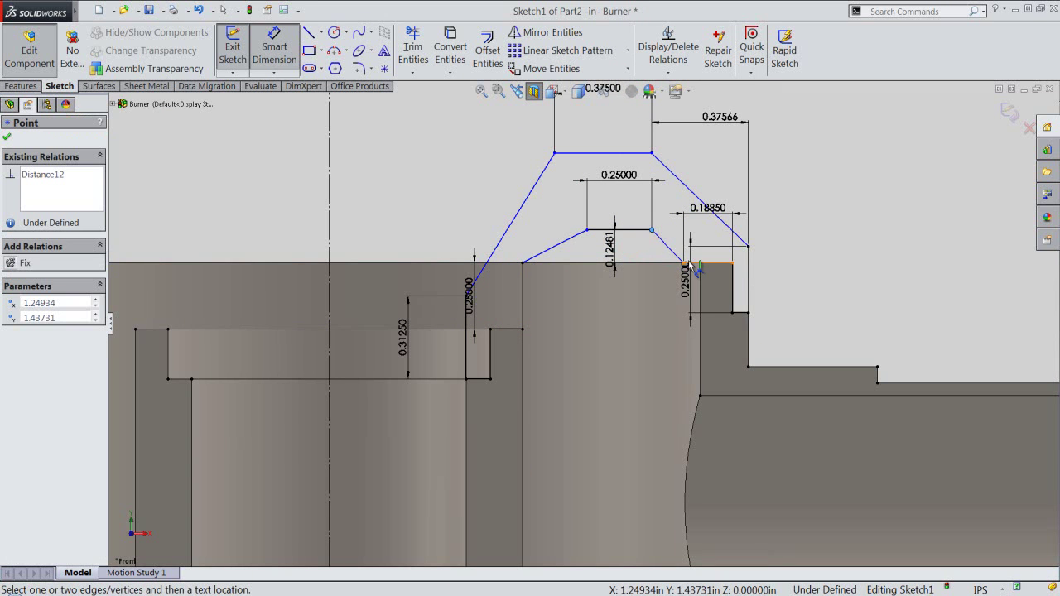
{"action": "left_click", "coordinate": [686, 264]}
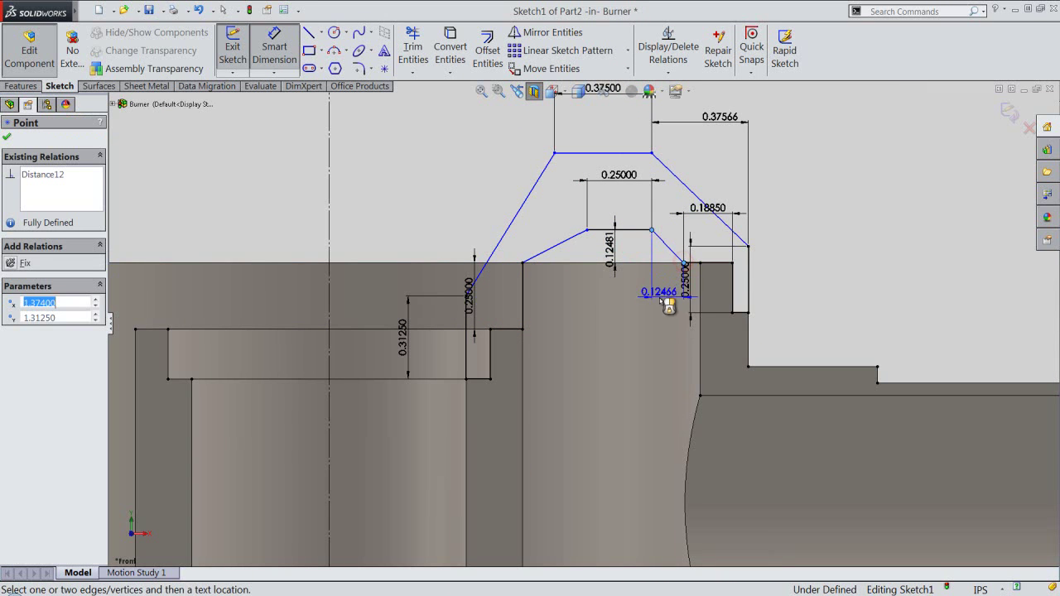
{"action": "left_click", "coordinate": [660, 328]}
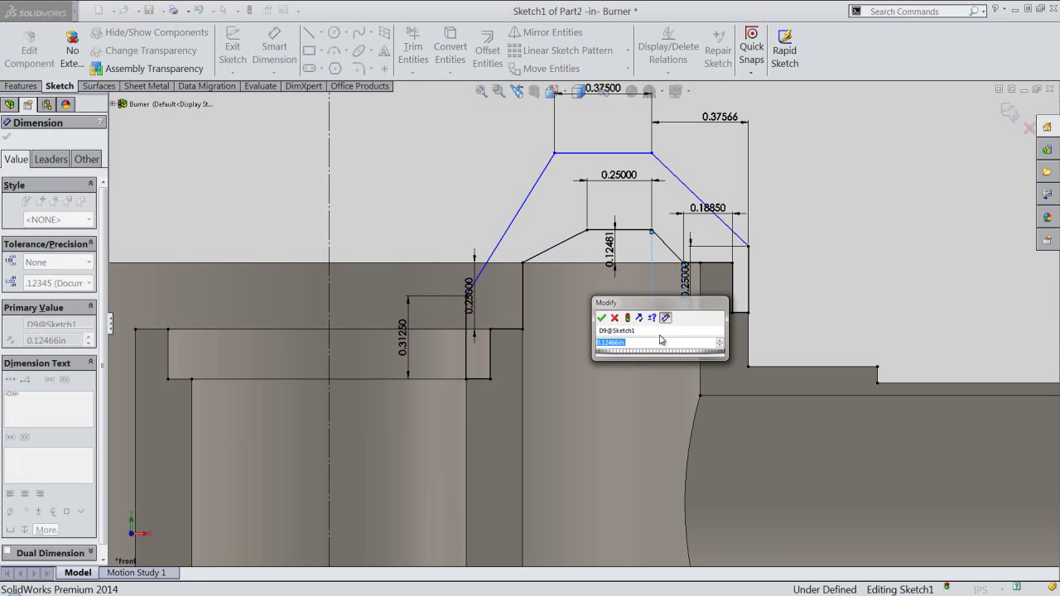
{"action": "type", "text": ".18721"}
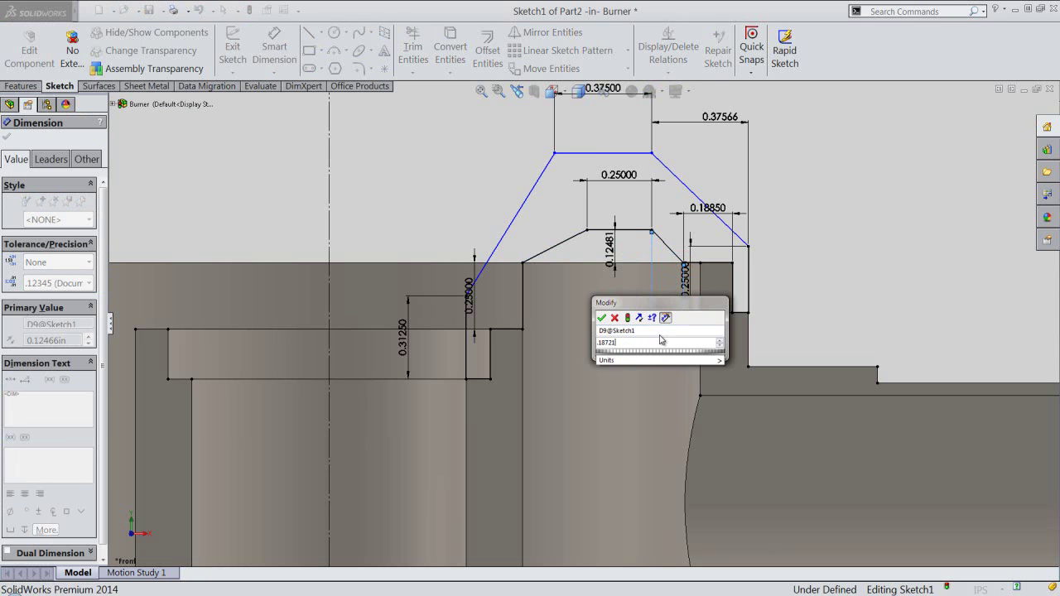
{"action": "key", "text": "Return"}
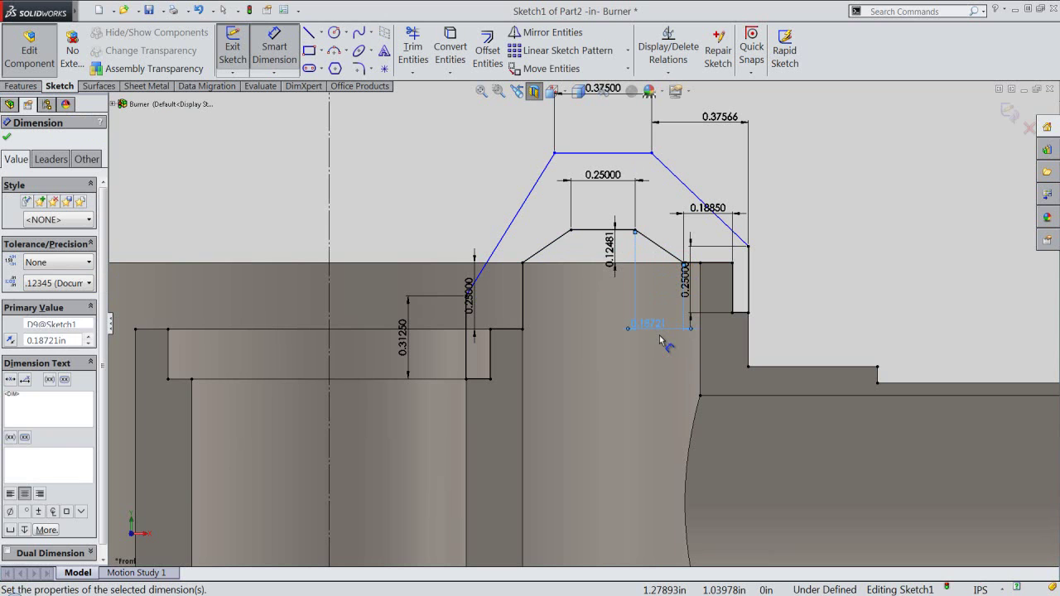
{"action": "key", "text": "Escape"}
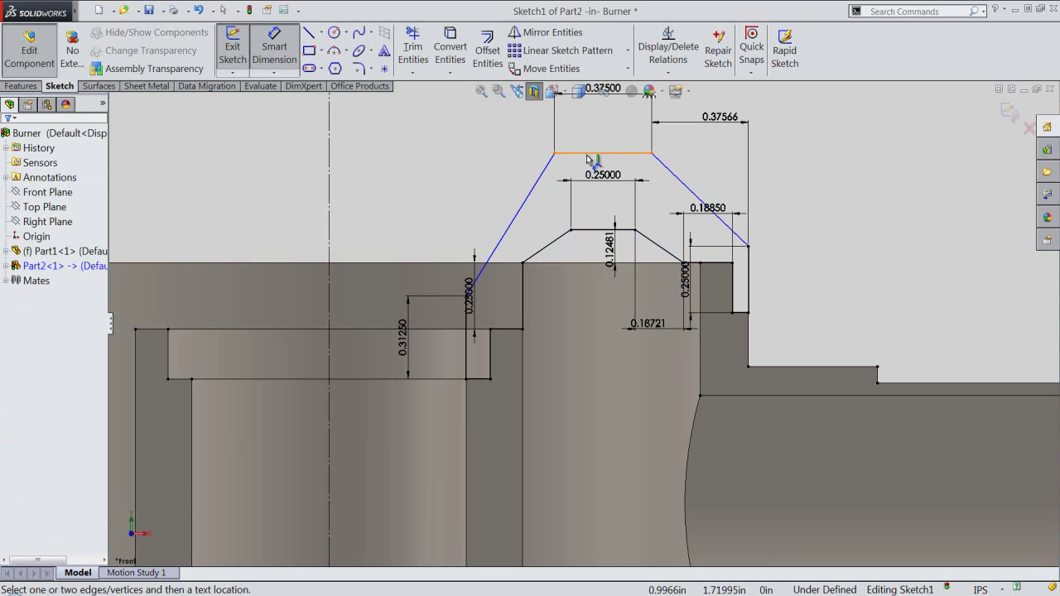
- Set the gap between the outer and inner top lines to 0.25018
{"action": "left_click", "coordinate": [586, 153]}
{"action": "left_click", "coordinate": [600, 229]}
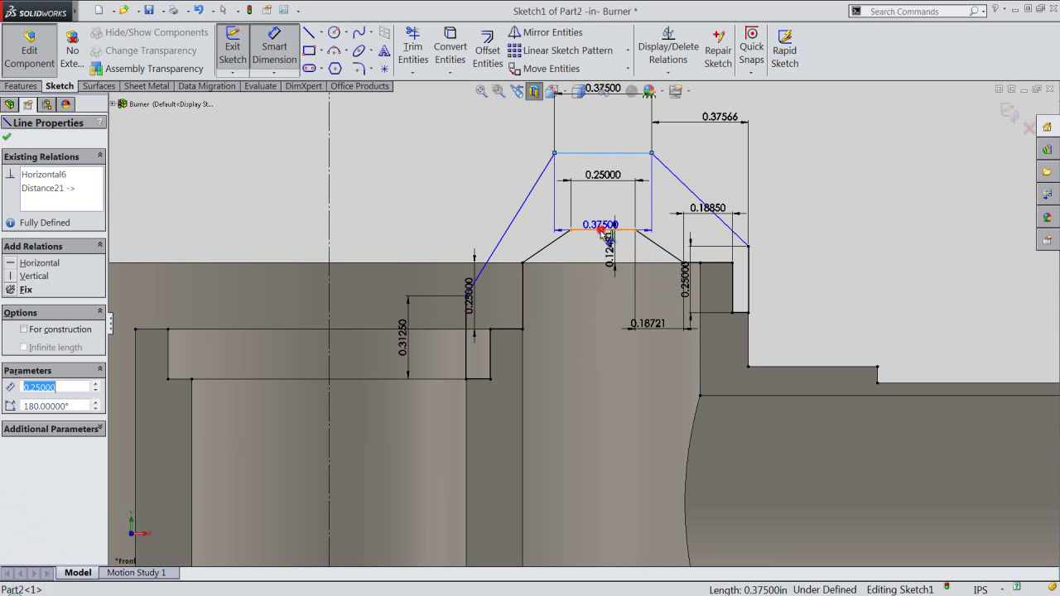
{"action": "left_click", "coordinate": [476, 203]}
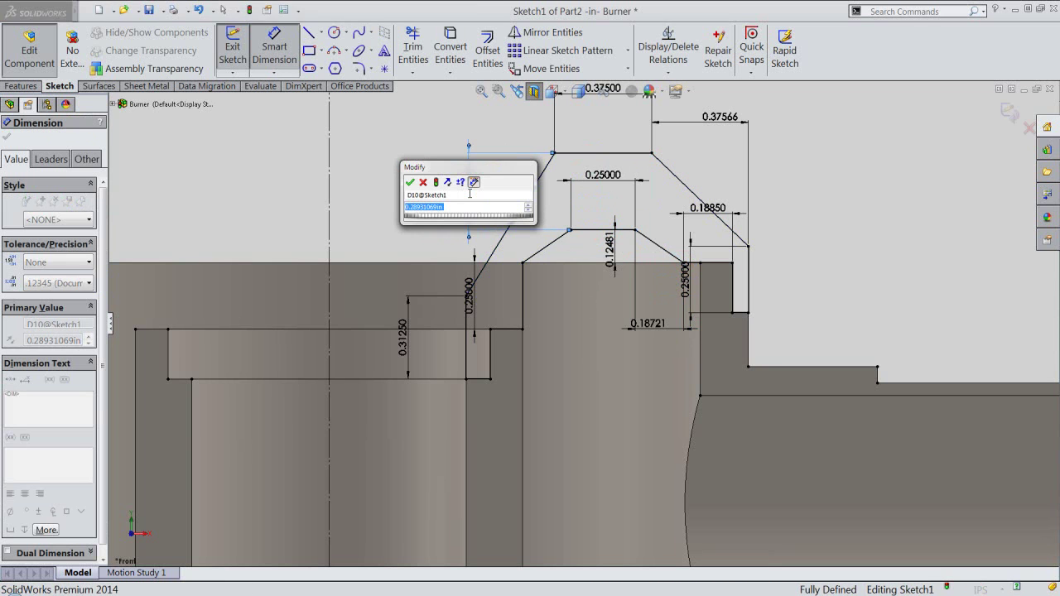
{"action": "key", "text": "BackSpace"}
{"action": "type", "text": ".25018"}
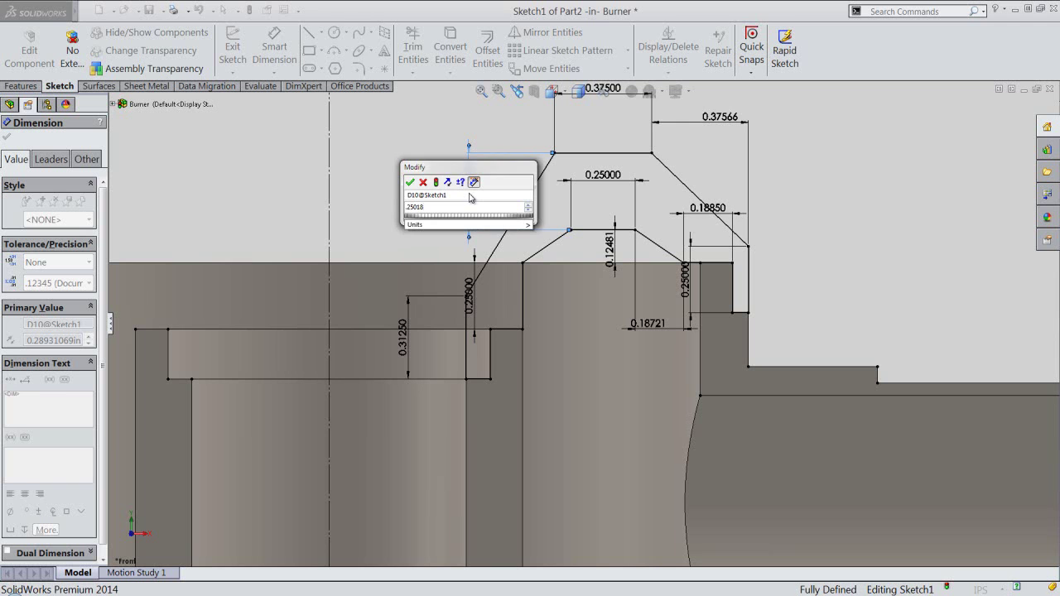
{"action": "key", "text": "Return"}
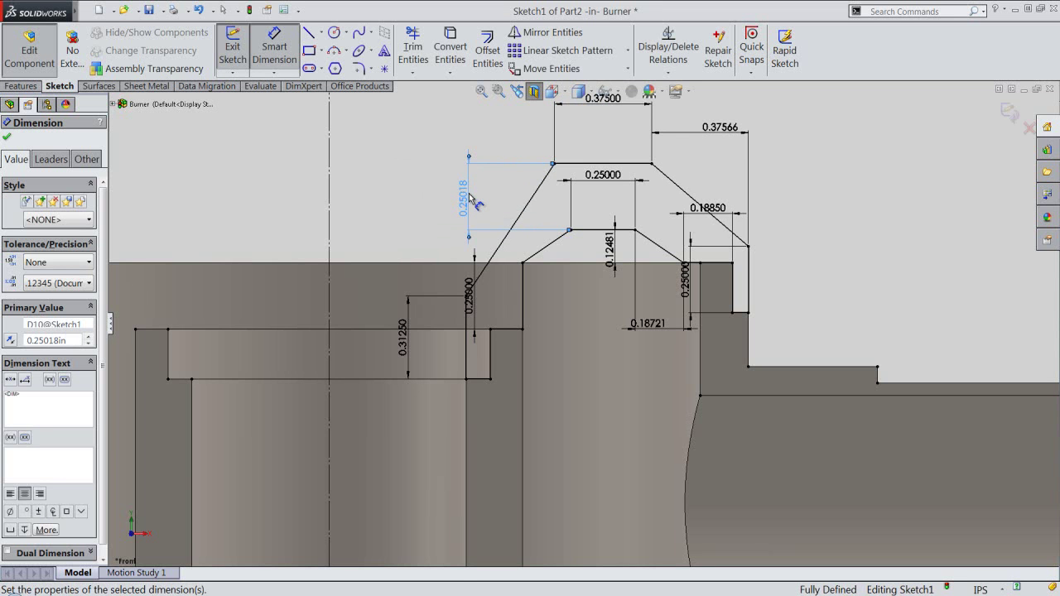
{"action": "right_click", "coordinate": [445, 204]}
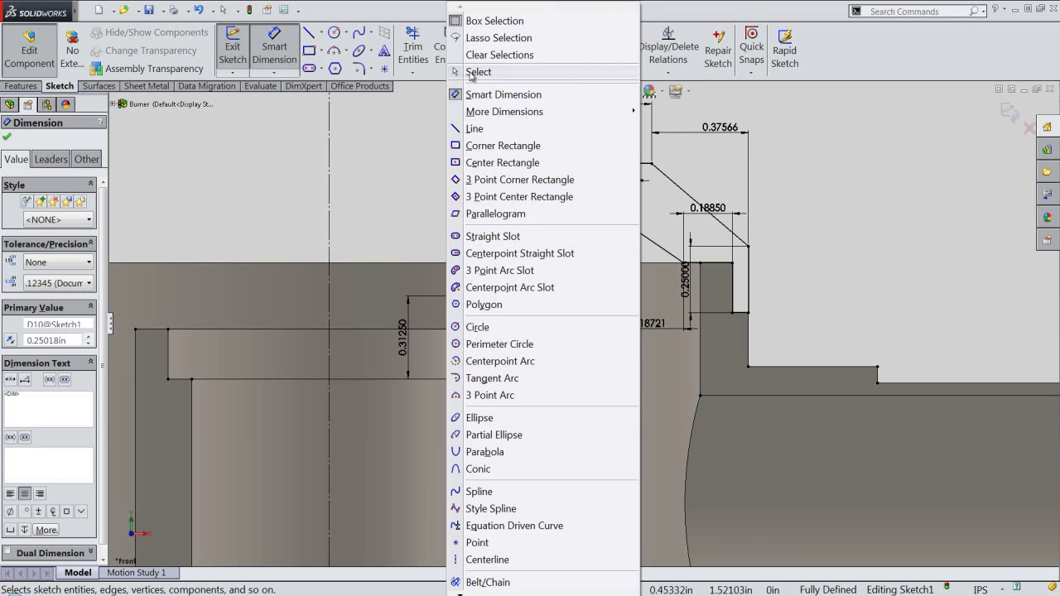
{"action": "left_click", "coordinate": [478, 72]}
- Revolve the cap sketch 360° about the vertical centerline and turn off the section view
{"action": "left_click", "coordinate": [1008, 112]}
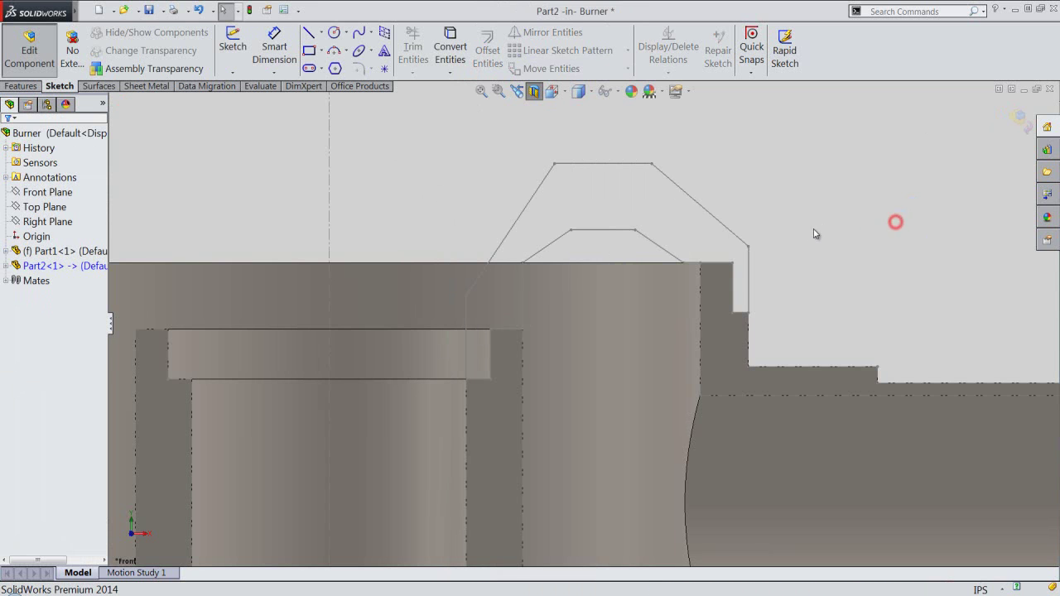
{"action": "scroll", "coordinate": [636, 210], "scroll_direction": "up", "scroll_amount": 2}
{"action": "left_click", "coordinate": [371, 206]}
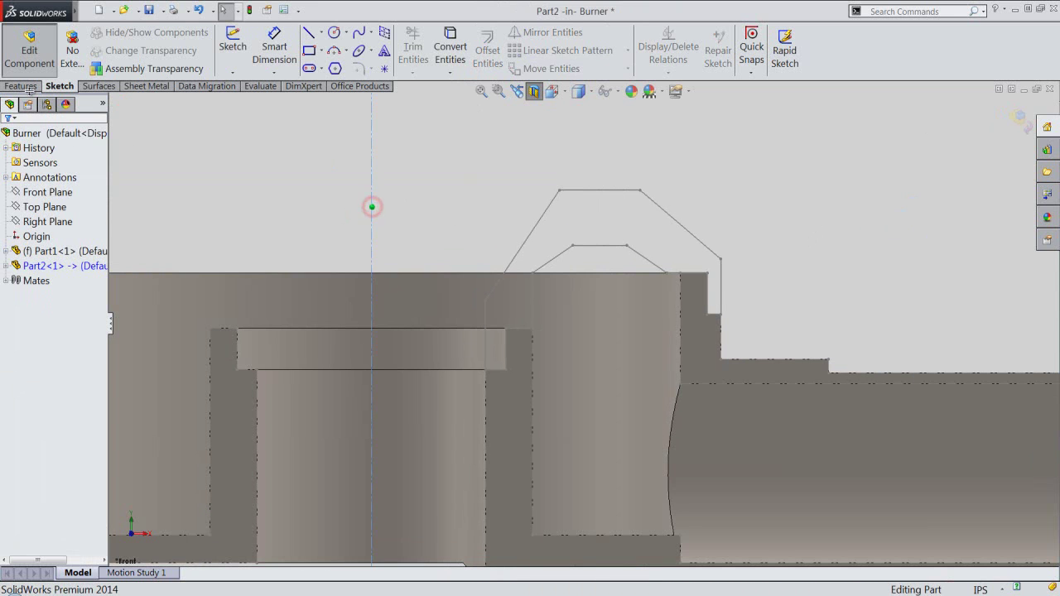
{"action": "left_click", "coordinate": [22, 86]}
{"action": "left_click", "coordinate": [288, 50]}
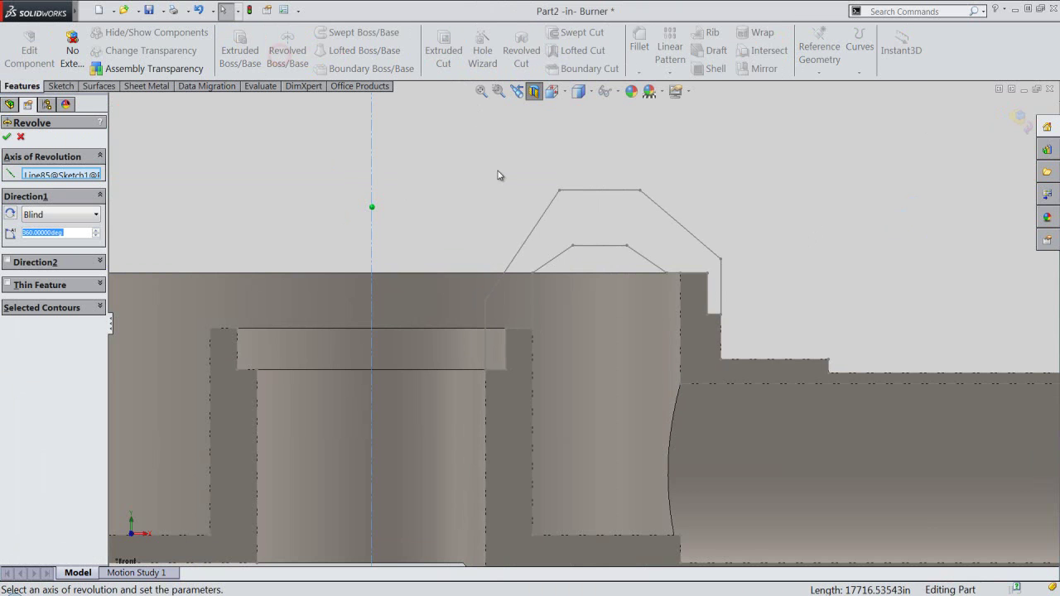
{"action": "left_click", "coordinate": [7, 138]}
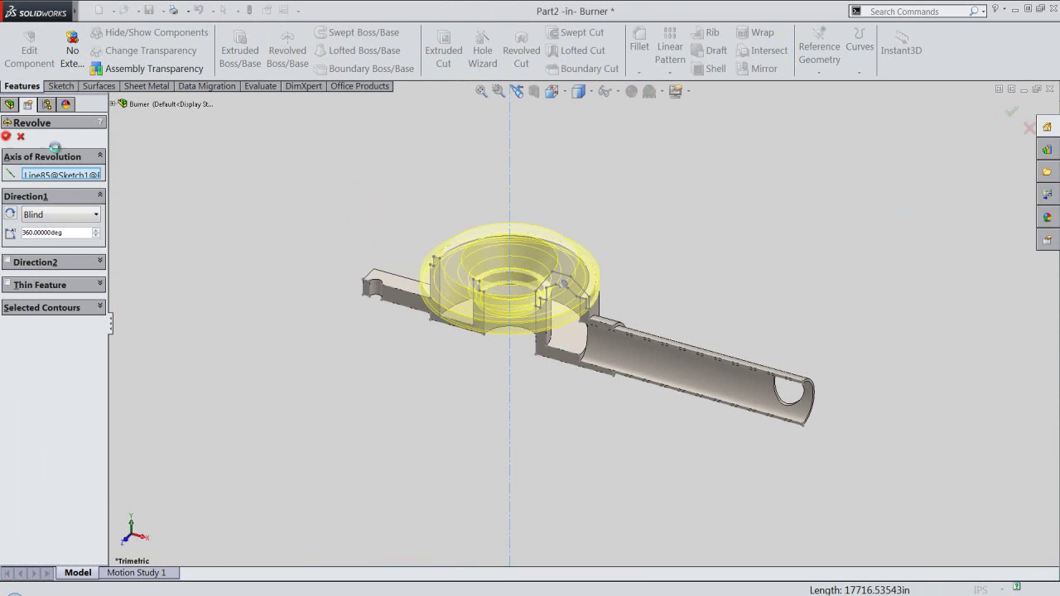
{"action": "left_click", "coordinate": [533, 94]}
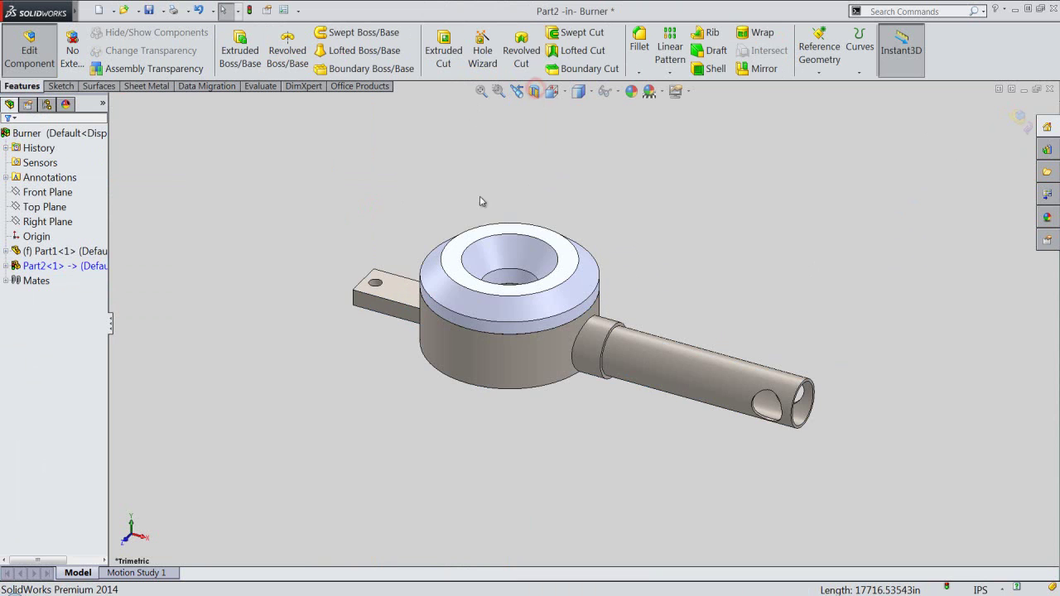
{"action": "left_click", "coordinate": [552, 91]}
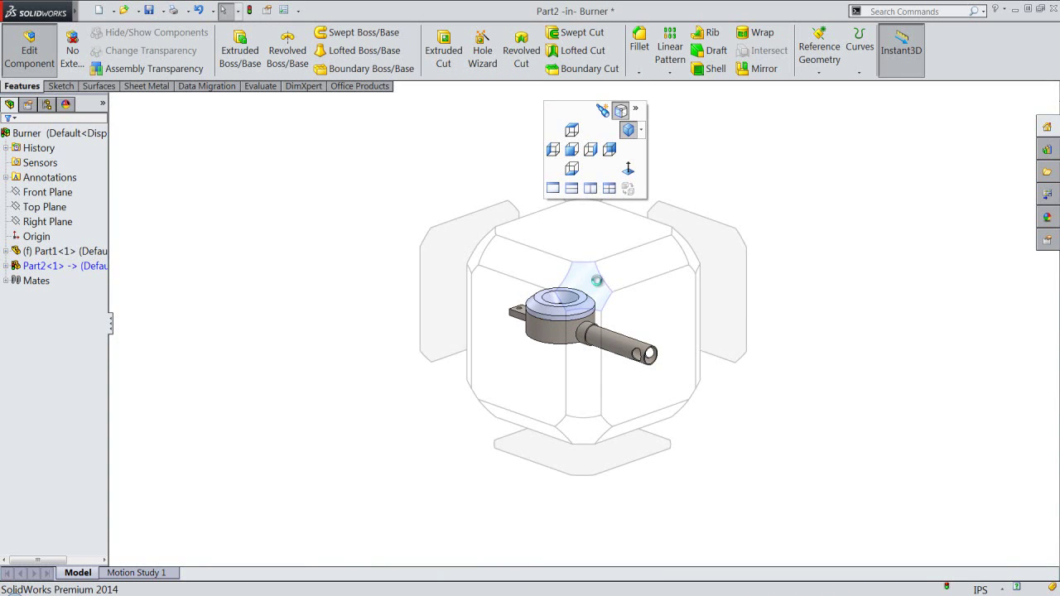
- Apply the polished brass appearance from the metal library to the cap in isometric view
{"action": "left_click", "coordinate": [592, 347]}
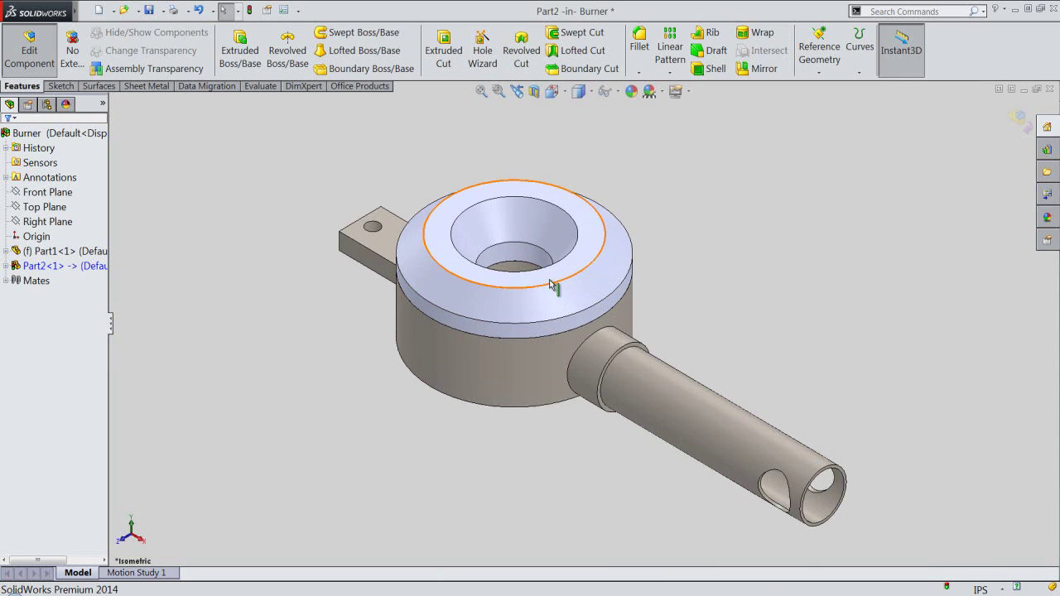
{"action": "left_click", "coordinate": [49, 265]}
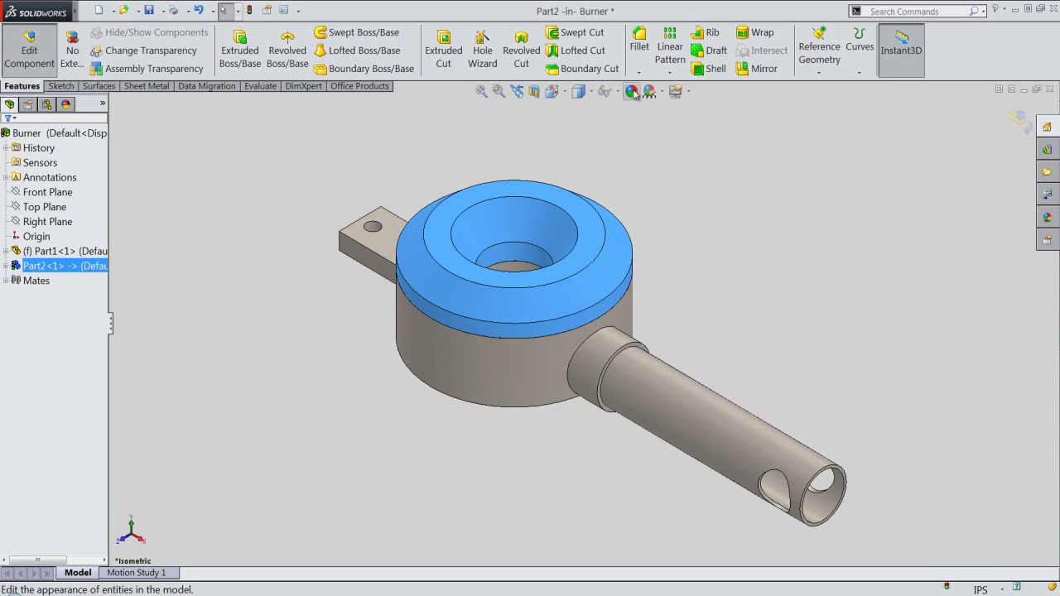
{"action": "left_click", "coordinate": [631, 91]}
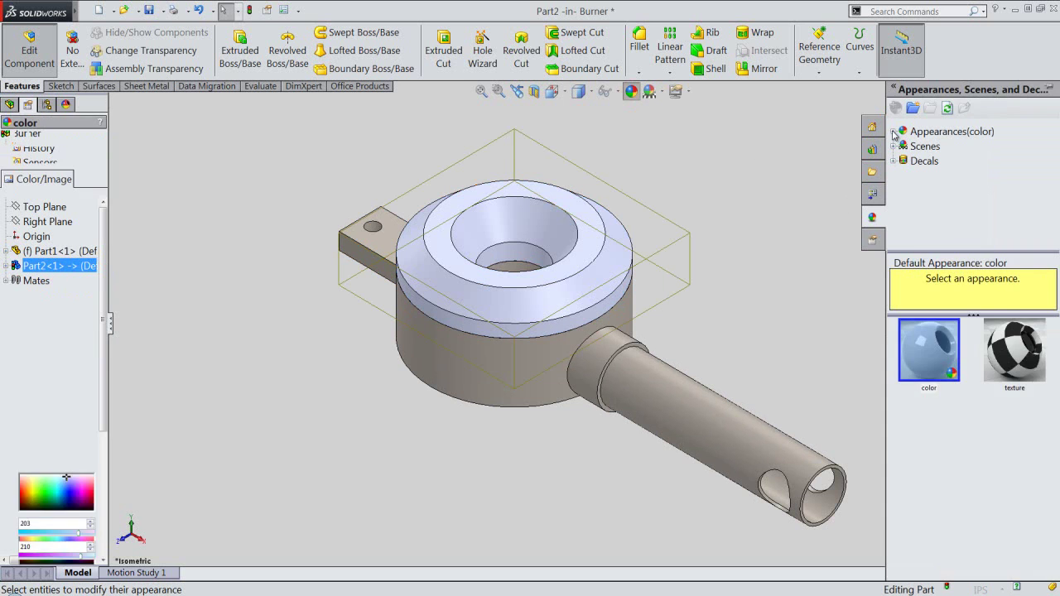
{"action": "left_click", "coordinate": [894, 132]}
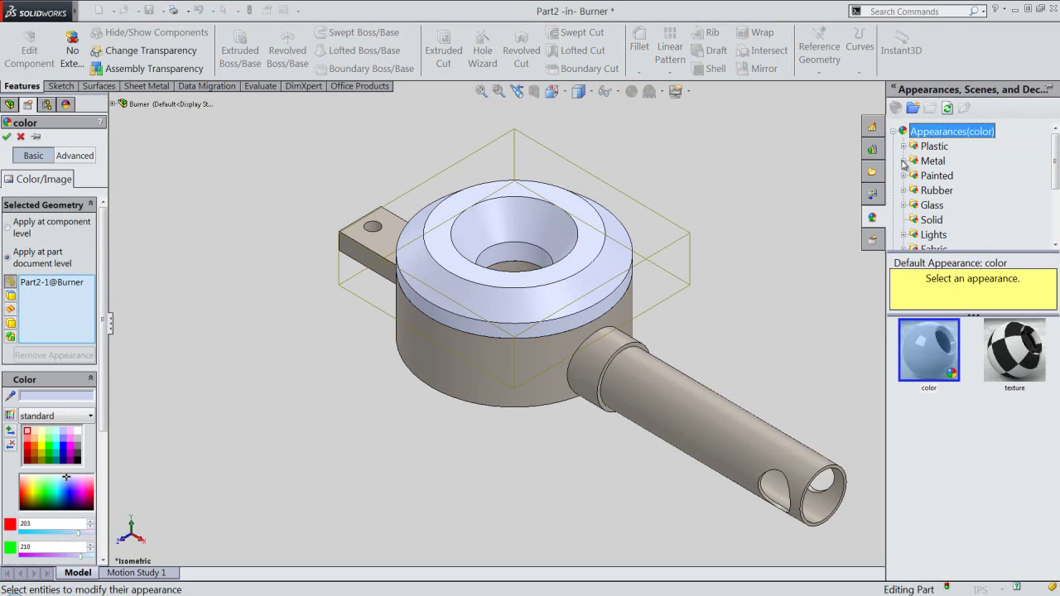
{"action": "left_click", "coordinate": [904, 162]}
{"action": "left_click", "coordinate": [941, 205]}
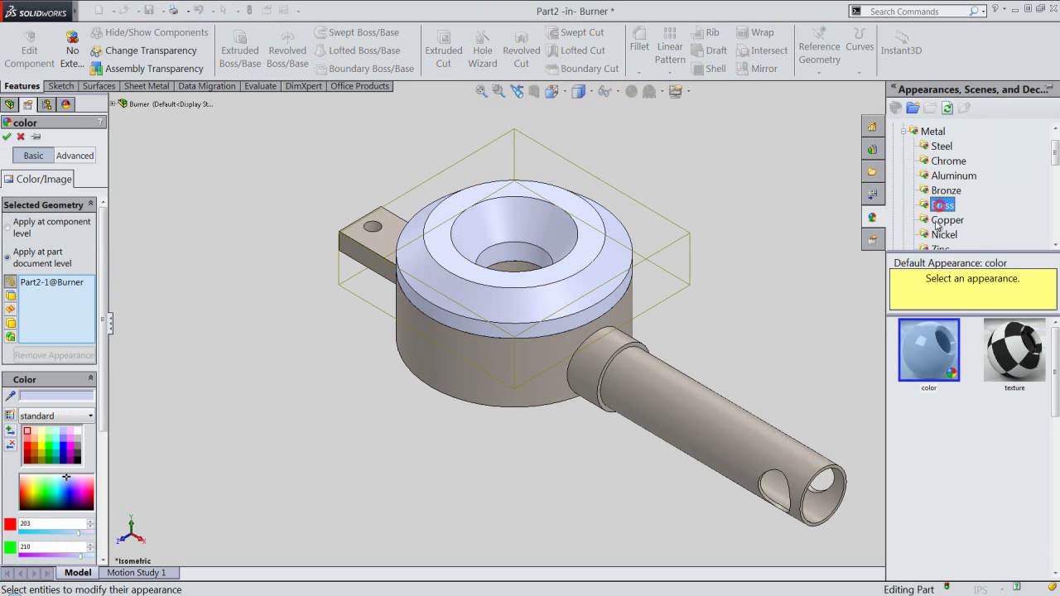
{"action": "left_click", "coordinate": [945, 348]}
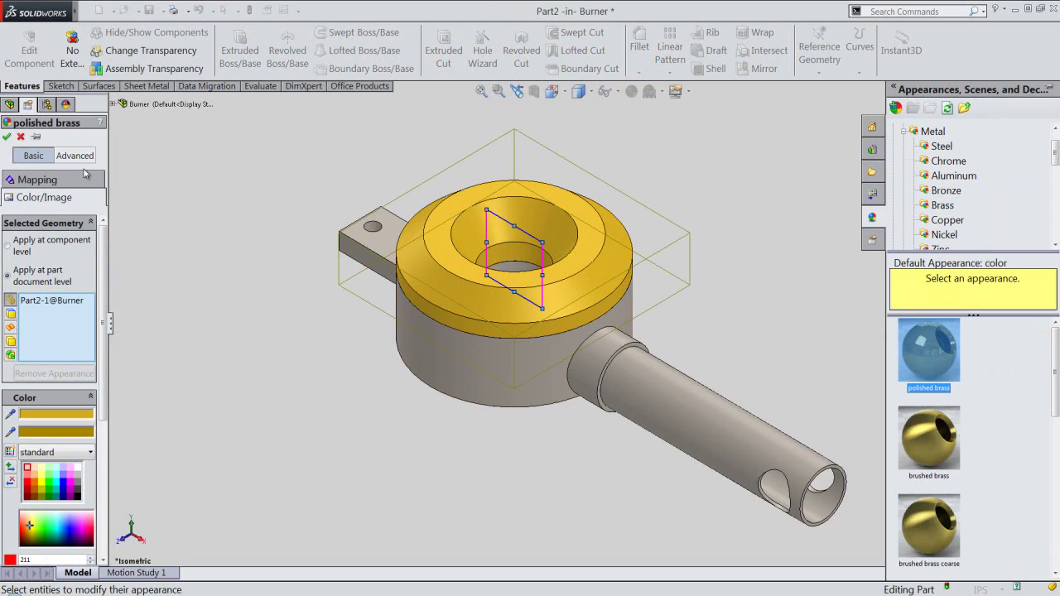
- Exit in-context editing of the cap and return to the Burner assembly
{"action": "left_click", "coordinate": [7, 138]}
{"action": "left_click", "coordinate": [365, 137]}
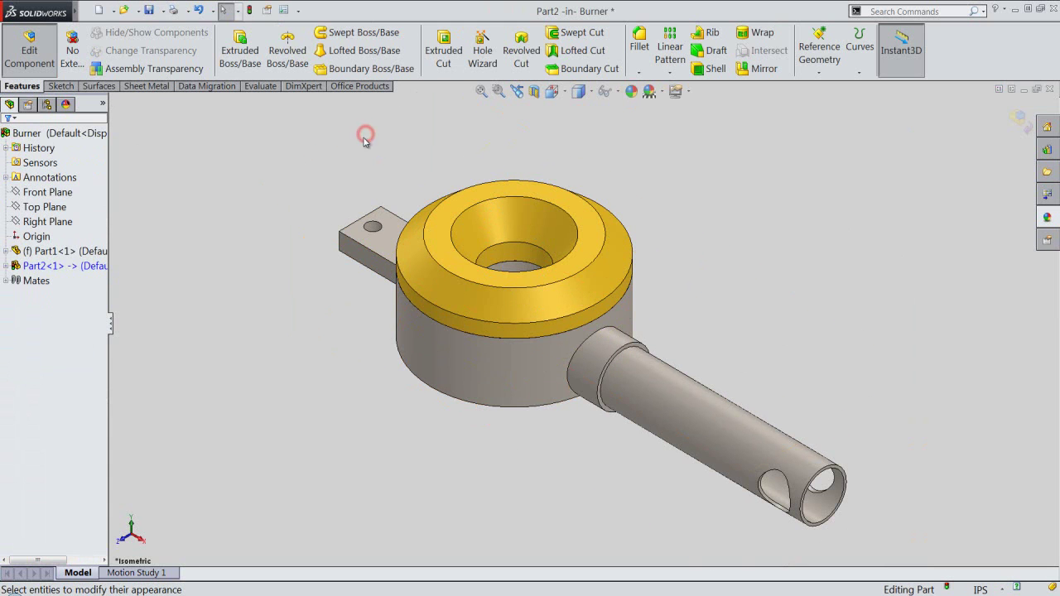
{"action": "left_click", "coordinate": [1017, 119]}
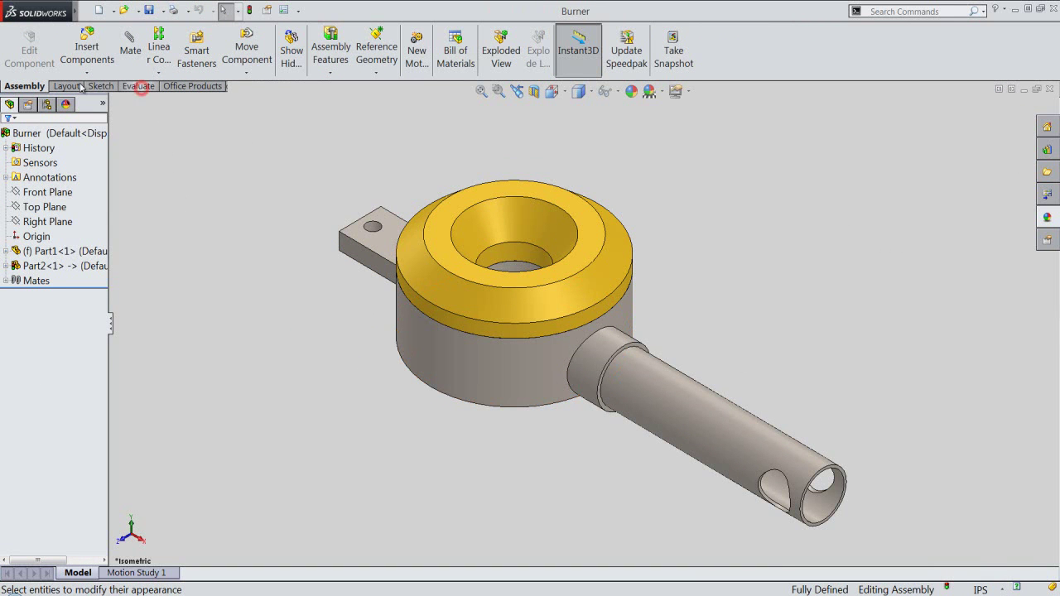
- Run Interference Detection on the Burner assembly, confirming no interferences
{"action": "left_click", "coordinate": [139, 86]}
{"action": "left_click", "coordinate": [64, 49]}
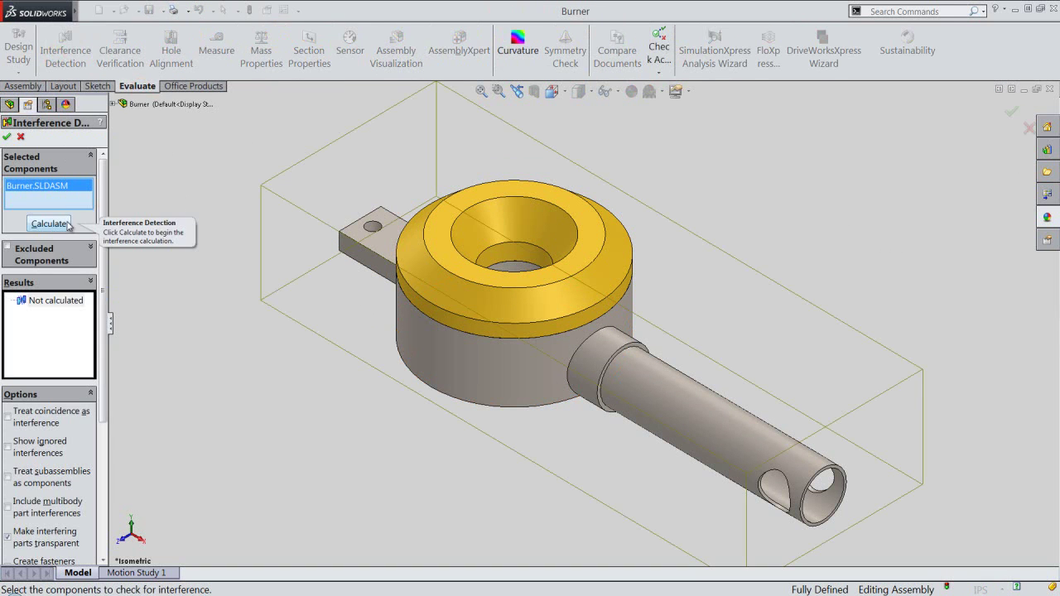
{"action": "left_click", "coordinate": [66, 223]}
{"action": "left_click", "coordinate": [7, 136]}
- Save the assembly, choosing Rebuild and save
{"action": "left_click", "coordinate": [25, 86]}
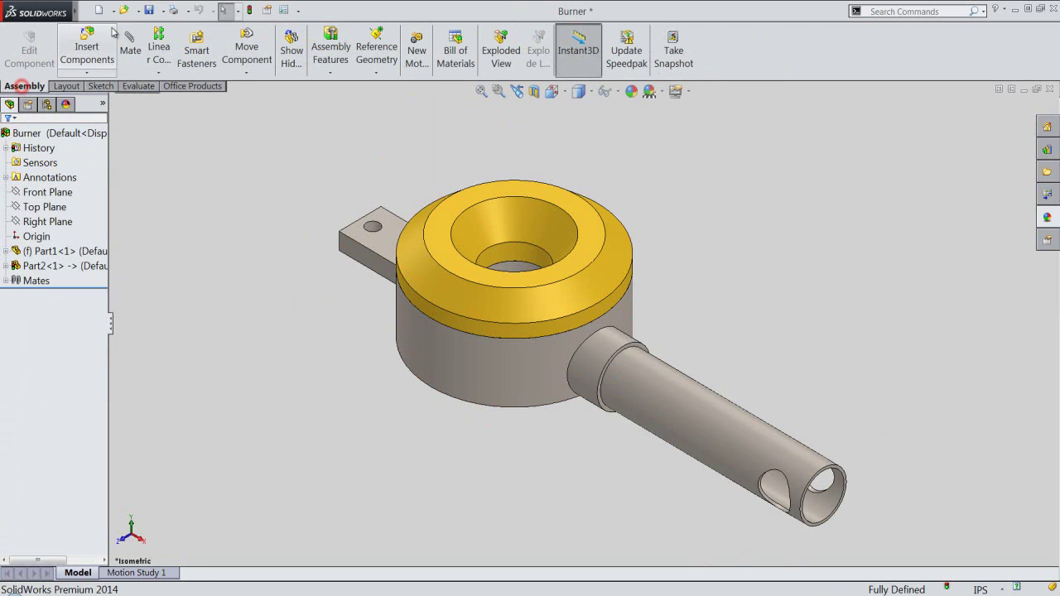
{"action": "left_click", "coordinate": [149, 10]}
{"action": "left_click", "coordinate": [503, 264]}
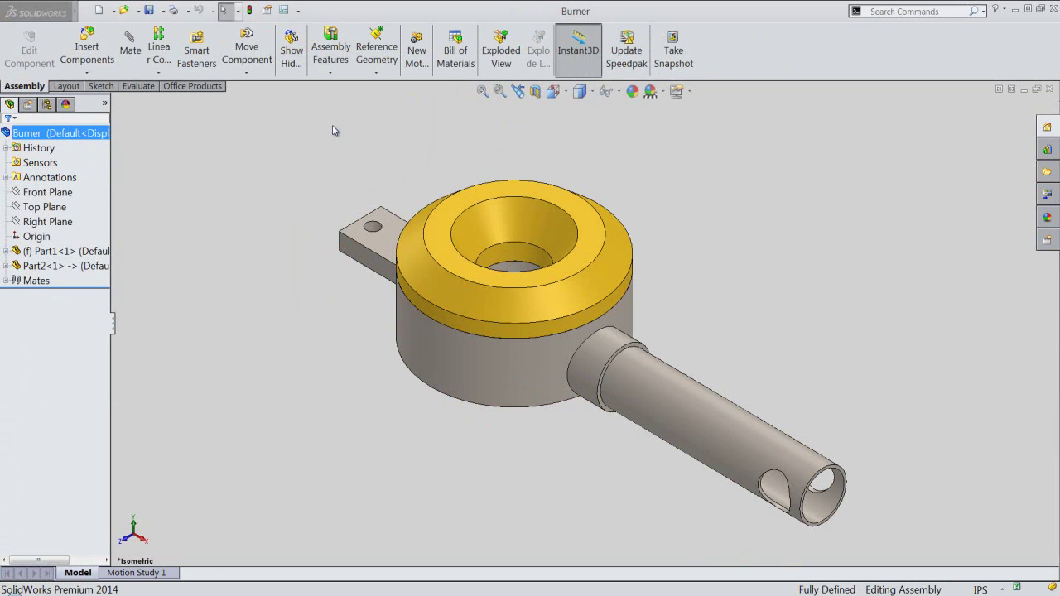
- Edit Part2 in context and start a revolve Sketch2 on its Right Plane
{"action": "left_click", "coordinate": [439, 227]}
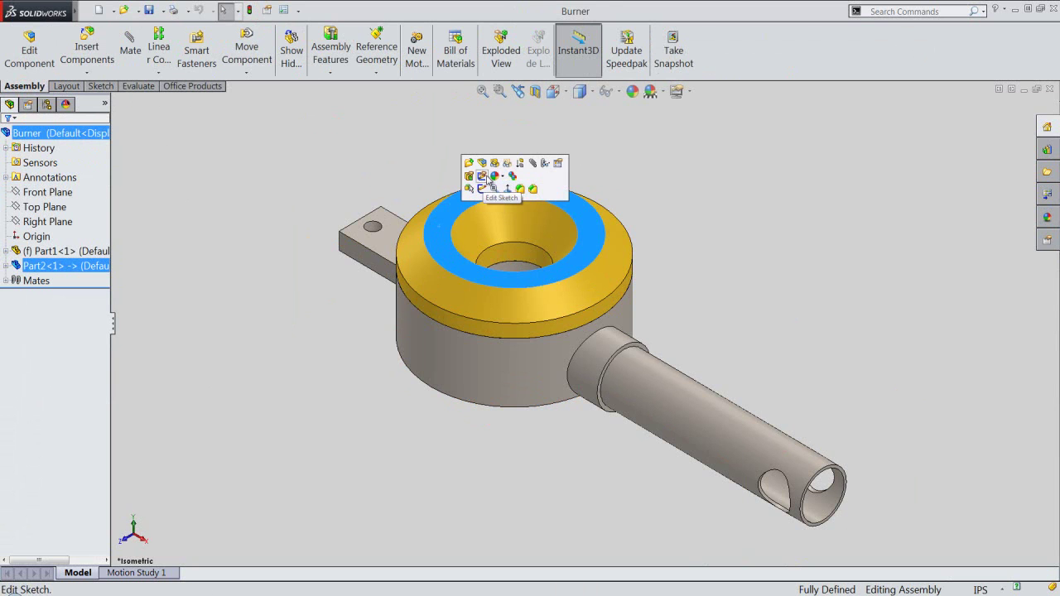
{"action": "left_click", "coordinate": [485, 162]}
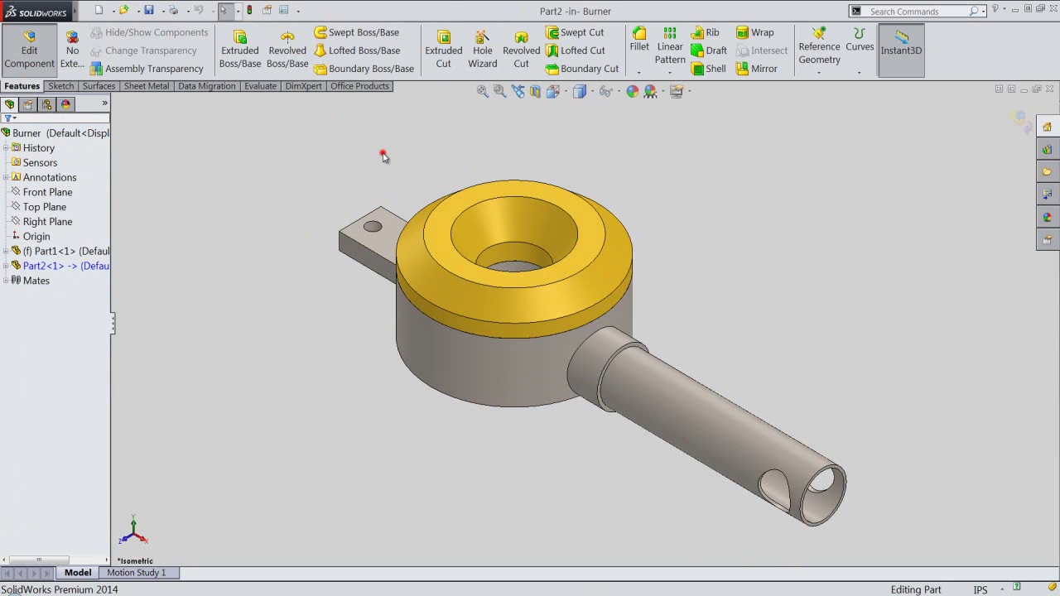
{"action": "left_click", "coordinate": [6, 266]}
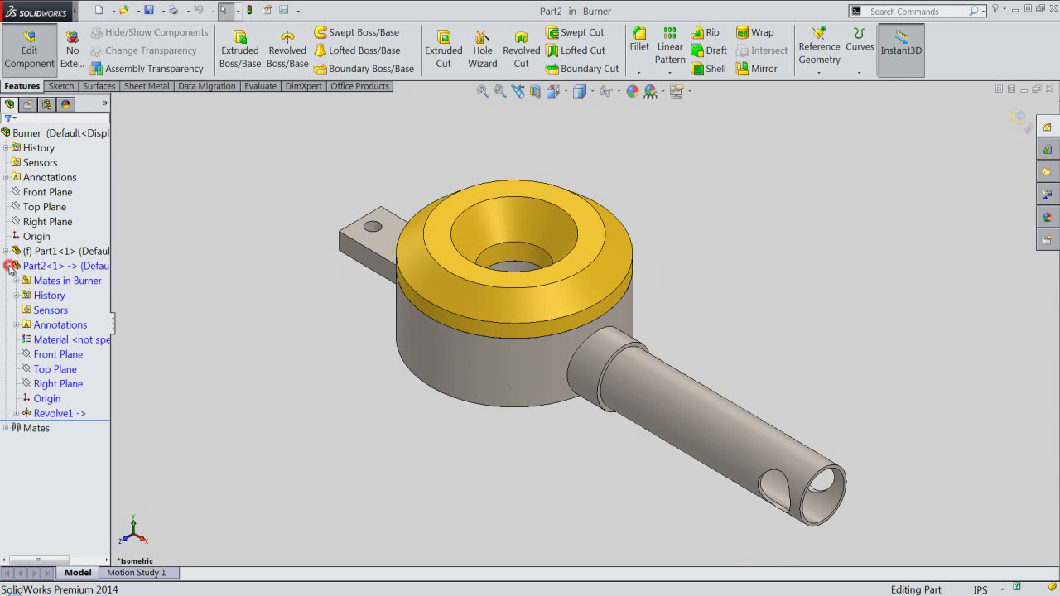
{"action": "left_click", "coordinate": [45, 384]}
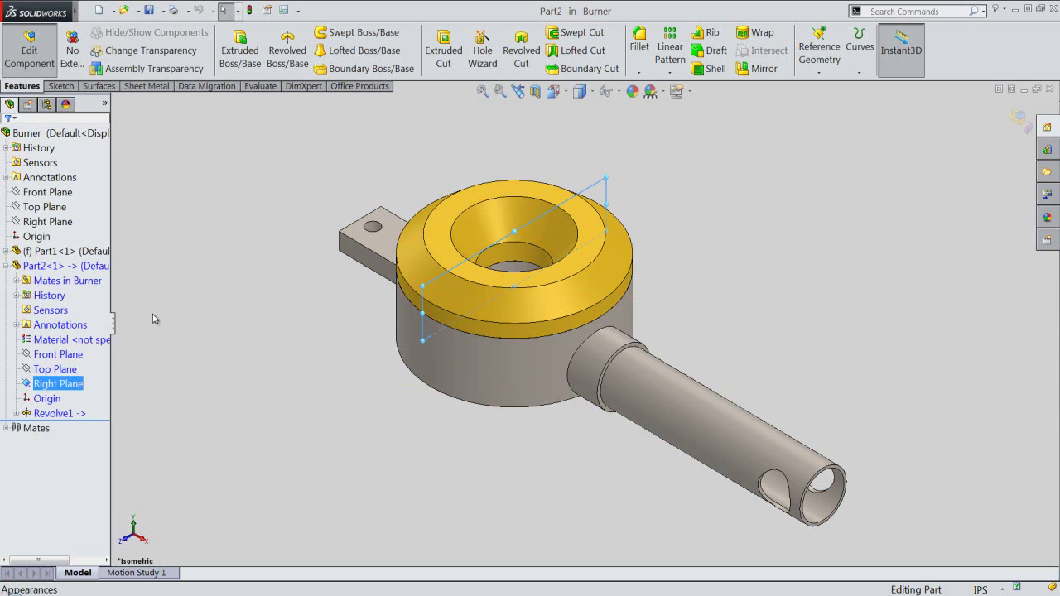
{"action": "left_click", "coordinate": [294, 60]}
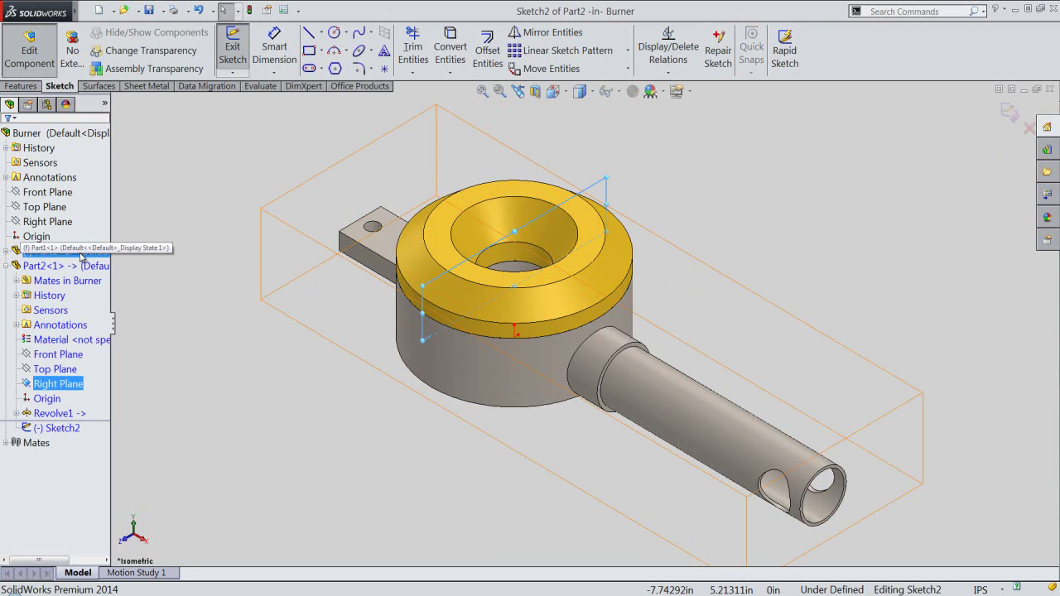
- Hide the burner body Part1 so only the cap is visible
{"action": "left_click", "coordinate": [62, 251]}
{"action": "left_click", "coordinate": [87, 222]}
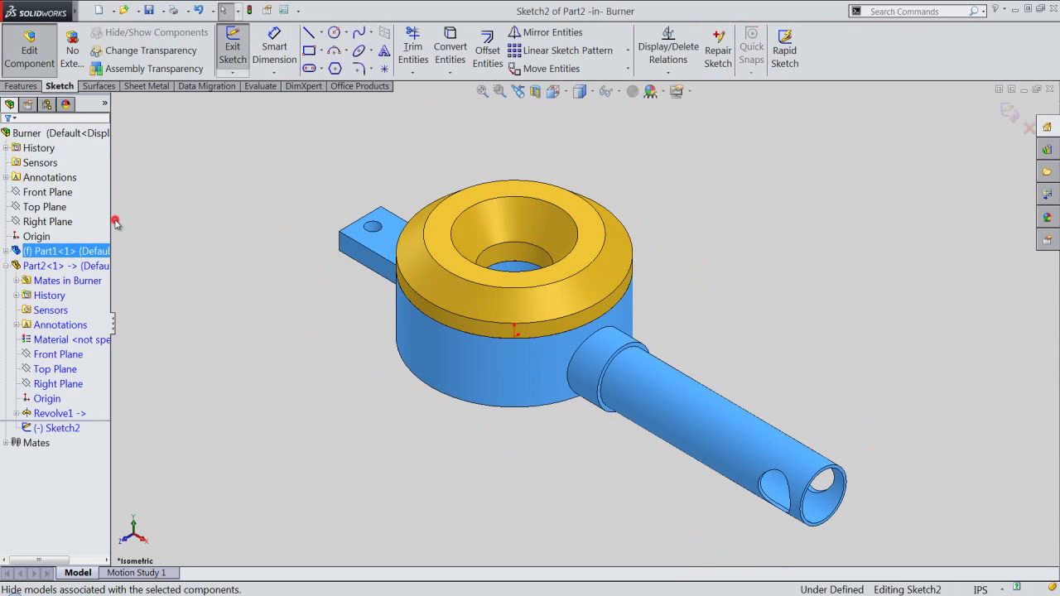
{"action": "scroll", "coordinate": [412, 189], "scroll_direction": "down", "scroll_amount": 3}
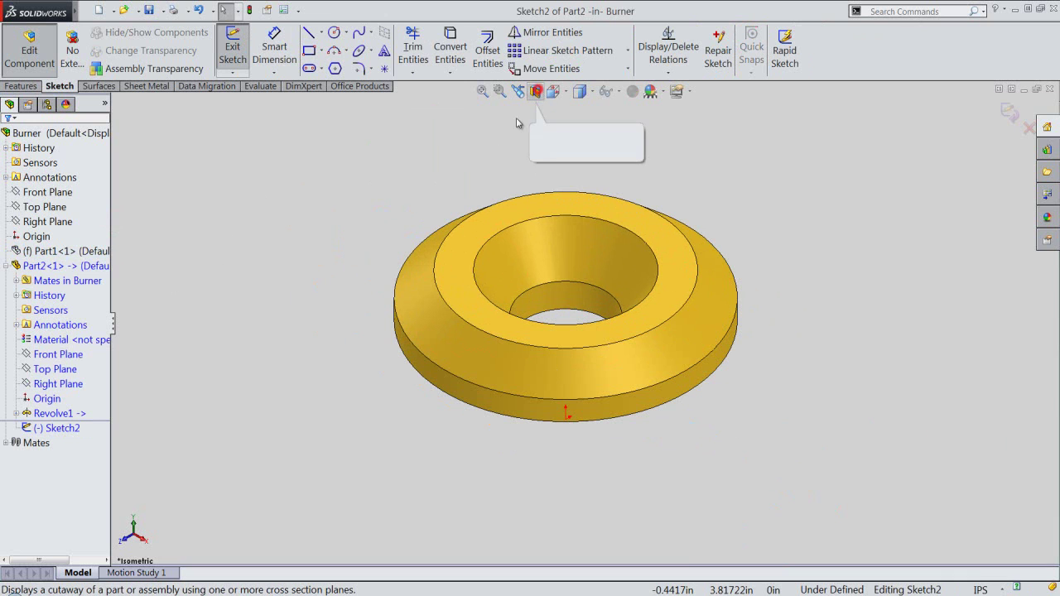
- Section the cap along Right Plane@Part2 and view it from the Right orientation
{"action": "left_click", "coordinate": [538, 92]}
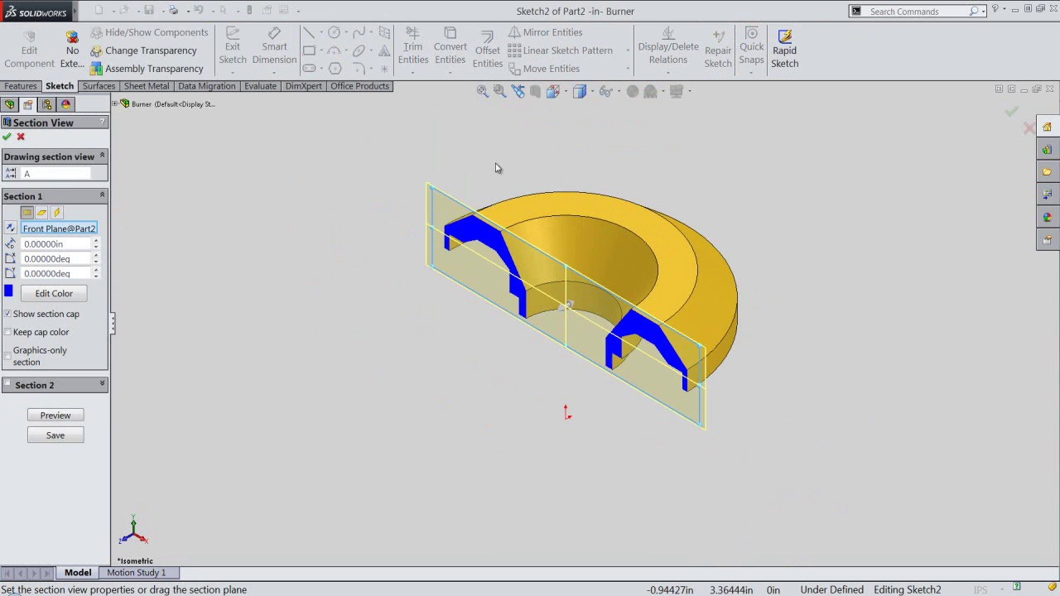
{"action": "left_click", "coordinate": [57, 215]}
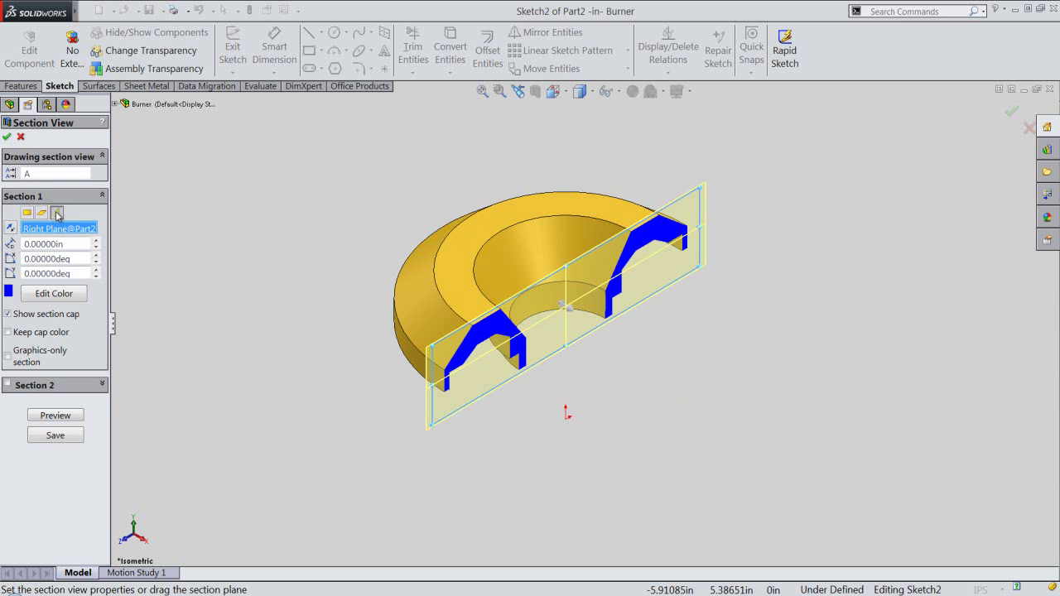
{"action": "left_click", "coordinate": [8, 137]}
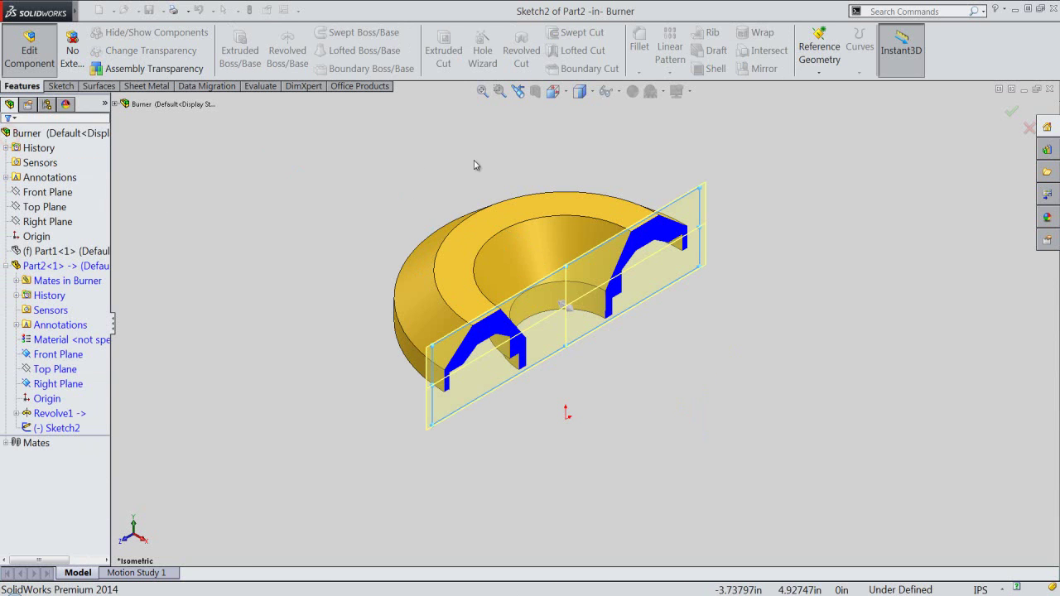
{"action": "left_click", "coordinate": [559, 91]}
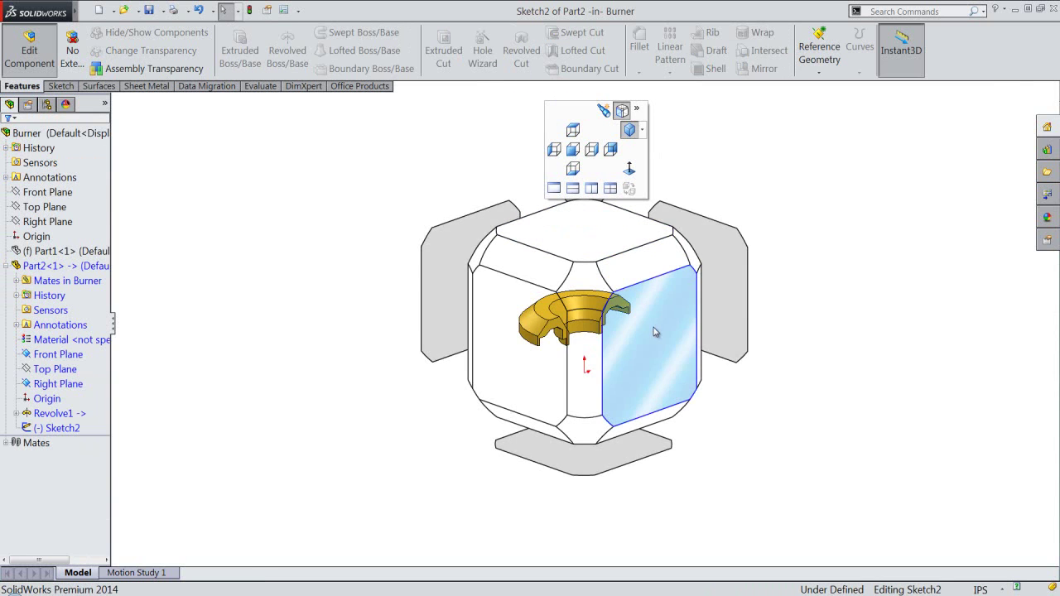
{"action": "left_click", "coordinate": [654, 331]}
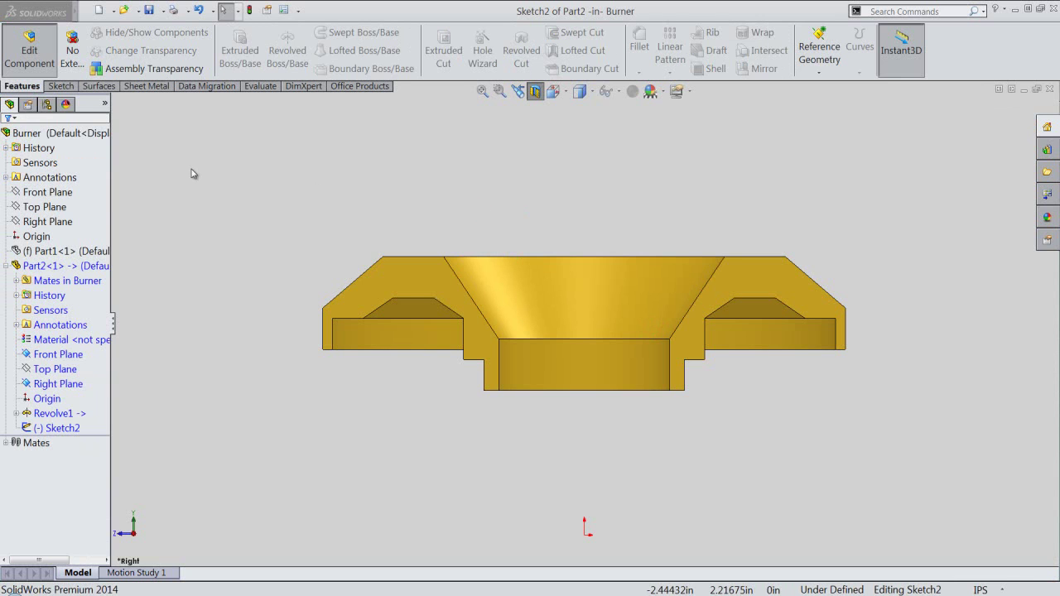
- Create intersection curves between Sketch2 and Part2 to trace the cap's section outline
{"action": "left_click", "coordinate": [59, 86]}
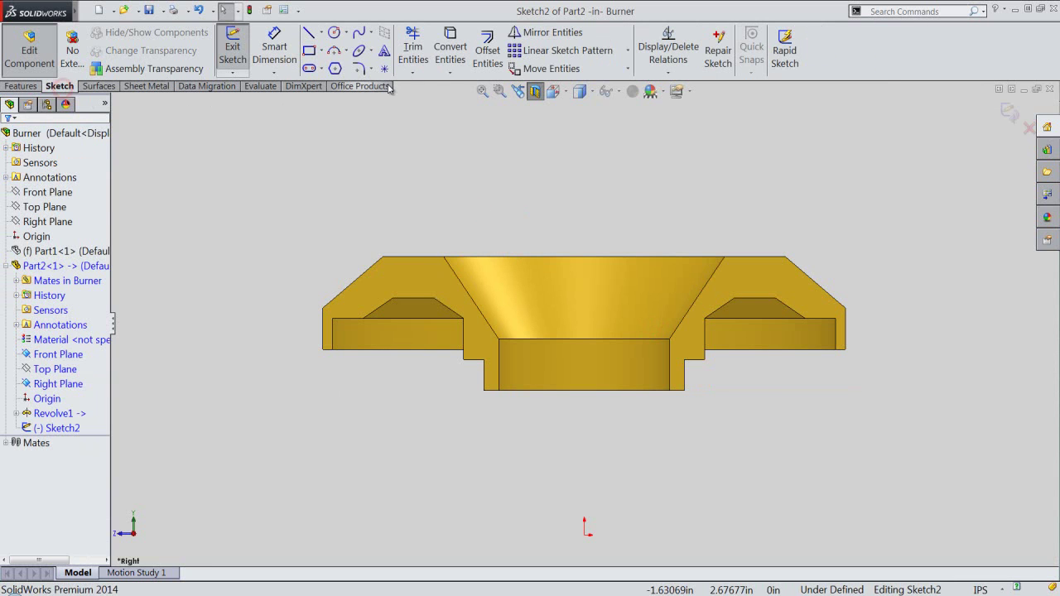
{"action": "left_click", "coordinate": [450, 72]}
{"action": "left_click", "coordinate": [457, 104]}
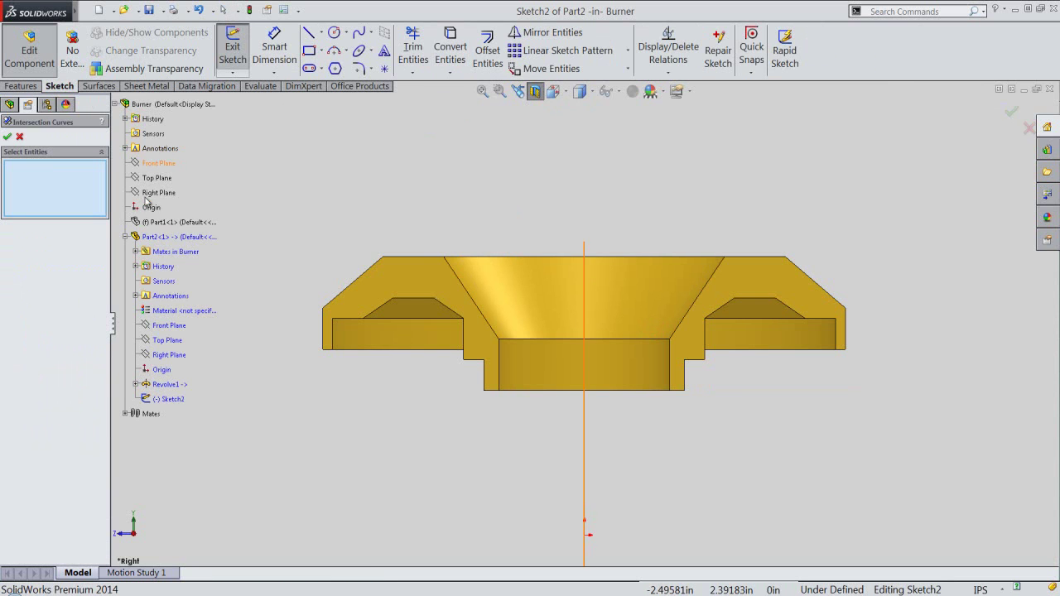
{"action": "left_click", "coordinate": [140, 238]}
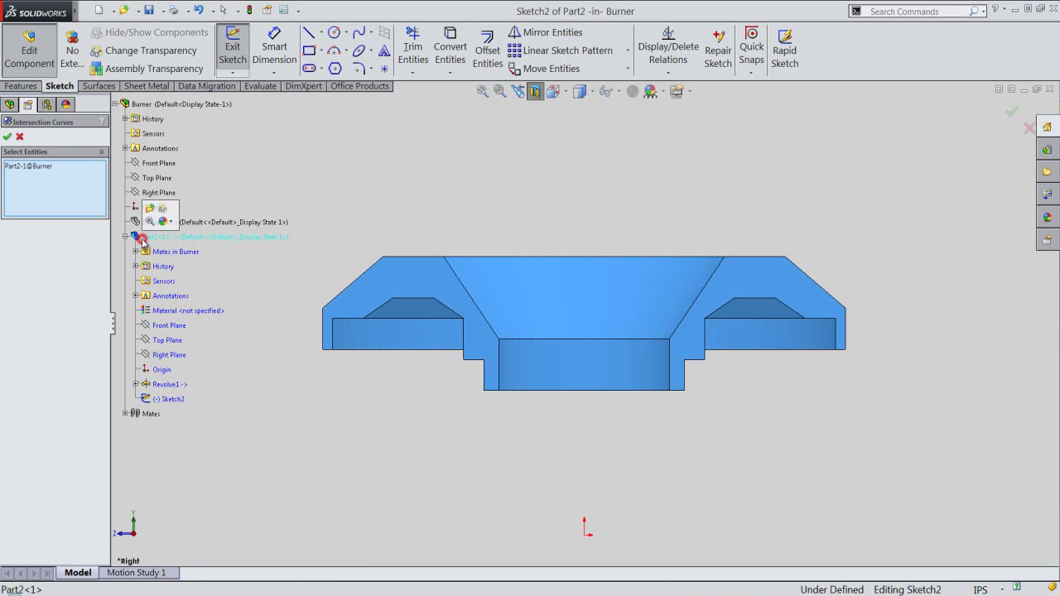
{"action": "left_click", "coordinate": [8, 139]}
{"action": "right_click", "coordinate": [407, 187]}
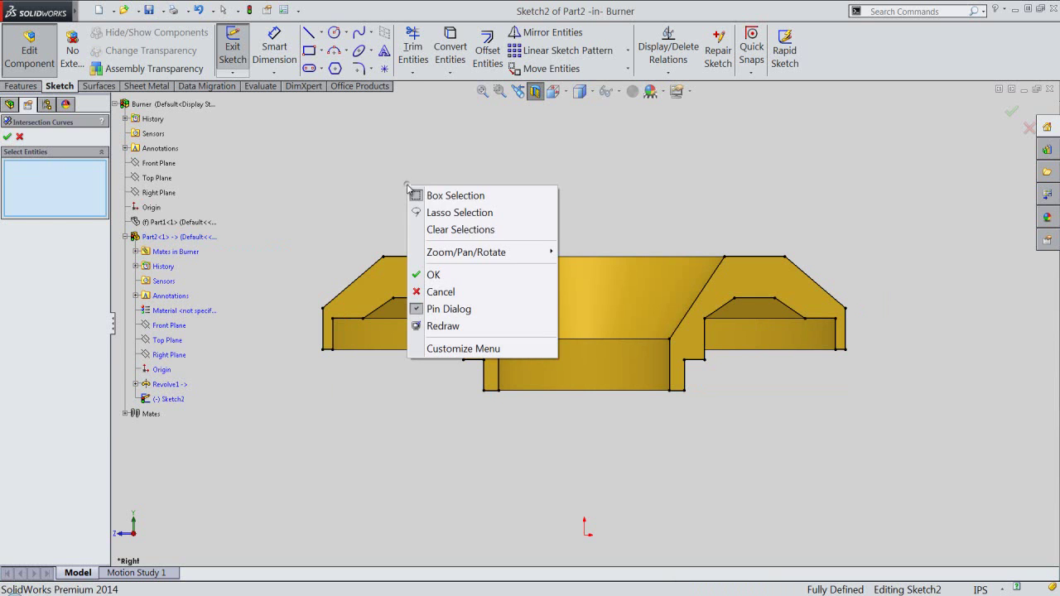
{"action": "left_click", "coordinate": [443, 277]}
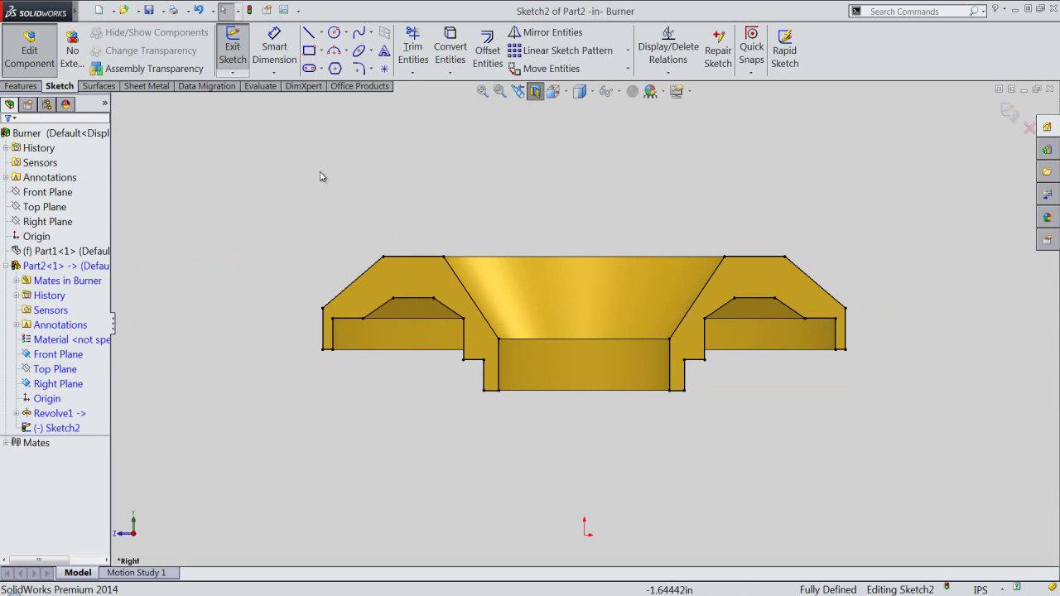
- Box-select the intersection profile lines, then zoom to fit the profile
{"action": "left_click_drag", "start_coordinate": [282, 157], "coordinate": [933, 437]}
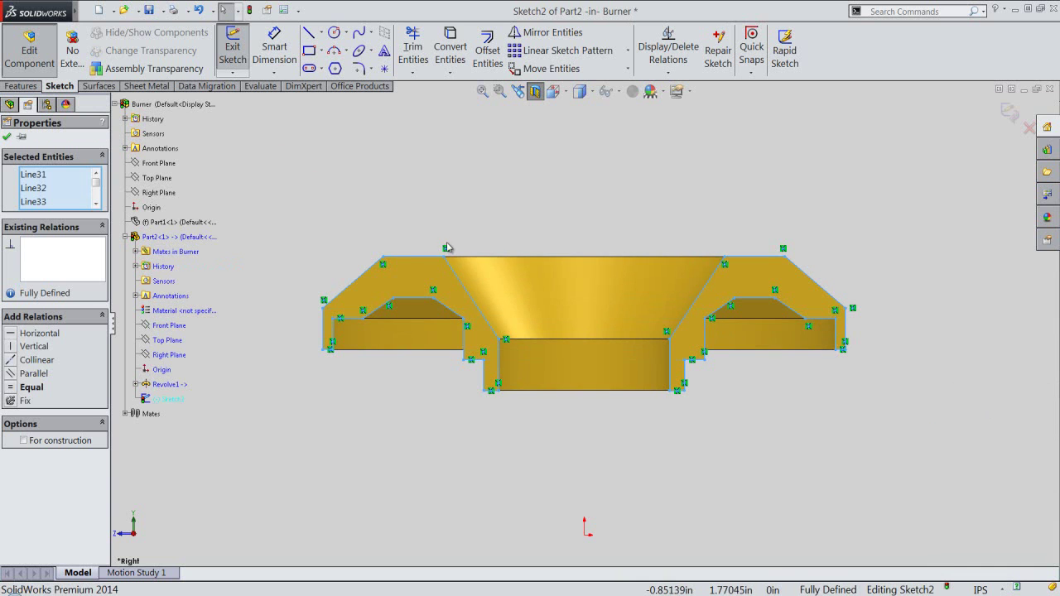
{"action": "left_click", "coordinate": [426, 259]}
{"action": "left_click", "coordinate": [426, 257], "text": "ctrl"}
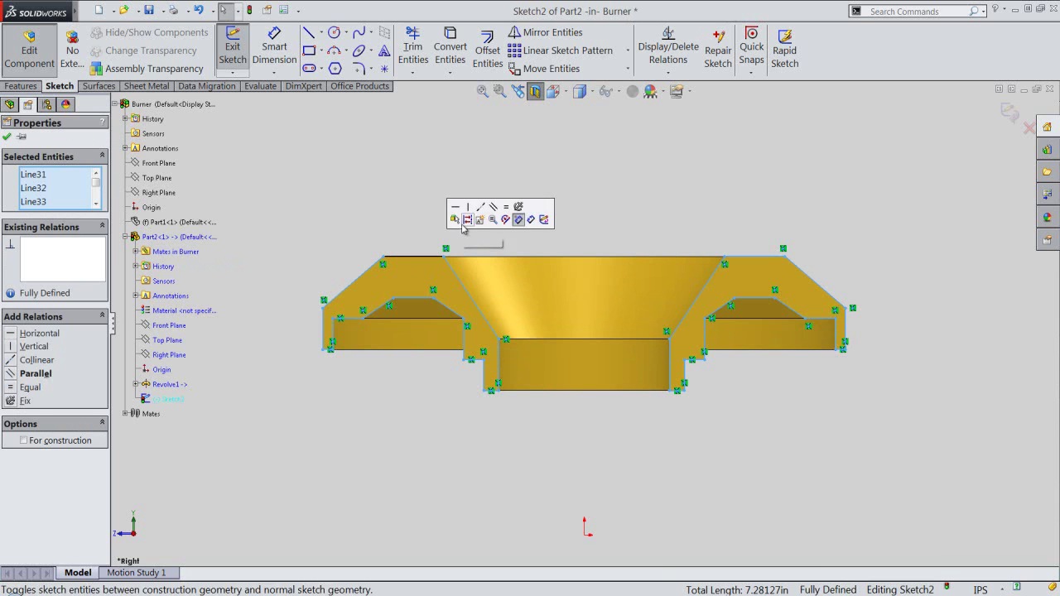
{"action": "left_click", "coordinate": [465, 224]}
{"action": "middle_click", "coordinate": [490, 208]}
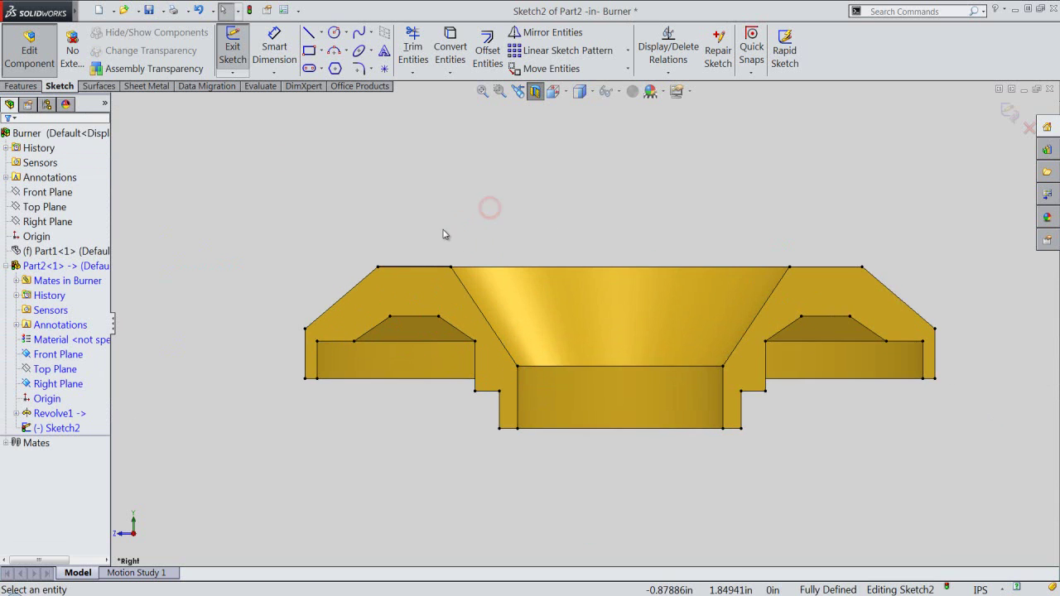
{"action": "scroll", "coordinate": [443, 234], "scroll_direction": "down", "scroll_amount": 3}
{"action": "scroll", "coordinate": [440, 241], "scroll_direction": "down", "scroll_amount": 2}
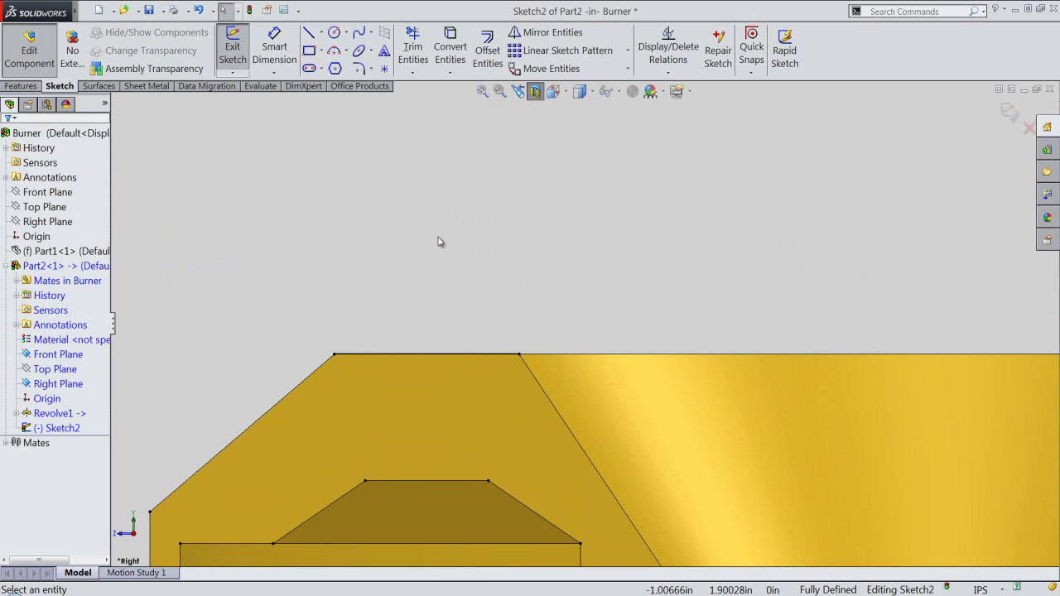
- Draw a short line rising from the profile's top-left corner
{"action": "right_click", "coordinate": [439, 241]}
{"action": "left_click", "coordinate": [458, 184]}
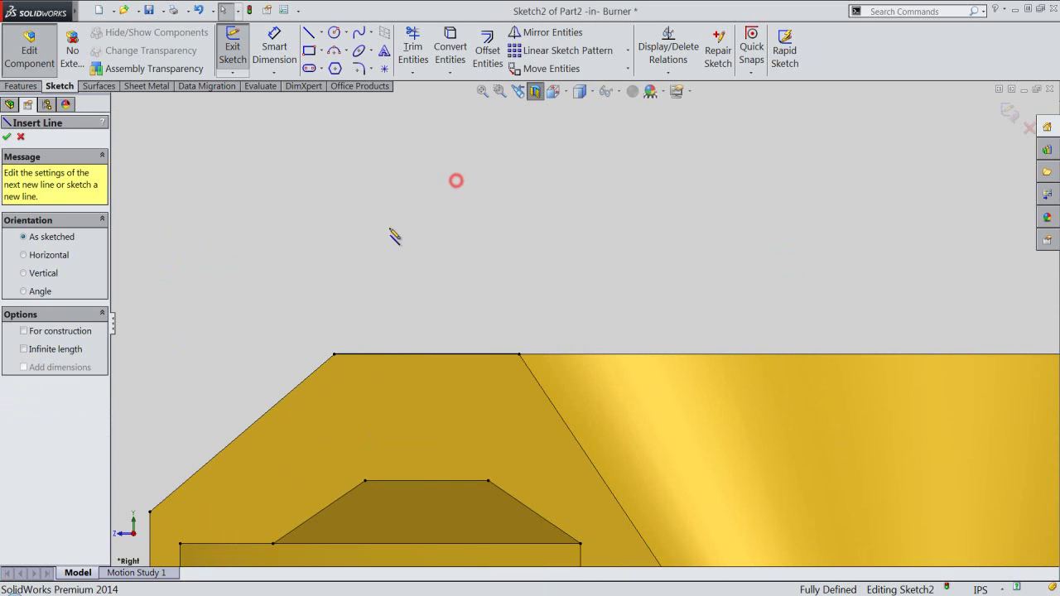
{"action": "left_click", "coordinate": [333, 355]}
{"action": "left_click", "coordinate": [359, 268]}
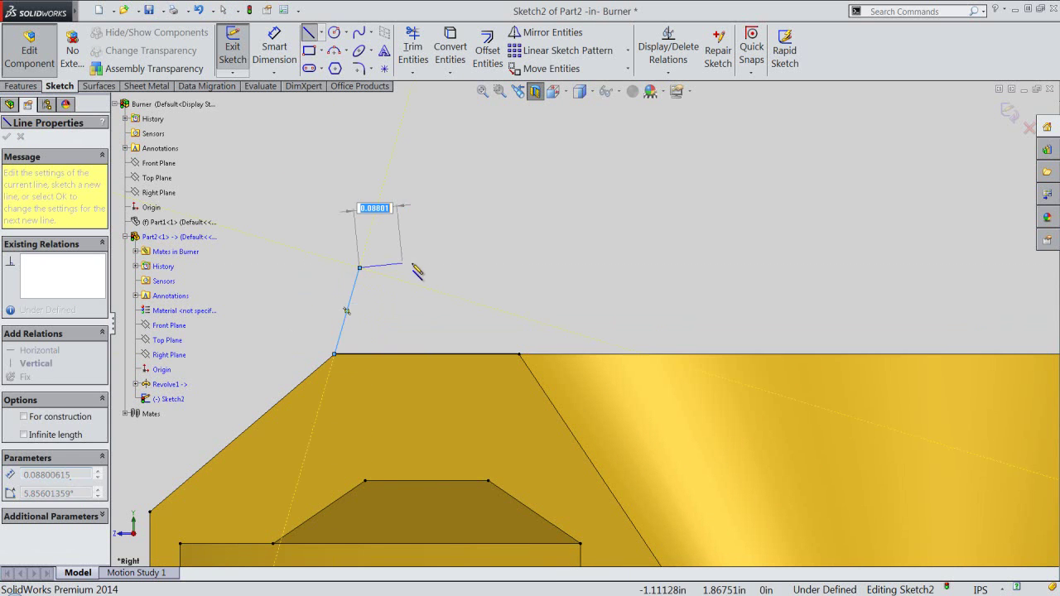
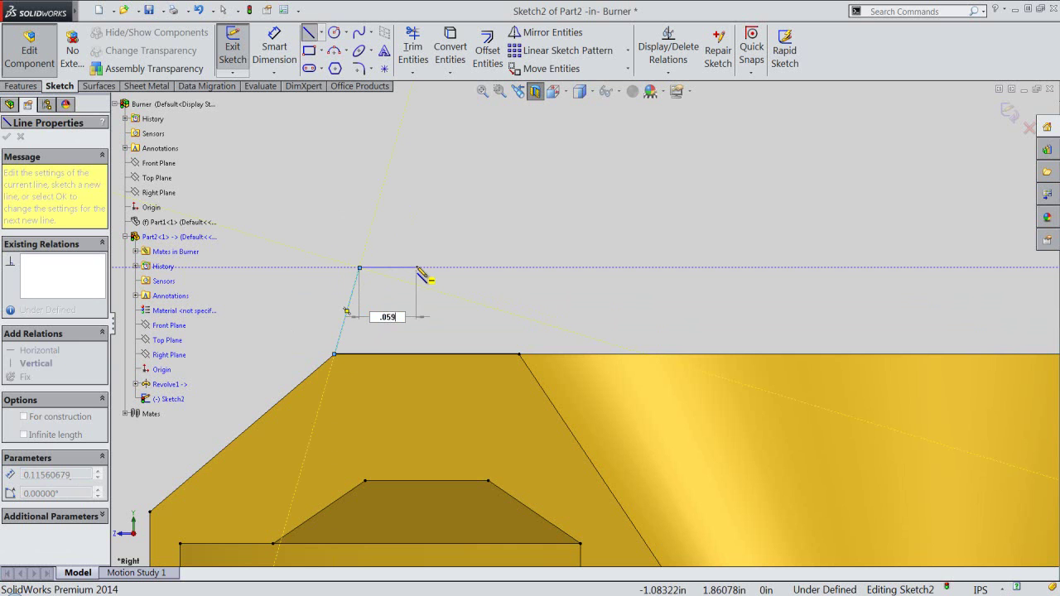
- Finish the ridge profile with a 0.059 top segment and dimension its height to 0.125
{"action": "key", "text": "Return"}
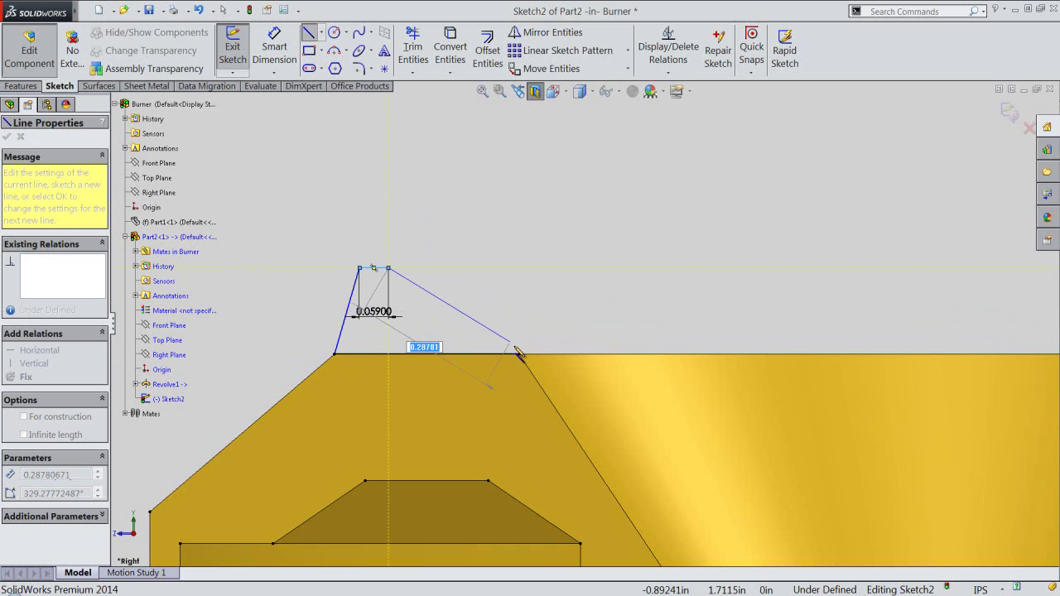
{"action": "left_click", "coordinate": [518, 354]}
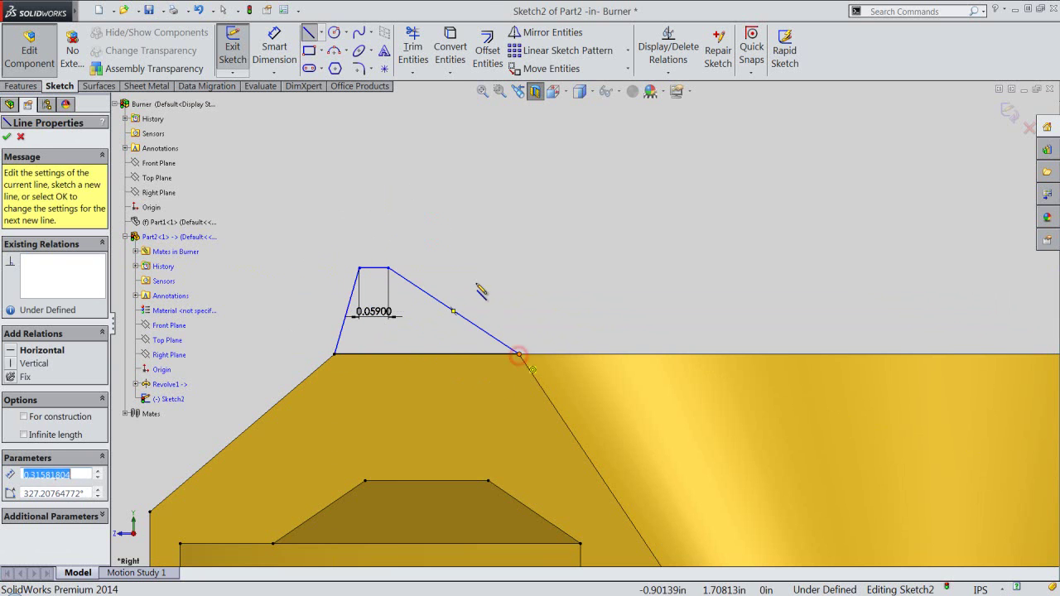
{"action": "right_click", "coordinate": [456, 179]}
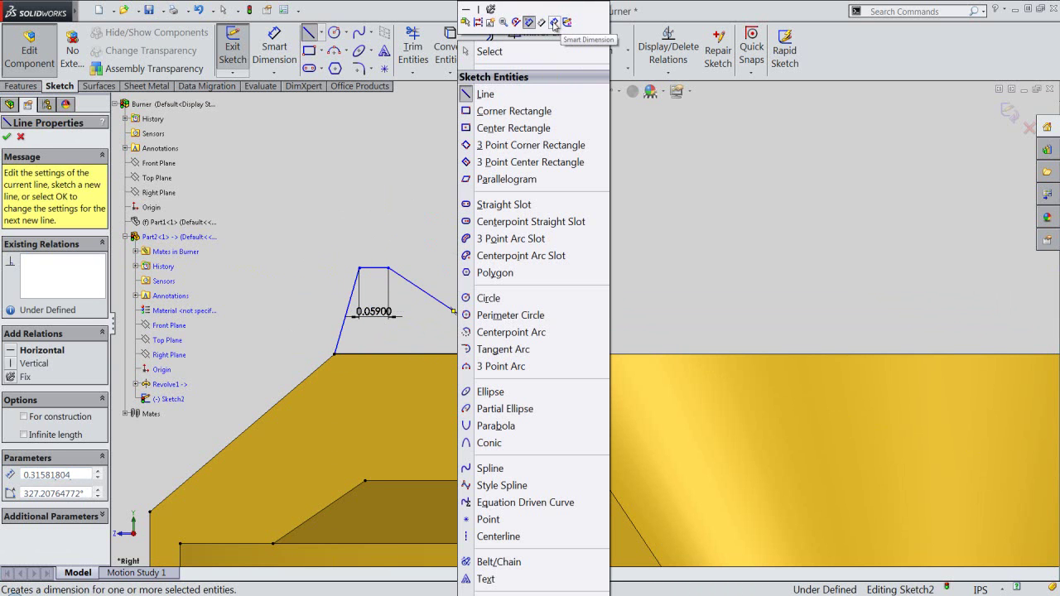
{"action": "left_click", "coordinate": [554, 25]}
{"action": "left_click", "coordinate": [378, 267]}
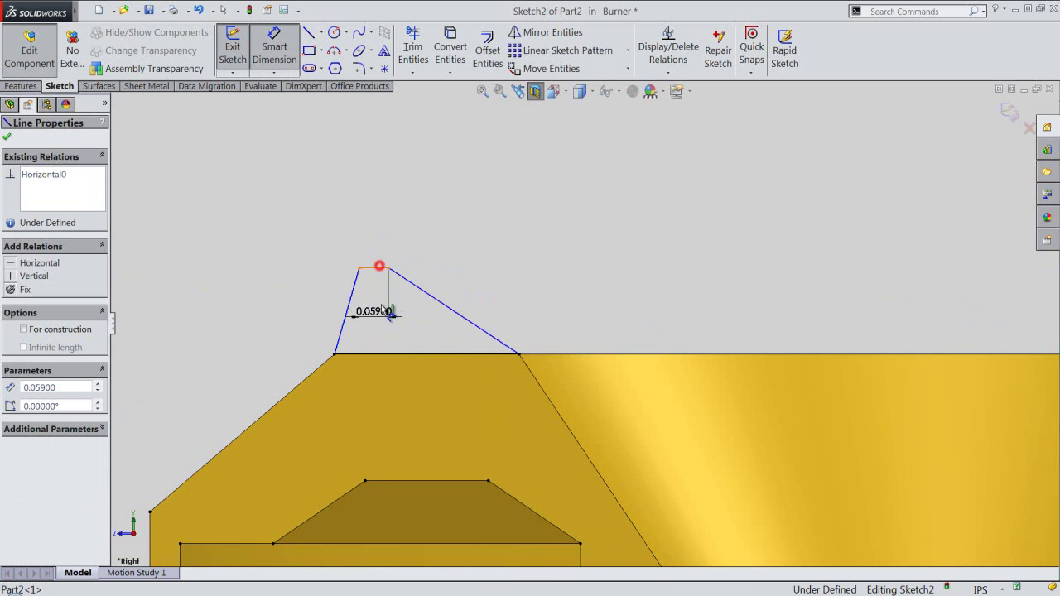
{"action": "left_click", "coordinate": [394, 354]}
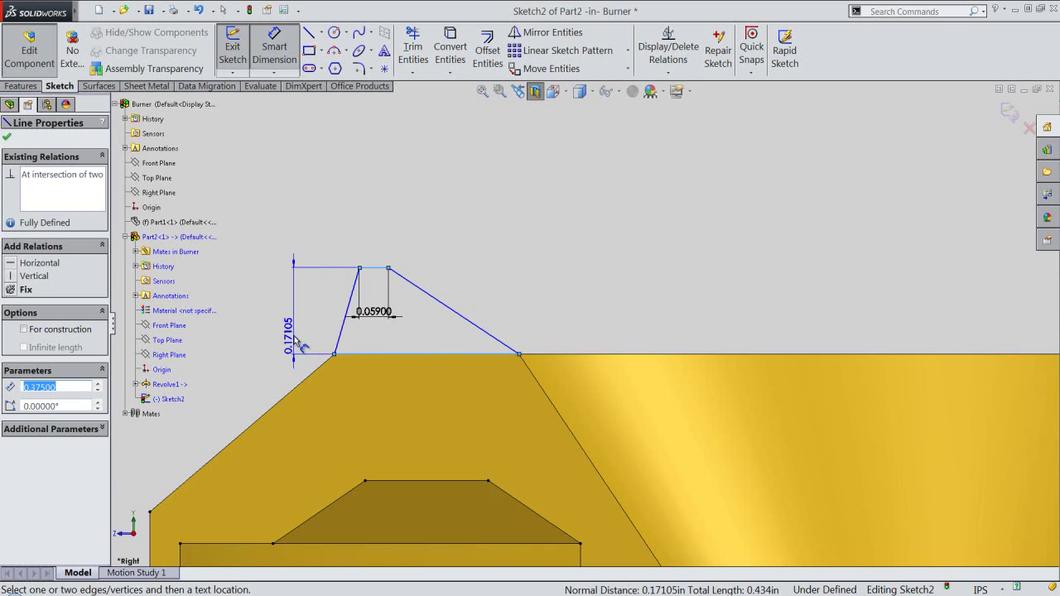
{"action": "left_click", "coordinate": [295, 338]}
{"action": "type", "text": ".125"}
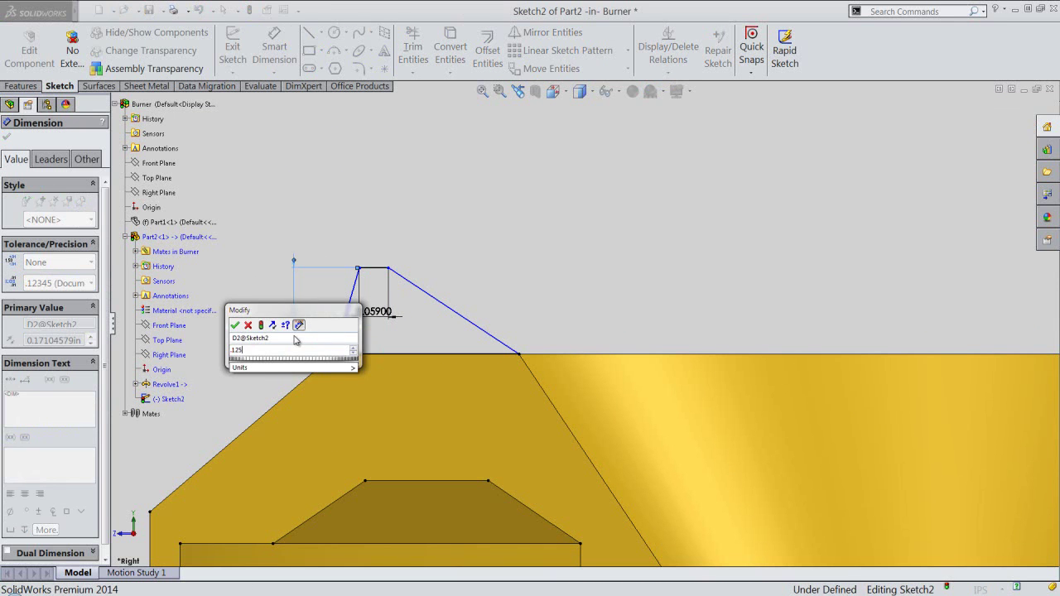
{"action": "key", "text": "Return"}
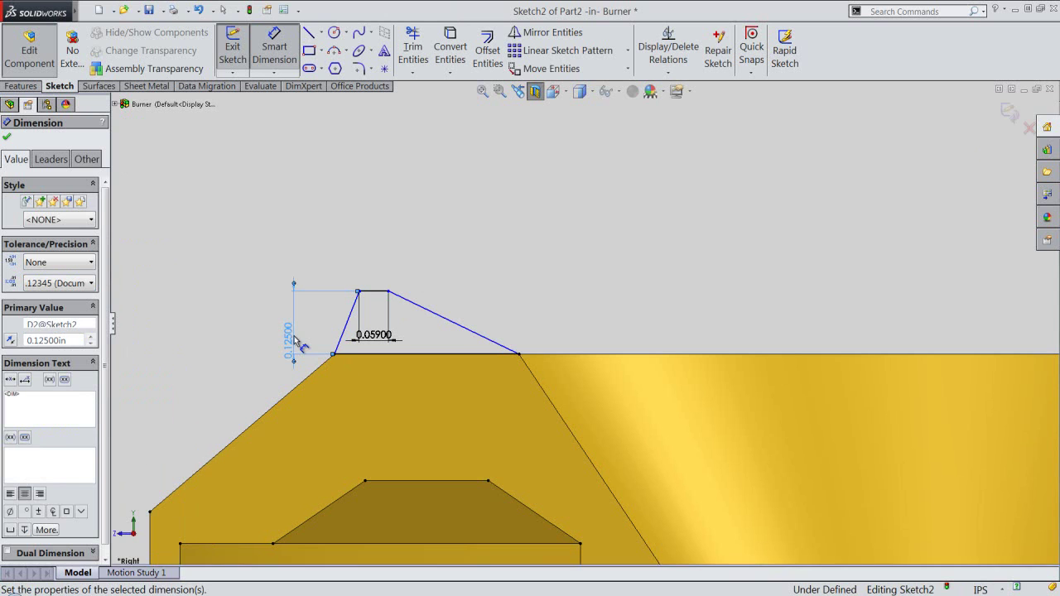
- Dimension the ridge's horizontal offset to 0.09334 so the sketch is fully defined
{"action": "left_click", "coordinate": [340, 242]}
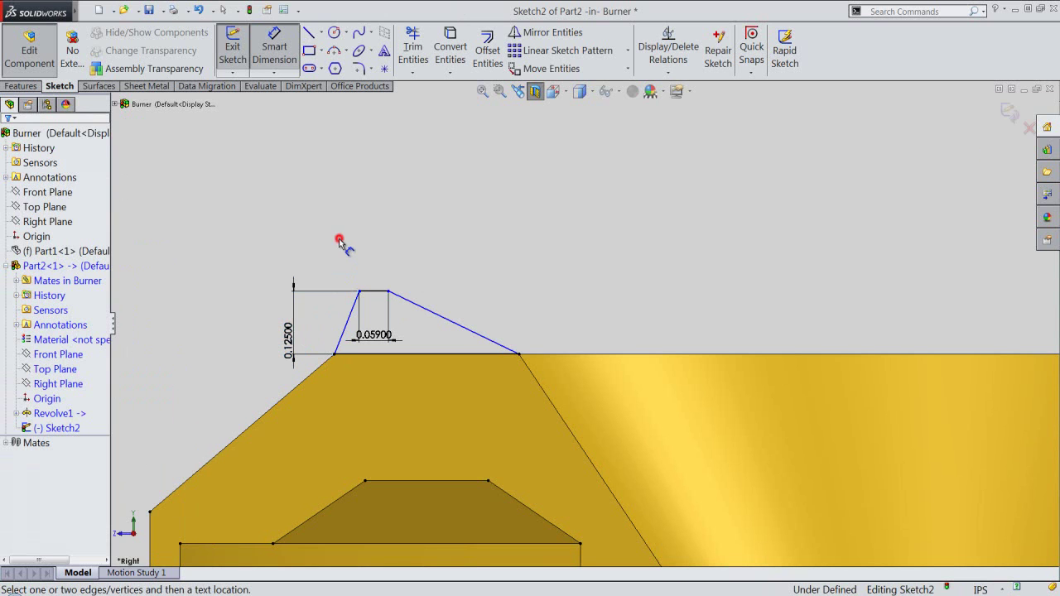
{"action": "left_click", "coordinate": [360, 293]}
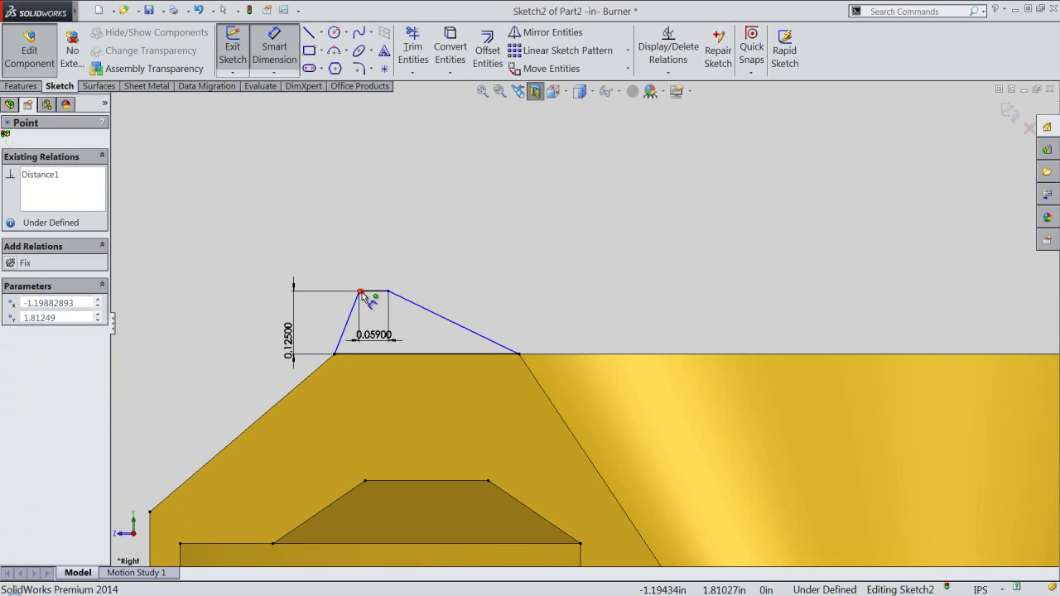
{"action": "left_click", "coordinate": [333, 354]}
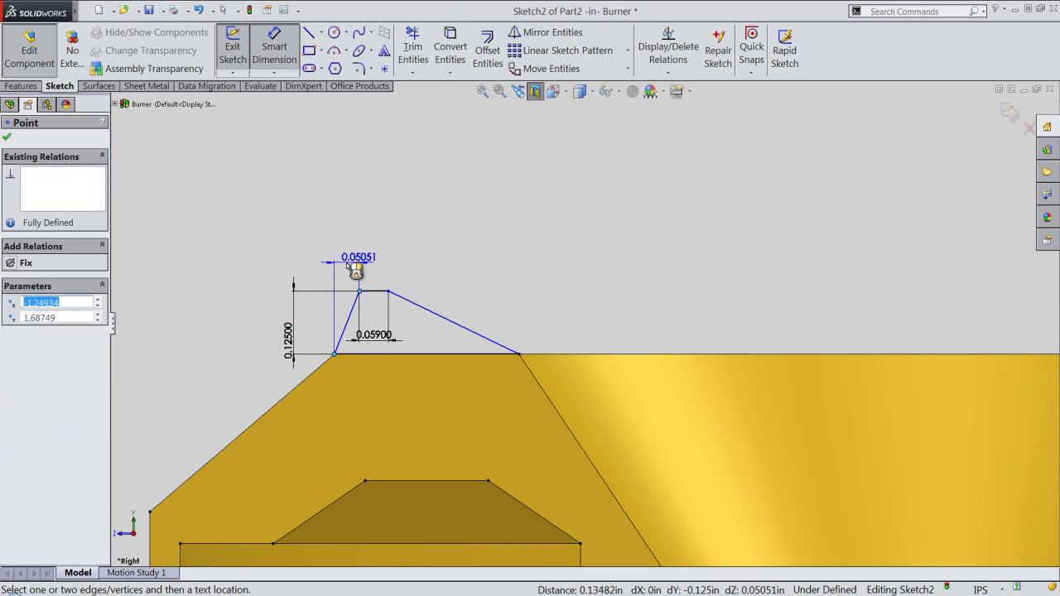
{"action": "left_click", "coordinate": [347, 263]}
{"action": "type", "text": "09334"}
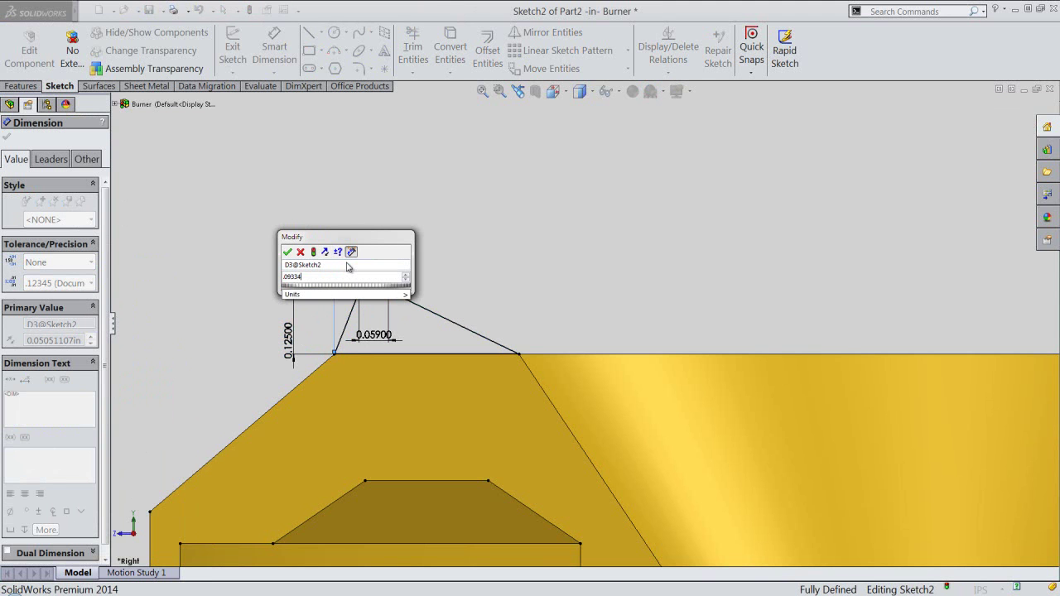
{"action": "key", "text": "Return"}
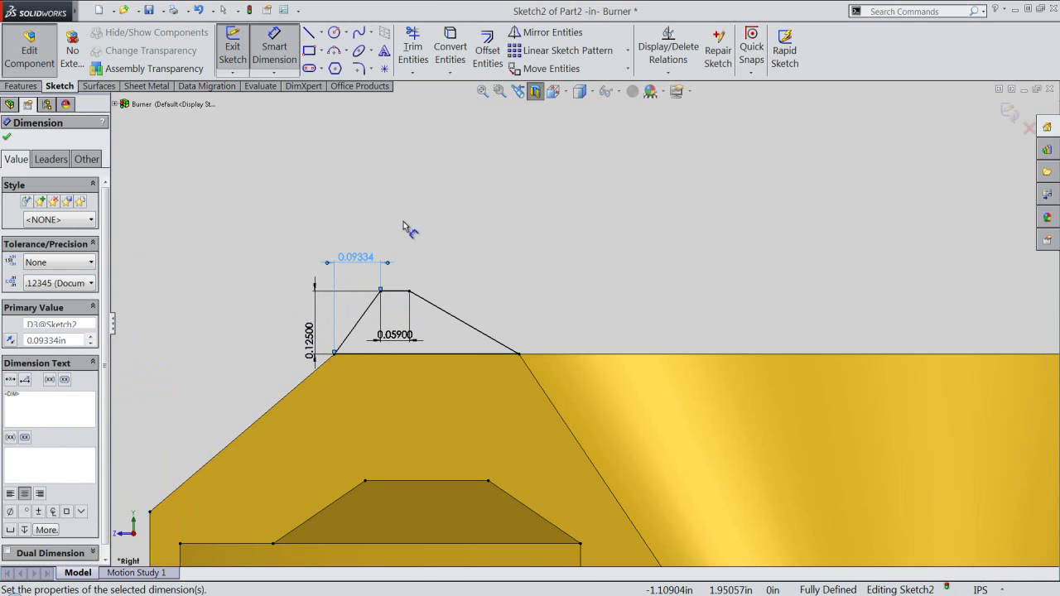
{"action": "right_click", "coordinate": [404, 223]}
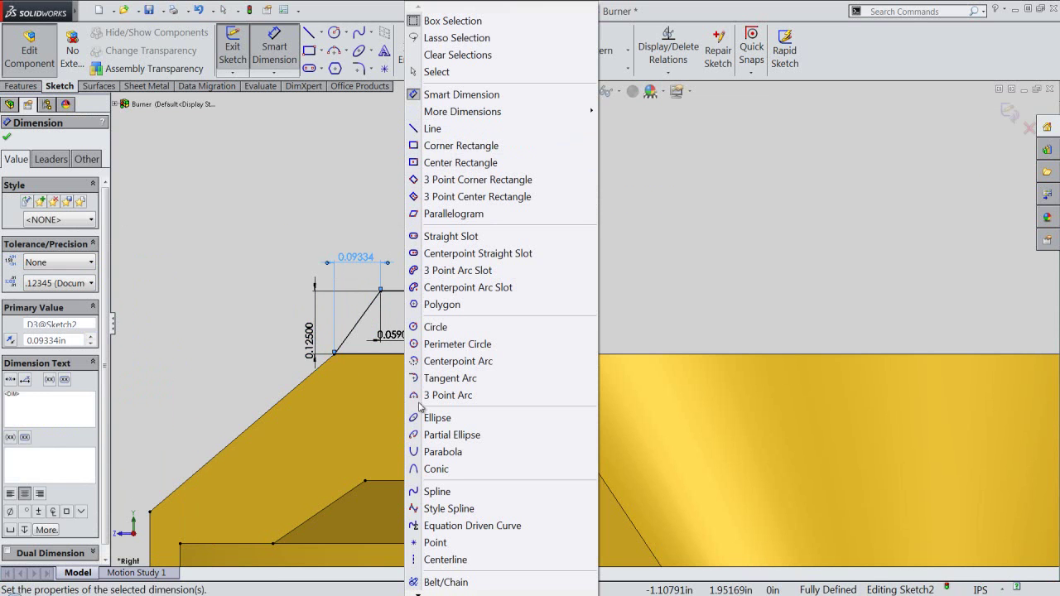
{"action": "left_click", "coordinate": [445, 560]}
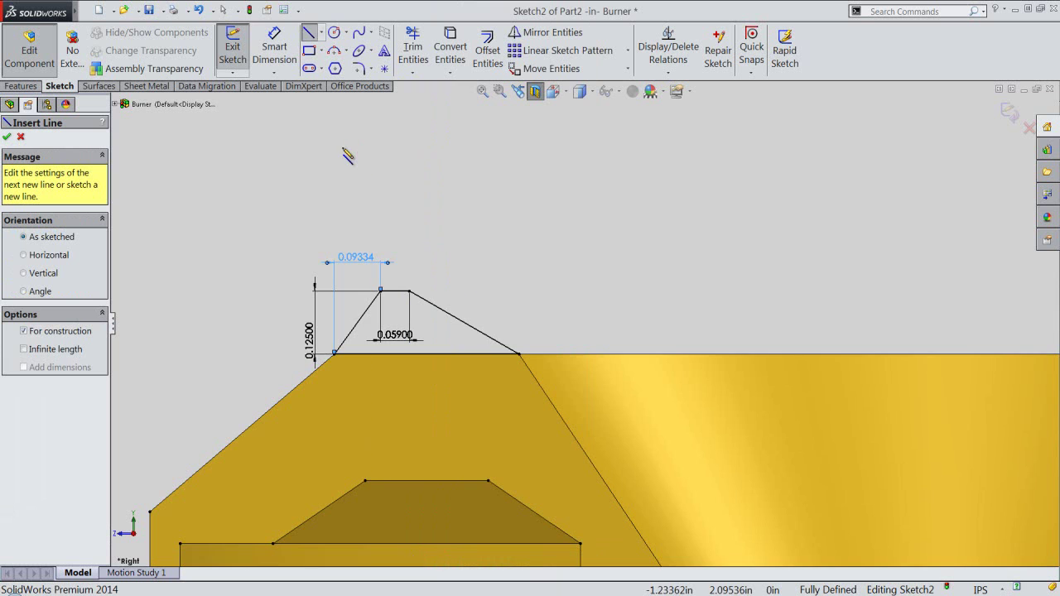
- Draw a vertical centerline from the cap's bottom centre to its top centre
{"action": "key", "text": "f"}
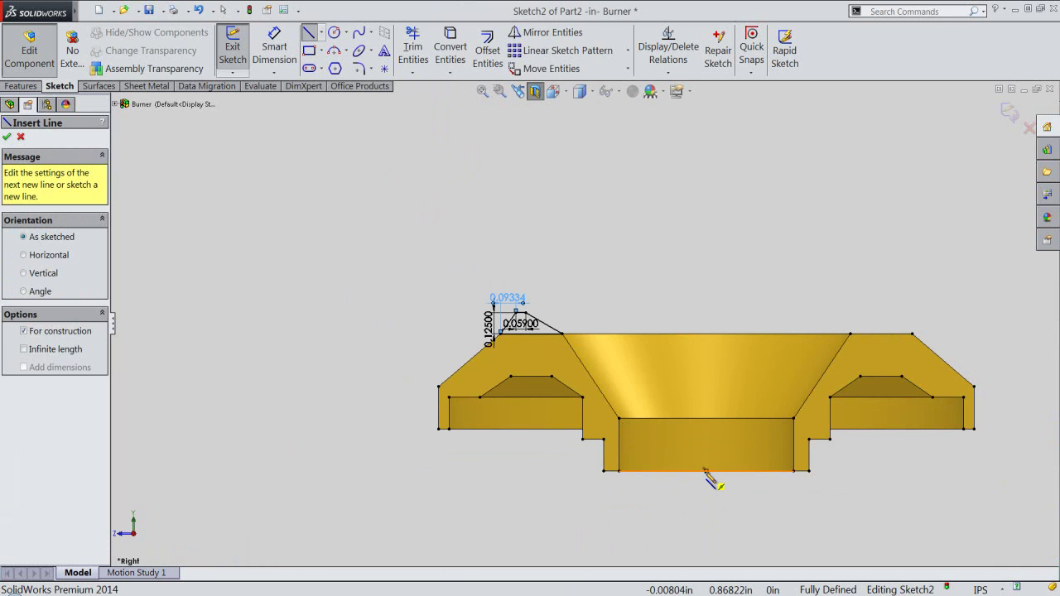
{"action": "left_click", "coordinate": [705, 471]}
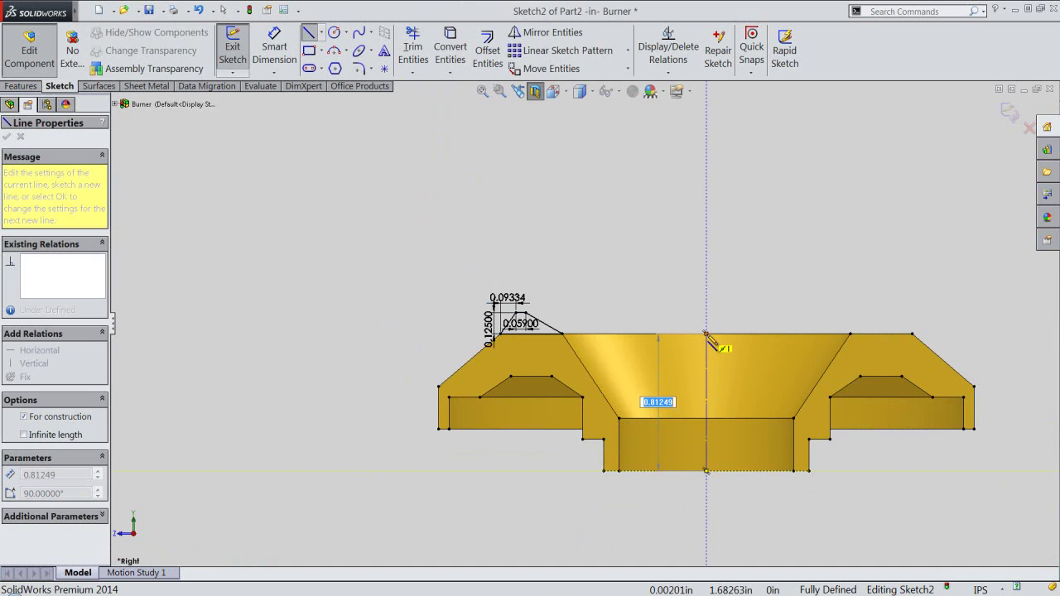
{"action": "left_click", "coordinate": [705, 333]}
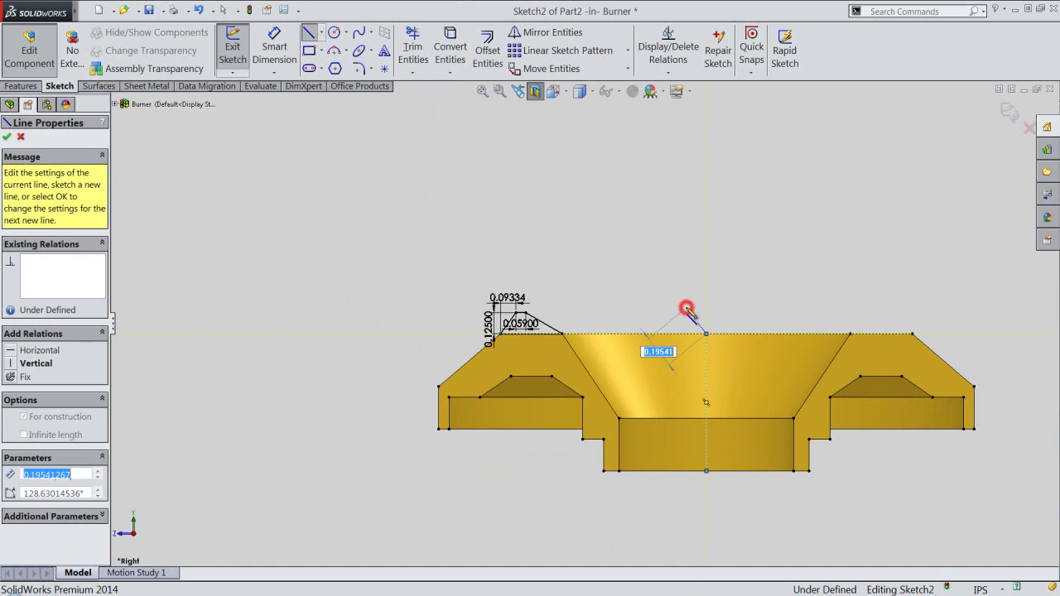
{"action": "key", "text": "Escape"}
- Revolve the ridge profile 50.75° mid-plane about the centerline to create Revolve2
{"action": "right_click", "coordinate": [672, 277]}
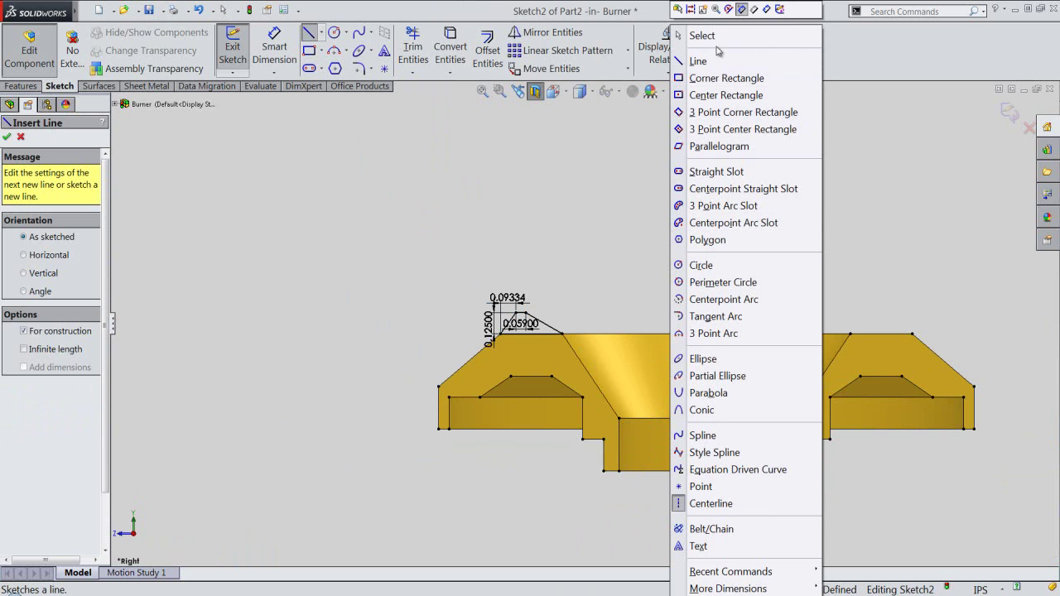
{"action": "left_click", "coordinate": [779, 10]}
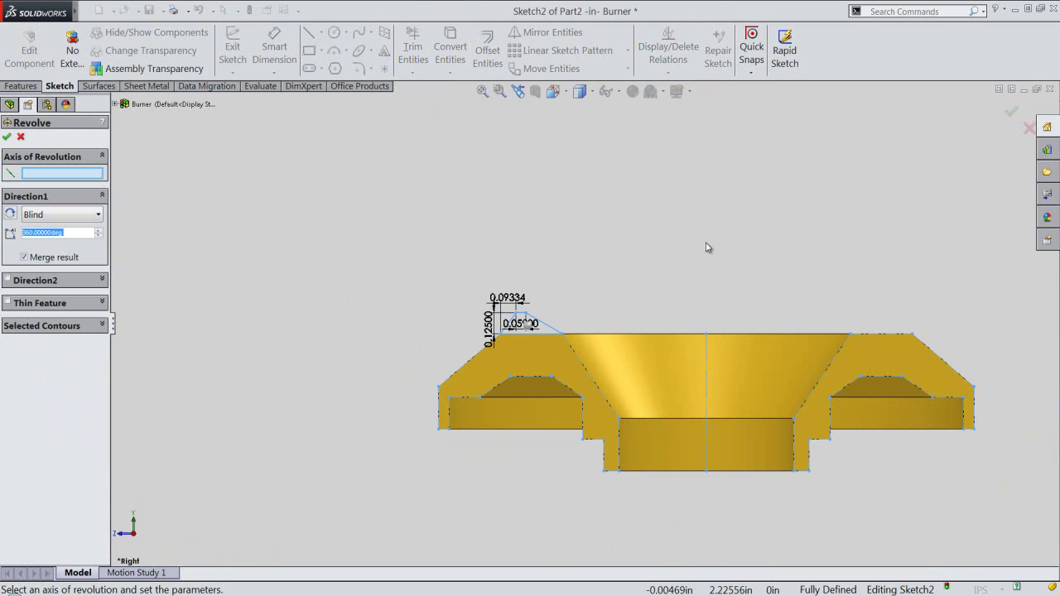
{"action": "left_click", "coordinate": [556, 91]}
{"action": "left_click", "coordinate": [584, 282]}
{"action": "scroll", "coordinate": [587, 288], "scroll_direction": "down", "scroll_amount": 2}
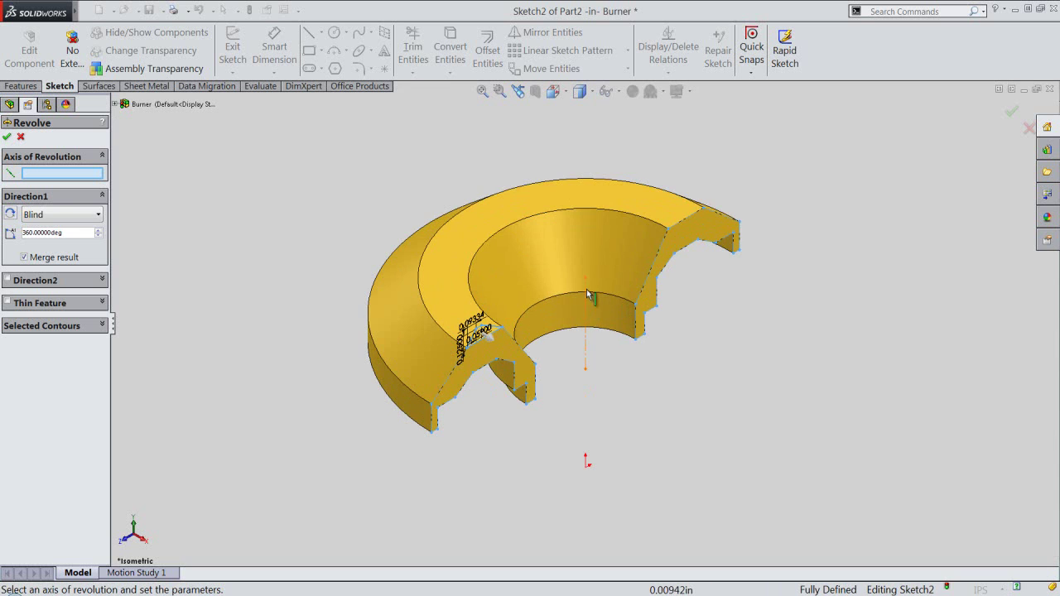
{"action": "left_click", "coordinate": [585, 357]}
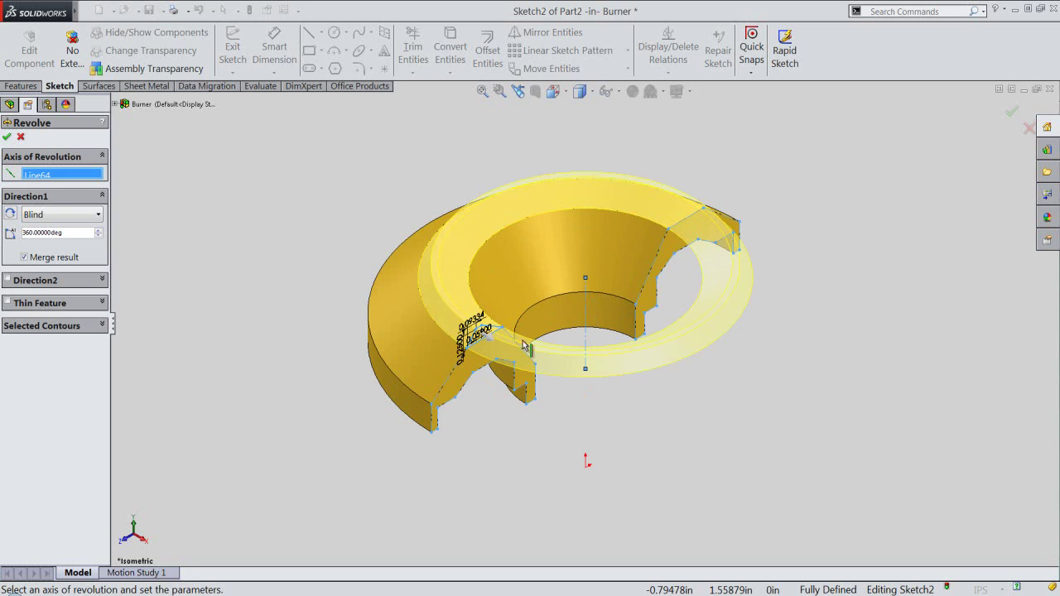
{"action": "left_click", "coordinate": [87, 217]}
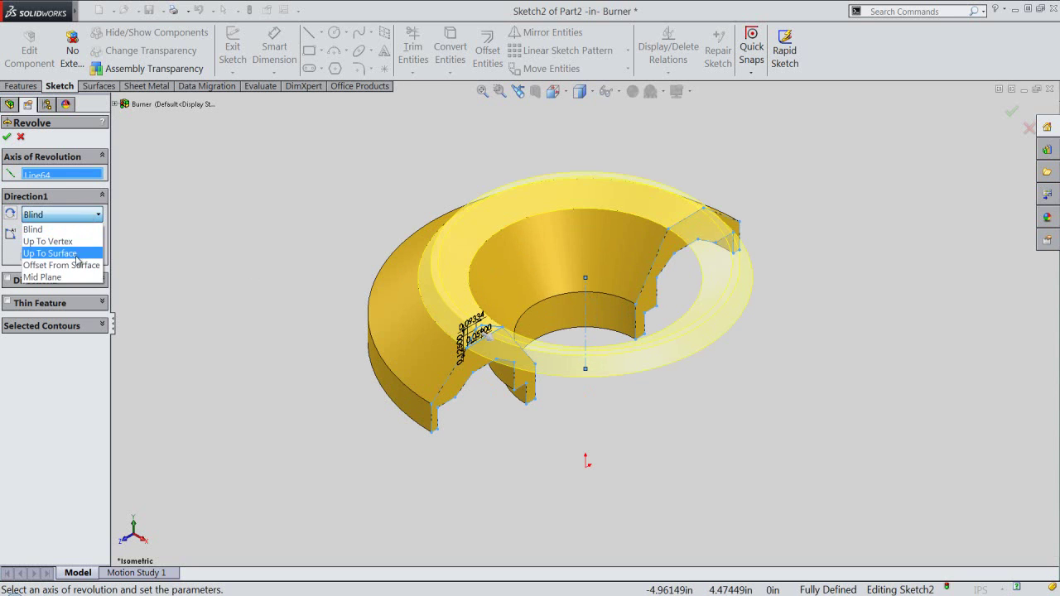
{"action": "left_click", "coordinate": [76, 274]}
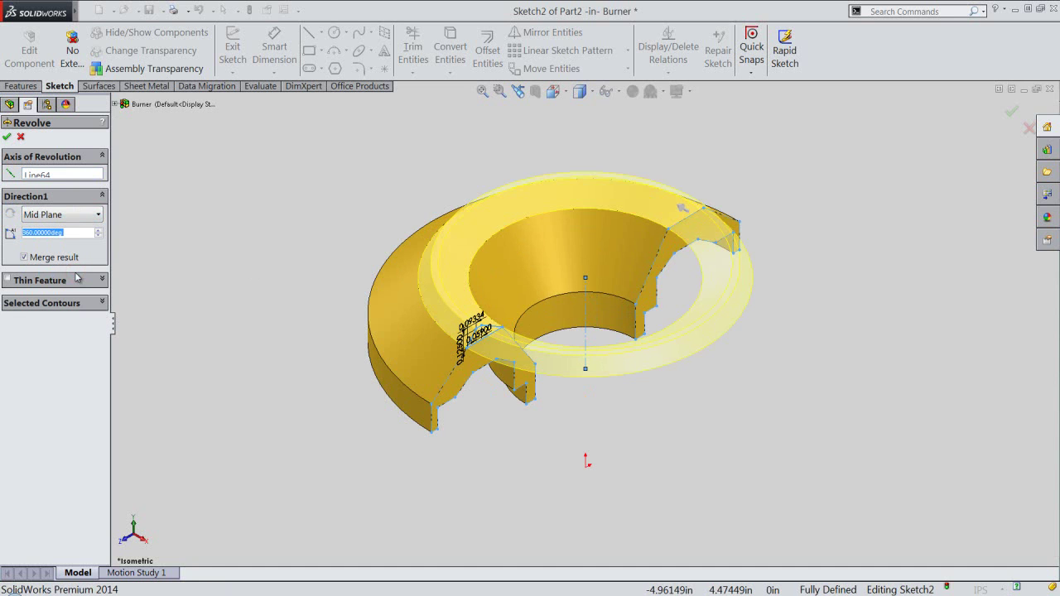
{"action": "type", "text": "50.75"}
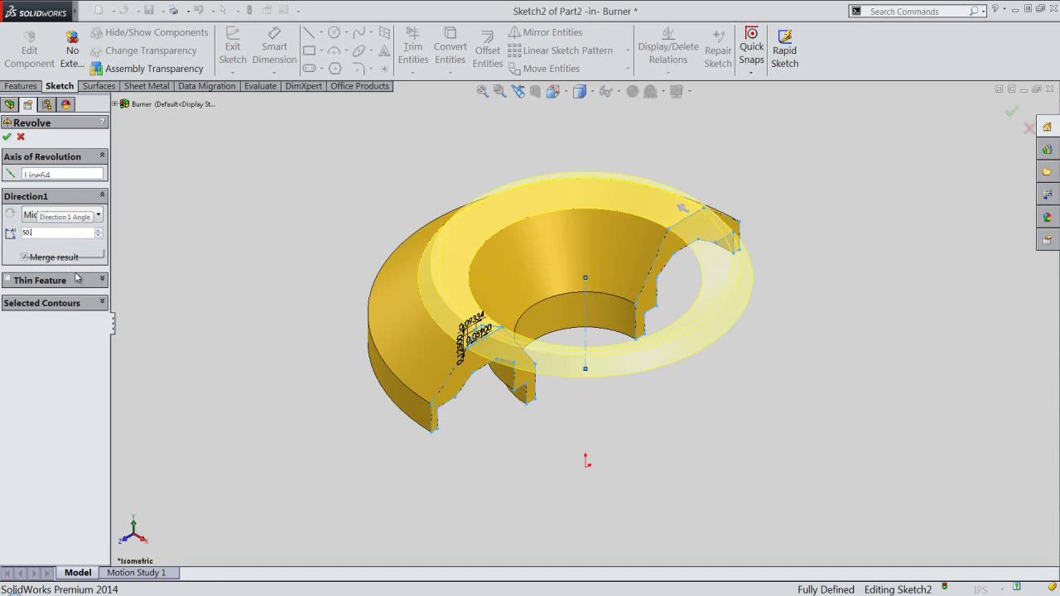
{"action": "key", "text": "Return"}
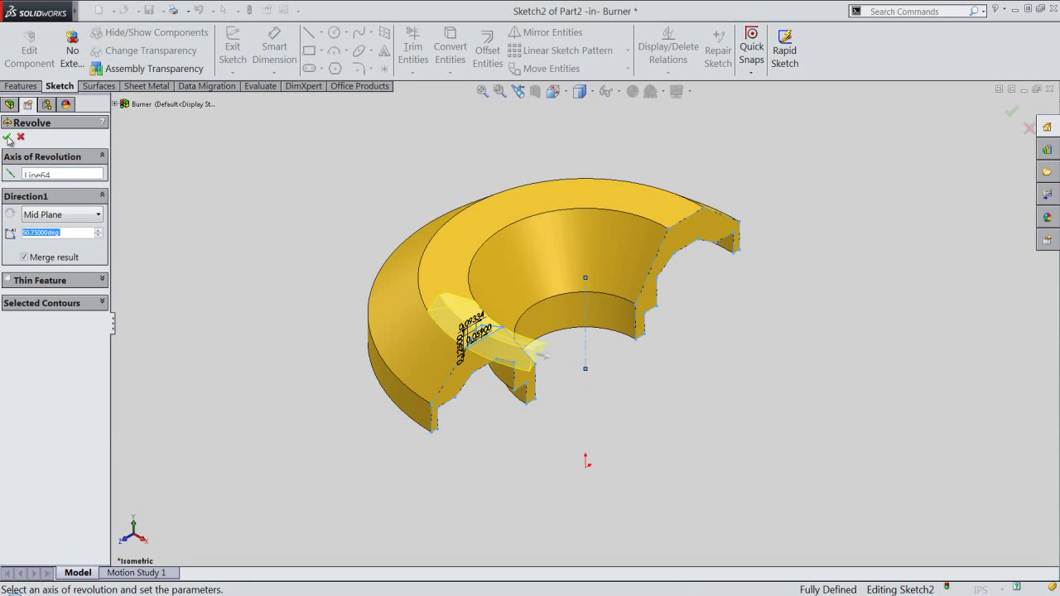
{"action": "left_click", "coordinate": [7, 138]}
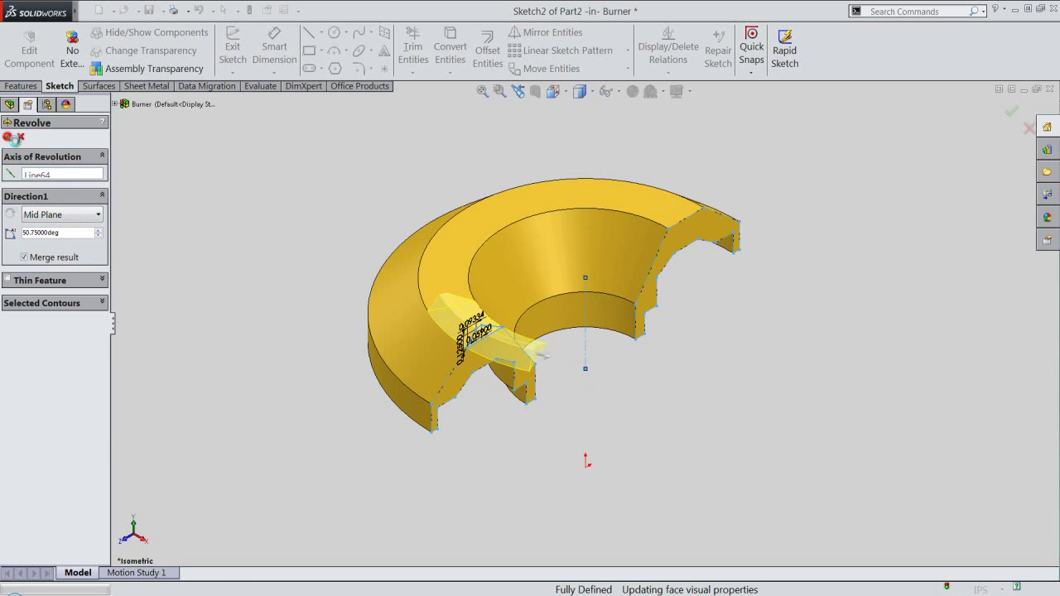
- Circular-pattern Revolve2 into 3 equally spaced ridges around the cap's central axis
{"action": "left_click", "coordinate": [534, 91]}
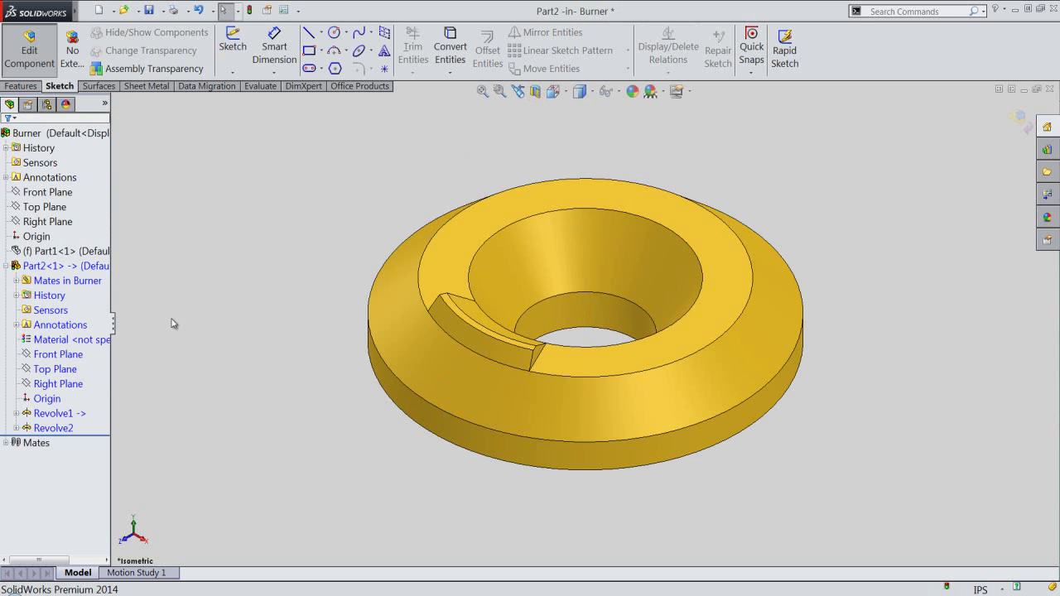
{"action": "left_click", "coordinate": [53, 428]}
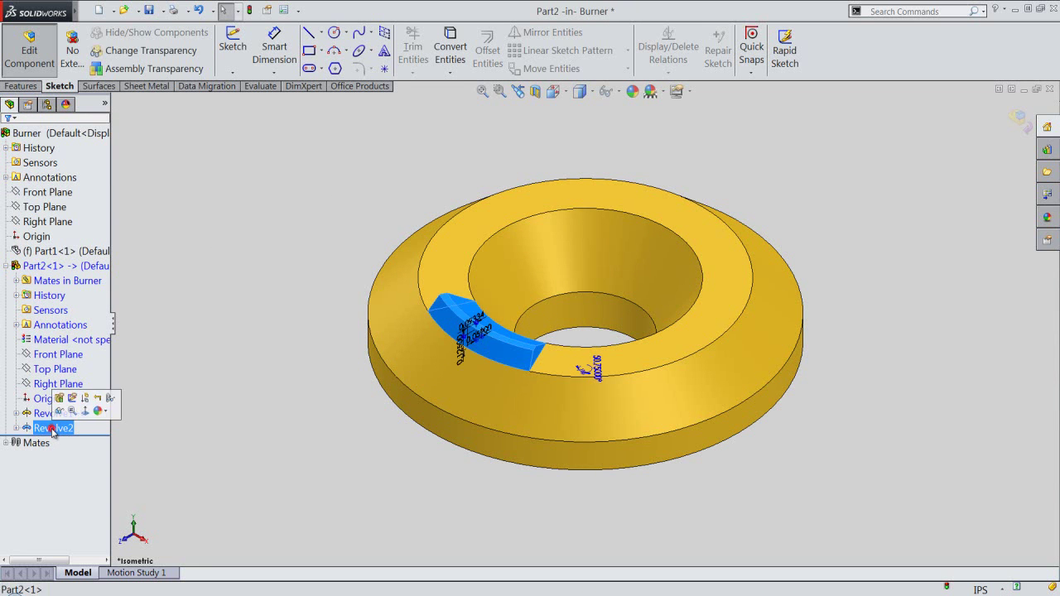
{"action": "left_click", "coordinate": [621, 91]}
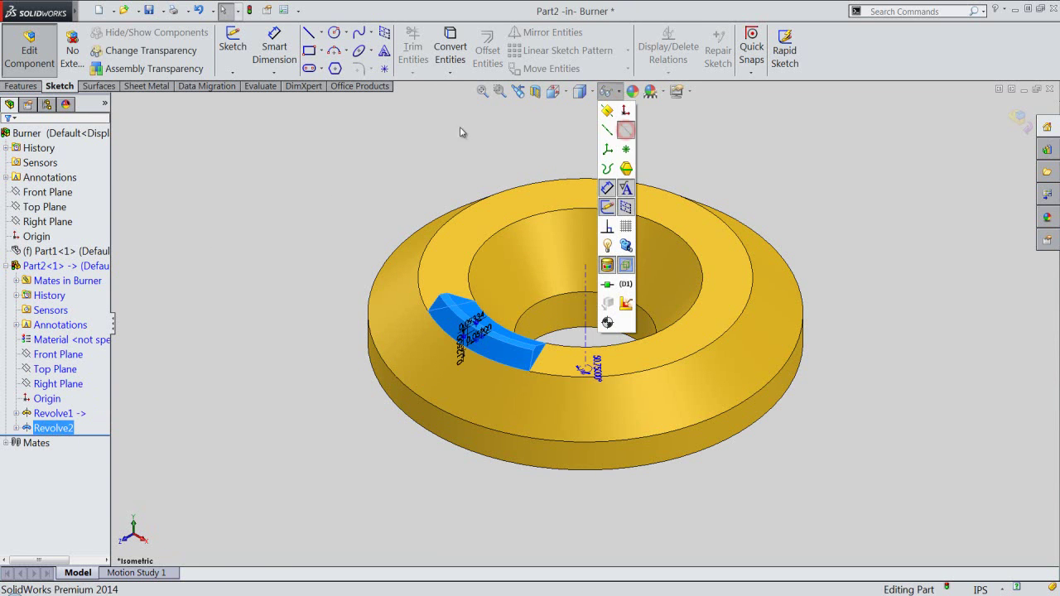
{"action": "left_click", "coordinate": [33, 87]}
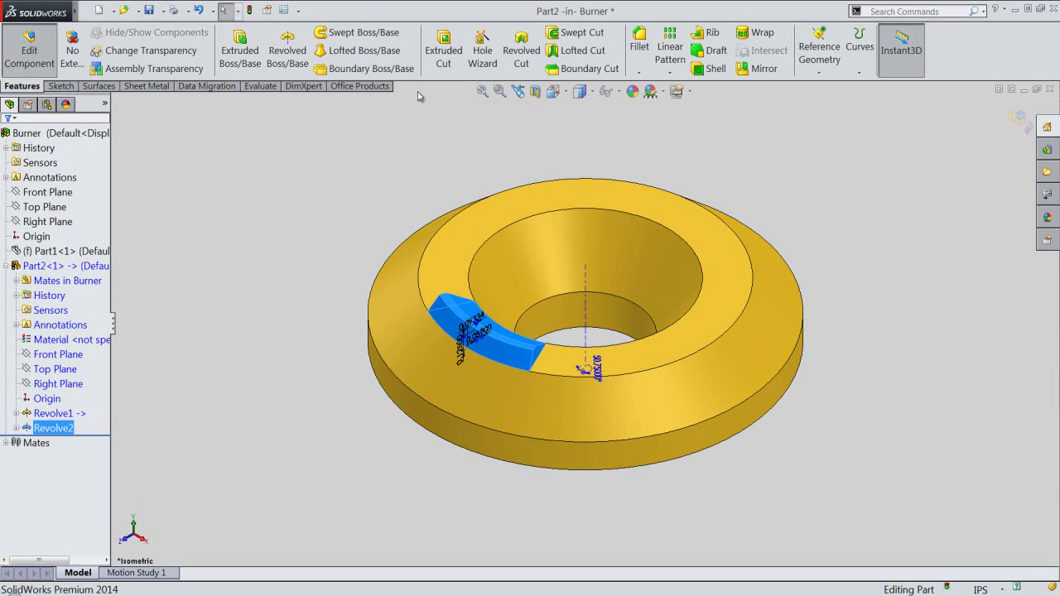
{"action": "left_click", "coordinate": [670, 72]}
{"action": "left_click", "coordinate": [704, 105]}
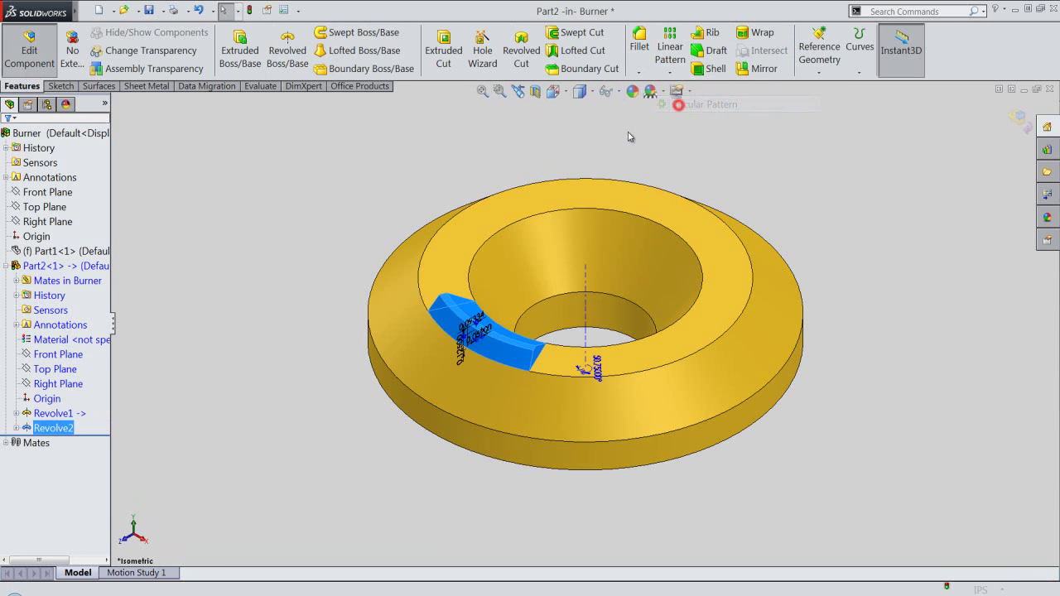
{"action": "left_click", "coordinate": [585, 277]}
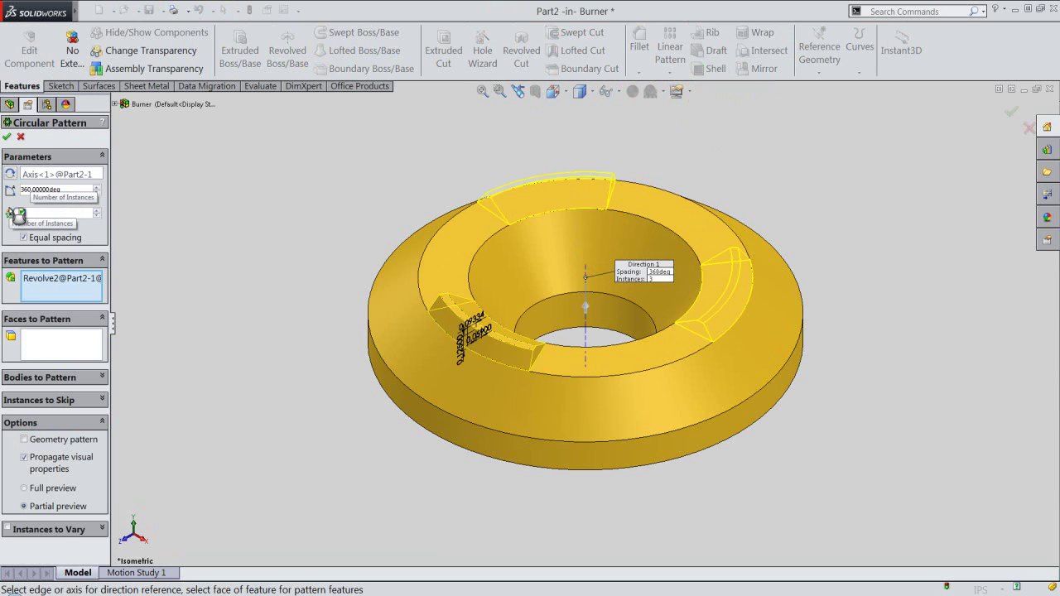
{"action": "left_click", "coordinate": [6, 136]}
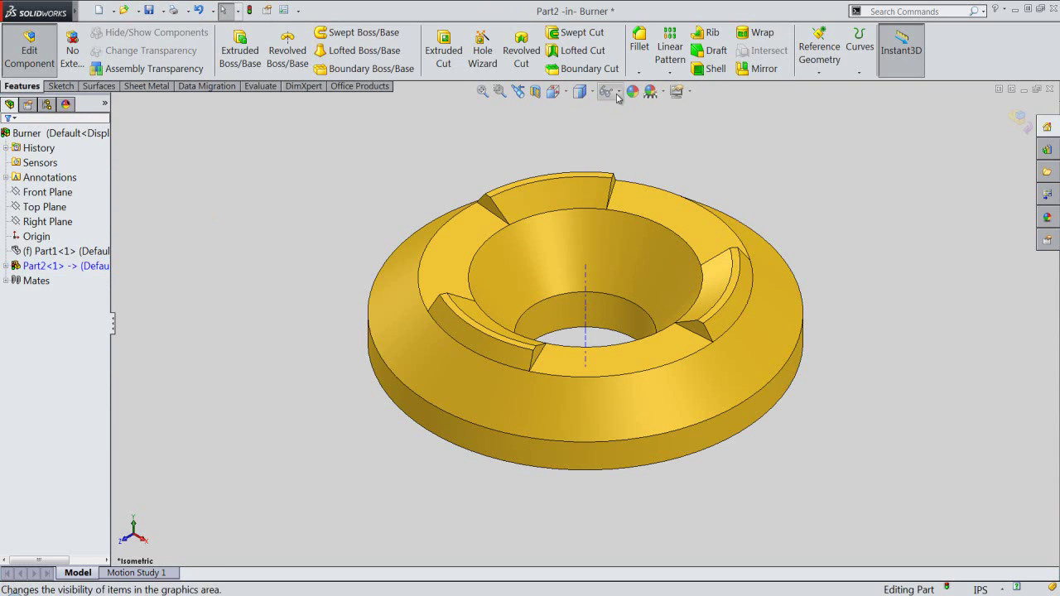
{"action": "left_click", "coordinate": [613, 91]}
- Return to the assembly, show the housing Part1, save all documents and rebuild
{"action": "left_click", "coordinate": [508, 134]}
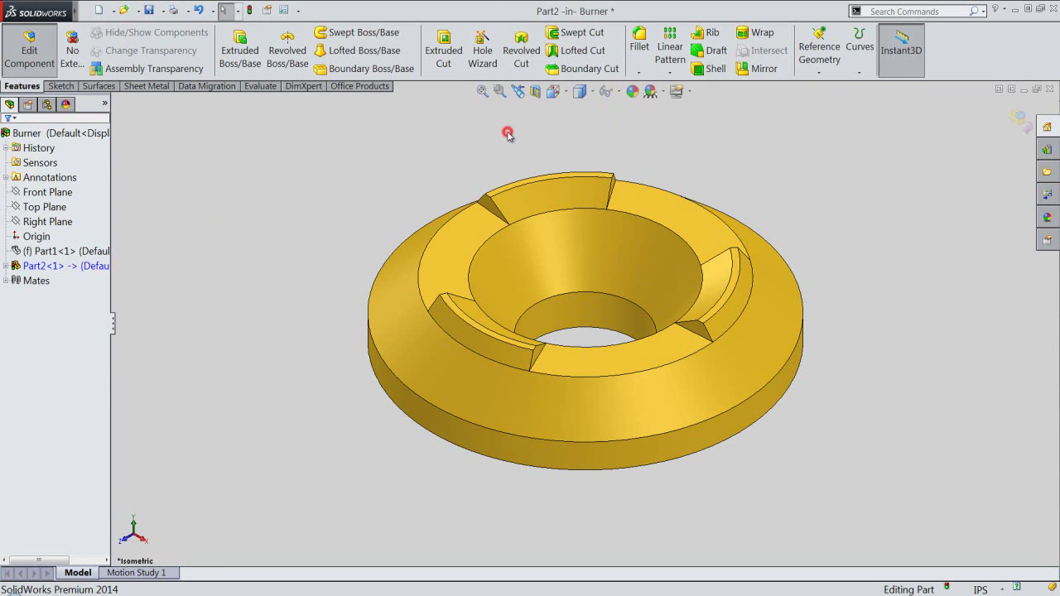
{"action": "left_click", "coordinate": [1015, 116]}
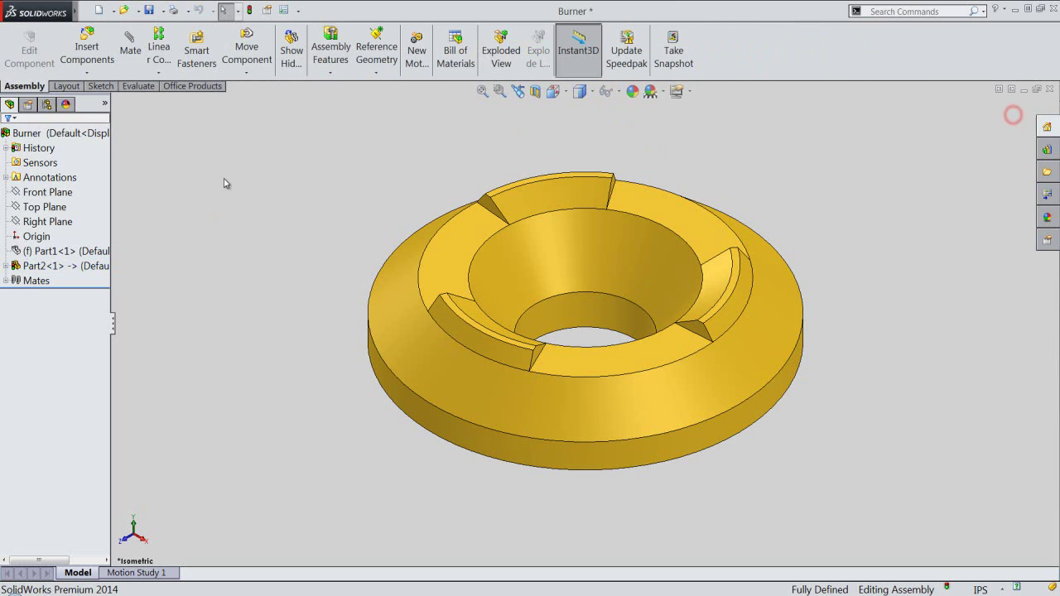
{"action": "left_click", "coordinate": [73, 249]}
{"action": "left_click", "coordinate": [93, 220]}
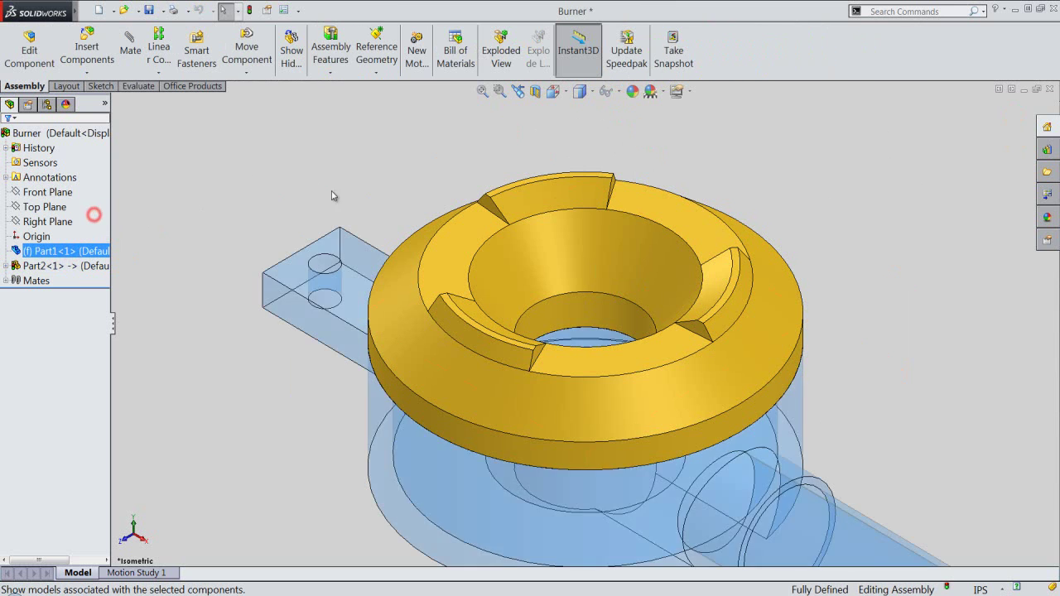
{"action": "left_click", "coordinate": [479, 91]}
{"action": "left_click", "coordinate": [438, 139]}
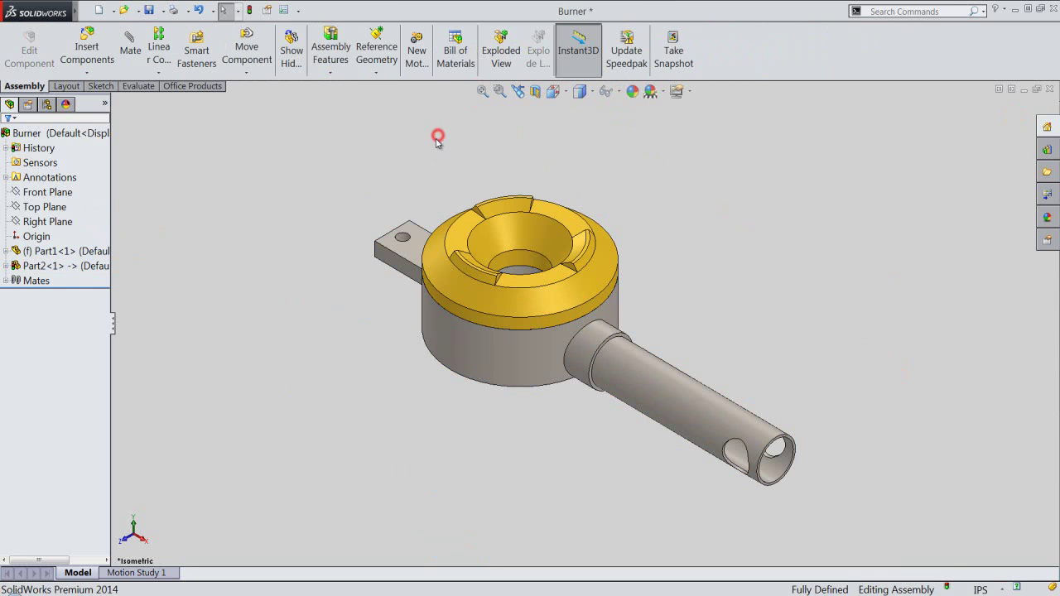
{"action": "left_click", "coordinate": [149, 14]}
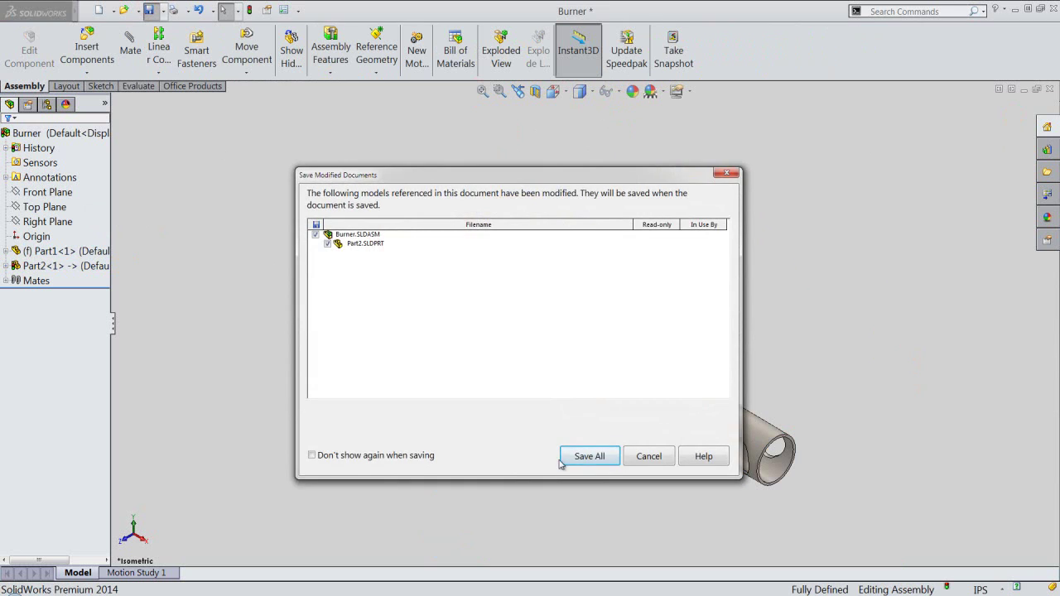
{"action": "left_click", "coordinate": [570, 453]}
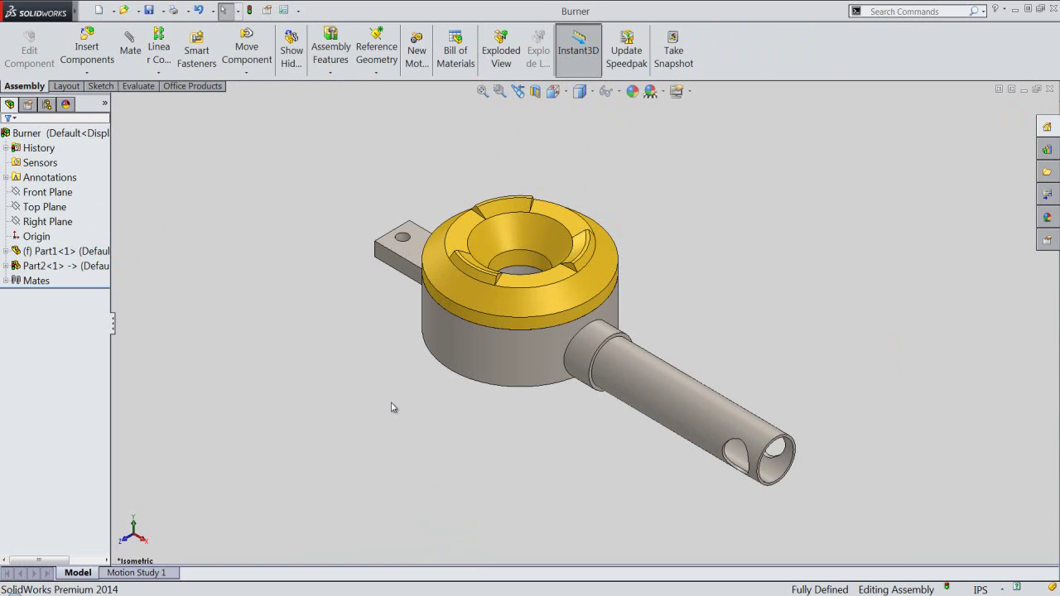
{"action": "left_click", "coordinate": [248, 15]}
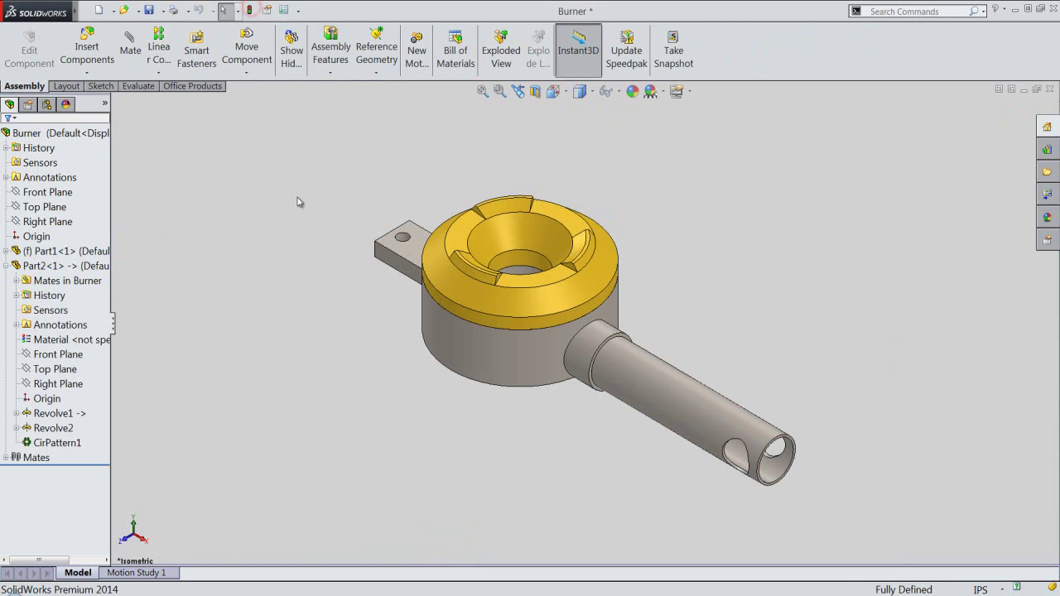
{"action": "left_click", "coordinate": [356, 218]}
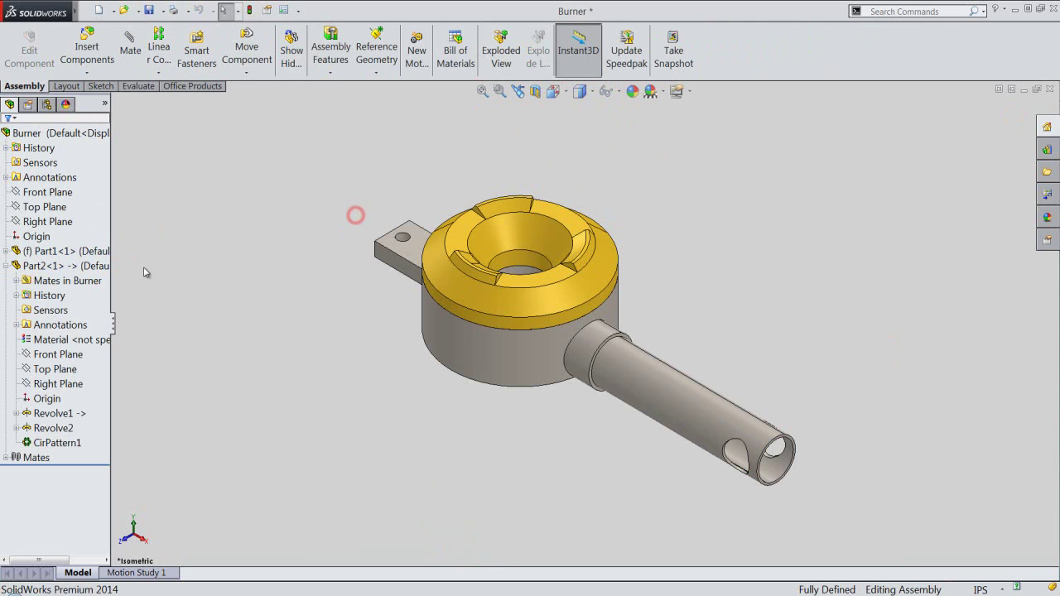
- Edit Part2 in context and hide the housing Part1
{"action": "left_click", "coordinate": [79, 266]}
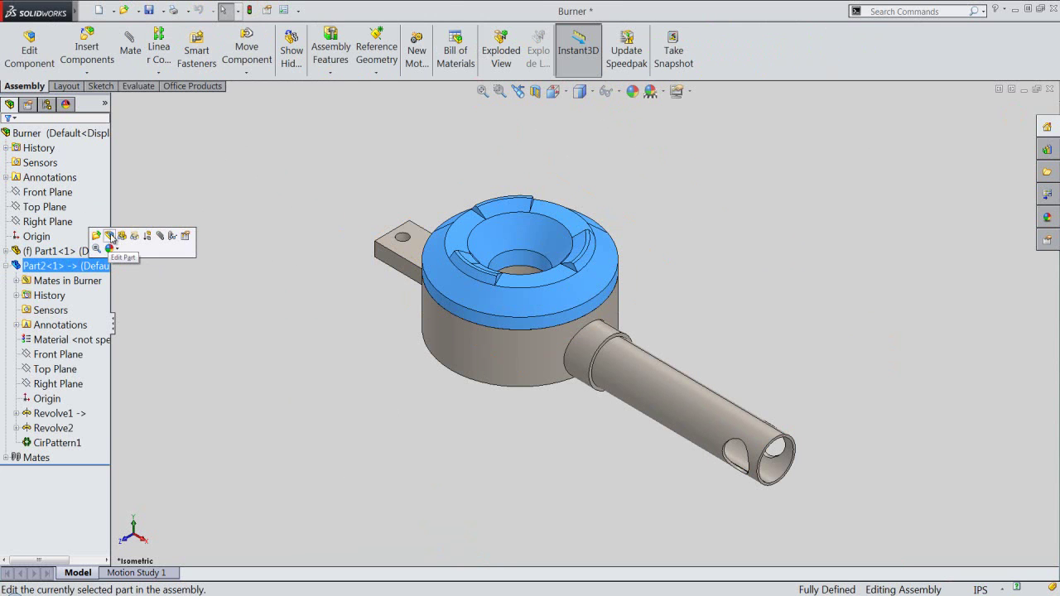
{"action": "left_click", "coordinate": [110, 237]}
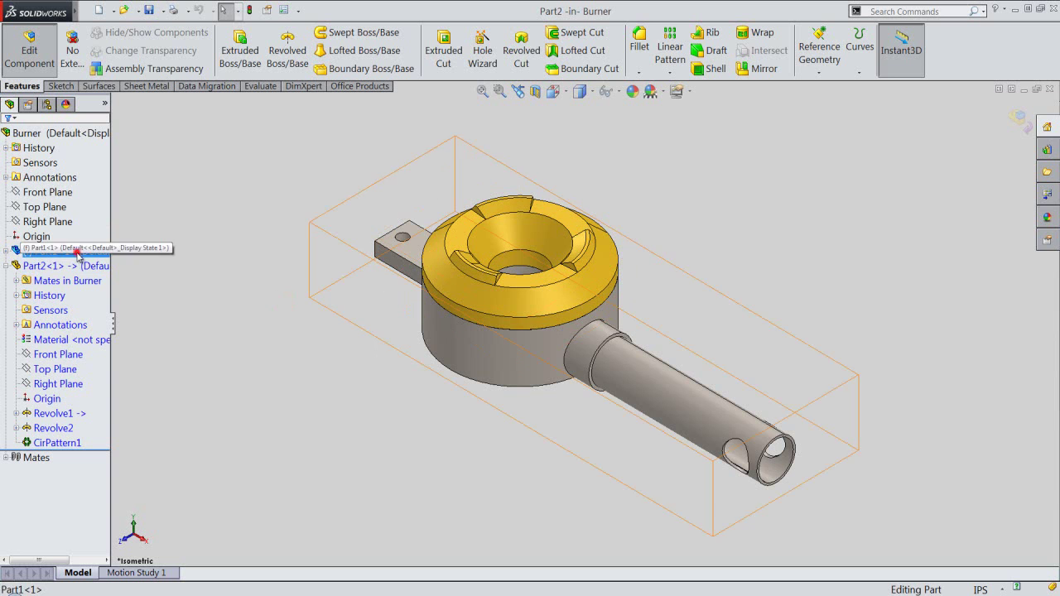
{"action": "left_click", "coordinate": [75, 251]}
{"action": "left_click", "coordinate": [110, 223]}
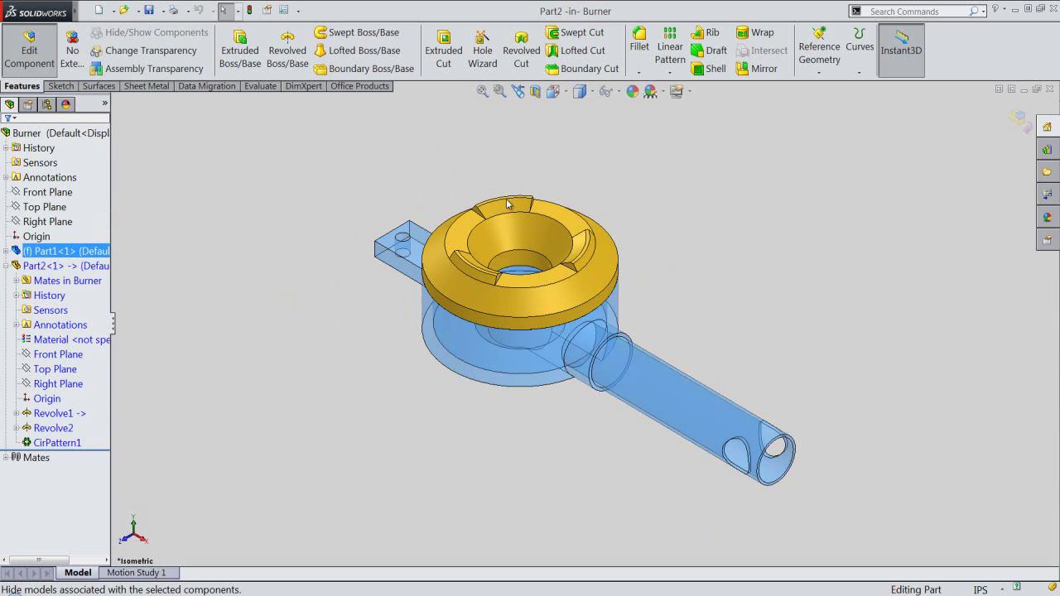
- Start a new sketch on Part2's Front Plane
{"action": "scroll", "coordinate": [498, 242], "scroll_direction": "down", "scroll_amount": 3}
{"action": "scroll", "coordinate": [497, 242], "scroll_direction": "down", "scroll_amount": 3}
{"action": "scroll", "coordinate": [498, 241], "scroll_direction": "down", "scroll_amount": 2}
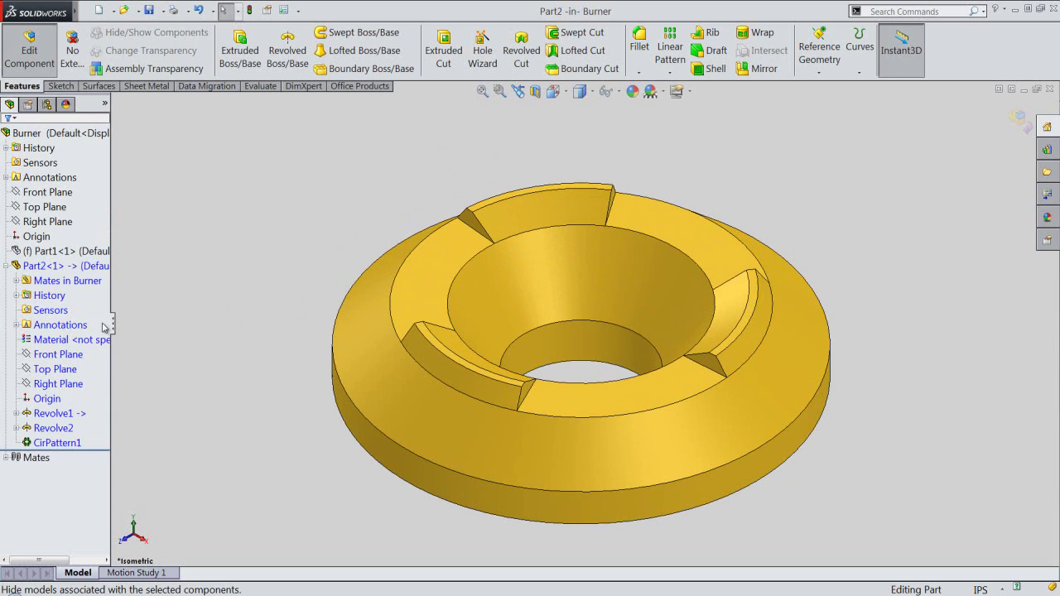
{"action": "left_click", "coordinate": [56, 355]}
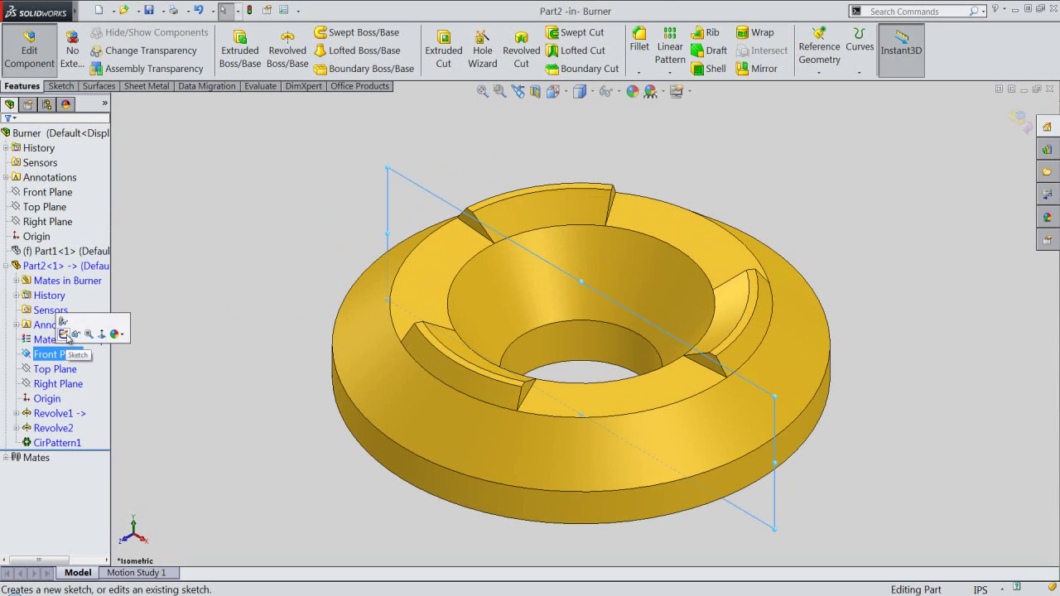
{"action": "left_click", "coordinate": [64, 335]}
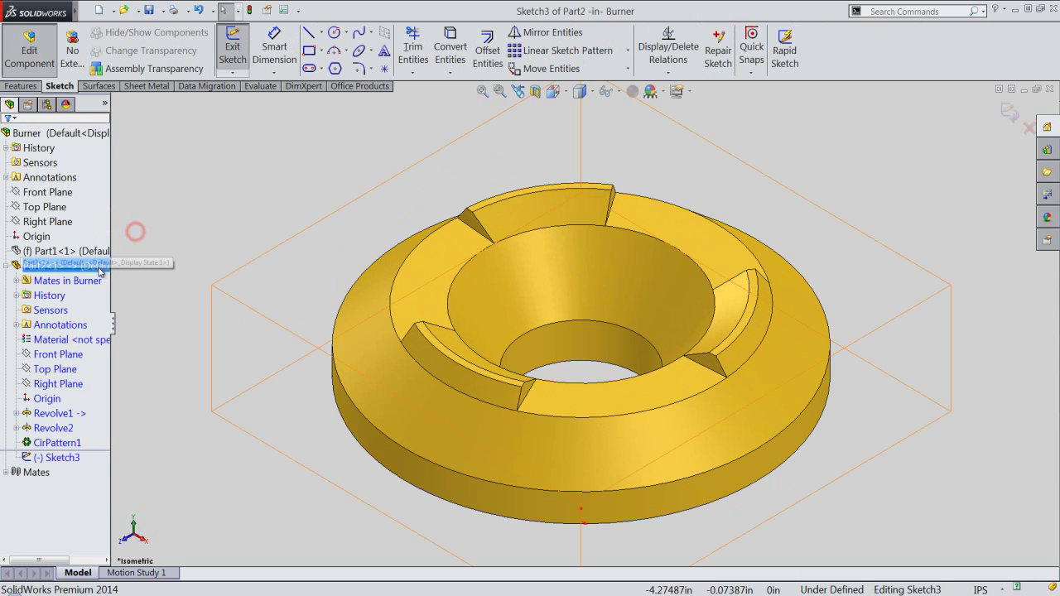
- Convert the cap's intersection curves into the sketch as construction geometry
{"action": "left_click", "coordinate": [75, 265]}
{"action": "left_click", "coordinate": [443, 73]}
{"action": "left_click", "coordinate": [453, 104]}
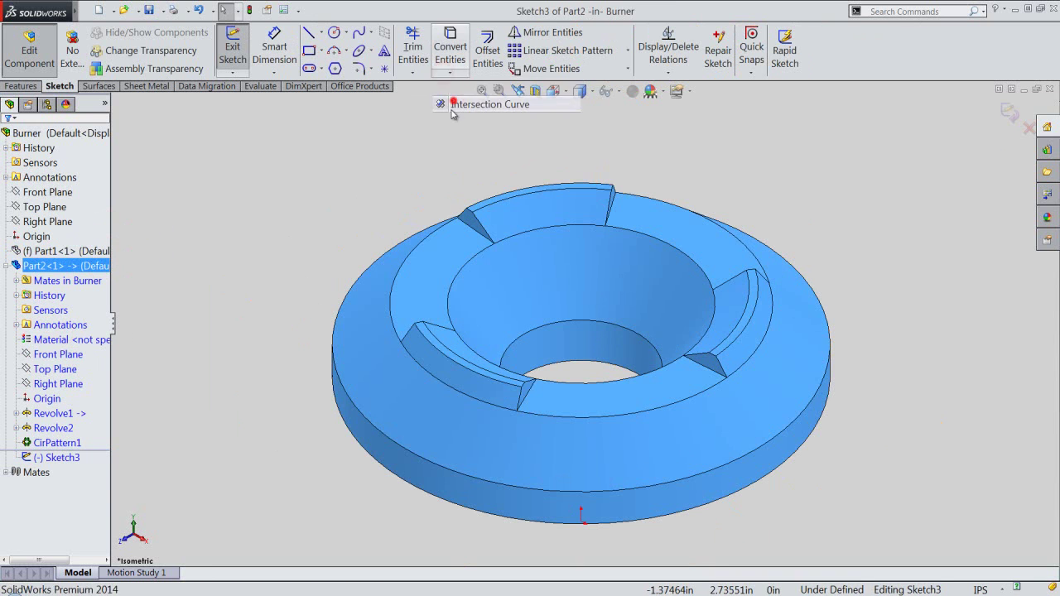
{"action": "left_click_drag", "start_coordinate": [308, 145], "coordinate": [861, 538]}
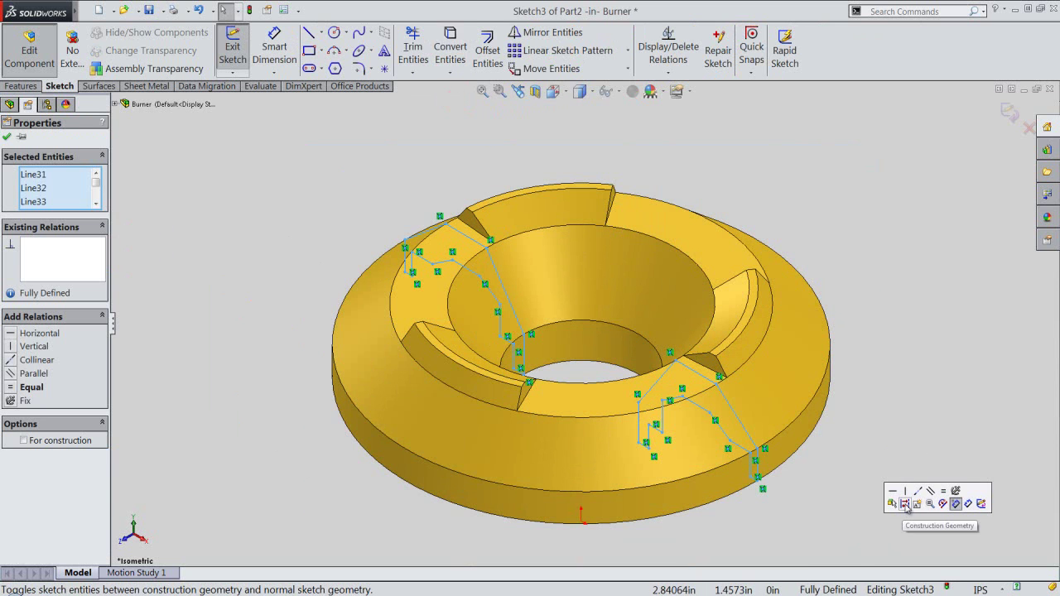
{"action": "left_click", "coordinate": [905, 504]}
{"action": "scroll", "coordinate": [372, 215], "scroll_direction": "down", "scroll_amount": 2}
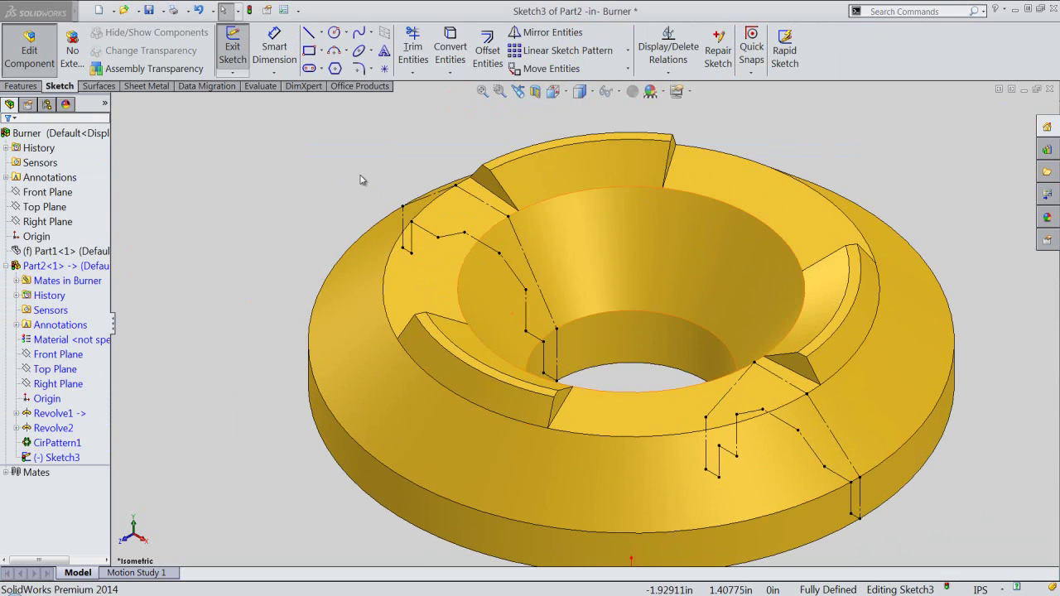
{"action": "right_click", "coordinate": [362, 176]}
{"action": "left_click", "coordinate": [388, 145]}
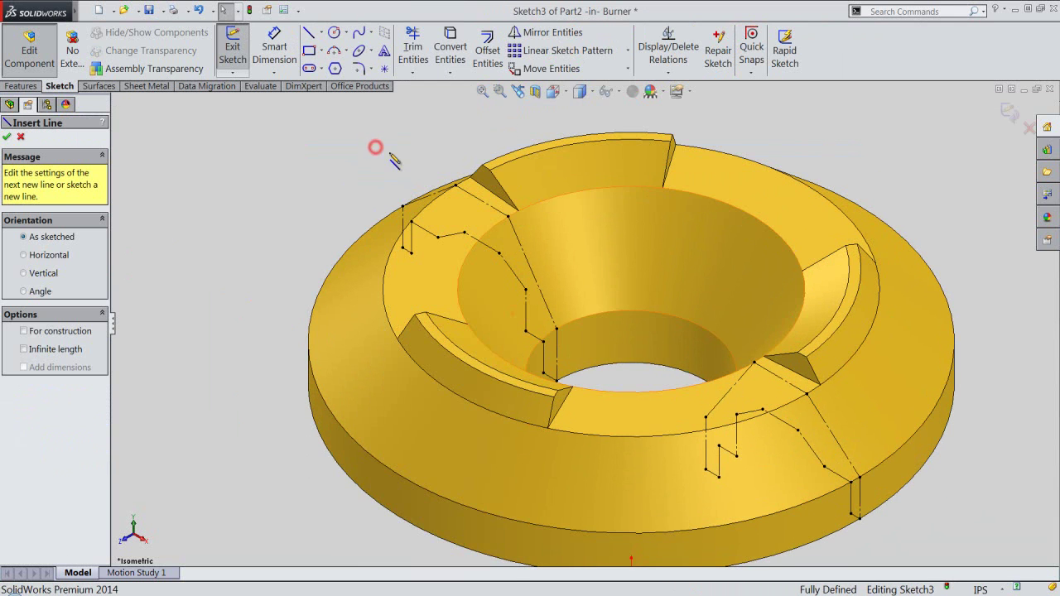
{"action": "scroll", "coordinate": [547, 287], "scroll_direction": "down", "scroll_amount": 2}
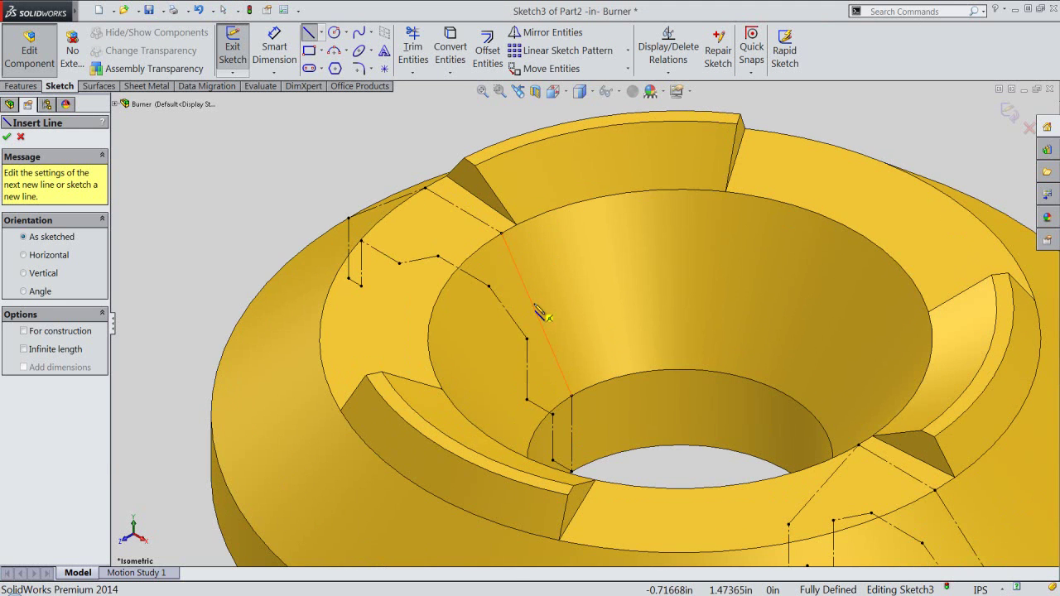
- Draw a short line across the inner cone, perpendicular to the slanted construction line
{"action": "left_click", "coordinate": [536, 313]}
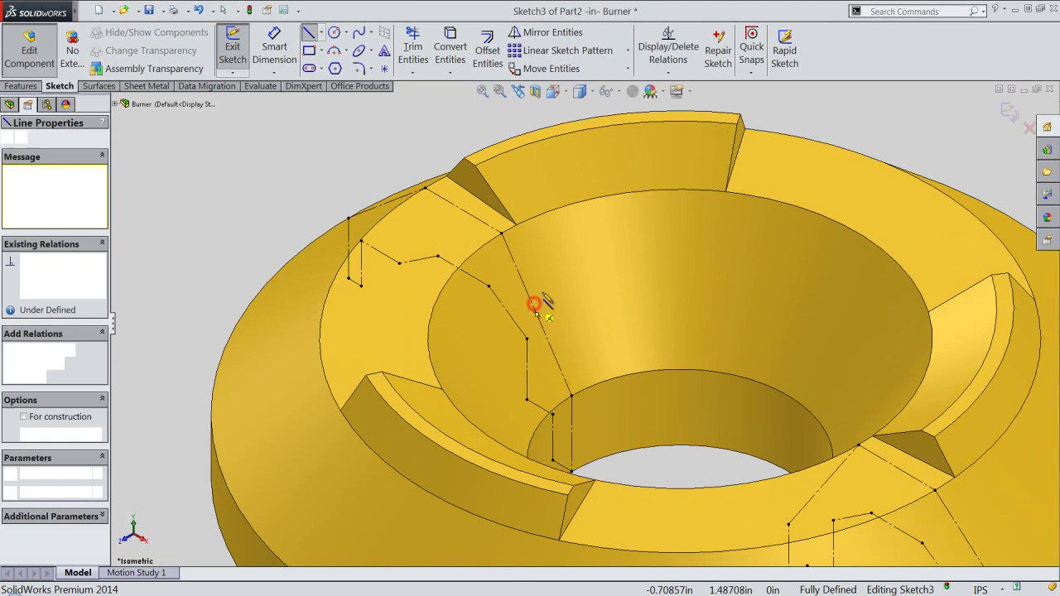
{"action": "double_click", "coordinate": [609, 286]}
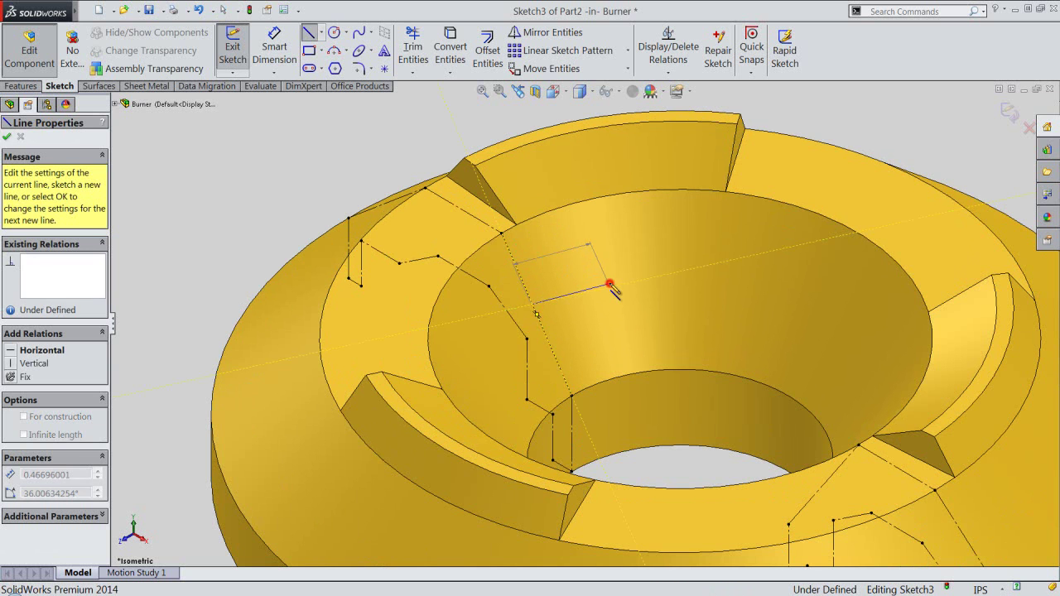
{"action": "key", "text": "Escape"}
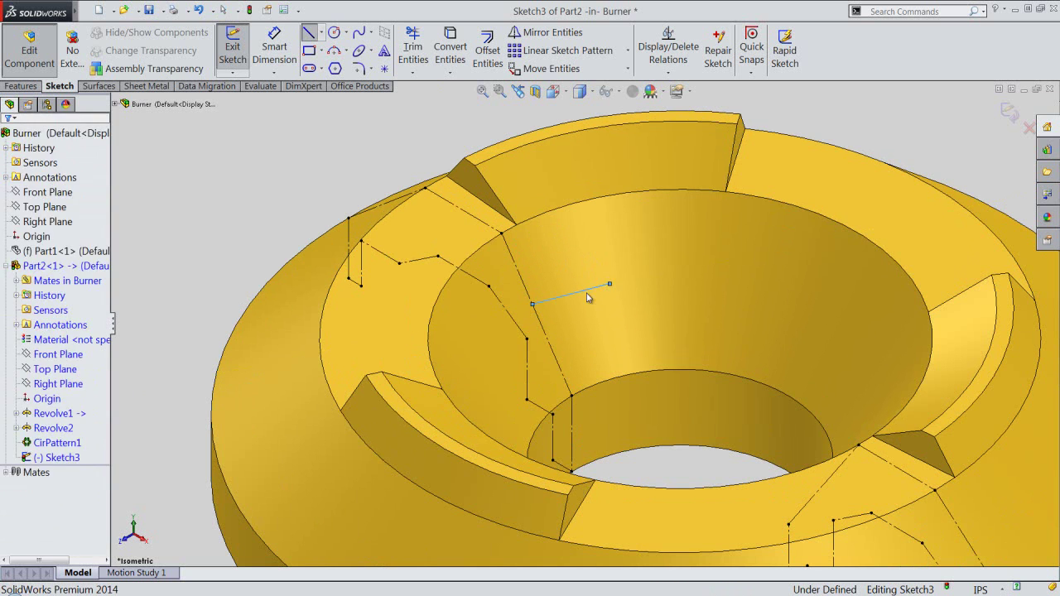
{"action": "left_click", "coordinate": [584, 291]}
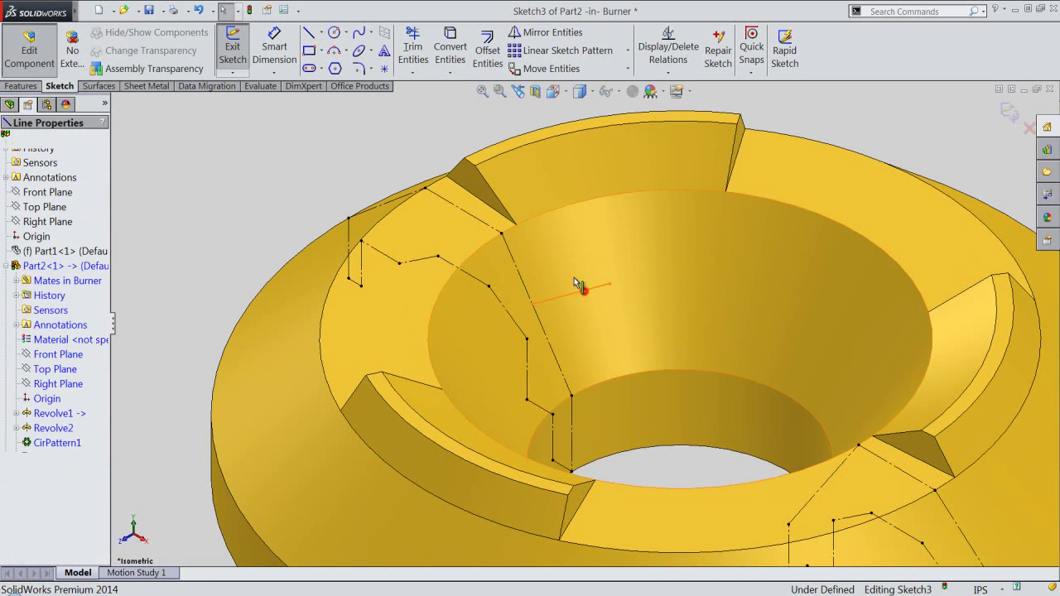
{"action": "left_click", "coordinate": [518, 270], "text": "ctrl"}
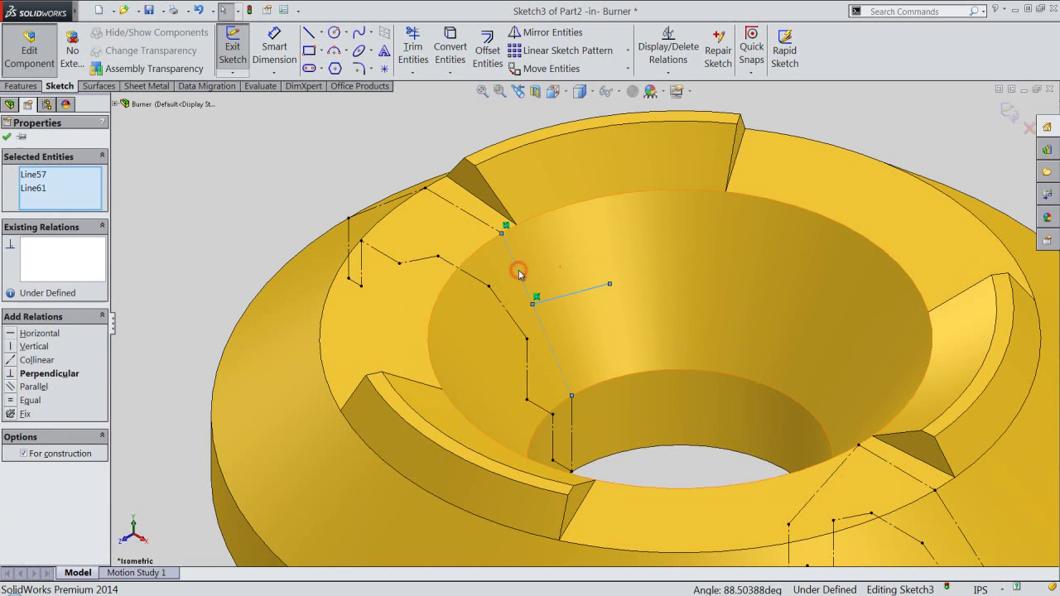
{"action": "left_click", "coordinate": [588, 222]}
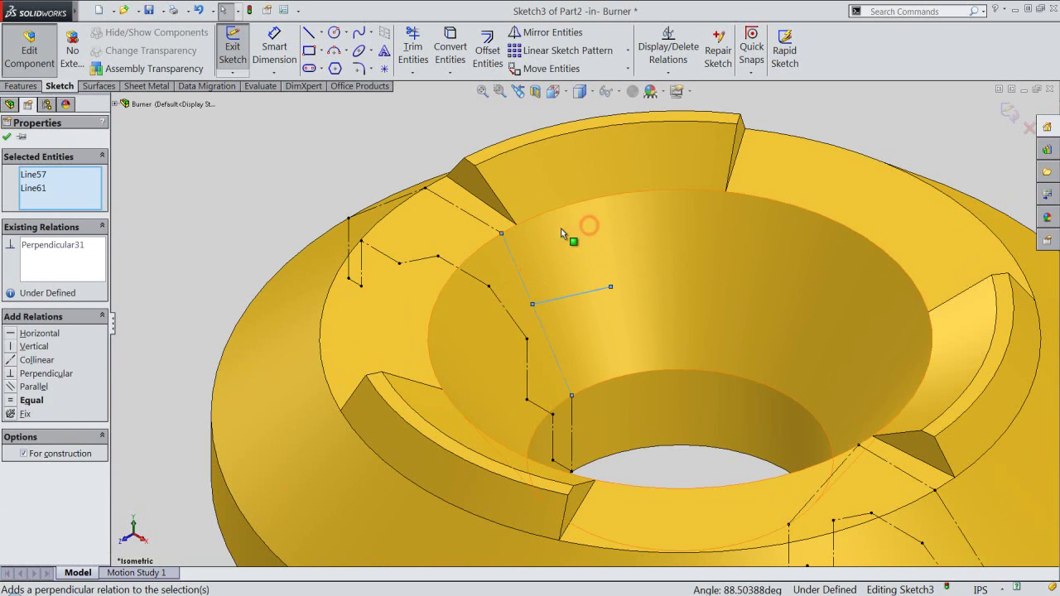
{"action": "left_click", "coordinate": [397, 157]}
- Dimension the short line's position to 0.2505 in and exit Sketch3
{"action": "left_click", "coordinate": [283, 57]}
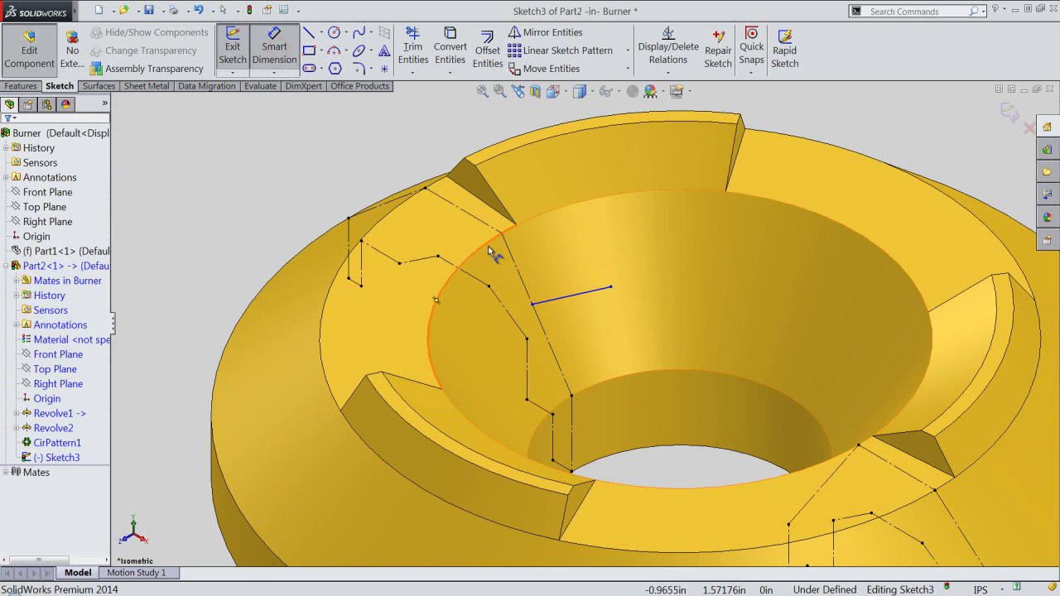
{"action": "left_click", "coordinate": [501, 235]}
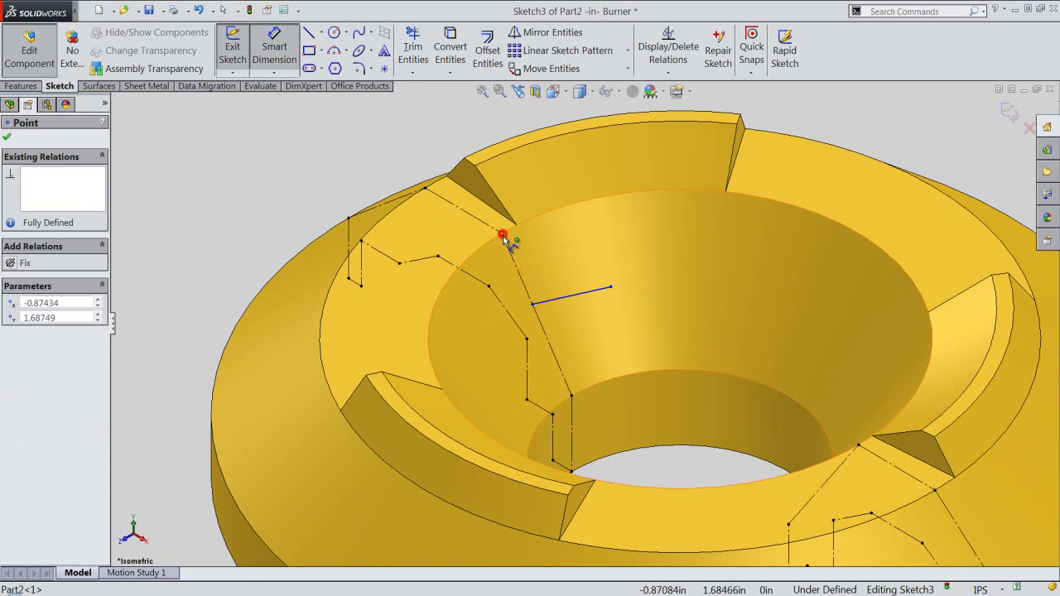
{"action": "left_click", "coordinate": [534, 307]}
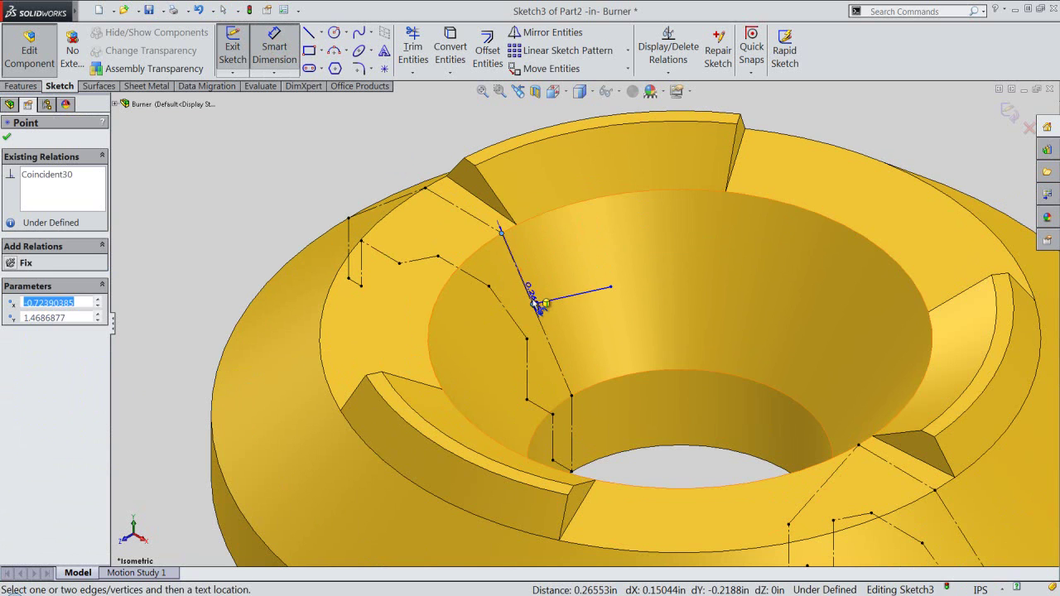
{"action": "left_click", "coordinate": [533, 302]}
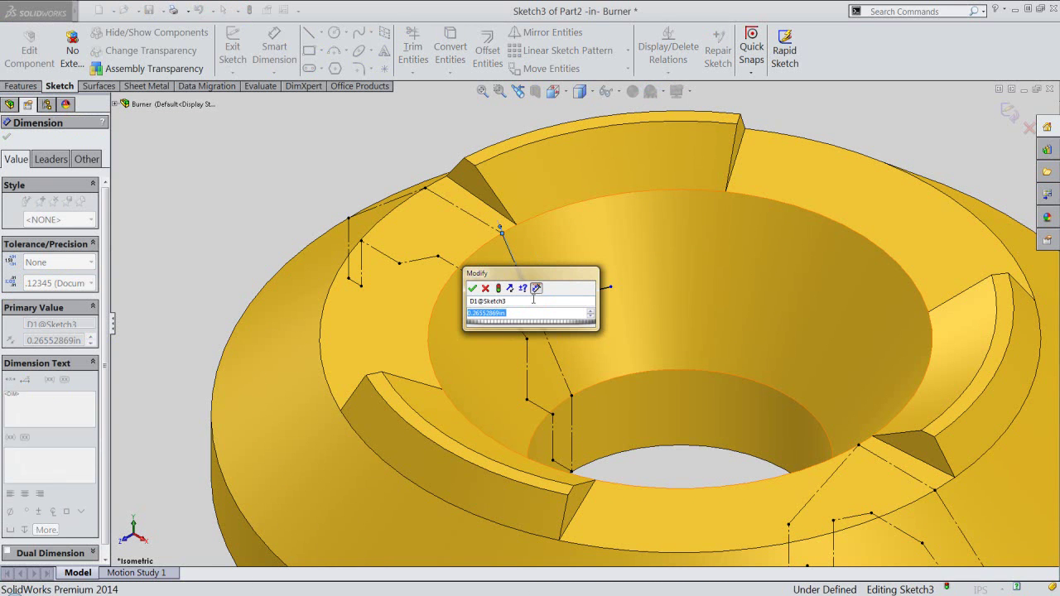
{"action": "type", "text": ".2505"}
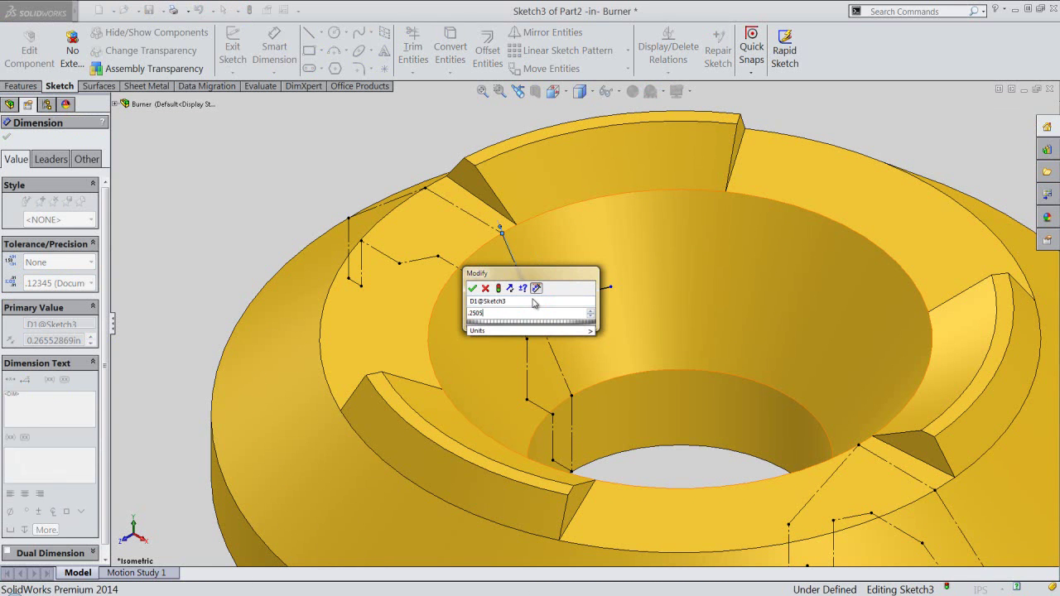
{"action": "key", "text": "Return"}
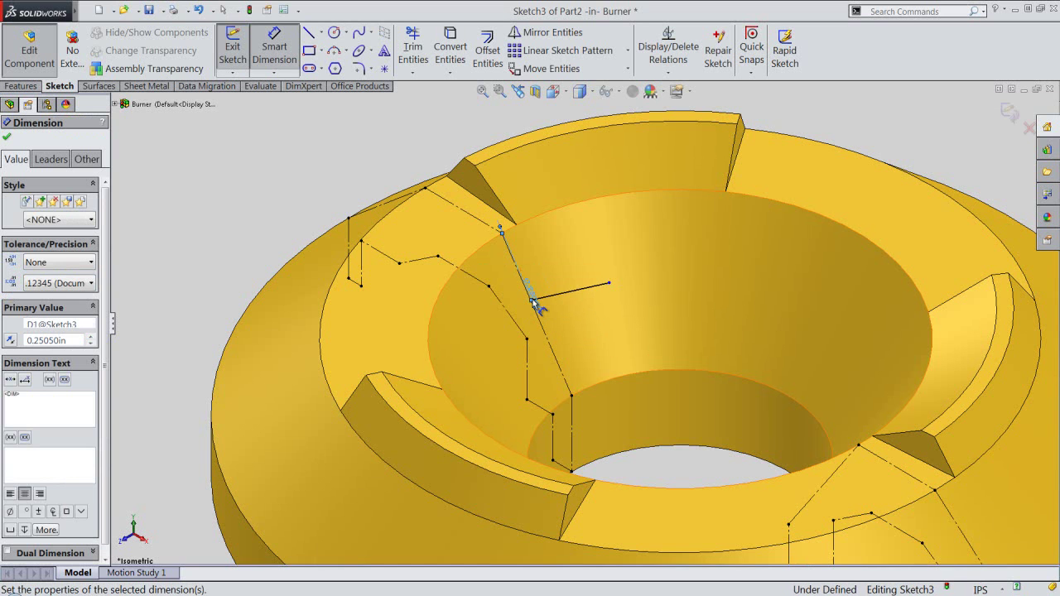
{"action": "right_click", "coordinate": [384, 158]}
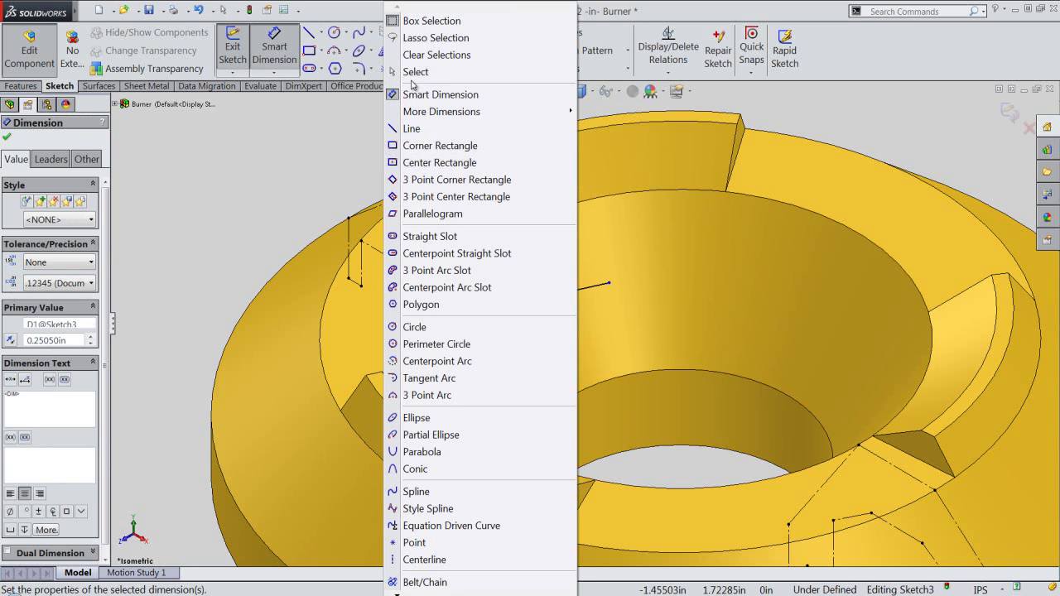
{"action": "left_click", "coordinate": [412, 71]}
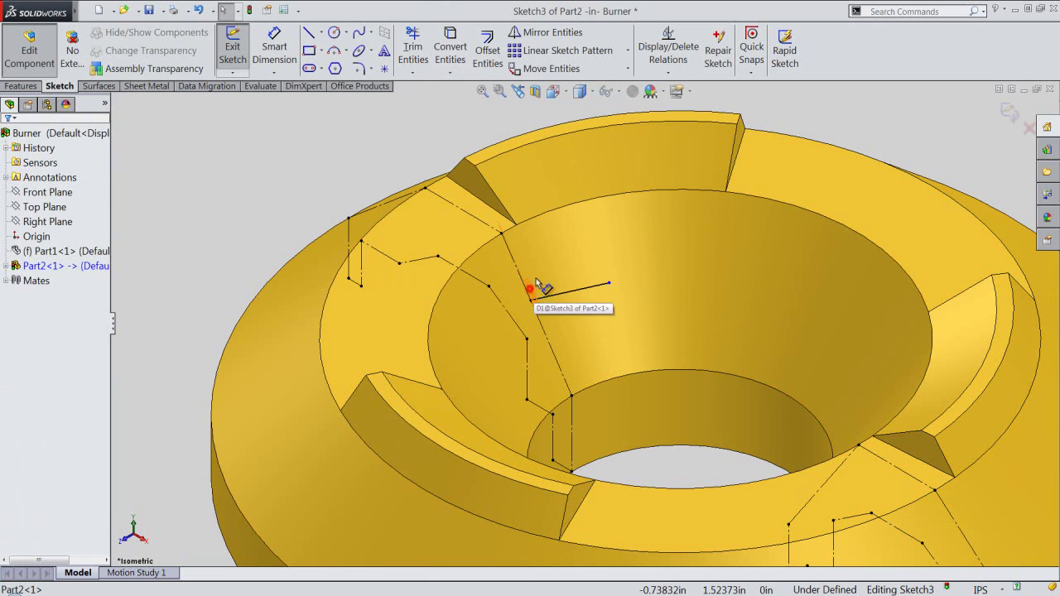
{"action": "left_click", "coordinate": [348, 172]}
{"action": "left_click", "coordinate": [347, 167]}
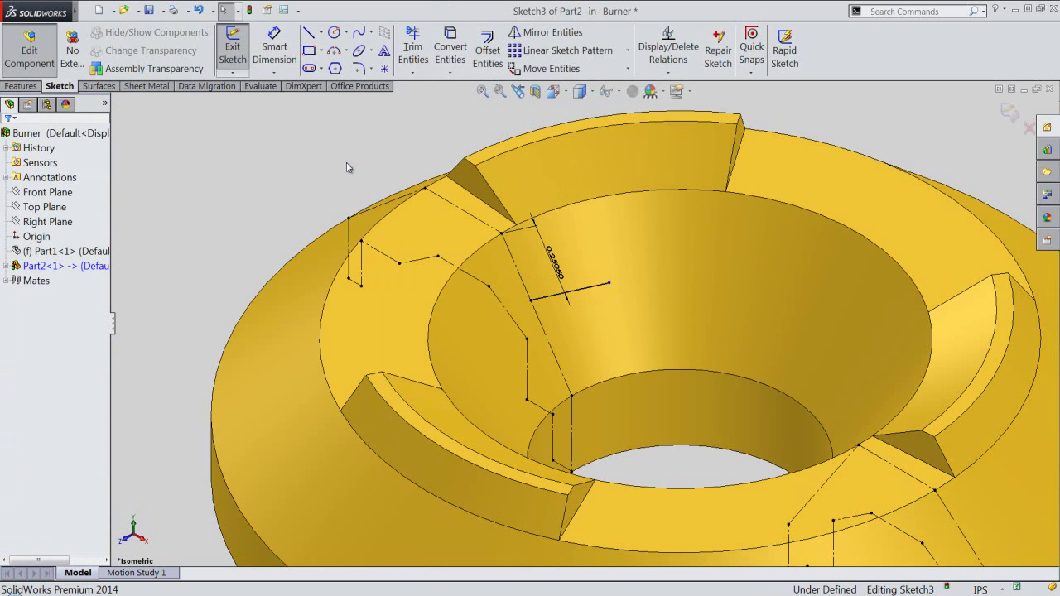
{"action": "left_click", "coordinate": [1009, 110]}
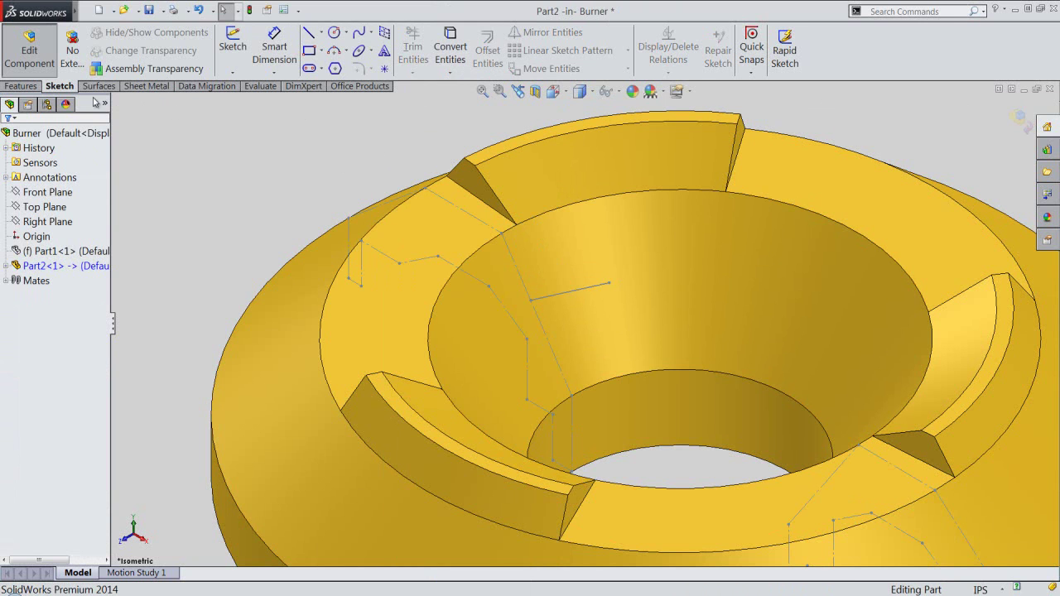
- Create Plane1 through the short line's endpoint, perpendicular to that line
{"action": "left_click", "coordinate": [33, 86]}
{"action": "left_click", "coordinate": [819, 75]}
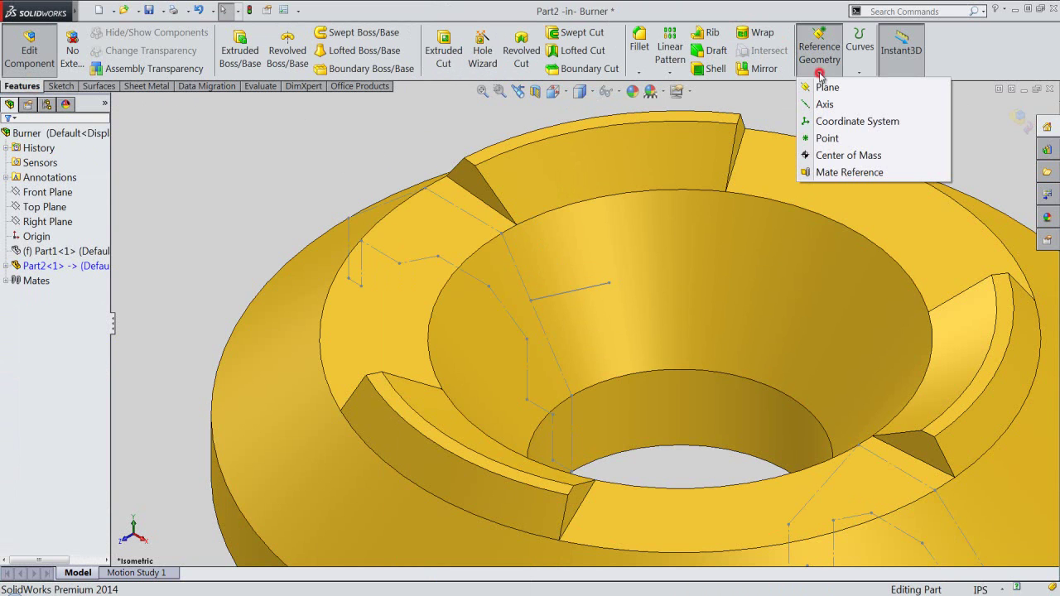
{"action": "left_click", "coordinate": [825, 88]}
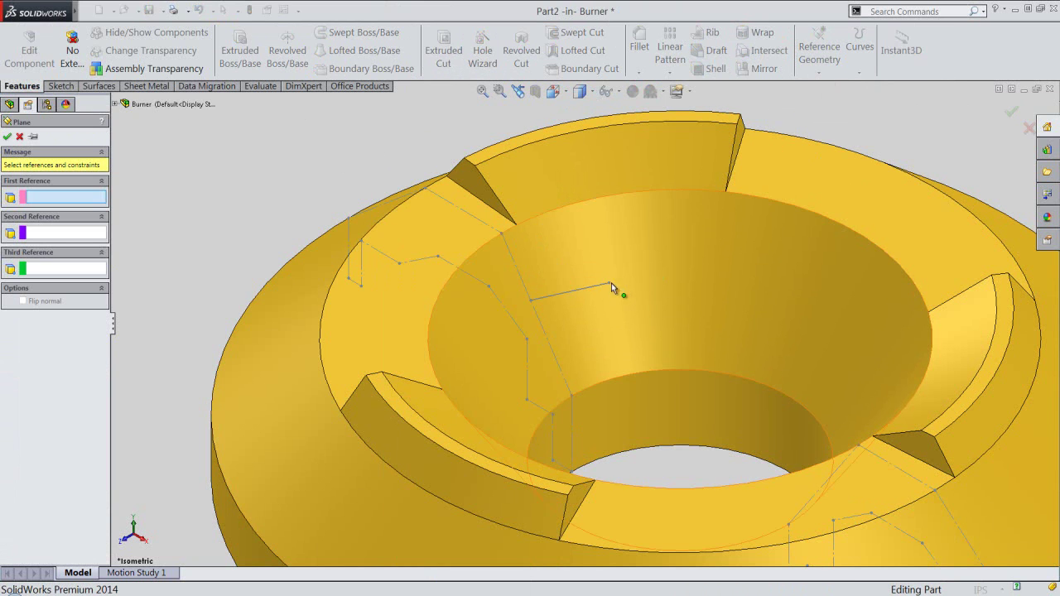
{"action": "left_click", "coordinate": [610, 283]}
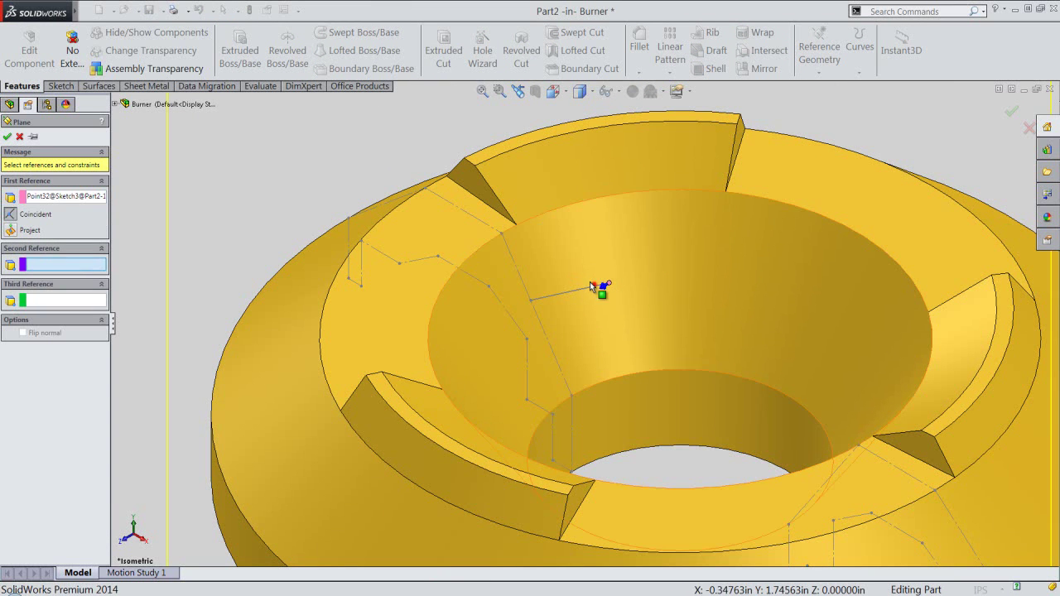
{"action": "left_click", "coordinate": [589, 287]}
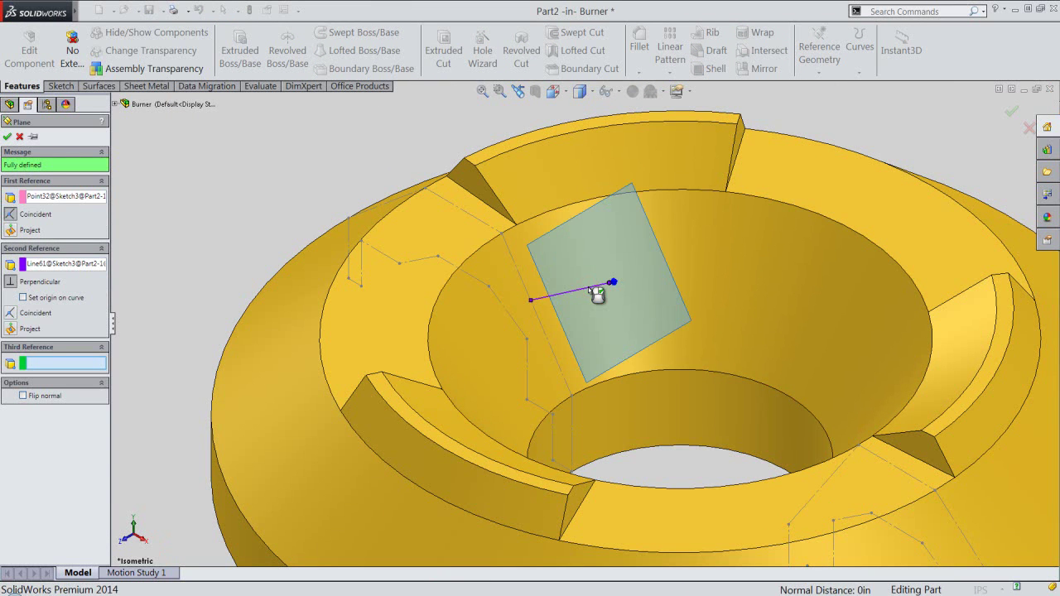
{"action": "left_click", "coordinate": [9, 138]}
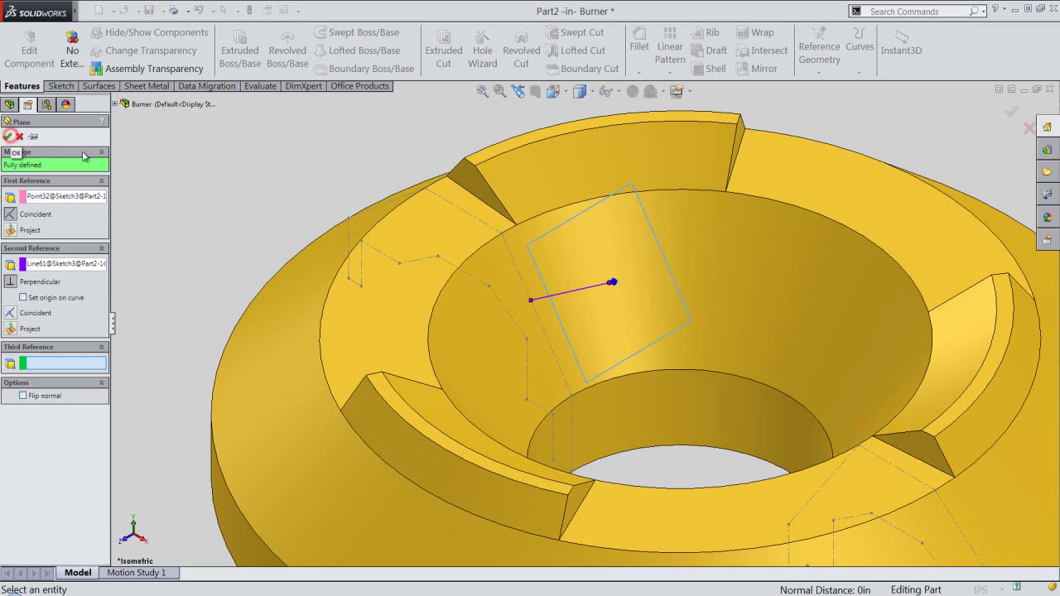
{"action": "left_click", "coordinate": [227, 170]}
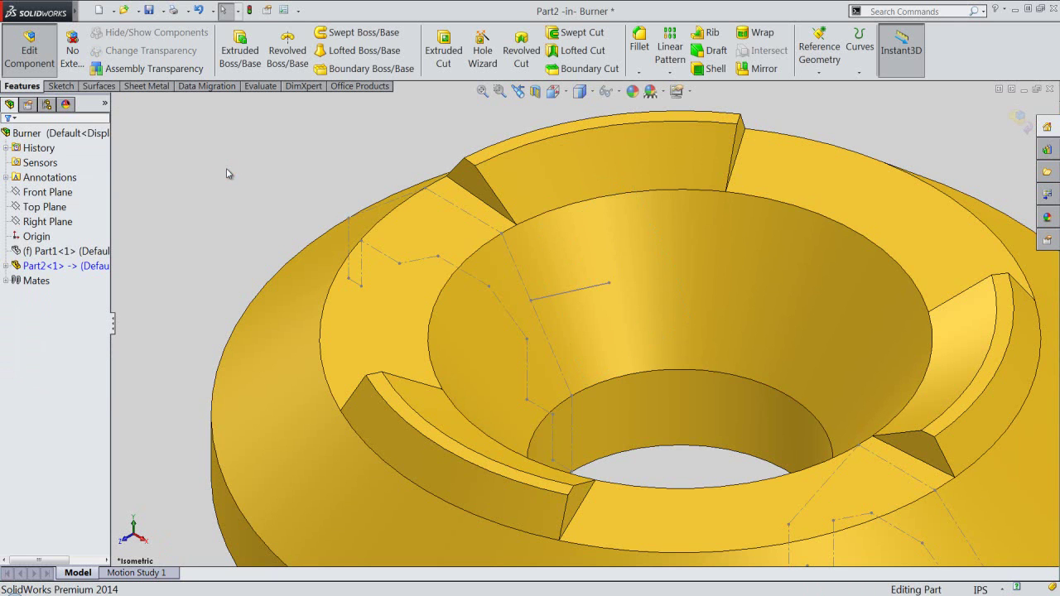
- Show planes and sketch a 0.0625 diameter circle on Plane1 at the line's endpoint
{"action": "left_click", "coordinate": [617, 91]}
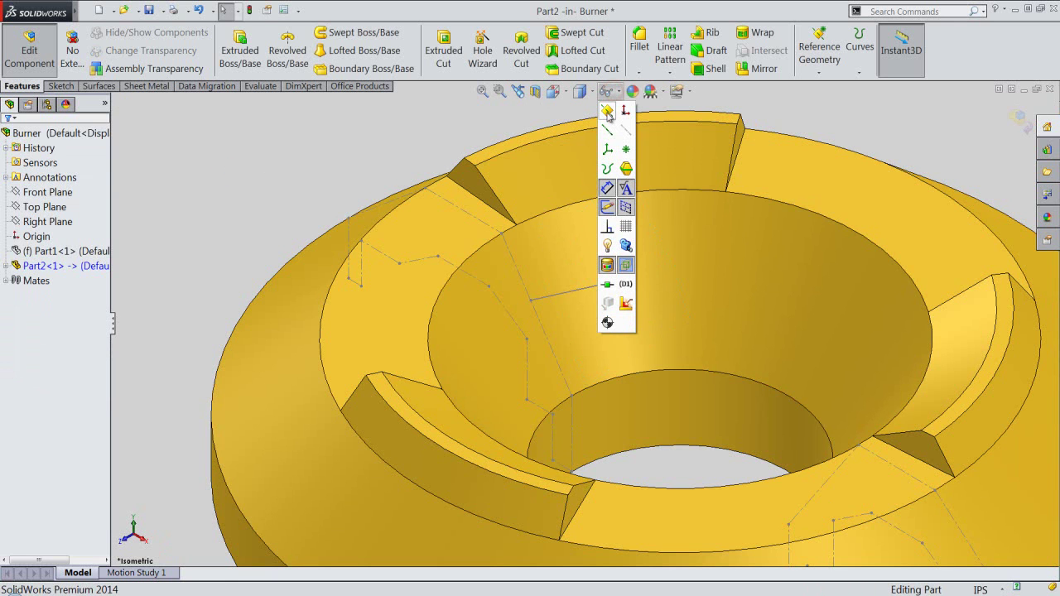
{"action": "left_click", "coordinate": [608, 113]}
{"action": "left_click", "coordinate": [373, 146]}
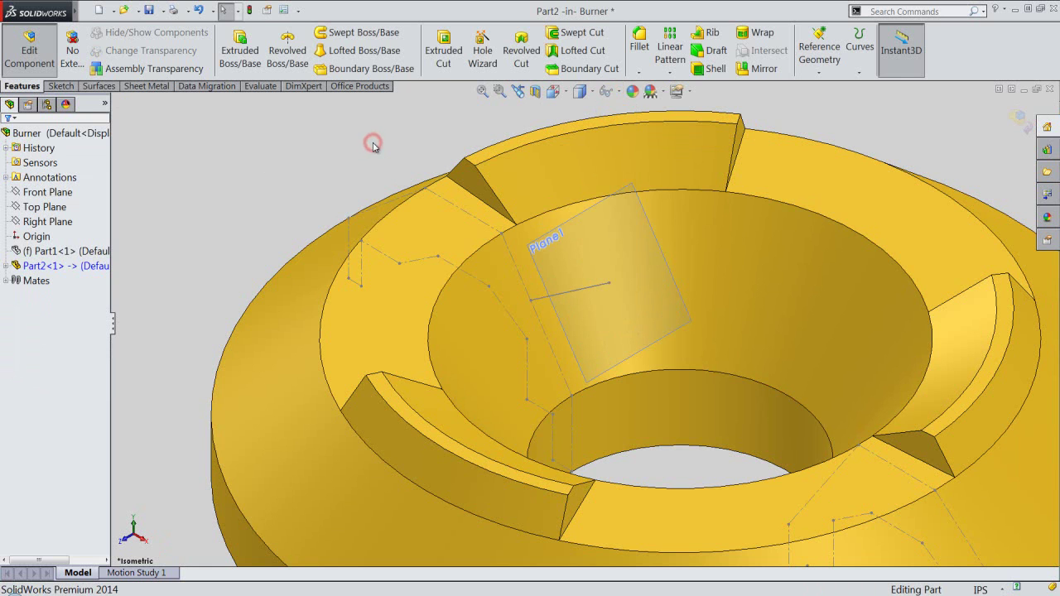
{"action": "left_click", "coordinate": [431, 63]}
{"action": "left_click", "coordinate": [539, 277]}
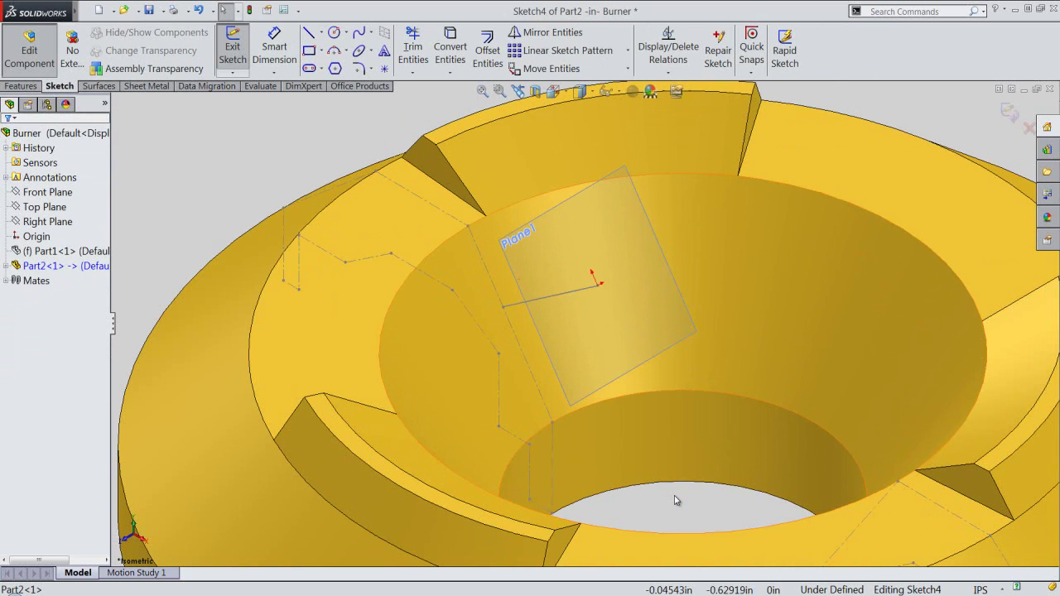
{"action": "right_click", "coordinate": [675, 495]}
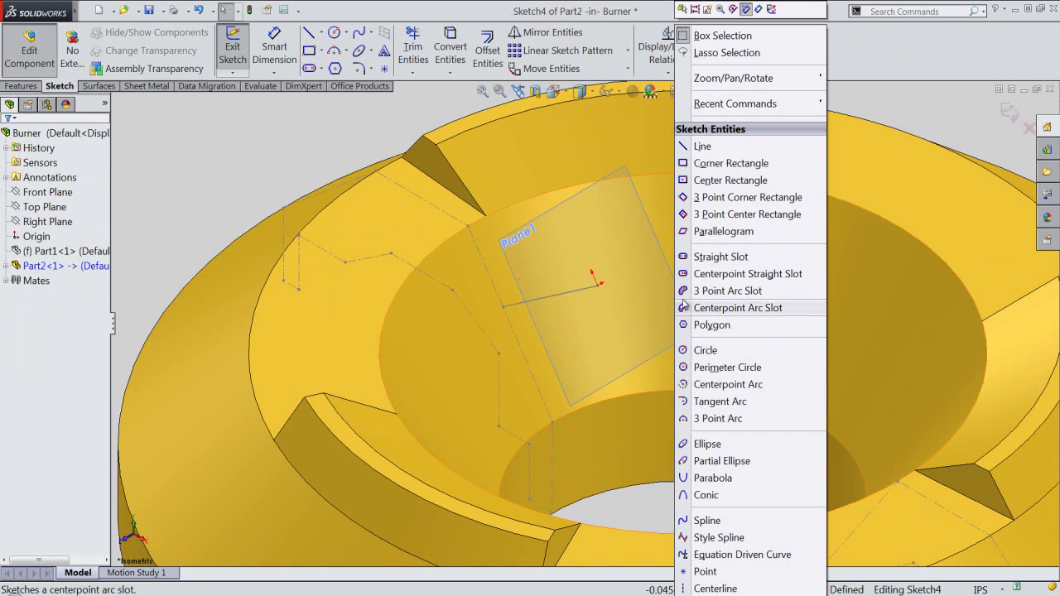
{"action": "left_click", "coordinate": [705, 350]}
{"action": "left_click", "coordinate": [596, 285]}
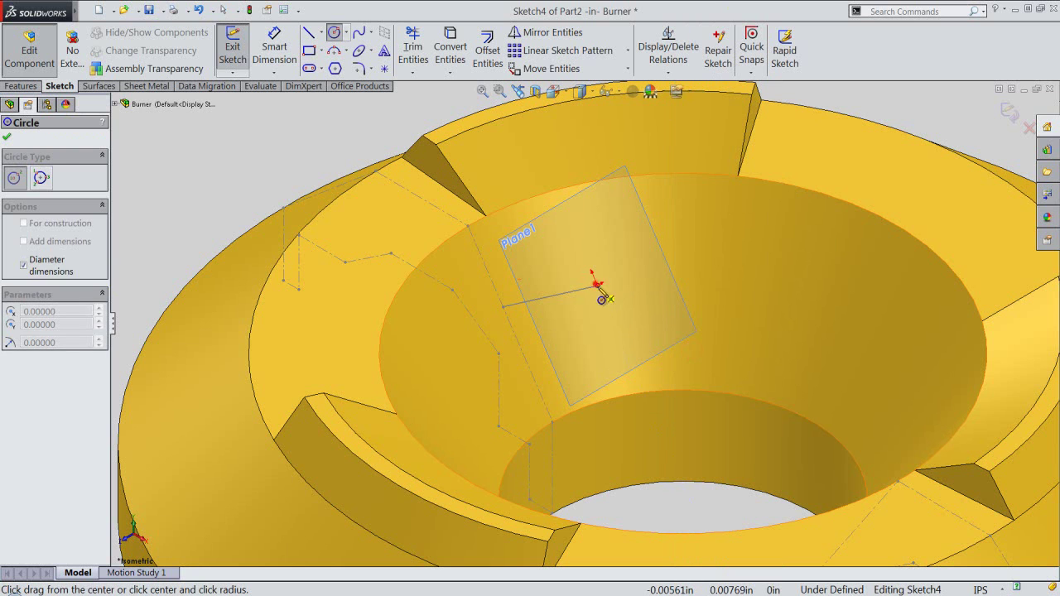
{"action": "type", "text": "0625"}
{"action": "key", "text": "Return"}
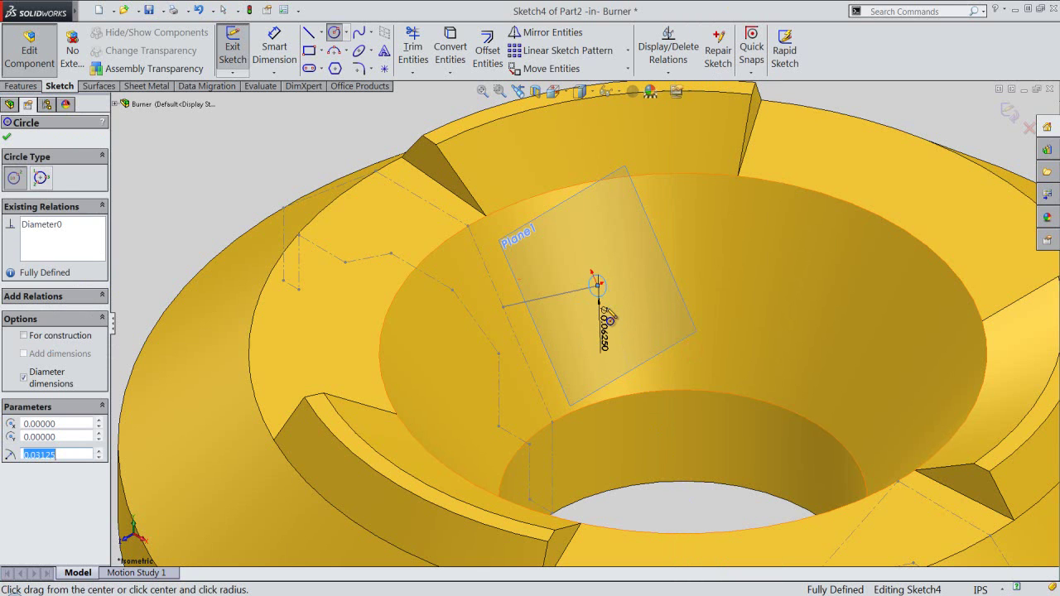
- Cut the circle Through All to pierce the inner cone wall
{"action": "right_click", "coordinate": [681, 503]}
{"action": "left_click", "coordinate": [774, 10]}
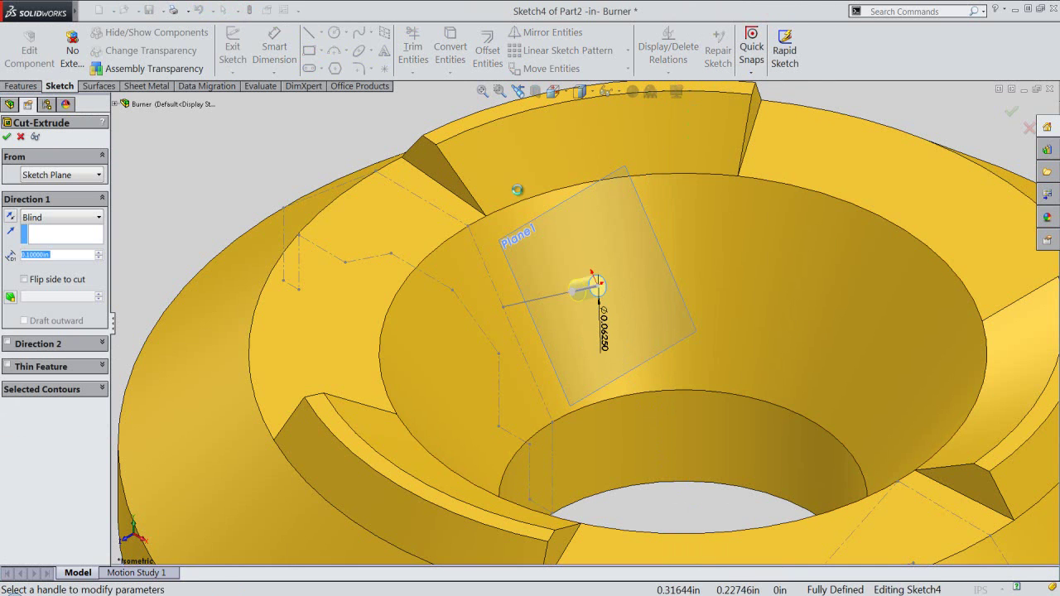
{"action": "left_click", "coordinate": [58, 216]}
{"action": "left_click", "coordinate": [50, 245]}
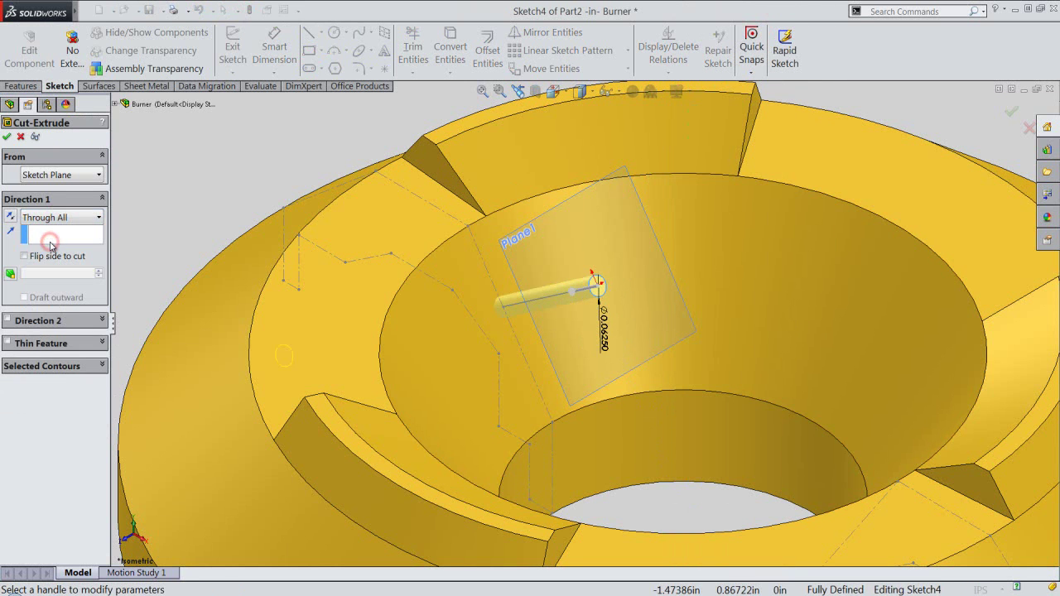
{"action": "left_click", "coordinate": [8, 137]}
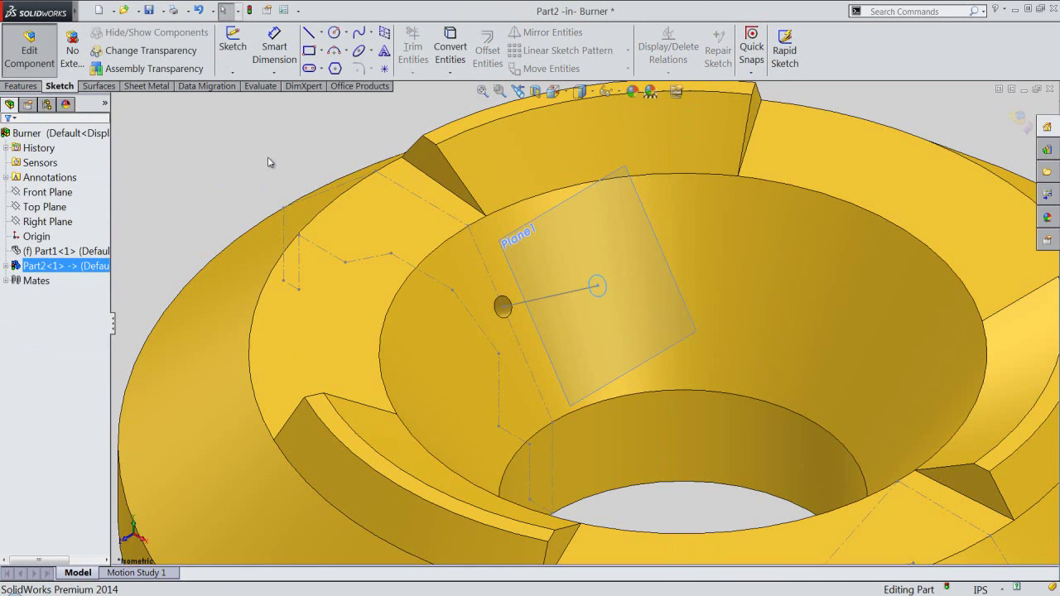
- Hide Sketch3 and Plane1 in Part2's feature tree
{"action": "left_click", "coordinate": [6, 266]}
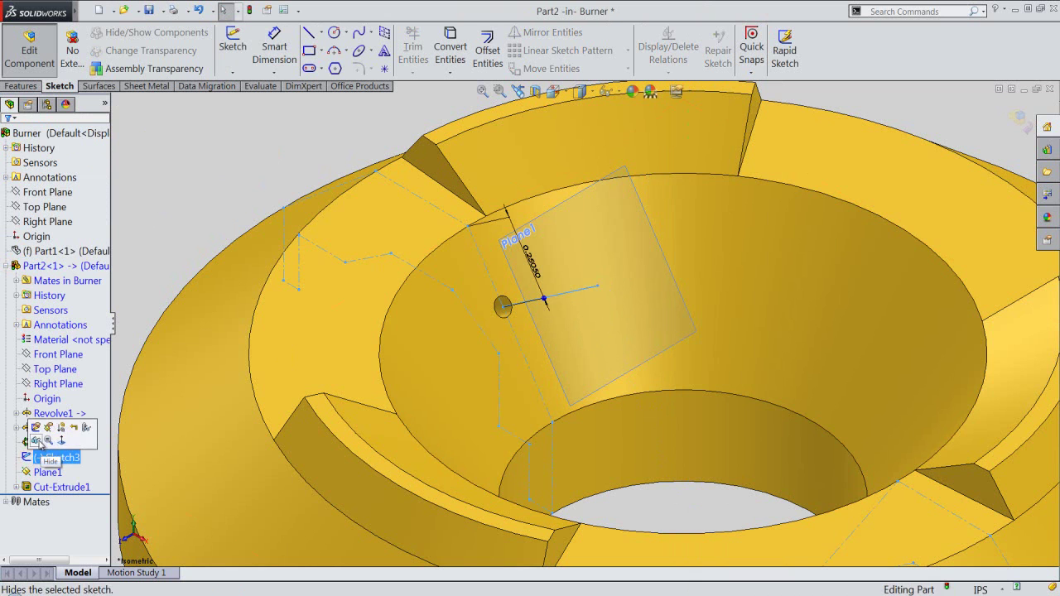
{"action": "left_click", "coordinate": [39, 439]}
{"action": "left_click", "coordinate": [26, 475]}
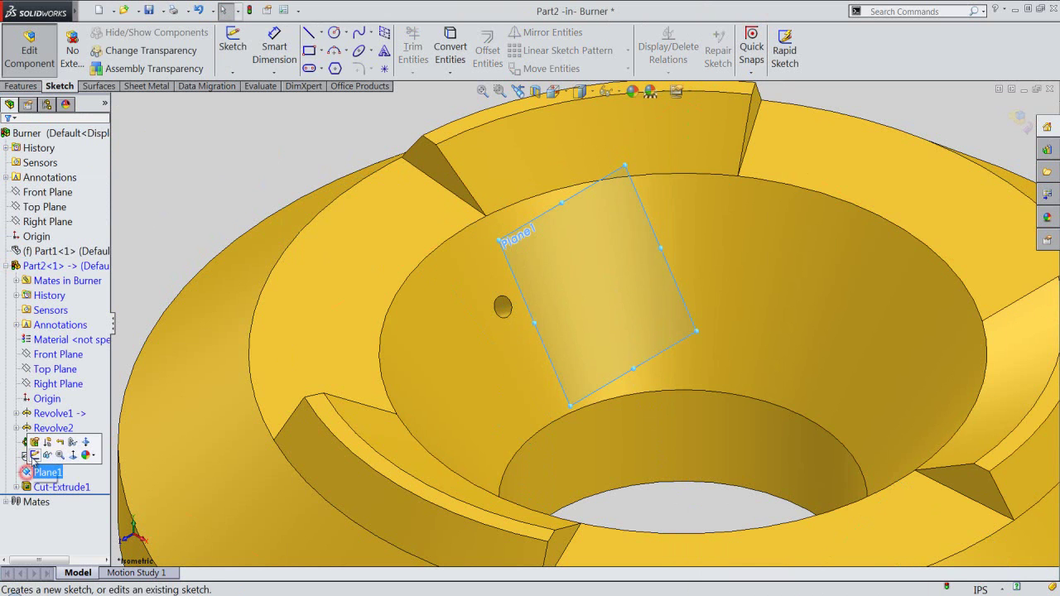
{"action": "left_click", "coordinate": [47, 455]}
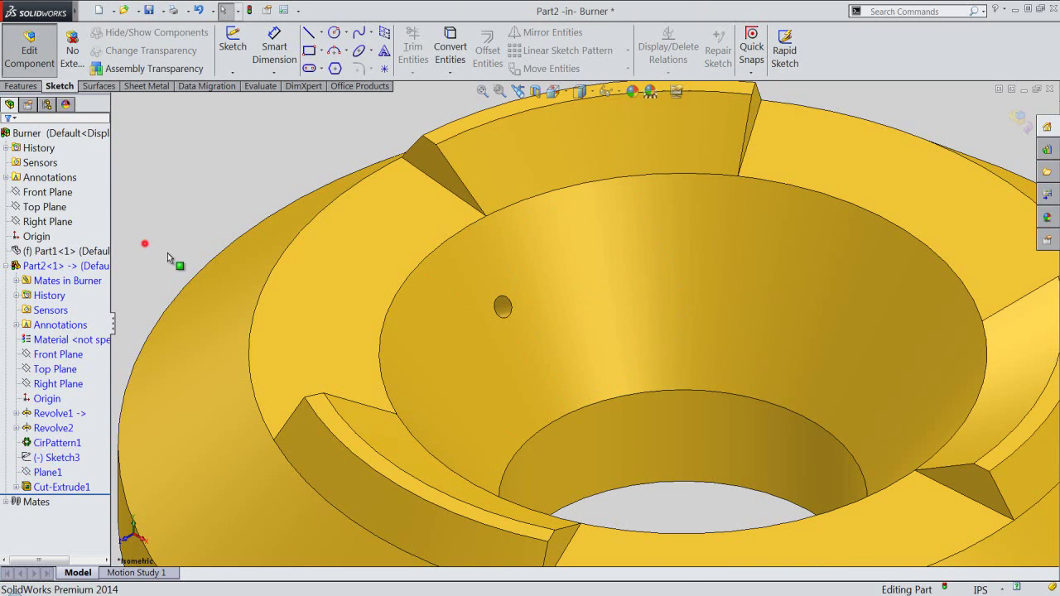
- Return to an isometric view, select Cut-Extrude1 and display the cap's central axis
{"action": "scroll", "coordinate": [167, 252], "scroll_direction": "up", "scroll_amount": 2}
{"action": "scroll", "coordinate": [549, 301], "scroll_direction": "down", "scroll_amount": 6}
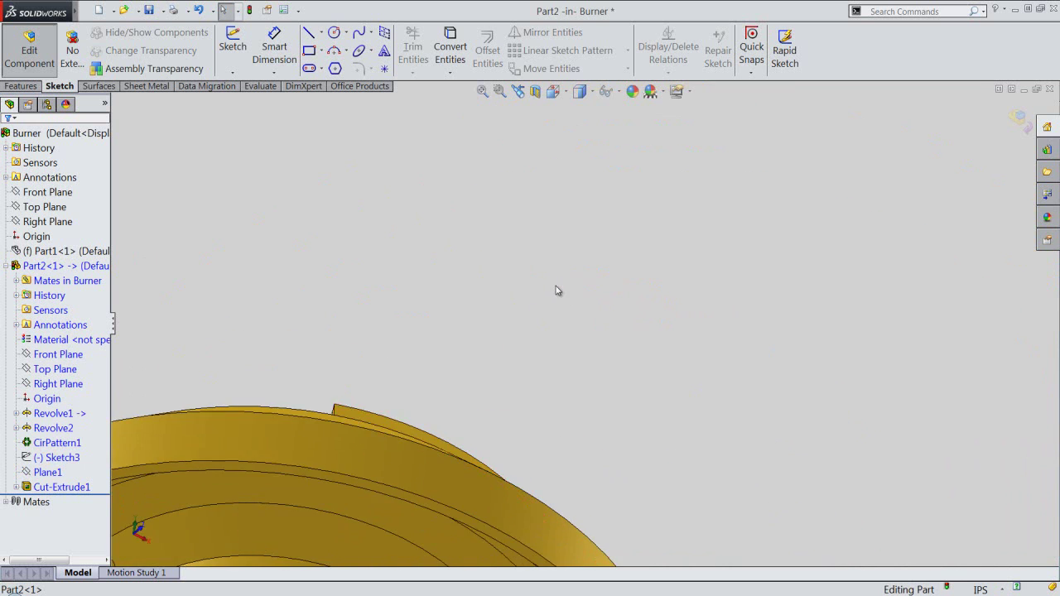
{"action": "mouse_move", "coordinate": [247, 505]}
{"action": "middle_mouse_down"}
{"action": "mouse_move", "coordinate": [307, 407]}
{"action": "mouse_move", "coordinate": [320, 460]}
{"action": "middle_mouse_up"}
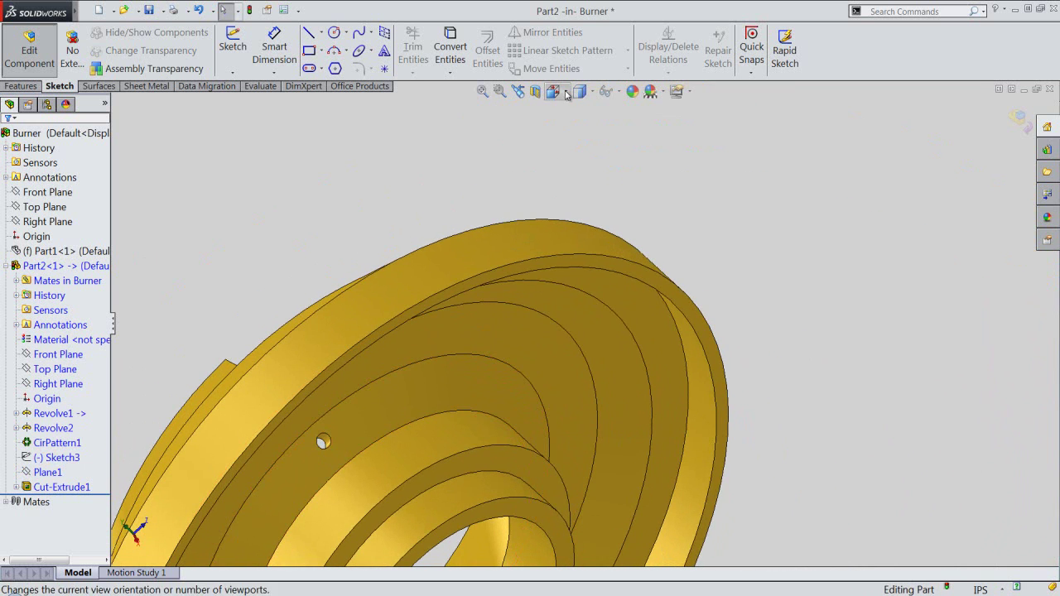
{"action": "key", "text": "f"}
{"action": "left_click", "coordinate": [566, 94]}
{"action": "left_click", "coordinate": [605, 109]}
{"action": "left_click", "coordinate": [583, 281]}
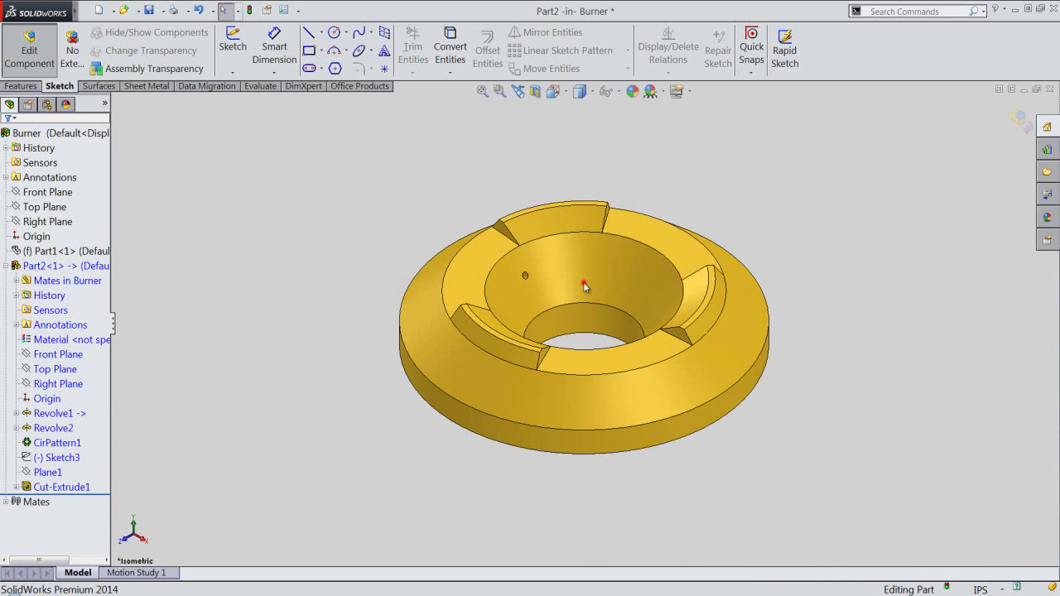
{"action": "scroll", "coordinate": [567, 258], "scroll_direction": "down", "scroll_amount": 3}
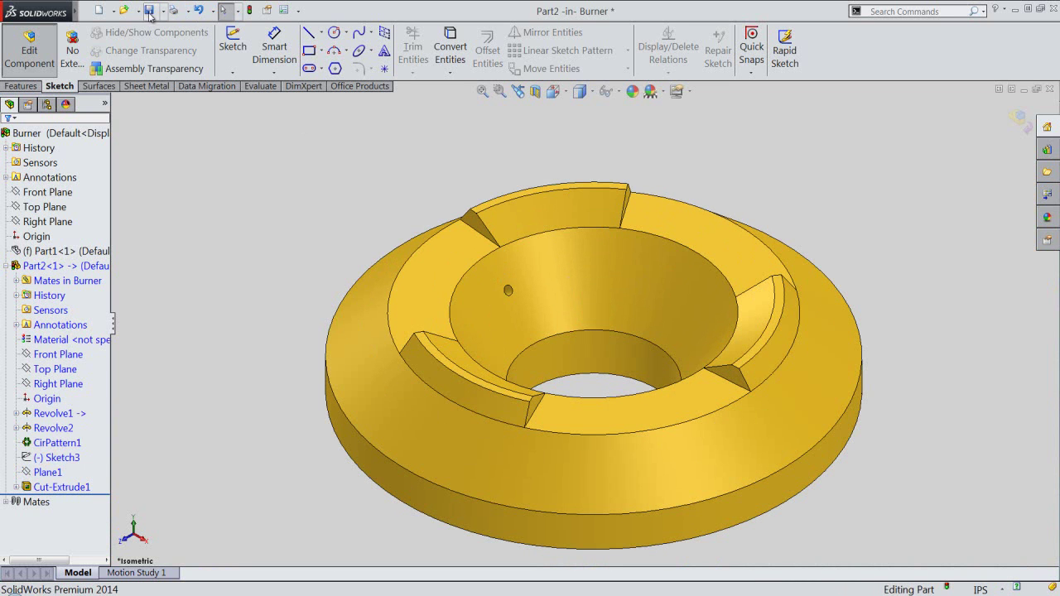
{"action": "left_click", "coordinate": [317, 217]}
{"action": "left_click", "coordinate": [73, 488]}
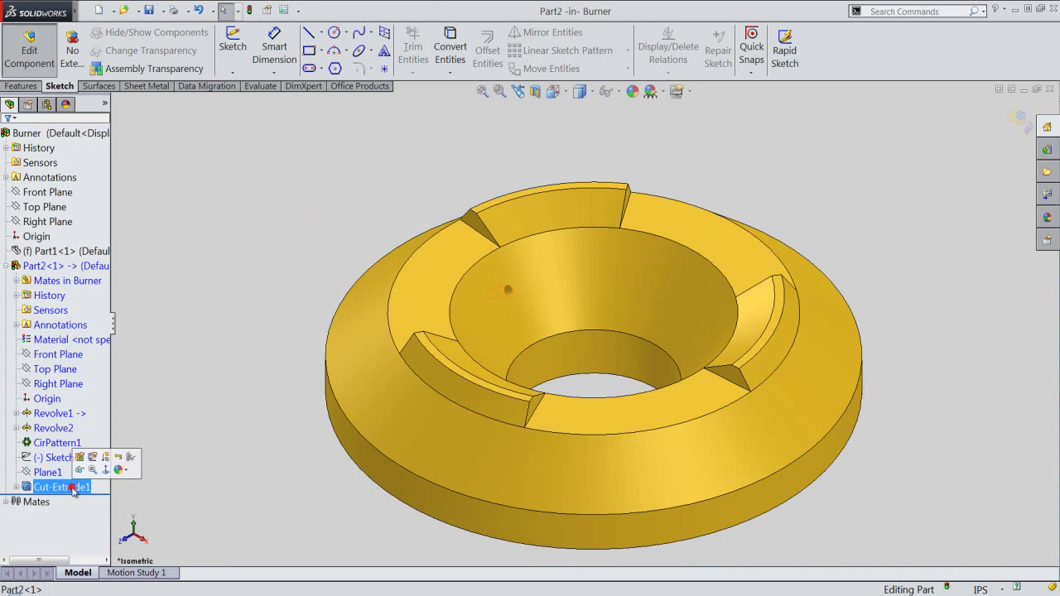
{"action": "left_click", "coordinate": [617, 91]}
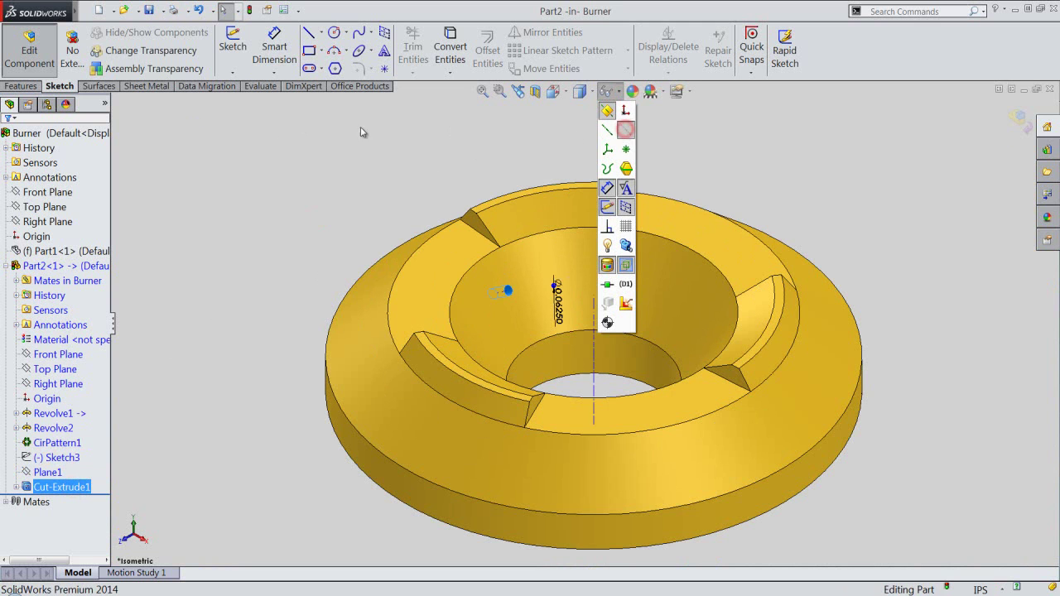
{"action": "left_click", "coordinate": [35, 88]}
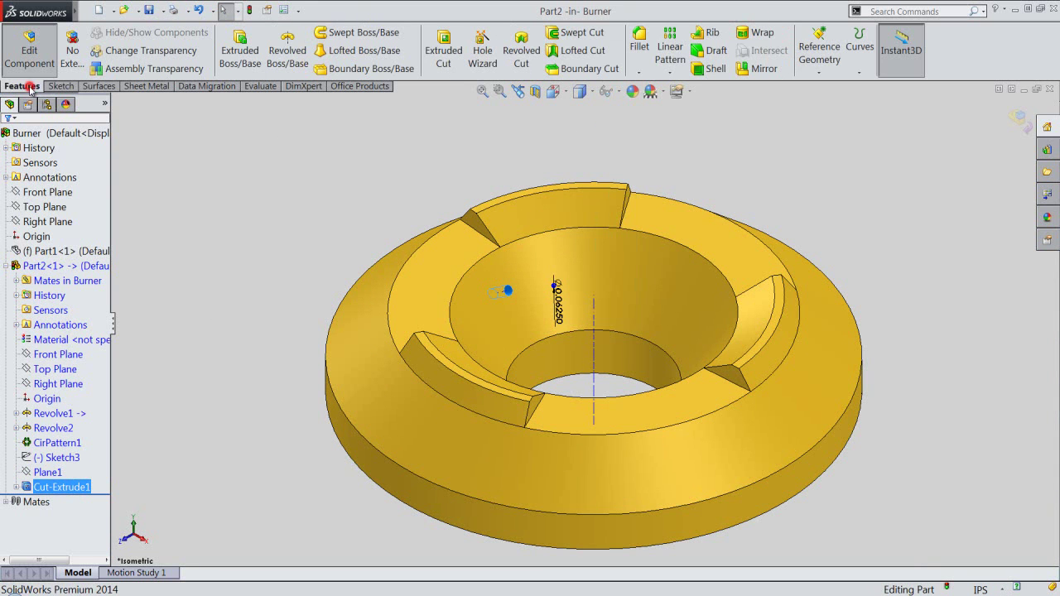
- Circular-pattern the hole into 36 evenly spaced instances around the central axis
{"action": "left_click", "coordinate": [672, 73]}
{"action": "left_click", "coordinate": [694, 104]}
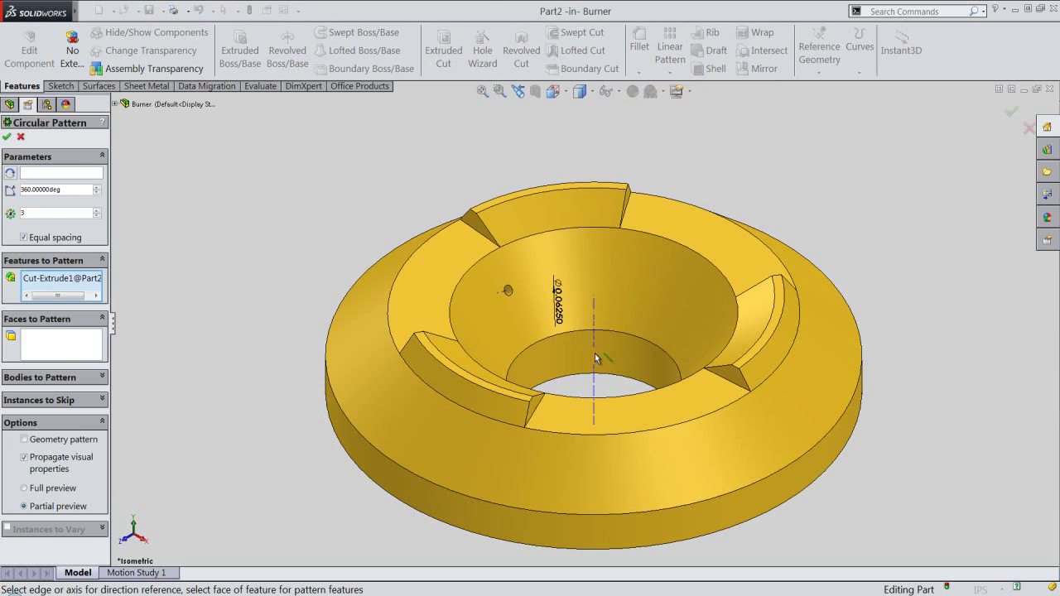
{"action": "left_click", "coordinate": [60, 214]}
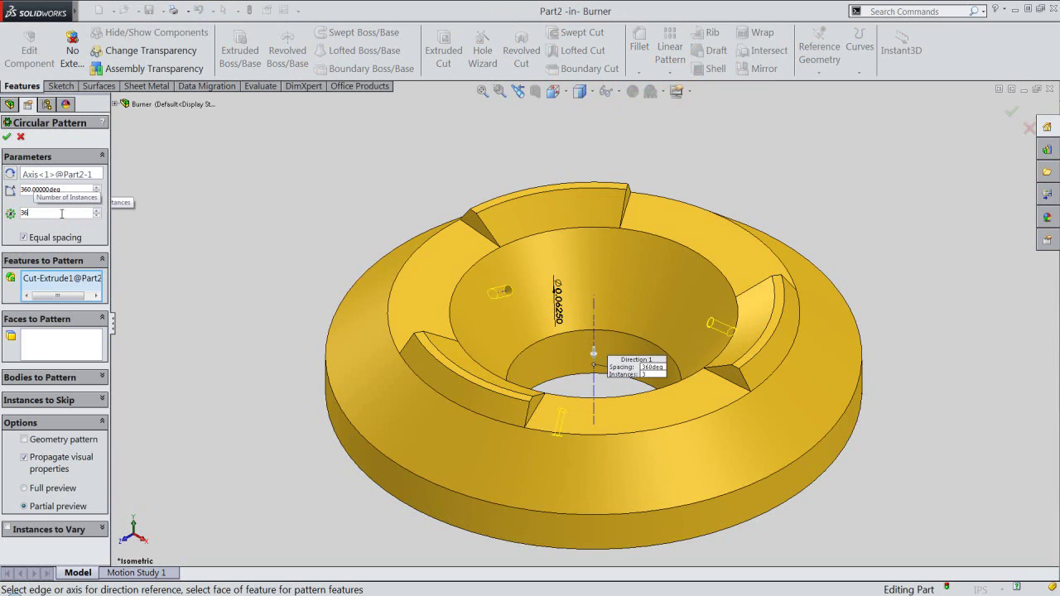
{"action": "key", "text": "Return"}
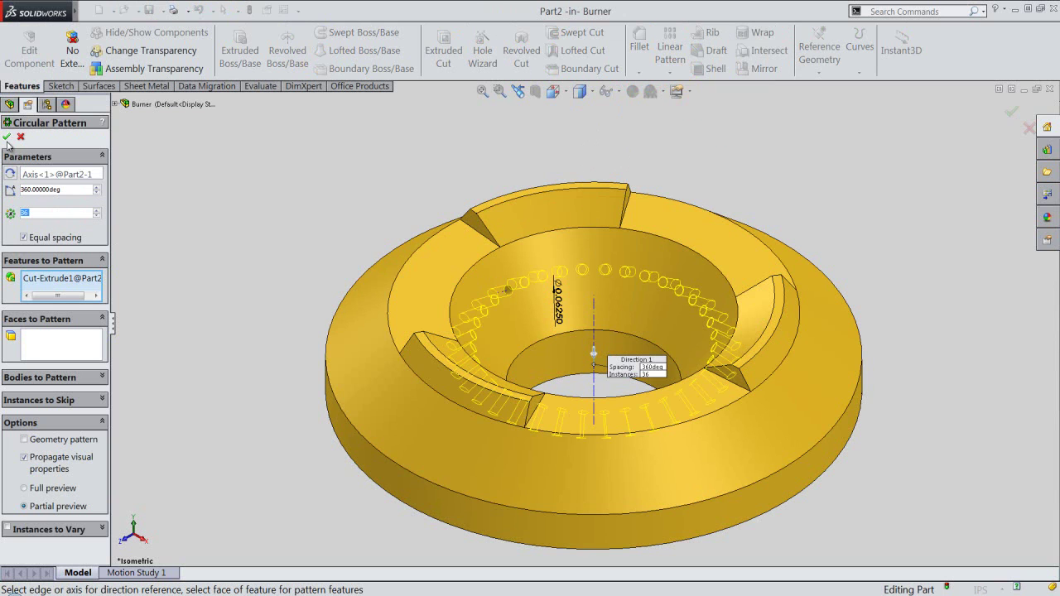
{"action": "left_click", "coordinate": [6, 136]}
{"action": "left_click", "coordinate": [313, 250]}
- Inspect the new ring of holes from another angle and rebuild the model
{"action": "left_click", "coordinate": [618, 91]}
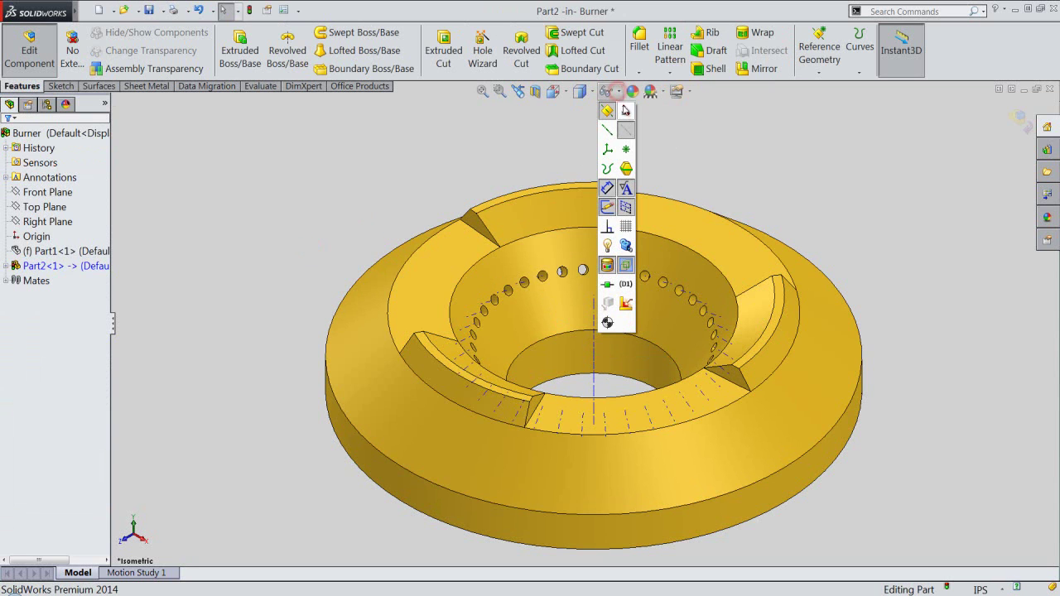
{"action": "left_click", "coordinate": [530, 168]}
{"action": "middle_click_drag", "start_coordinate": [545, 448], "coordinate": [585, 236]}
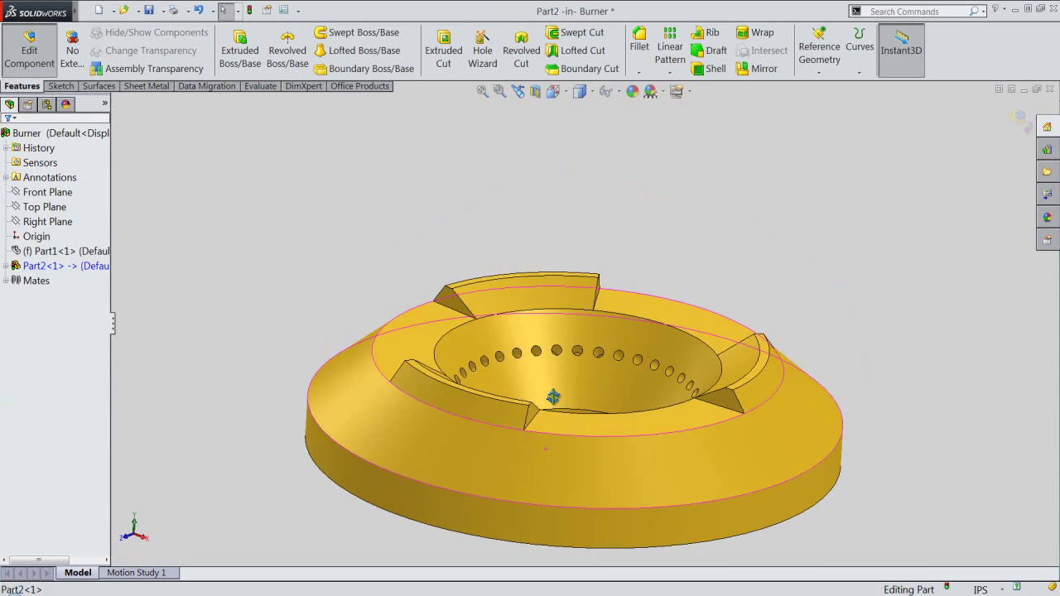
{"action": "left_click", "coordinate": [517, 91]}
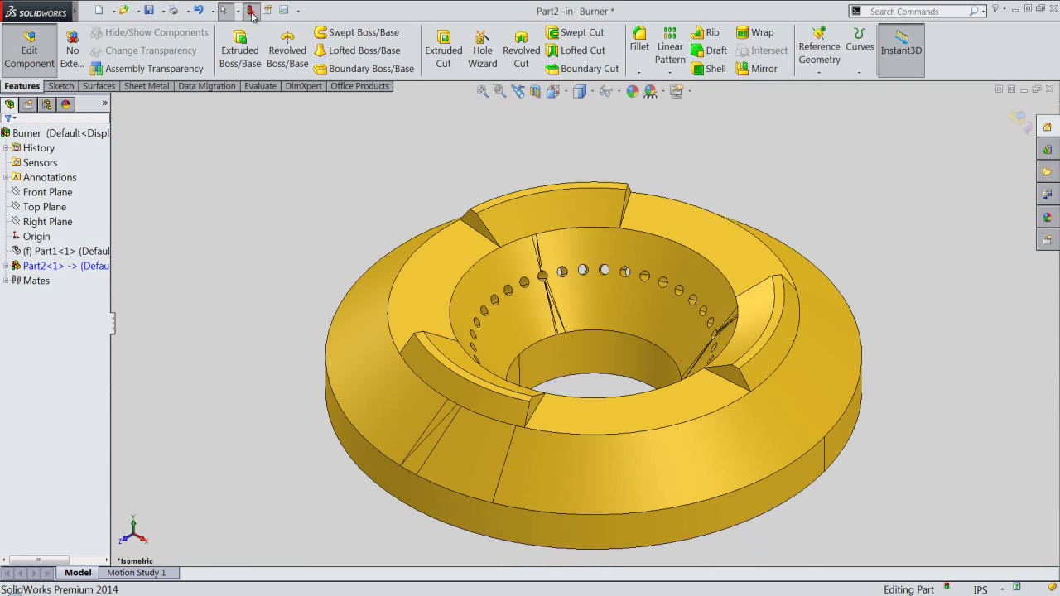
{"action": "left_click", "coordinate": [251, 10]}
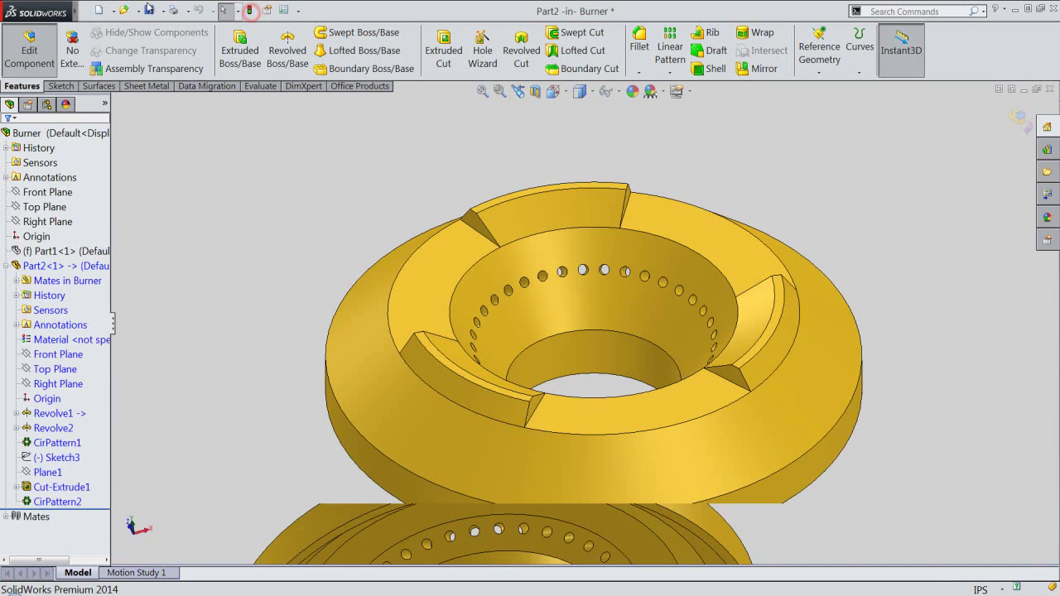
{"action": "left_click", "coordinate": [337, 223]}
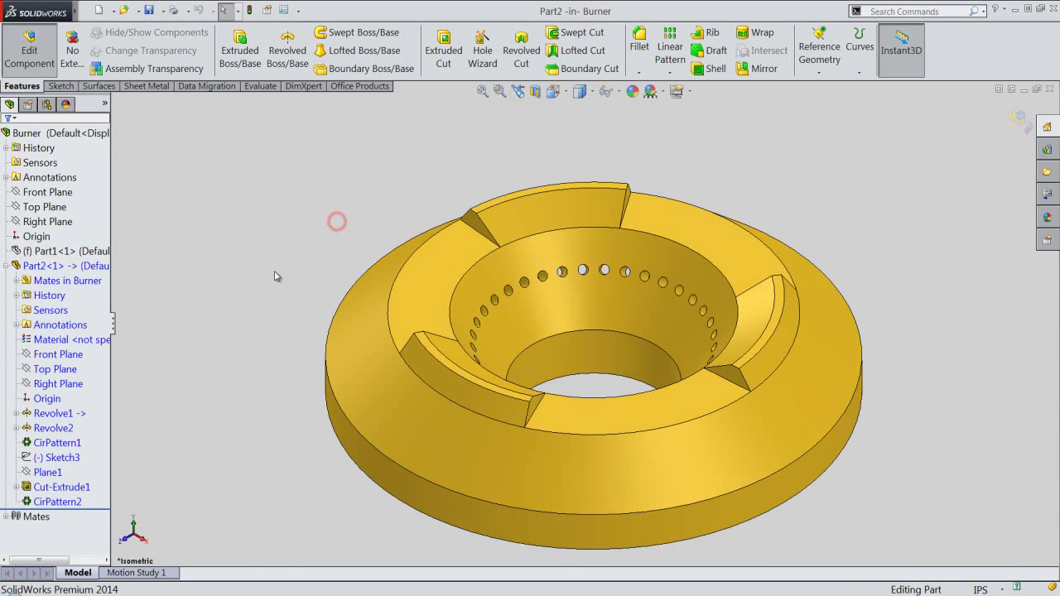
- Edit Sketch3 and draw a short line perpendicular to the outer profile
{"action": "left_click", "coordinate": [62, 461]}
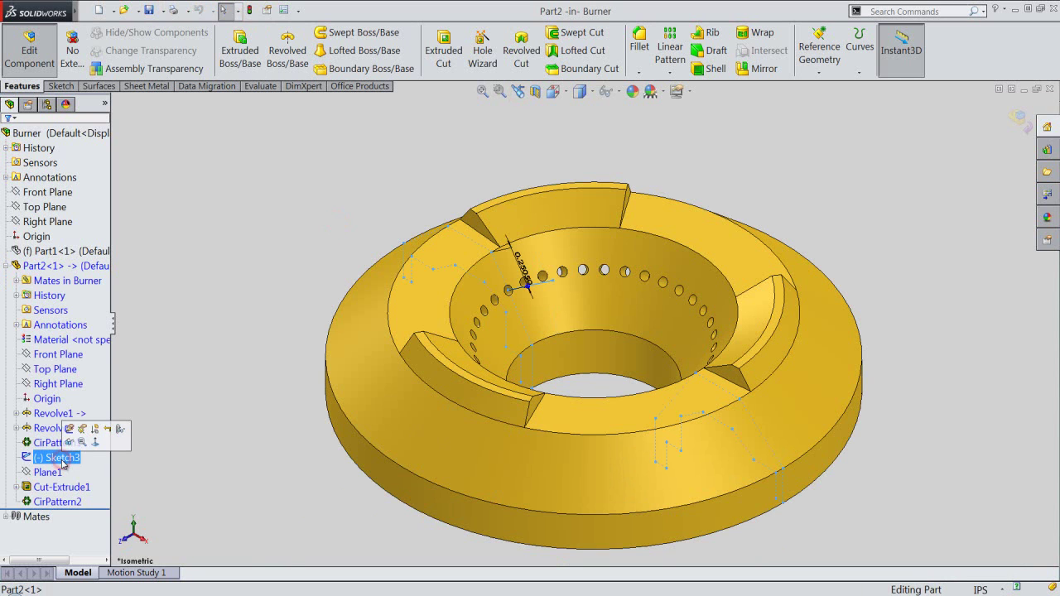
{"action": "left_click", "coordinate": [69, 428]}
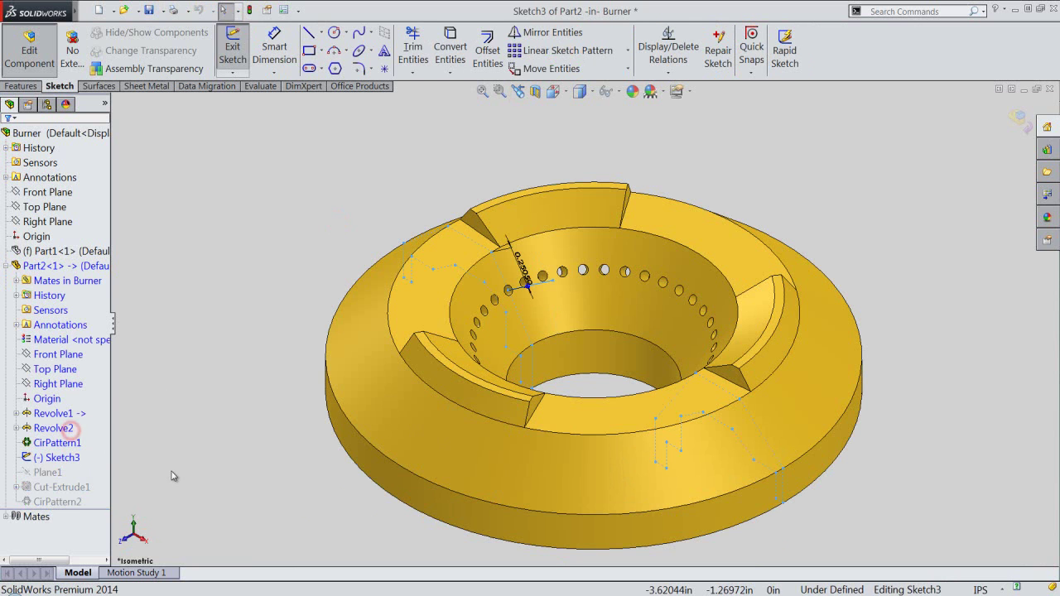
{"action": "scroll", "coordinate": [765, 466], "scroll_direction": "down", "scroll_amount": 1}
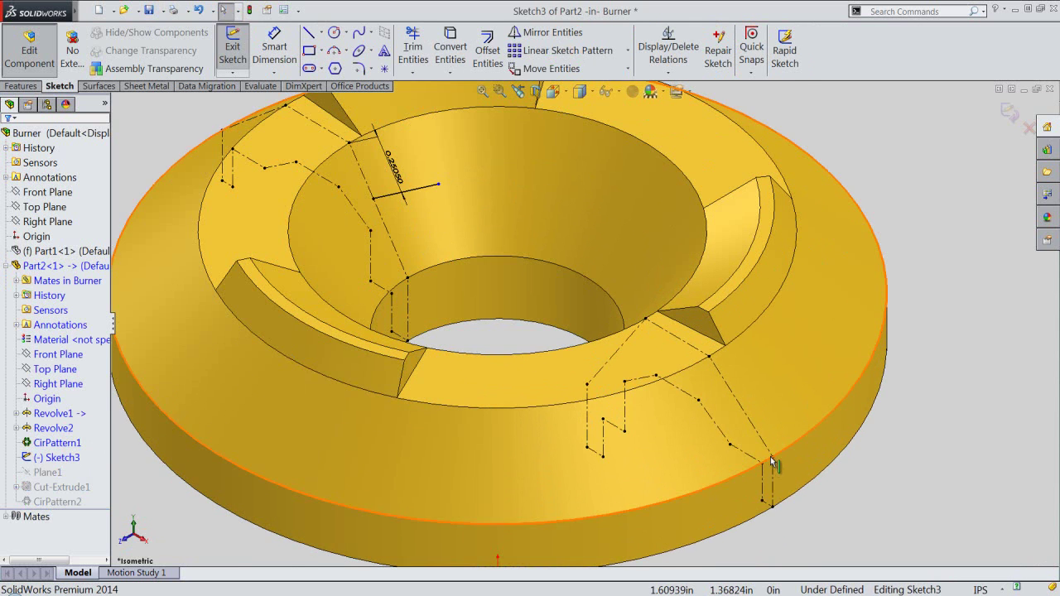
{"action": "scroll", "coordinate": [769, 464], "scroll_direction": "down", "scroll_amount": 1}
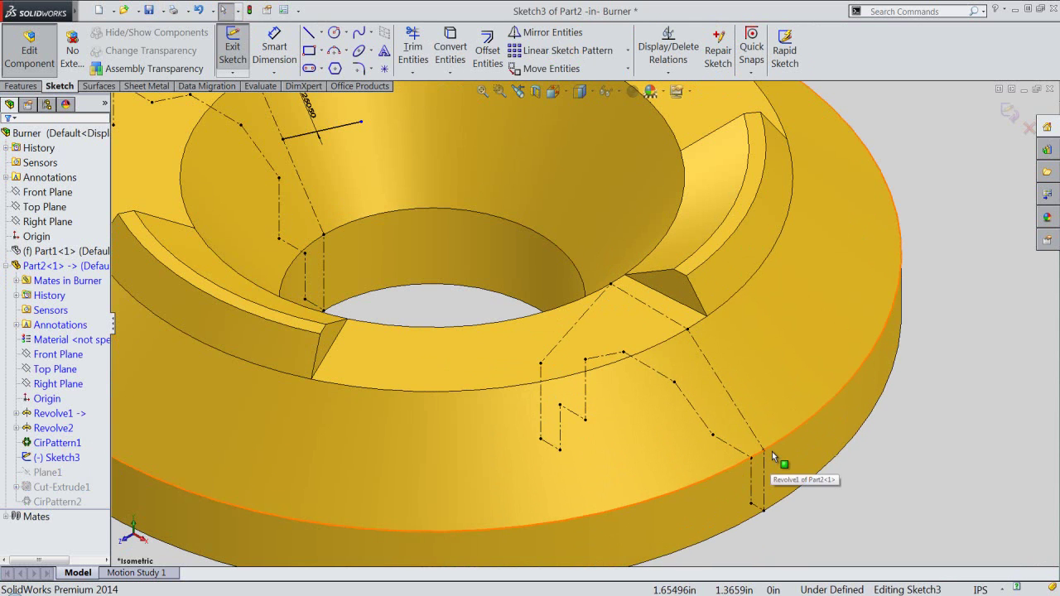
{"action": "left_click", "coordinate": [308, 33]}
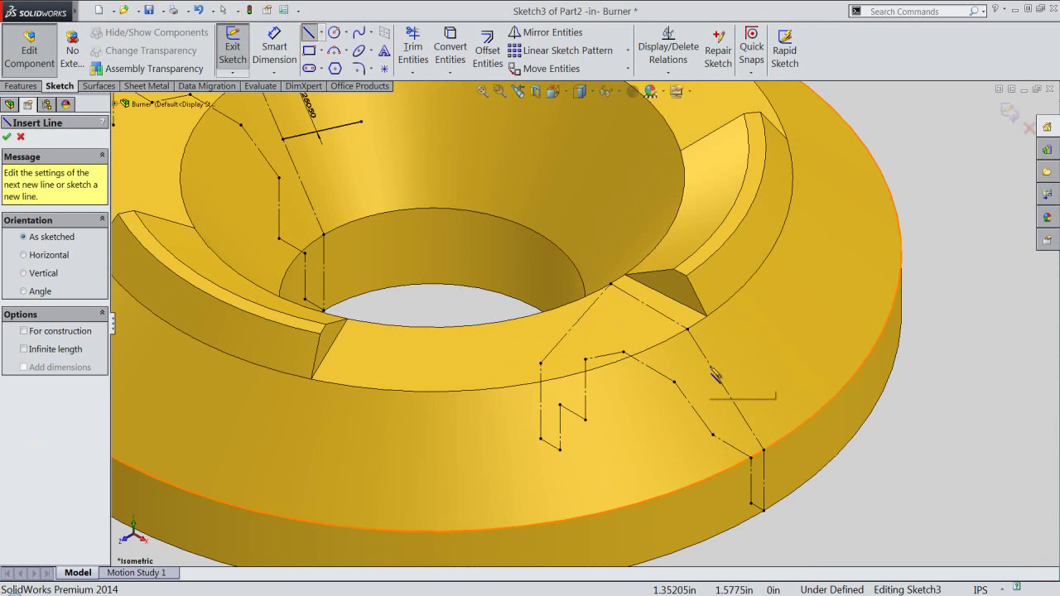
{"action": "left_click", "coordinate": [726, 389]}
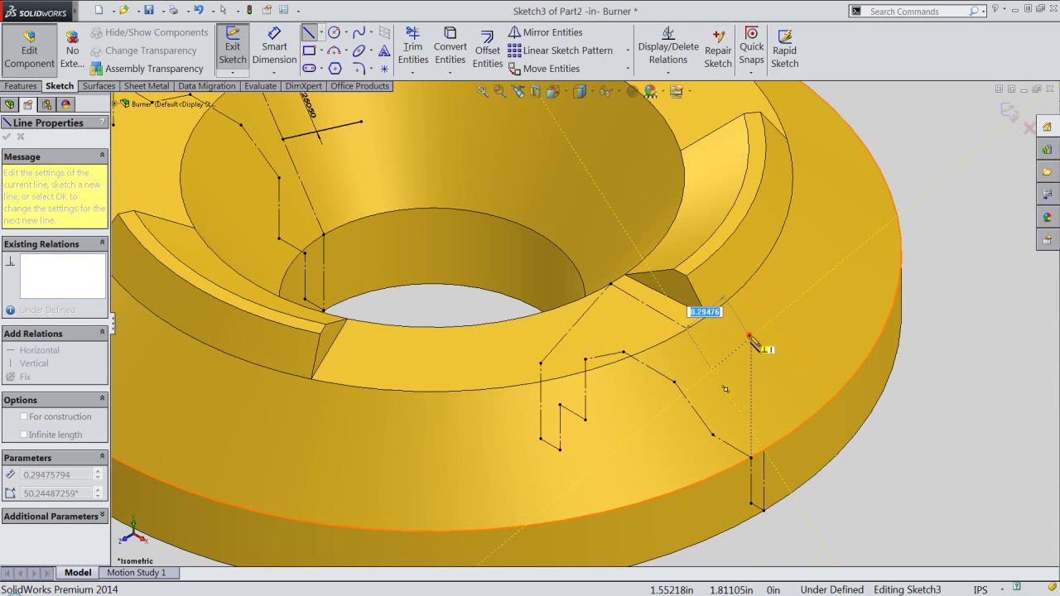
{"action": "left_click", "coordinate": [749, 338]}
- Dimension the new line from the profile point to 0.1535 in
{"action": "right_click", "coordinate": [750, 339]}
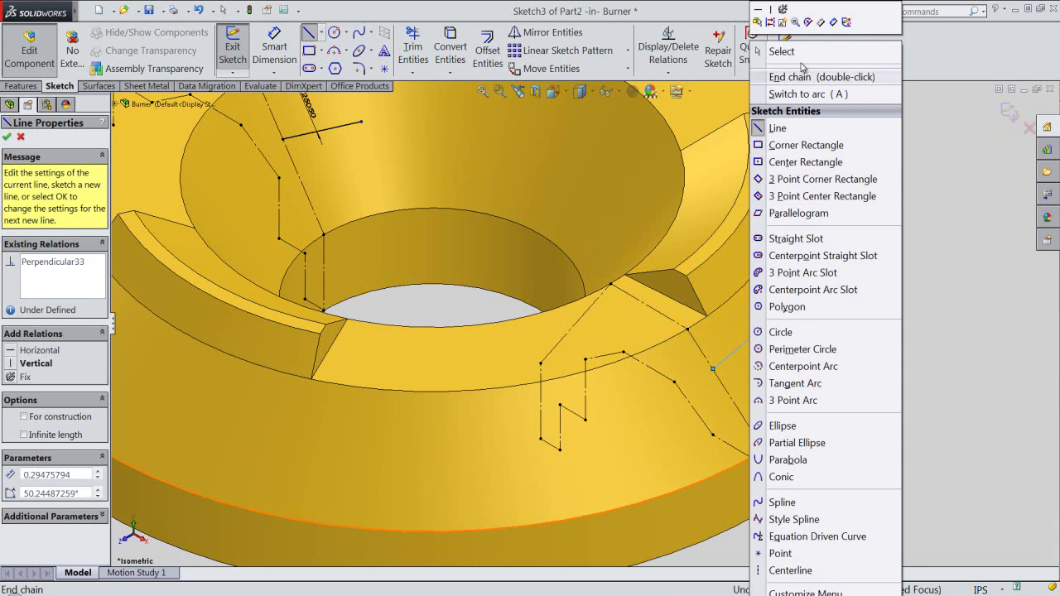
{"action": "left_click", "coordinate": [832, 23]}
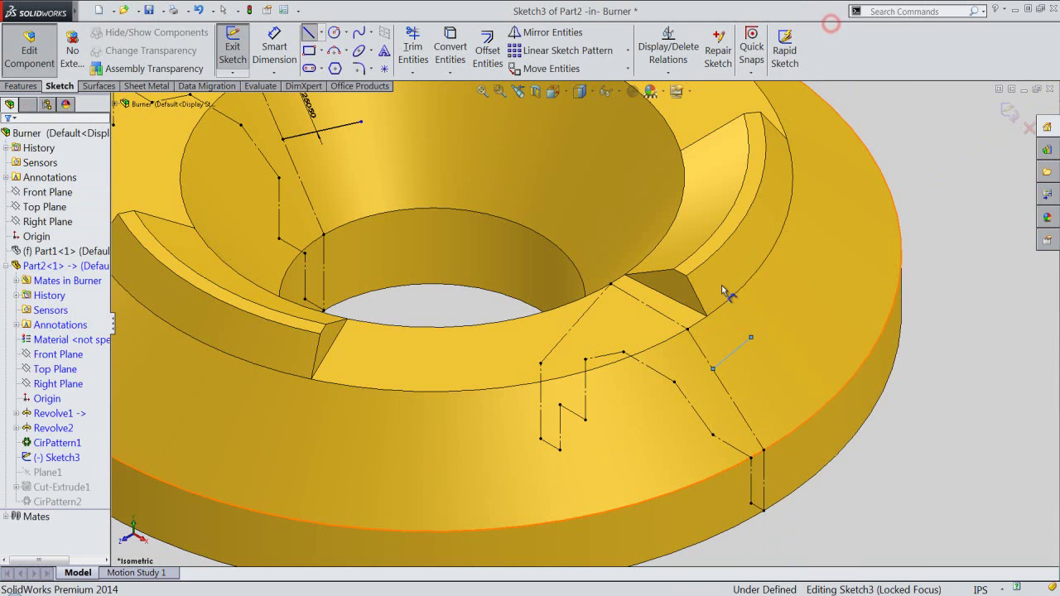
{"action": "left_click", "coordinate": [688, 330]}
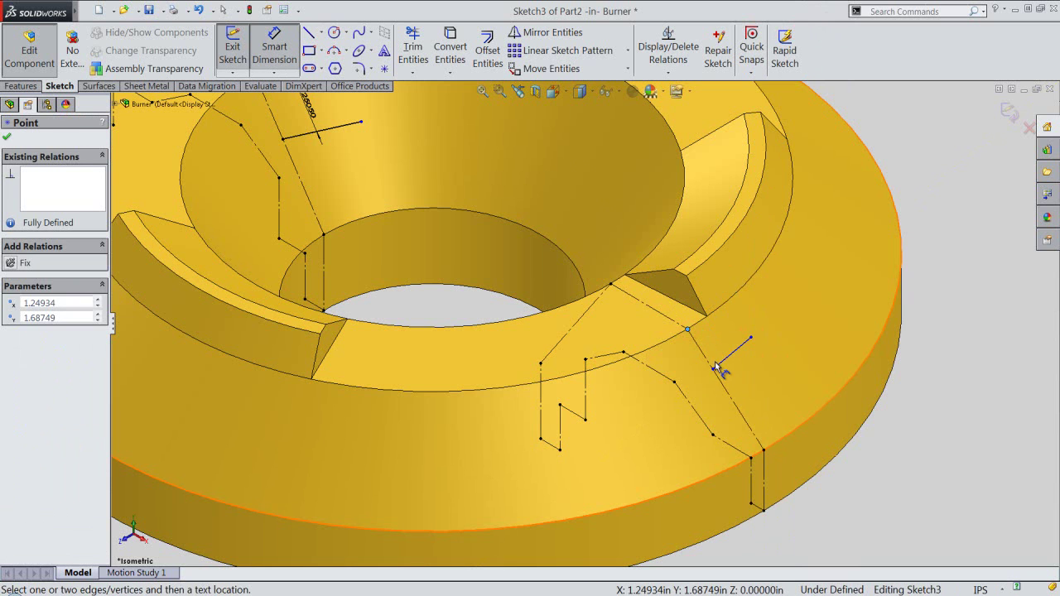
{"action": "left_click", "coordinate": [715, 362]}
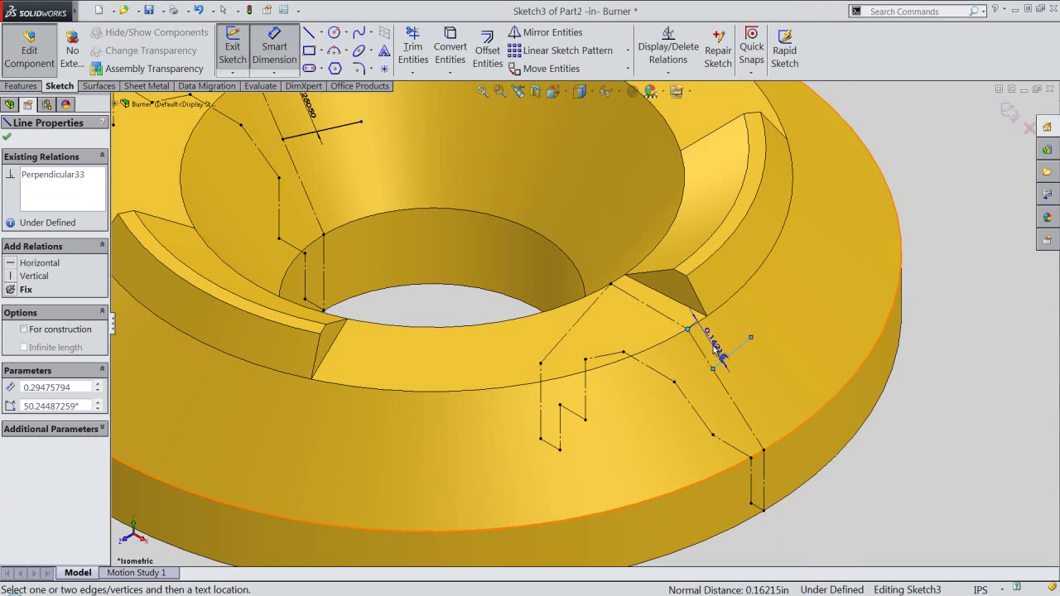
{"action": "left_click", "coordinate": [716, 348]}
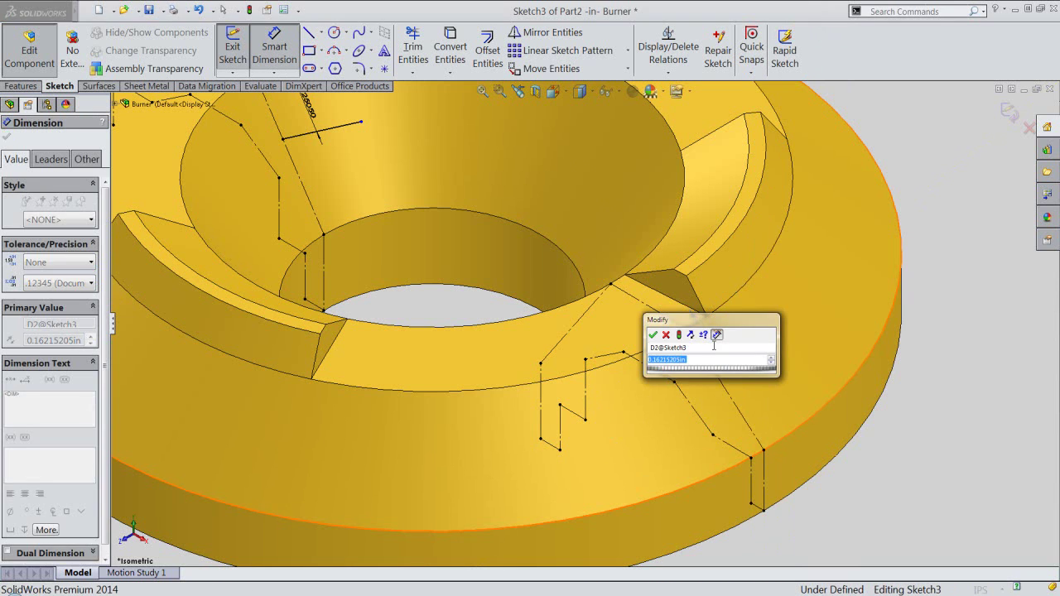
{"action": "type", "text": ".1535"}
{"action": "key", "text": "Return"}
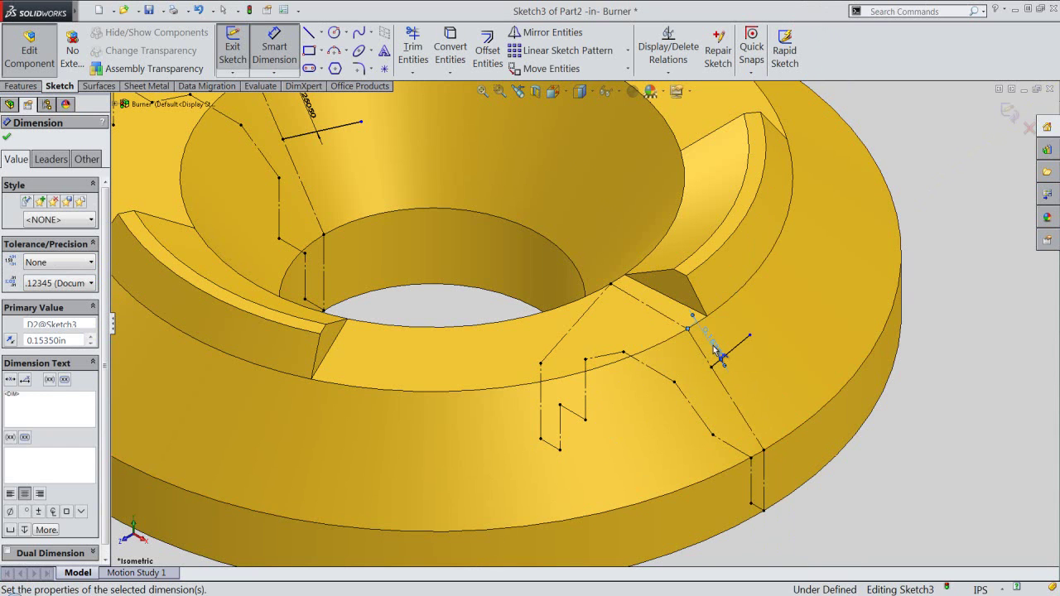
{"action": "left_click", "coordinate": [898, 454]}
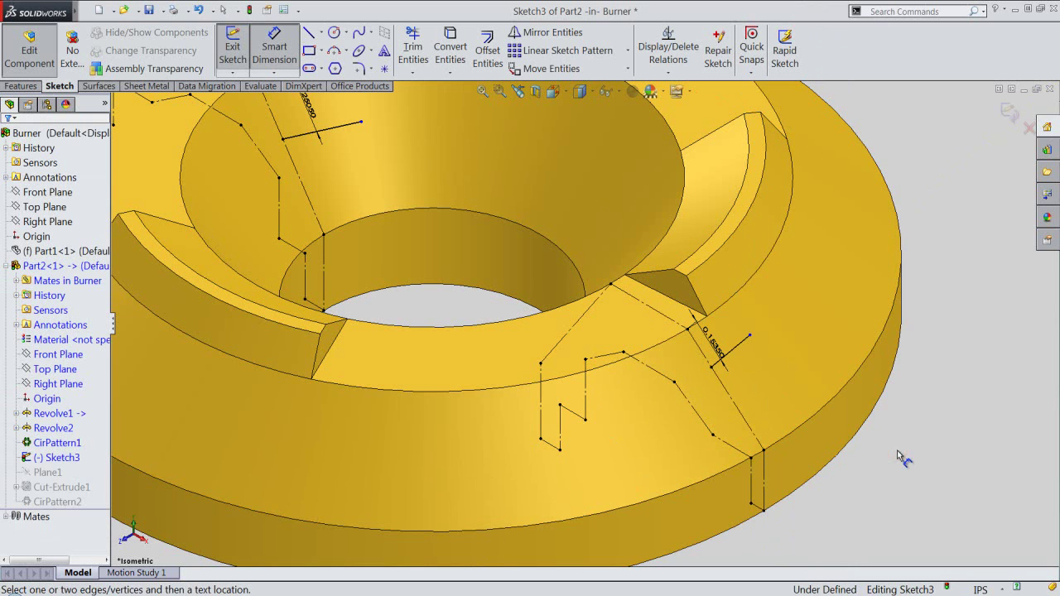
- Add a point on the profile line, dimension it 0.09 in, and exit the sketch
{"action": "left_click", "coordinate": [383, 69]}
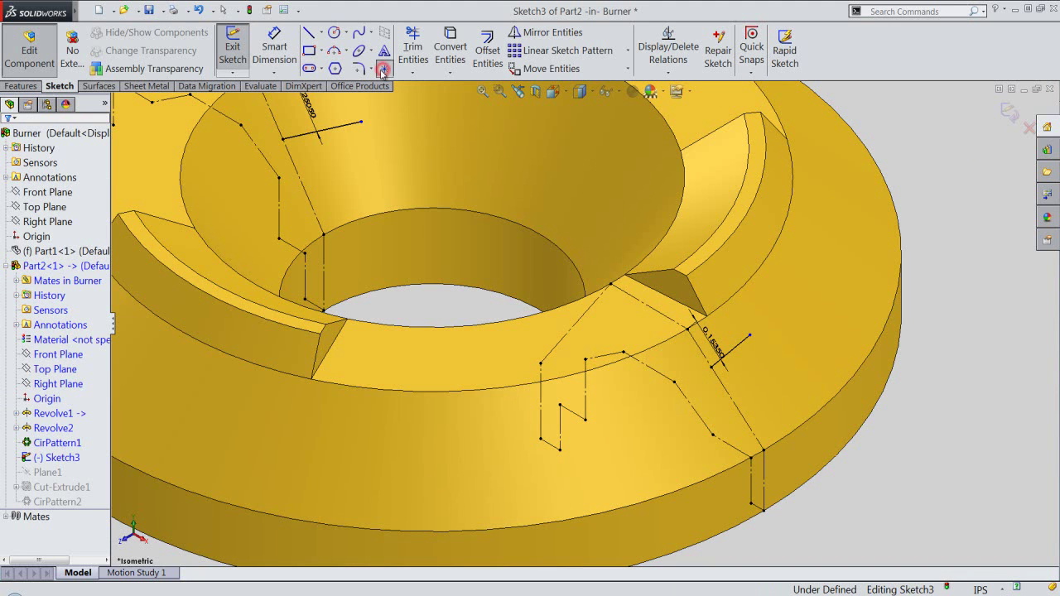
{"action": "left_click", "coordinate": [737, 408]}
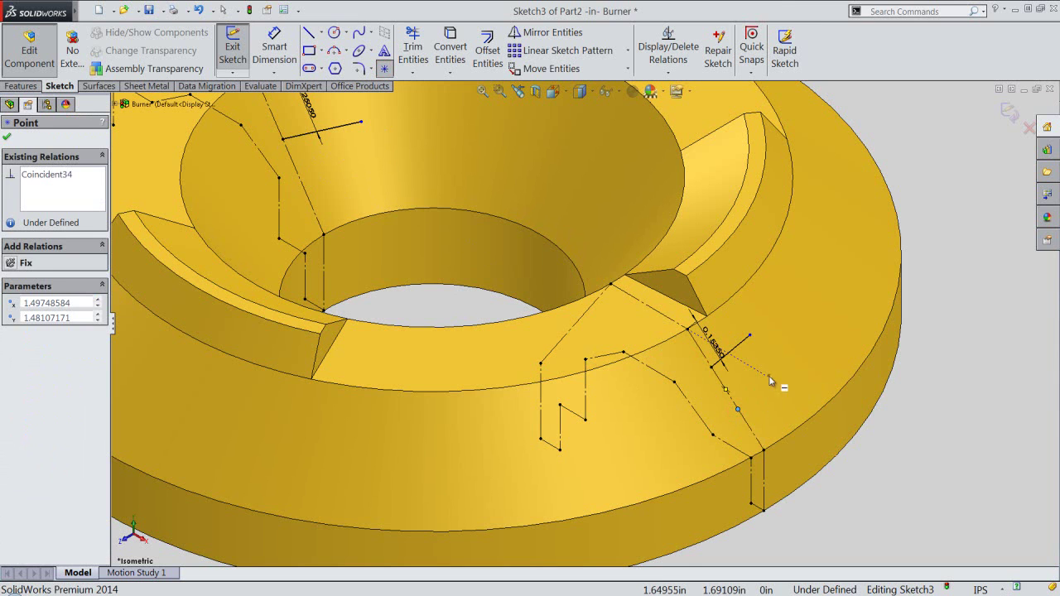
{"action": "right_click", "coordinate": [770, 381]}
{"action": "left_click", "coordinate": [800, 51]}
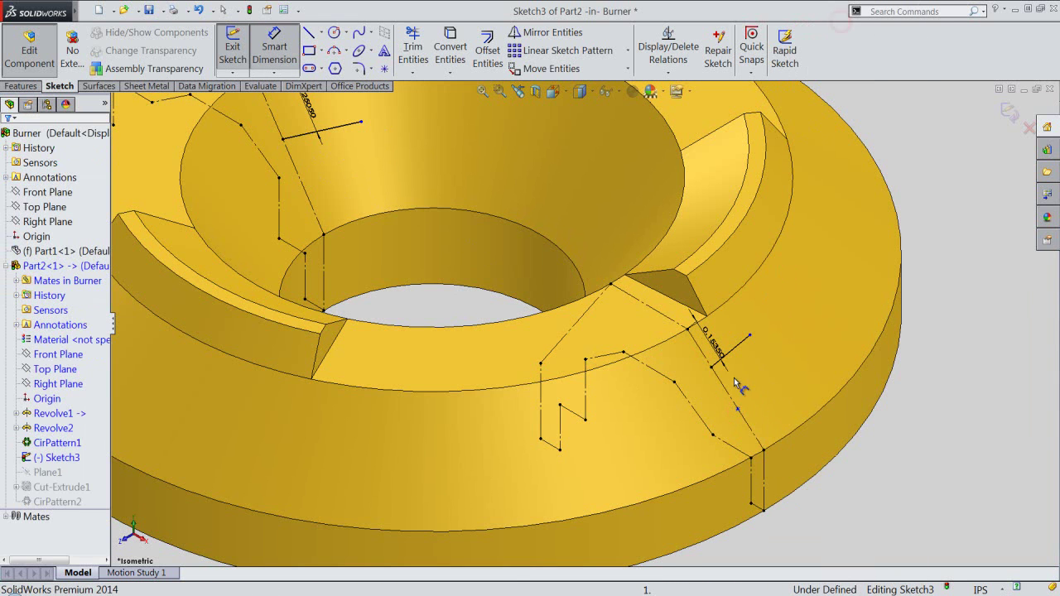
{"action": "left_click", "coordinate": [712, 368]}
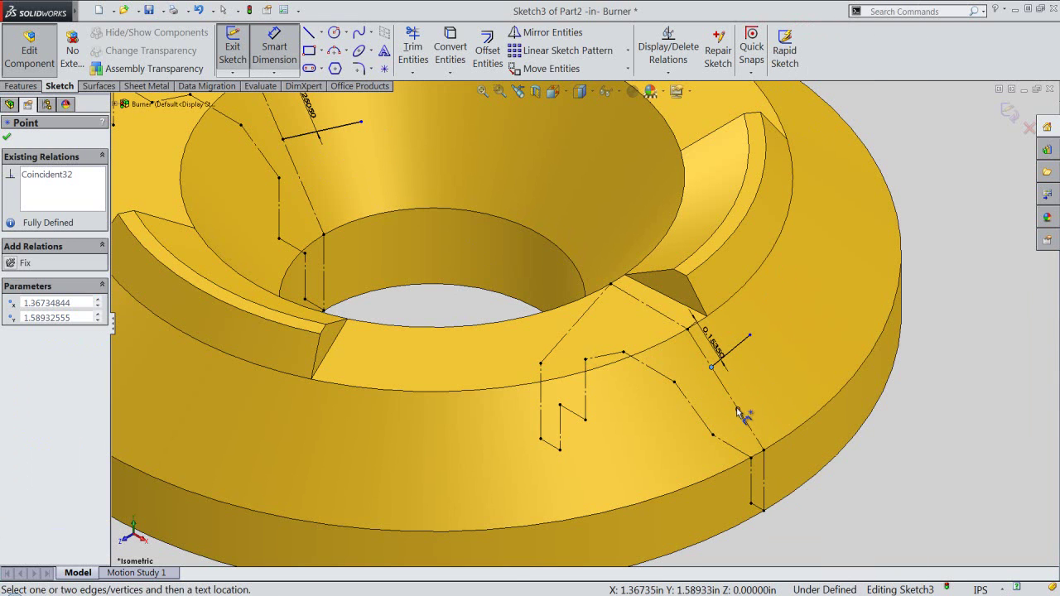
{"action": "left_click", "coordinate": [739, 411]}
{"action": "left_click", "coordinate": [736, 402]}
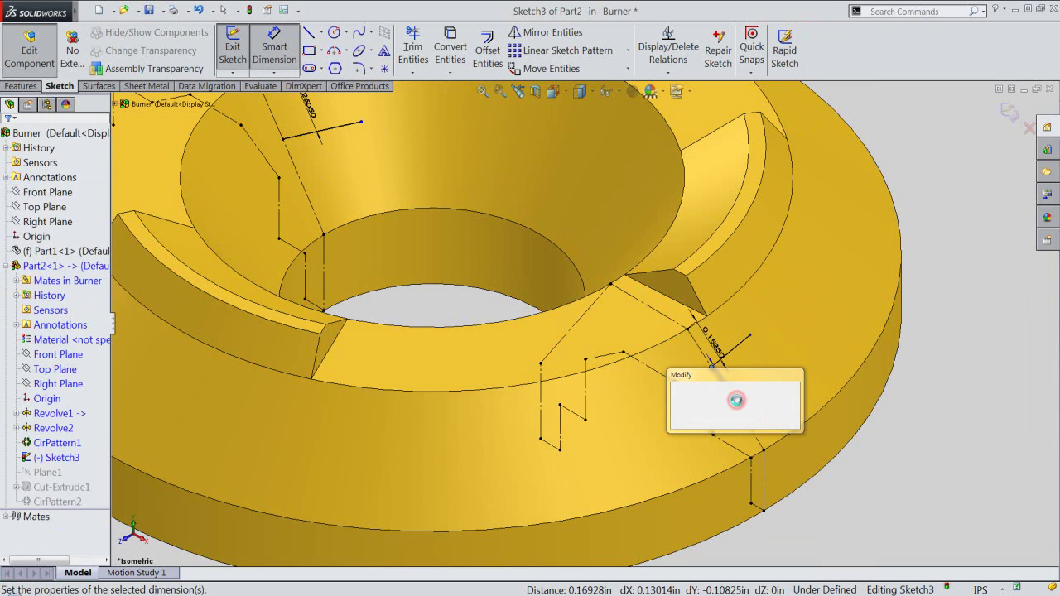
{"action": "type", "text": ".09"}
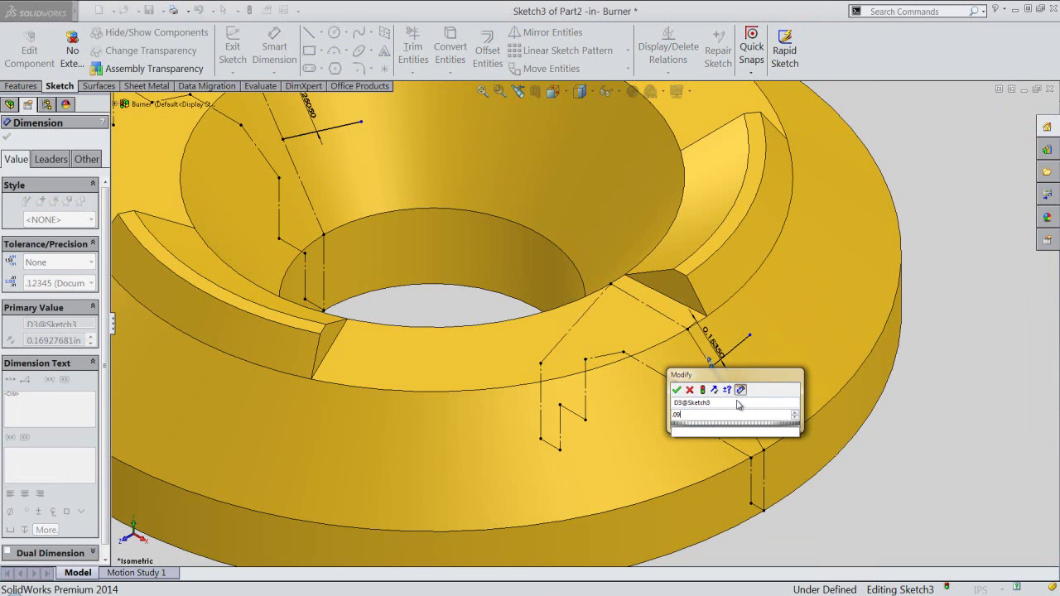
{"action": "key", "text": "Return"}
{"action": "right_click", "coordinate": [812, 362]}
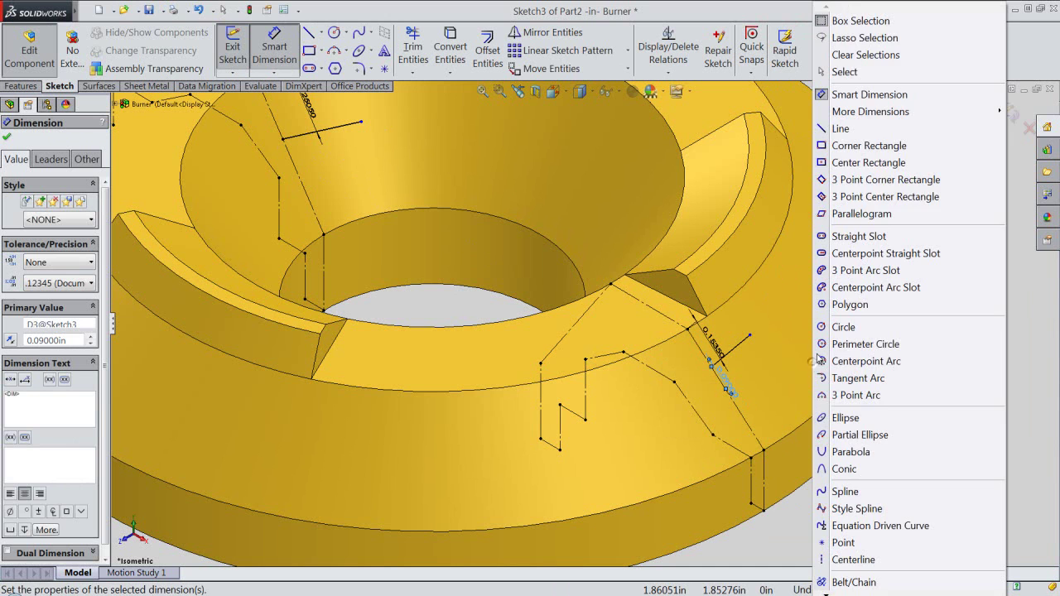
{"action": "left_click", "coordinate": [844, 71]}
{"action": "scroll", "coordinate": [727, 387], "scroll_direction": "down", "scroll_amount": 3}
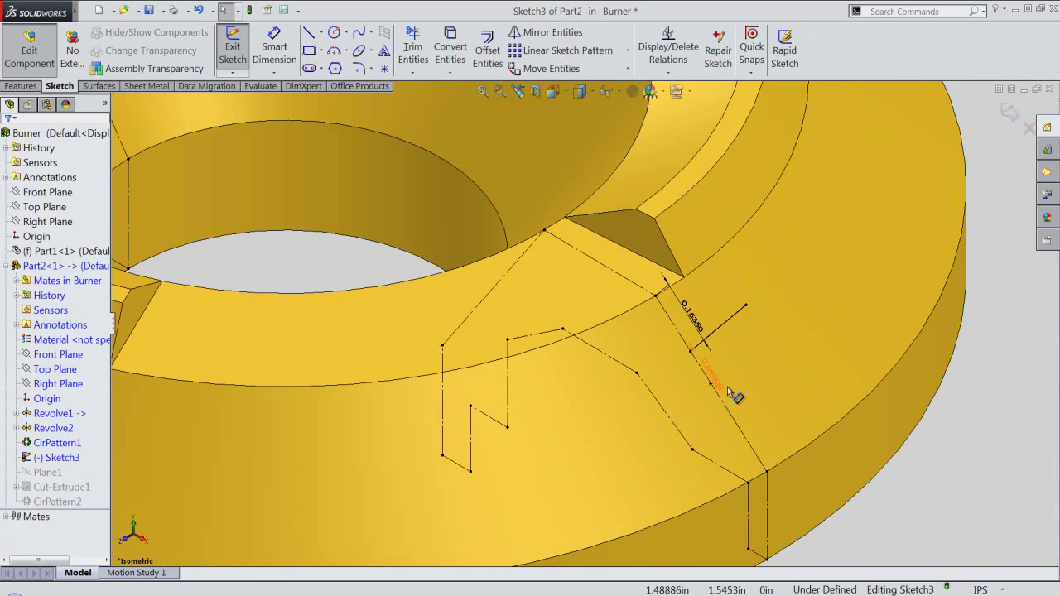
{"action": "scroll", "coordinate": [723, 388], "scroll_direction": "down", "scroll_amount": 2}
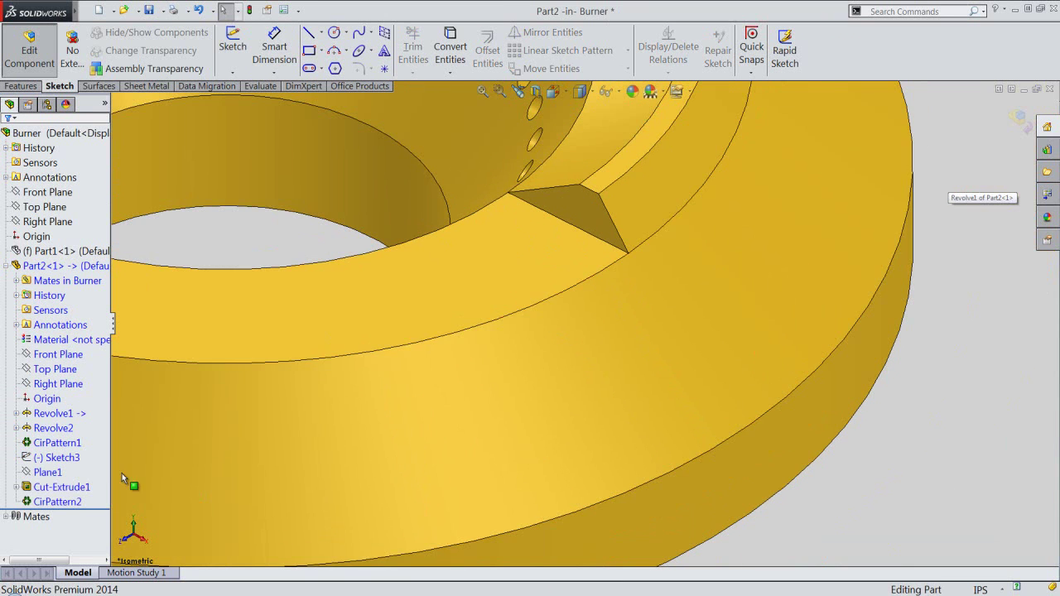
- Create Plane2 through the Sketch3 point, perpendicular to the short sketch line
{"action": "left_click", "coordinate": [42, 459]}
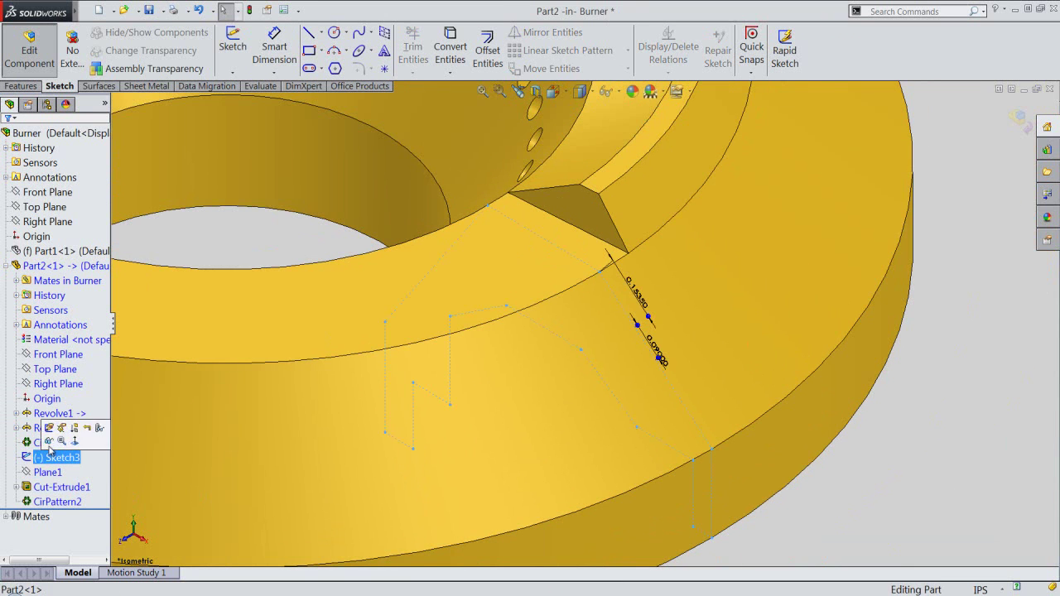
{"action": "left_click", "coordinate": [49, 441]}
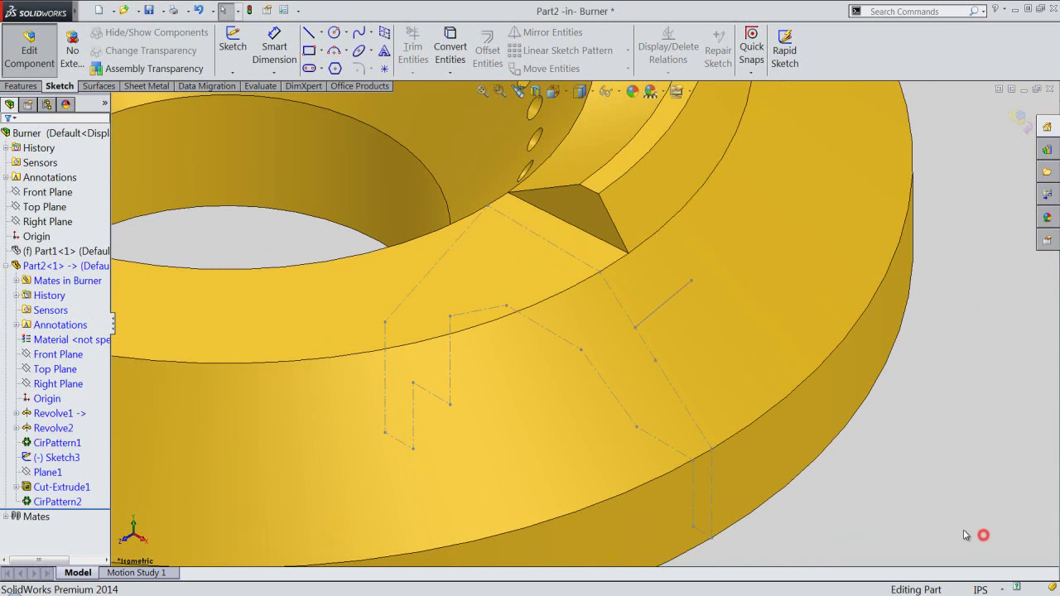
{"action": "key", "text": "f"}
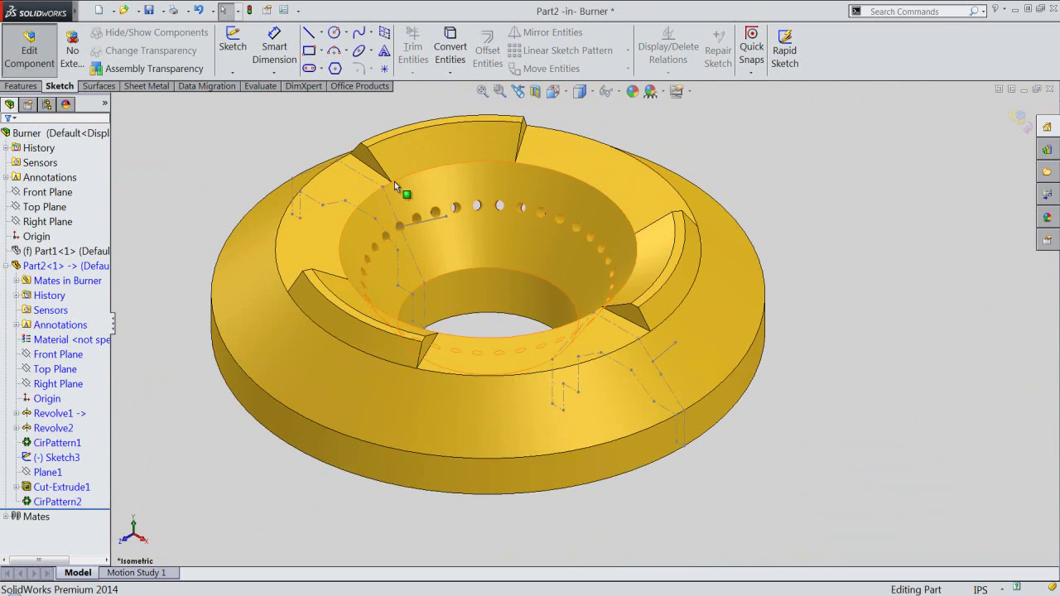
{"action": "left_click", "coordinate": [894, 469]}
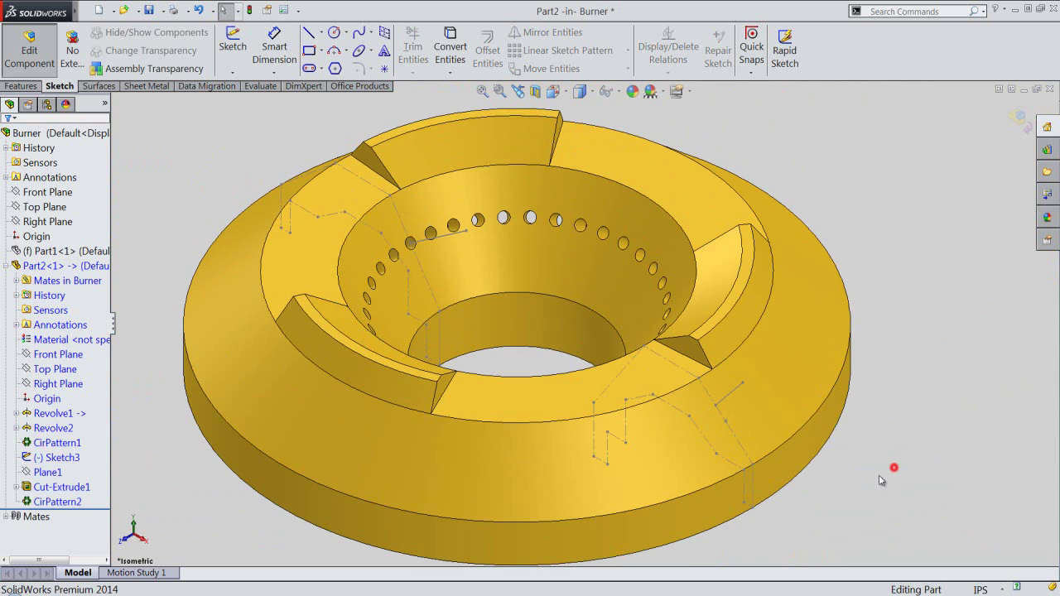
{"action": "left_click", "coordinate": [33, 86]}
{"action": "left_click", "coordinate": [819, 72]}
{"action": "left_click", "coordinate": [825, 85]}
{"action": "left_click", "coordinate": [744, 382]}
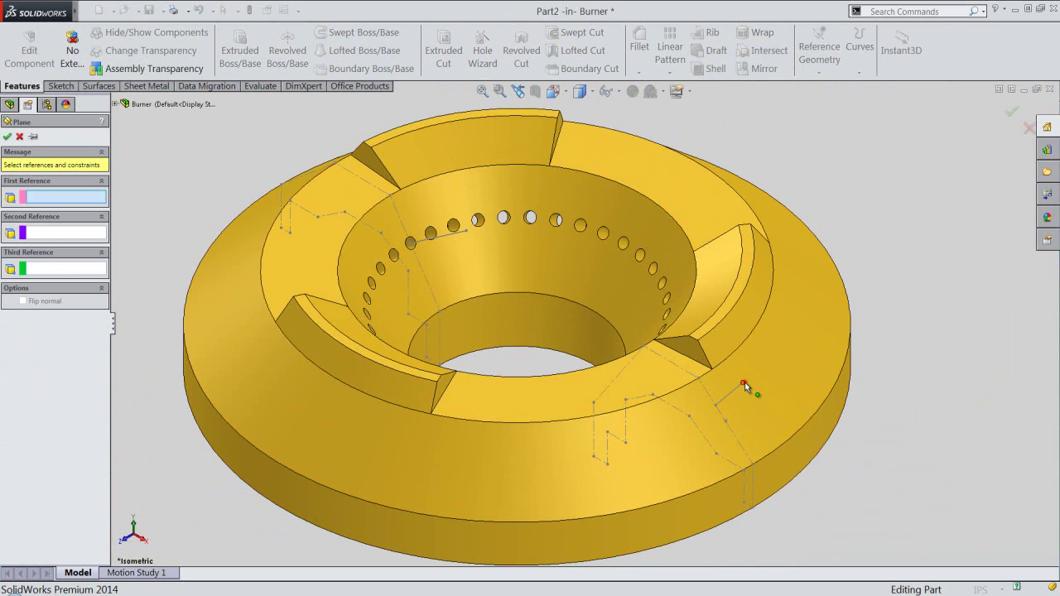
{"action": "left_click", "coordinate": [730, 401]}
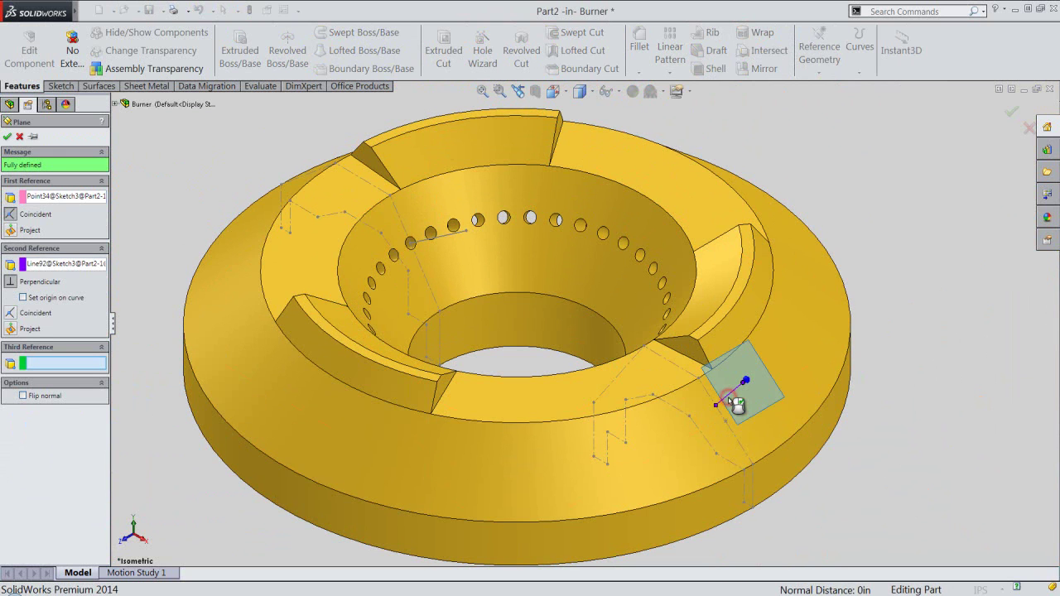
{"action": "left_click", "coordinate": [6, 136]}
- Start a sketch on Plane2 and draw a circle centred at its origin
{"action": "scroll", "coordinate": [779, 411], "scroll_direction": "down", "scroll_amount": 3}
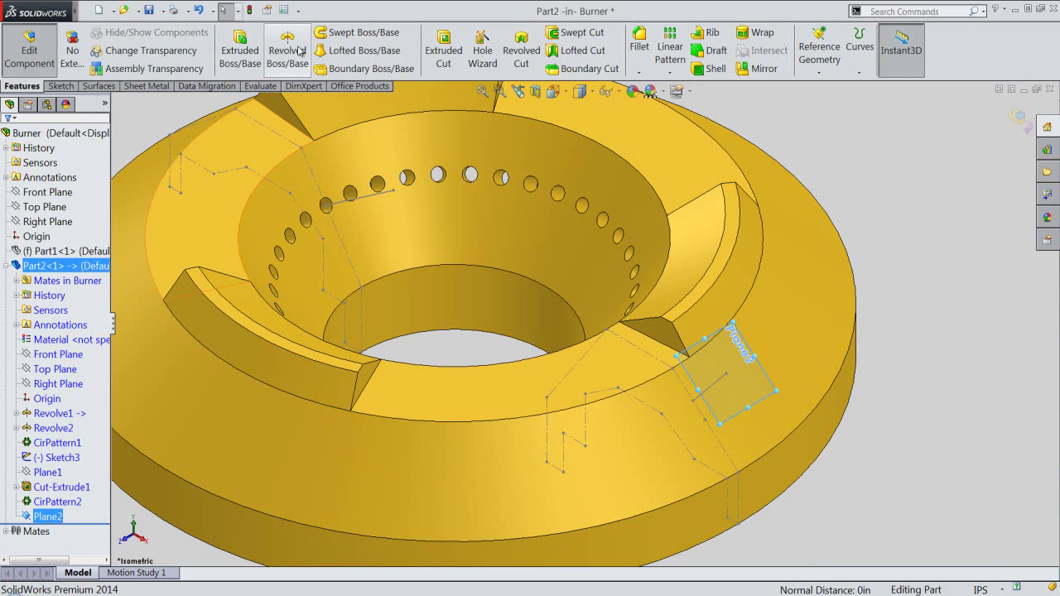
{"action": "left_click", "coordinate": [436, 48]}
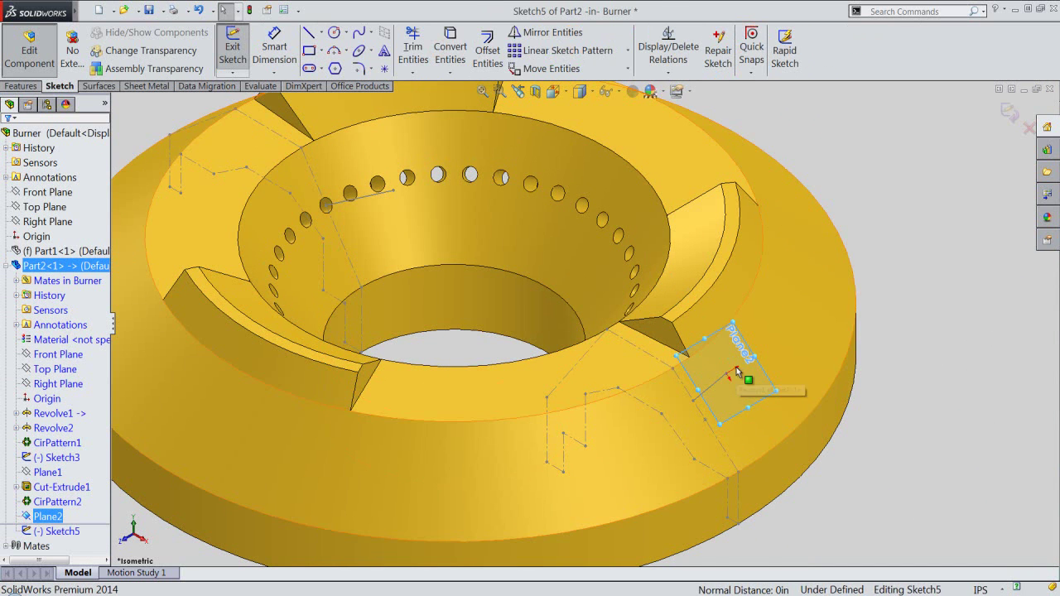
{"action": "scroll", "coordinate": [737, 370], "scroll_direction": "down", "scroll_amount": 2}
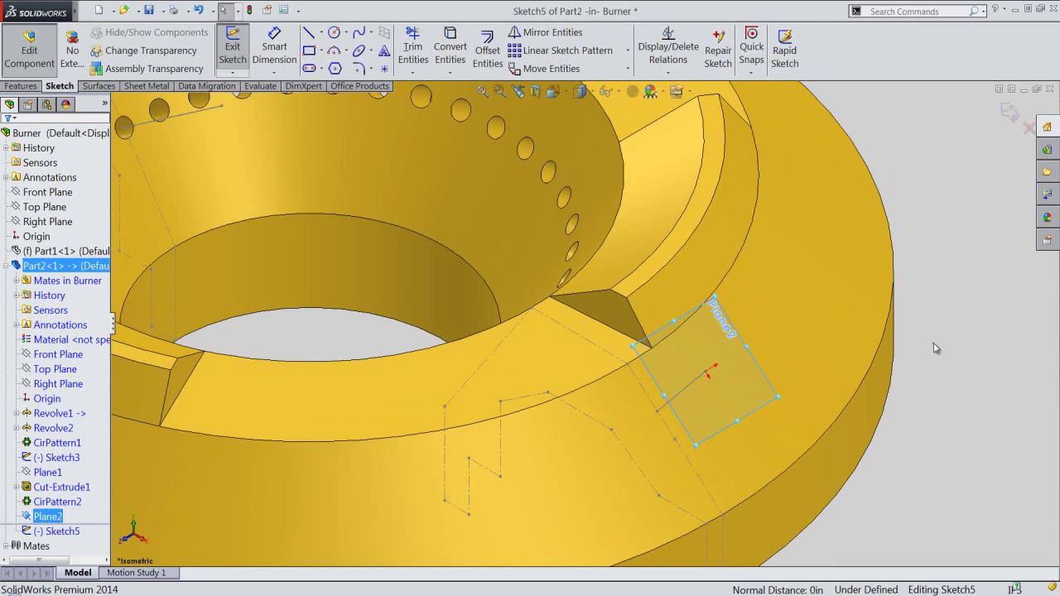
{"action": "right_click", "coordinate": [910, 343]}
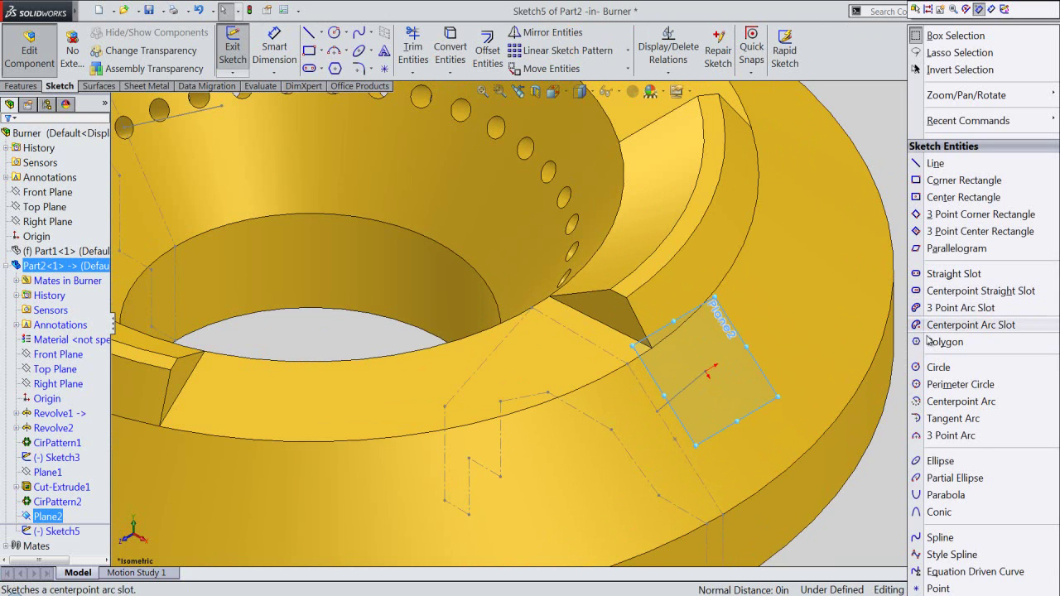
{"action": "left_click", "coordinate": [936, 367]}
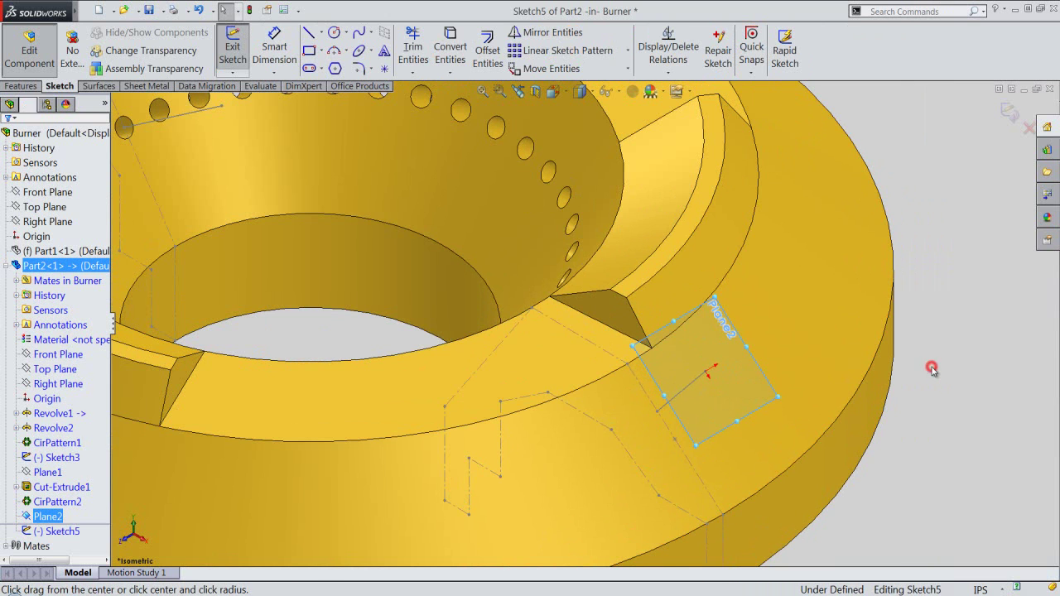
{"action": "left_click", "coordinate": [705, 374]}
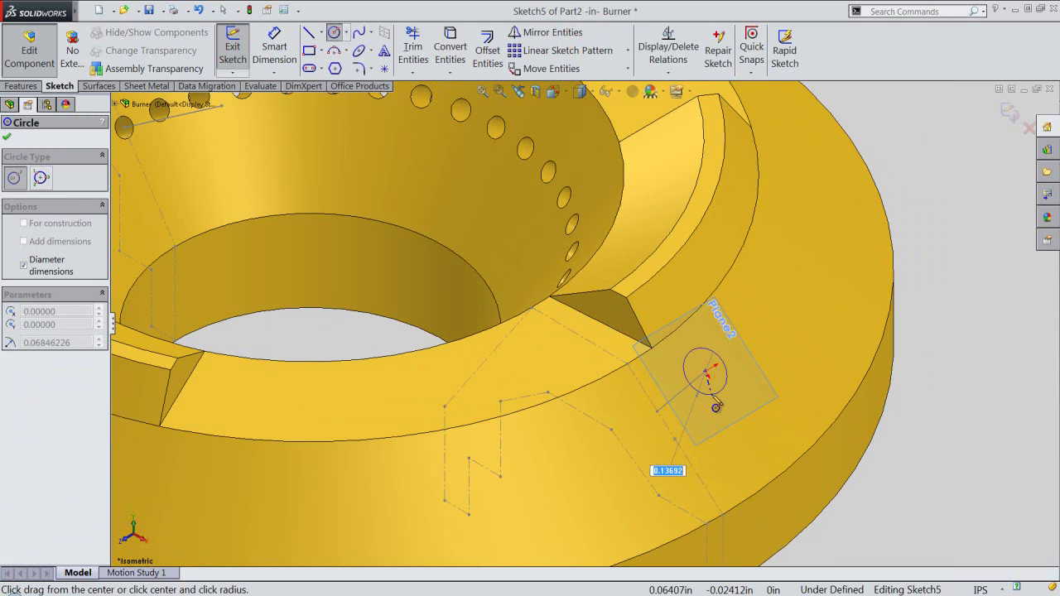
{"action": "left_click", "coordinate": [716, 407]}
{"action": "right_click", "coordinate": [746, 410]}
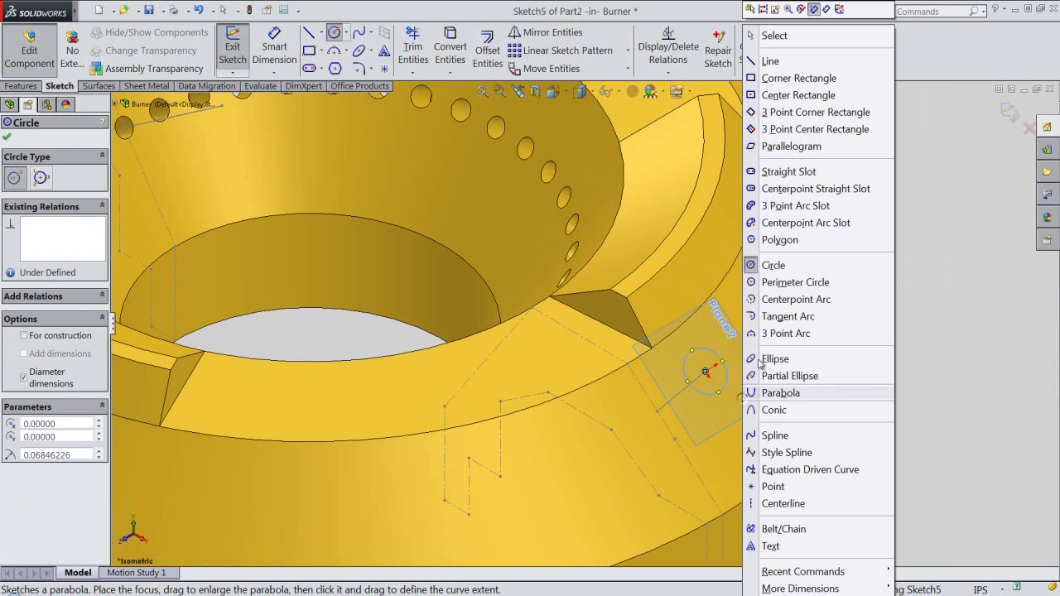
{"action": "left_click", "coordinate": [810, 35]}
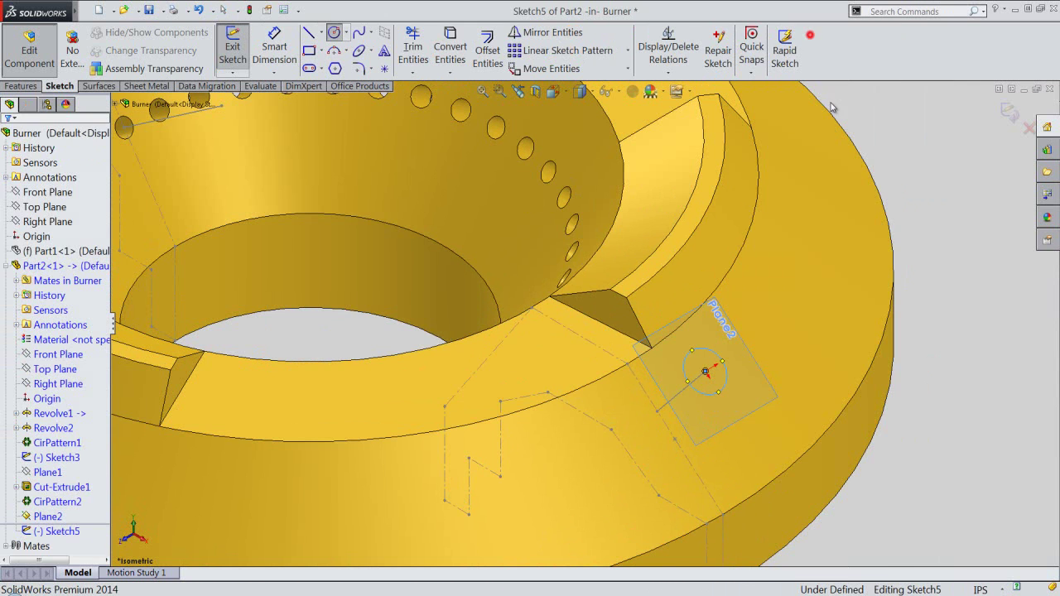
{"action": "left_click", "coordinate": [908, 343]}
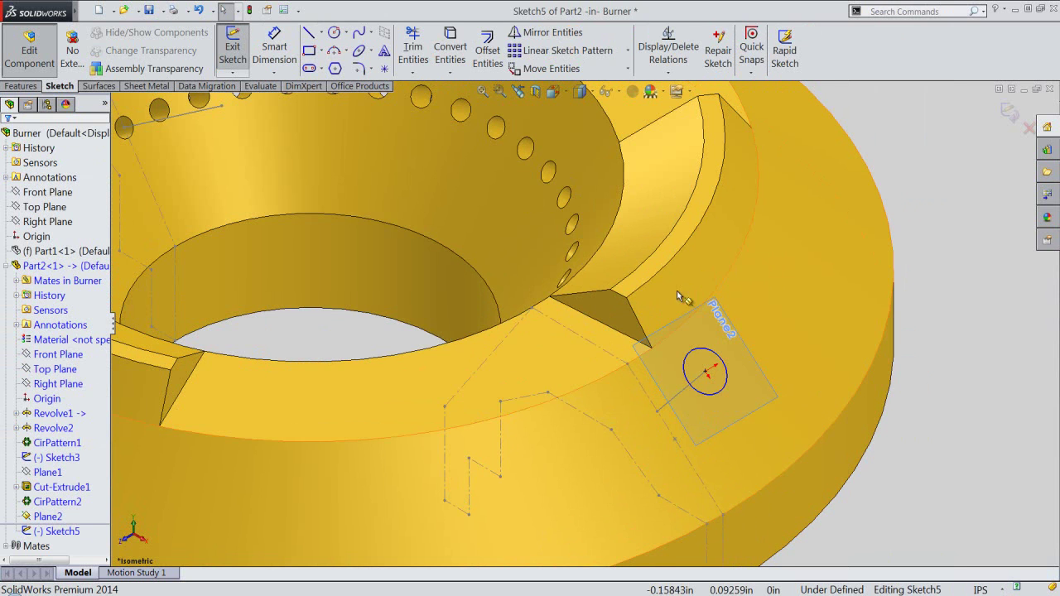
- Dimension the circle's diameter to 0.0625 in and exit the sketch
{"action": "left_click", "coordinate": [284, 58]}
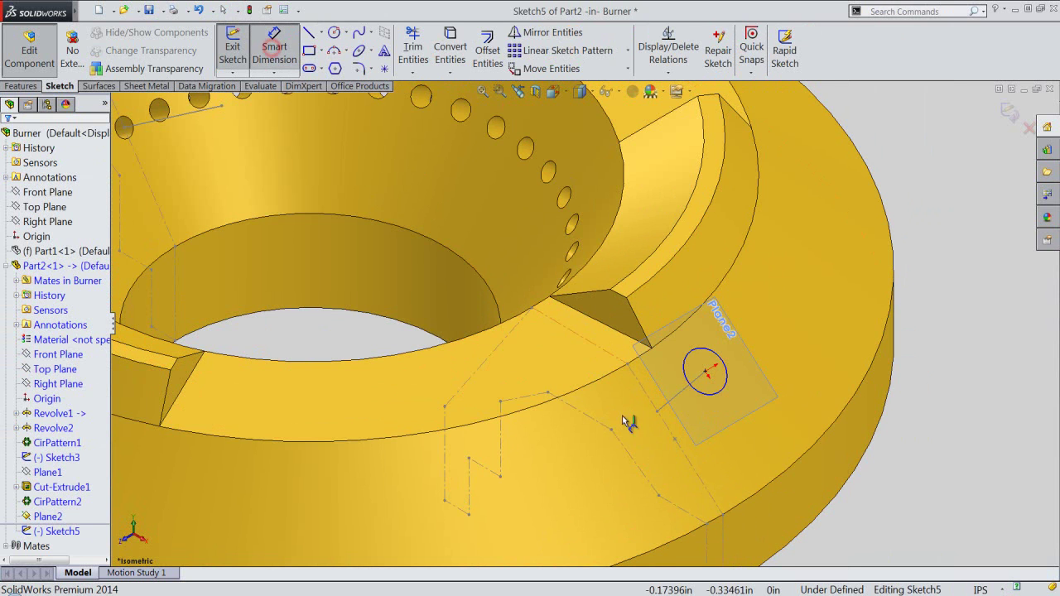
{"action": "left_click", "coordinate": [728, 384]}
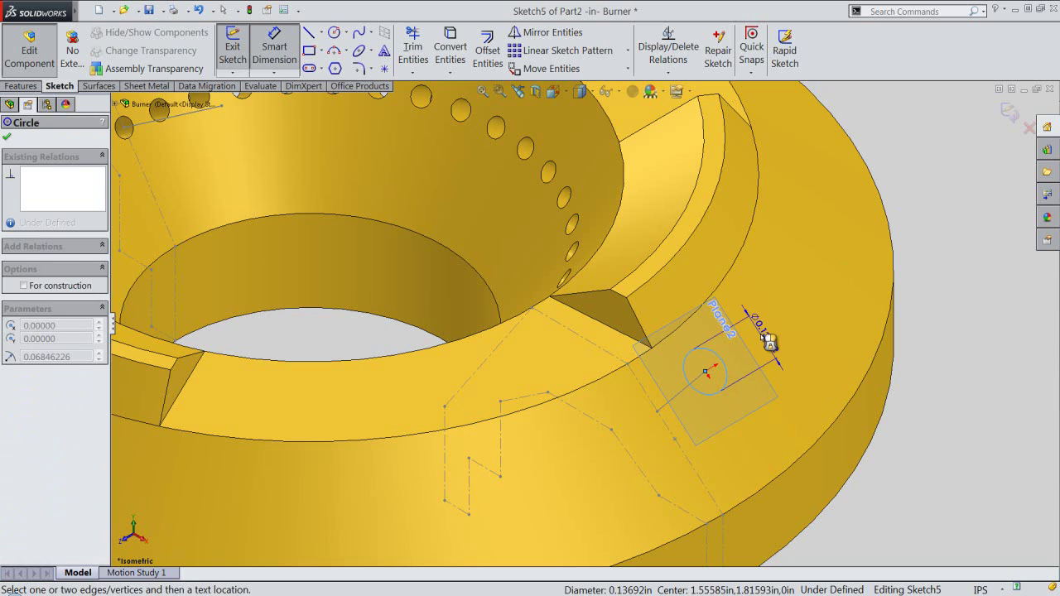
{"action": "left_click", "coordinate": [760, 334]}
{"action": "type", "text": ".0625"}
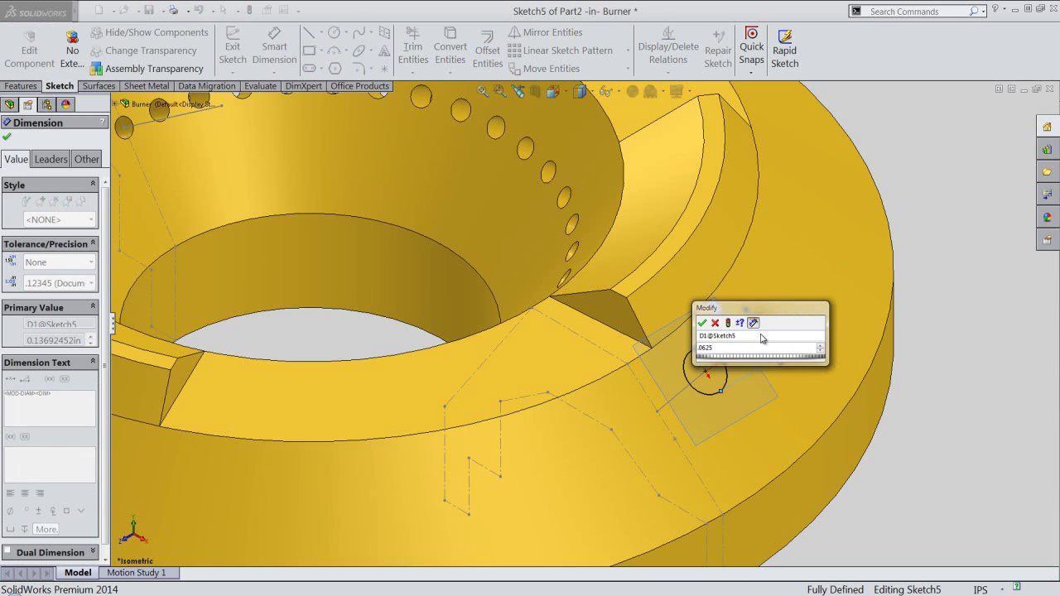
{"action": "key", "text": "Return"}
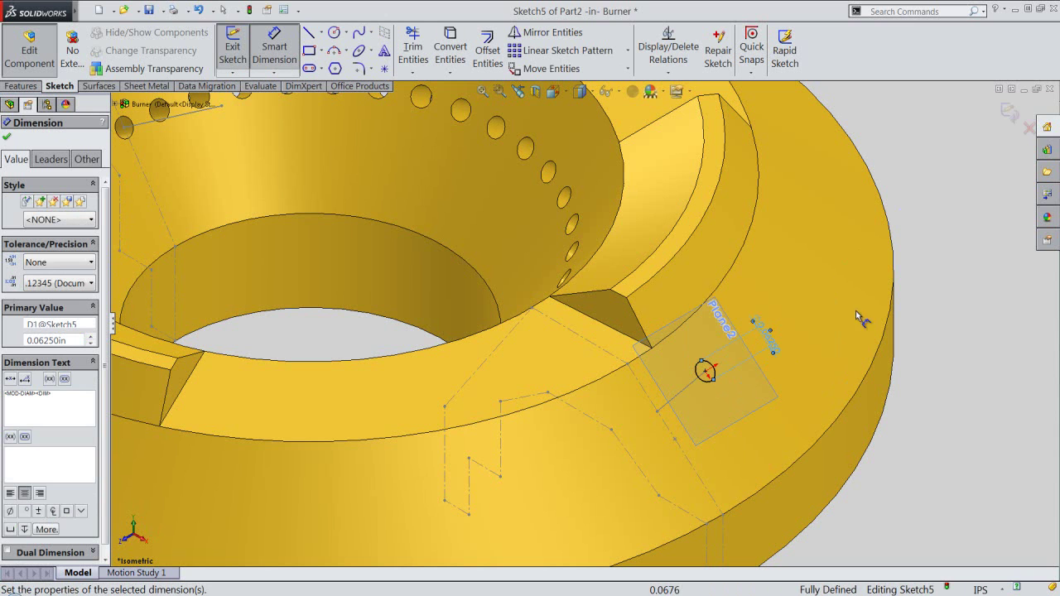
{"action": "right_click", "coordinate": [923, 297]}
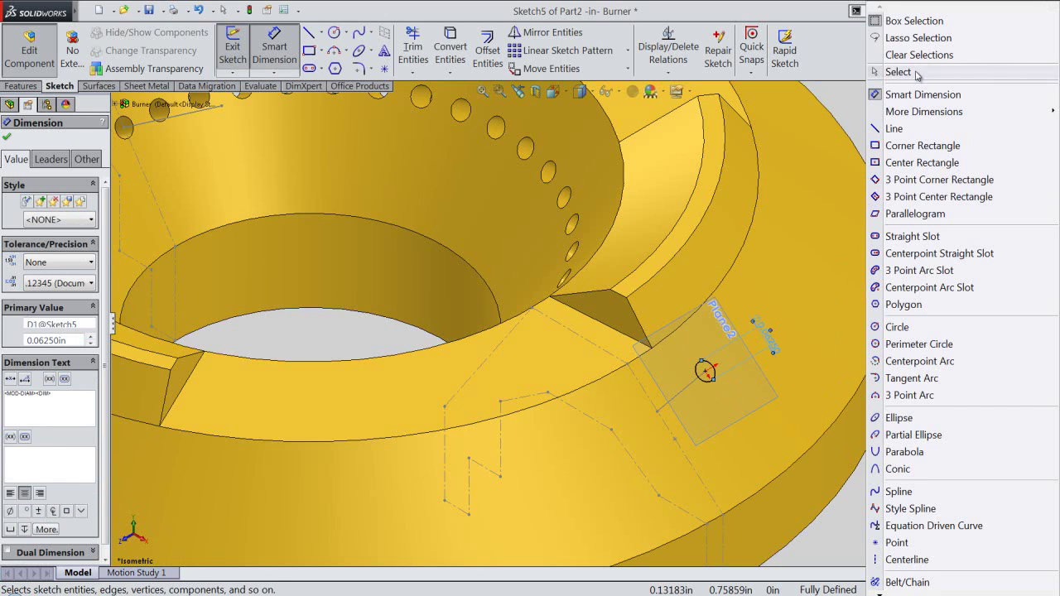
{"action": "left_click", "coordinate": [898, 72]}
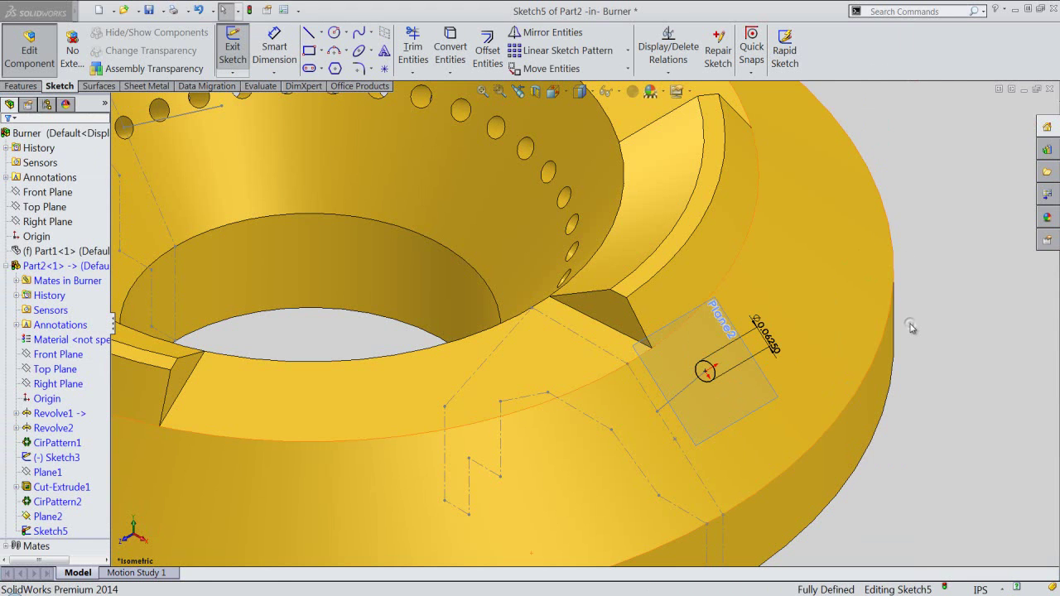
{"action": "right_click", "coordinate": [910, 326]}
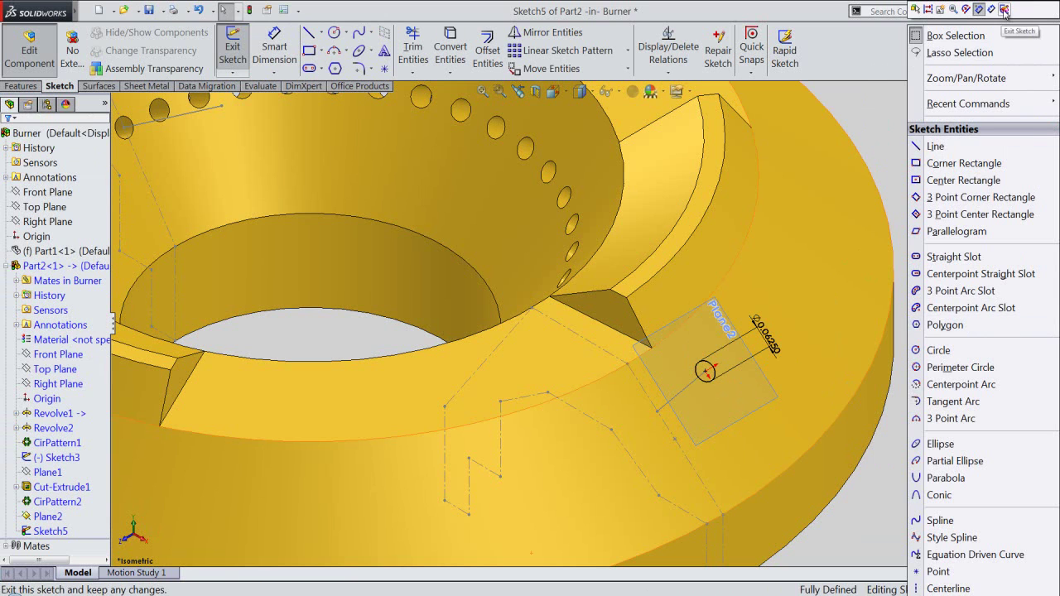
{"action": "left_click", "coordinate": [1004, 10]}
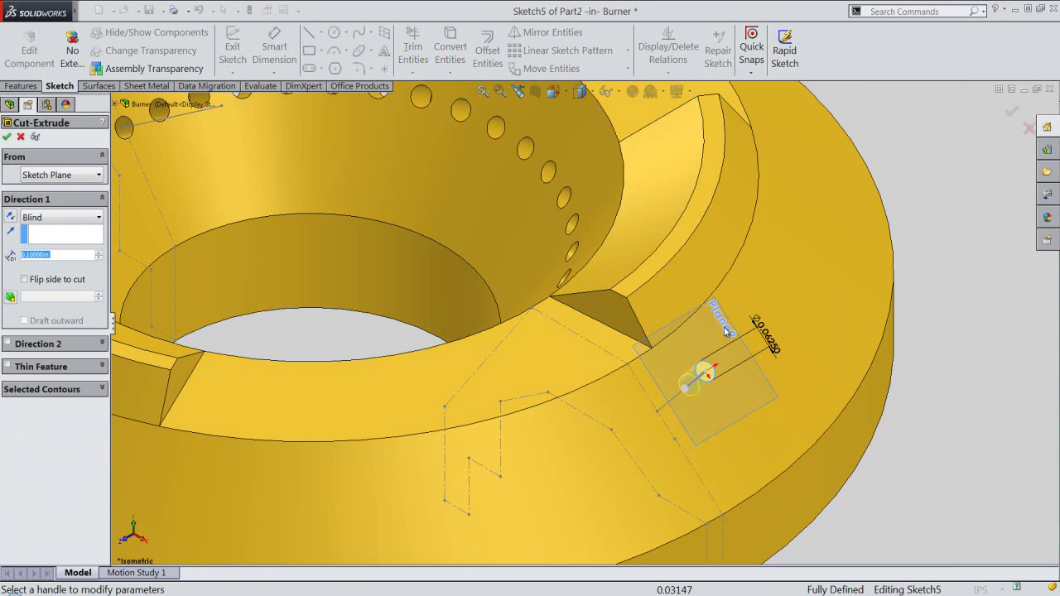
- Cut the 0.0625 in hole Through All as Cut-Extrude2, then select Plane2
{"action": "left_click", "coordinate": [58, 217]}
{"action": "left_click", "coordinate": [50, 249]}
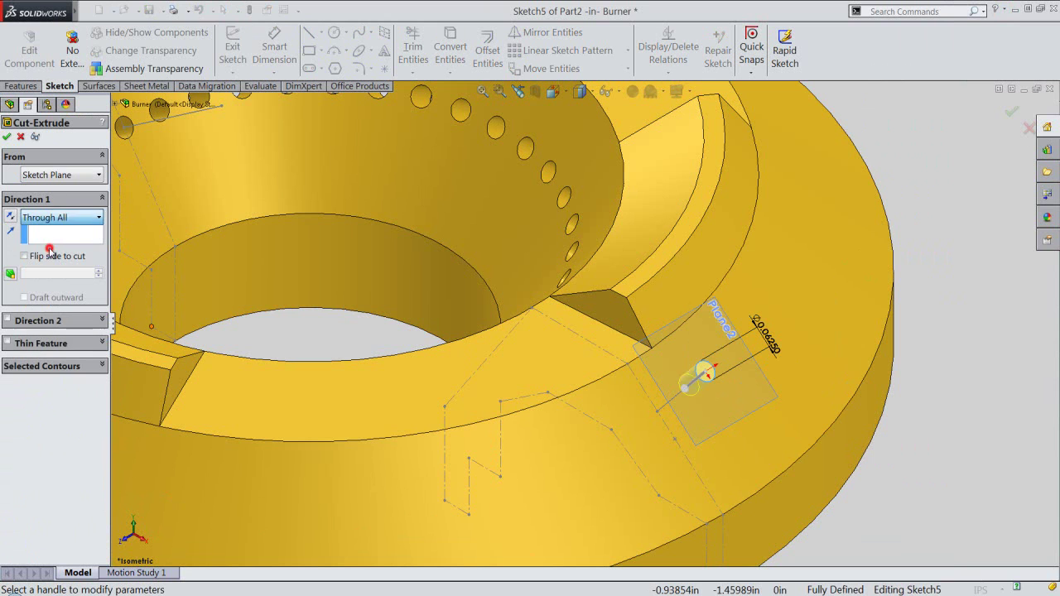
{"action": "left_click", "coordinate": [7, 138]}
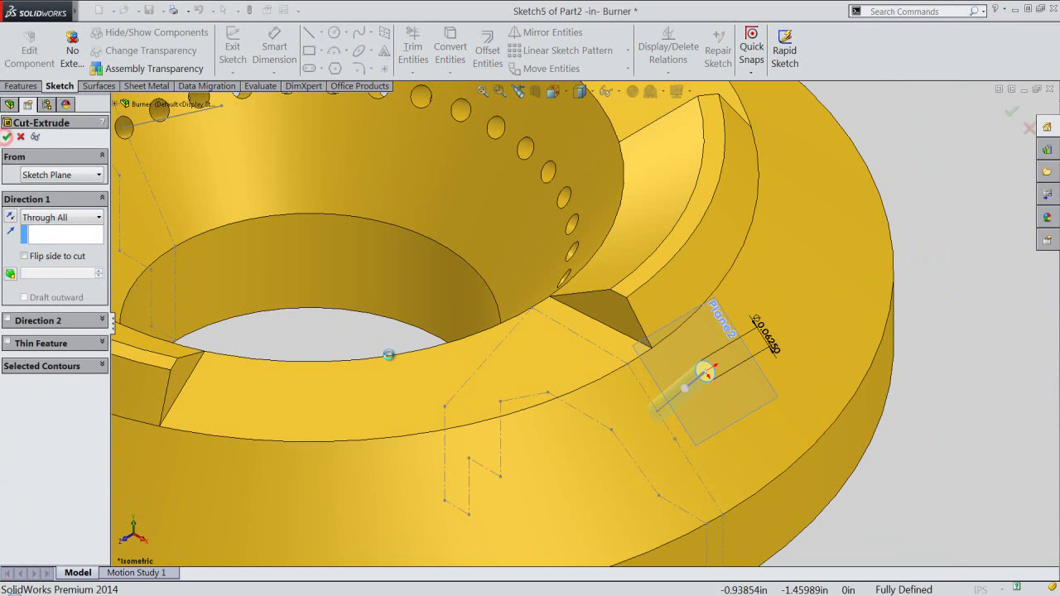
{"action": "left_click", "coordinate": [978, 293]}
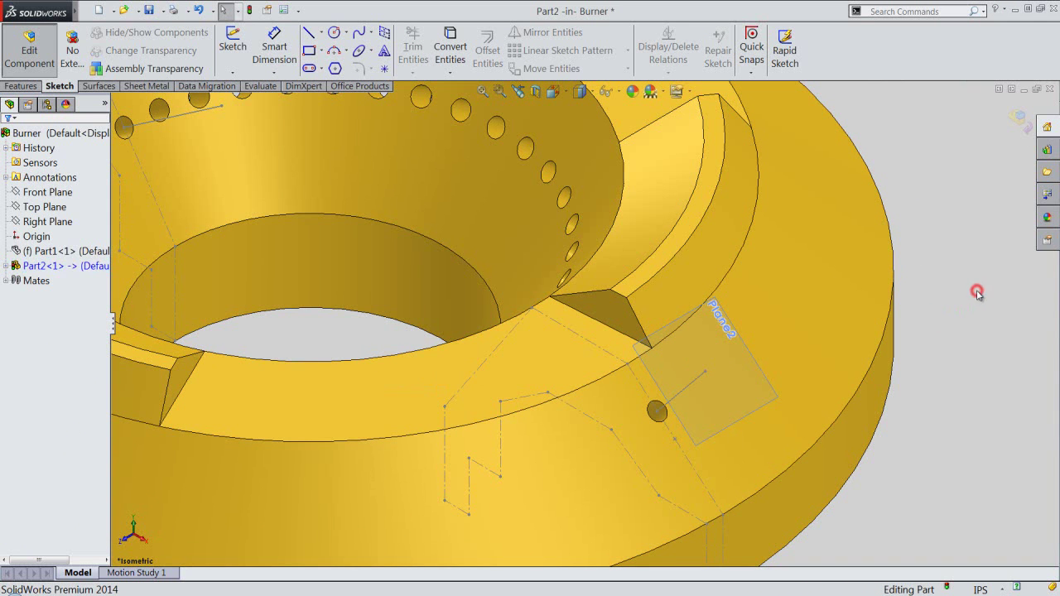
{"action": "left_click", "coordinate": [765, 378]}
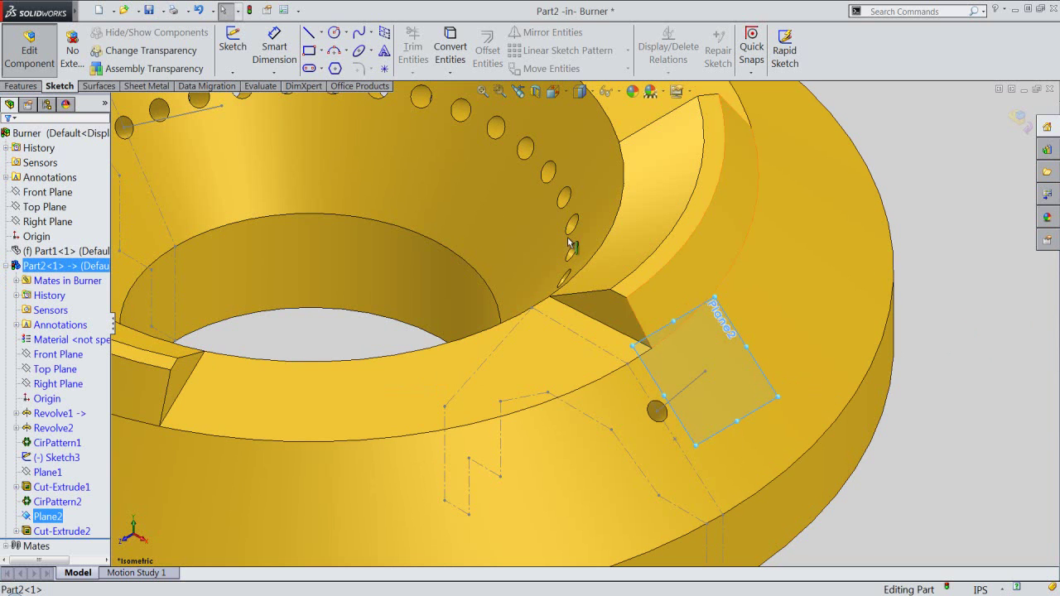
{"action": "left_click", "coordinate": [25, 86]}
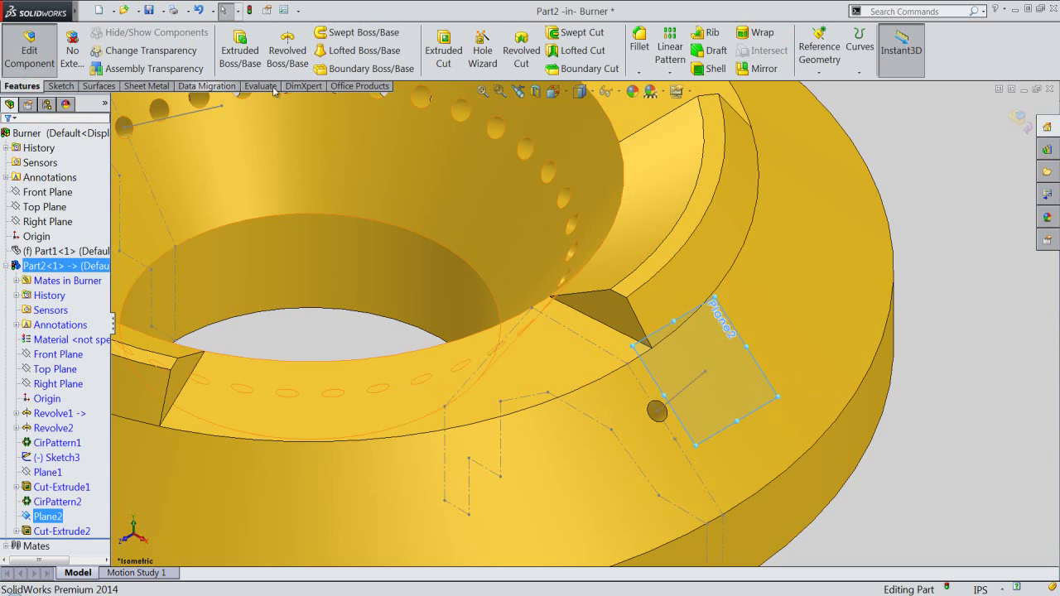
- Start a sketch on Plane2 and convert the nearby Sketch3 point into it
{"action": "left_click", "coordinate": [670, 338]}
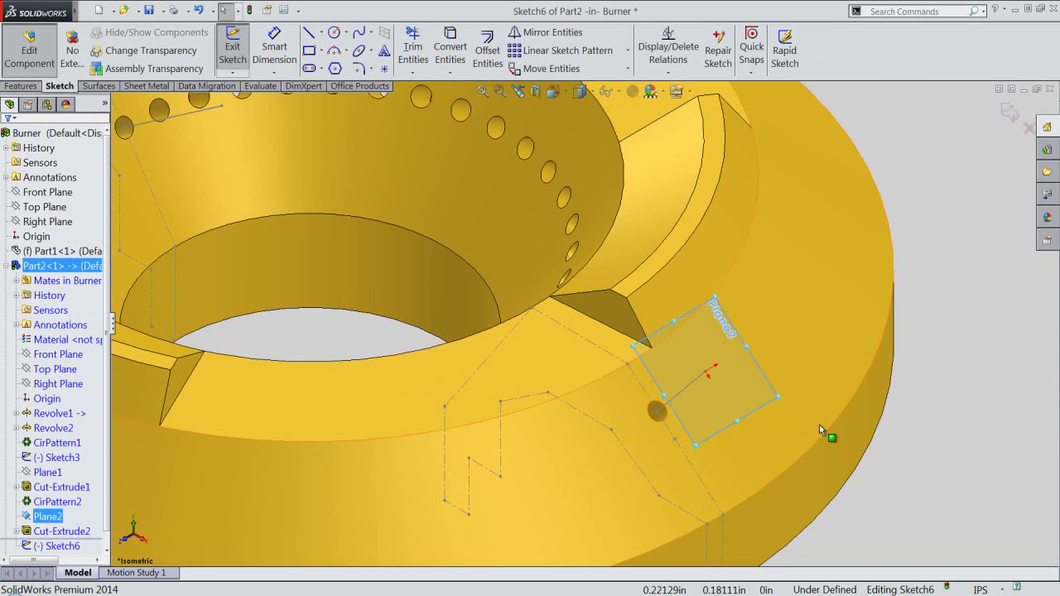
{"action": "left_click", "coordinate": [911, 464]}
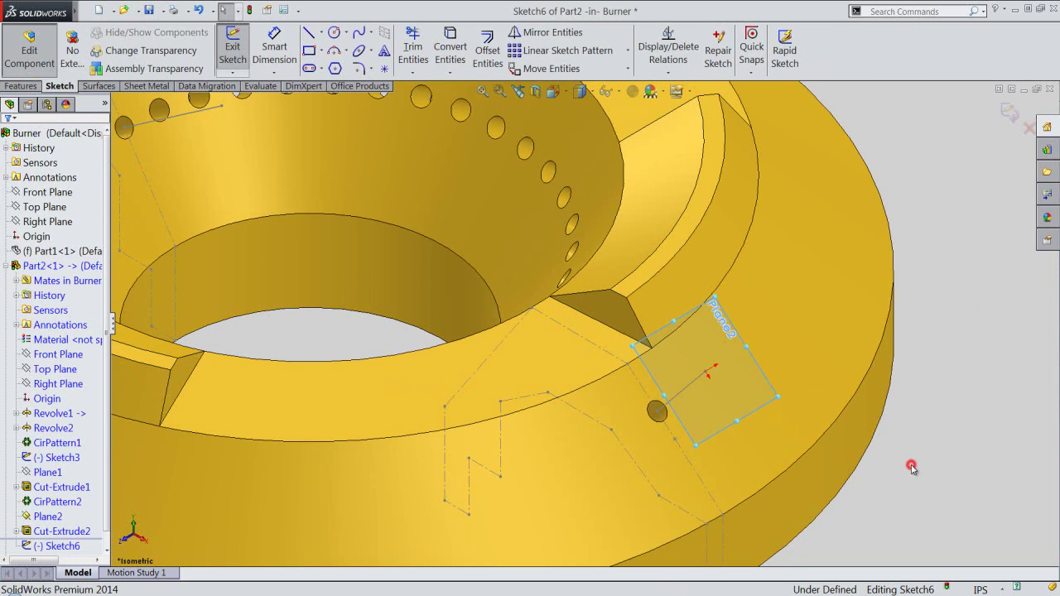
{"action": "left_click", "coordinate": [675, 439]}
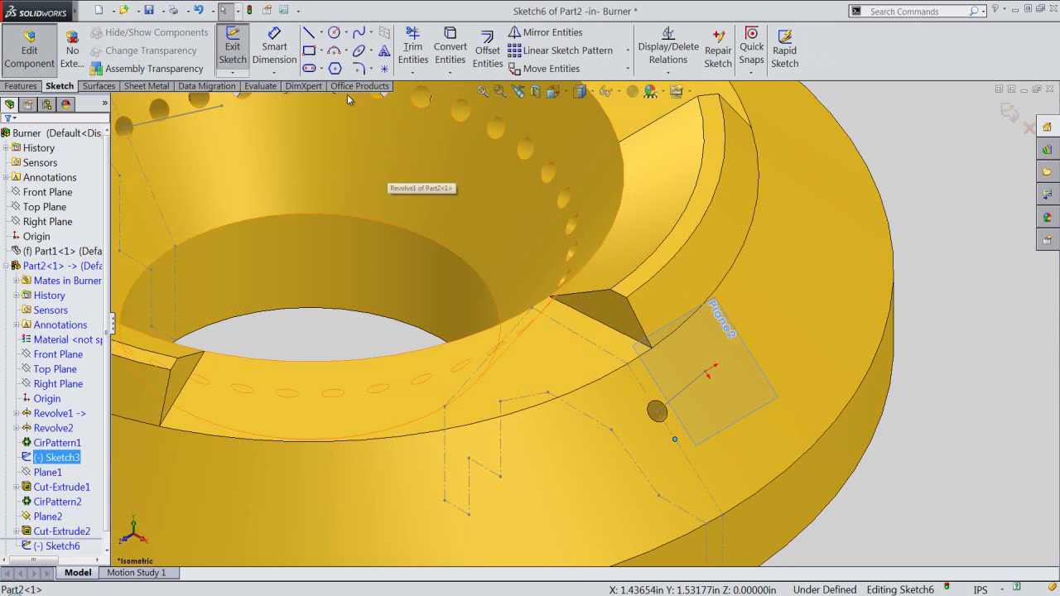
{"action": "left_click", "coordinate": [451, 49]}
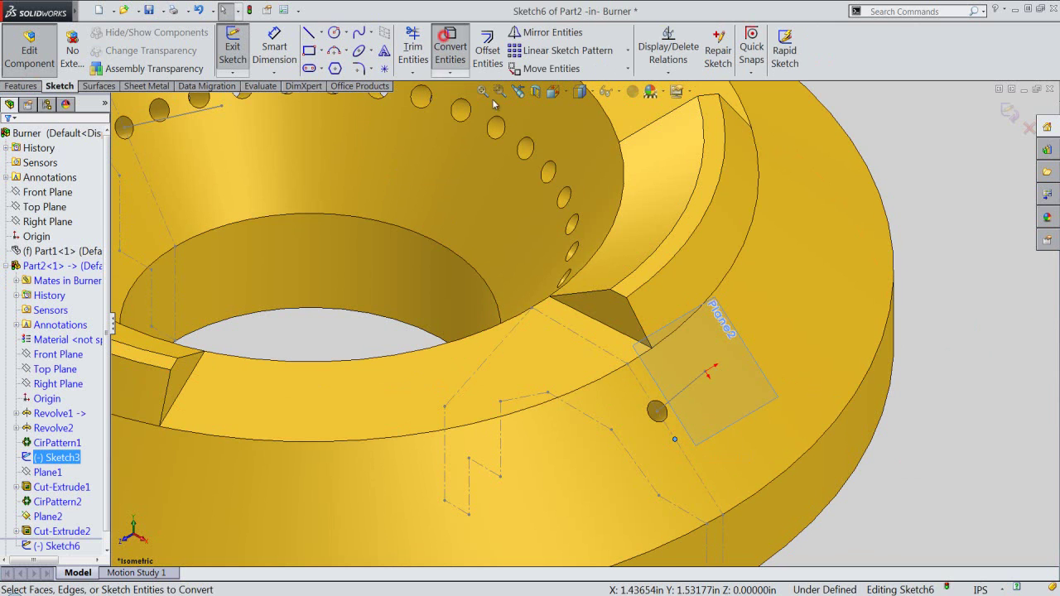
{"action": "left_click", "coordinate": [685, 338]}
{"action": "left_click", "coordinate": [911, 373]}
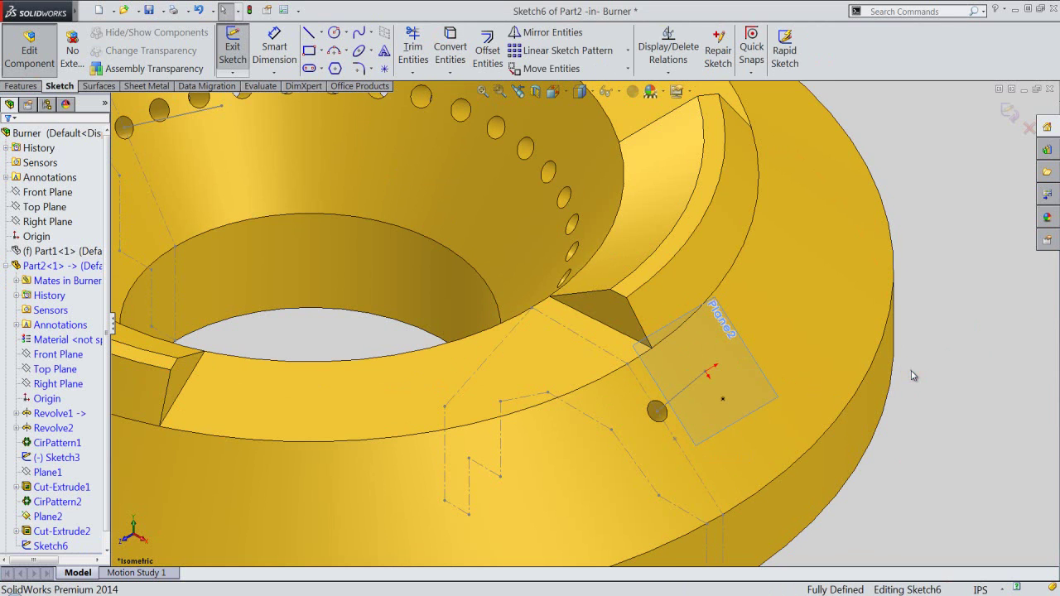
- Draw a 0.0625 in circle centred on the converted point and finish the sketch
{"action": "right_click", "coordinate": [911, 371]}
{"action": "left_click", "coordinate": [919, 348]}
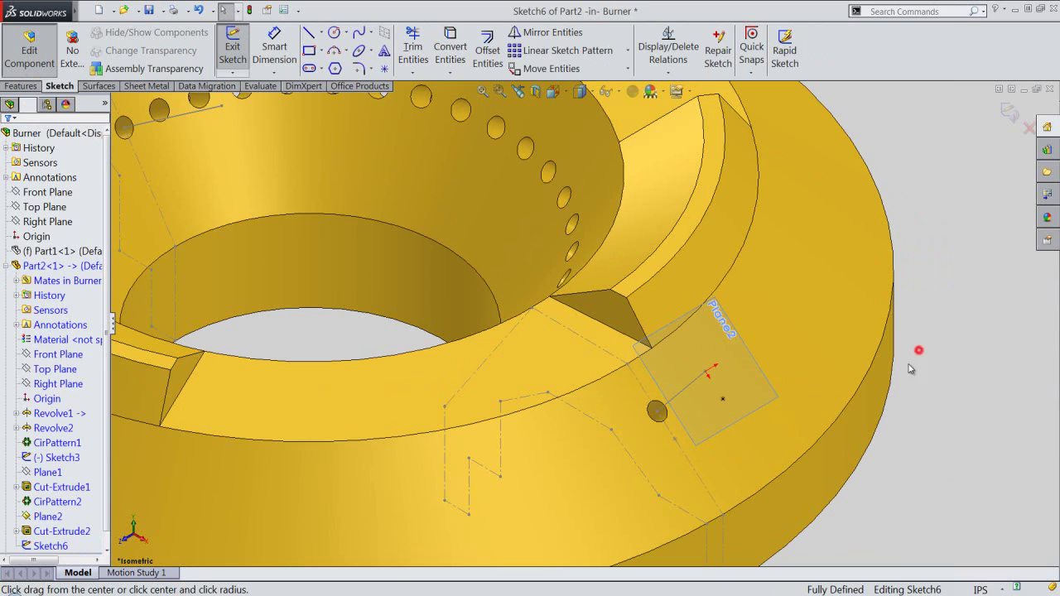
{"action": "left_click", "coordinate": [722, 399]}
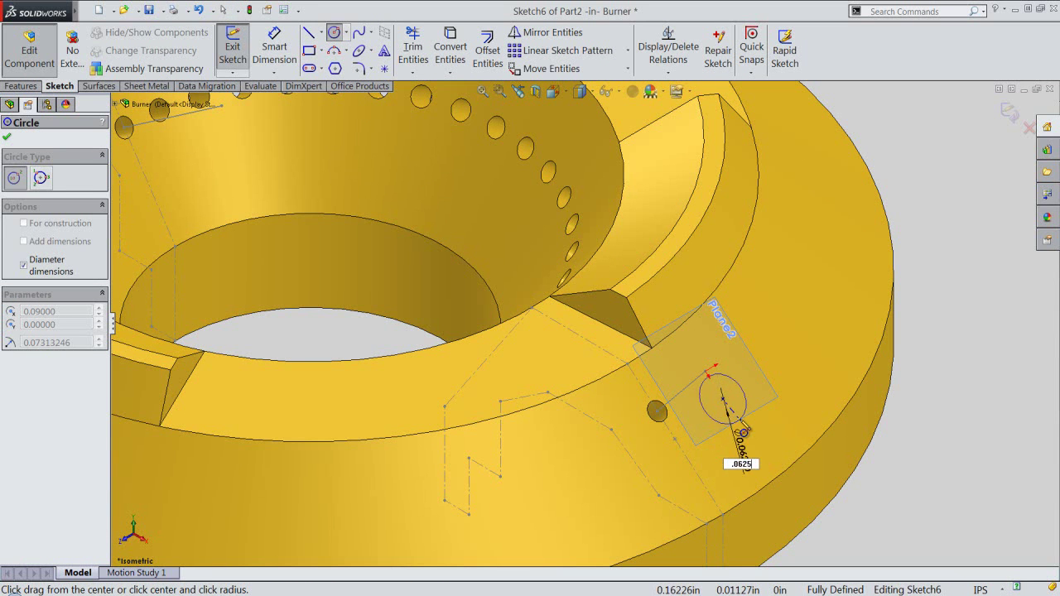
{"action": "key", "text": "Return"}
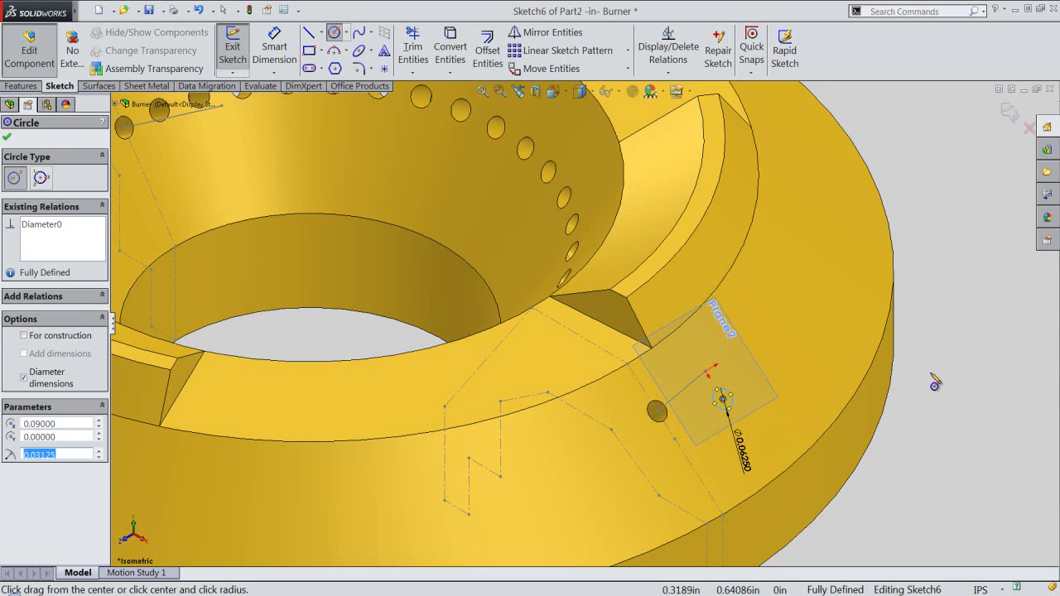
{"action": "right_click", "coordinate": [936, 379]}
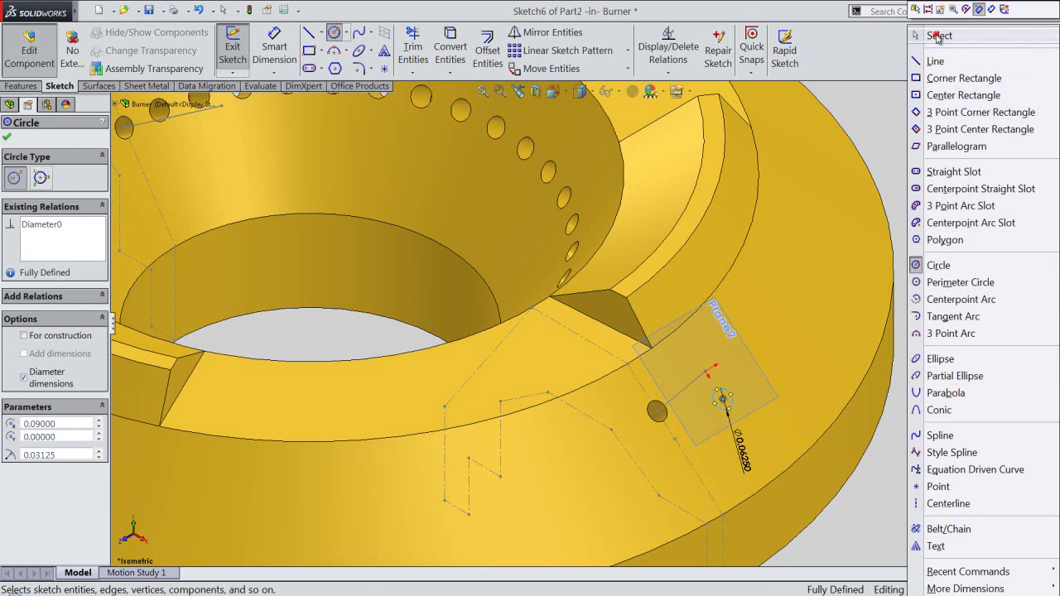
{"action": "left_click", "coordinate": [939, 37]}
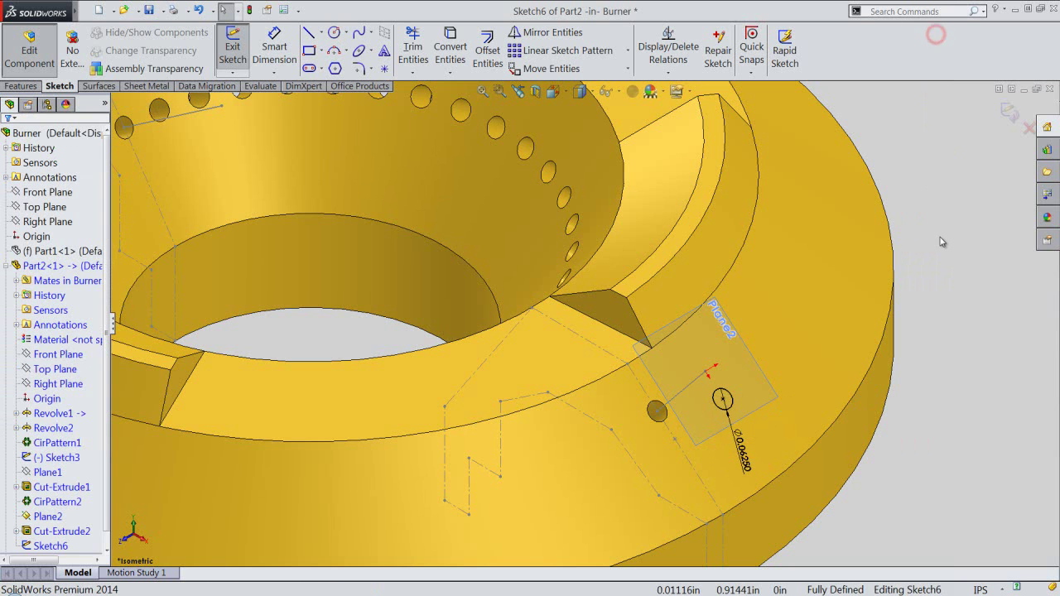
{"action": "left_click", "coordinate": [1009, 112]}
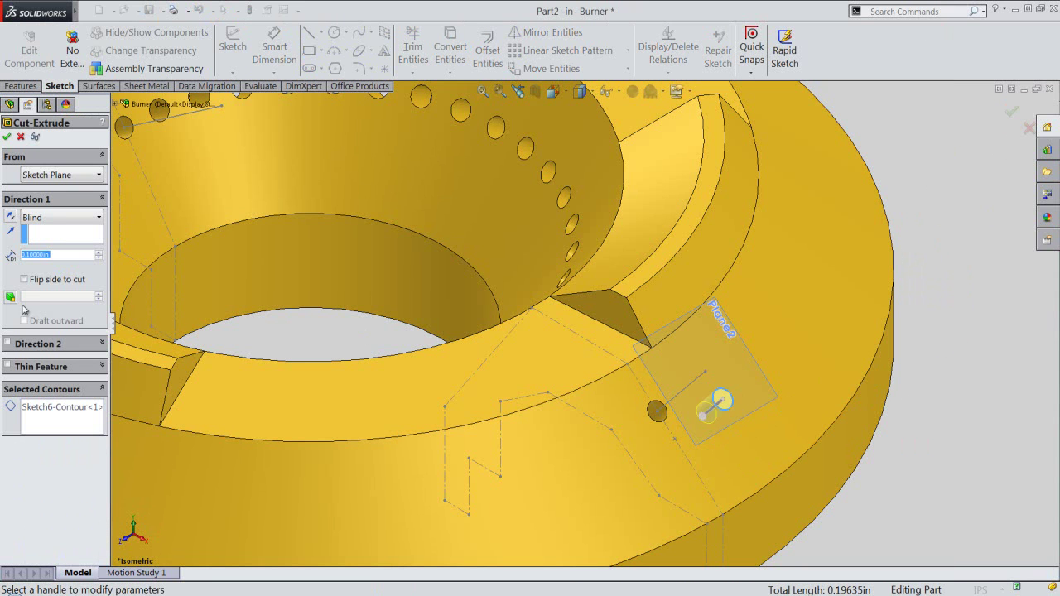
- Cut the second hole Through All as Cut-Extrude3
{"action": "left_click", "coordinate": [62, 217]}
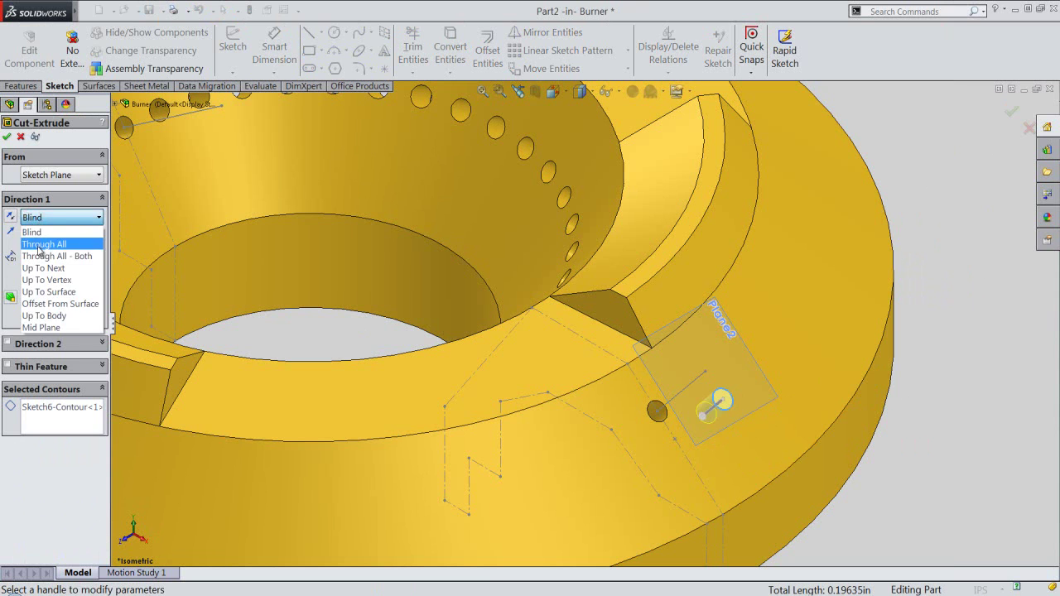
{"action": "left_click", "coordinate": [38, 249]}
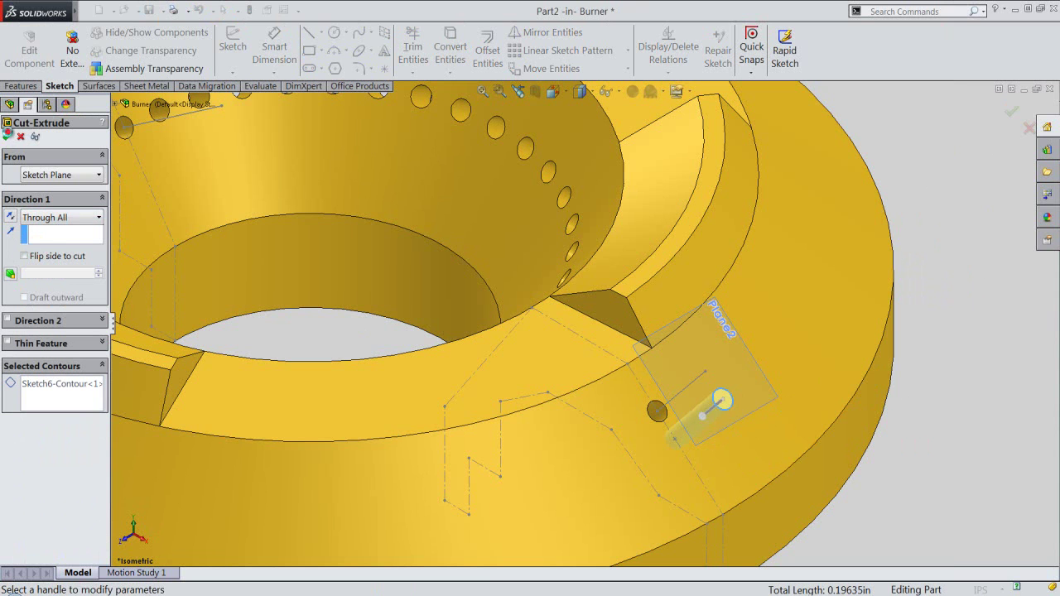
{"action": "left_click", "coordinate": [7, 135]}
{"action": "left_click", "coordinate": [961, 423]}
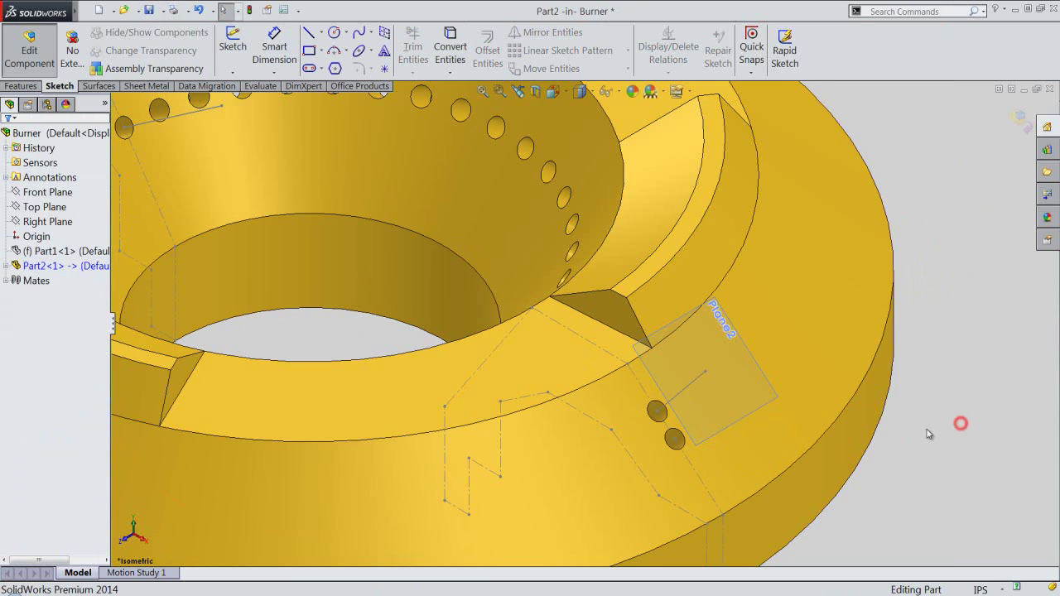
- Hide Sketch3 and Plane2
{"action": "left_click", "coordinate": [7, 266]}
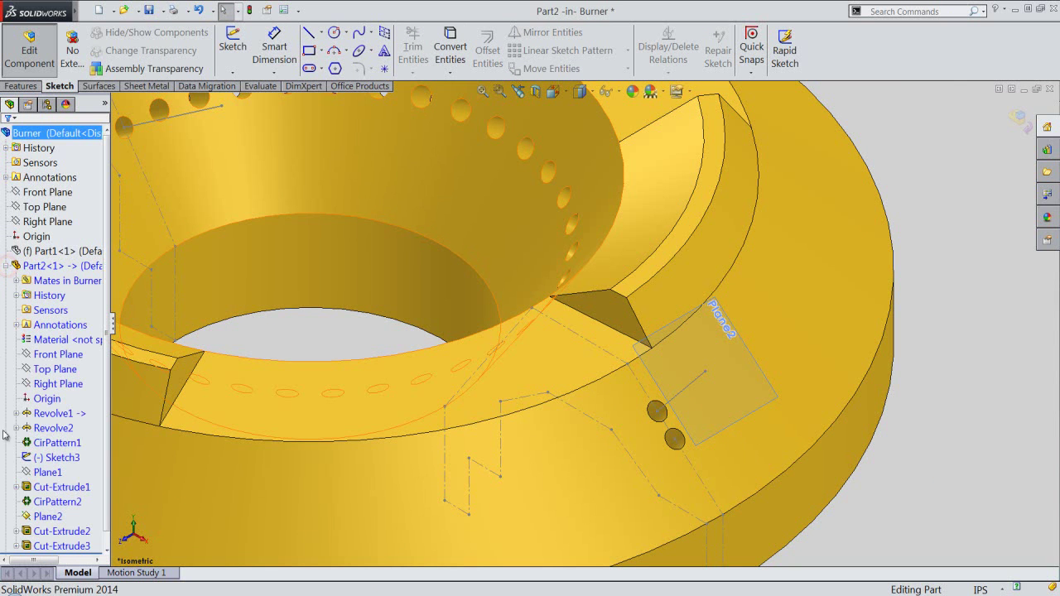
{"action": "left_click", "coordinate": [51, 457]}
{"action": "left_click", "coordinate": [35, 437]}
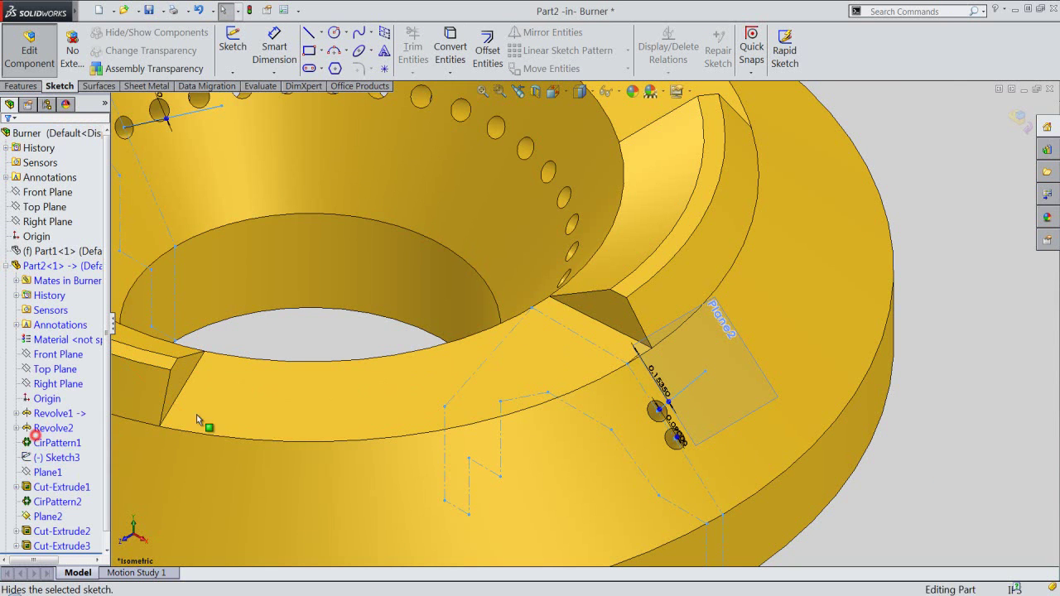
{"action": "left_click", "coordinate": [756, 361]}
{"action": "right_click", "coordinate": [756, 364]}
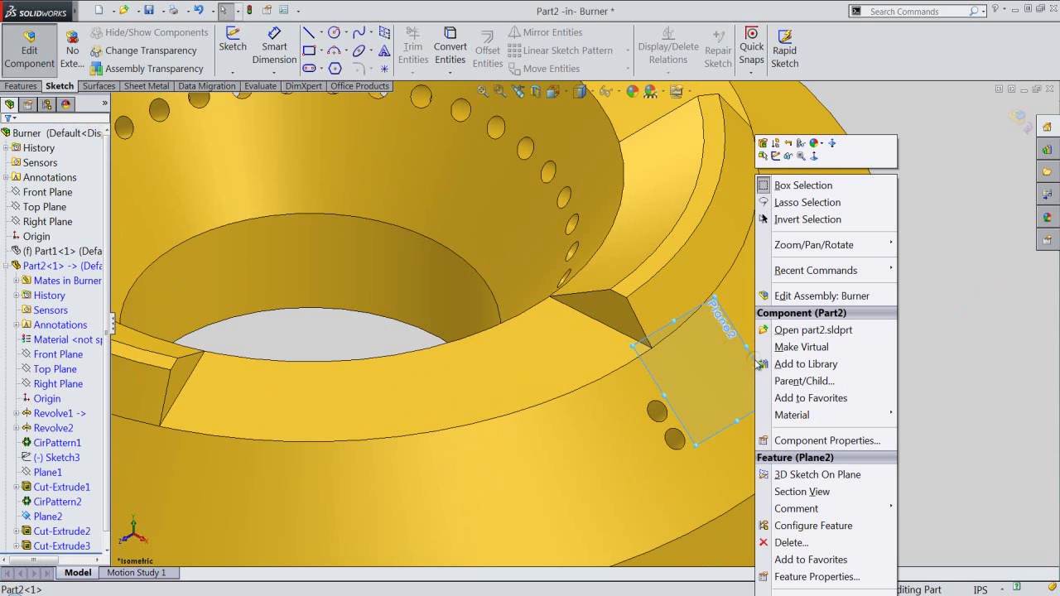
{"action": "left_click", "coordinate": [786, 155]}
{"action": "left_click", "coordinate": [942, 375]}
- Fit the burner in view, save the part, and show temporary axes
{"action": "left_click", "coordinate": [484, 93]}
{"action": "left_click", "coordinate": [843, 389]}
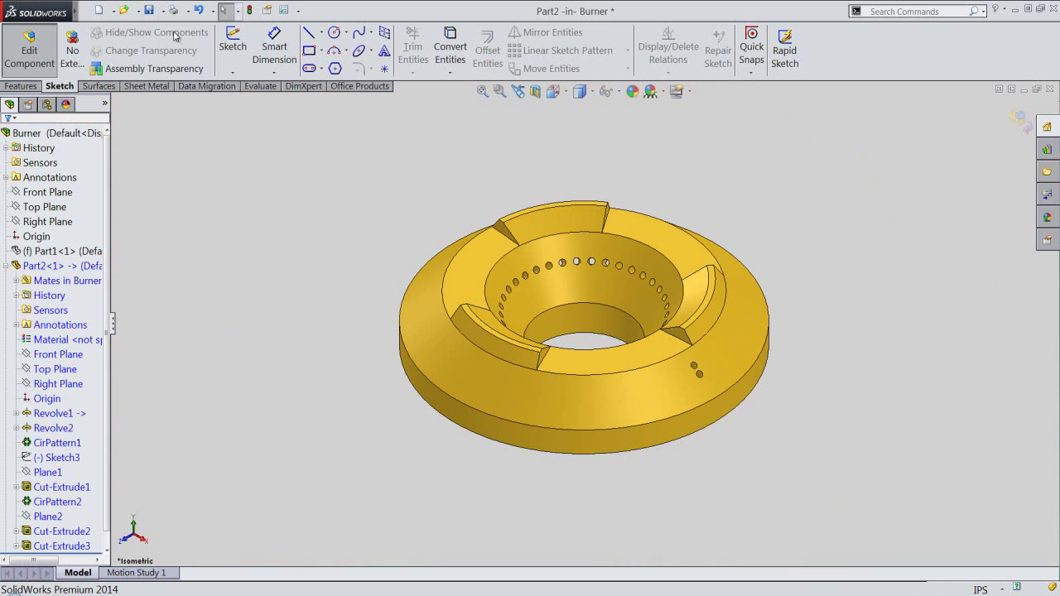
{"action": "left_click", "coordinate": [152, 14]}
{"action": "left_click", "coordinate": [782, 404]}
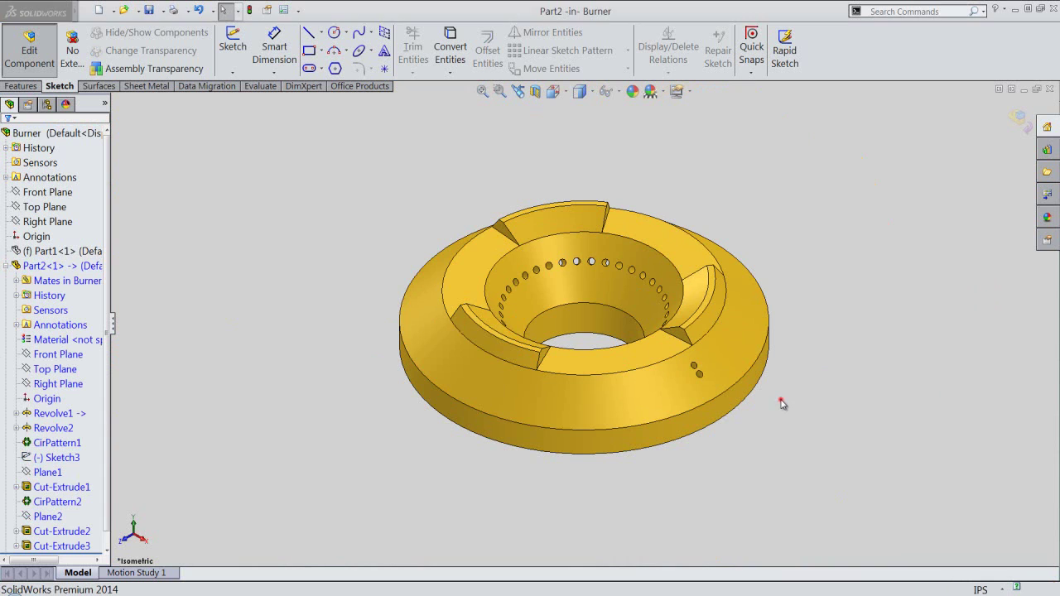
{"action": "left_click", "coordinate": [617, 91]}
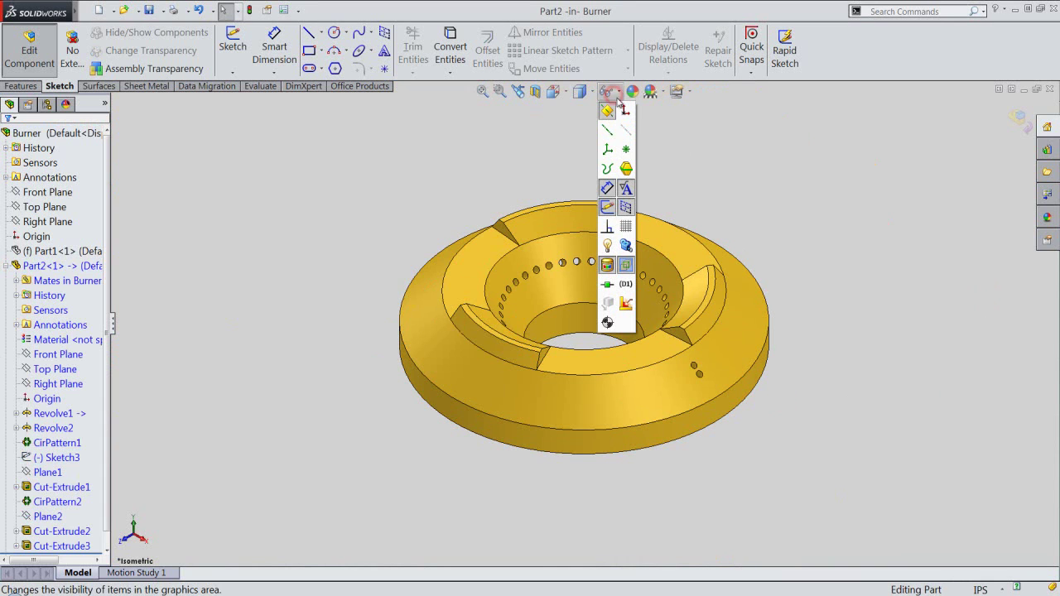
{"action": "left_click", "coordinate": [372, 199]}
{"action": "left_click_drag", "start_coordinate": [103, 358], "coordinate": [113, 388]}
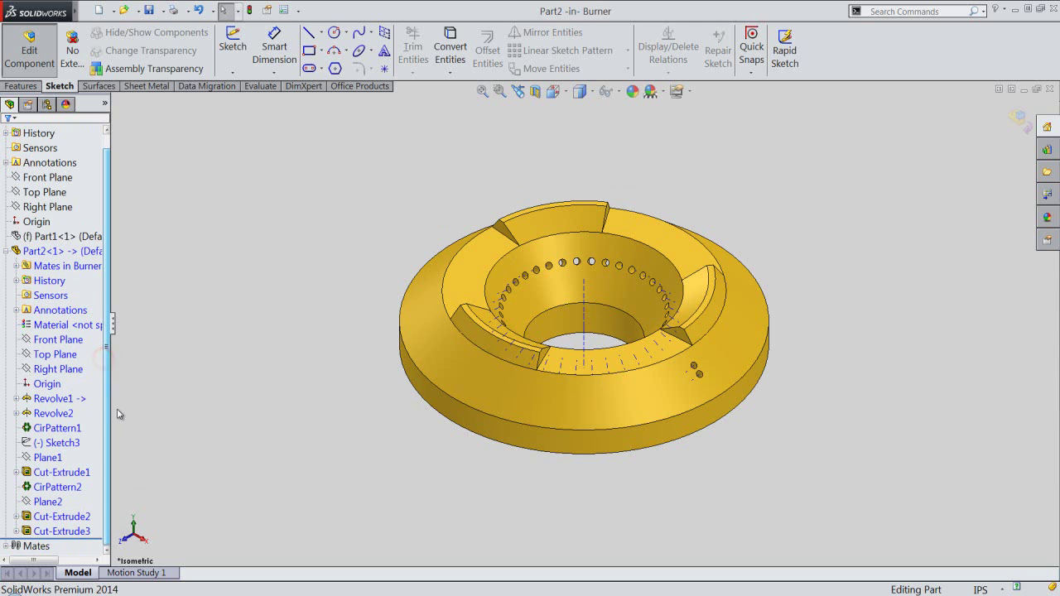
- Start a circular pattern around Axis<1> with Cut-Extrude2 as the feature
{"action": "left_click", "coordinate": [22, 86]}
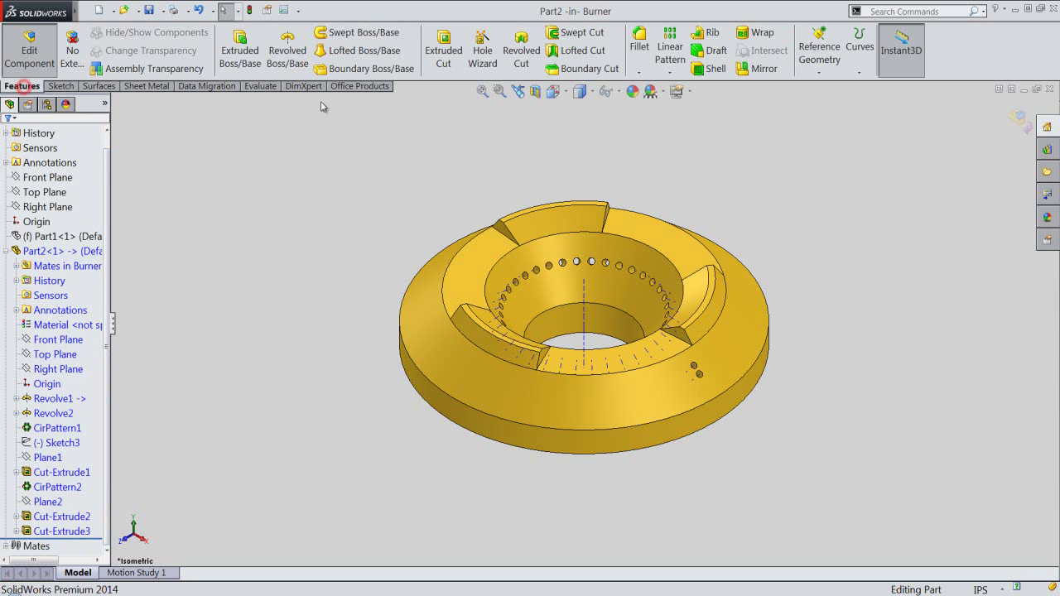
{"action": "left_click", "coordinate": [662, 73]}
{"action": "left_click", "coordinate": [687, 105]}
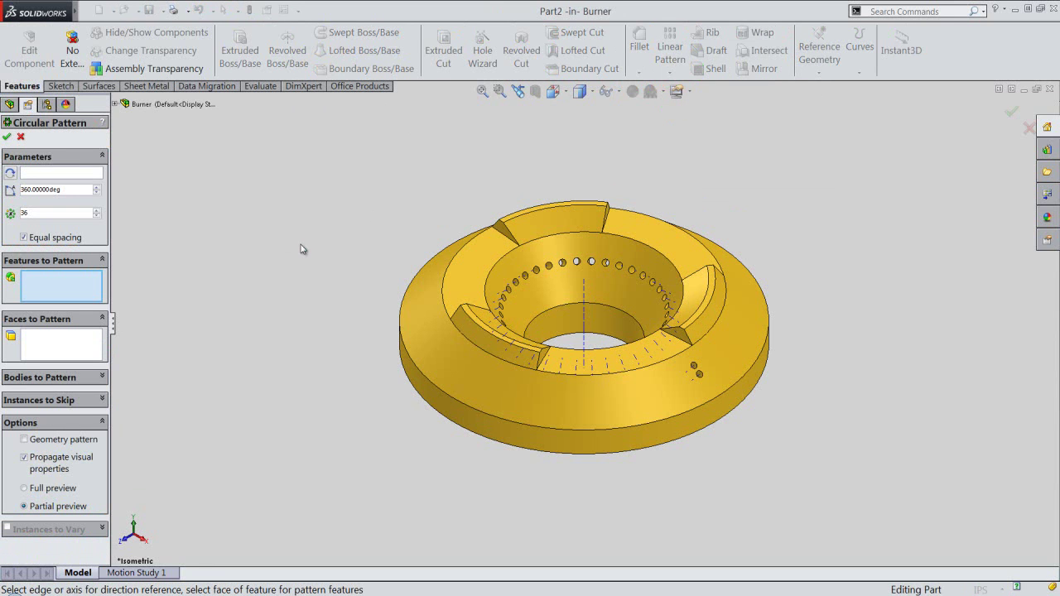
{"action": "left_click", "coordinate": [51, 173]}
{"action": "left_click", "coordinate": [586, 327]}
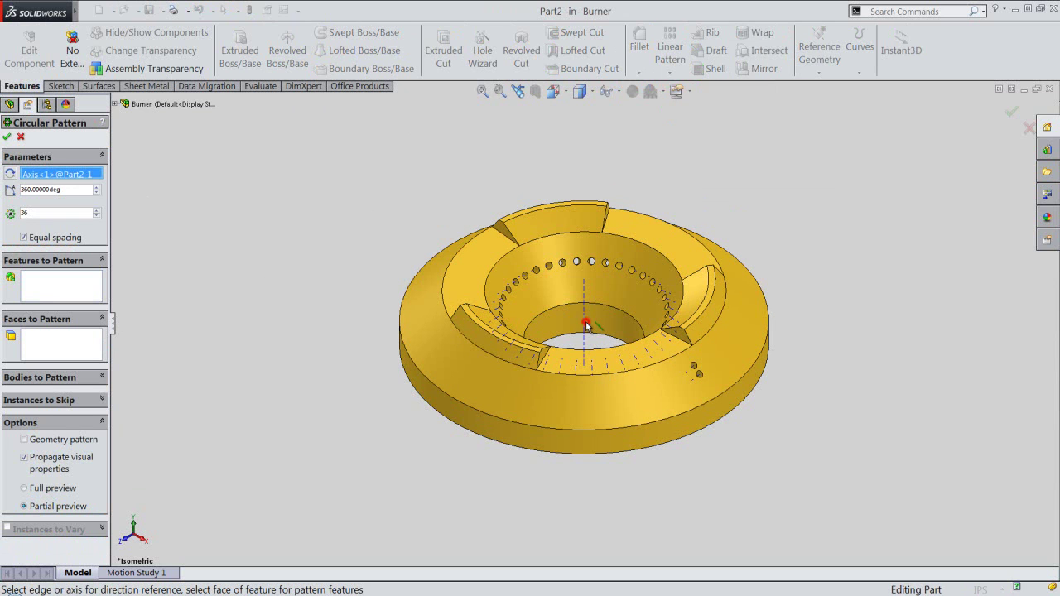
{"action": "left_click", "coordinate": [60, 282]}
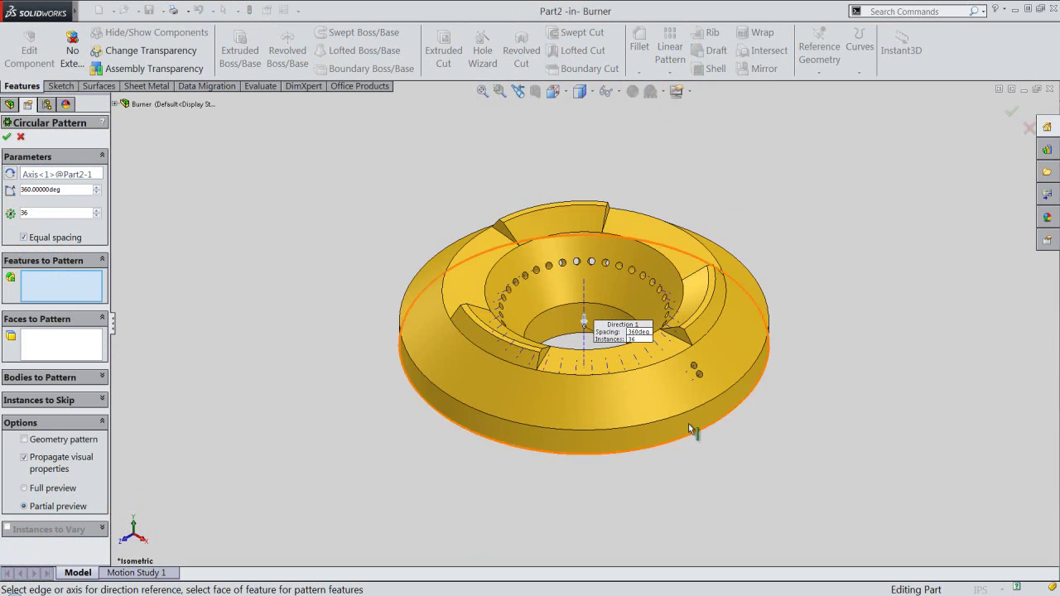
{"action": "scroll", "coordinate": [693, 386], "scroll_direction": "down", "scroll_amount": 3}
{"action": "scroll", "coordinate": [663, 348], "scroll_direction": "down", "scroll_amount": 3}
{"action": "scroll", "coordinate": [674, 338], "scroll_direction": "down", "scroll_amount": 2}
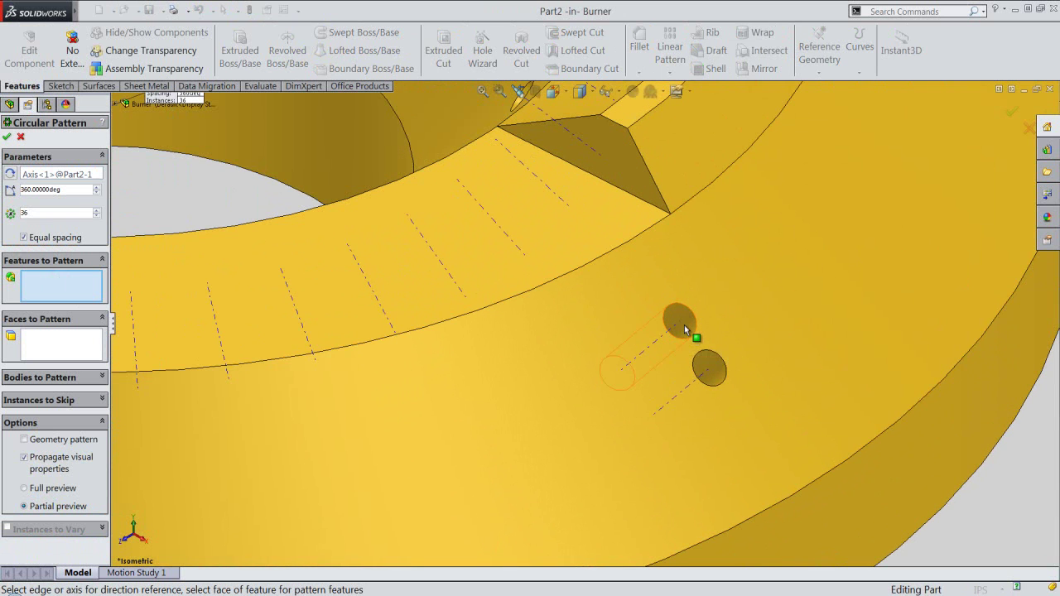
{"action": "left_click", "coordinate": [694, 337]}
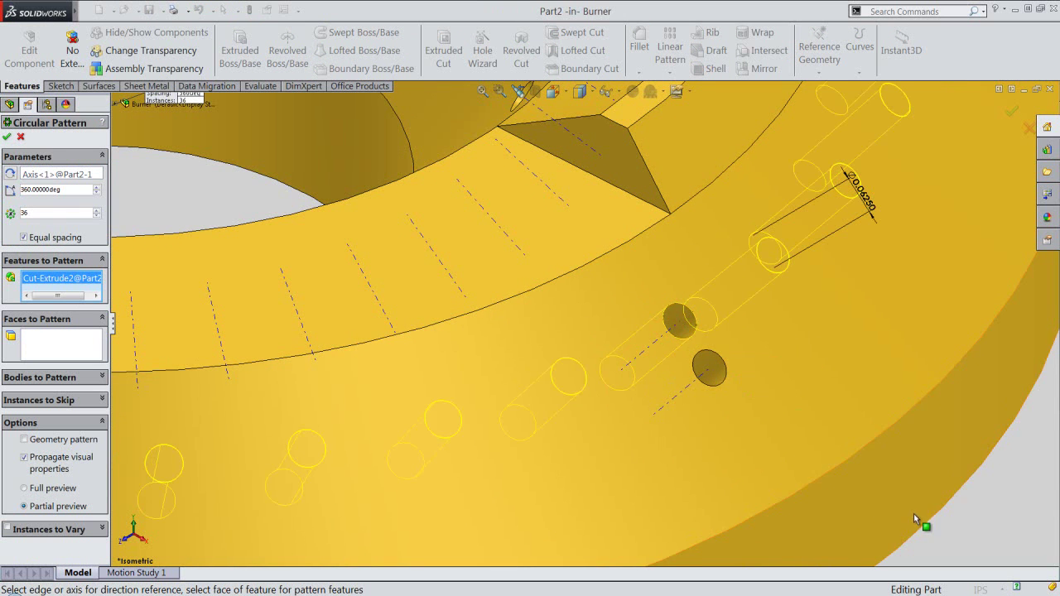
- Set the pattern to 36 instances and accept it
{"action": "scroll", "coordinate": [913, 513], "scroll_direction": "up", "scroll_amount": 3}
{"action": "scroll", "coordinate": [914, 514], "scroll_direction": "up", "scroll_amount": 3}
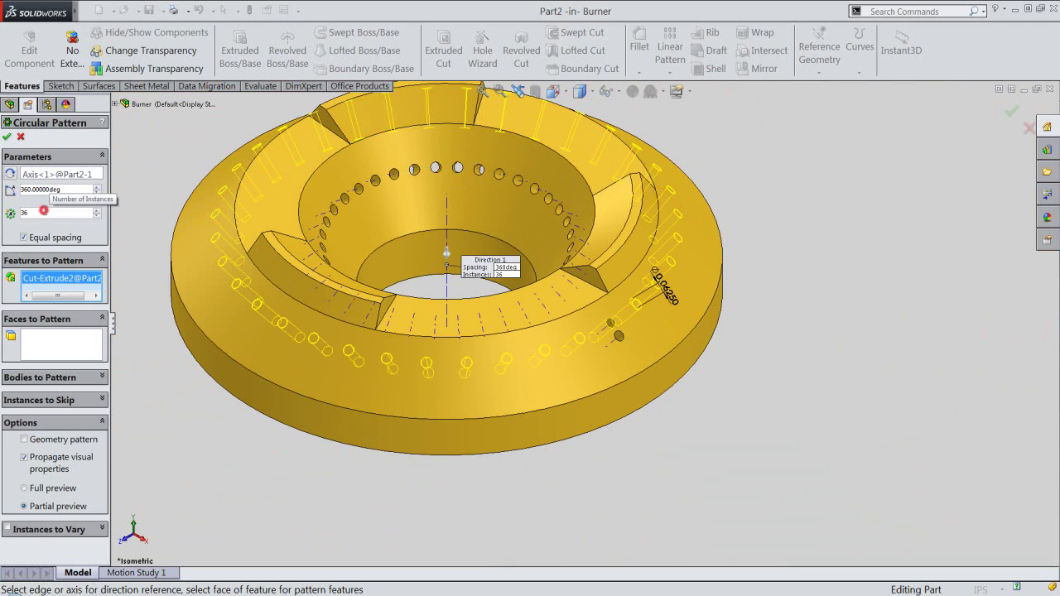
{"action": "left_click", "coordinate": [44, 212]}
{"action": "left_click", "coordinate": [6, 138]}
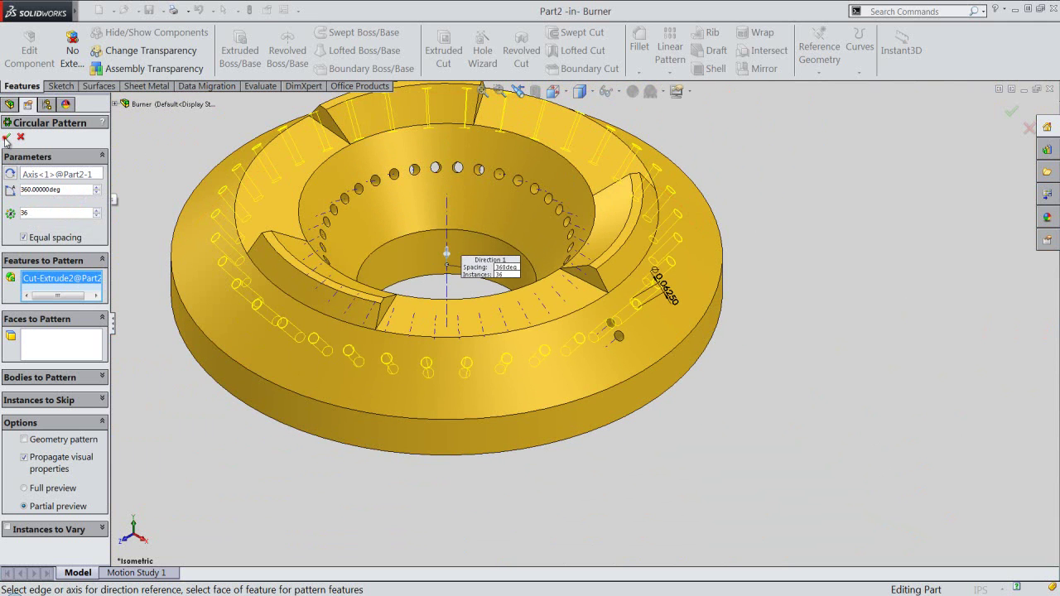
{"action": "left_click", "coordinate": [7, 138]}
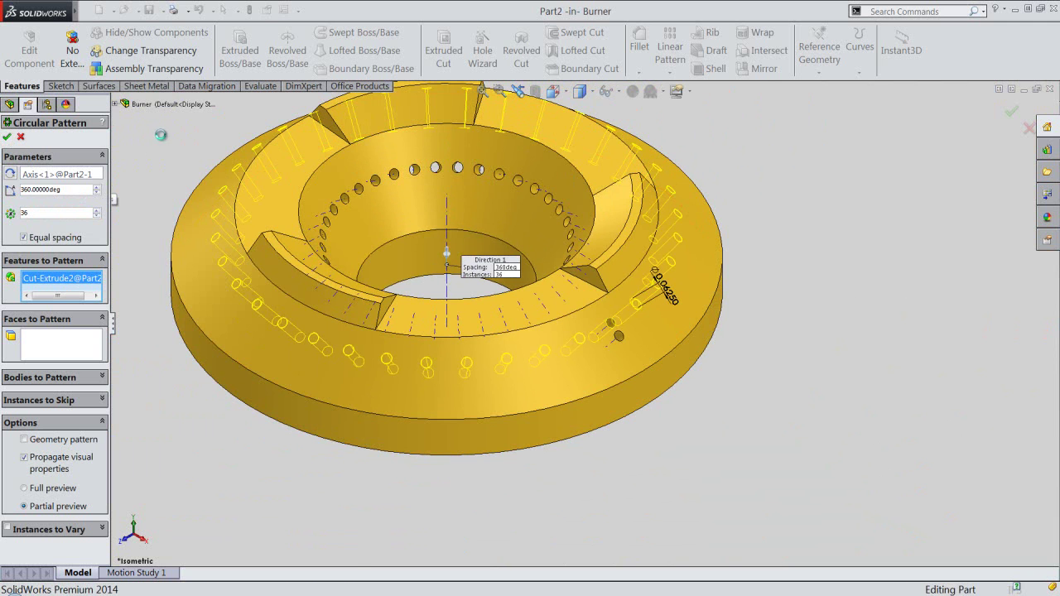
{"action": "left_click", "coordinate": [169, 156]}
- Pattern Cut-Extrude3 70 times around the central axis with Geometry pattern checked
{"action": "right_click", "coordinate": [171, 155]}
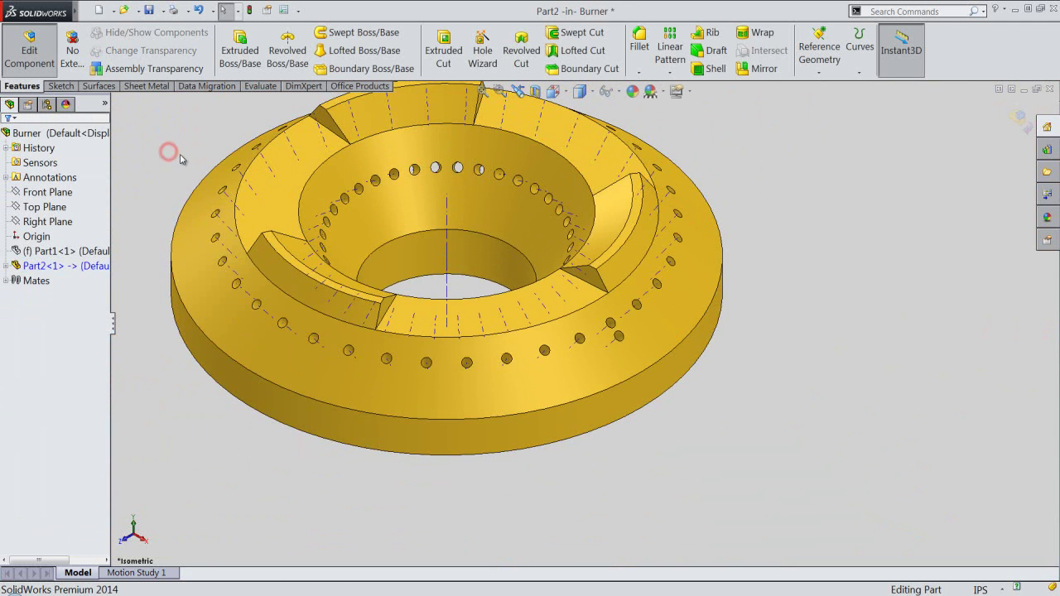
{"action": "mouse_move", "coordinate": [241, 387]}
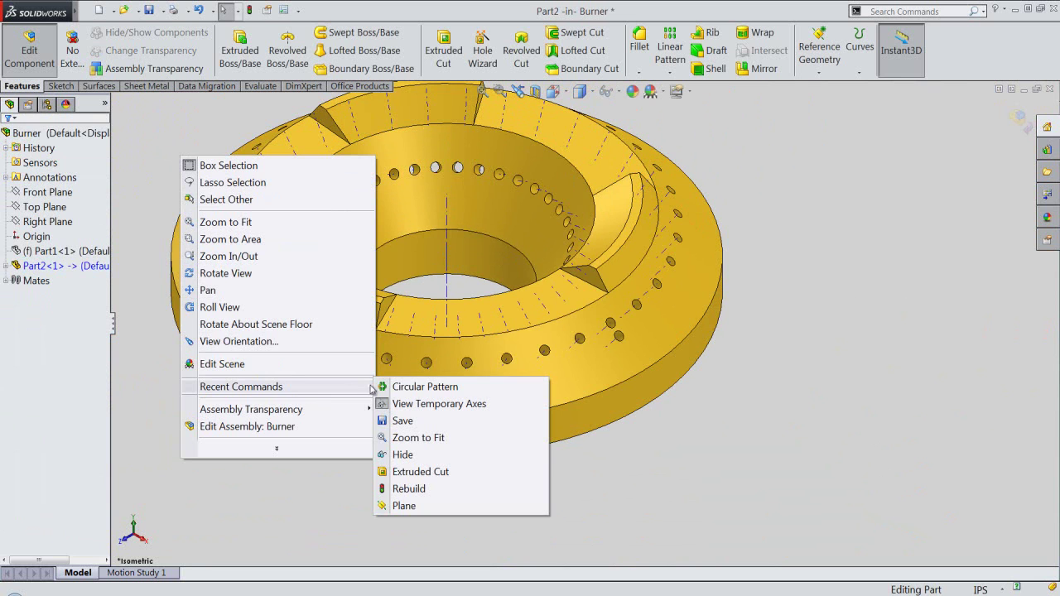
{"action": "left_click", "coordinate": [418, 387]}
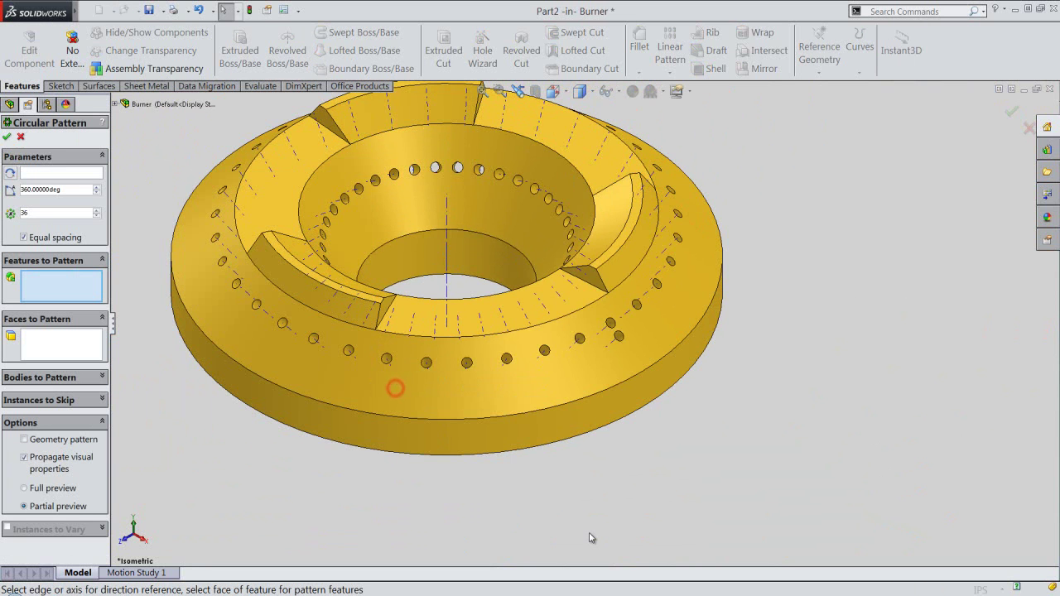
{"action": "left_click", "coordinate": [446, 284]}
{"action": "scroll", "coordinate": [609, 325], "scroll_direction": "down", "scroll_amount": 3}
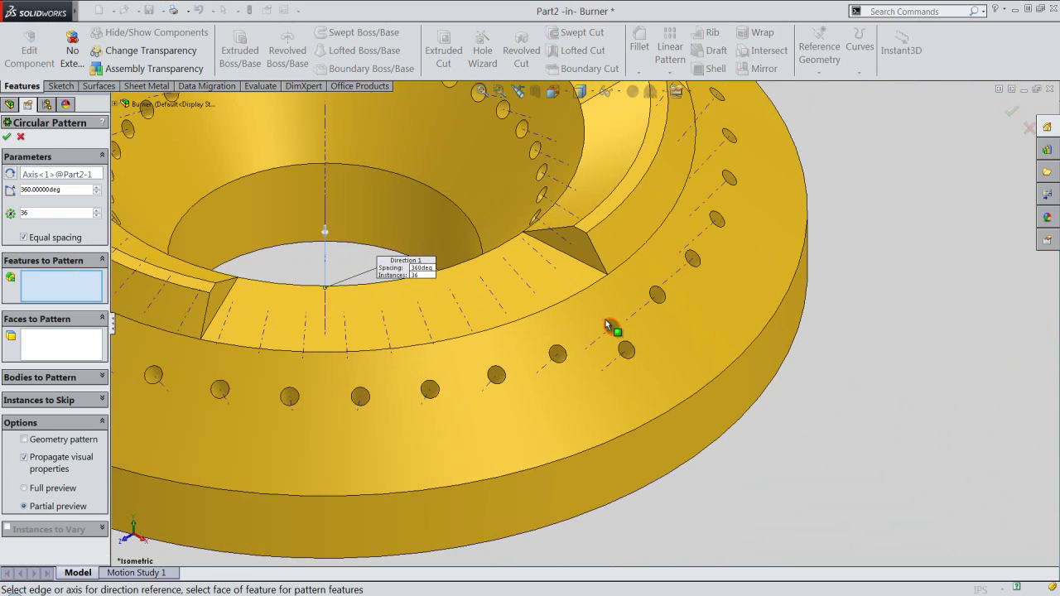
{"action": "scroll", "coordinate": [626, 353], "scroll_direction": "down", "scroll_amount": 5}
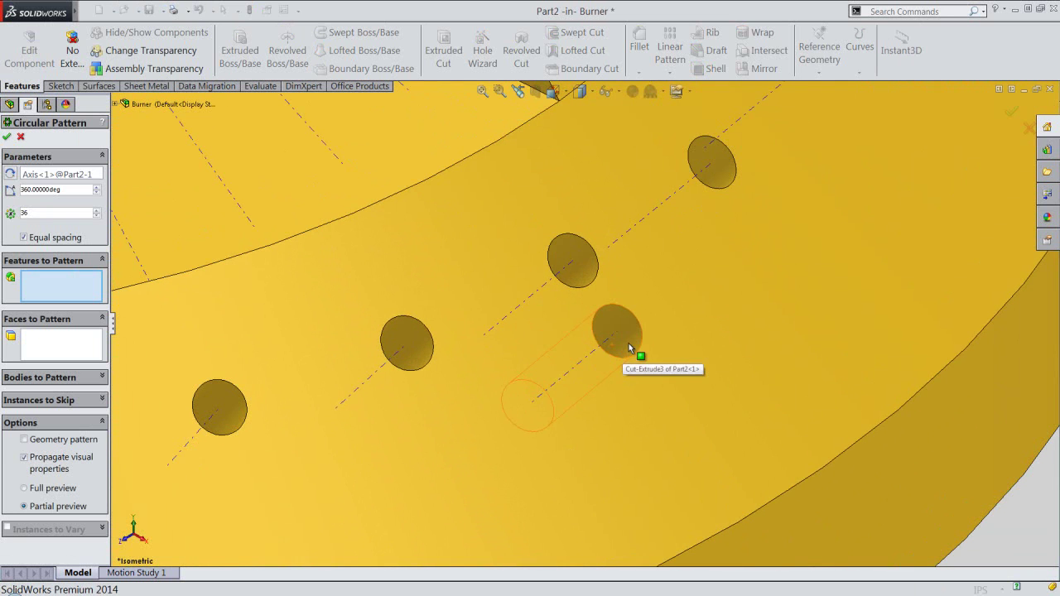
{"action": "left_click", "coordinate": [629, 345]}
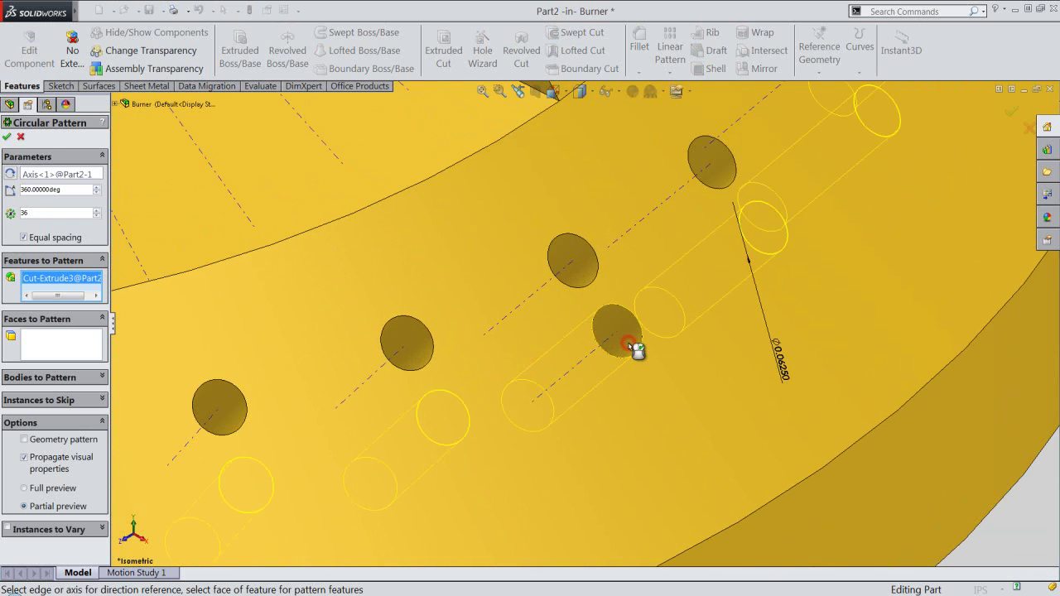
{"action": "left_click", "coordinate": [485, 91]}
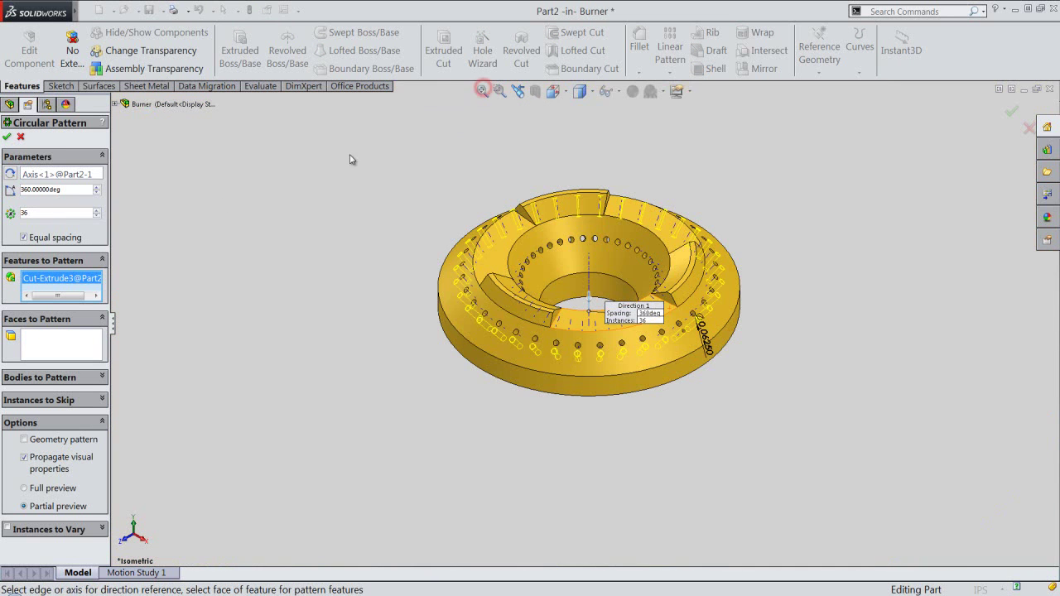
{"action": "double_click", "coordinate": [57, 214]}
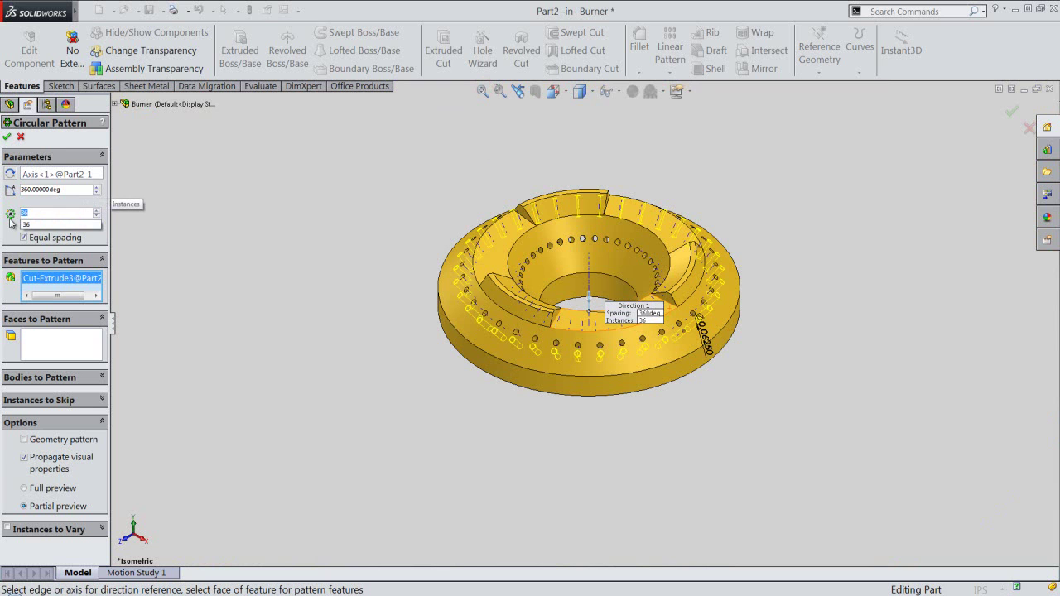
{"action": "type", "text": "70"}
{"action": "key", "text": "Return"}
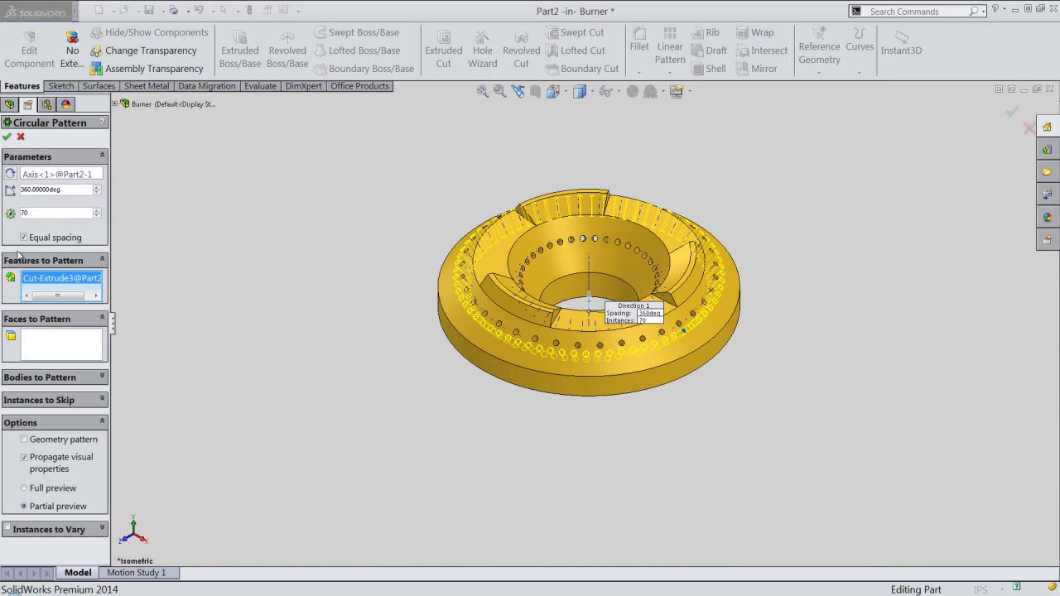
{"action": "left_click", "coordinate": [25, 440]}
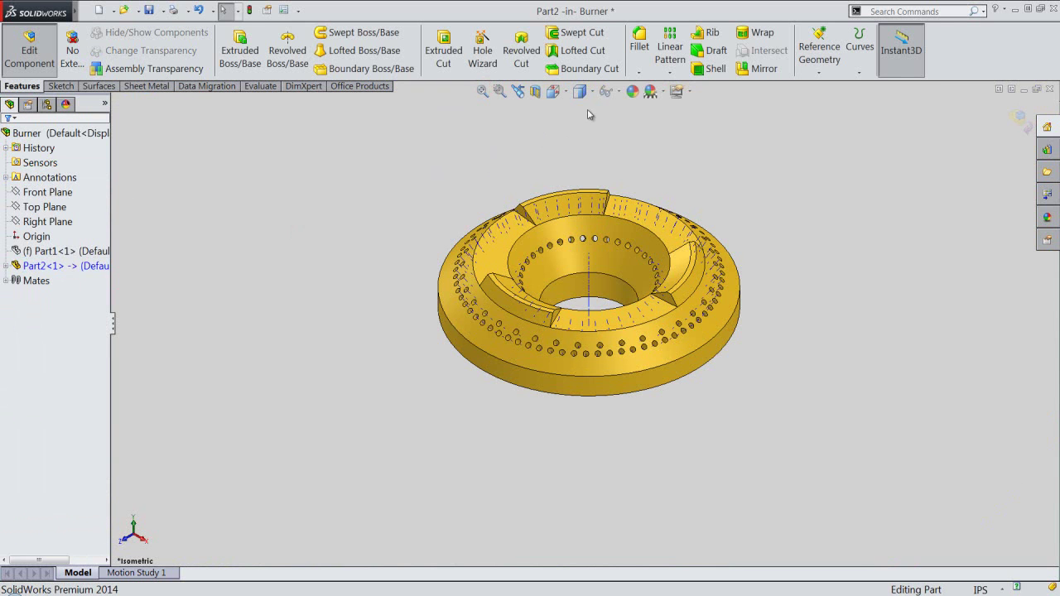
- Hide the temporary axes, inspect the cap from above, and set Isometric view
{"action": "left_click", "coordinate": [618, 91]}
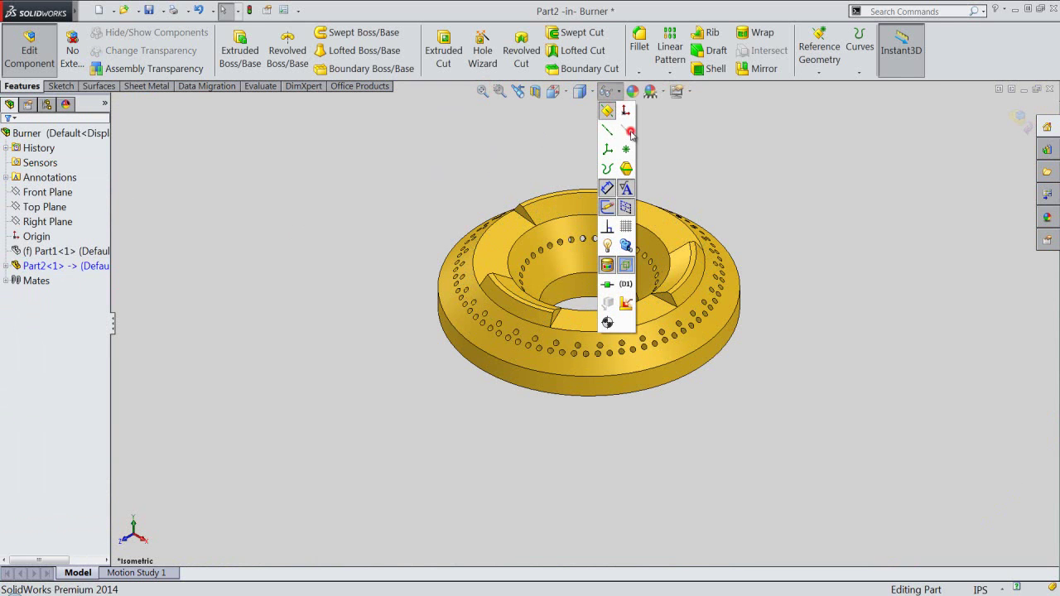
{"action": "left_click", "coordinate": [552, 134]}
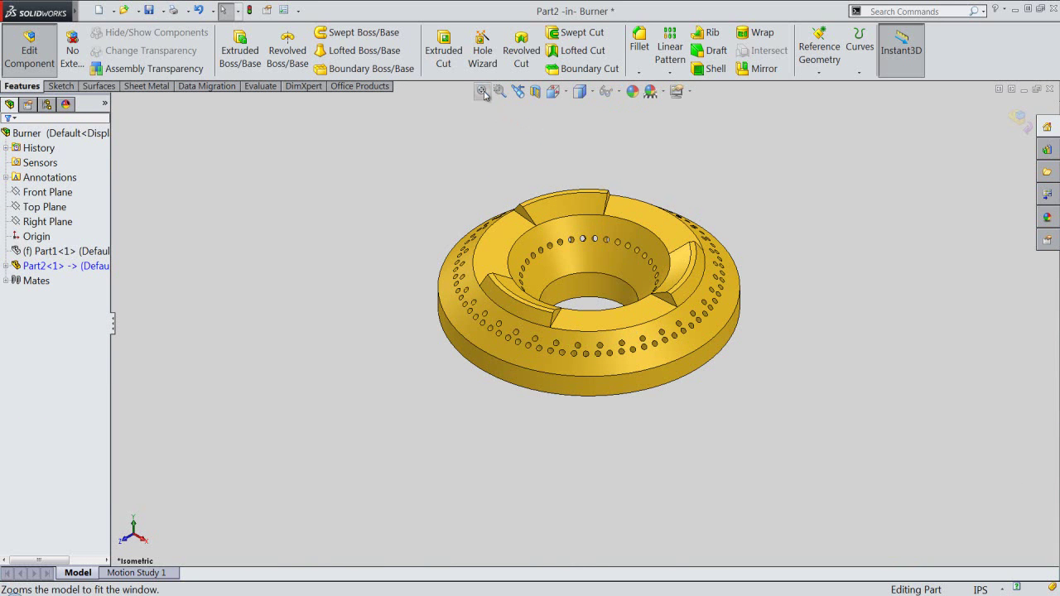
{"action": "left_click", "coordinate": [482, 91]}
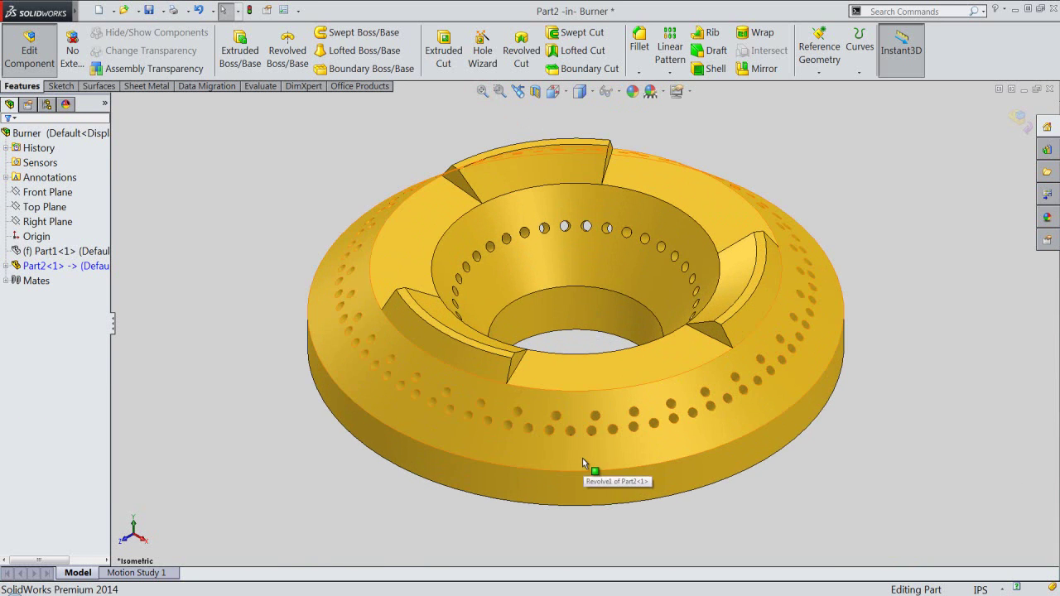
{"action": "left_click", "coordinate": [582, 464]}
{"action": "mouse_move", "coordinate": [598, 433]}
{"action": "middle_mouse_down"}
{"action": "mouse_move", "coordinate": [604, 339]}
{"action": "mouse_move", "coordinate": [665, 157]}
{"action": "middle_mouse_up"}
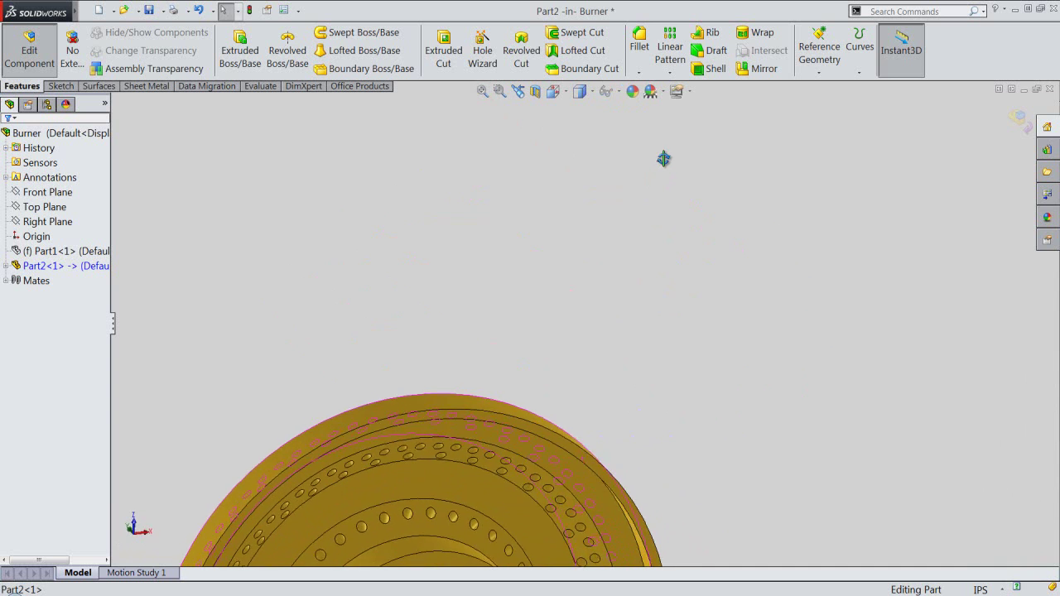
{"action": "scroll", "coordinate": [580, 235], "scroll_direction": "up", "scroll_amount": 5}
{"action": "key", "text": "f"}
{"action": "mouse_move", "coordinate": [508, 450]}
{"action": "middle_mouse_down"}
{"action": "mouse_move", "coordinate": [516, 402]}
{"action": "mouse_move", "coordinate": [479, 195]}
{"action": "middle_mouse_up"}
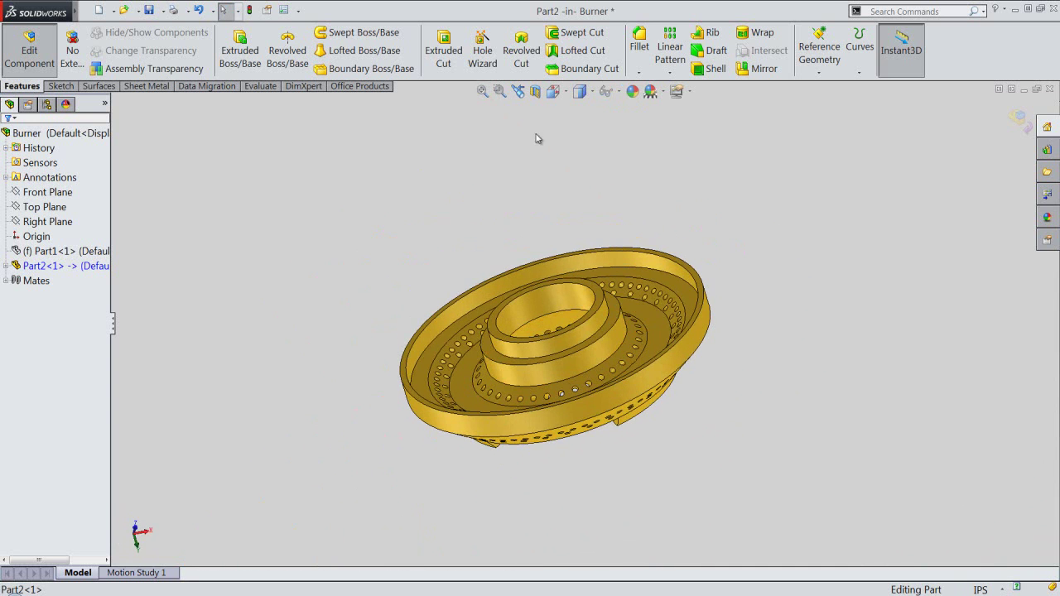
{"action": "left_click", "coordinate": [552, 91]}
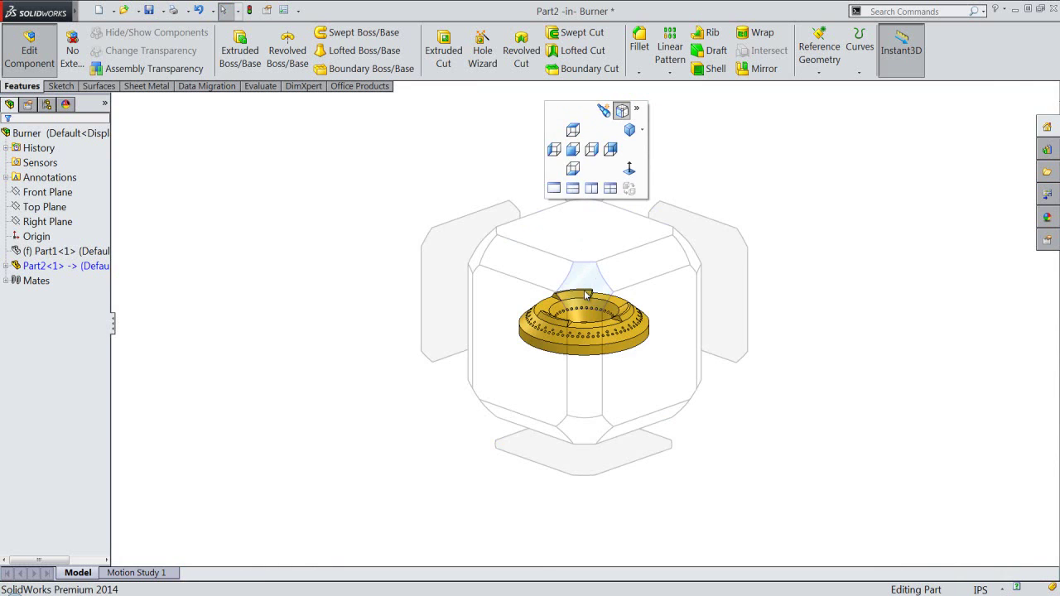
{"action": "left_click", "coordinate": [585, 290]}
- Exit cap editing and show the hidden burner body Part1 again
{"action": "left_click", "coordinate": [1022, 121]}
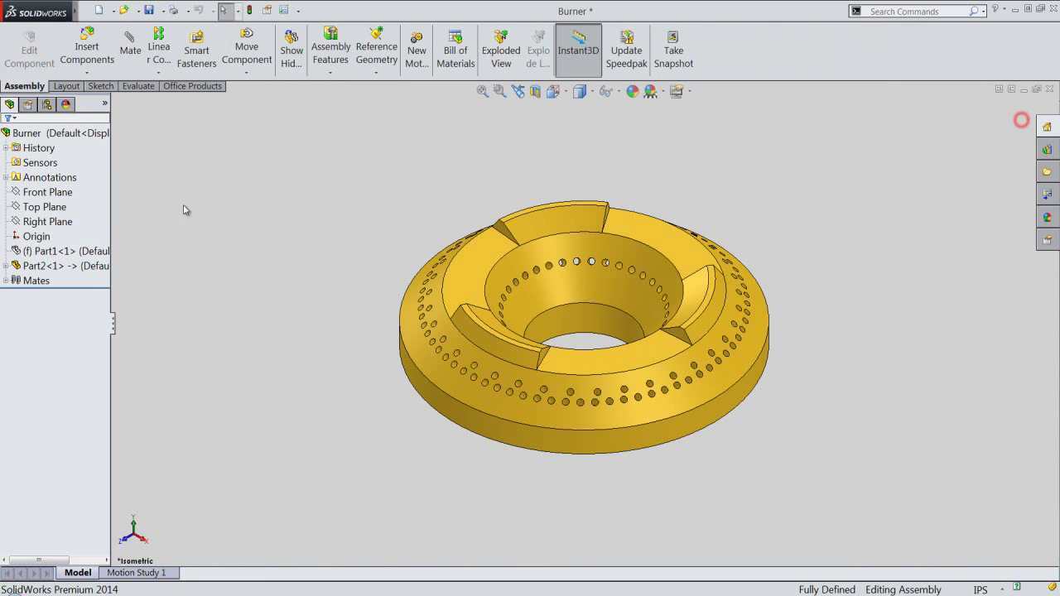
{"action": "left_click", "coordinate": [50, 249]}
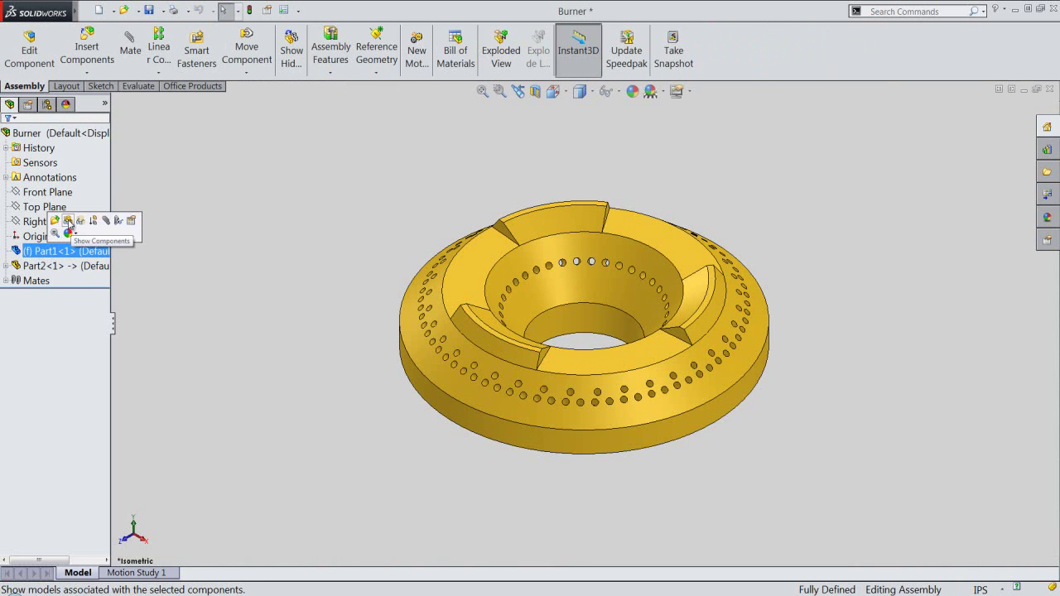
{"action": "left_click", "coordinate": [68, 222]}
{"action": "left_click", "coordinate": [456, 132]}
{"action": "left_click", "coordinate": [482, 90]}
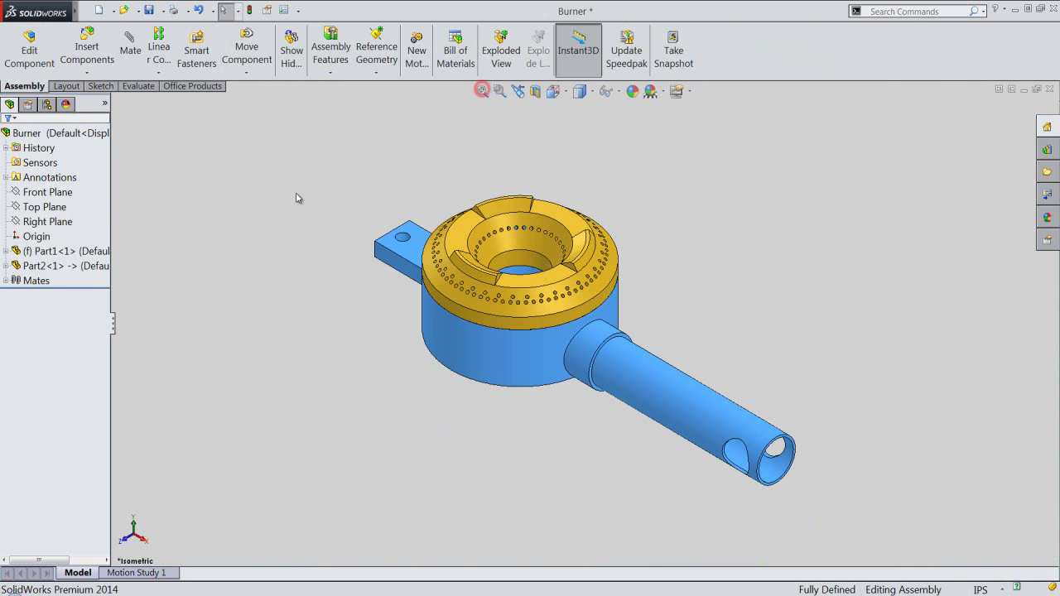
{"action": "left_click", "coordinate": [296, 195]}
- Save the assembly and all modified documents with Save All
{"action": "left_click", "coordinate": [149, 10]}
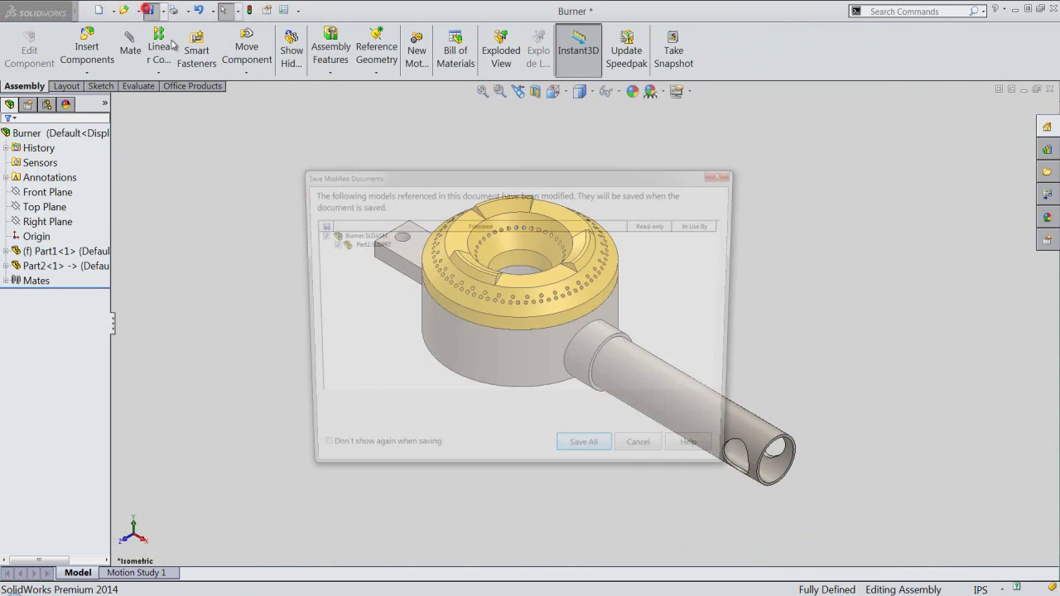
{"action": "left_click", "coordinate": [599, 454]}
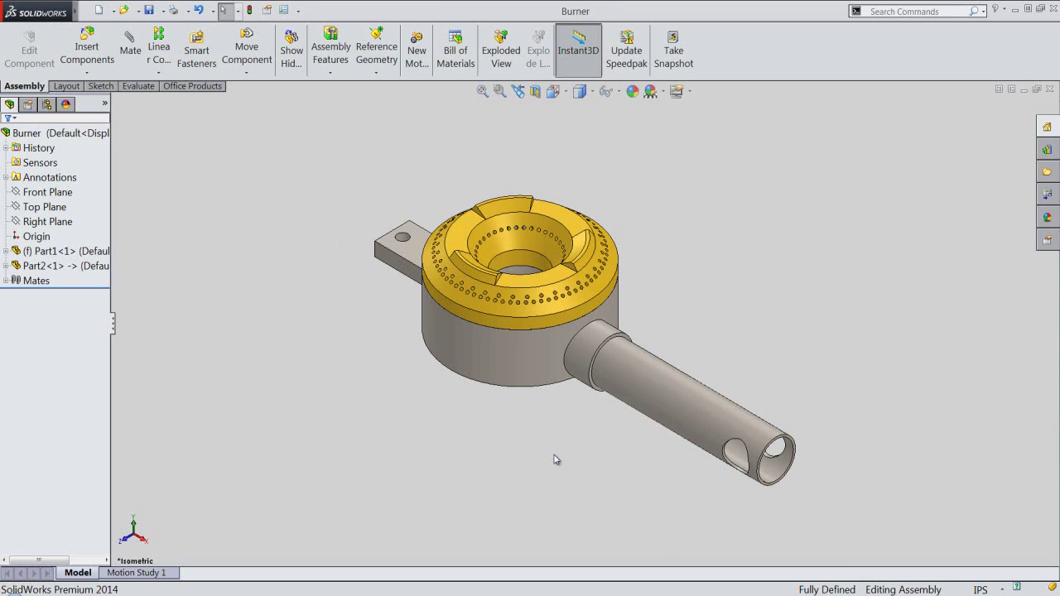
{"action": "scroll", "coordinate": [572, 466], "scroll_direction": "down", "scroll_amount": 3}
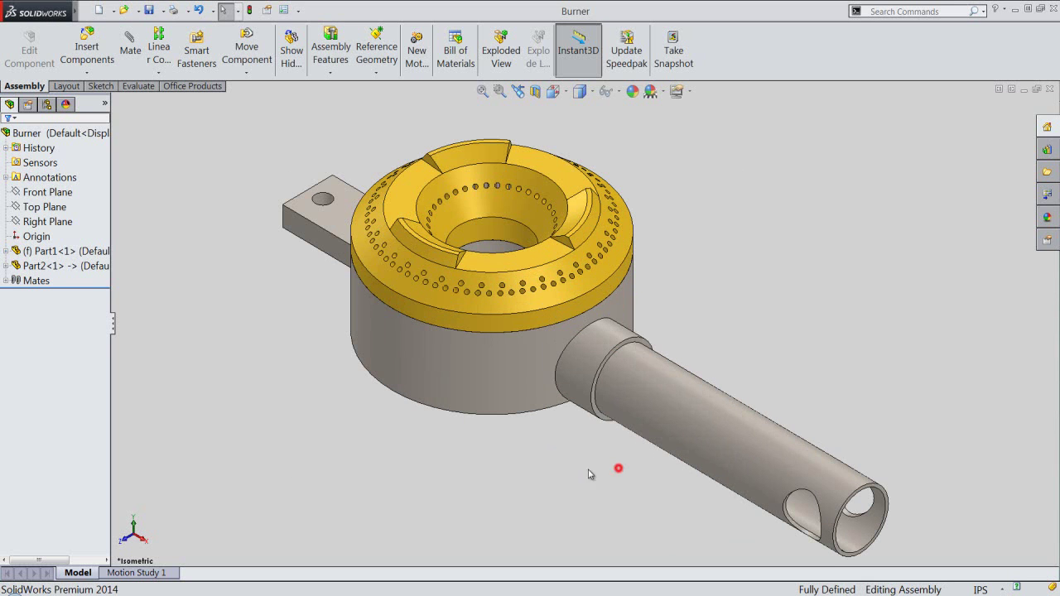
- Collapse the design tree, turn off large buttons with text, and hide the Heads-Up View toolbar
{"action": "left_click", "coordinate": [114, 325]}
{"action": "right_click", "coordinate": [829, 51]}
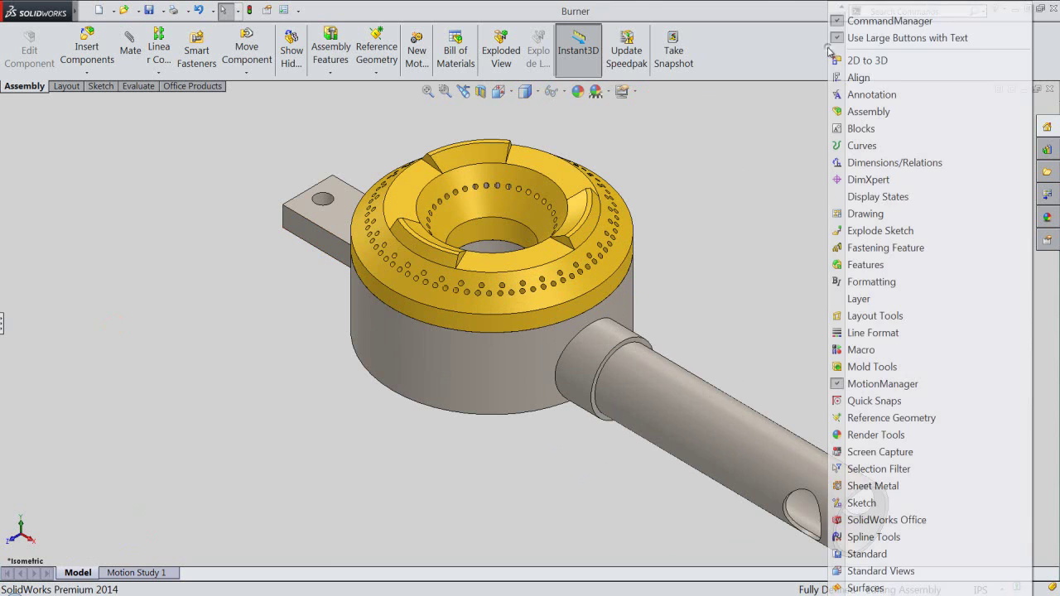
{"action": "left_click", "coordinate": [841, 38]}
{"action": "right_click", "coordinate": [820, 11]}
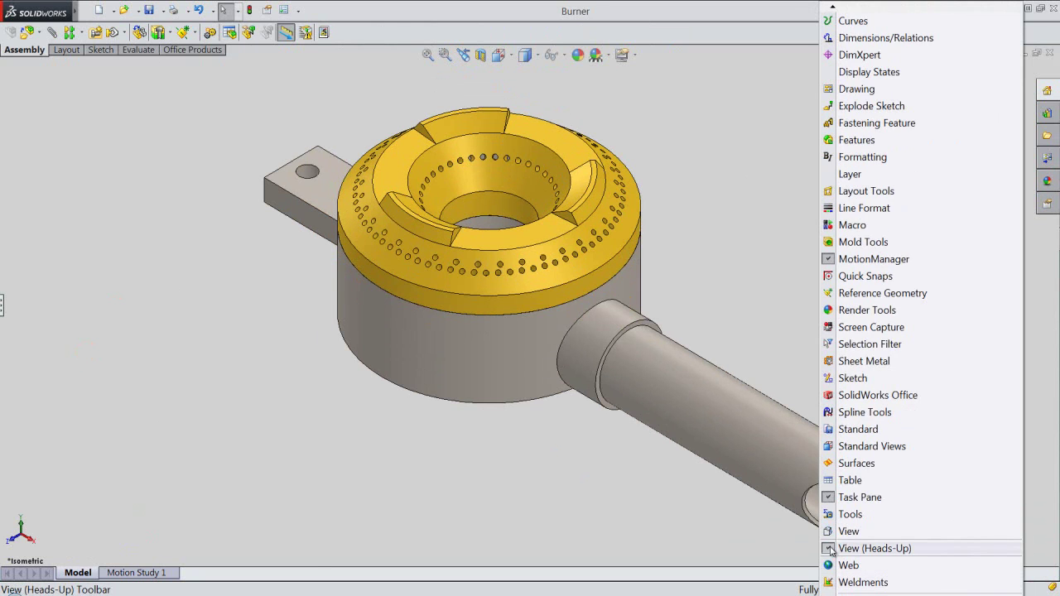
{"action": "left_click", "coordinate": [830, 549]}
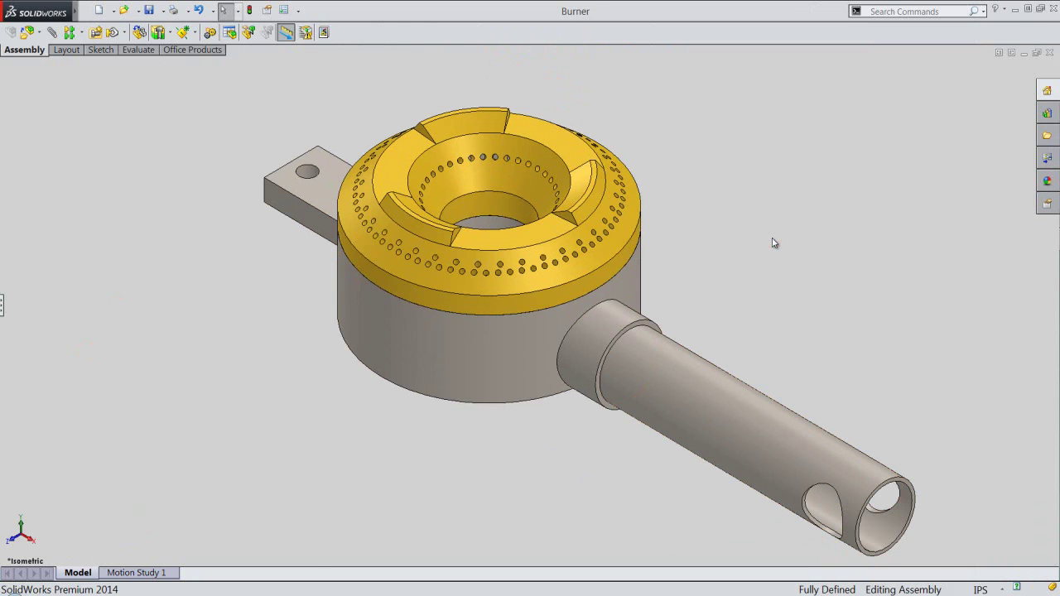
- Pan the burner toward the upper right and zoom in slightly on the assembly
{"action": "right_click", "coordinate": [772, 243]}
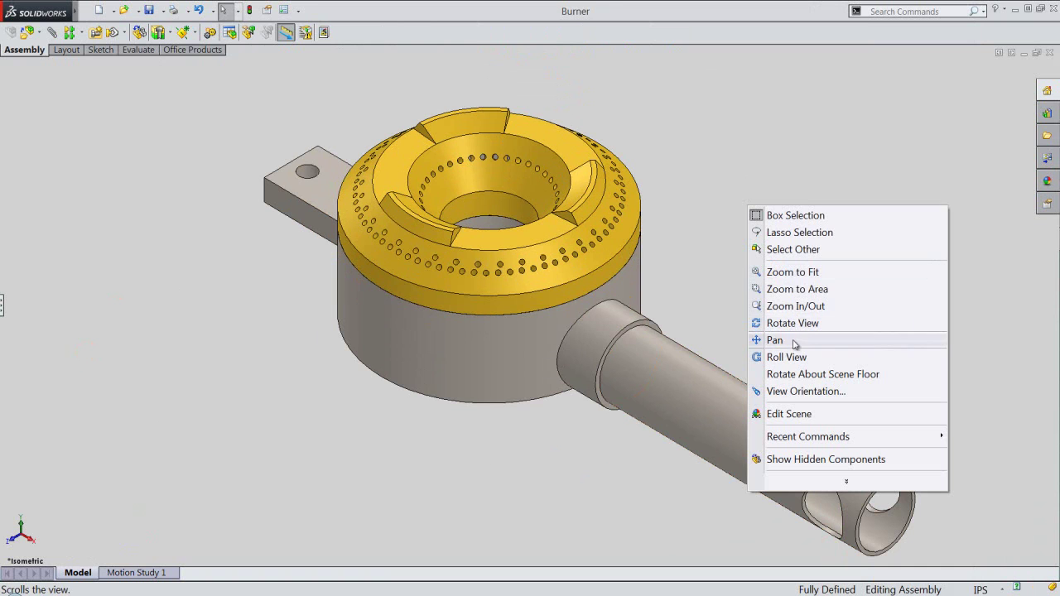
{"action": "left_click", "coordinate": [795, 341]}
{"action": "left_click_drag", "start_coordinate": [639, 366], "coordinate": [648, 349]}
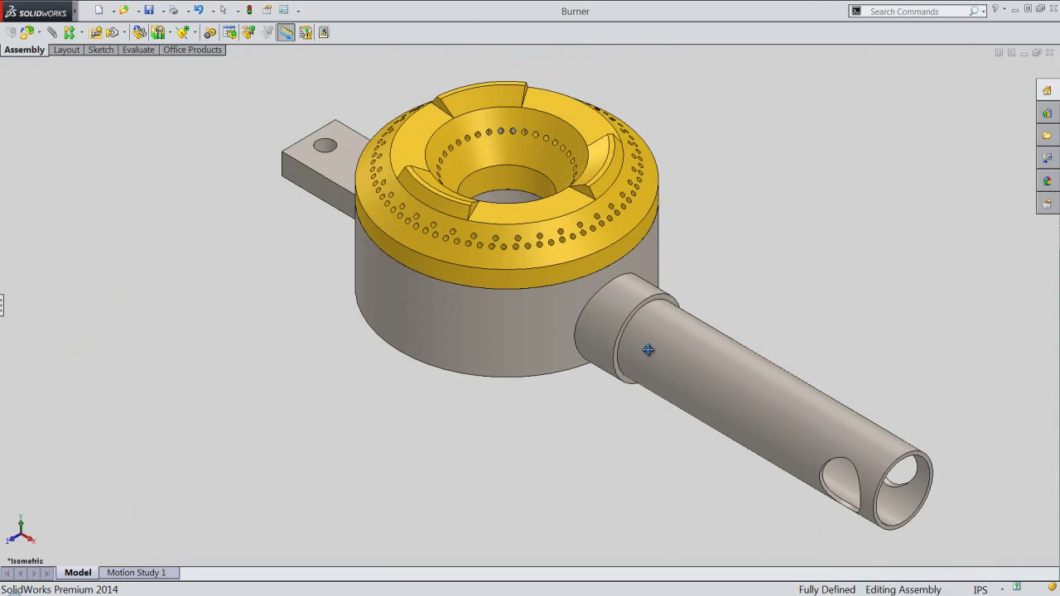
{"action": "right_click", "coordinate": [647, 337]}
{"action": "left_click", "coordinate": [675, 406]}
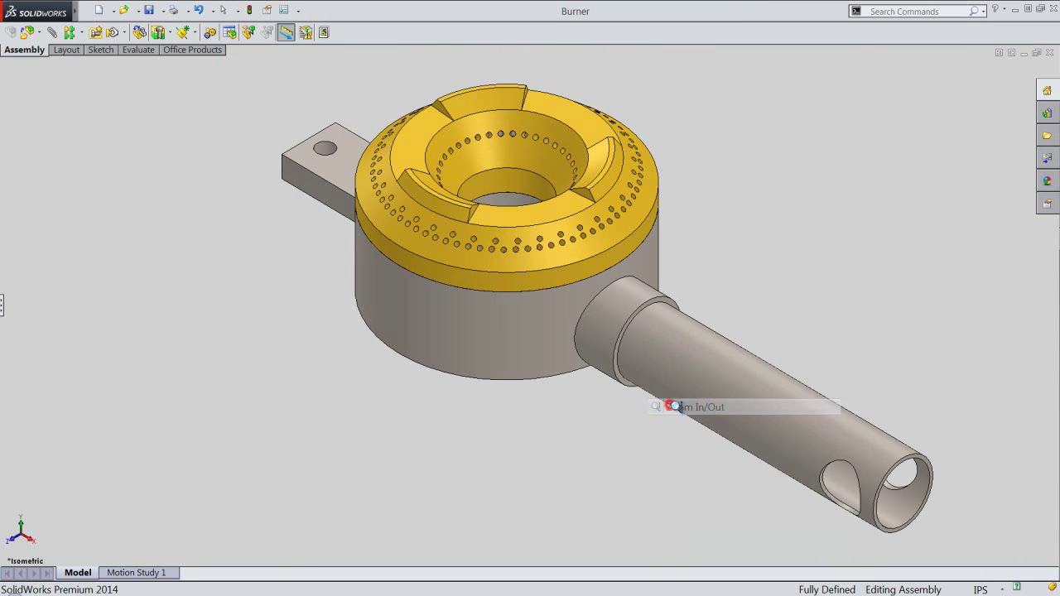
{"action": "left_click_drag", "start_coordinate": [673, 402], "coordinate": [676, 400]}
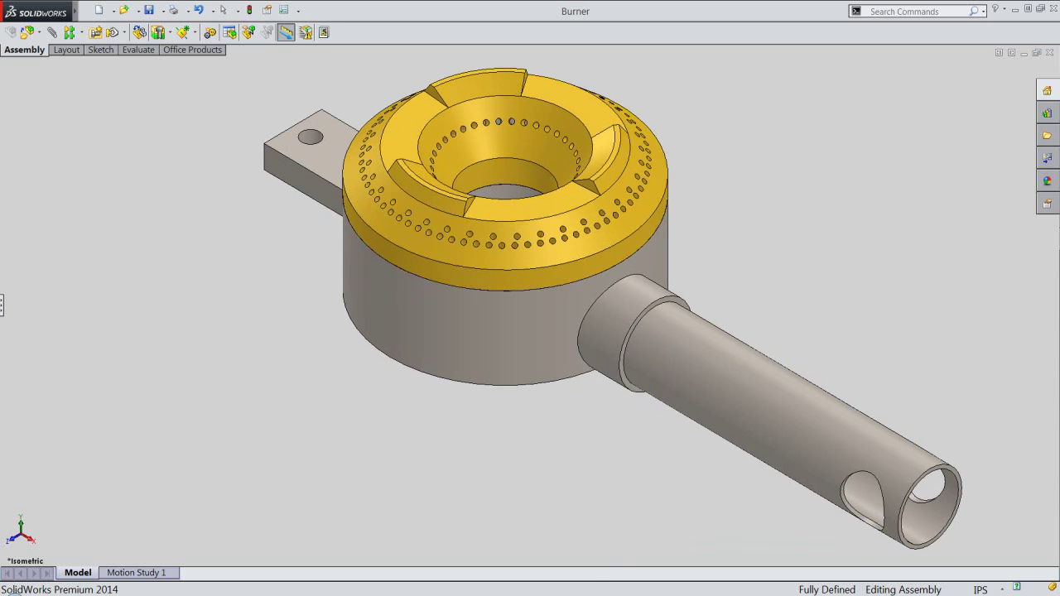
{"action": "right_click", "coordinate": [701, 131]}
{"action": "left_click", "coordinate": [728, 139]}
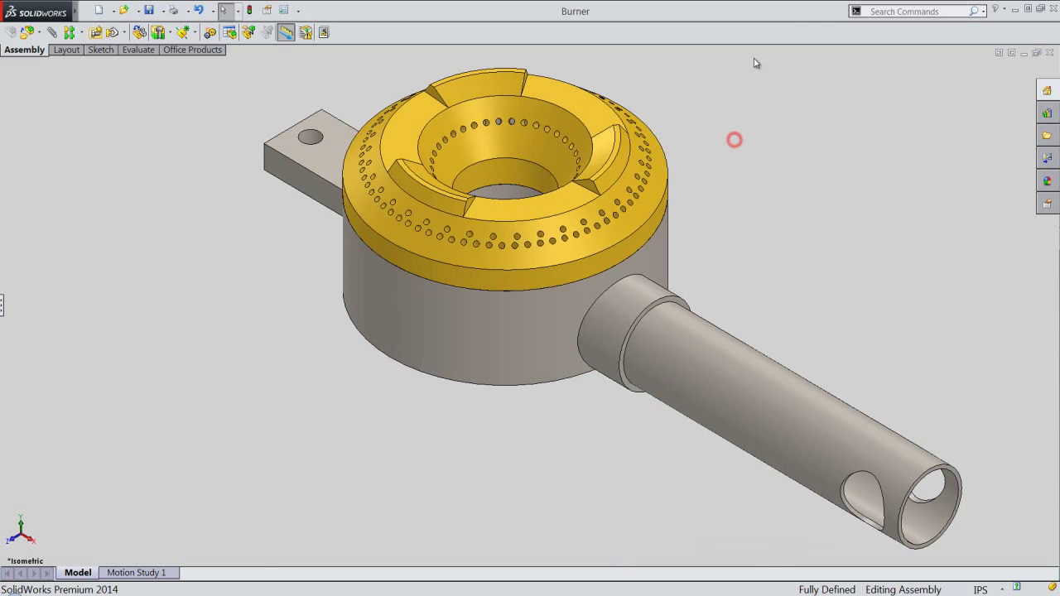
- Restore large buttons with text, the Heads-Up View toolbar, and the design tree panel
{"action": "right_click", "coordinate": [757, 33]}
{"action": "left_click", "coordinate": [766, 39]}
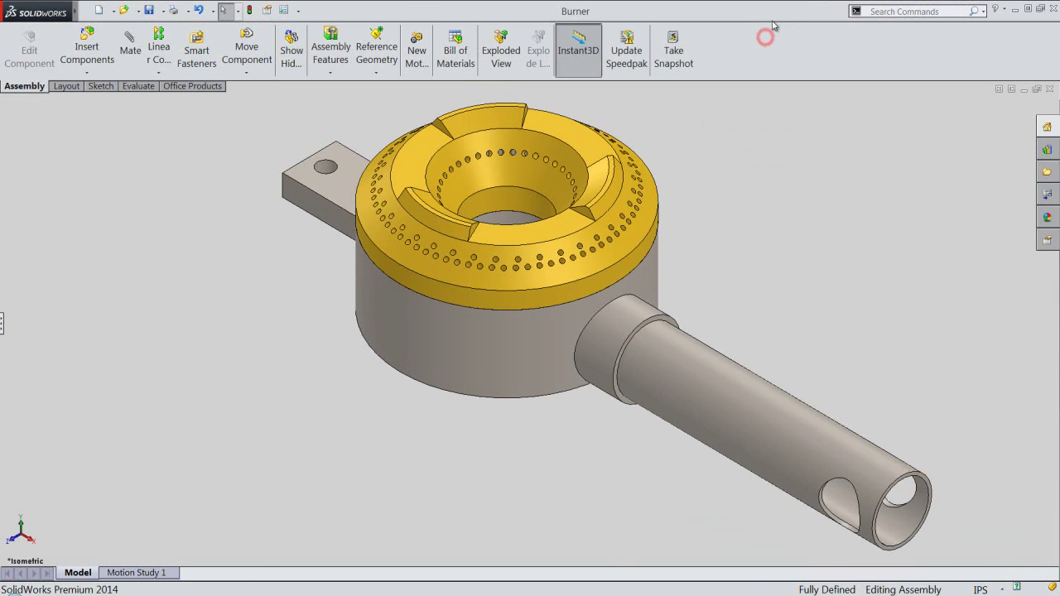
{"action": "right_click", "coordinate": [772, 36]}
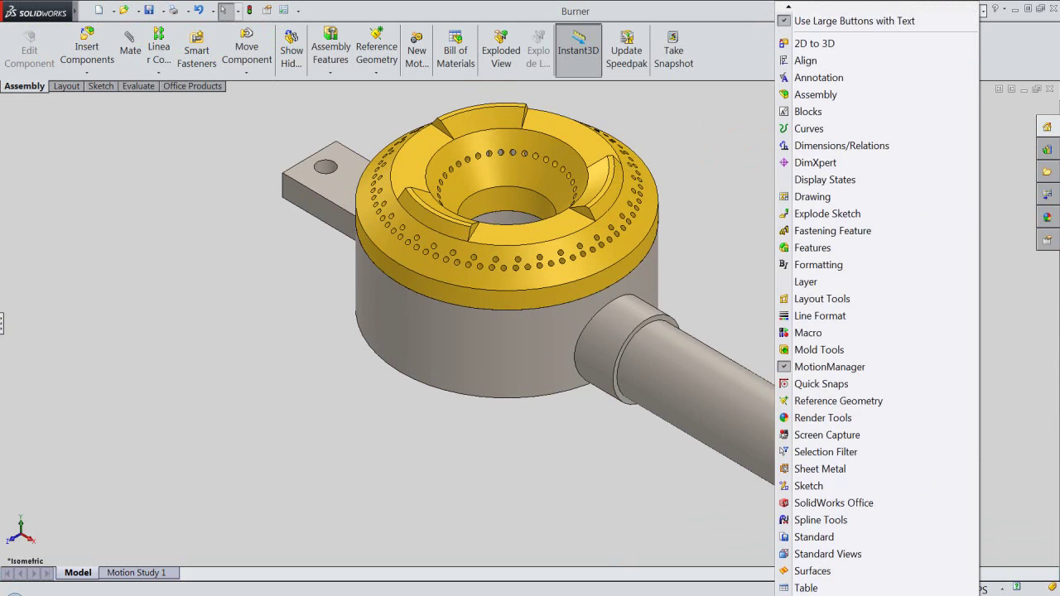
{"action": "scroll", "coordinate": [877, 332], "scroll_direction": "down", "scroll_amount": 4}
{"action": "scroll", "coordinate": [876, 298], "scroll_direction": "down", "scroll_amount": 2}
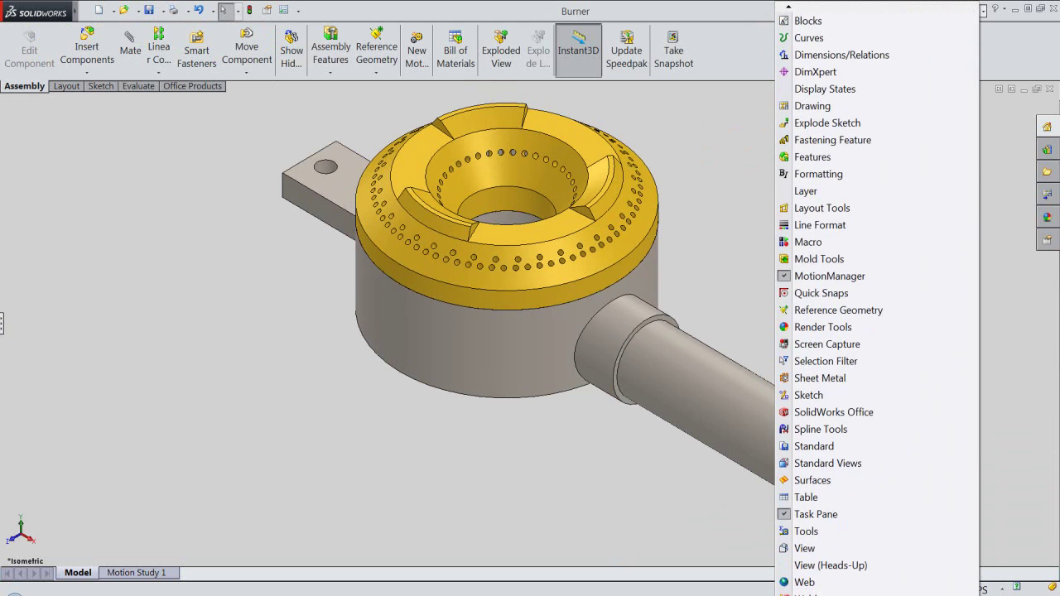
{"action": "scroll", "coordinate": [828, 563], "scroll_direction": "down", "scroll_amount": 1}
{"action": "left_click", "coordinate": [828, 547]}
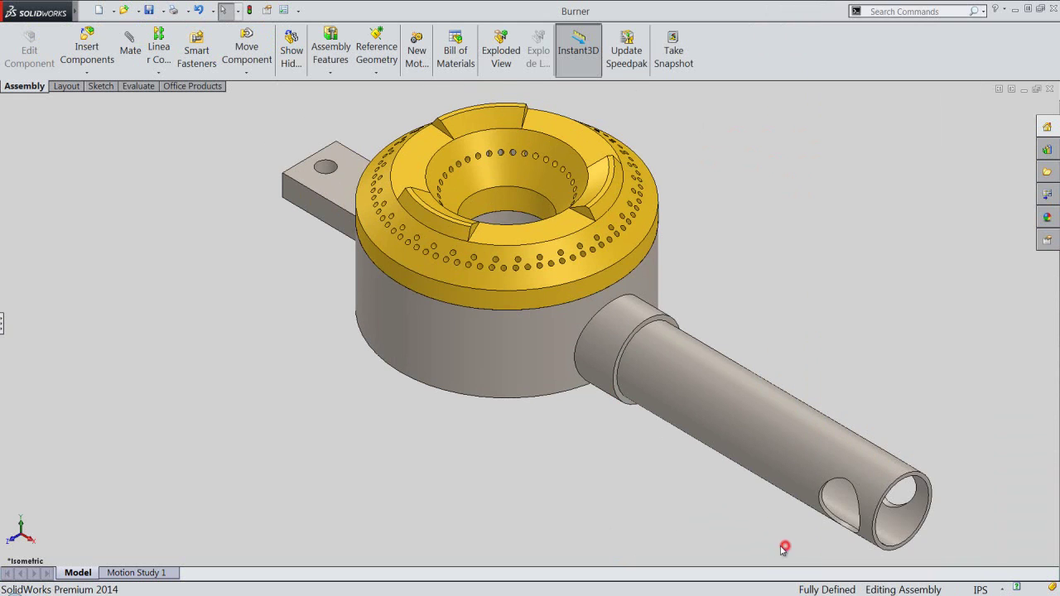
{"action": "left_click", "coordinate": [2, 326]}
{"action": "left_click", "coordinate": [738, 108]}
- Rebuild and save the Burner assembly, then collapse the design tree to its top-level items
{"action": "left_click", "coordinate": [149, 10]}
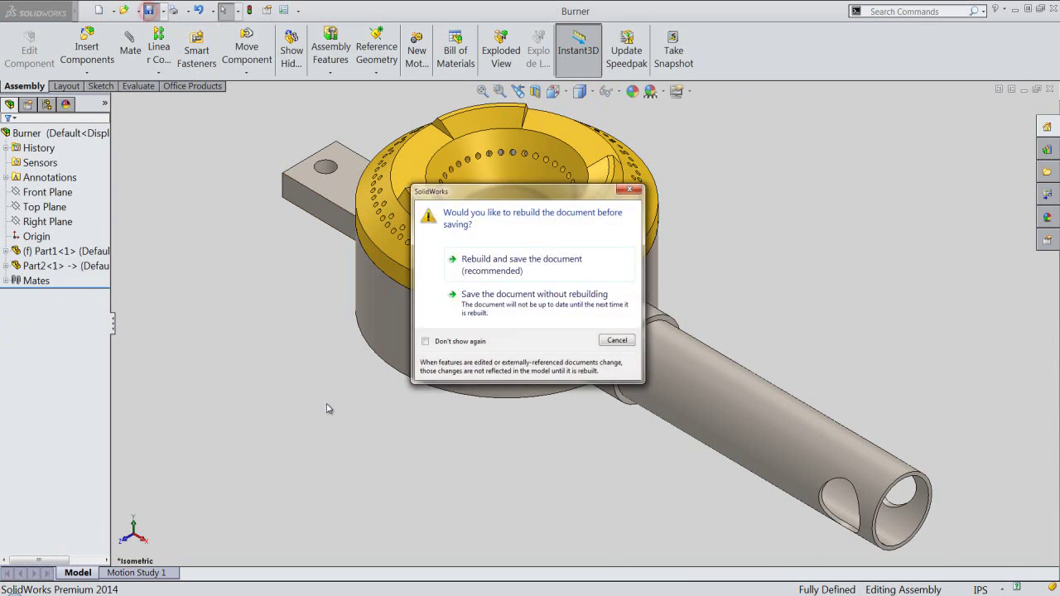
{"action": "left_click", "coordinate": [490, 269]}
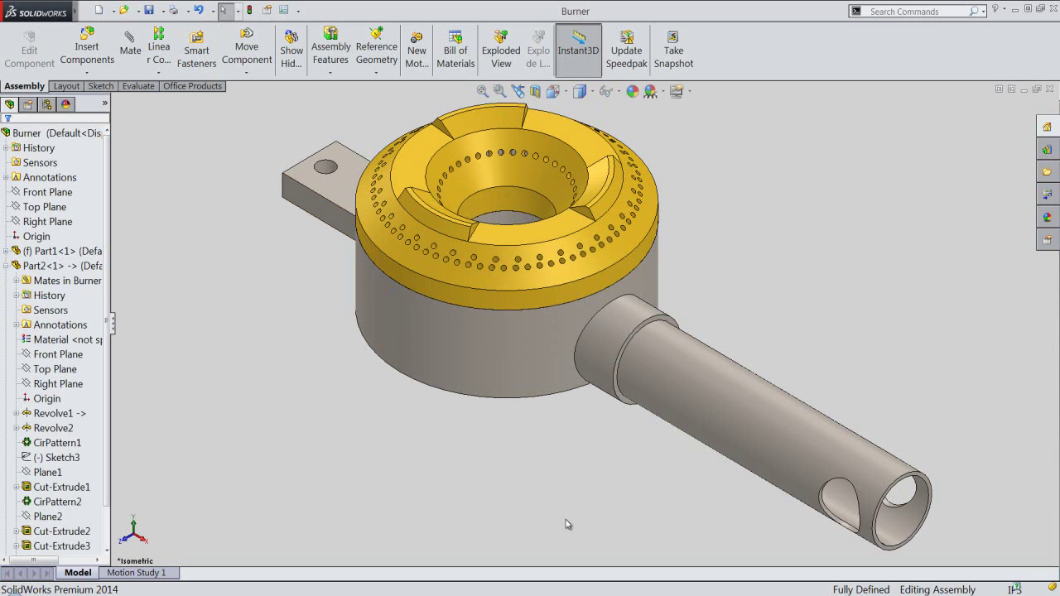
{"action": "right_click", "coordinate": [74, 184]}
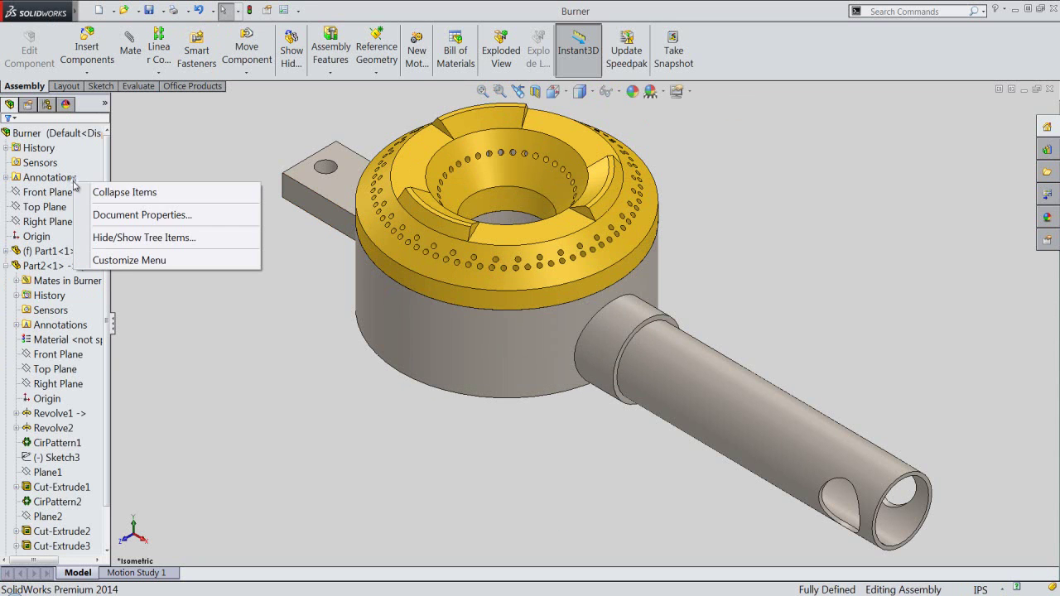
{"action": "left_click", "coordinate": [86, 190]}
{"action": "left_click", "coordinate": [474, 458]}
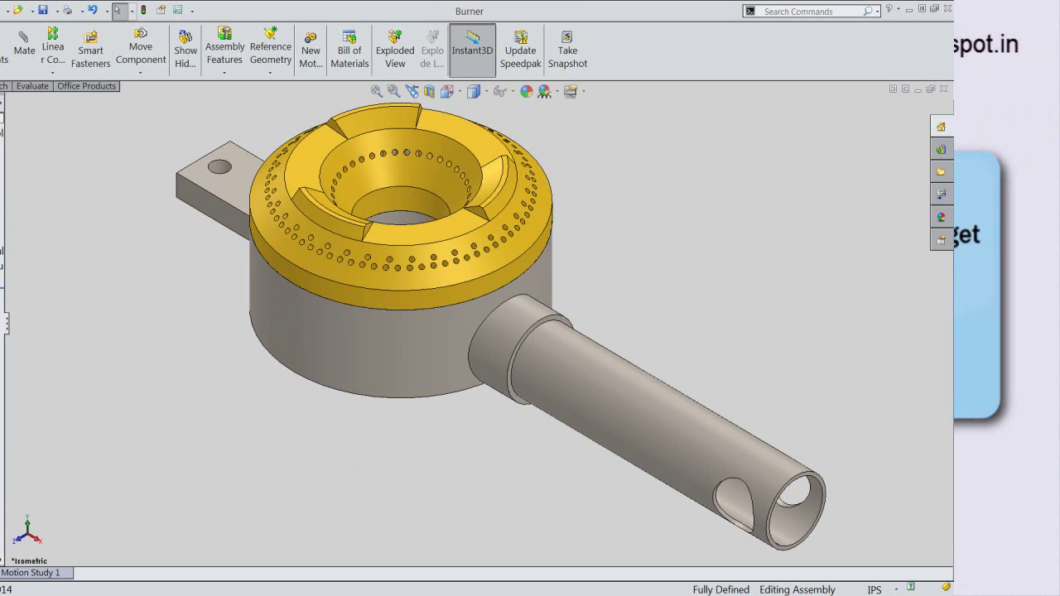